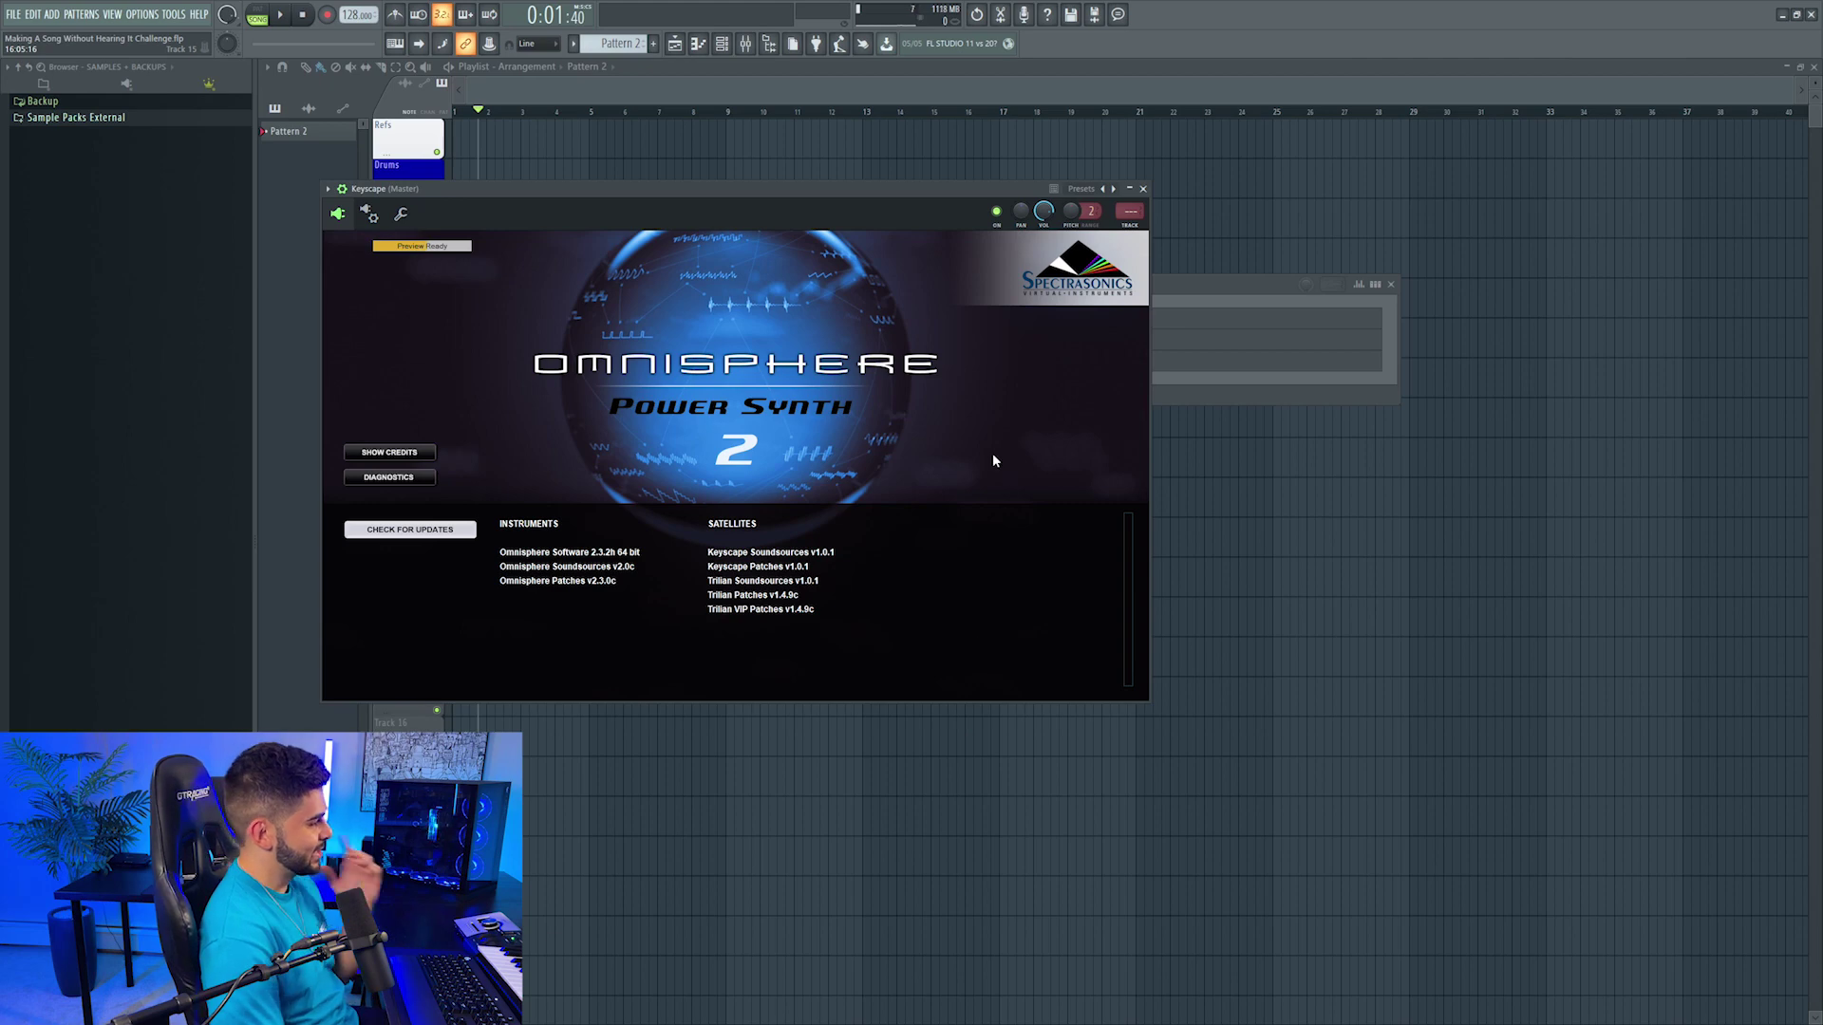
Step: Assign the Keyscape channel to mixer track 3, keep its default grand piano patch, and open its piano roll
{"action": "left_click_drag", "start_coordinate": [857, 193], "coordinate": [1171, 220]}
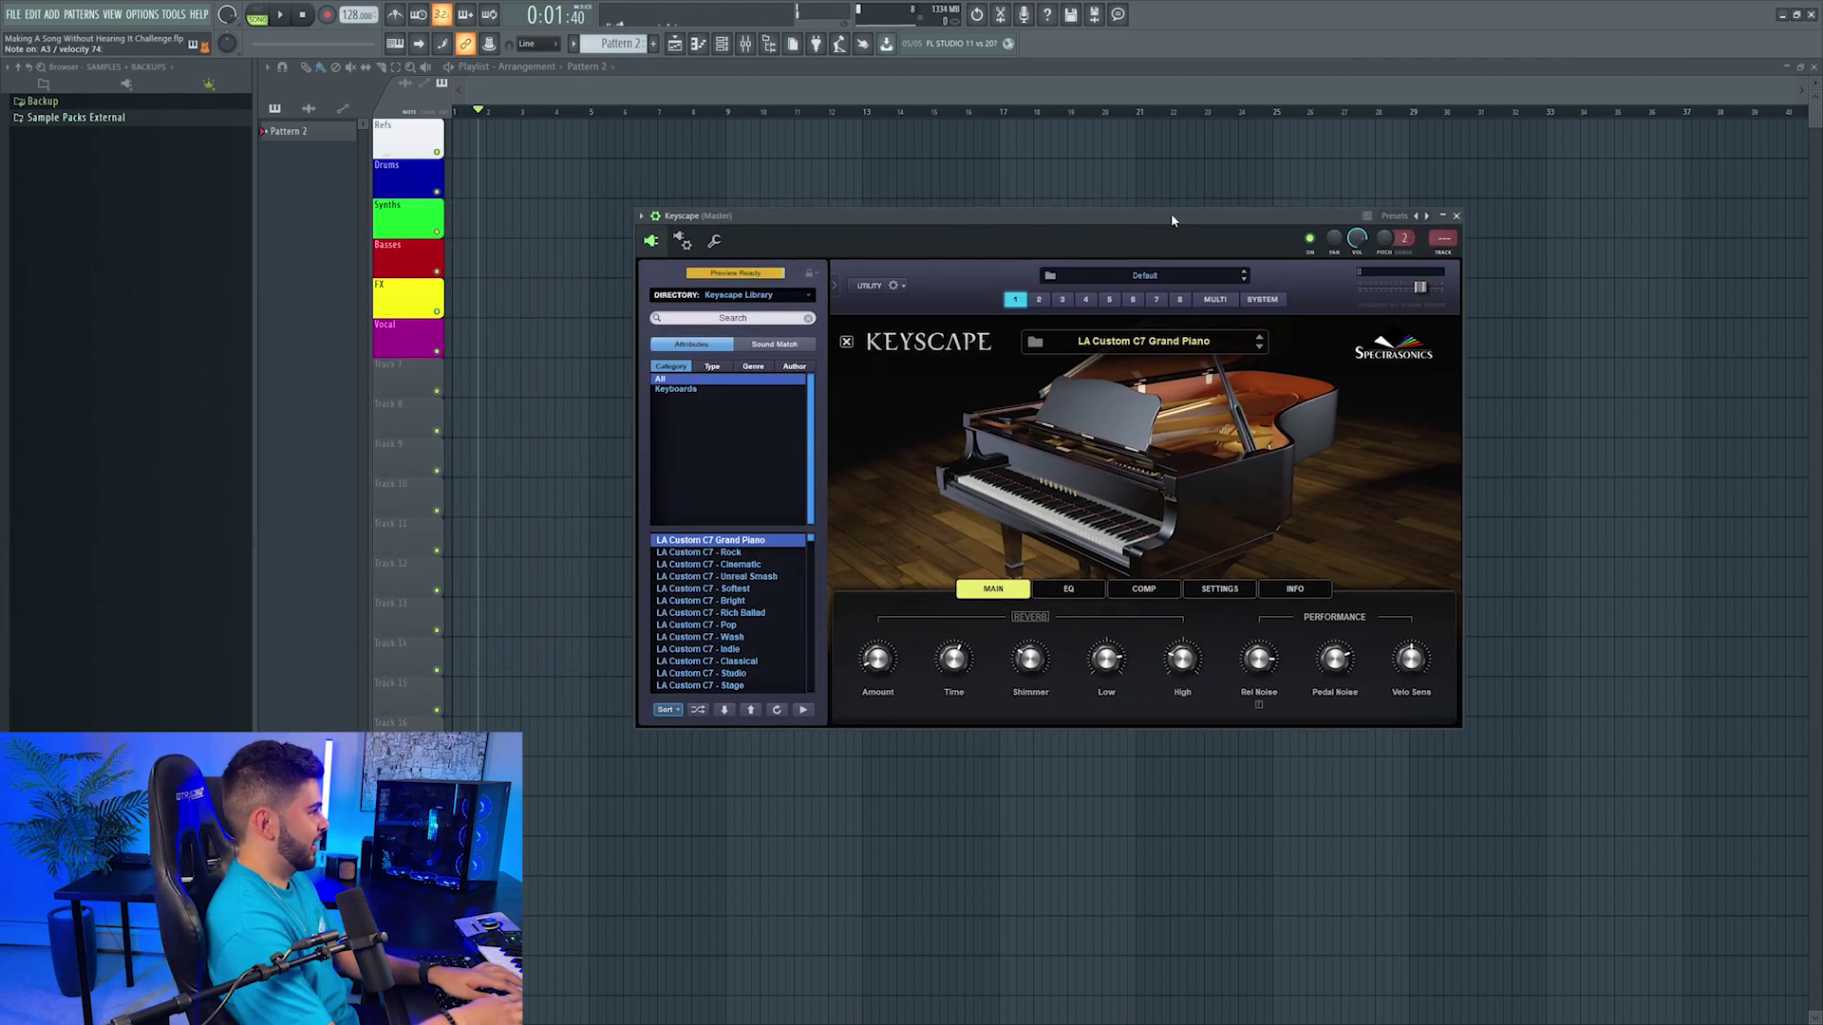
{"action": "left_click", "coordinate": [1457, 216]}
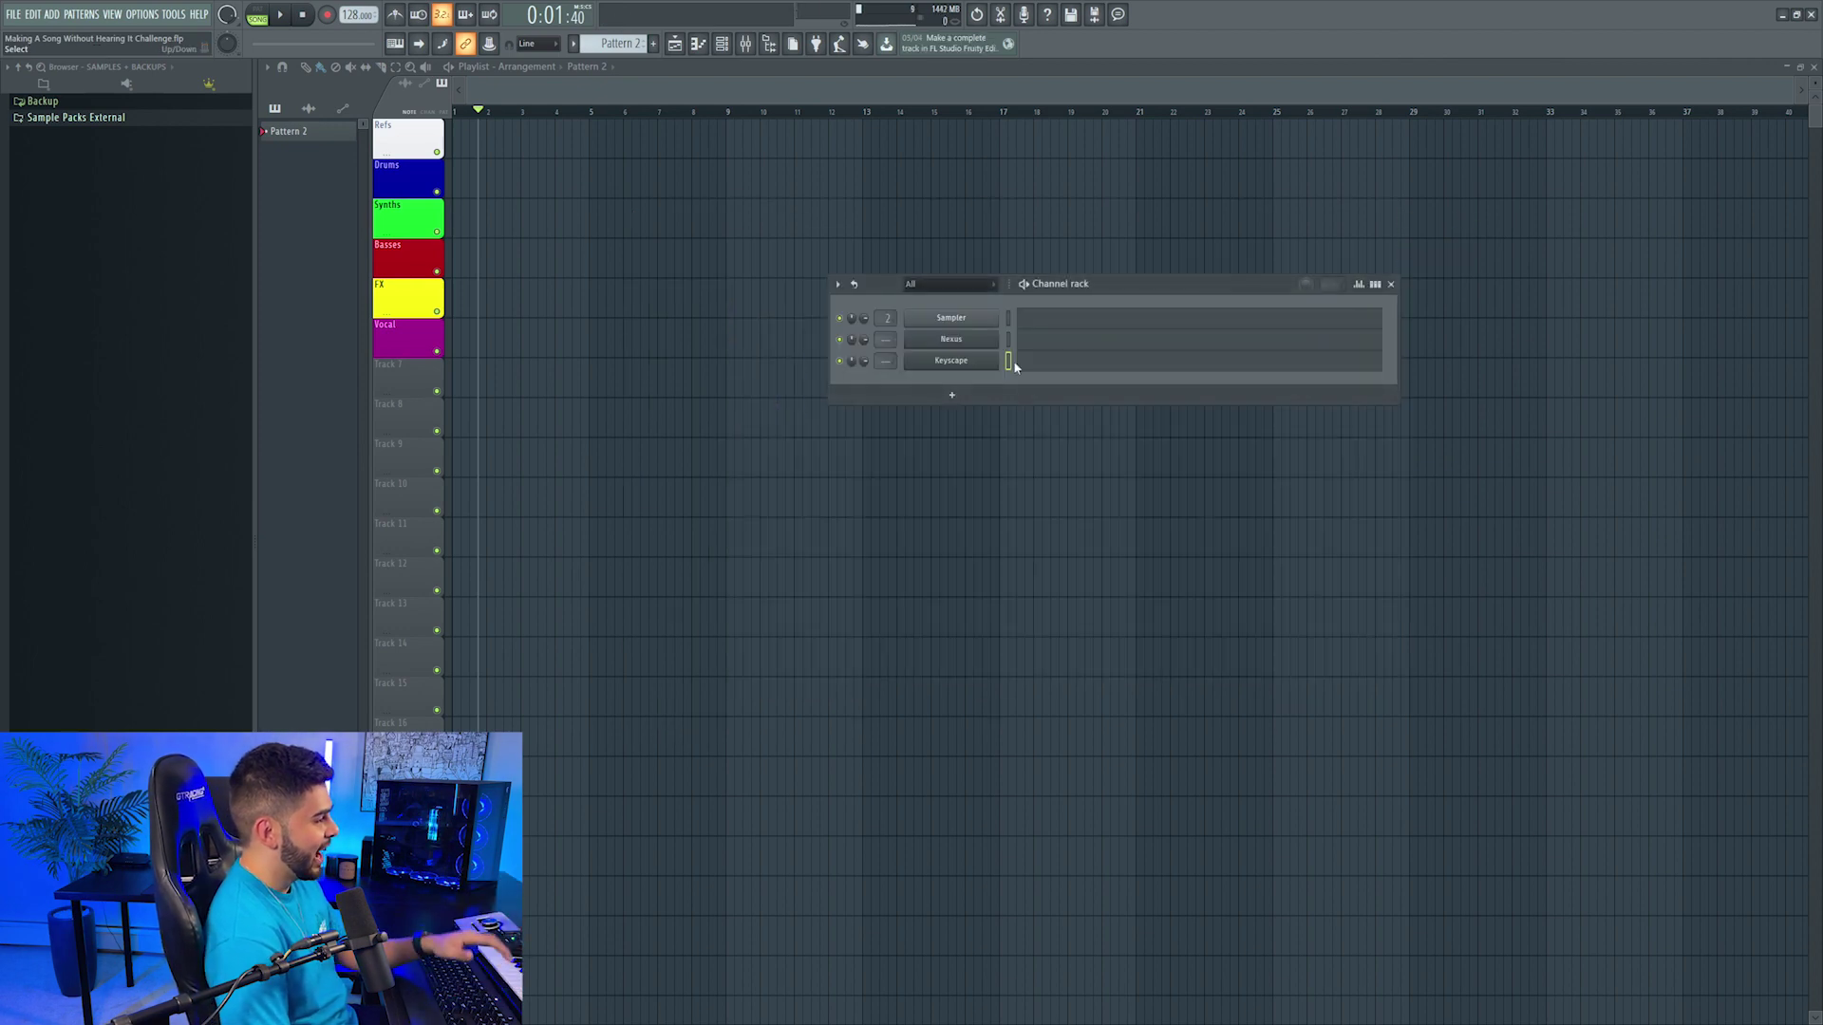
{"action": "left_click", "coordinate": [993, 361]}
{"action": "key", "text": "F9"}
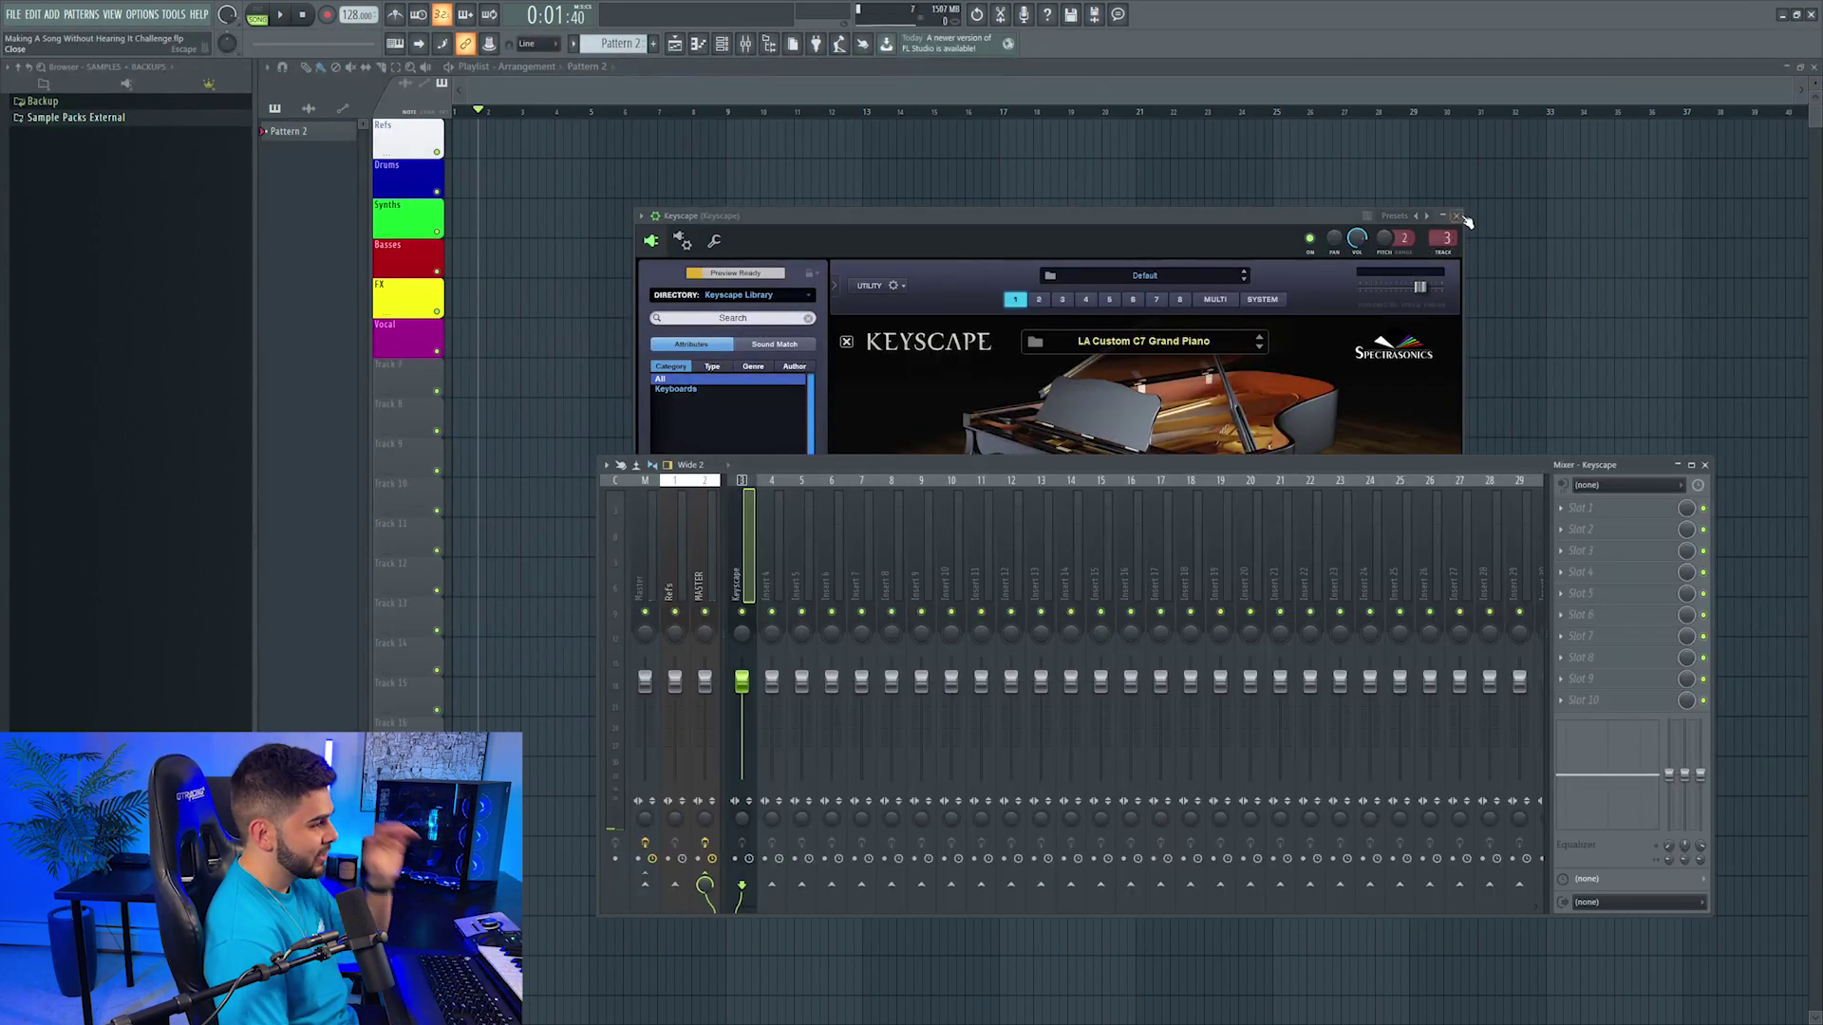
{"action": "left_click", "coordinate": [1456, 216]}
{"action": "left_click_drag", "start_coordinate": [1165, 290], "coordinate": [1208, 248]}
{"action": "left_click", "coordinate": [1088, 319]}
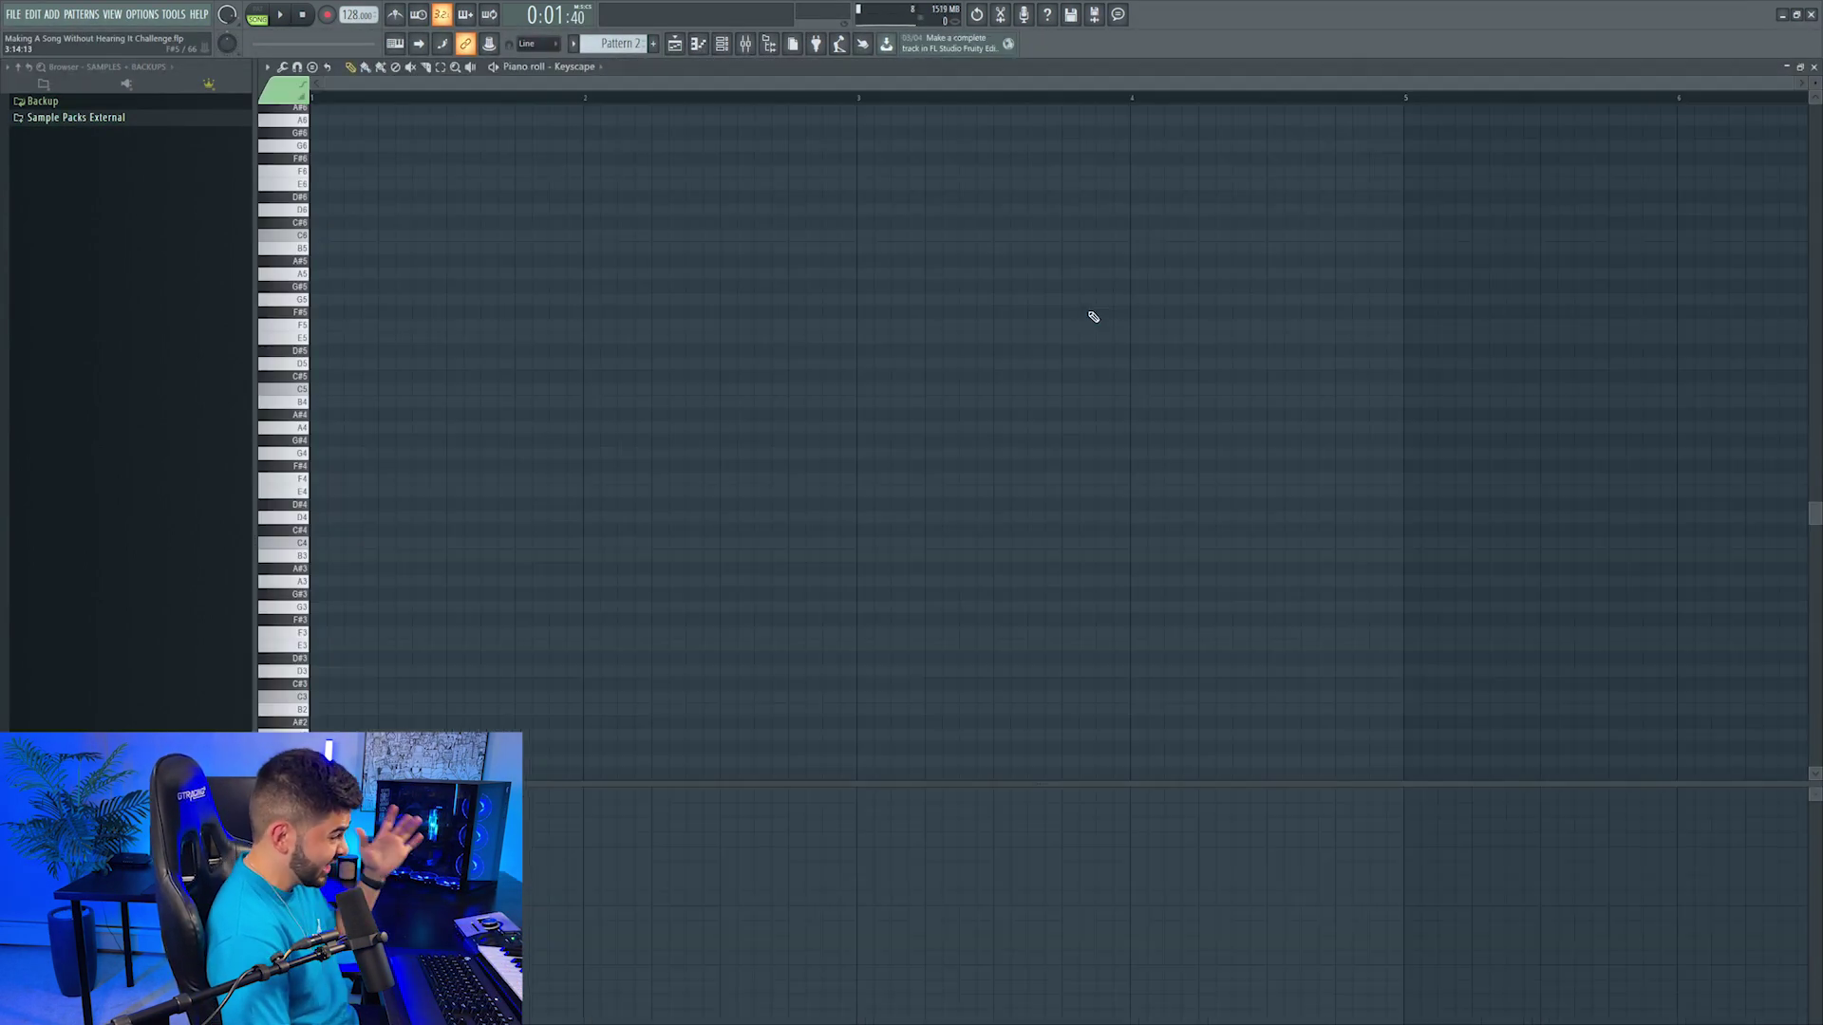
Step: Draw full-bar C4 and C5 notes in bar 1 of Pattern 2
{"action": "left_click", "coordinate": [319, 543]}
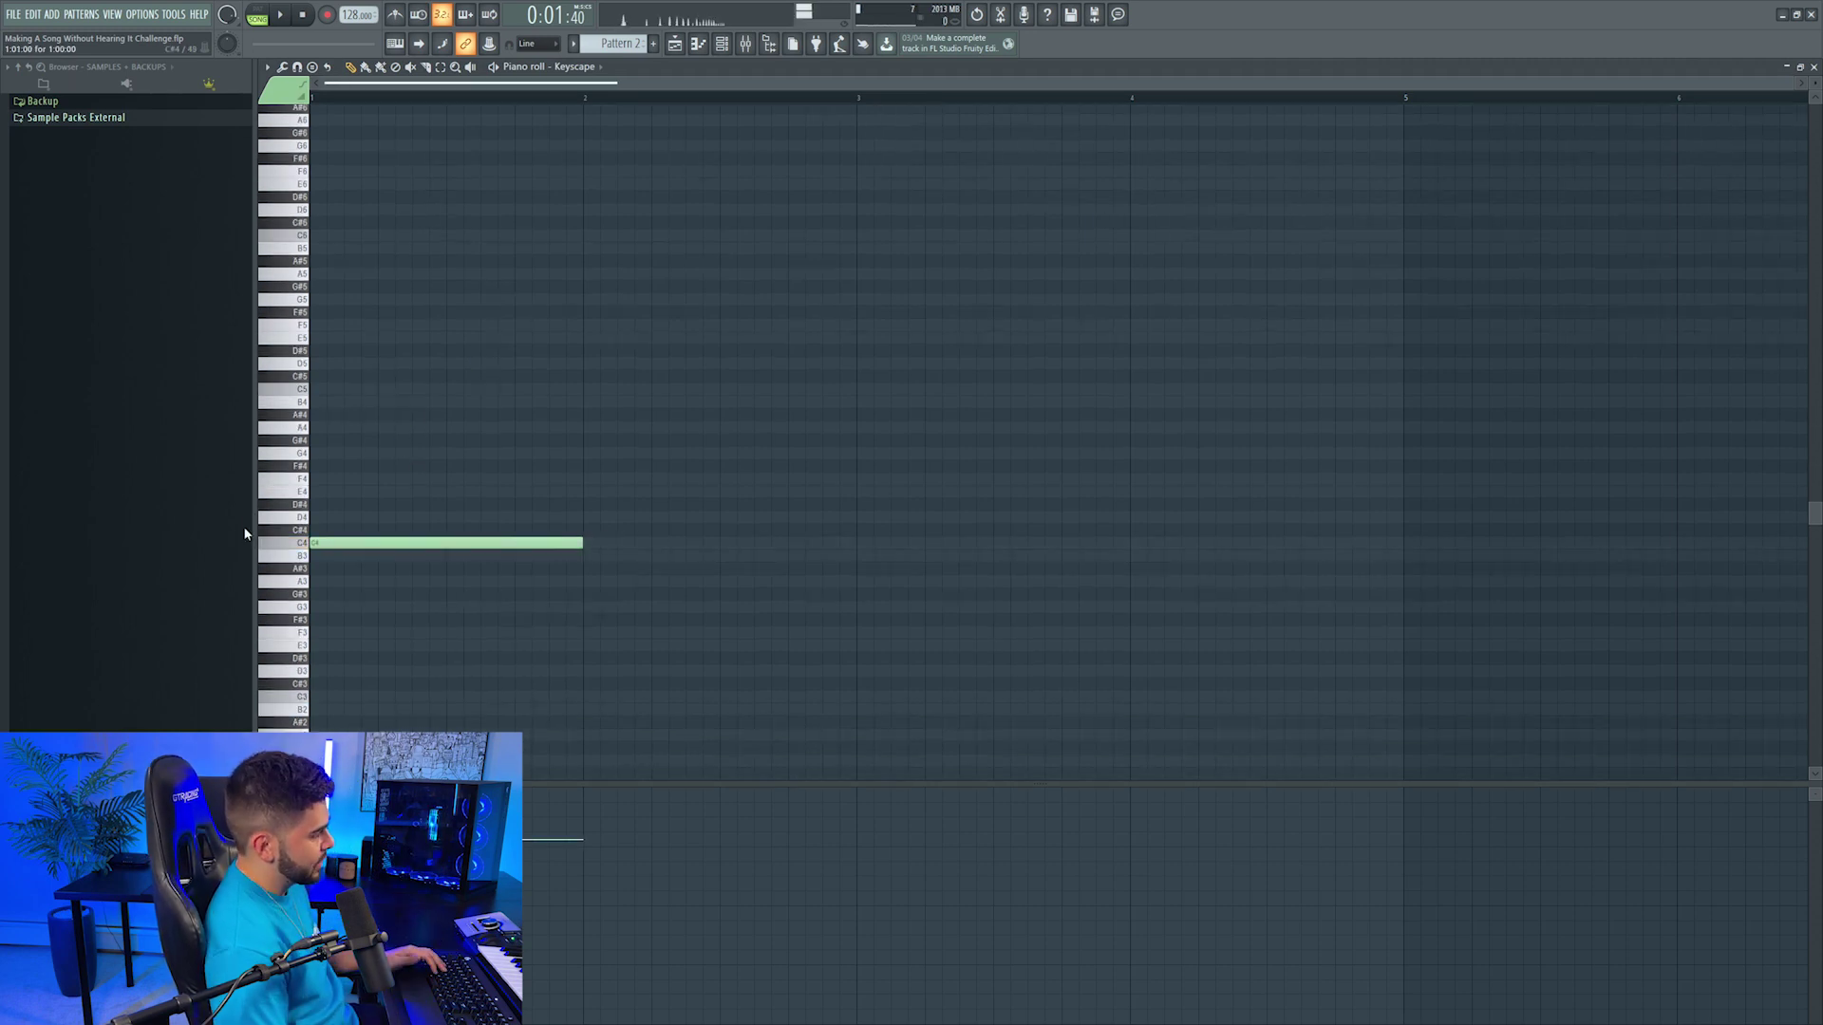
{"action": "left_click", "coordinate": [338, 391]}
{"action": "scroll", "coordinate": [432, 407], "scroll_direction": "up", "scroll_amount": 5}
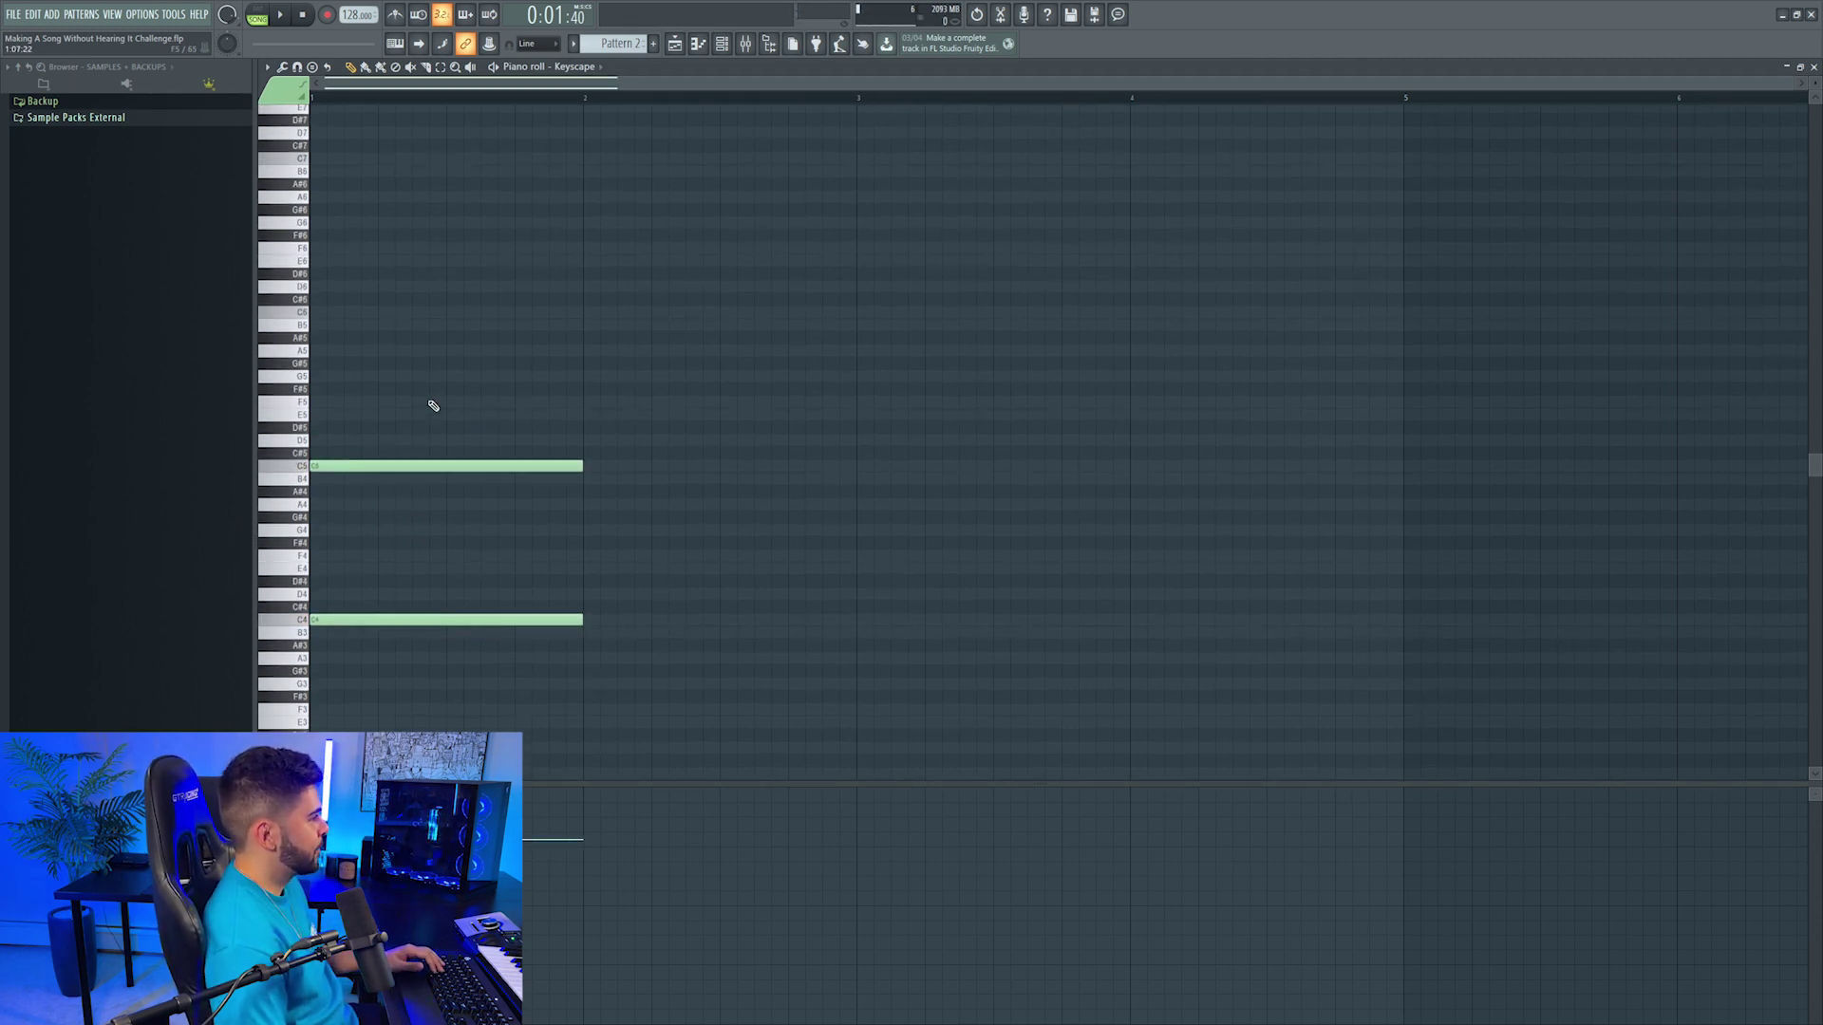
{"action": "scroll", "coordinate": [418, 404], "scroll_direction": "down", "scroll_amount": 4}
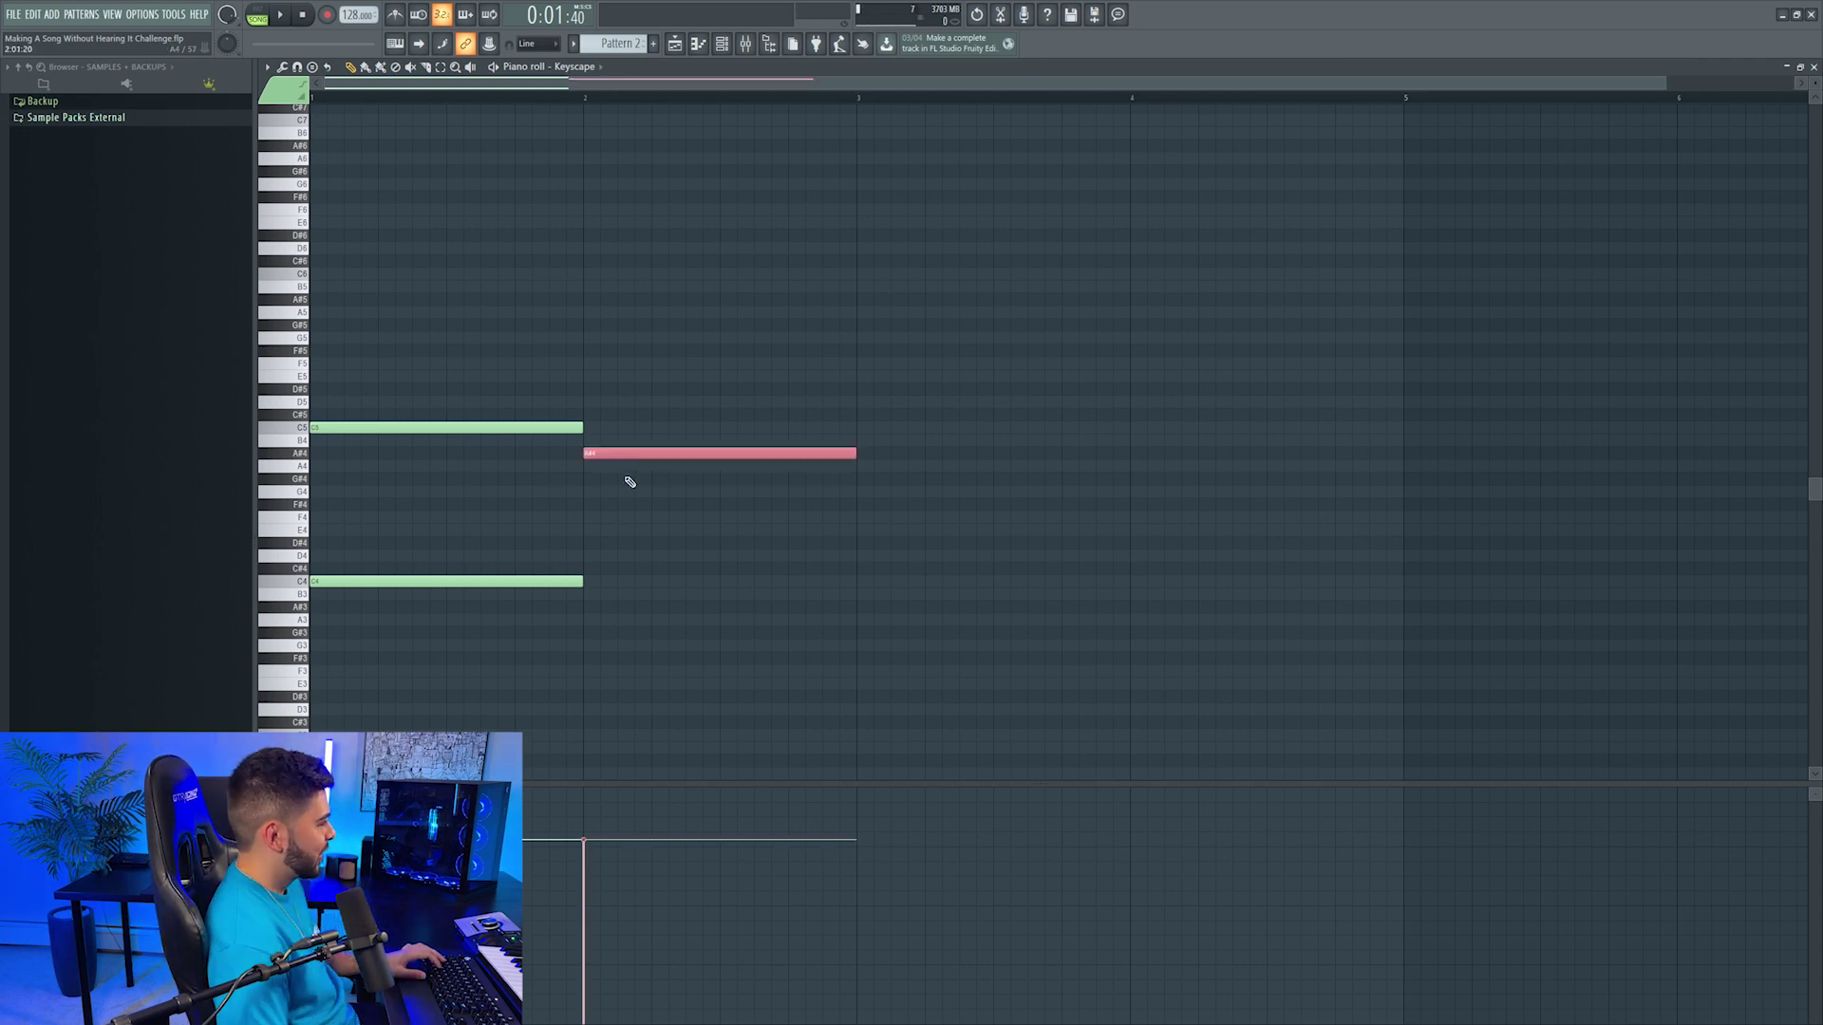
Step: Continue the octave pairs with G#3/G#4 in bar 2, D#4/D#5 in bar 3 and A#3/A#4 in bar 4
{"action": "key", "text": "ctrl+z"}
{"action": "mouse_move", "coordinate": [426, 392]}
{"action": "left_mouse_down"}
{"action": "mouse_move", "coordinate": [352, 596]}
{"action": "mouse_move", "coordinate": [600, 601]}
{"action": "left_mouse_up"}
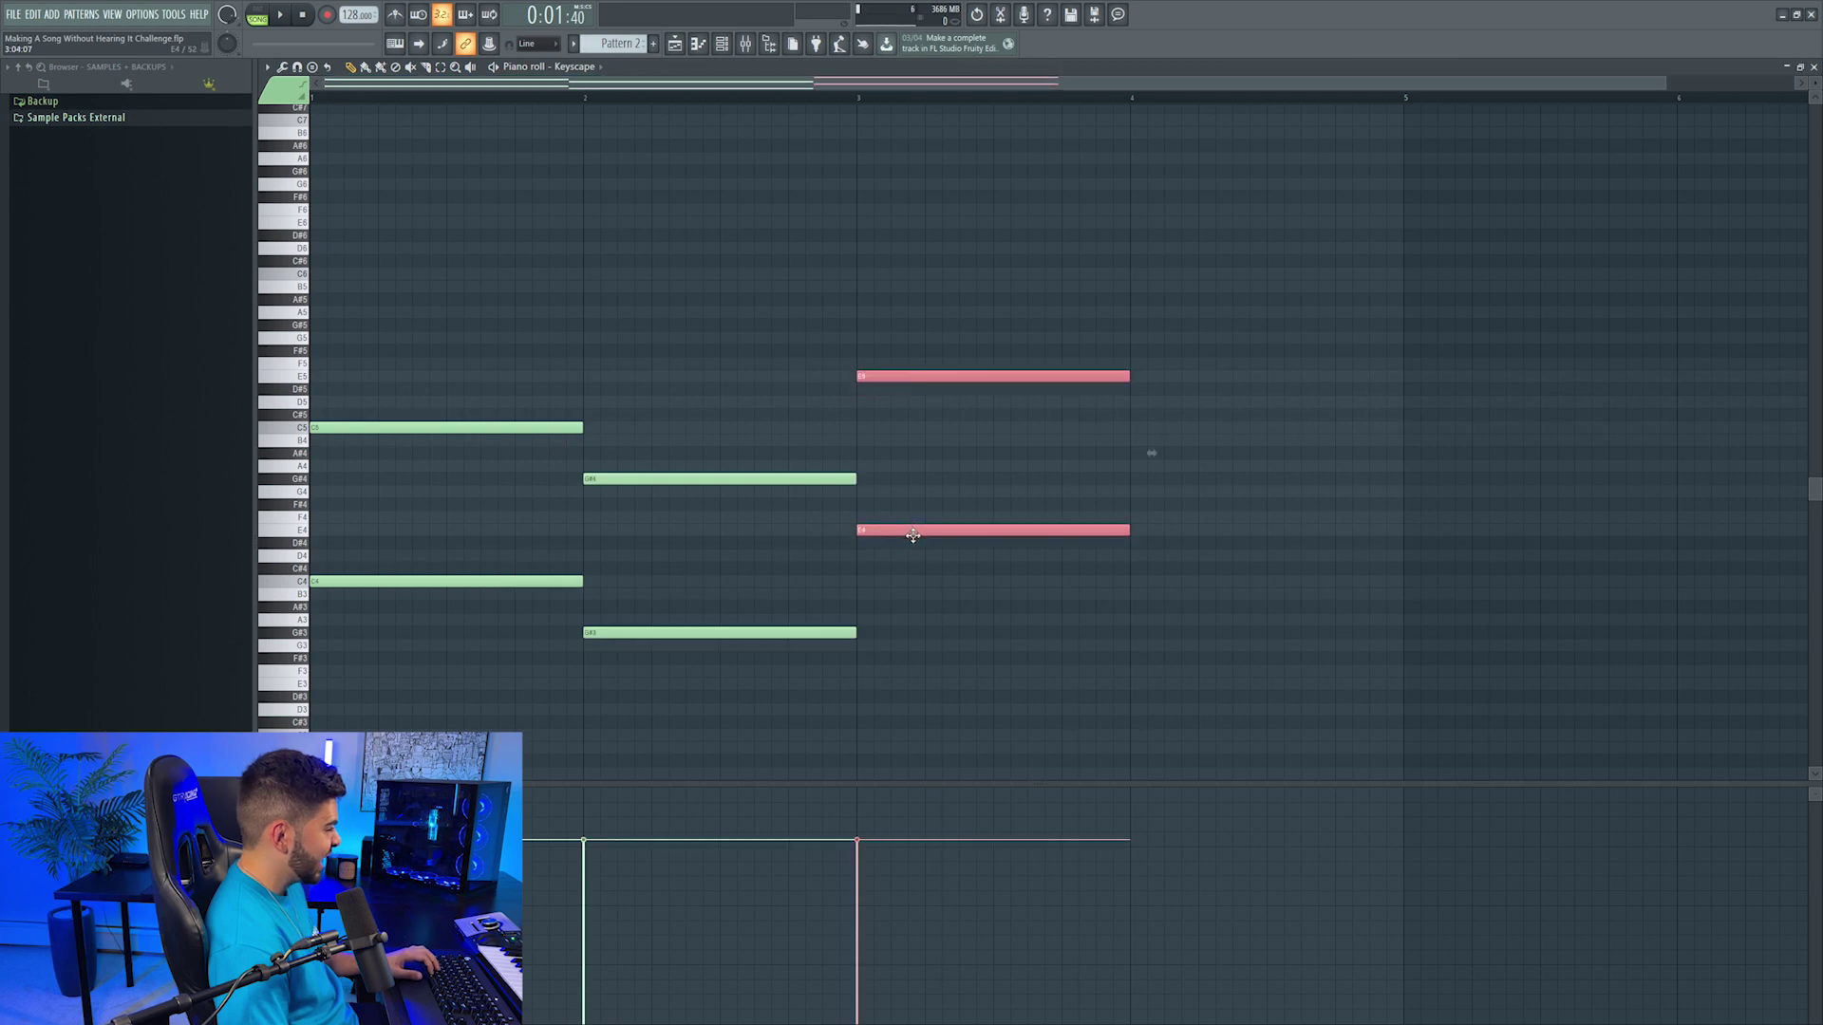
{"action": "left_click_drag", "start_coordinate": [913, 534], "coordinate": [913, 544]}
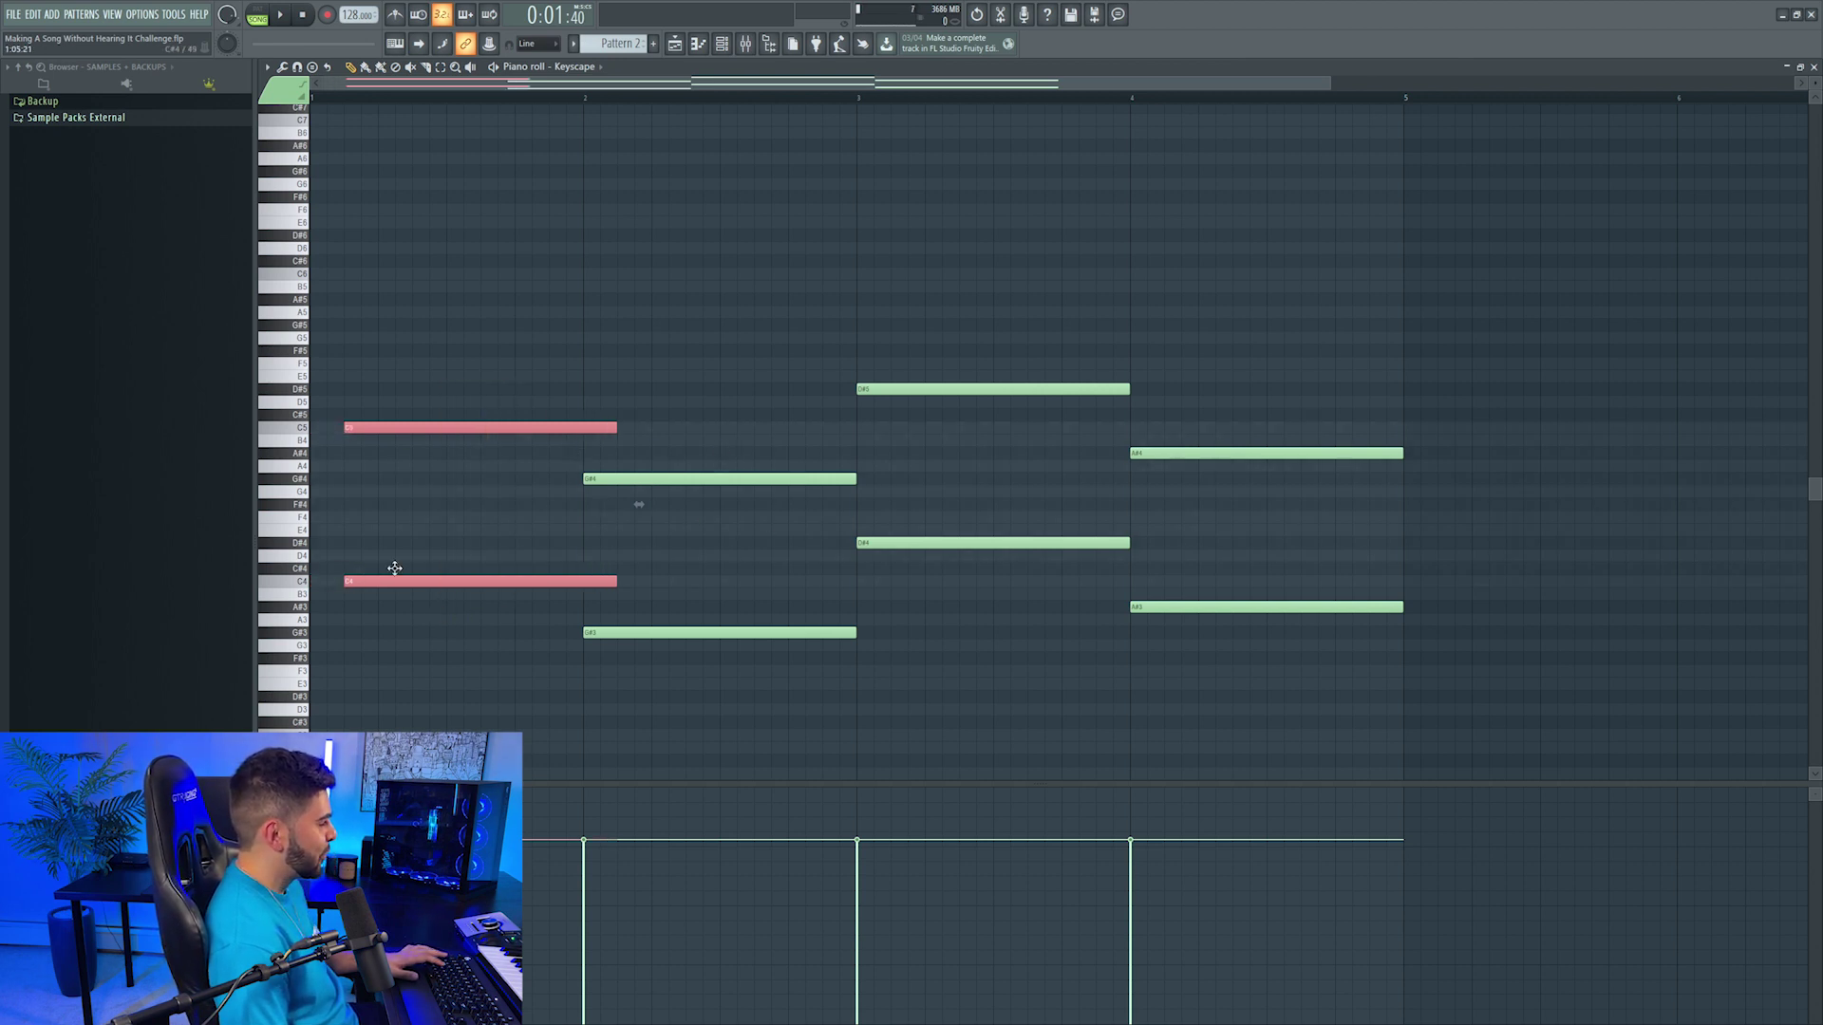
Step: Swap the octave pairs of bars 1 and 2 and add C5, E5, G5 and D5 as thirds across the four bars
{"action": "left_click_drag", "start_coordinate": [395, 568], "coordinate": [1440, 568]}
{"action": "left_click_drag", "start_coordinate": [608, 456], "coordinate": [364, 633]}
{"action": "left_click_drag", "start_coordinate": [1465, 372], "coordinate": [629, 582]}
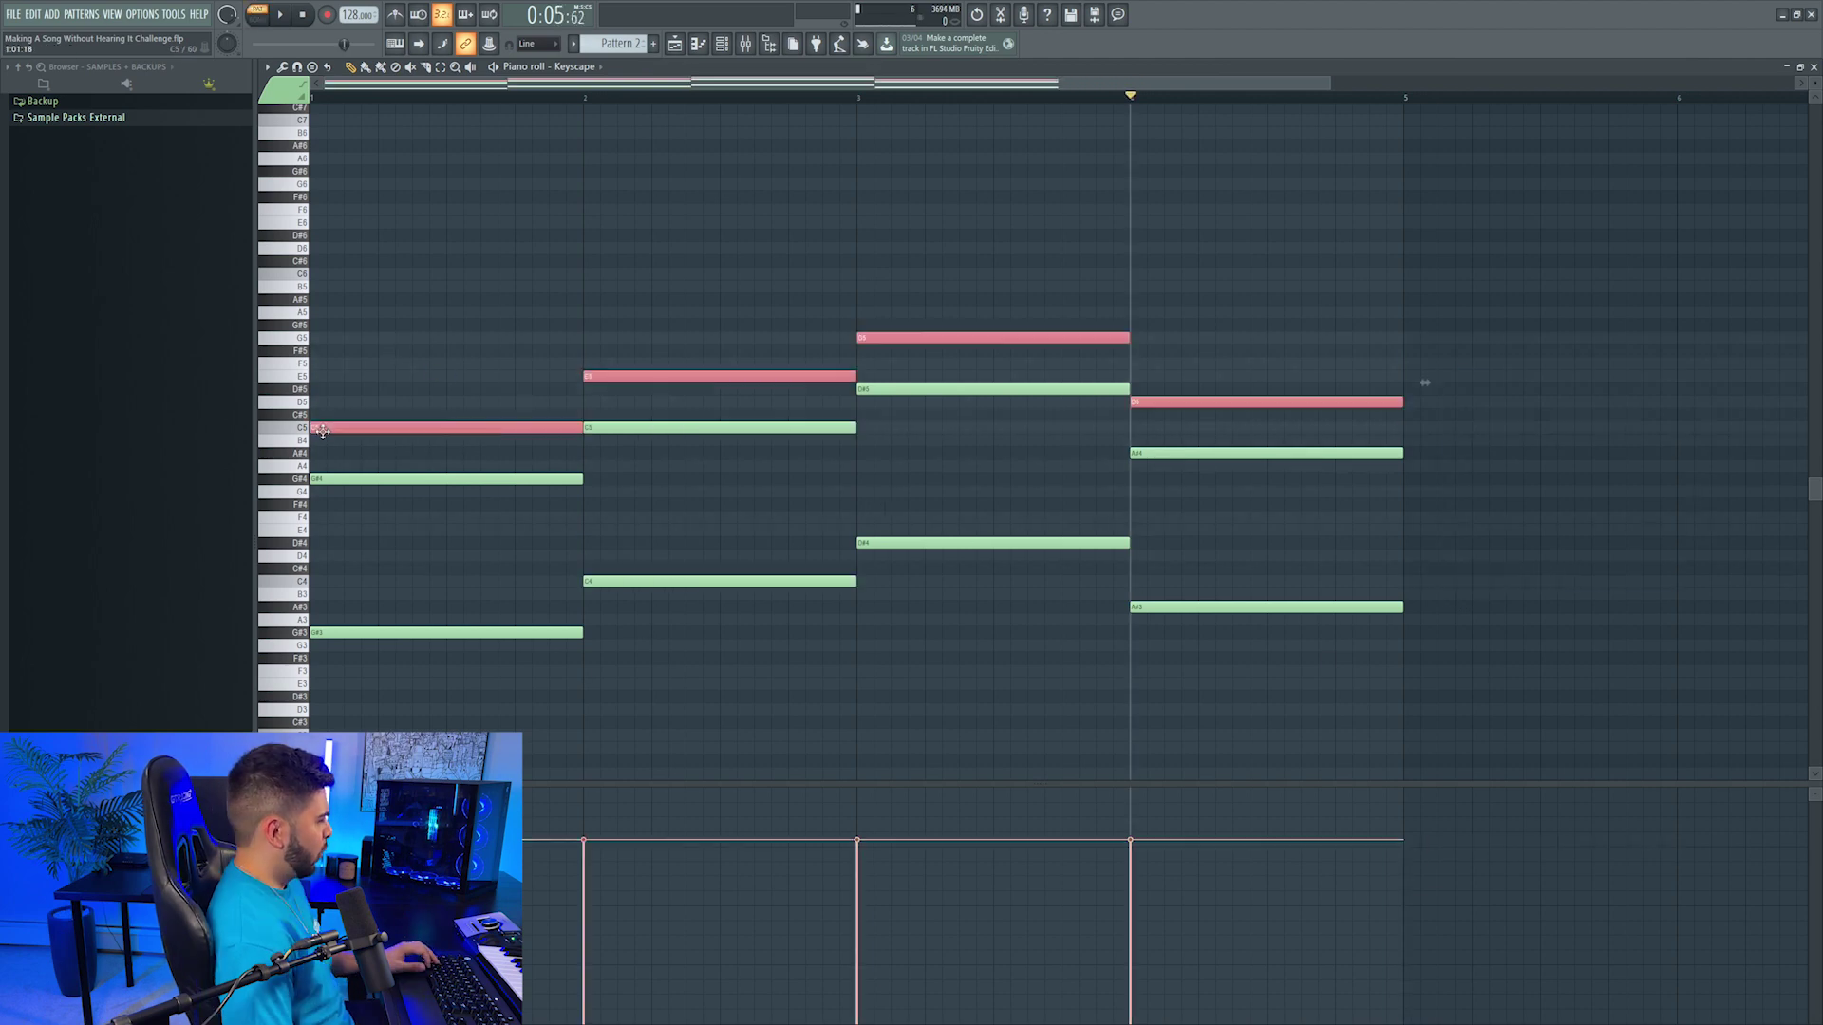
Step: Add the fifths D#5, G5, A#5 and F5 to the four chords and lower bar 2's third to D#5
{"action": "left_click_drag", "start_coordinate": [320, 424], "coordinate": [337, 391]}
{"action": "left_click", "coordinate": [642, 376]}
{"action": "left_click_drag", "start_coordinate": [643, 376], "coordinate": [641, 390]}
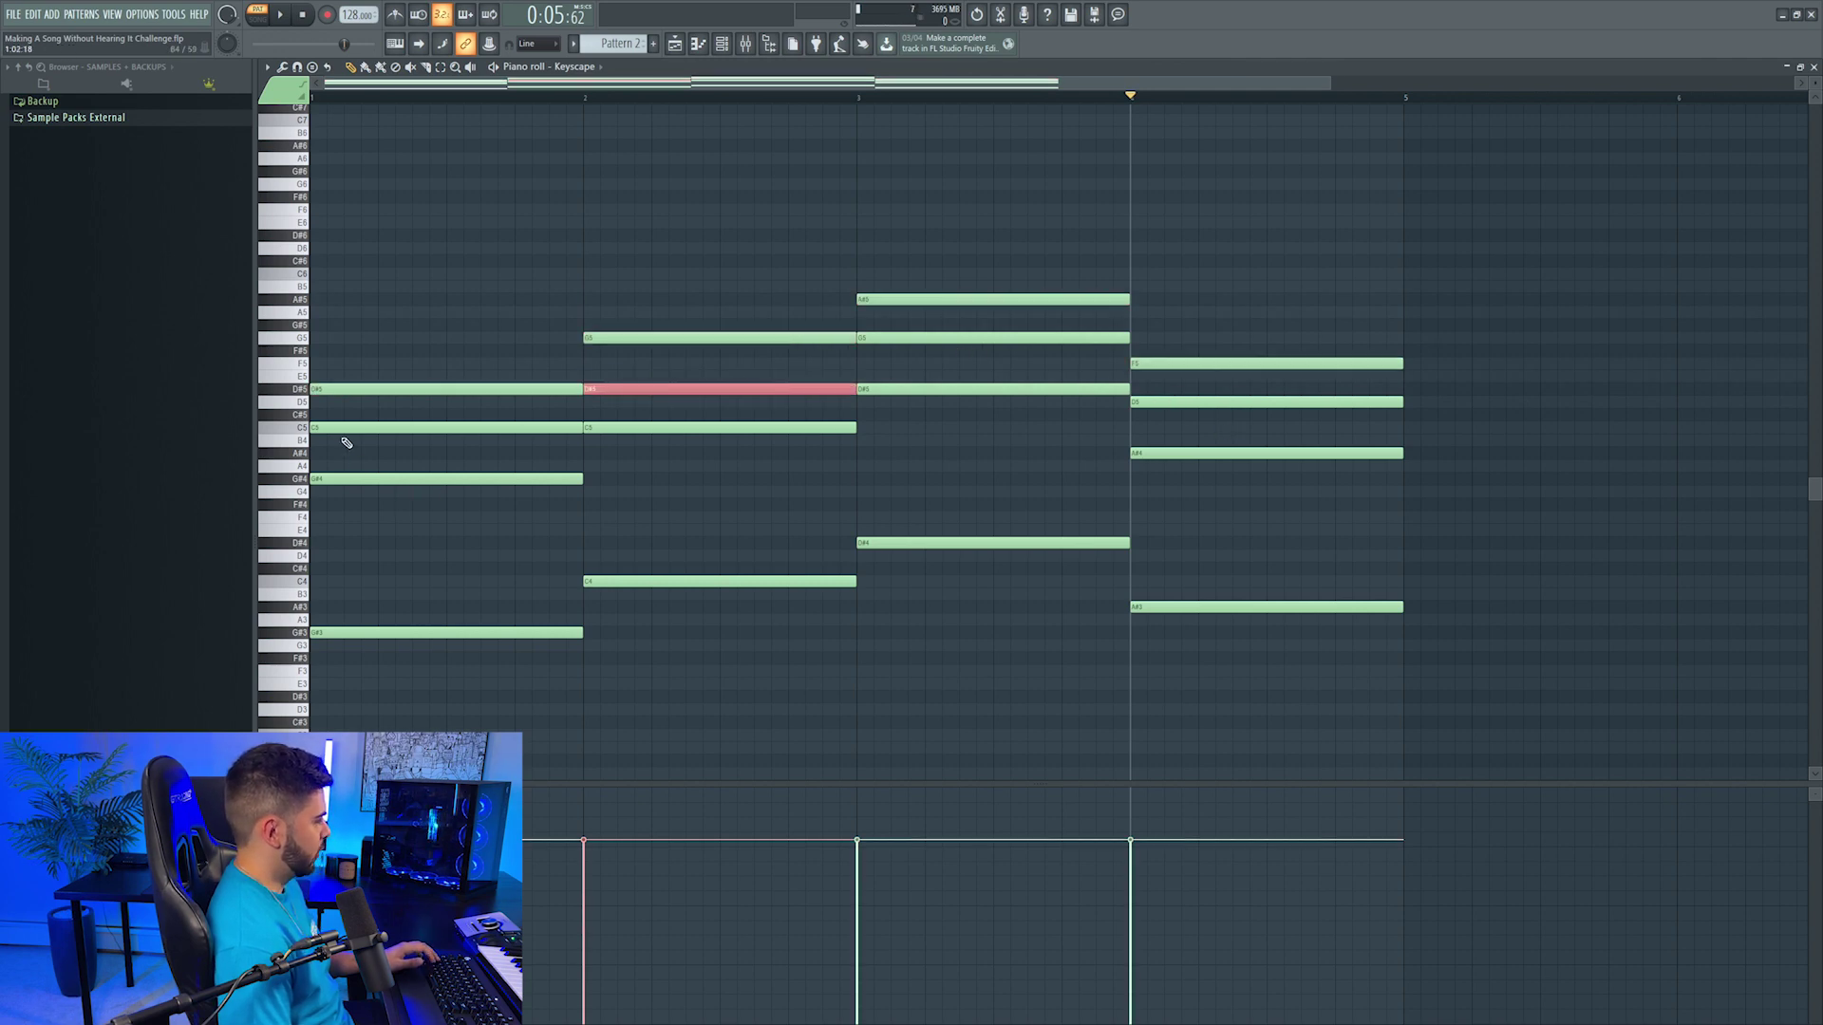
Step: Raise the third of each of the four chords by one octave, to C6, D#6, G6 and D6
{"action": "left_click", "coordinate": [455, 427]}
{"action": "key", "text": "ctrl+Up"}
{"action": "left_click", "coordinate": [666, 389]}
{"action": "key", "text": "ctrl+Up"}
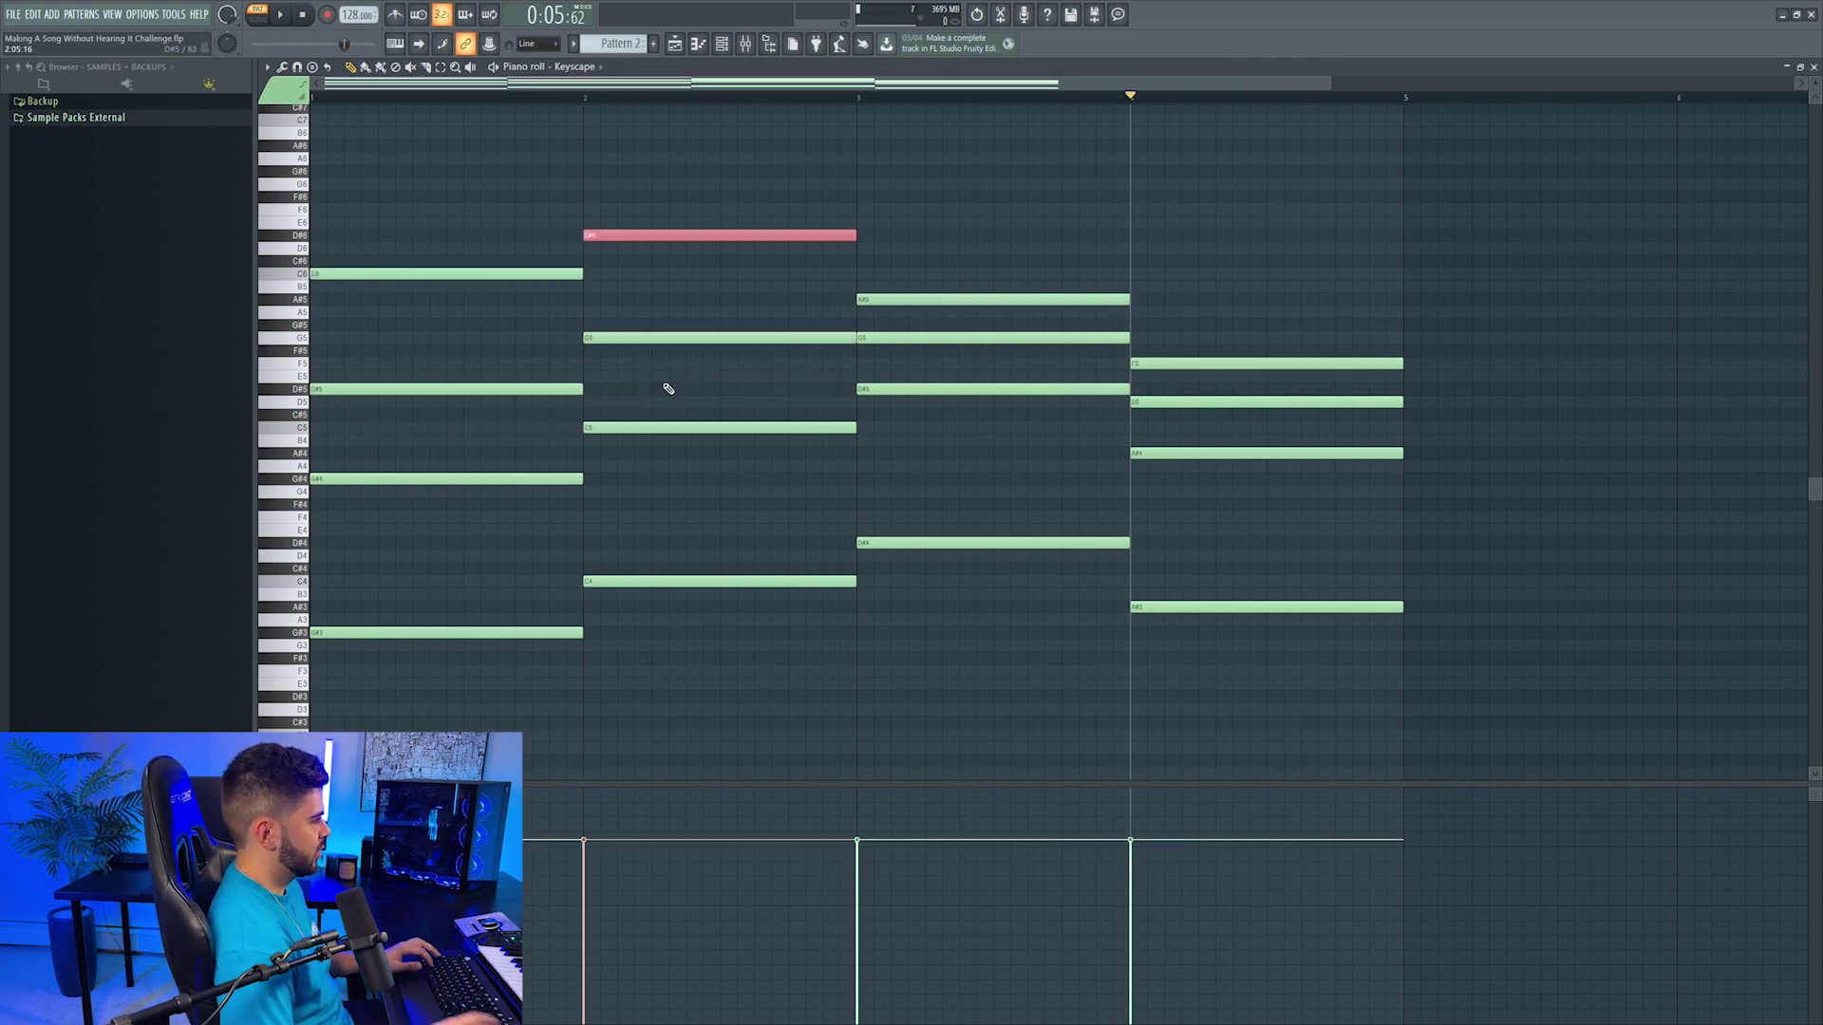
{"action": "left_click", "coordinate": [971, 339]}
{"action": "key", "text": "ctrl+Up"}
{"action": "left_click", "coordinate": [1234, 403]}
{"action": "key", "text": "ctrl+Up"}
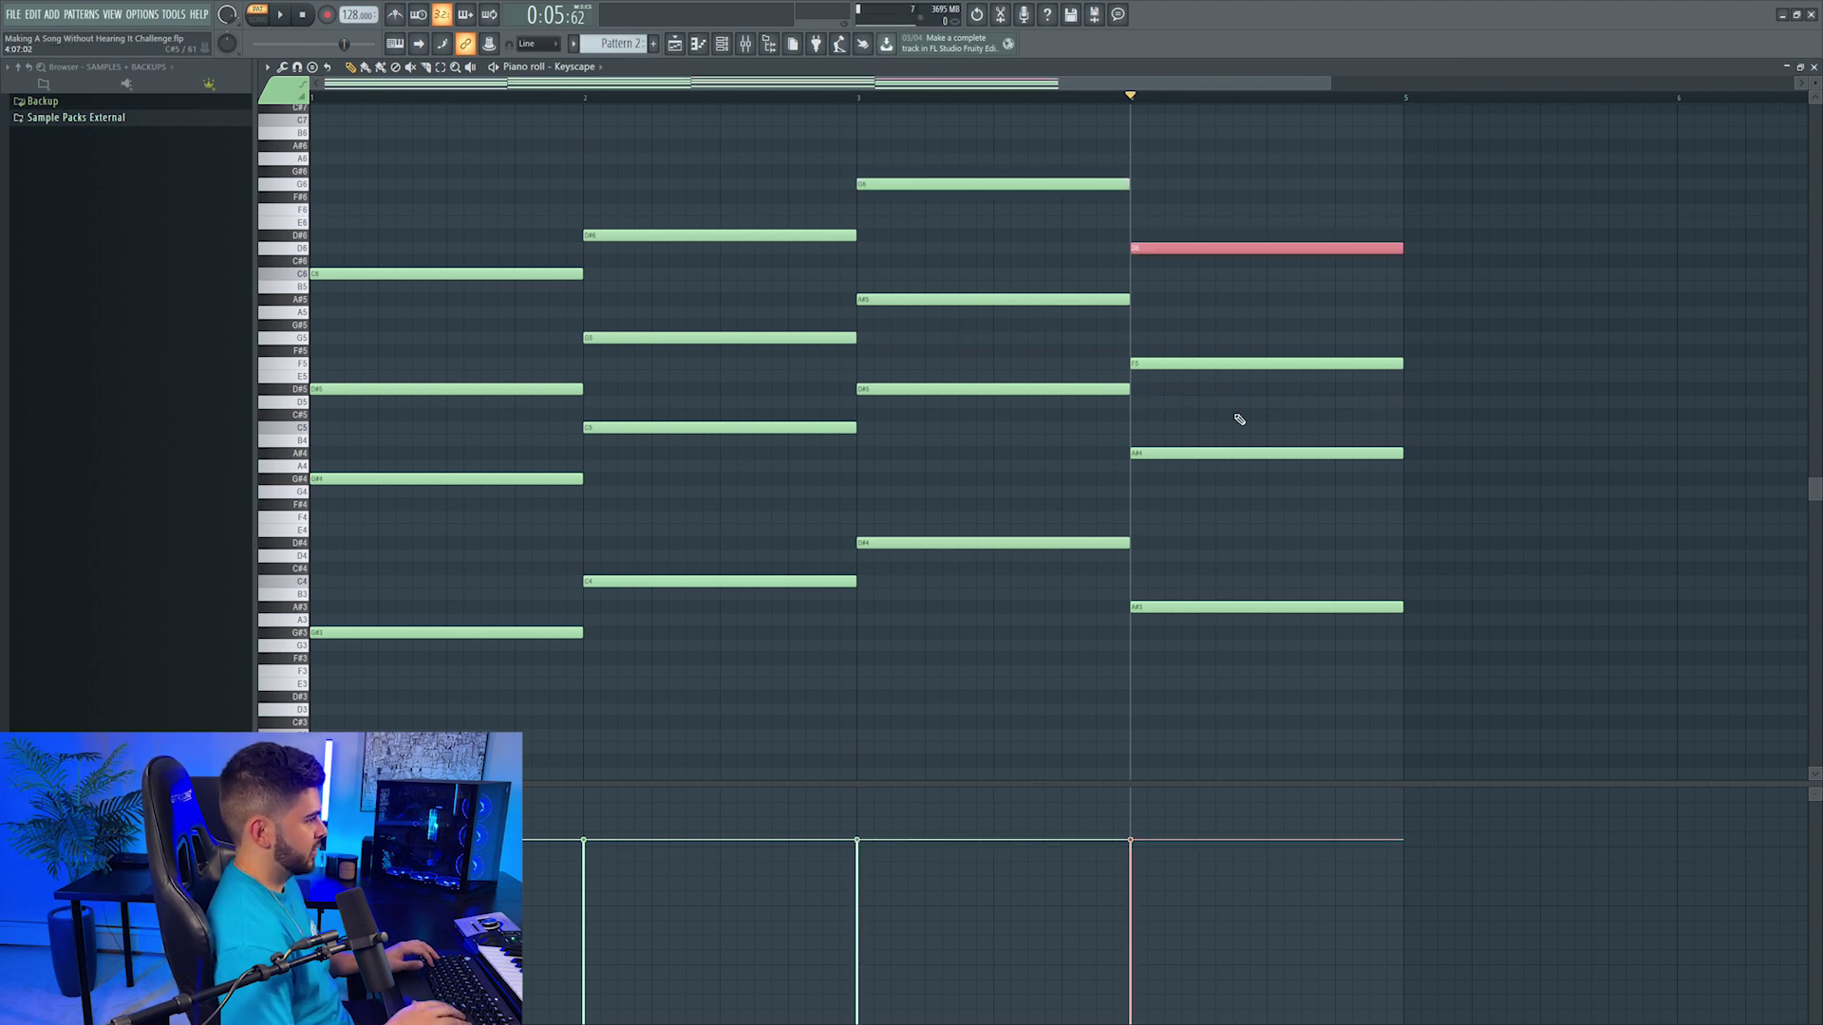
Step: Add D#6 to the bar 1 chord, lower bar 3's top note to D#6 and add G5 to bar 3
{"action": "scroll", "coordinate": [523, 381], "scroll_direction": "down", "scroll_amount": 2, "text": "ctrl"}
{"action": "scroll", "coordinate": [523, 380], "scroll_direction": "up", "scroll_amount": 3}
{"action": "left_click", "coordinate": [318, 350]}
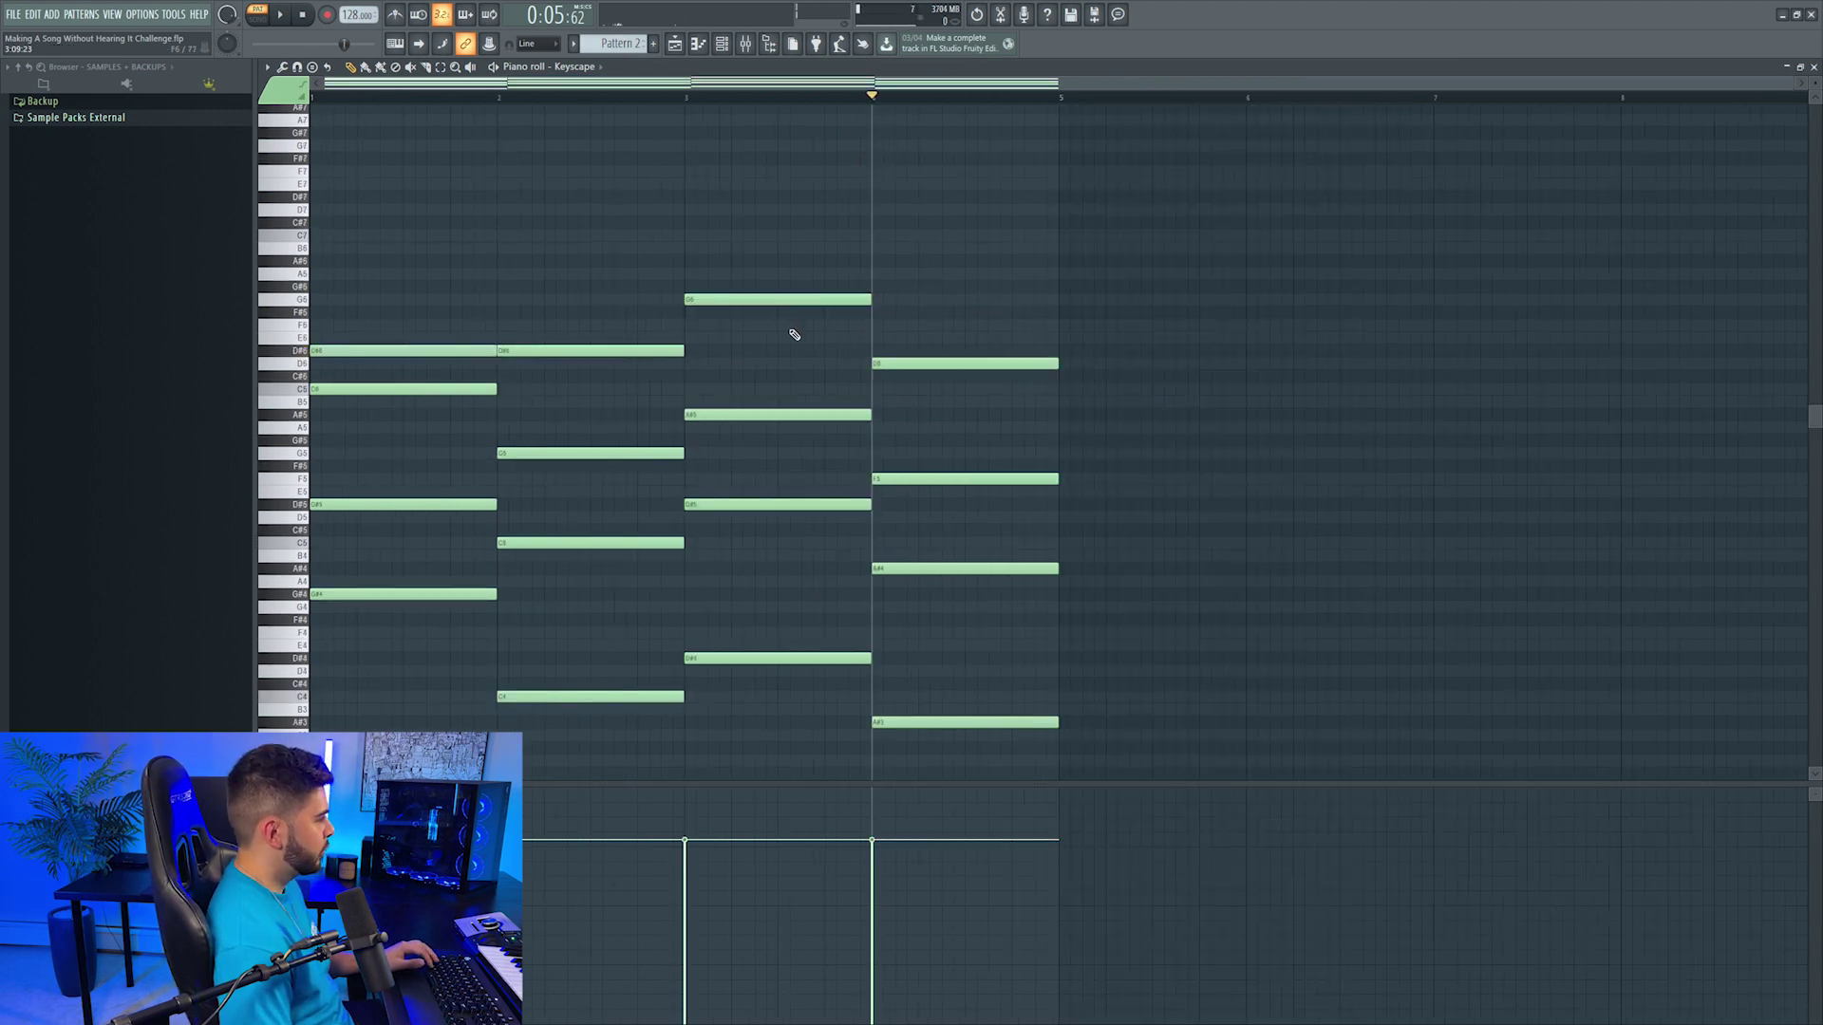
{"action": "left_click_drag", "start_coordinate": [705, 300], "coordinate": [692, 362]}
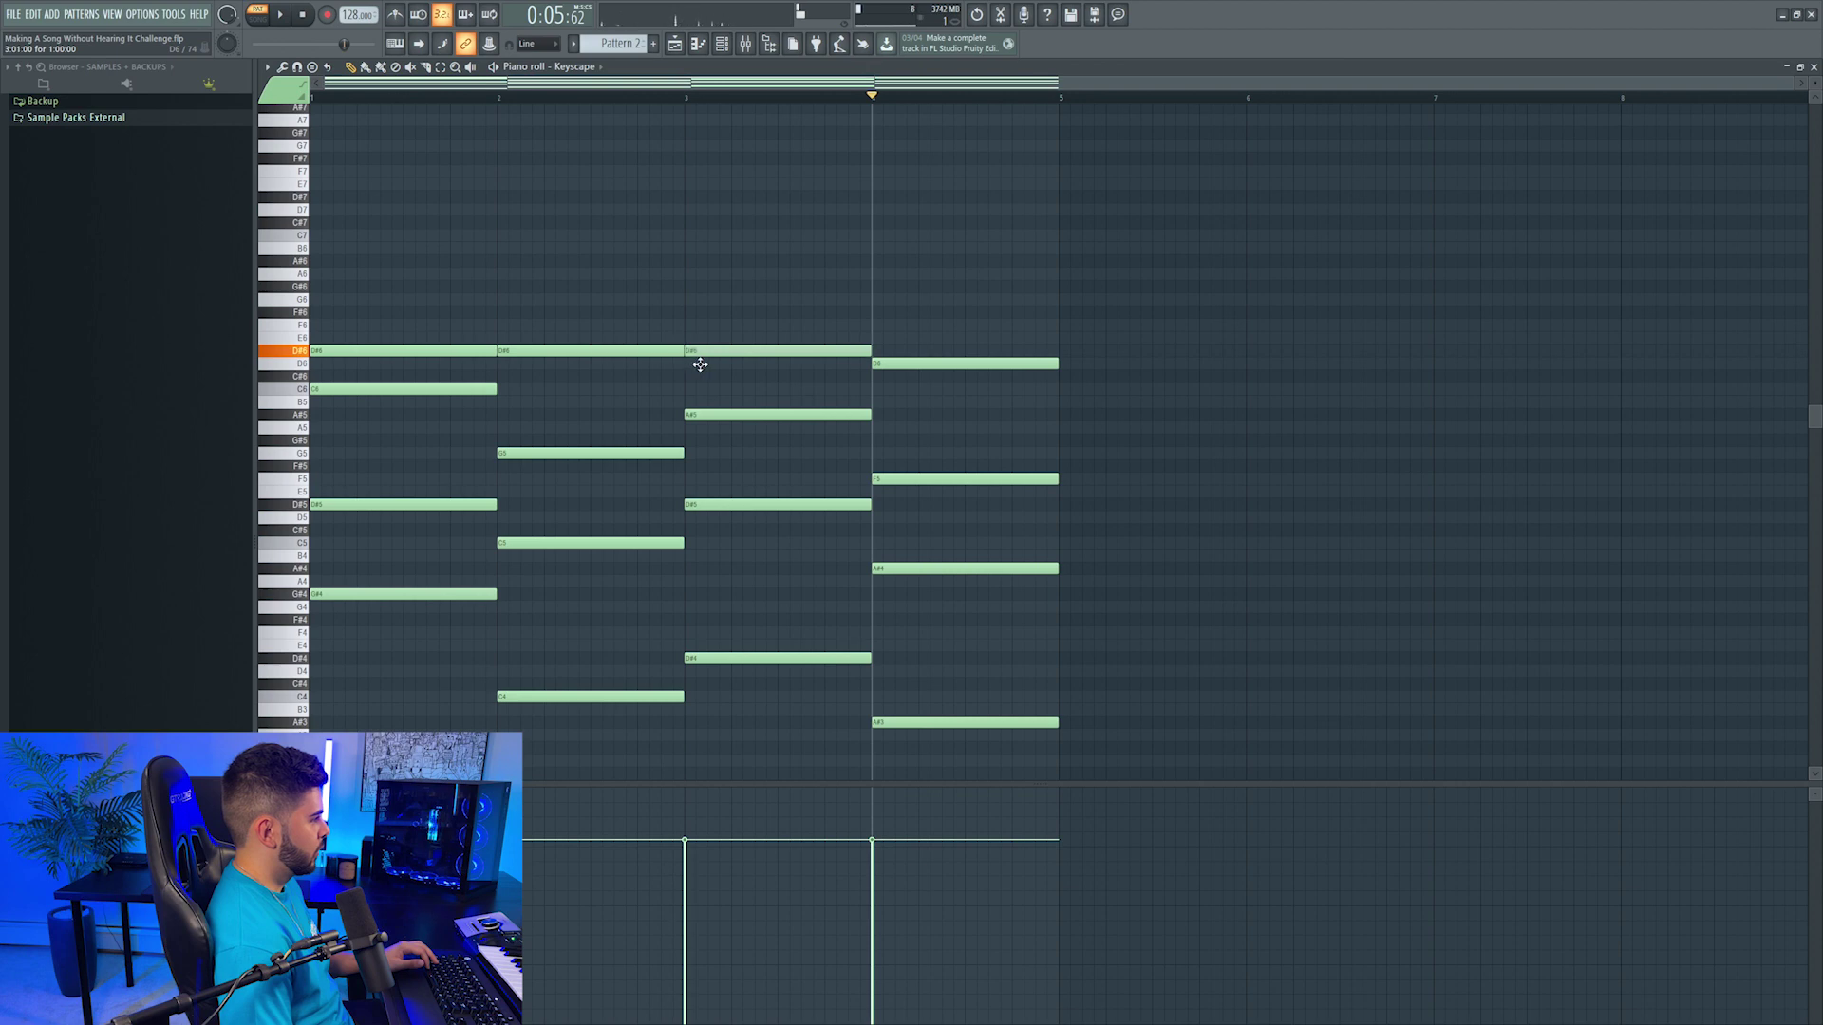
{"action": "left_click", "coordinate": [688, 453]}
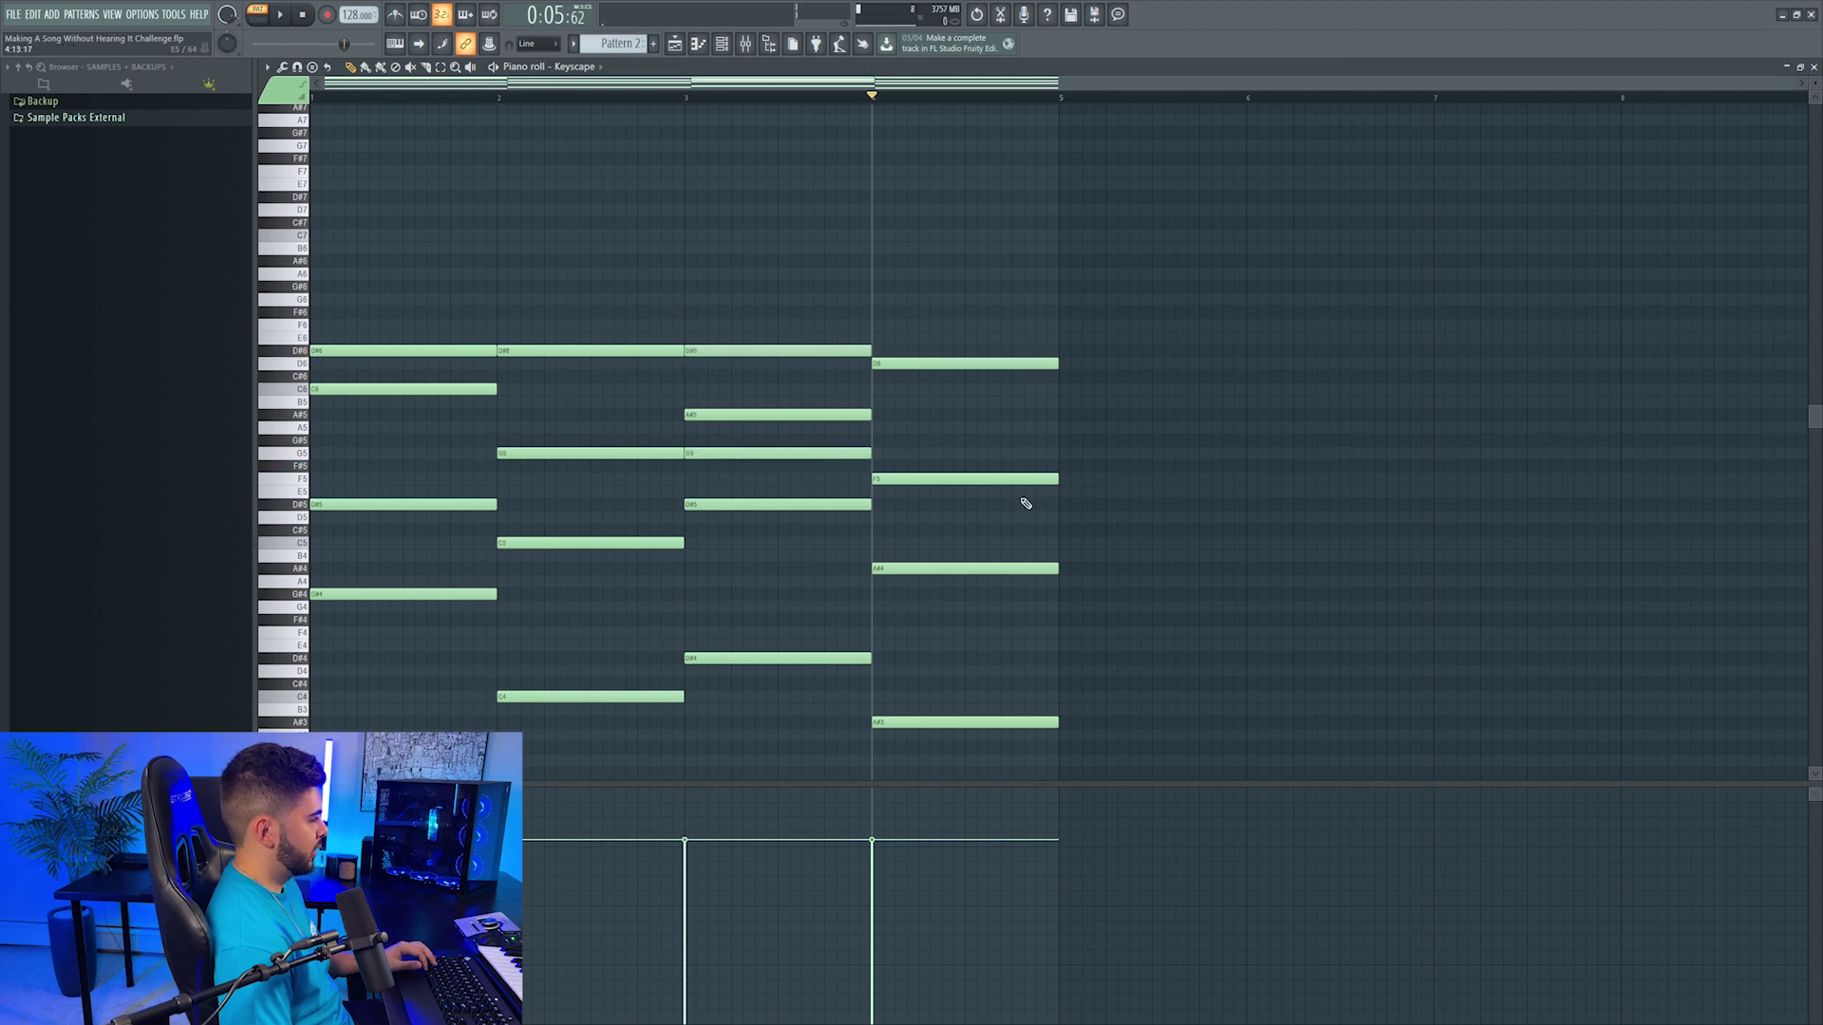
{"action": "left_click_drag", "start_coordinate": [365, 347], "coordinate": [1002, 376]}
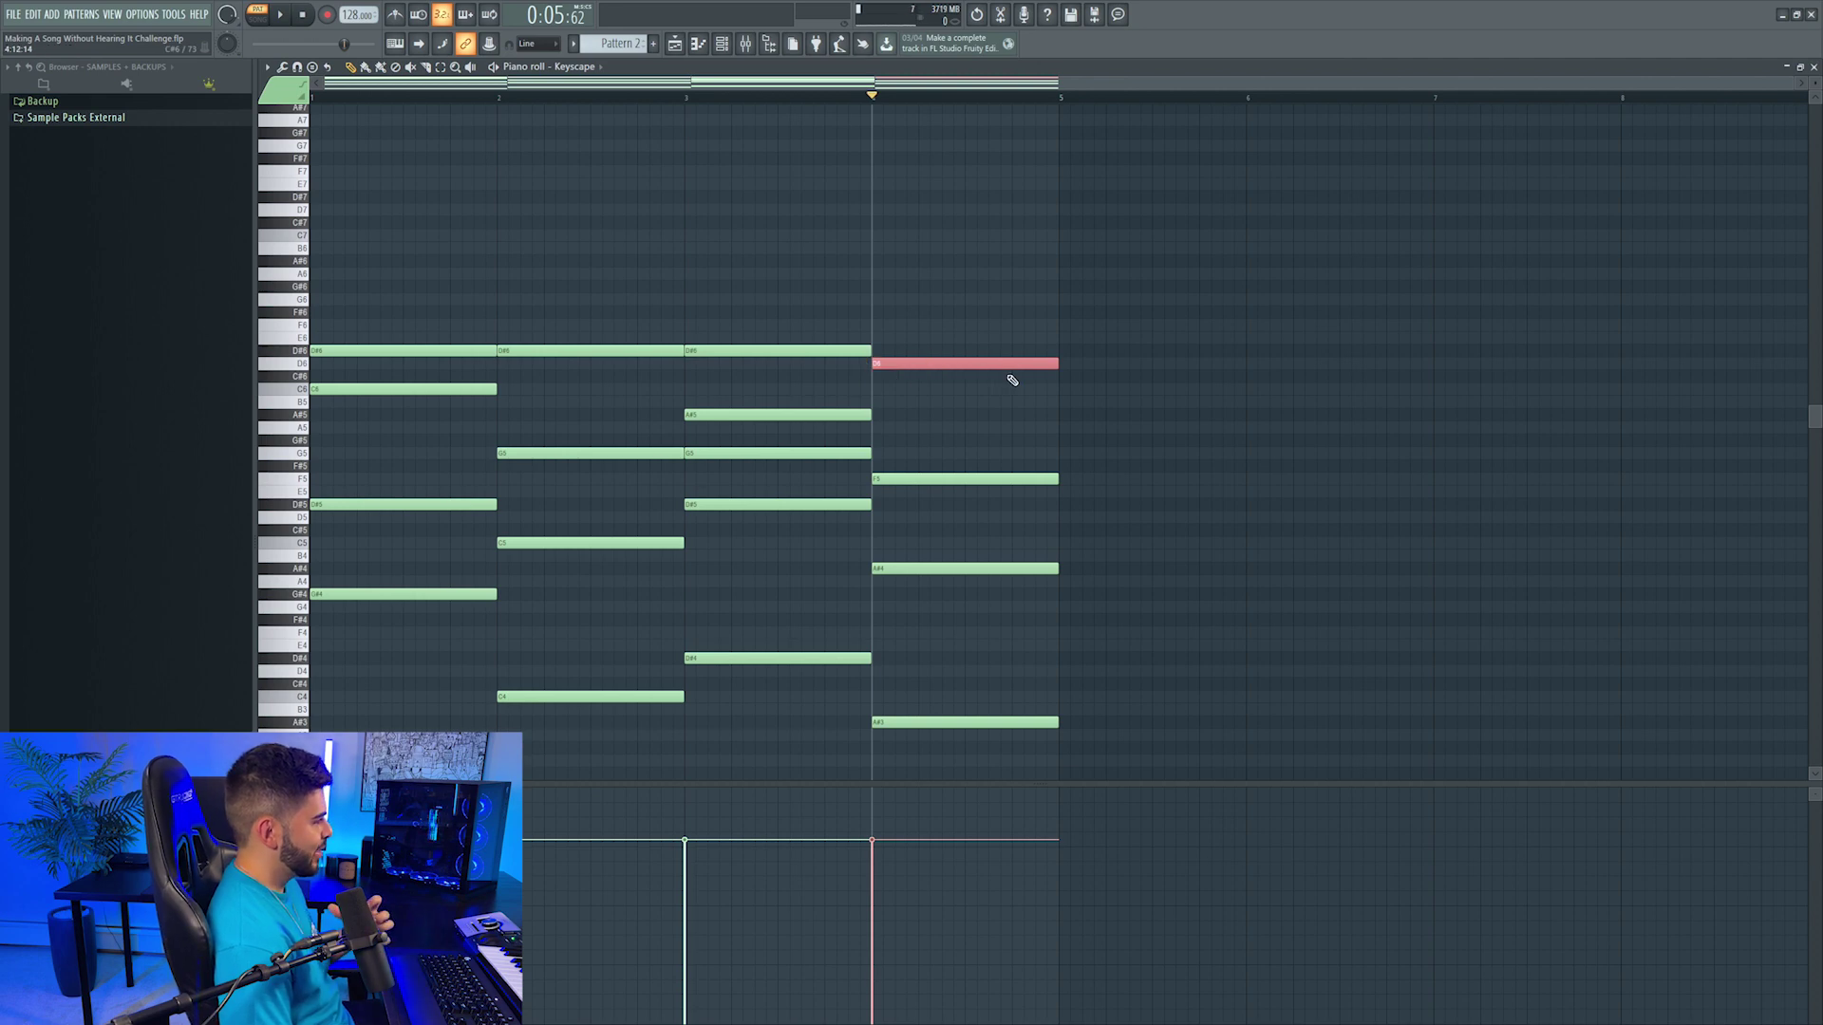
{"action": "key", "text": "space"}
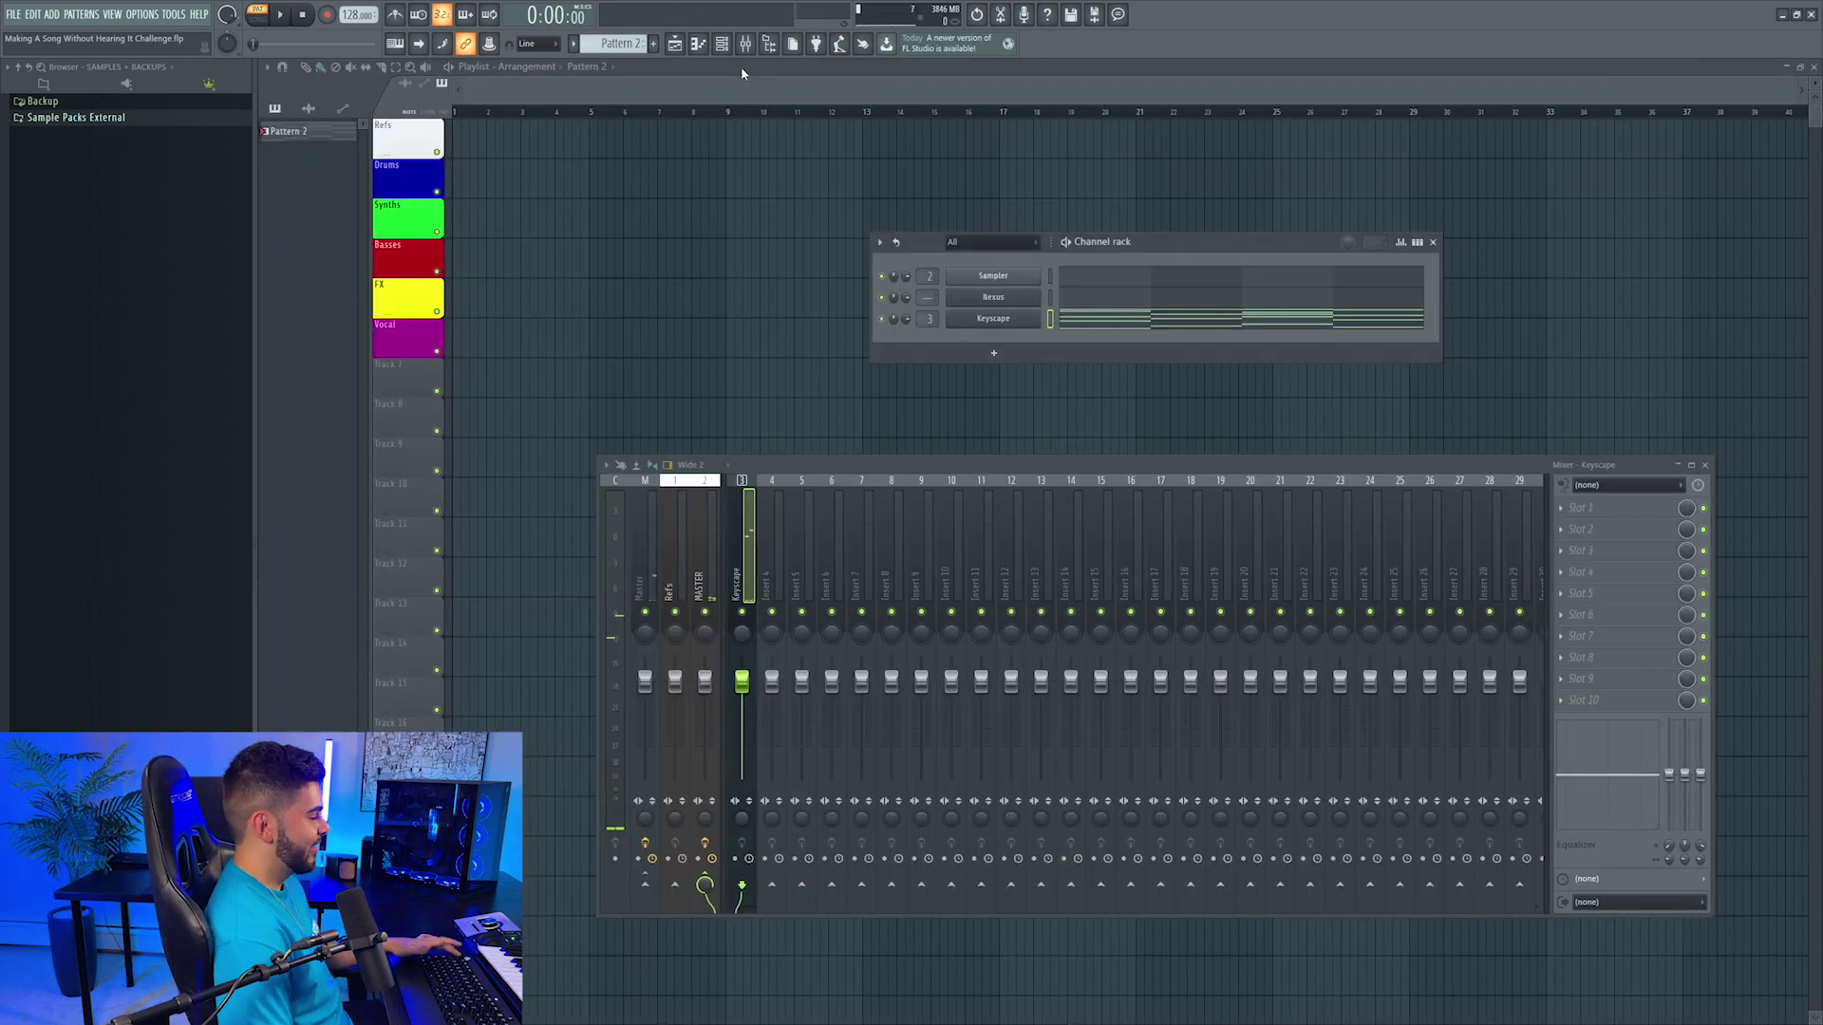
Step: Copy the Keyscape chords from Pattern 2 into the empty Pattern 1 and open them in the piano roll
{"action": "right_click", "coordinate": [1037, 318]}
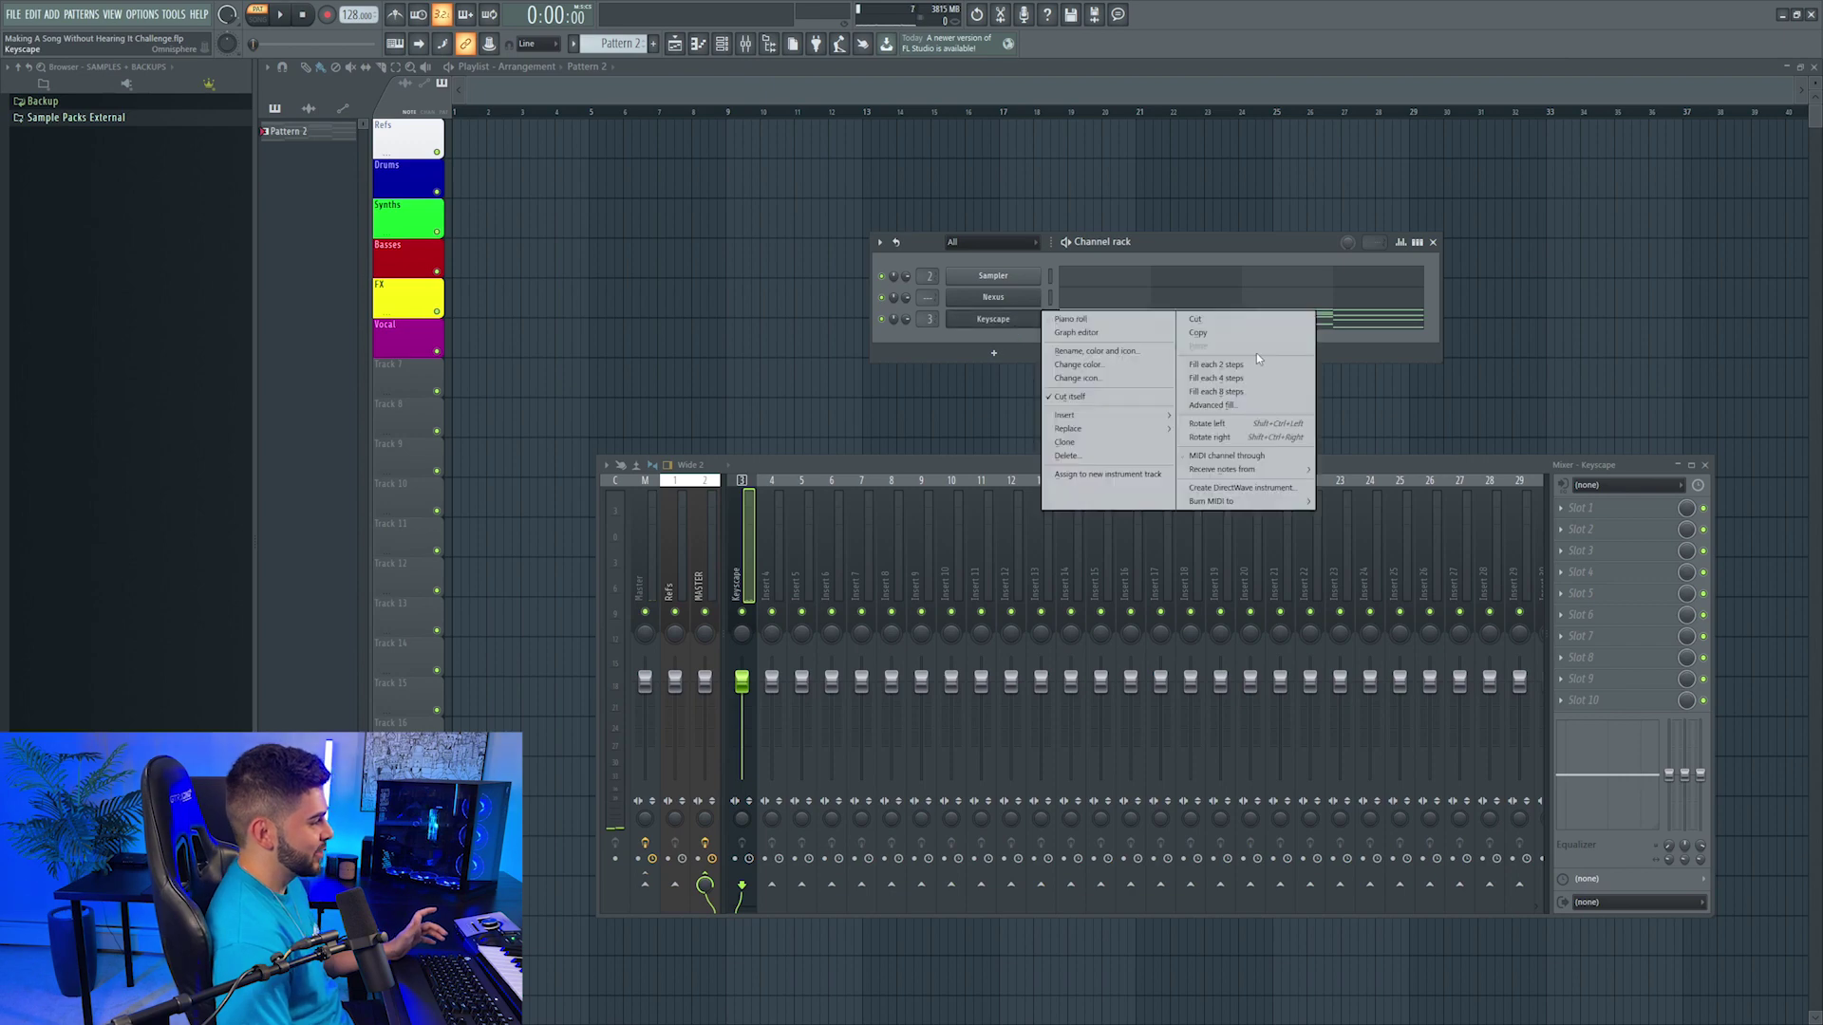
{"action": "left_click", "coordinate": [1230, 337]}
{"action": "key", "text": "F4"}
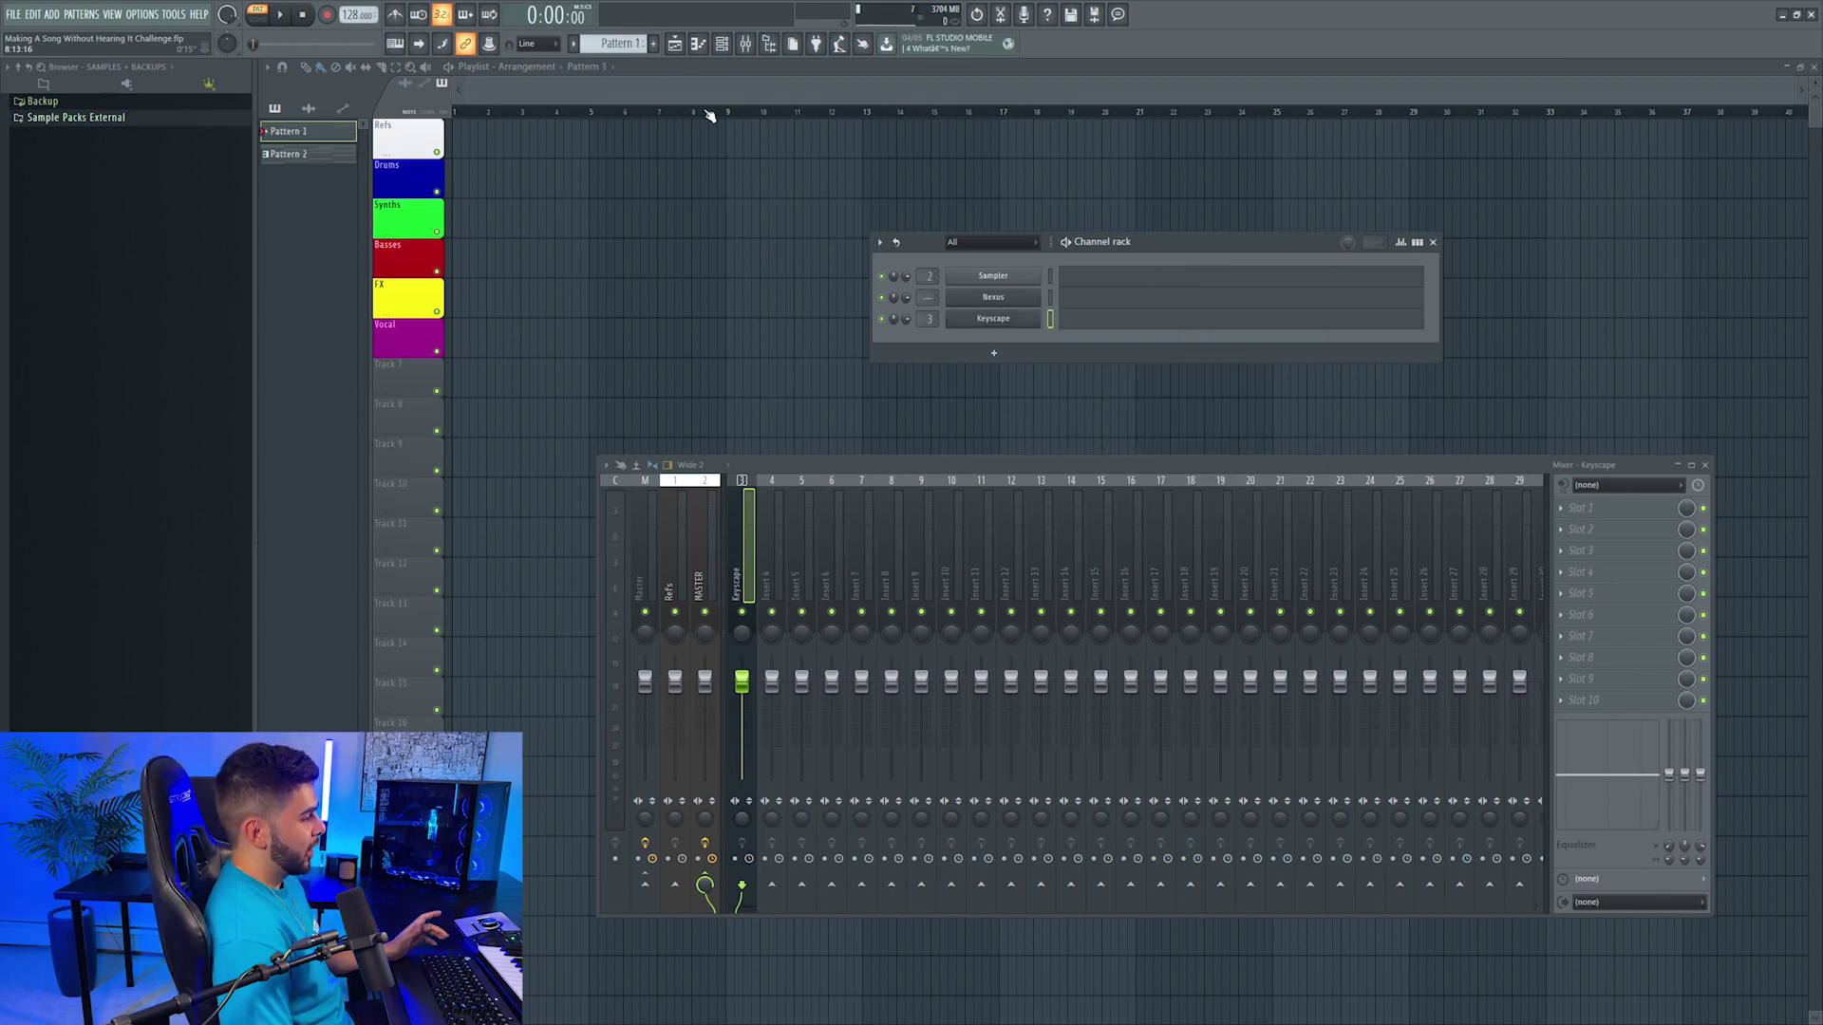
{"action": "right_click", "coordinate": [1042, 321]}
{"action": "left_click", "coordinate": [1261, 348]}
{"action": "left_click", "coordinate": [1234, 319]}
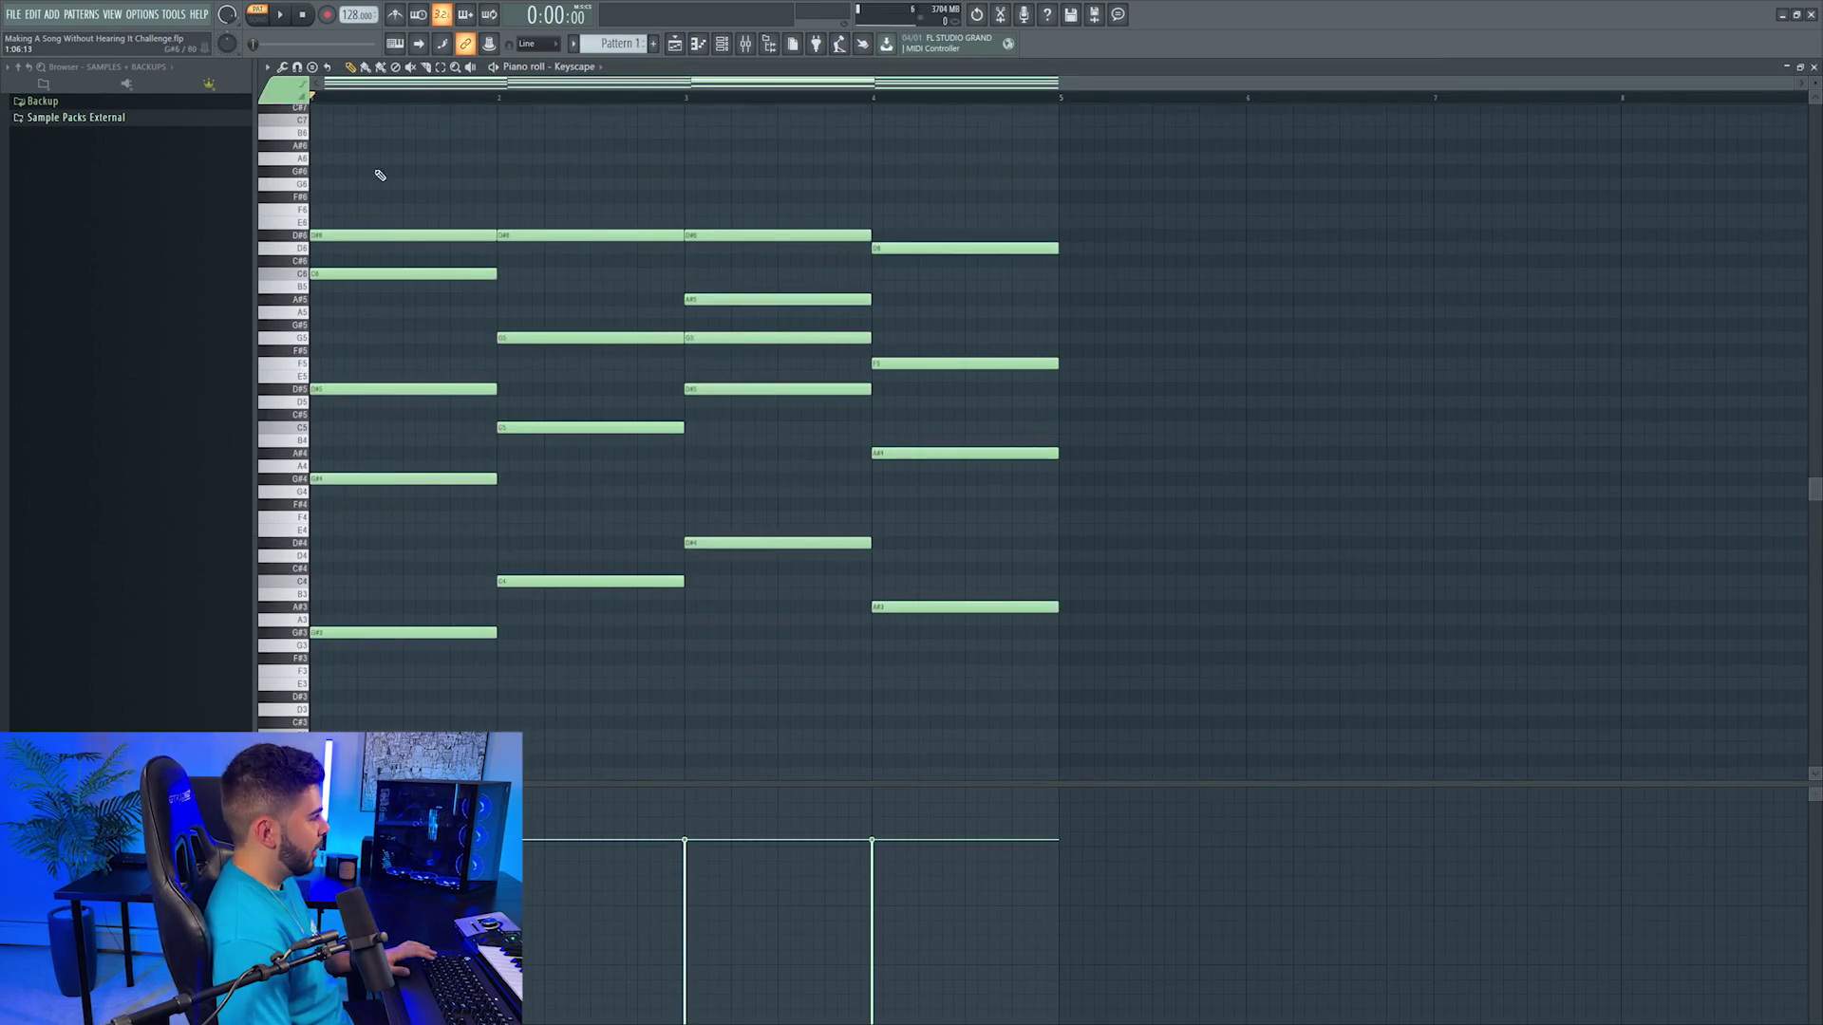
Step: Chop Pattern 1's chords into short repeated rhythmic hits and auto-name its playlist clip after the Piano track
{"action": "left_click_drag", "start_coordinate": [379, 176], "coordinate": [463, 672]}
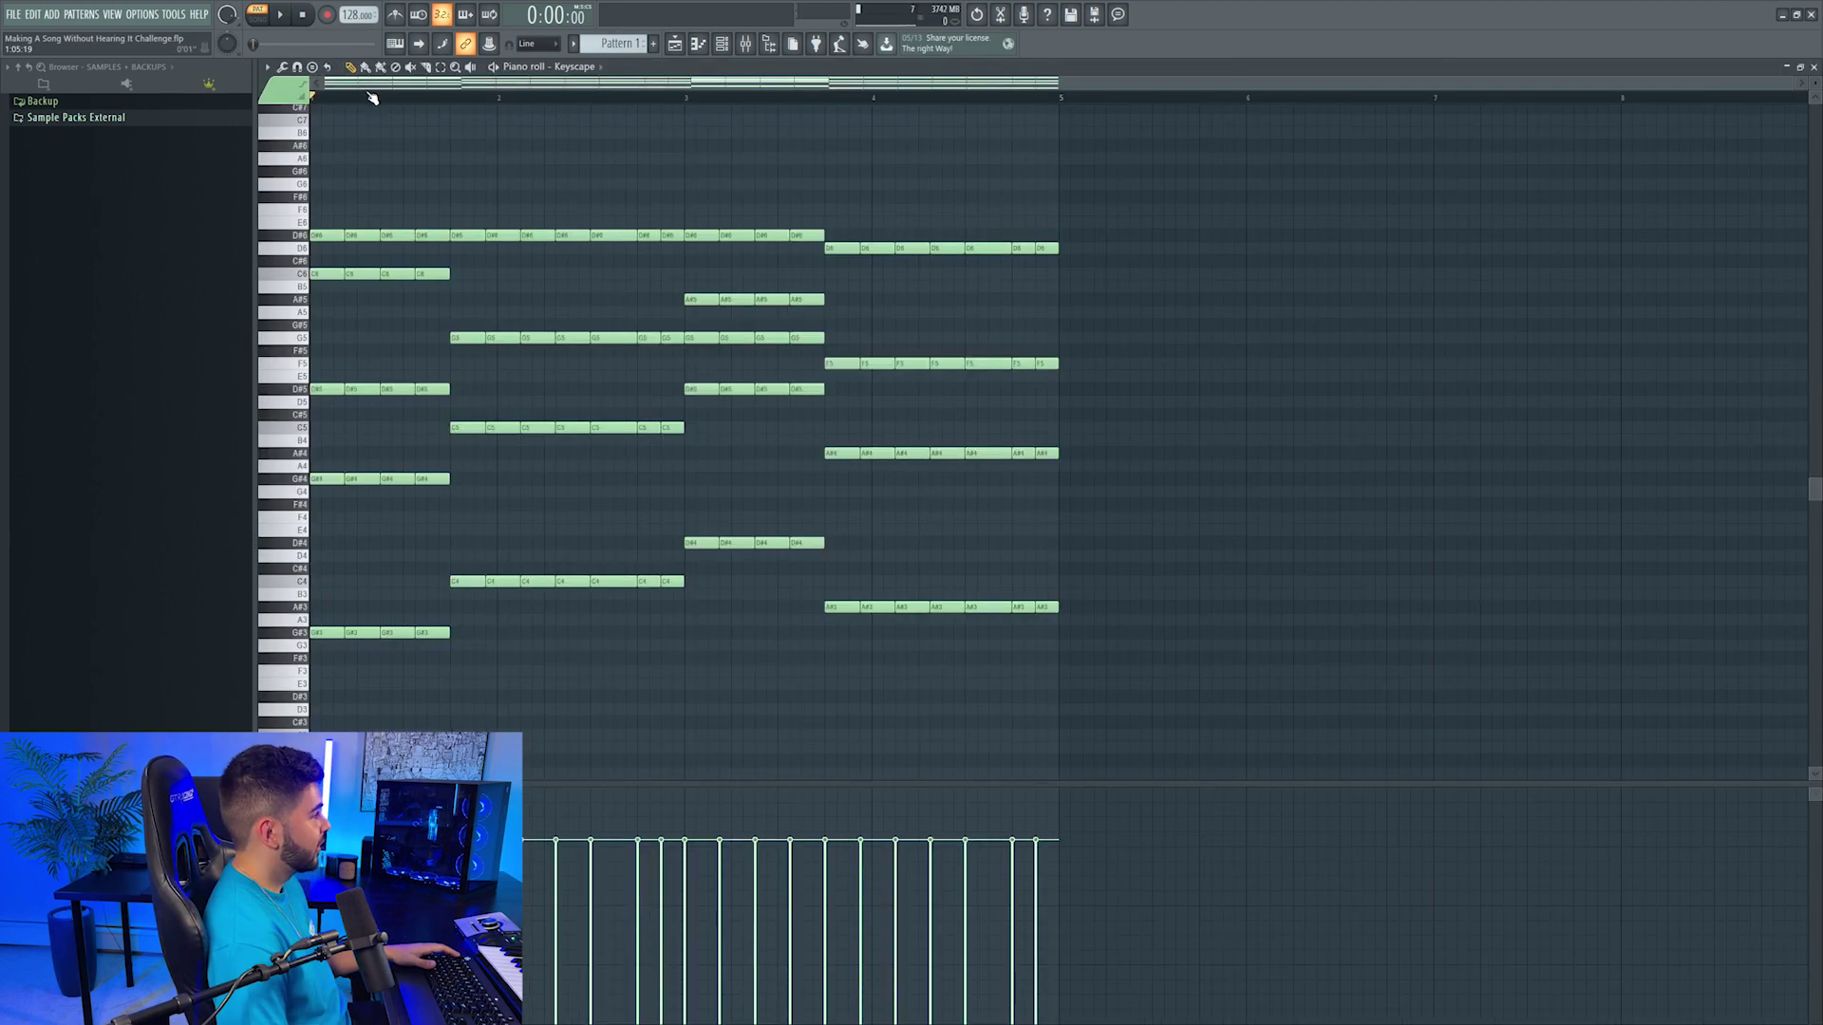
{"action": "key", "text": "space"}
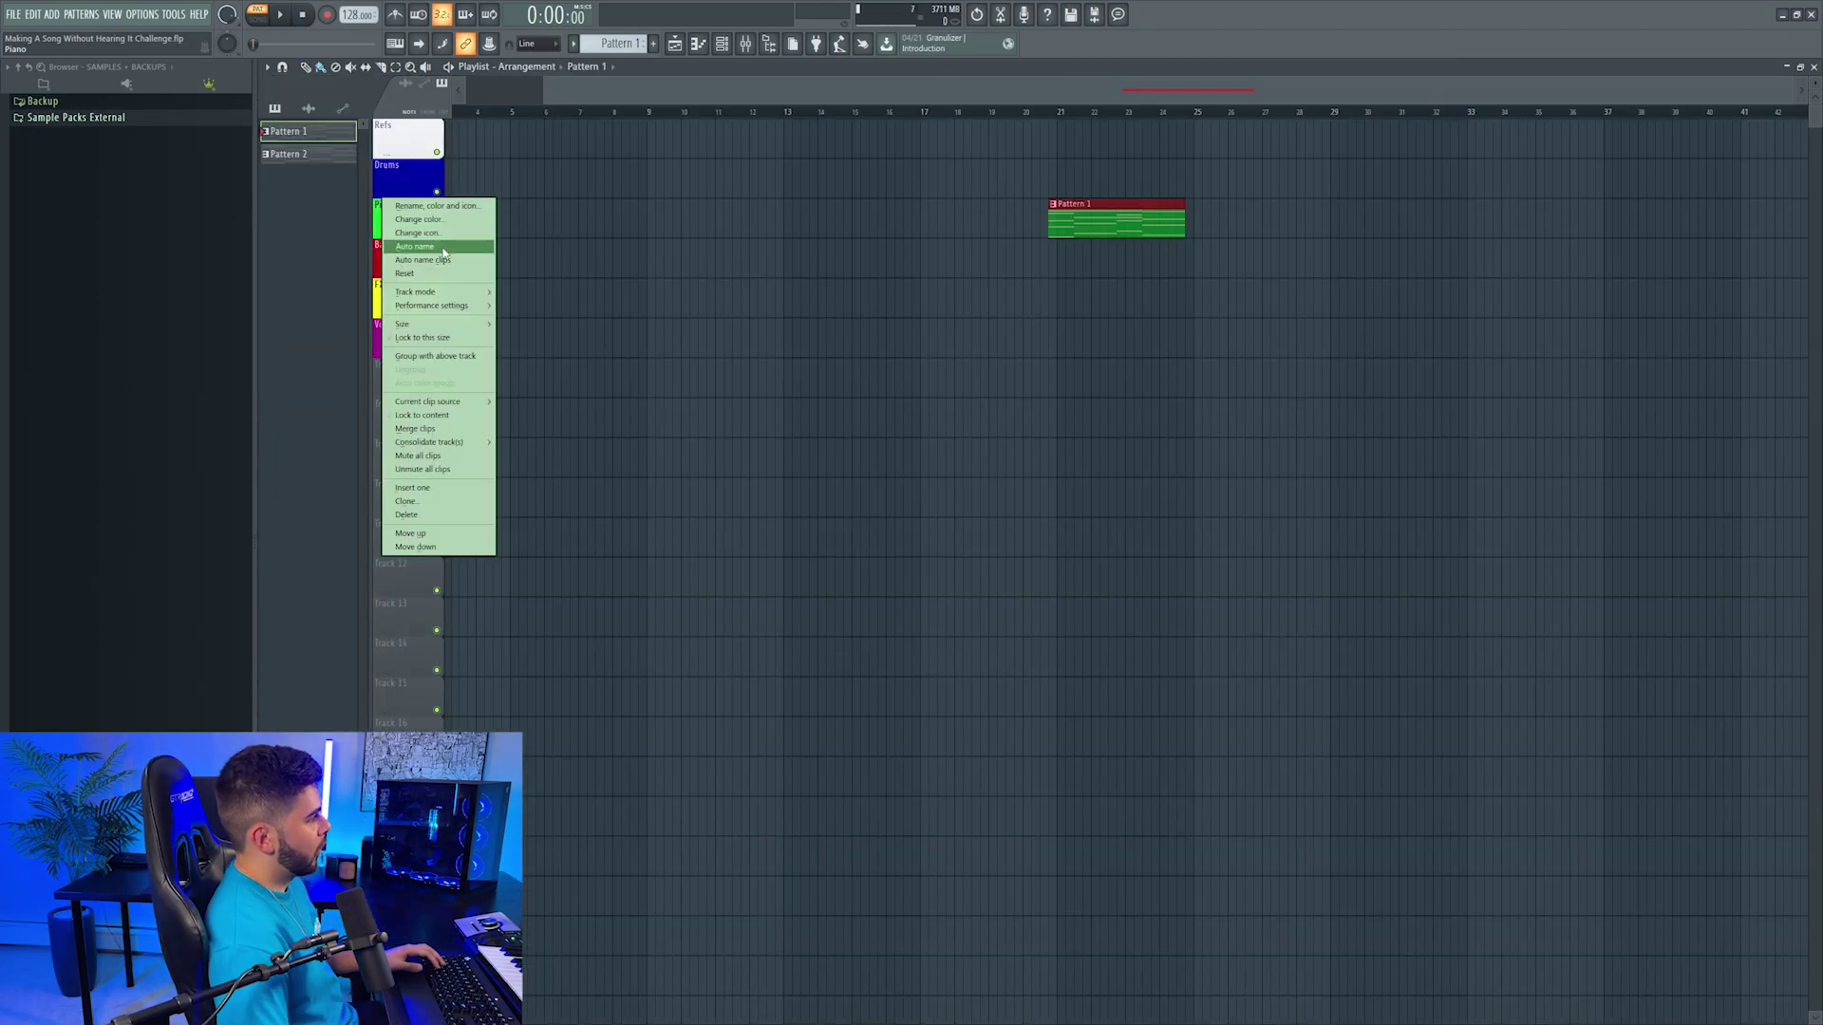
{"action": "left_click", "coordinate": [437, 260]}
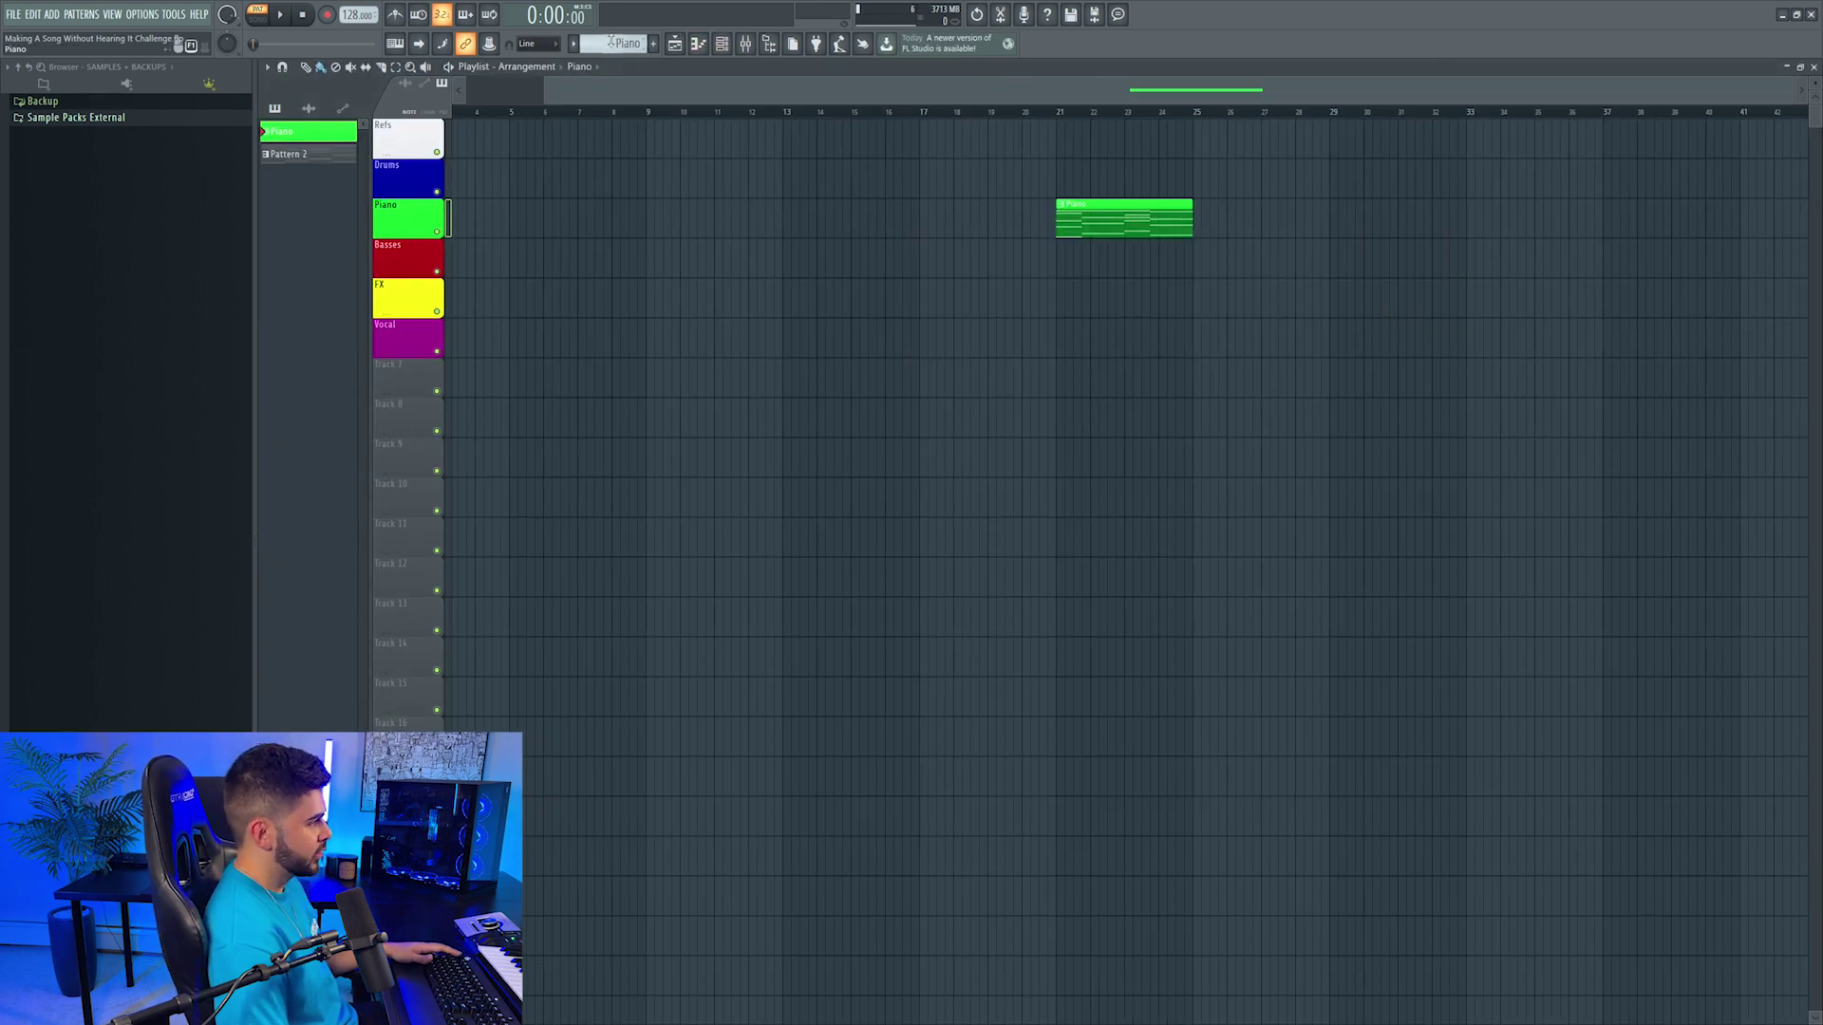
Step: Replace the Nexus channel with Sylenth1 and give it the chord notes in Pattern 3
{"action": "left_click", "coordinate": [724, 44]}
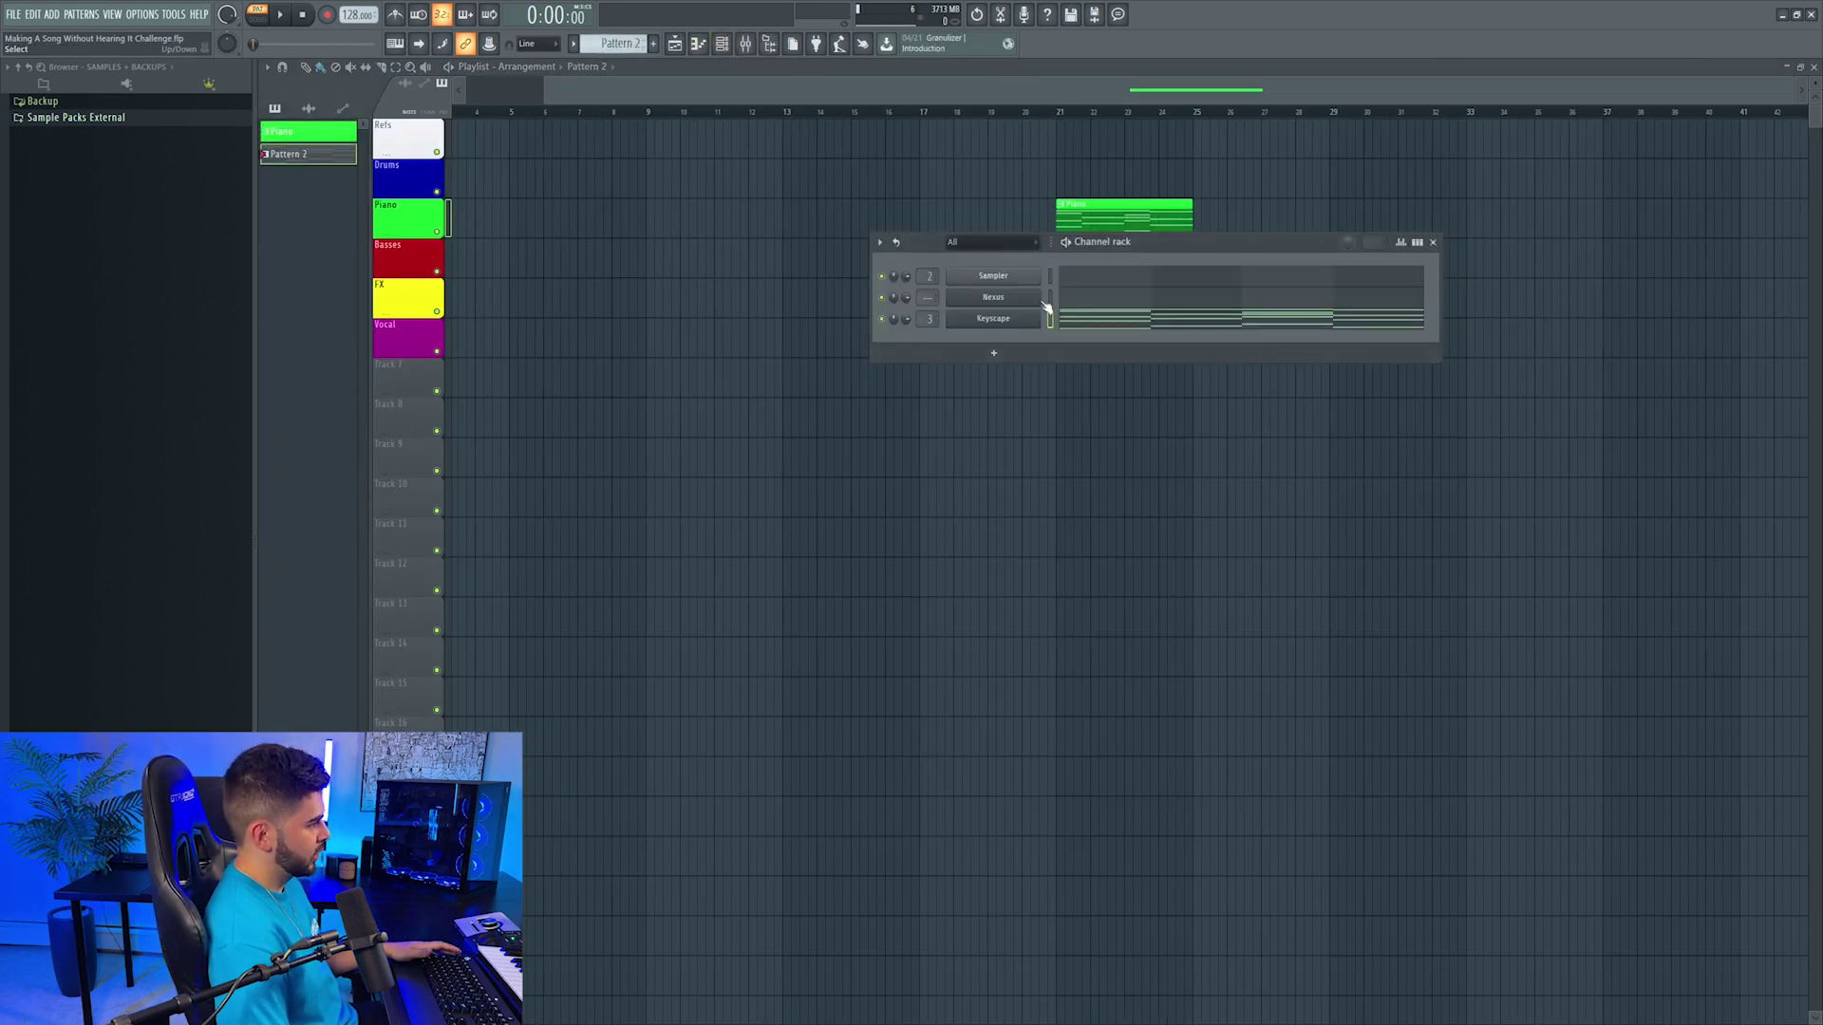
{"action": "right_click", "coordinate": [1000, 299]}
{"action": "left_click", "coordinate": [994, 302]}
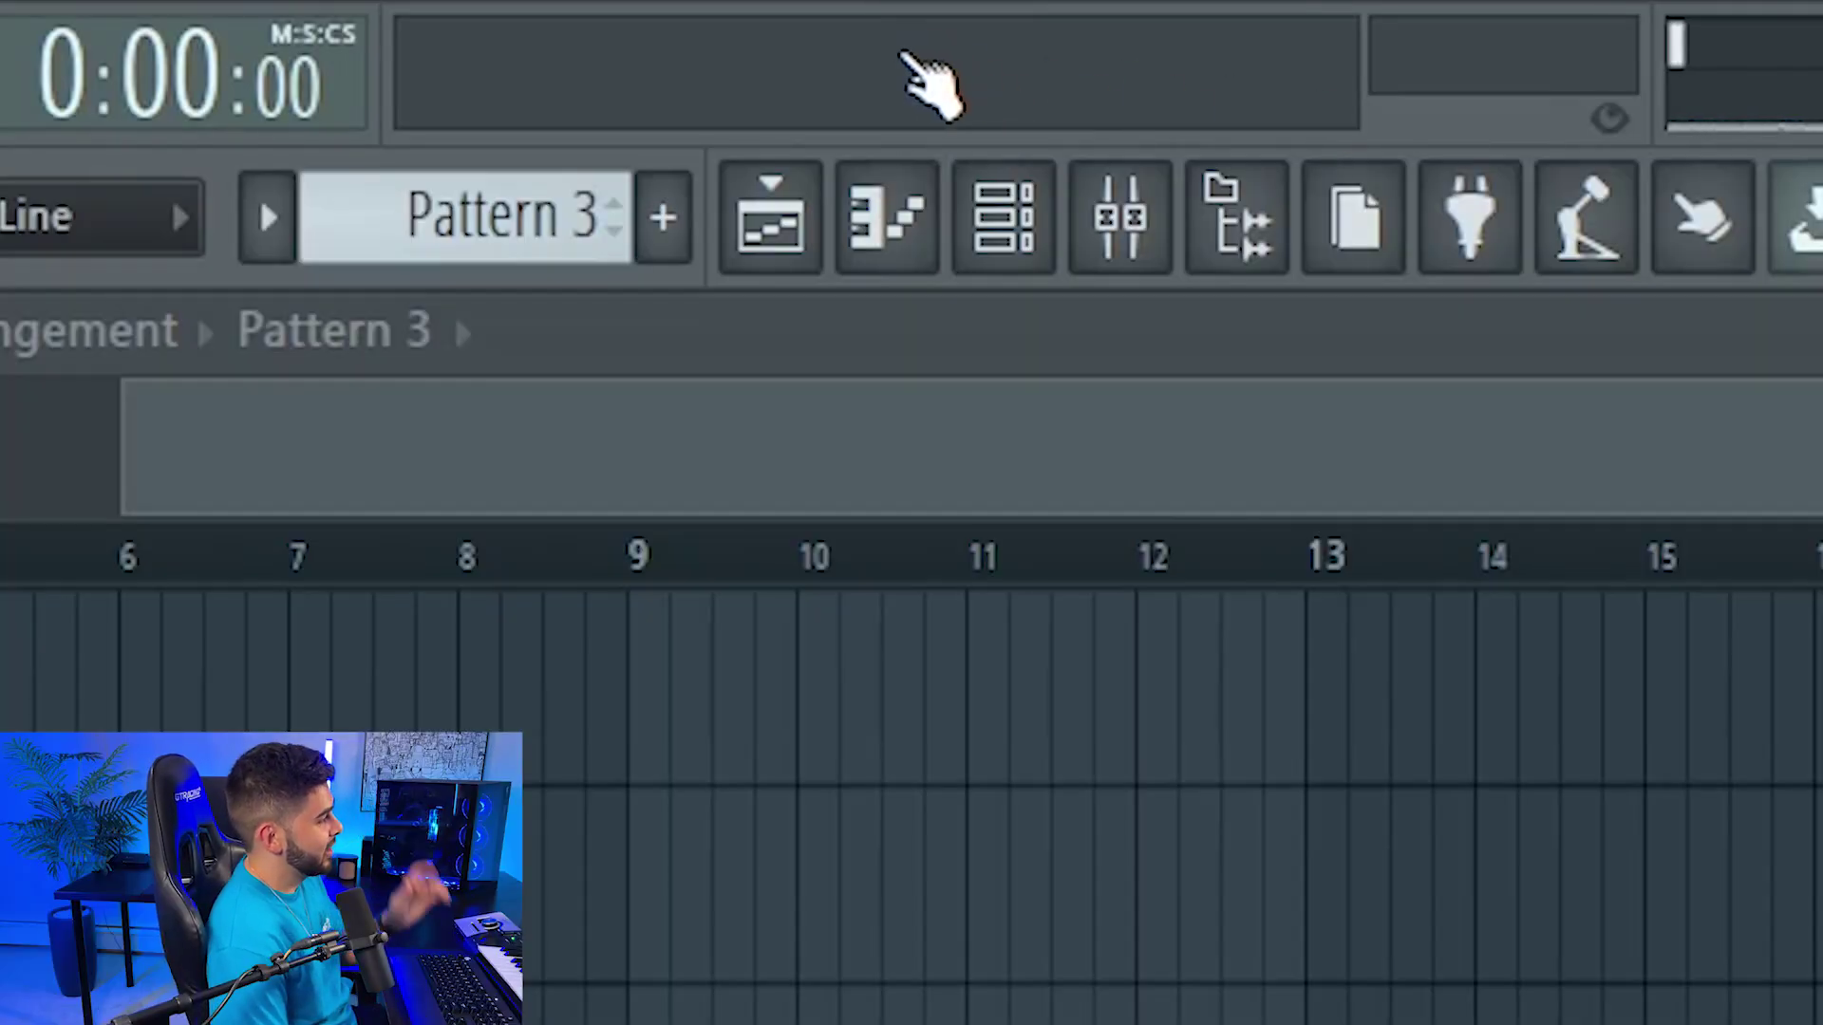
Step: Play Pattern 3 in short bursts to examine the Sylenth1 lead's signal on the master spectrum display
{"action": "key", "text": "space"}
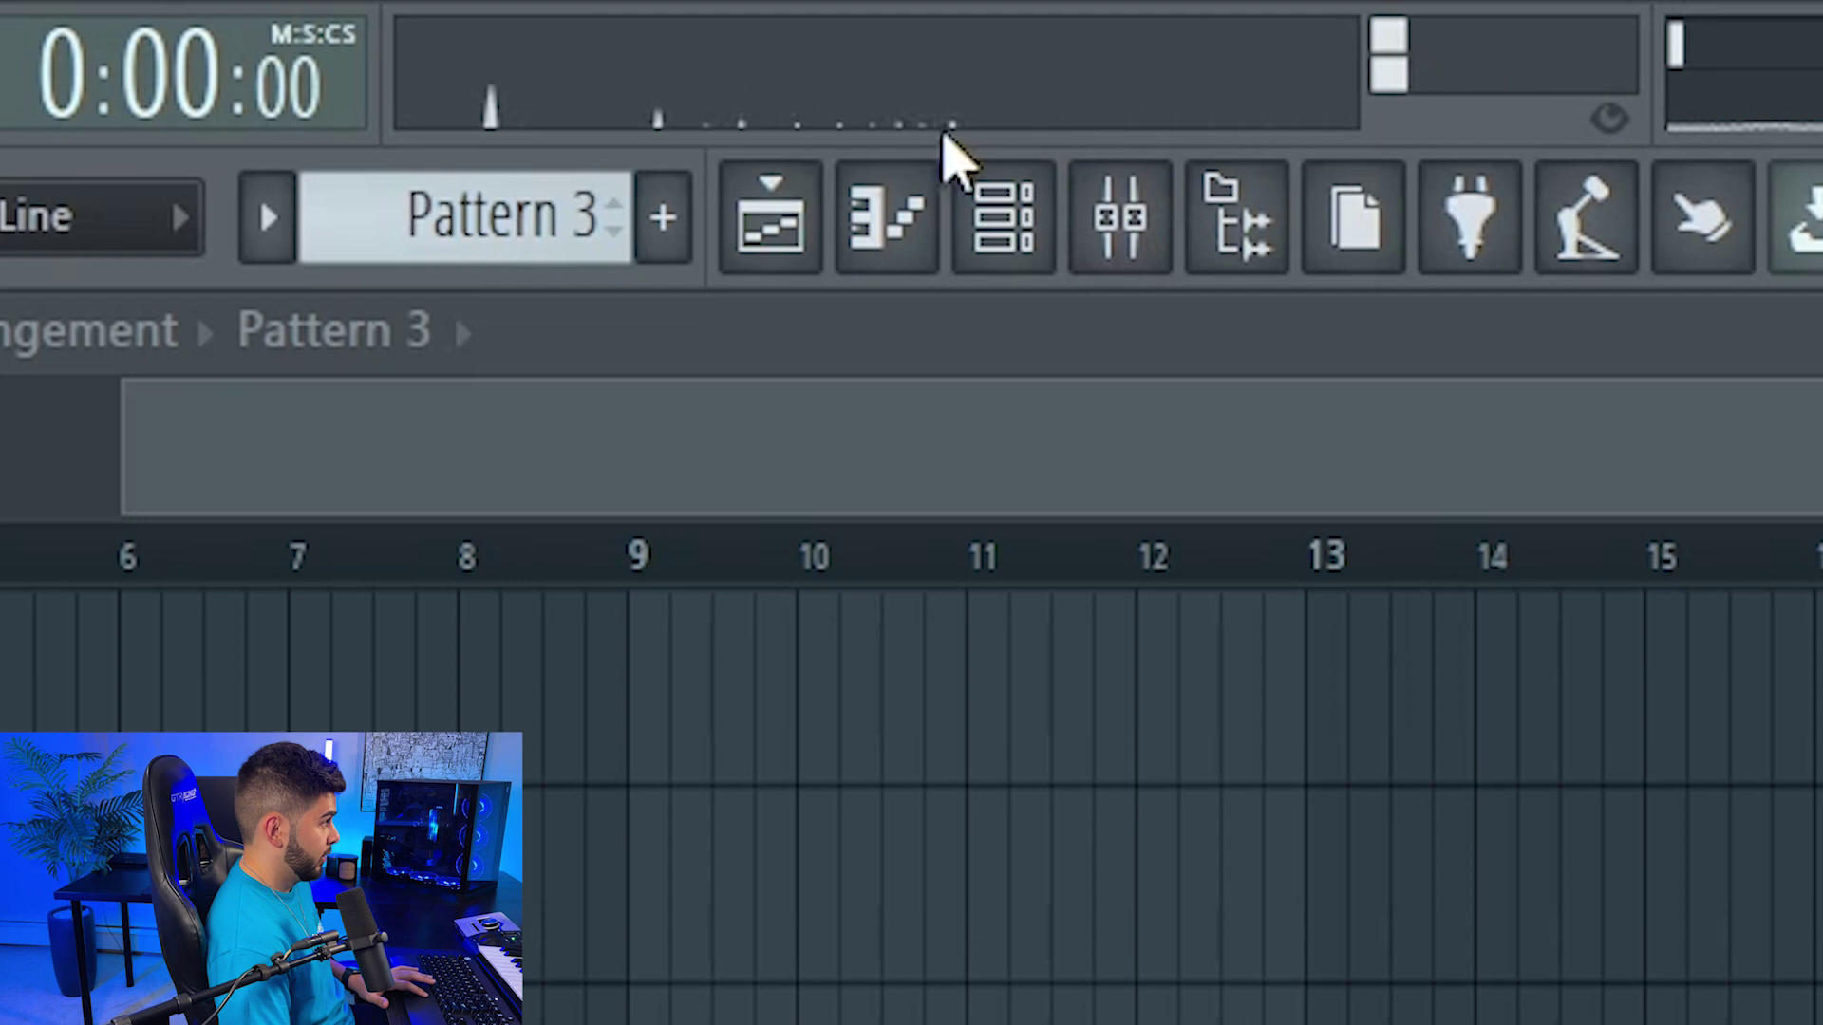
{"action": "key", "text": "space"}
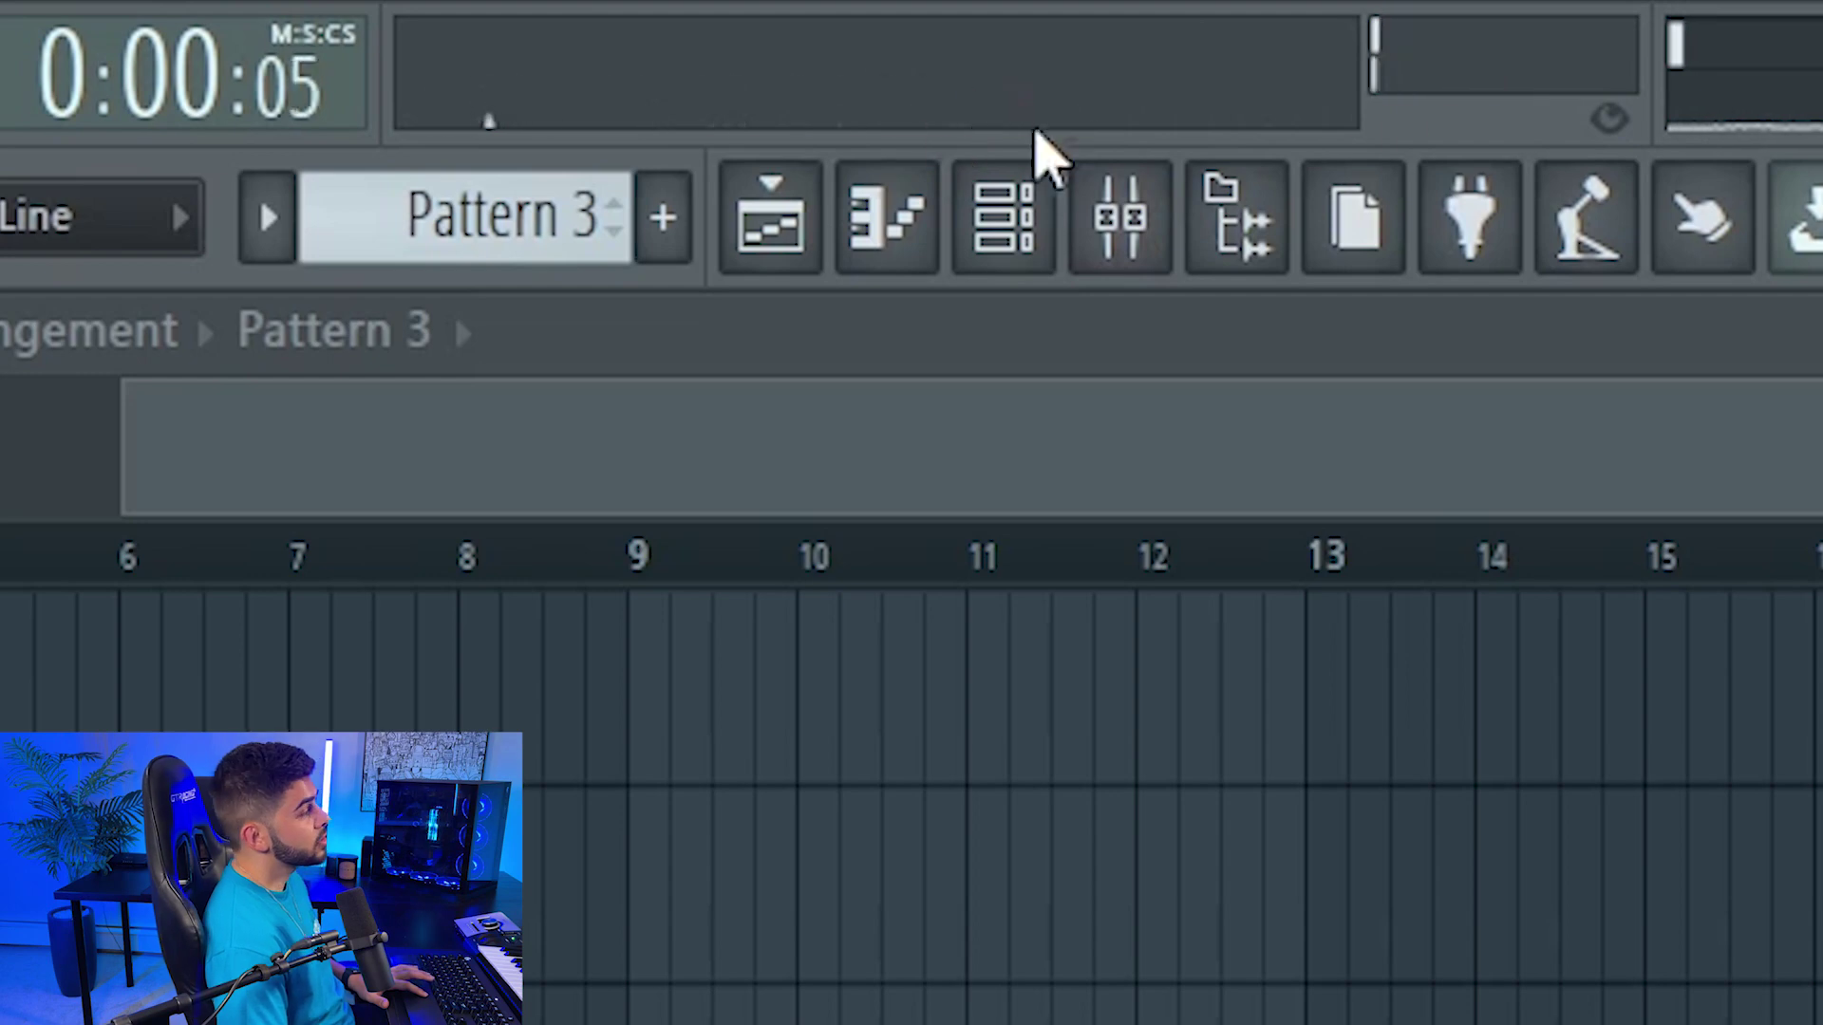
{"action": "key", "text": "space"}
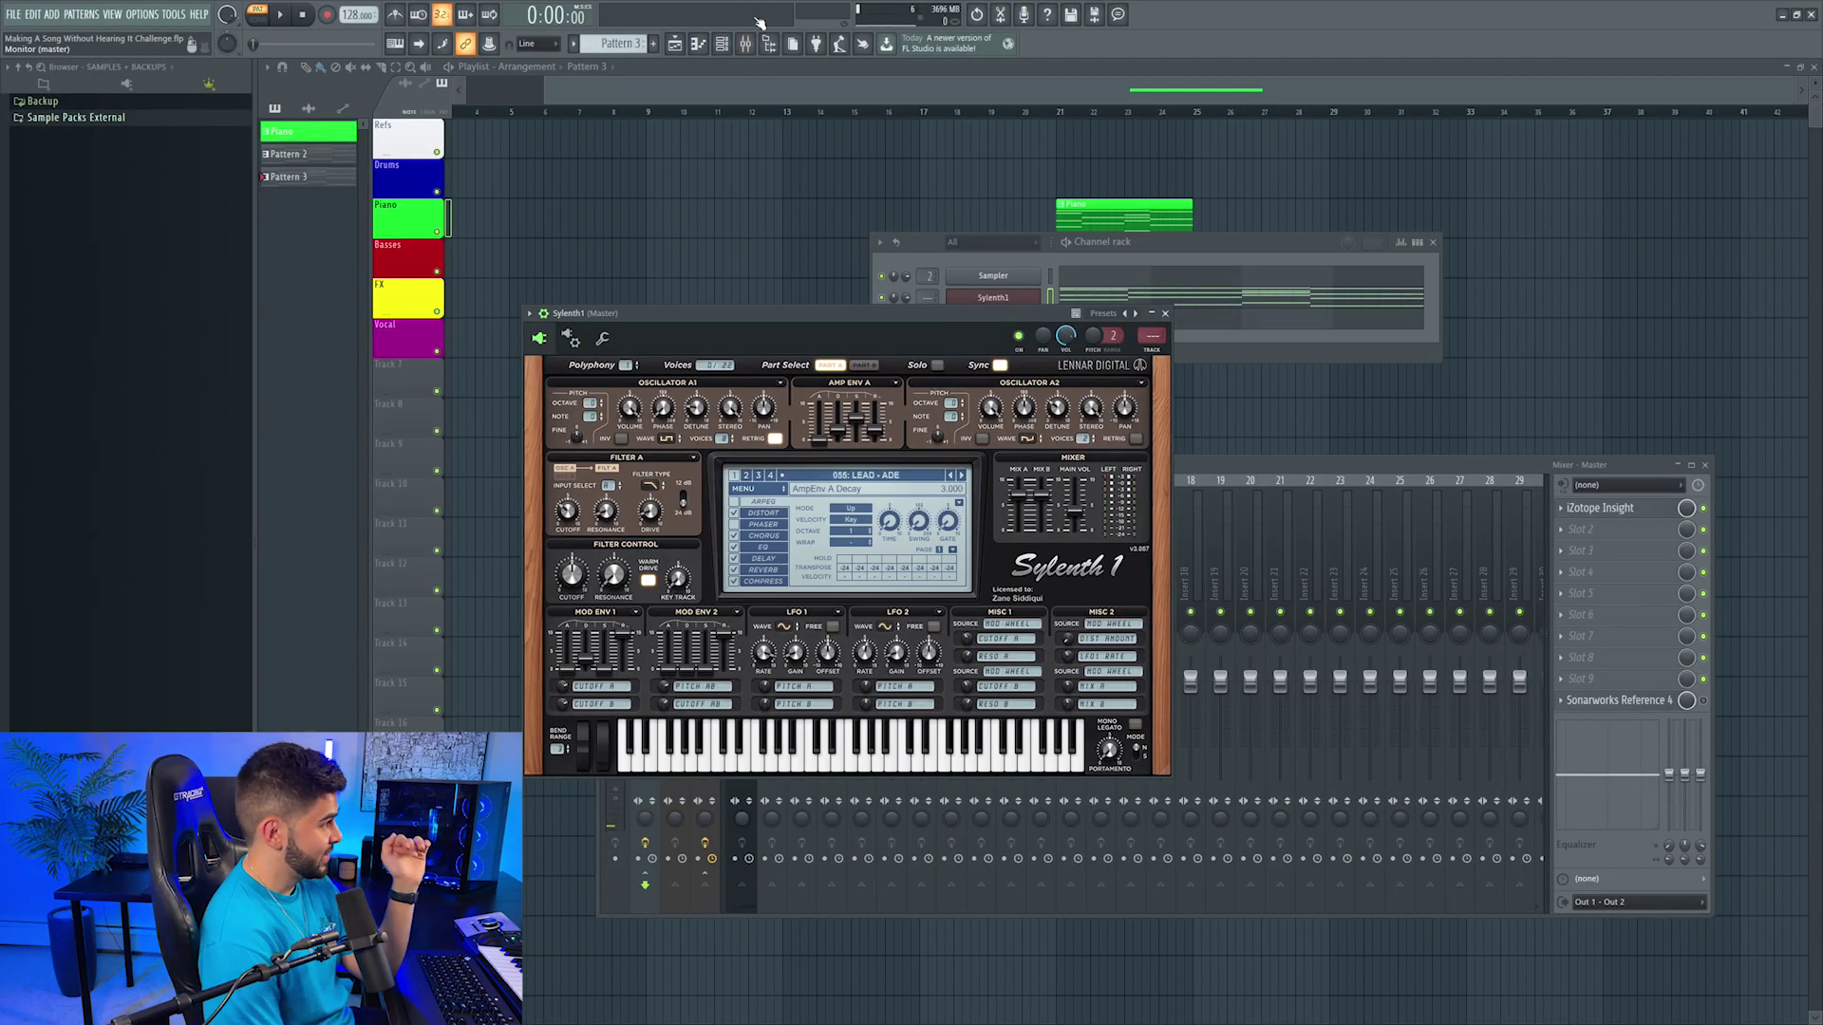
{"action": "key", "text": "space"}
{"action": "key", "text": "space"}
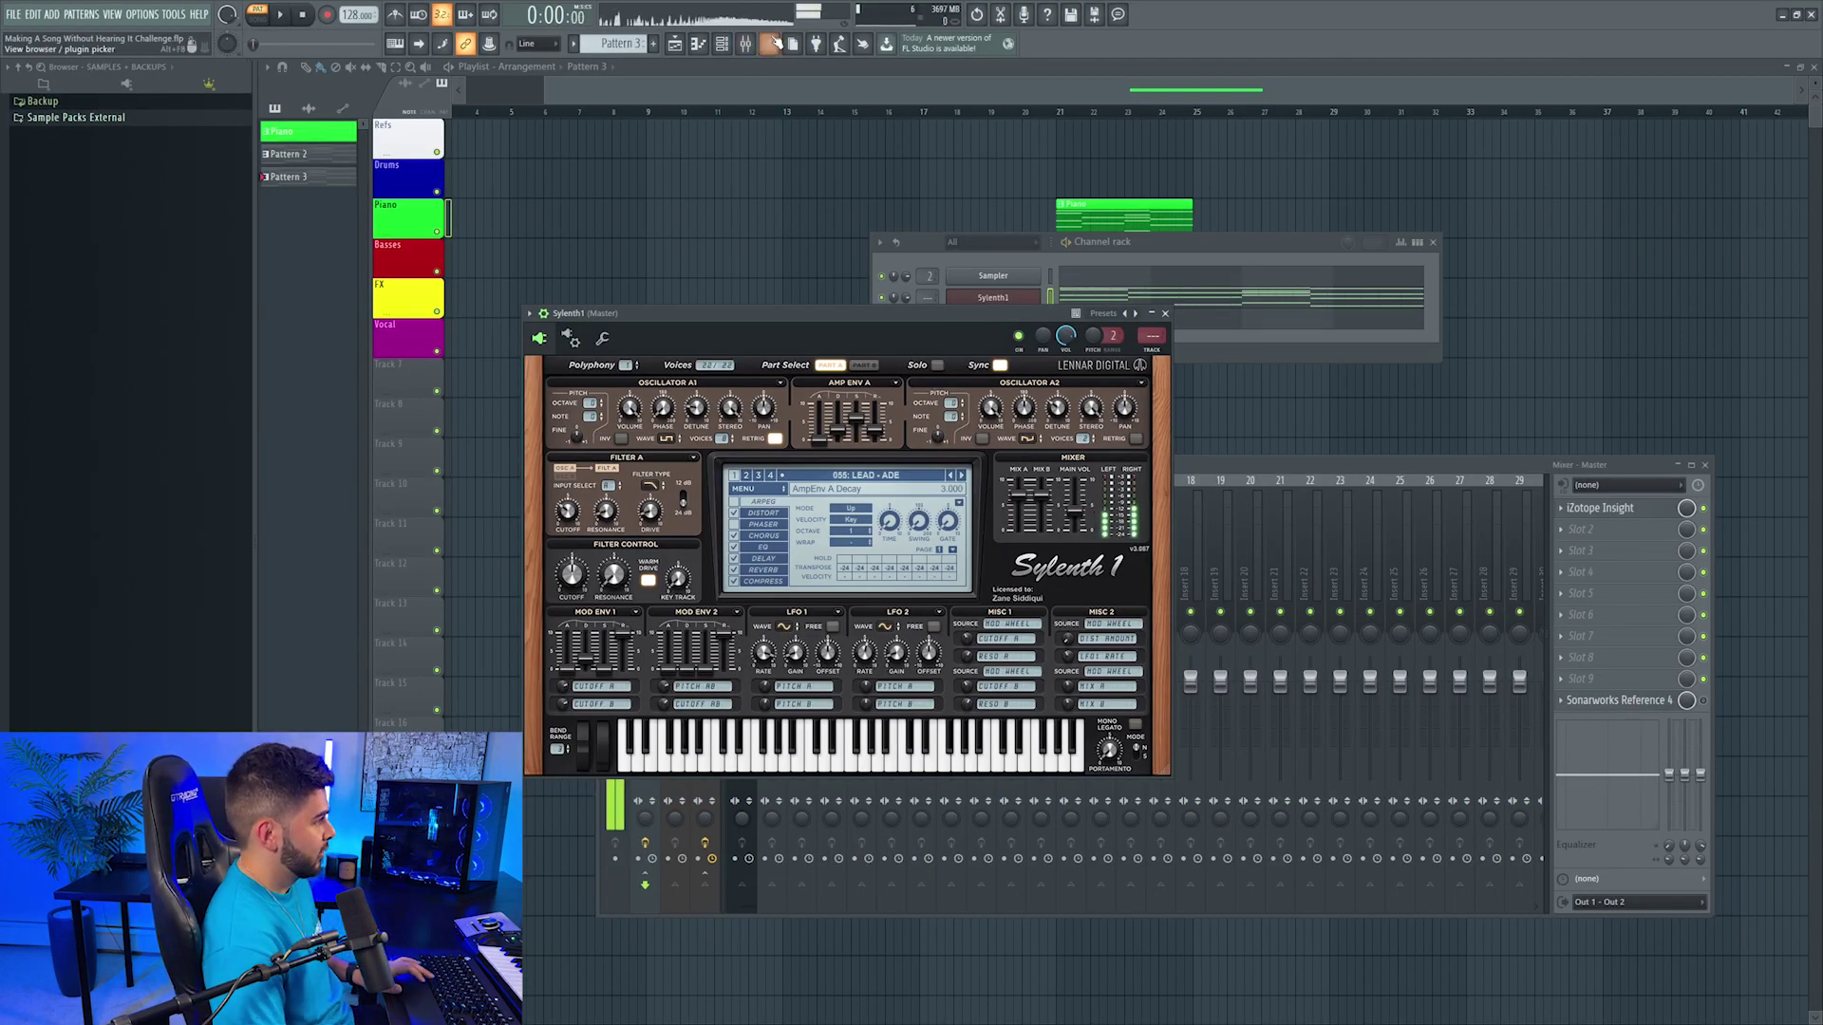
Step: Step Sylenth1 to the LEAD - Anthem preset and on to the next one, testing each with Pattern 3
{"action": "left_click", "coordinate": [960, 477]}
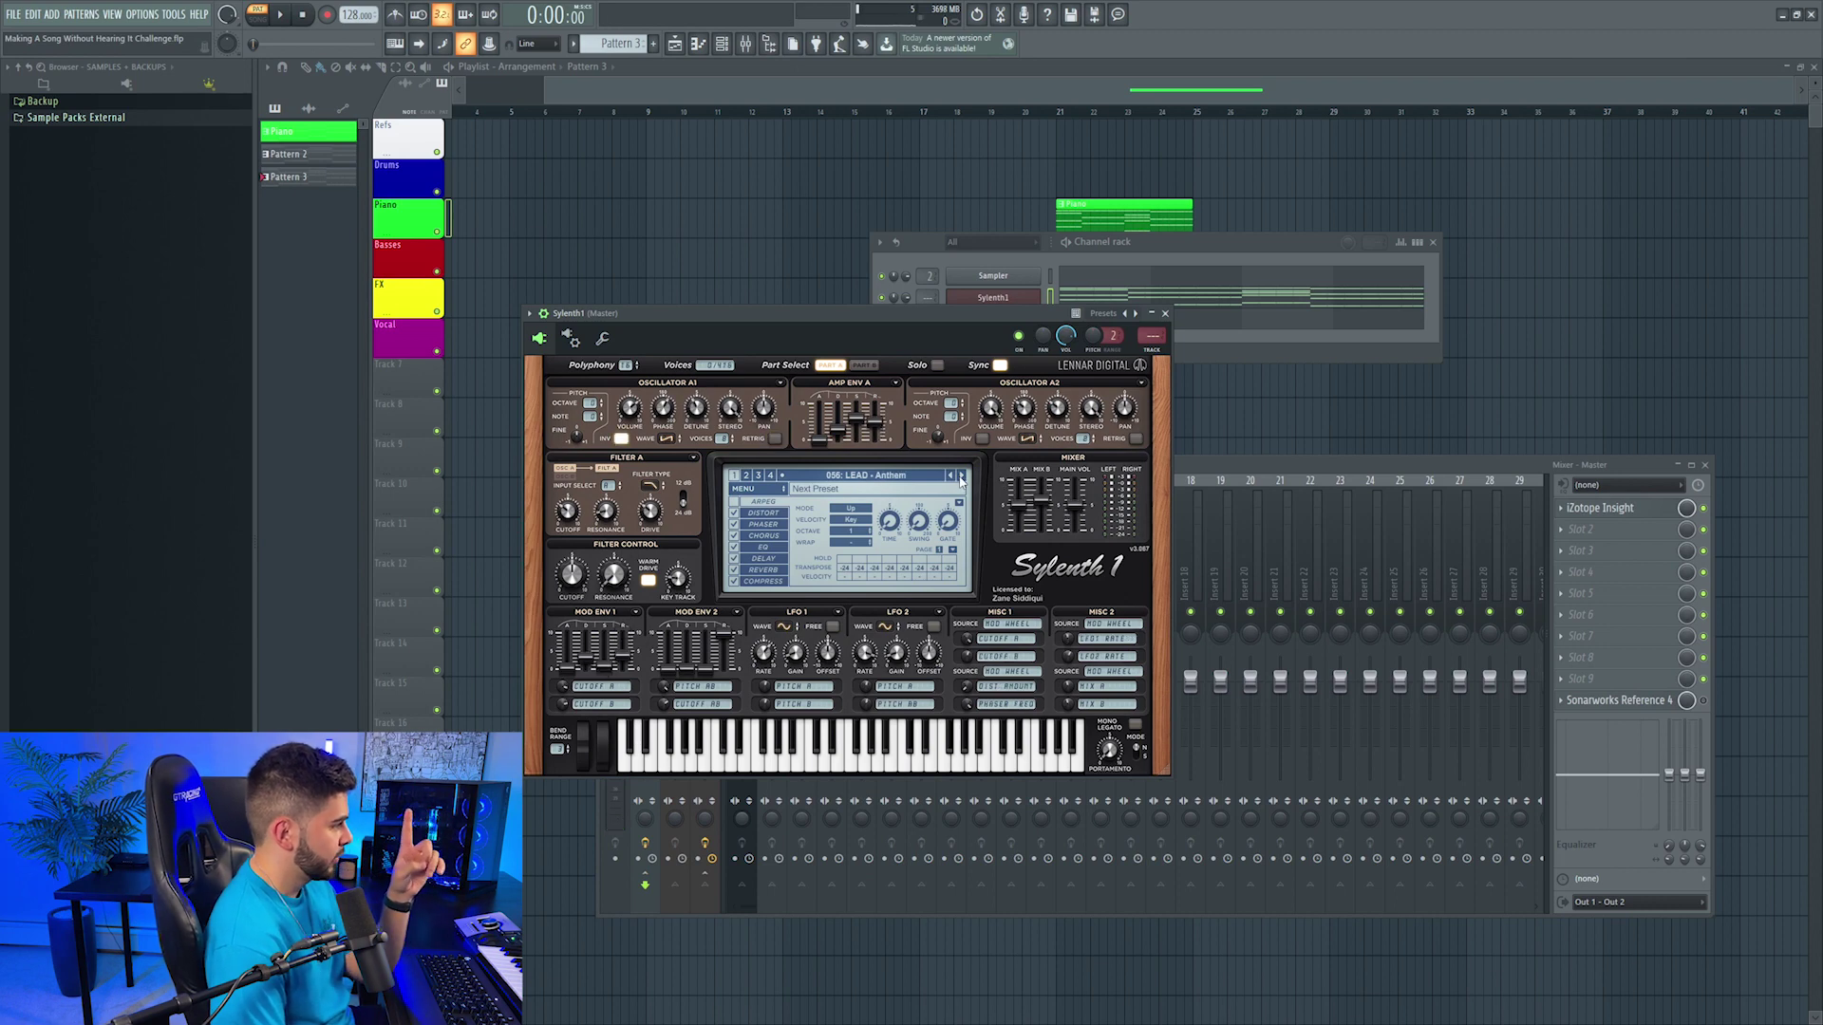
{"action": "key", "text": "space"}
{"action": "left_click", "coordinate": [961, 477]}
{"action": "key", "text": "space"}
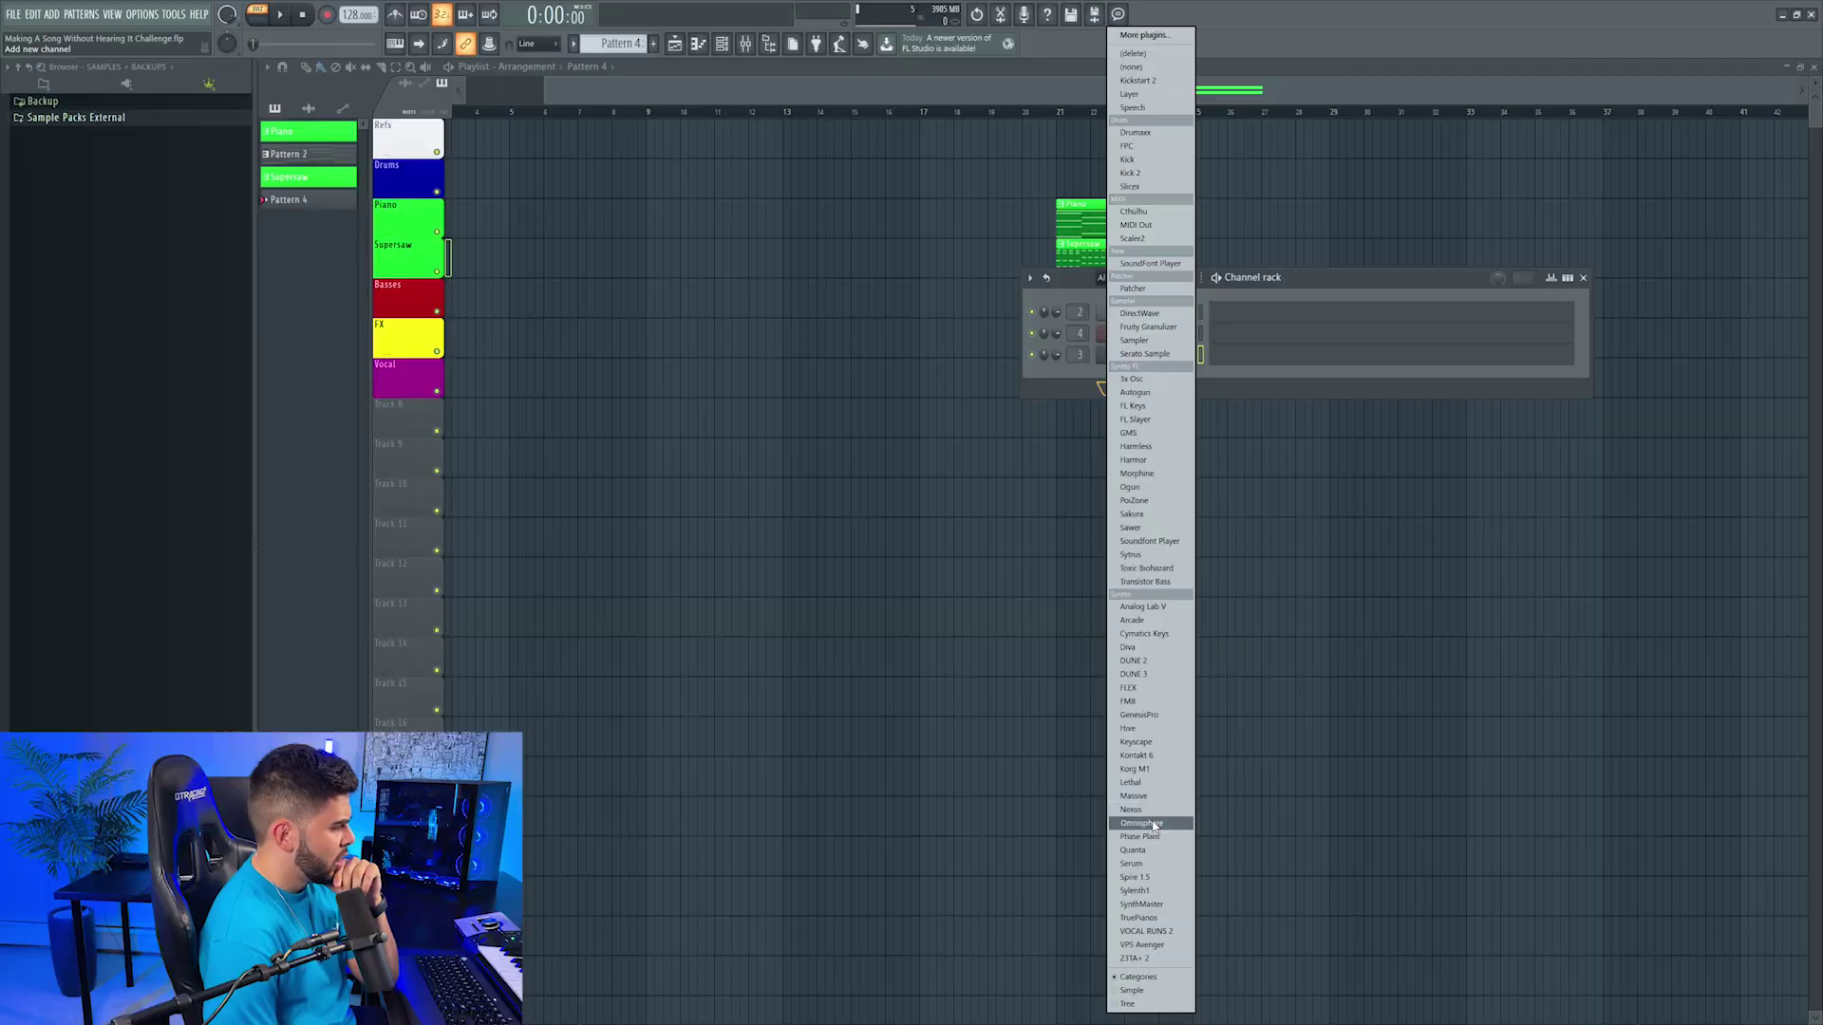
Step: Add an Omnisphere channel and load the Holy of Holys Pad patch from the Pads + Strings category
{"action": "left_click", "coordinate": [1142, 824]}
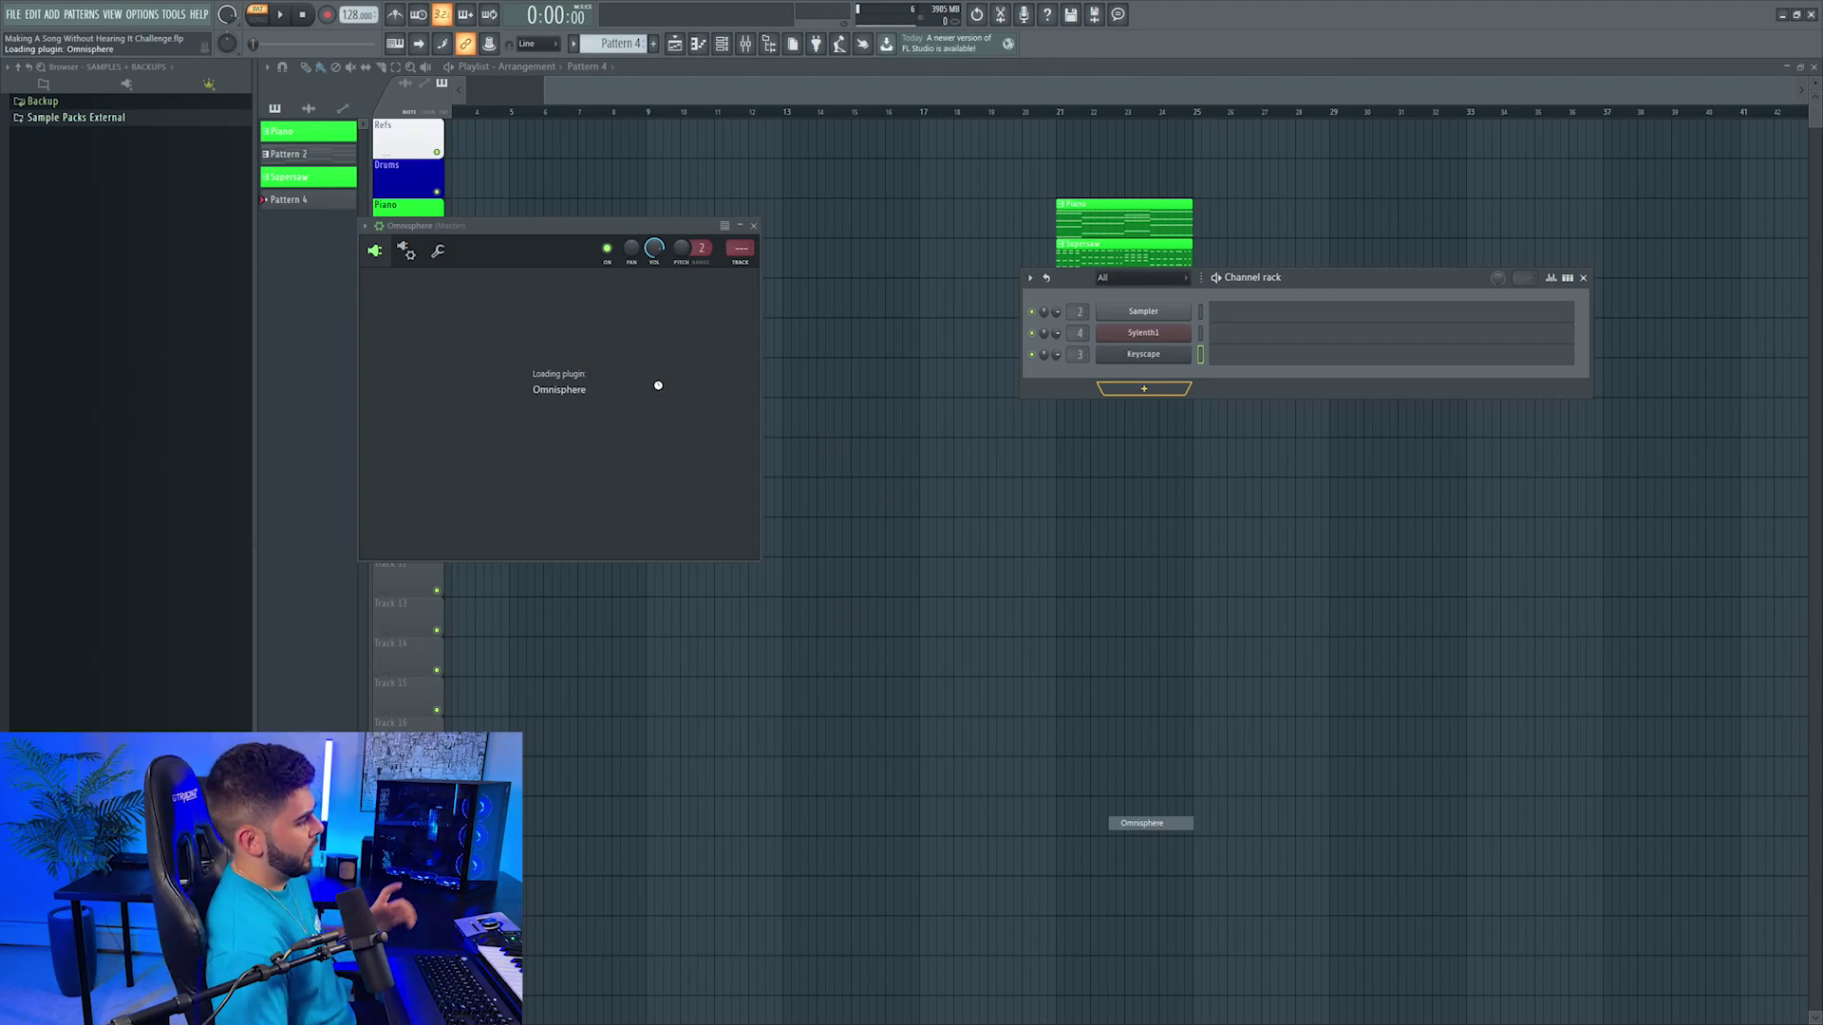
{"action": "scroll", "coordinate": [413, 503], "scroll_direction": "down", "scroll_amount": 2}
{"action": "left_click", "coordinate": [408, 488]}
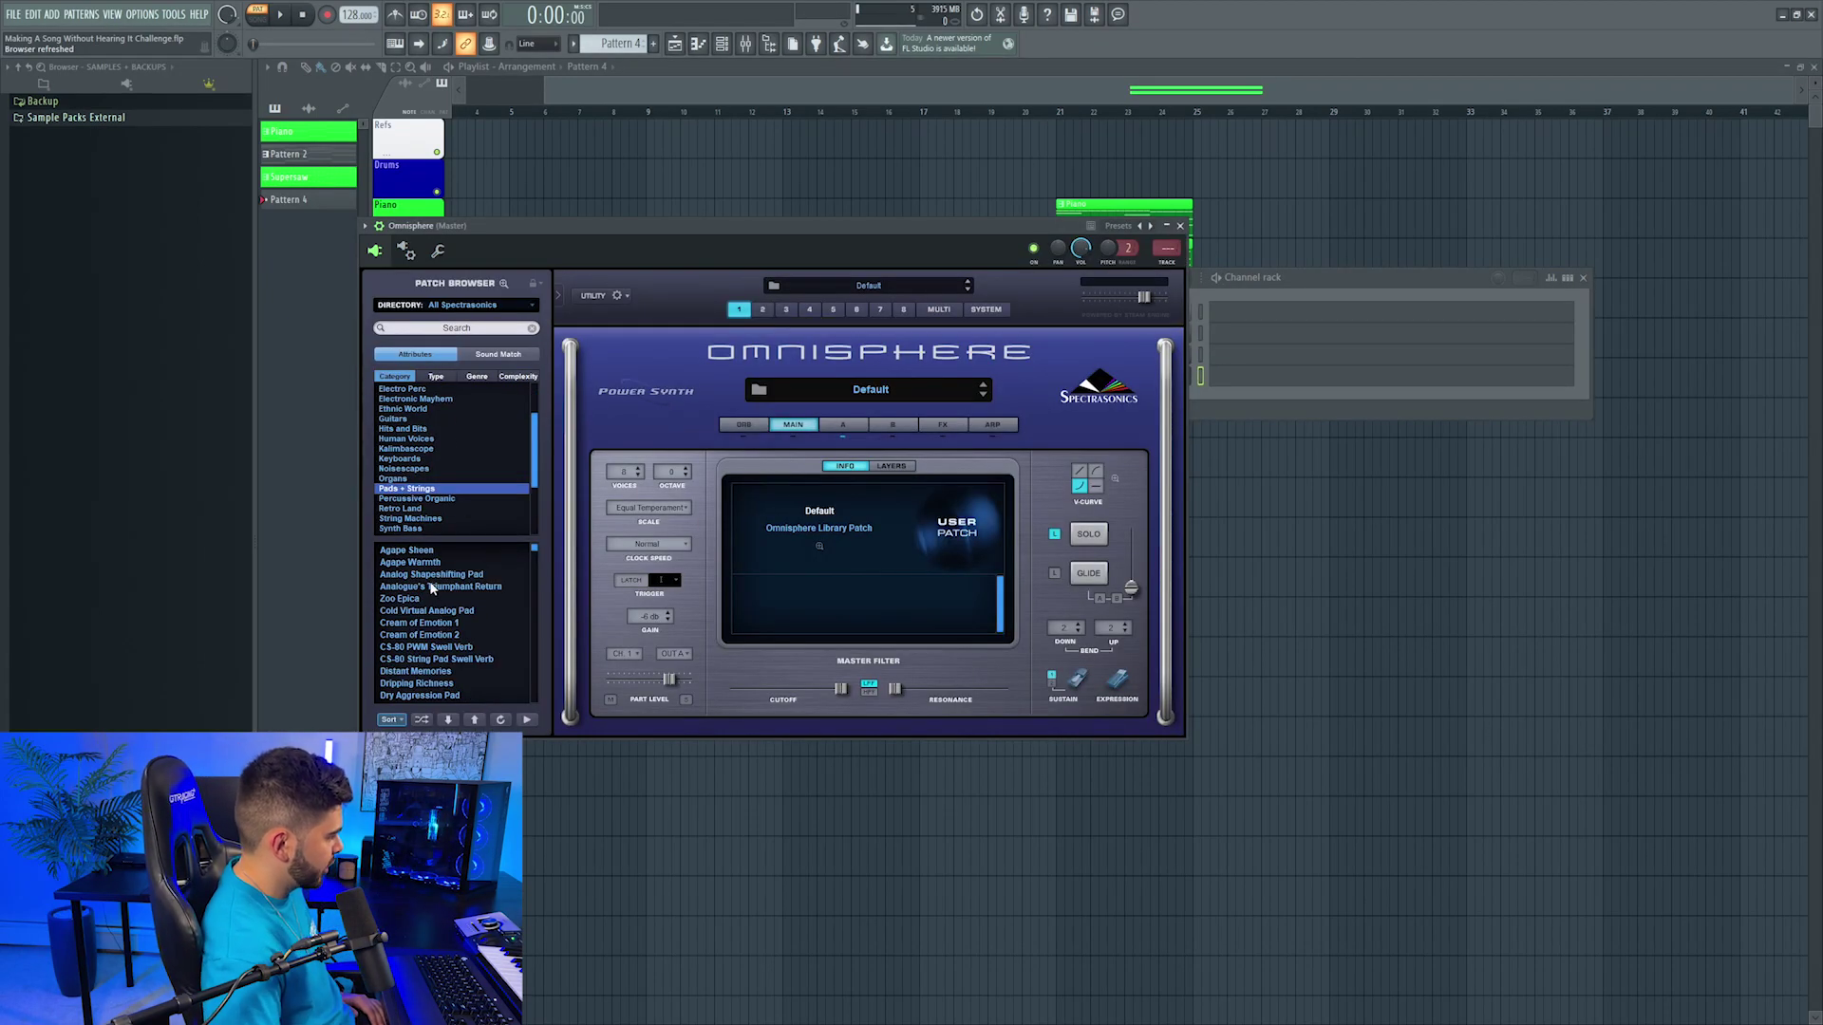
{"action": "scroll", "coordinate": [432, 588], "scroll_direction": "down", "scroll_amount": 5}
{"action": "scroll", "coordinate": [442, 590], "scroll_direction": "up", "scroll_amount": 1}
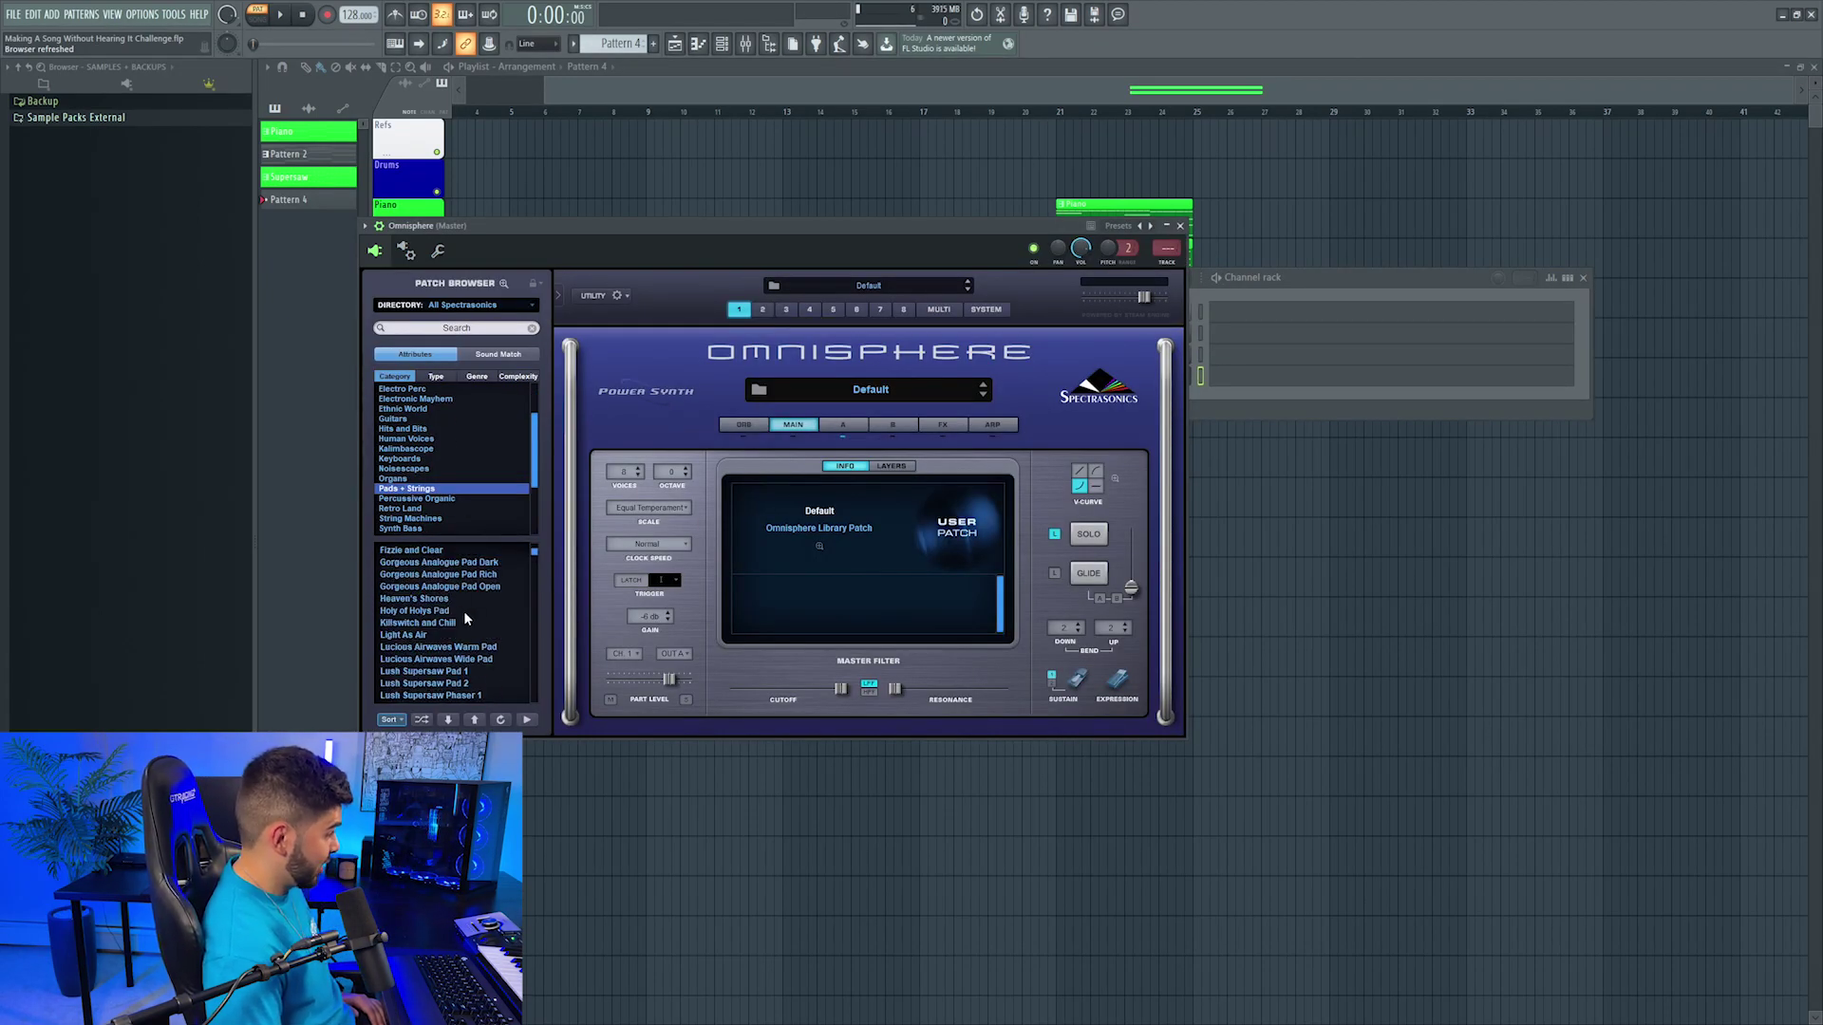
{"action": "scroll", "coordinate": [442, 593], "scroll_direction": "down", "scroll_amount": 1}
{"action": "left_click", "coordinate": [443, 589]}
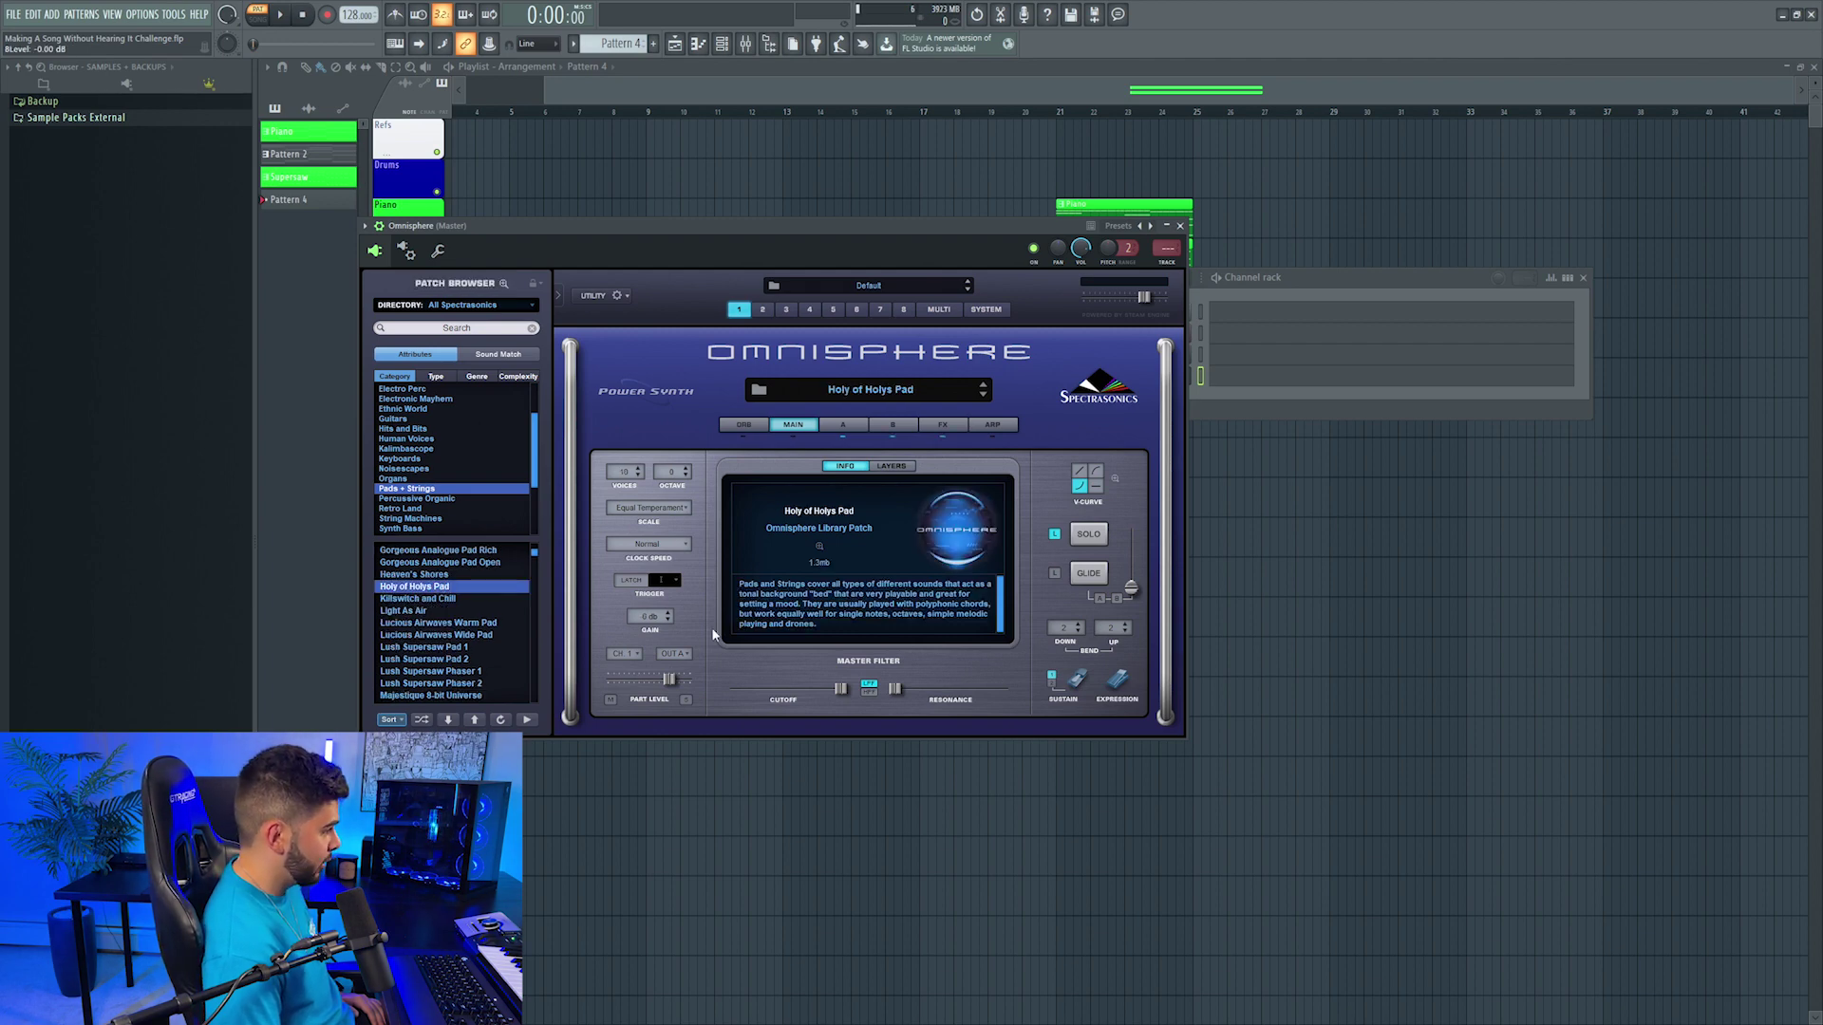
Step: Play Pattern 4 with the chopped chords to examine the Omnisphere pad's signal
{"action": "key", "text": "F6"}
{"action": "key", "text": "space"}
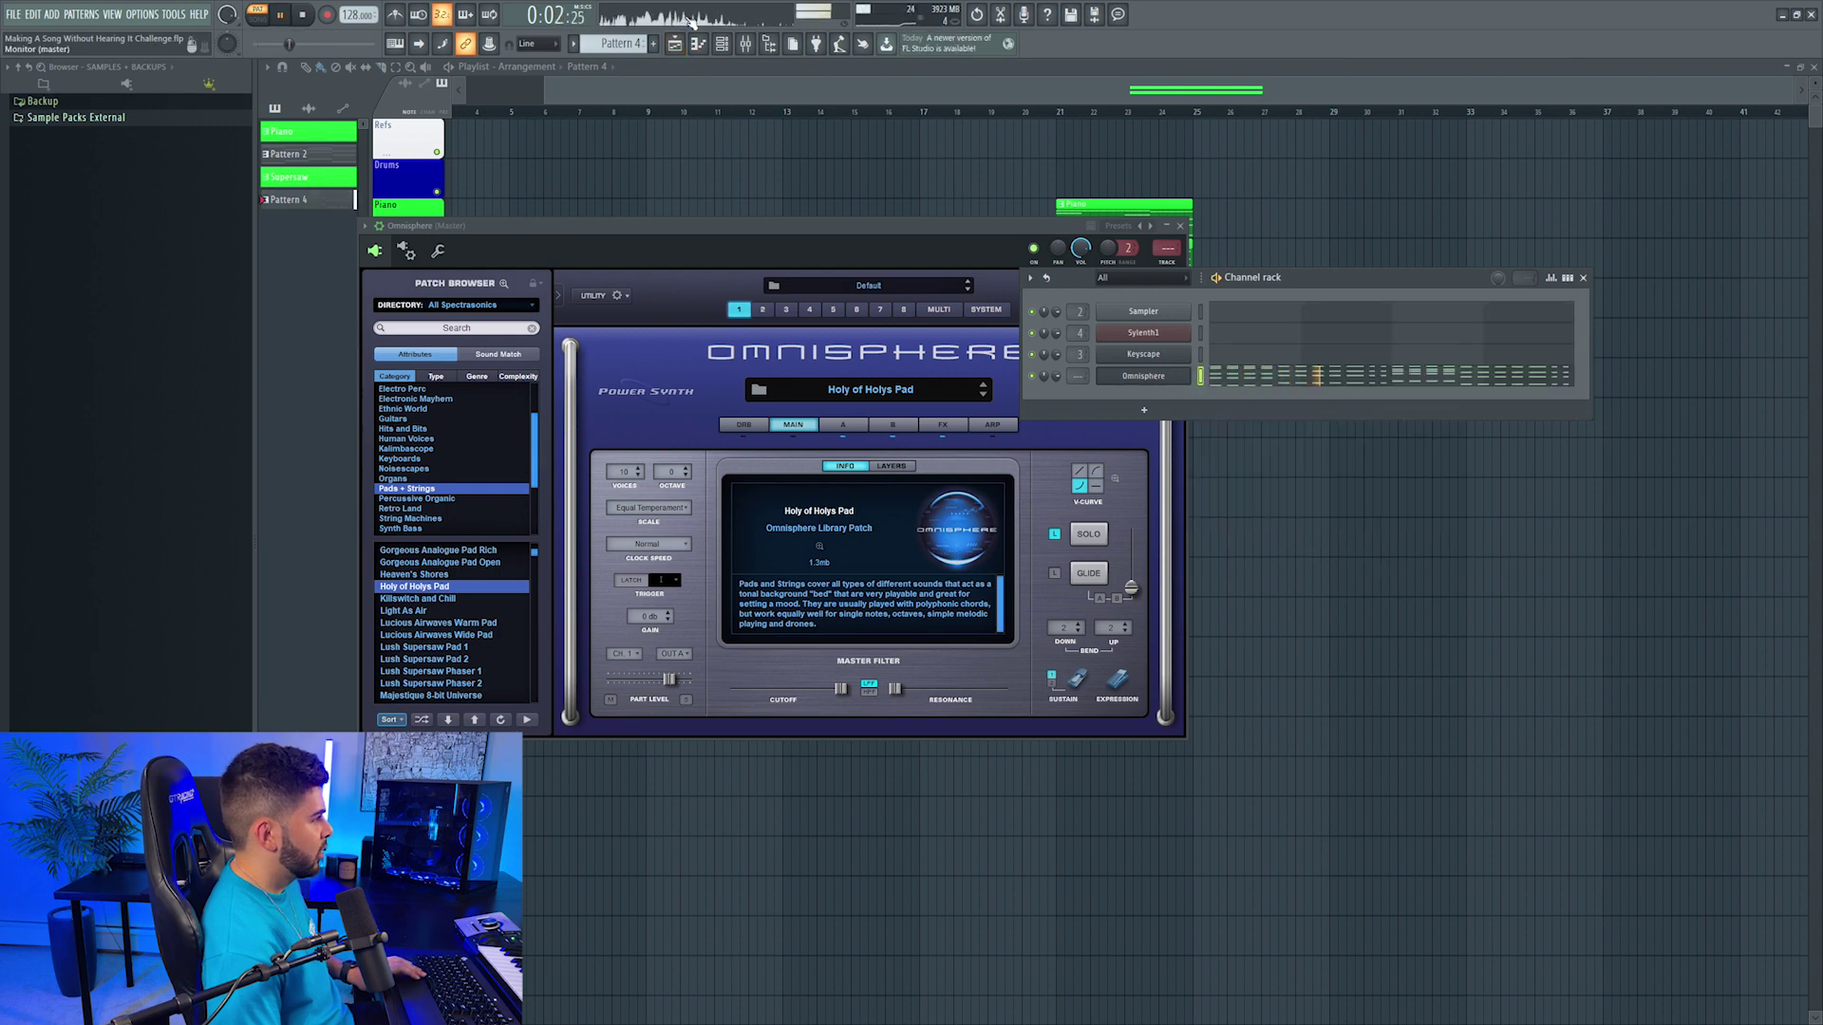
{"action": "left_click", "coordinate": [860, 76]}
Step: Copy Keyscape's sustained chords from Pattern 2 and paste them into the Omnisphere channel of Pattern 4
{"action": "left_click", "coordinate": [1091, 233]}
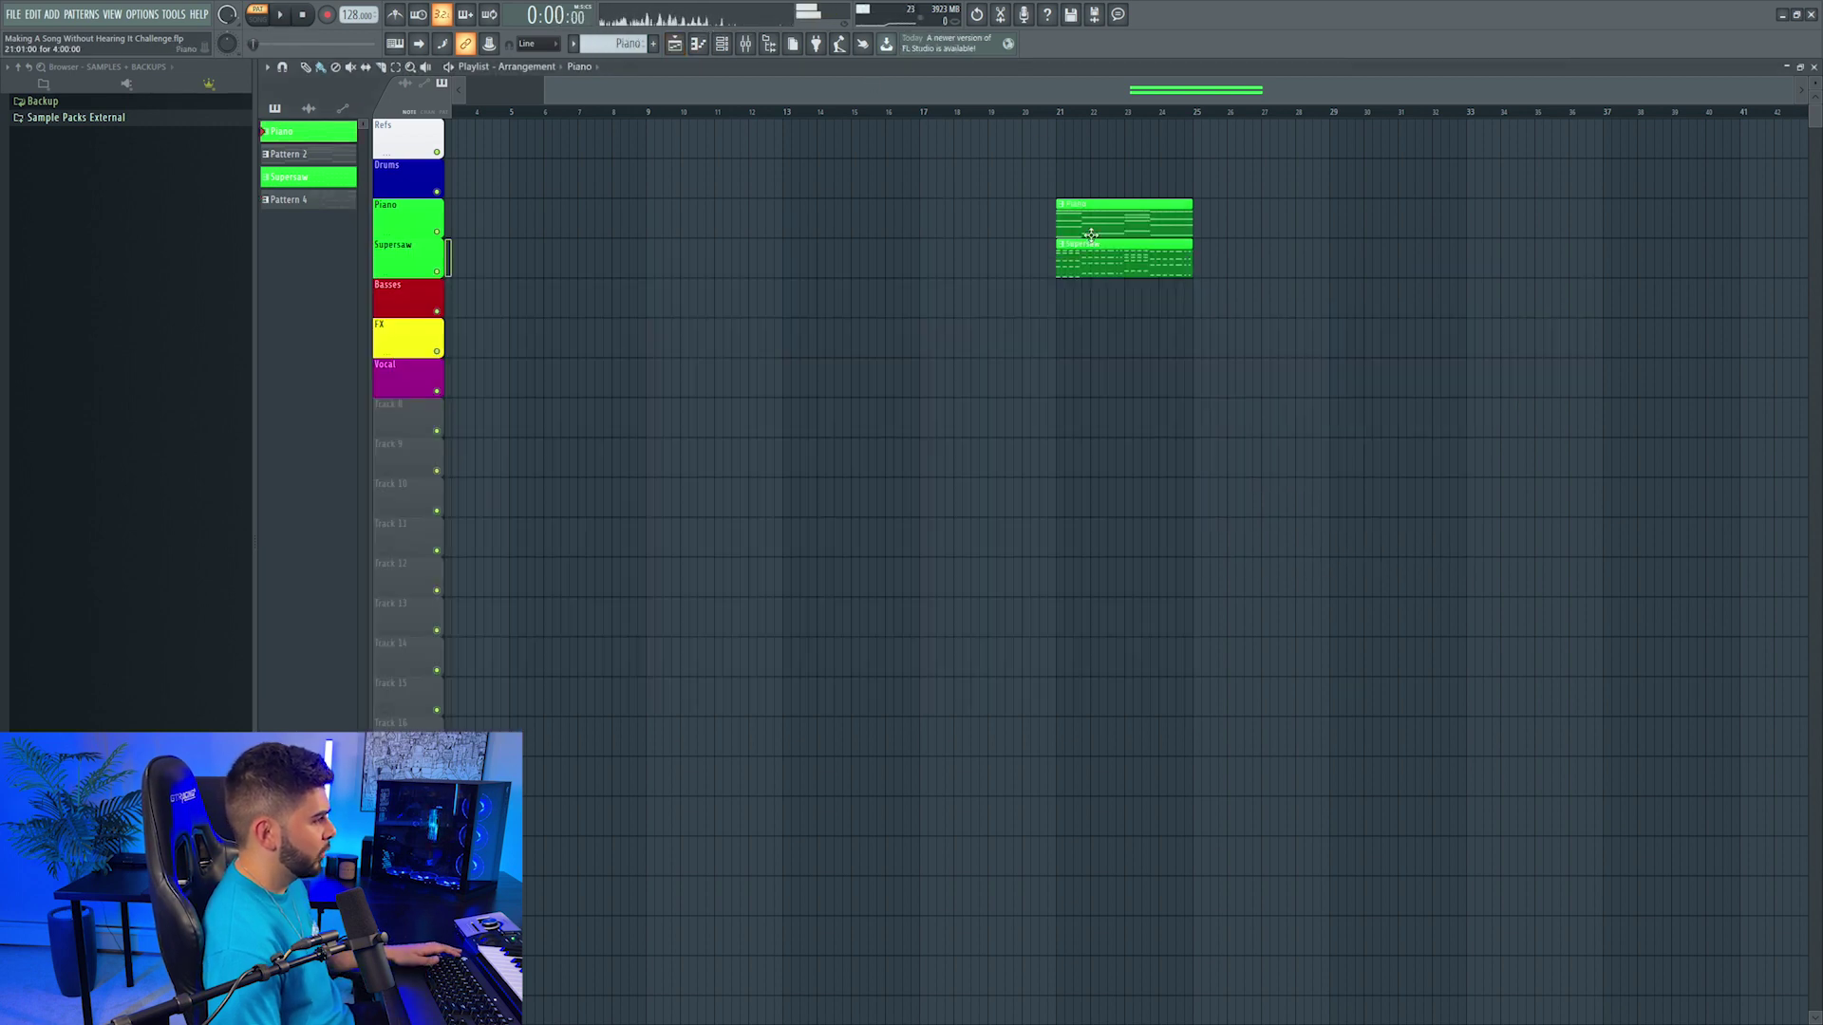
{"action": "key", "text": "F6"}
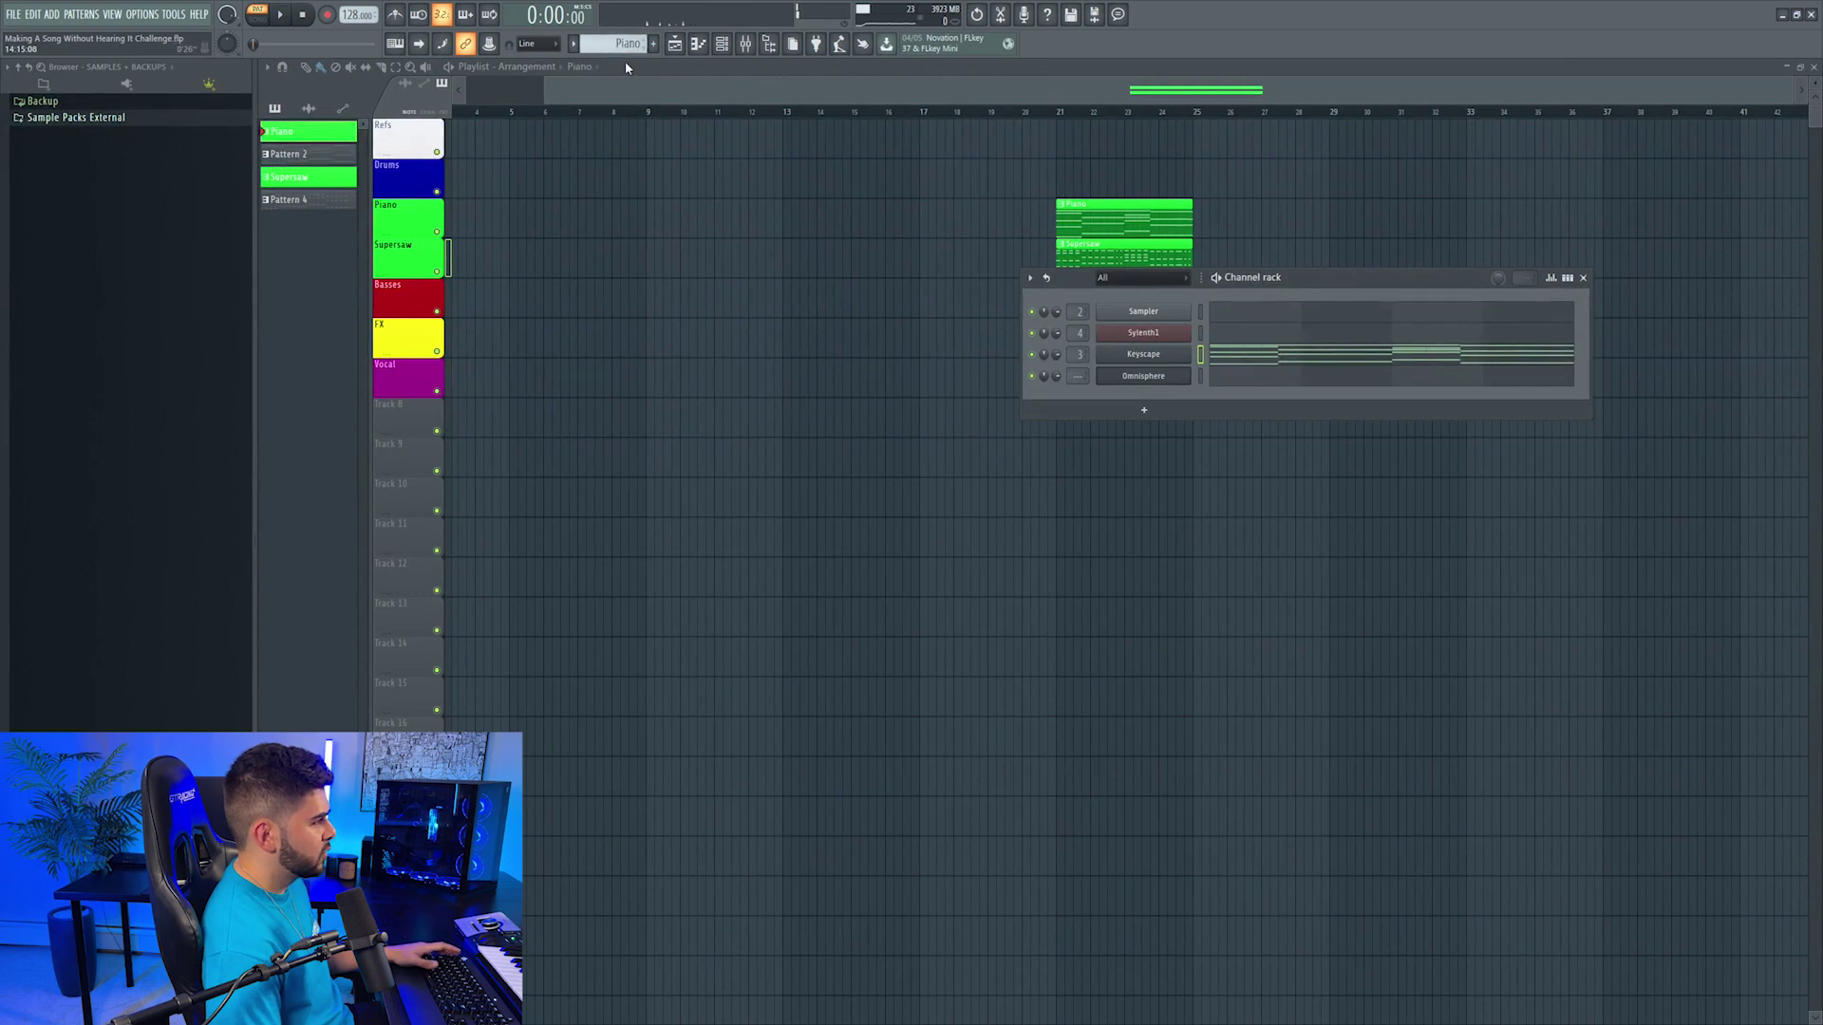
{"action": "right_click", "coordinate": [1126, 354]}
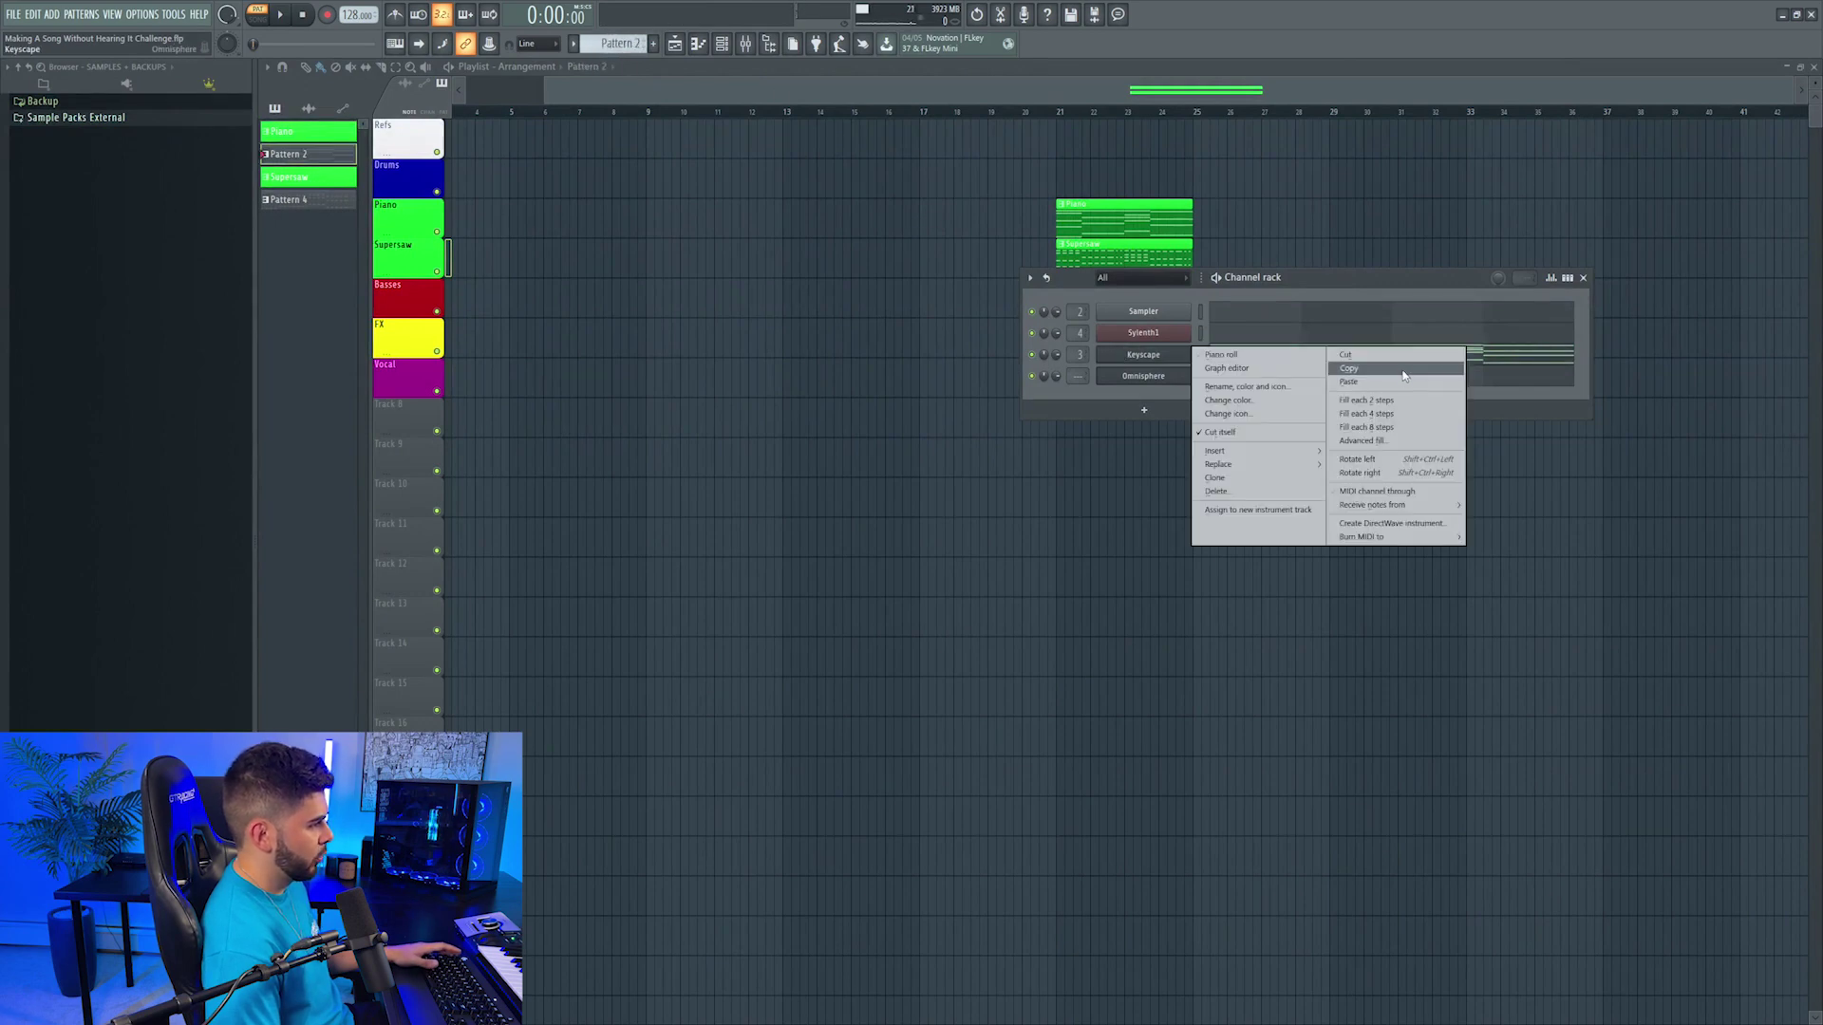
{"action": "left_click", "coordinate": [1403, 371]}
{"action": "key", "text": "KP_Add"}
{"action": "key", "text": "KP_Add"}
{"action": "right_click", "coordinate": [1135, 380]}
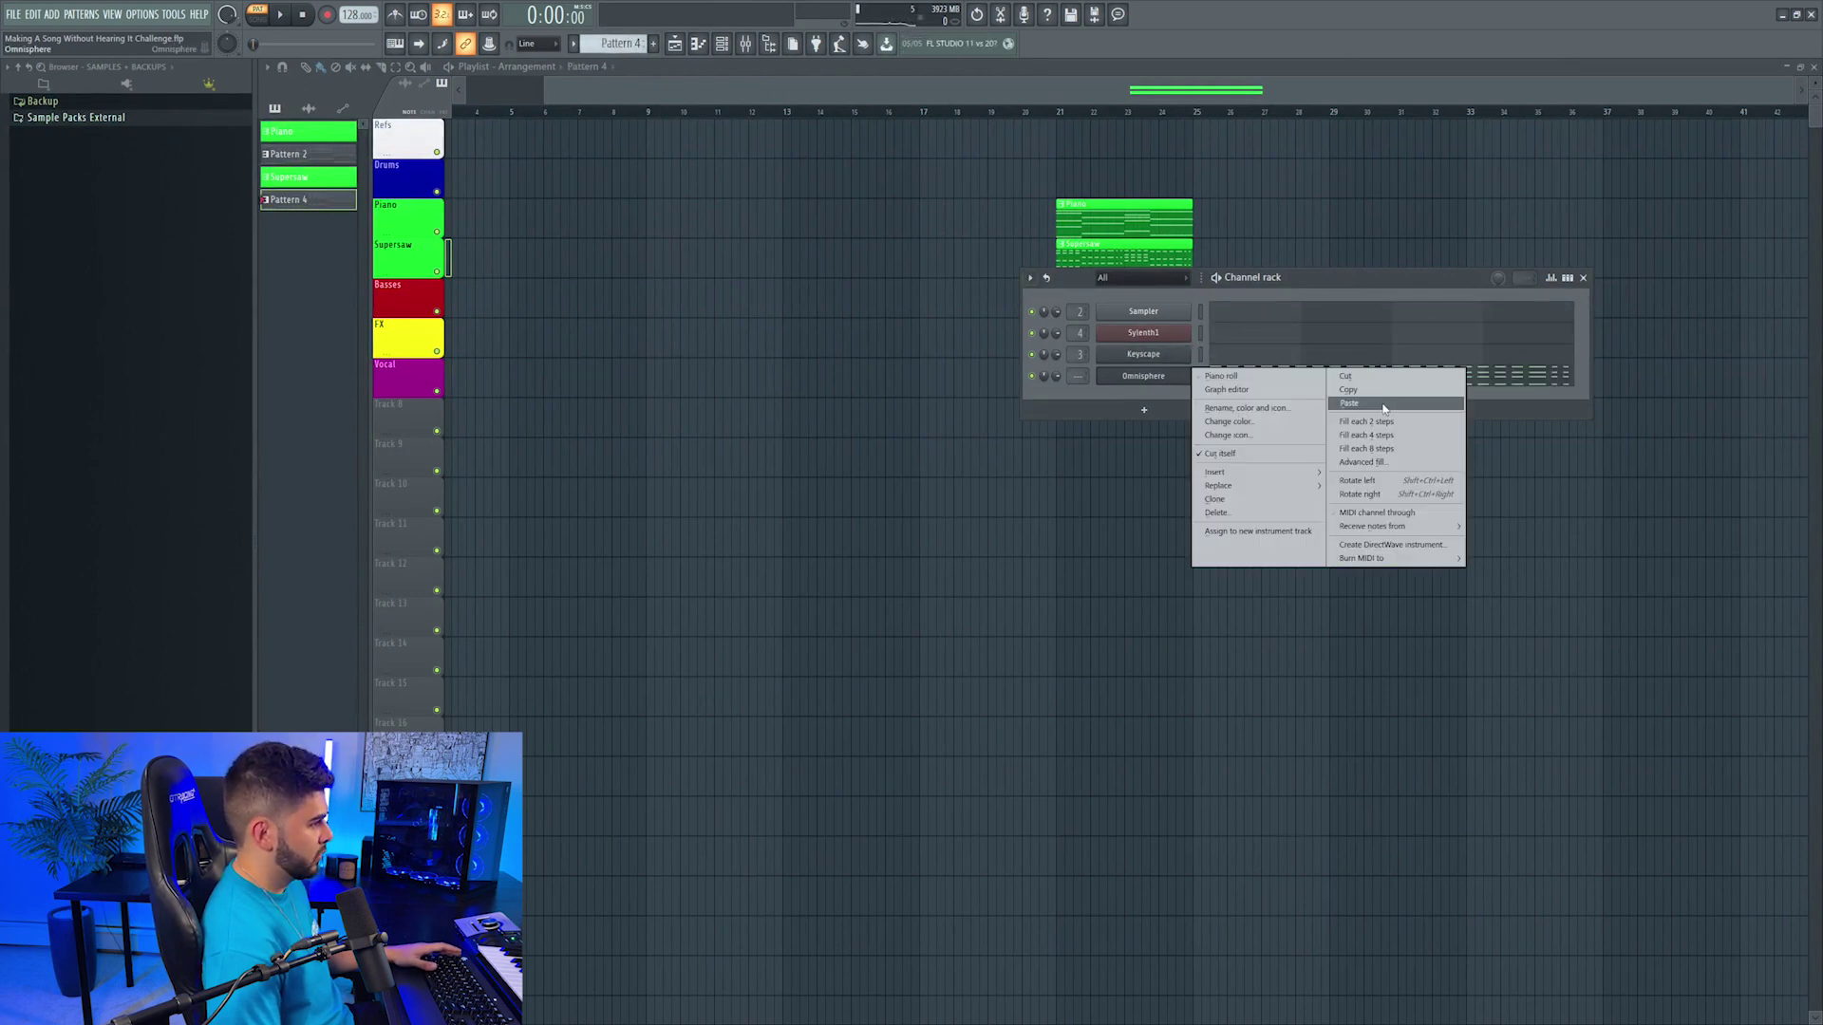
{"action": "left_click", "coordinate": [1384, 406]}
Step: Play Pattern 4 in short bursts and examine the sustained Omnisphere chords in the piano roll
{"action": "key", "text": "space"}
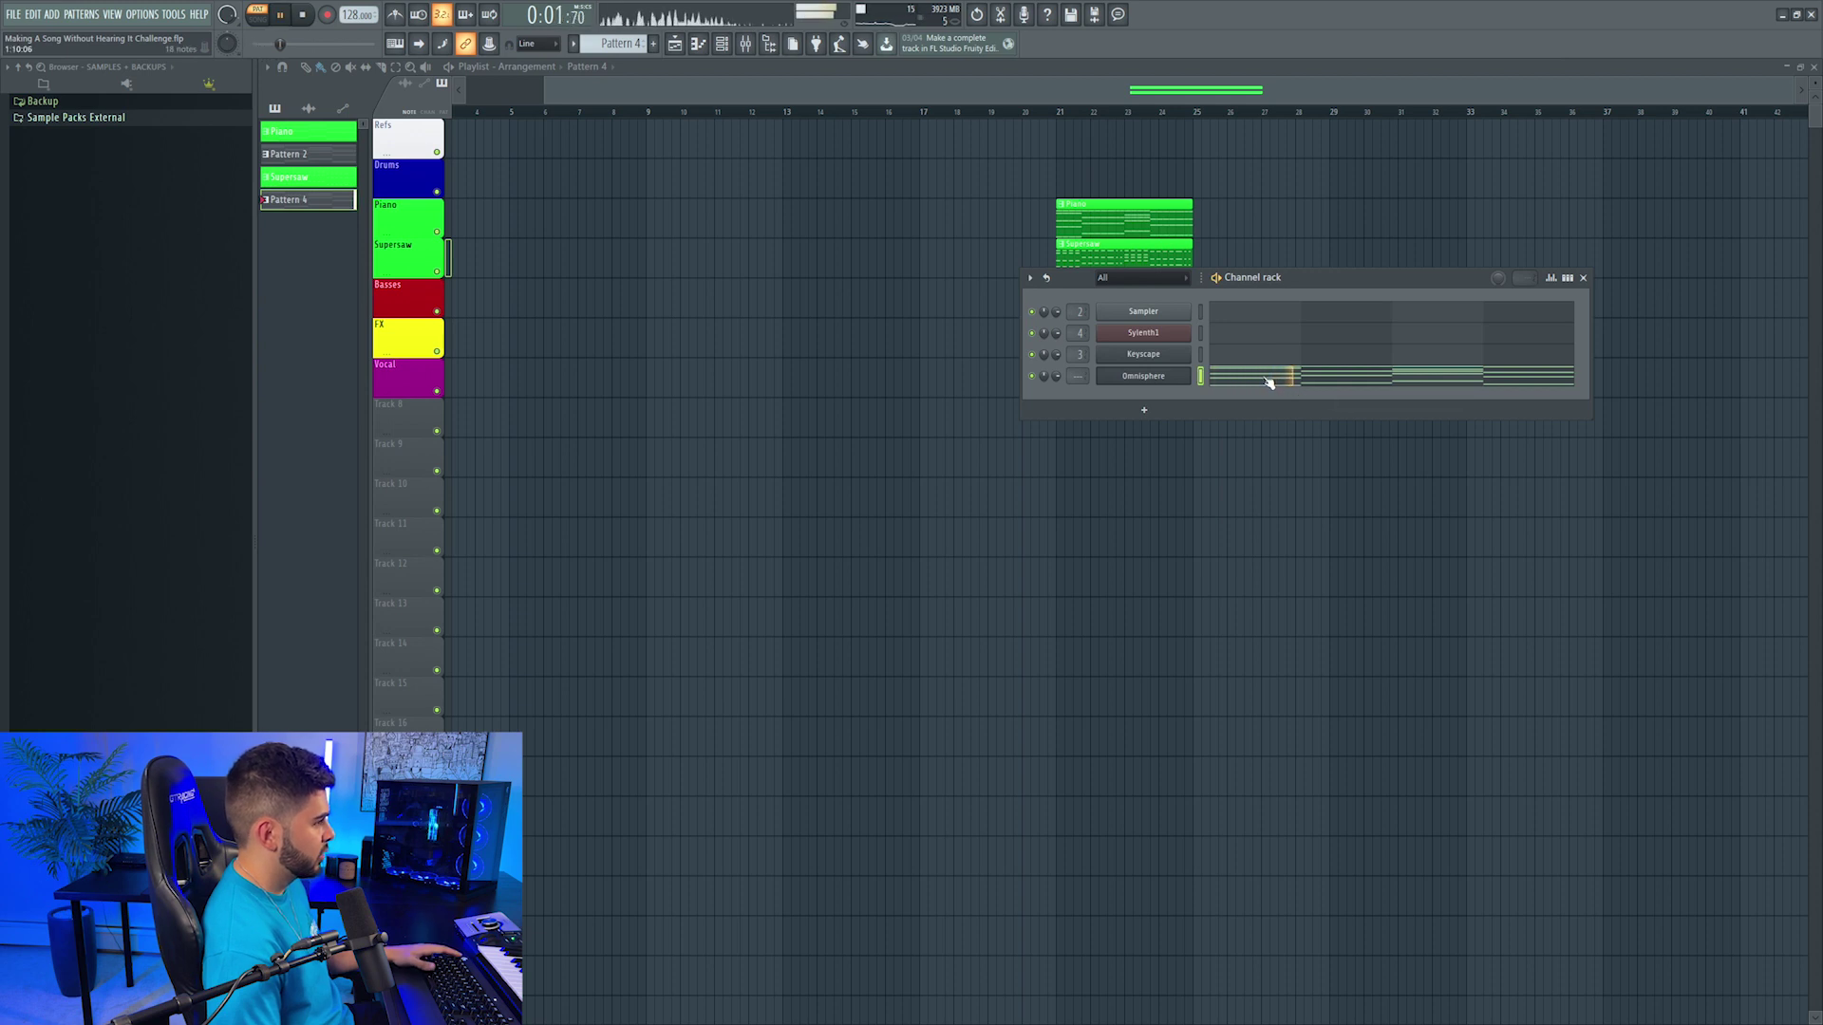
{"action": "key", "text": "space"}
{"action": "left_click", "coordinate": [1270, 382]}
{"action": "key", "text": "space"}
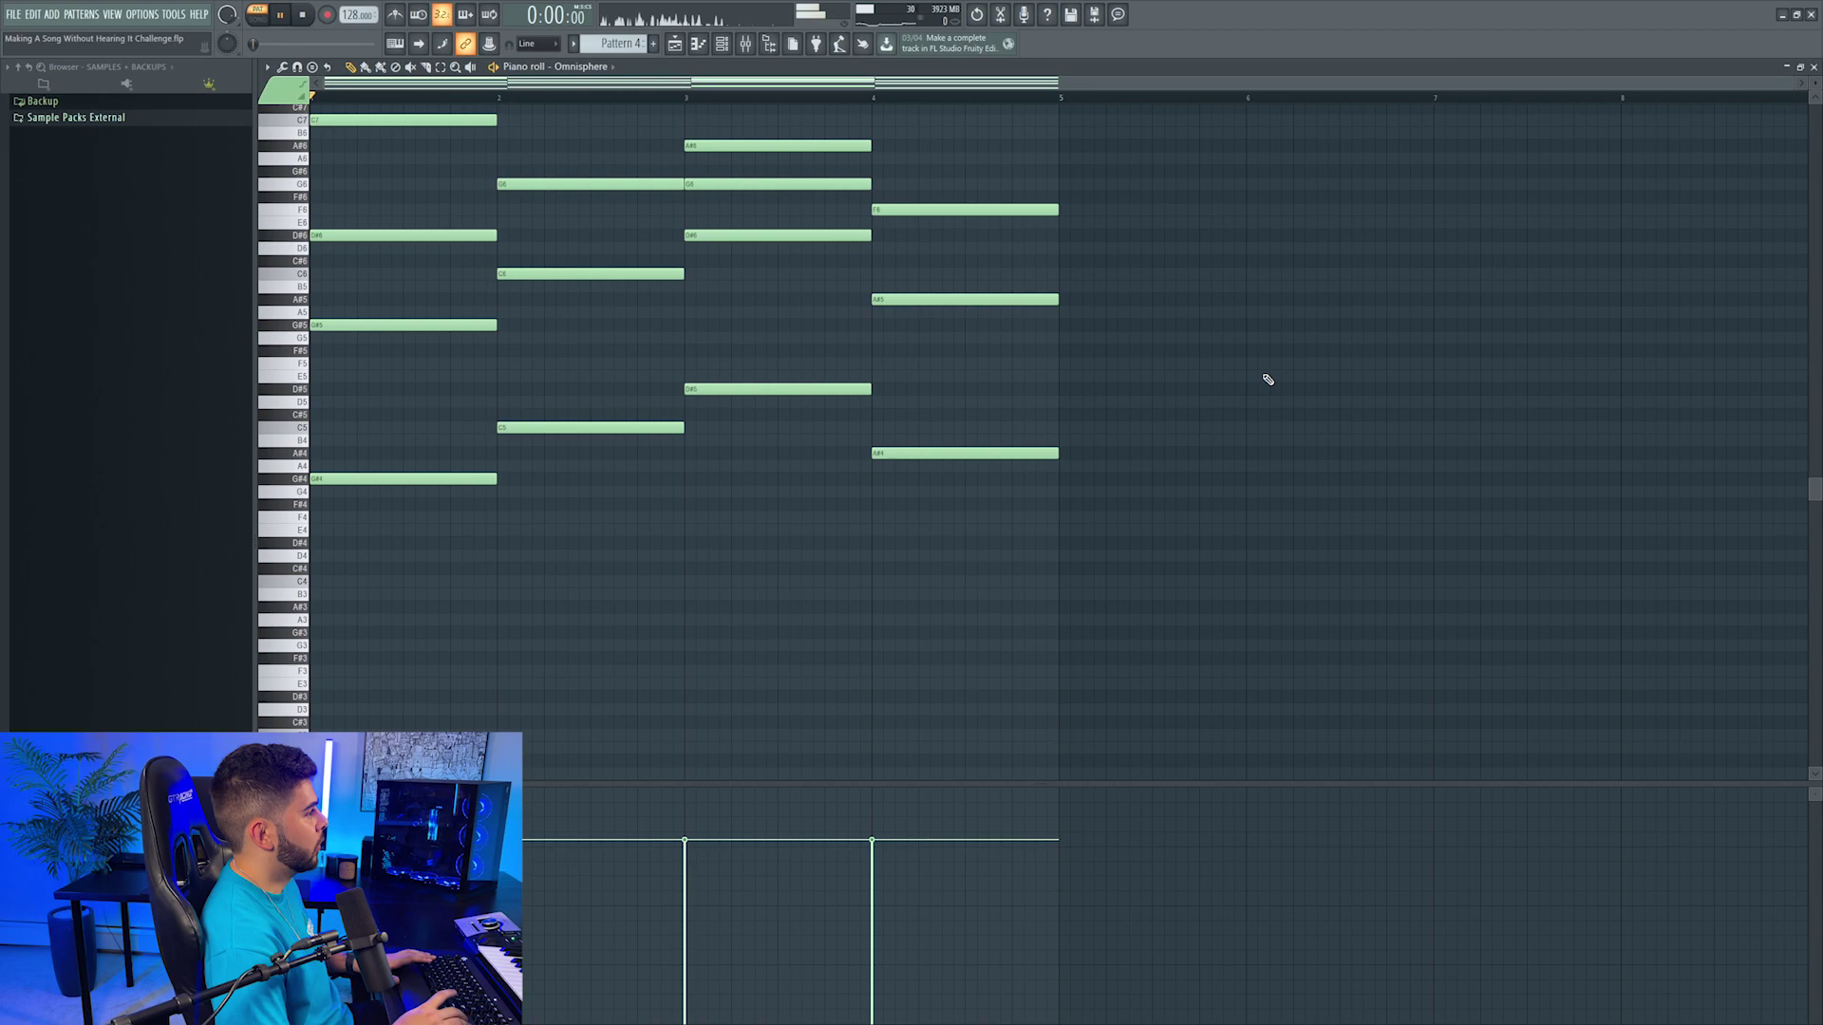
{"action": "key", "text": "space"}
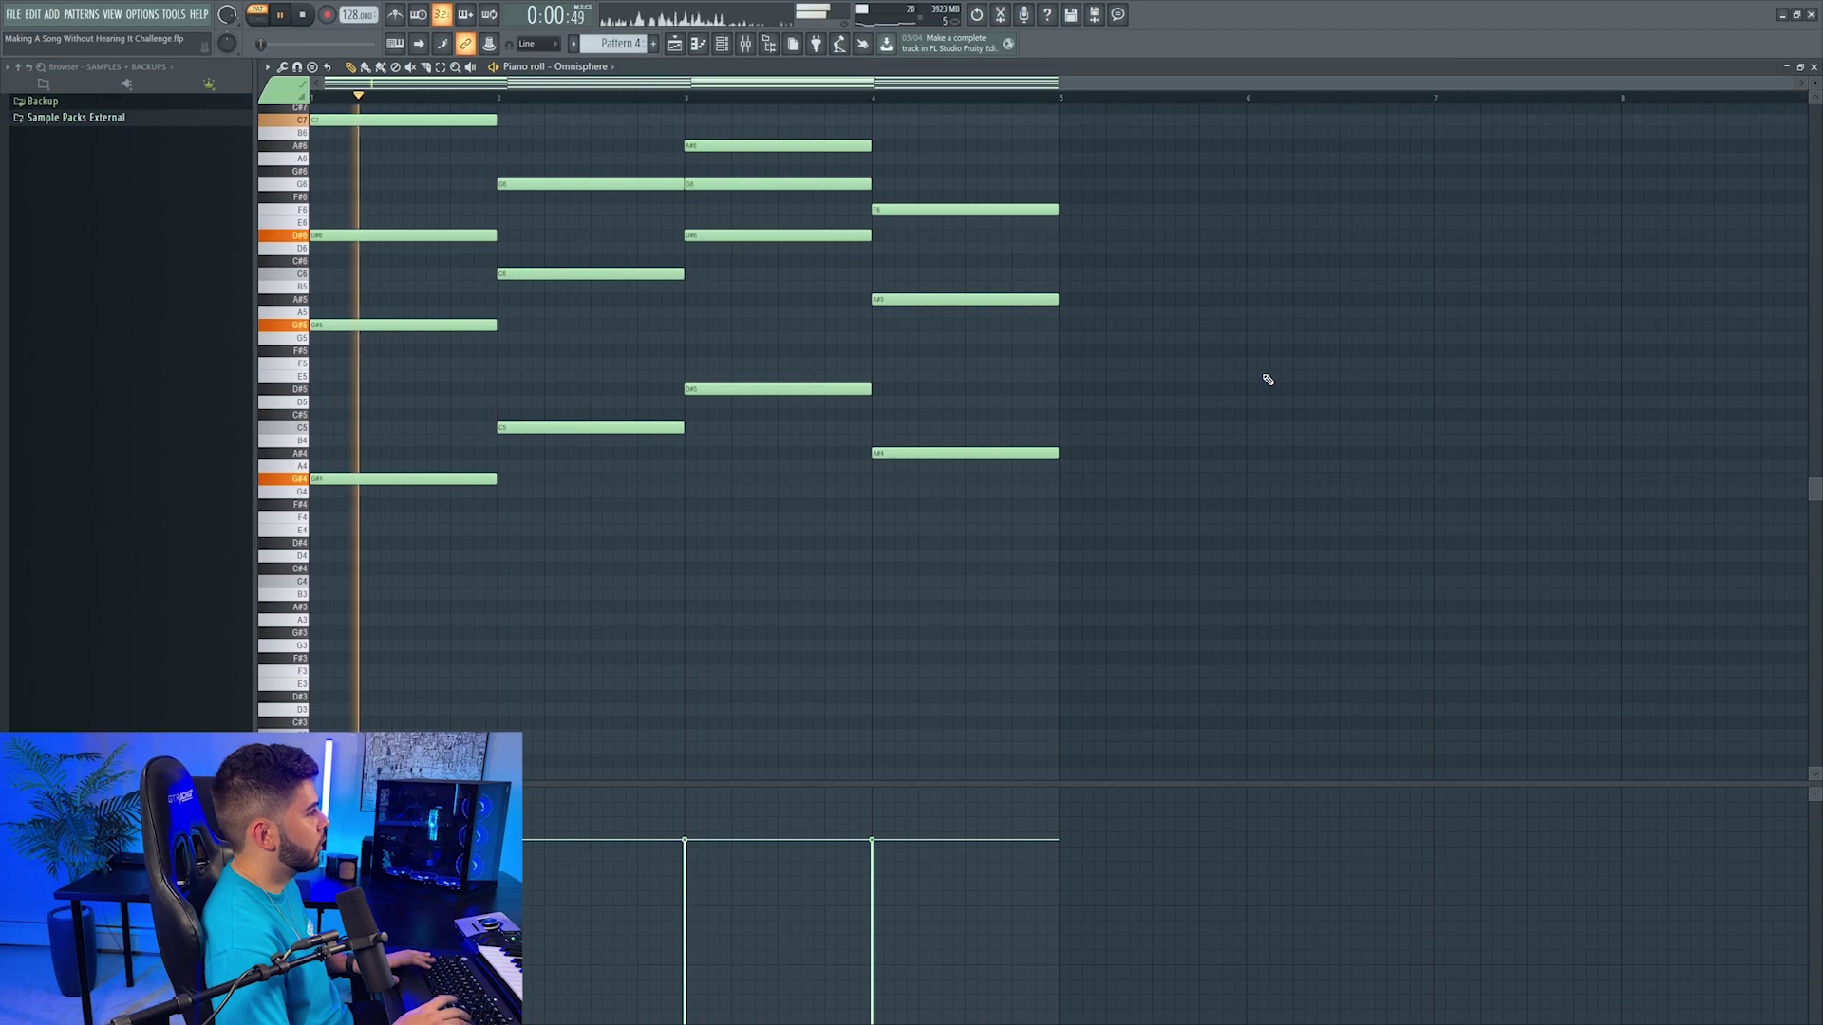
{"action": "key", "text": "space"}
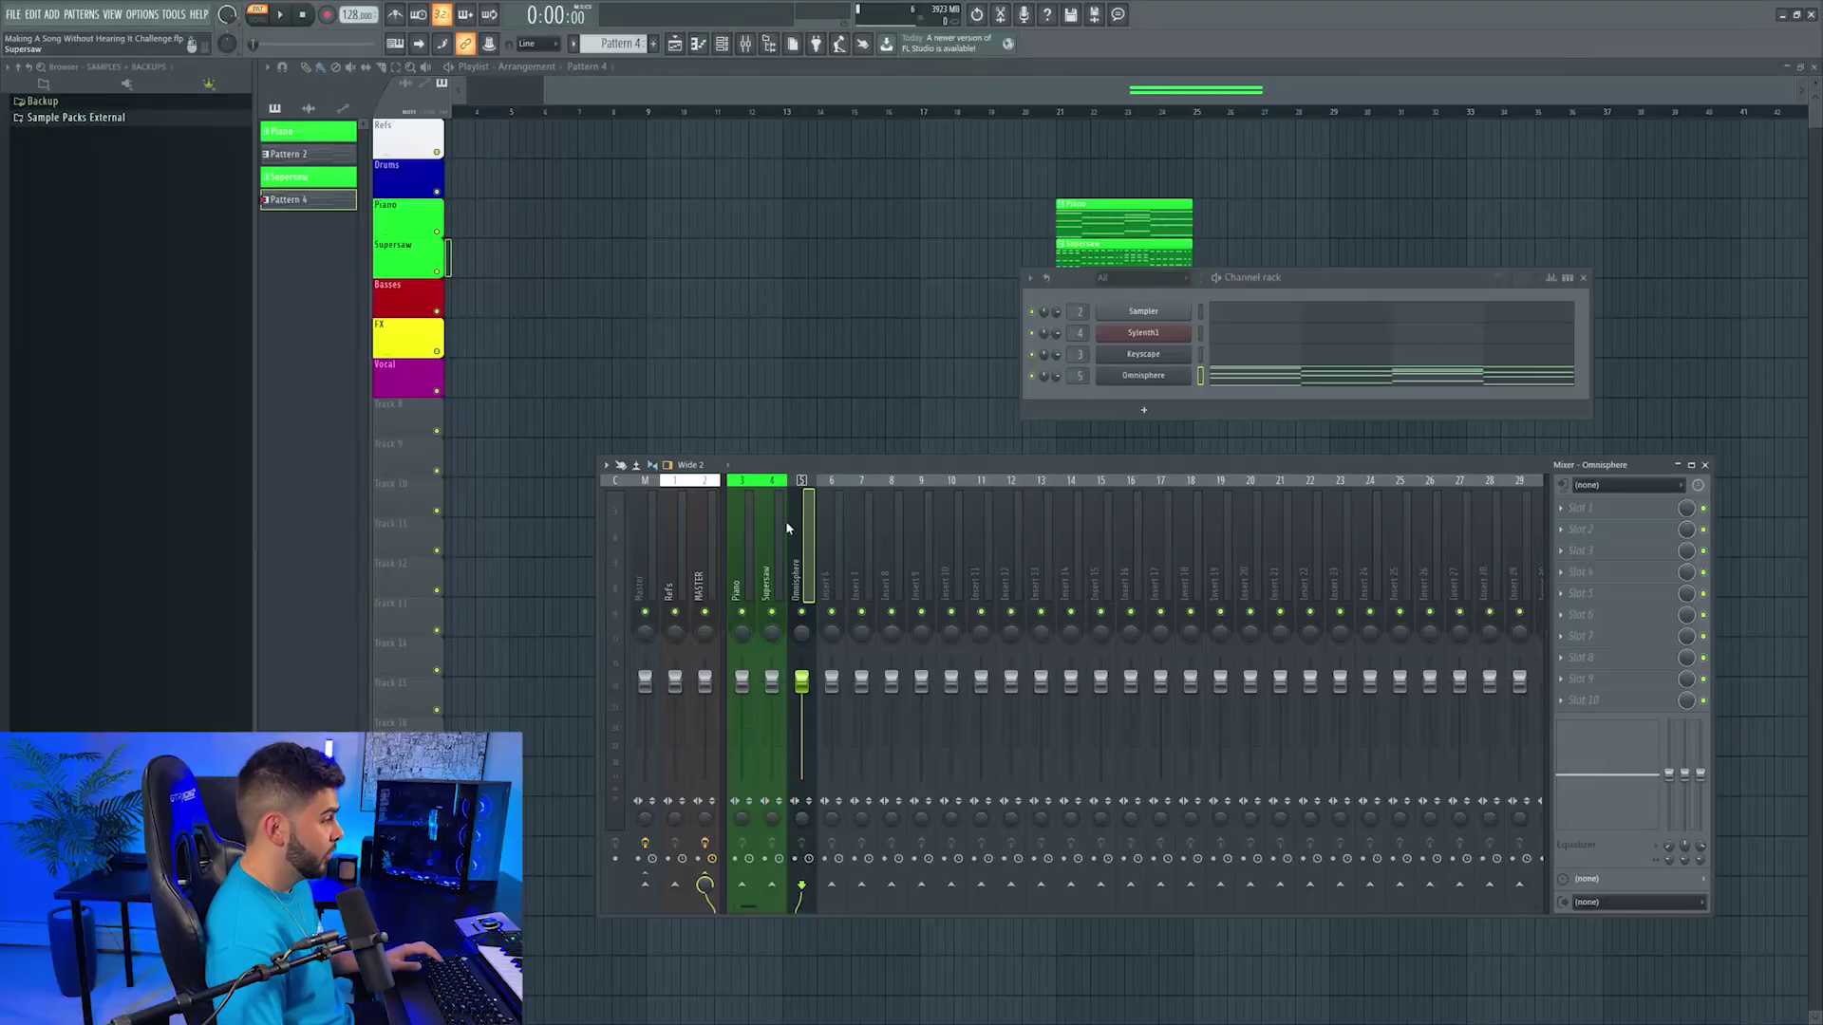
Step: Rename the Omnisphere mixer track Pad and colour it green like the Piano and Supersaw tracks
{"action": "right_click", "coordinate": [798, 528]}
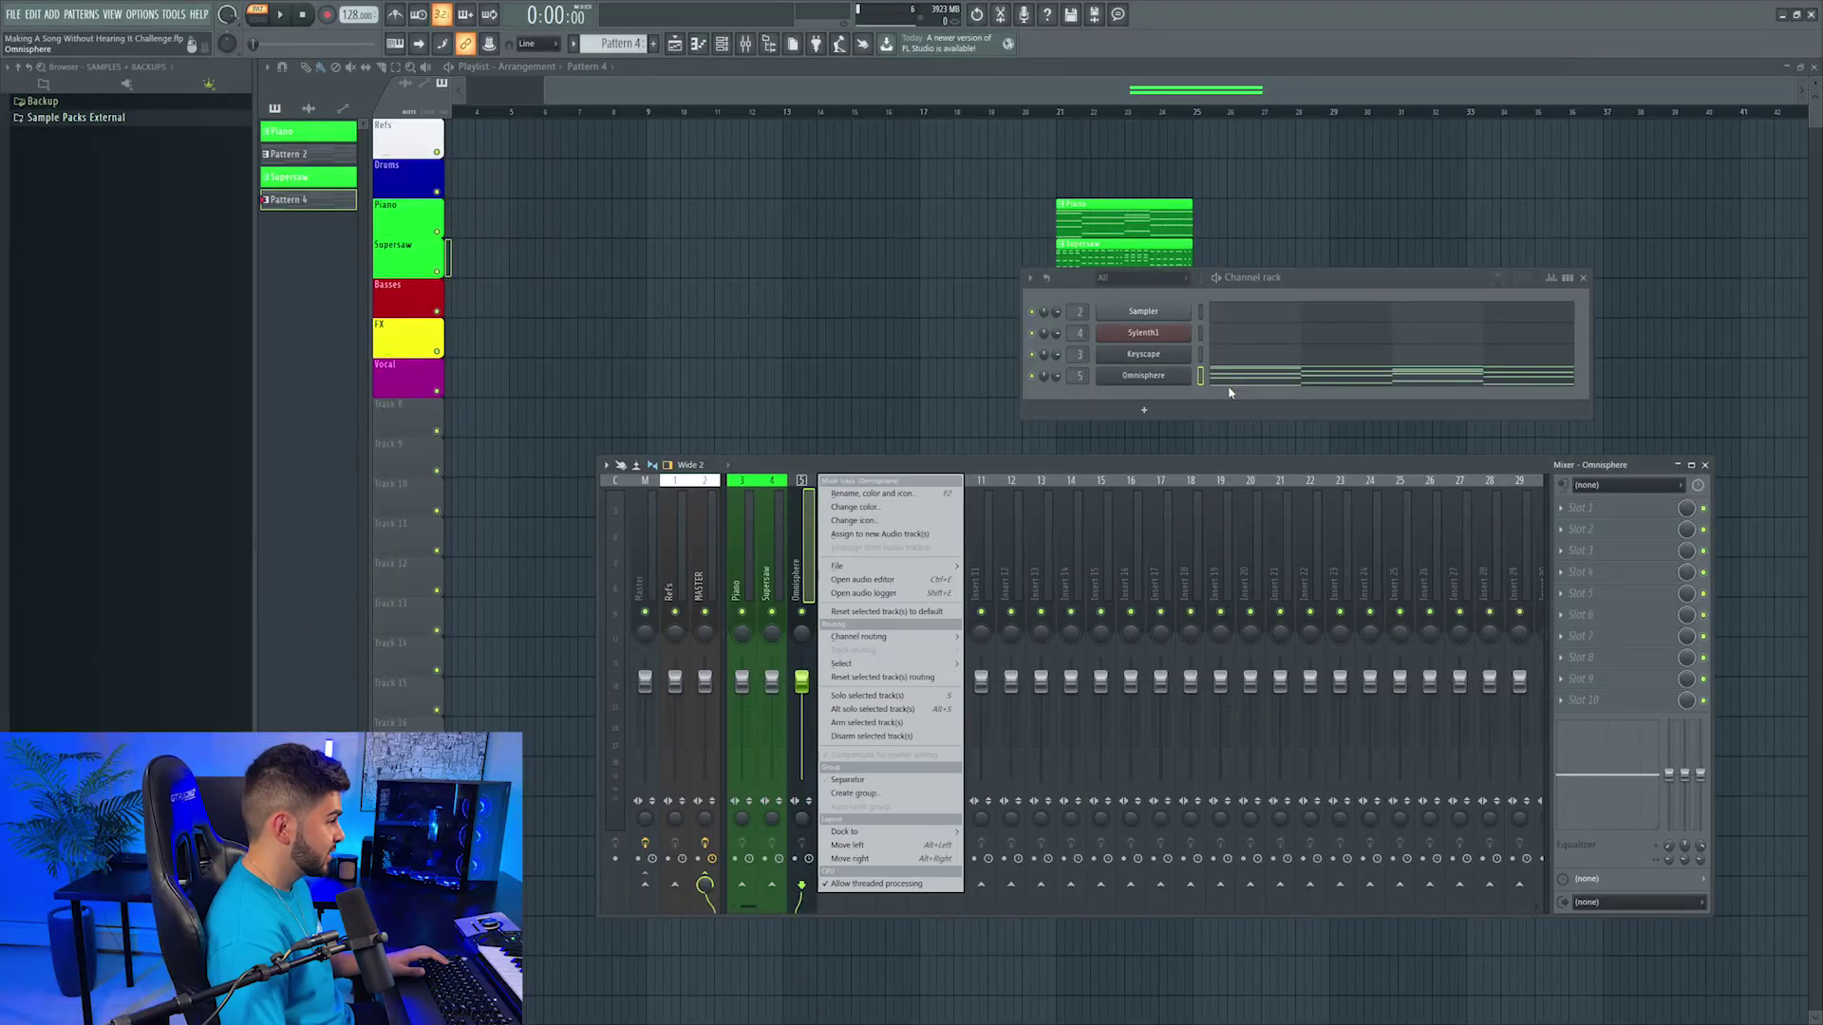
{"action": "left_click", "coordinate": [1227, 382]}
{"action": "key", "text": "space"}
{"action": "scroll", "coordinate": [969, 404], "scroll_direction": "up", "scroll_amount": 3}
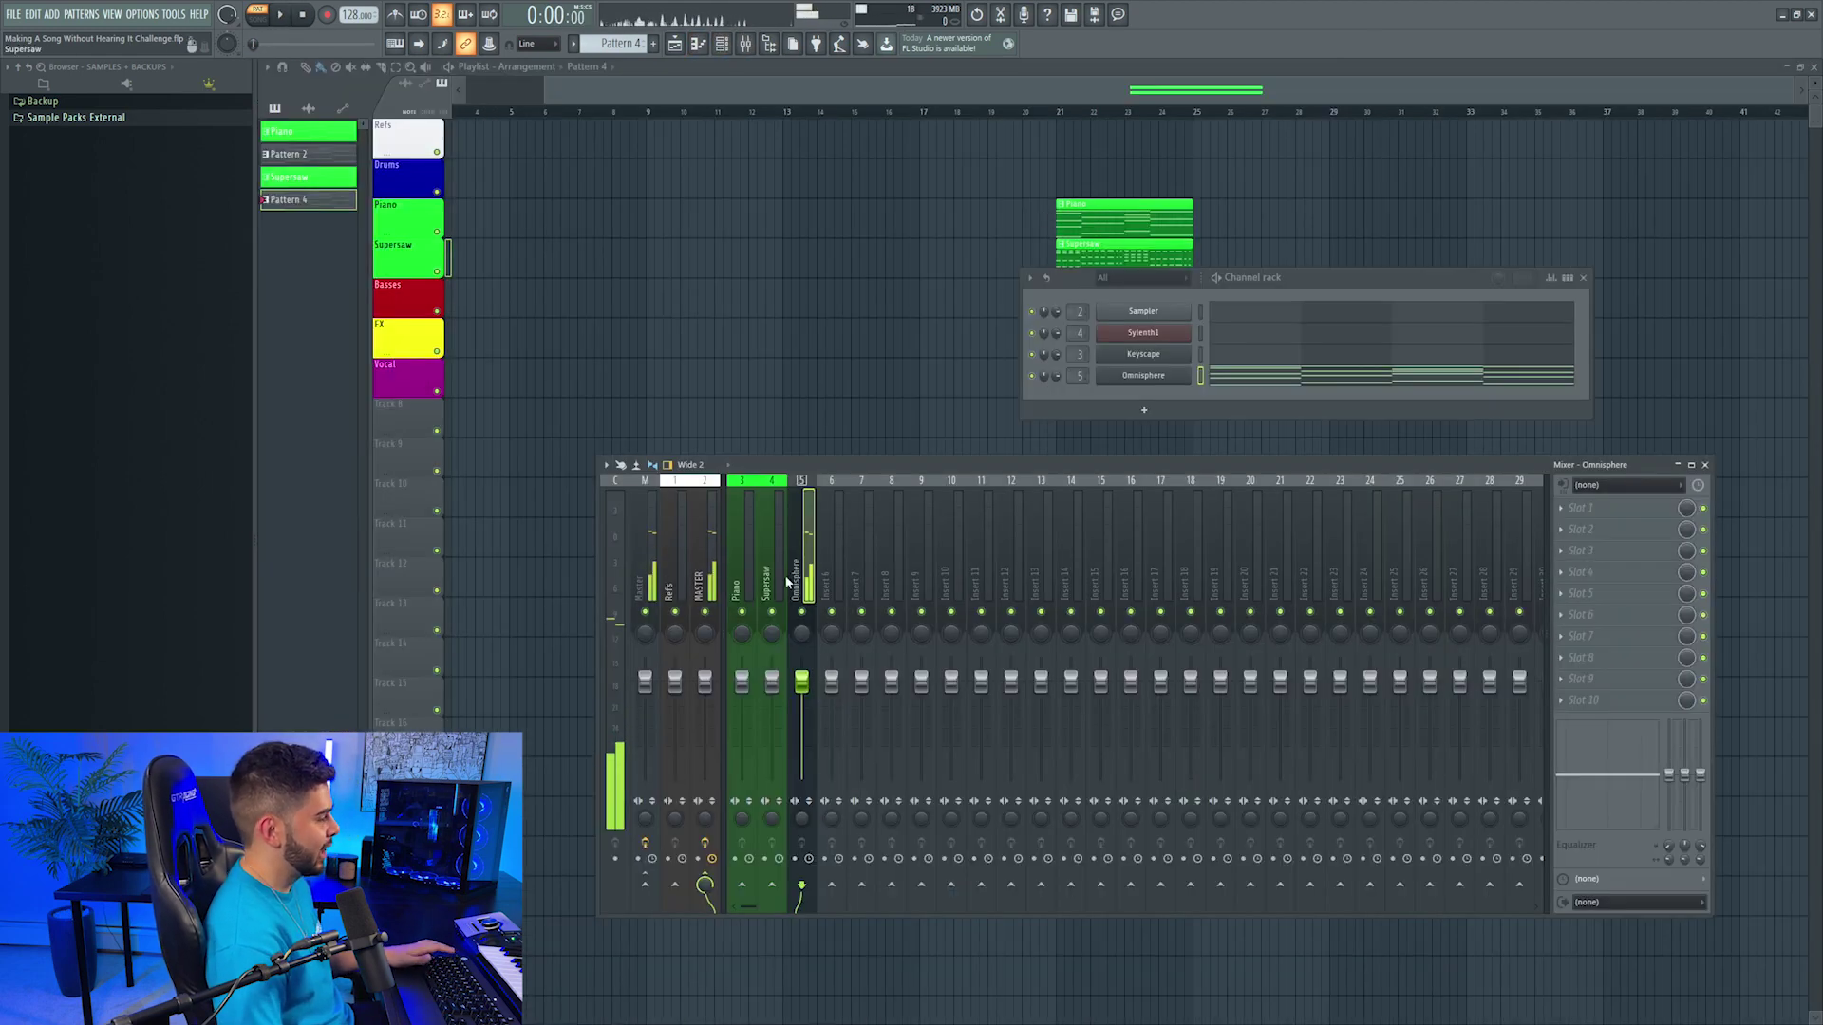
{"action": "right_click", "coordinate": [802, 532]}
{"action": "left_click", "coordinate": [866, 503]}
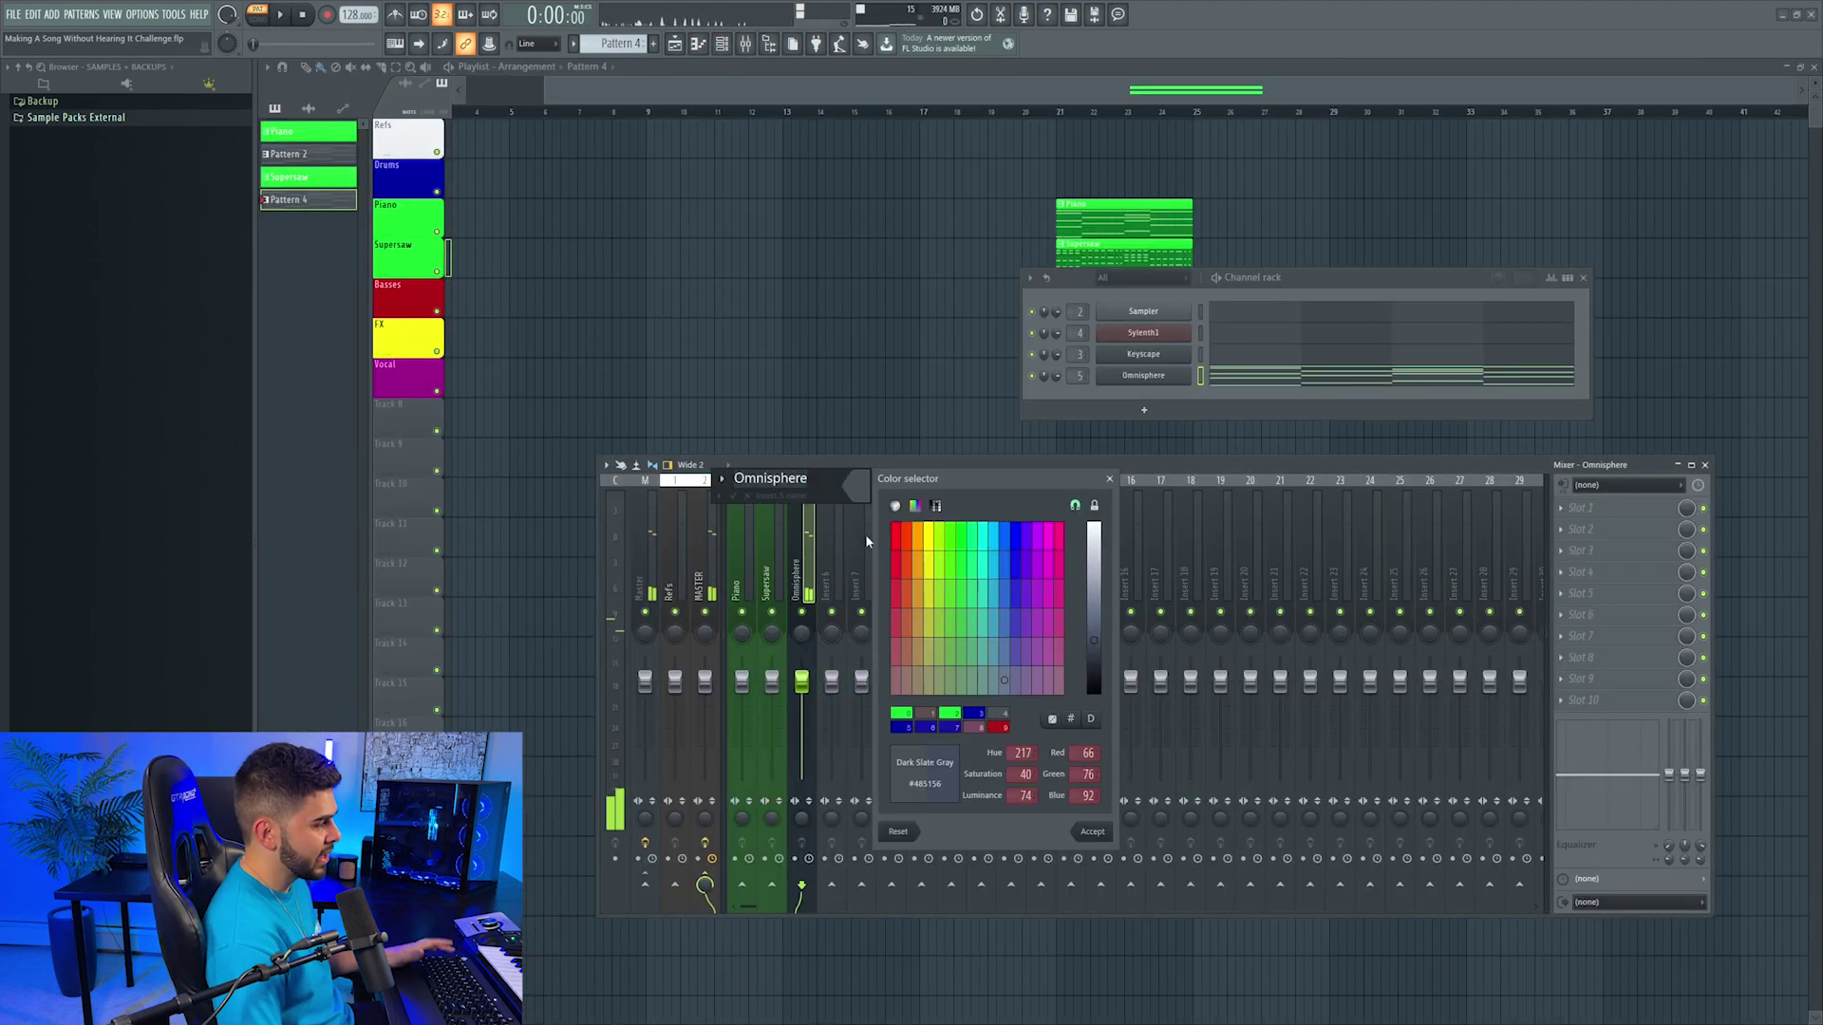
{"action": "left_click", "coordinate": [1094, 608]}
{"action": "left_click", "coordinate": [1089, 807]}
{"action": "type", "text": "Pad"}
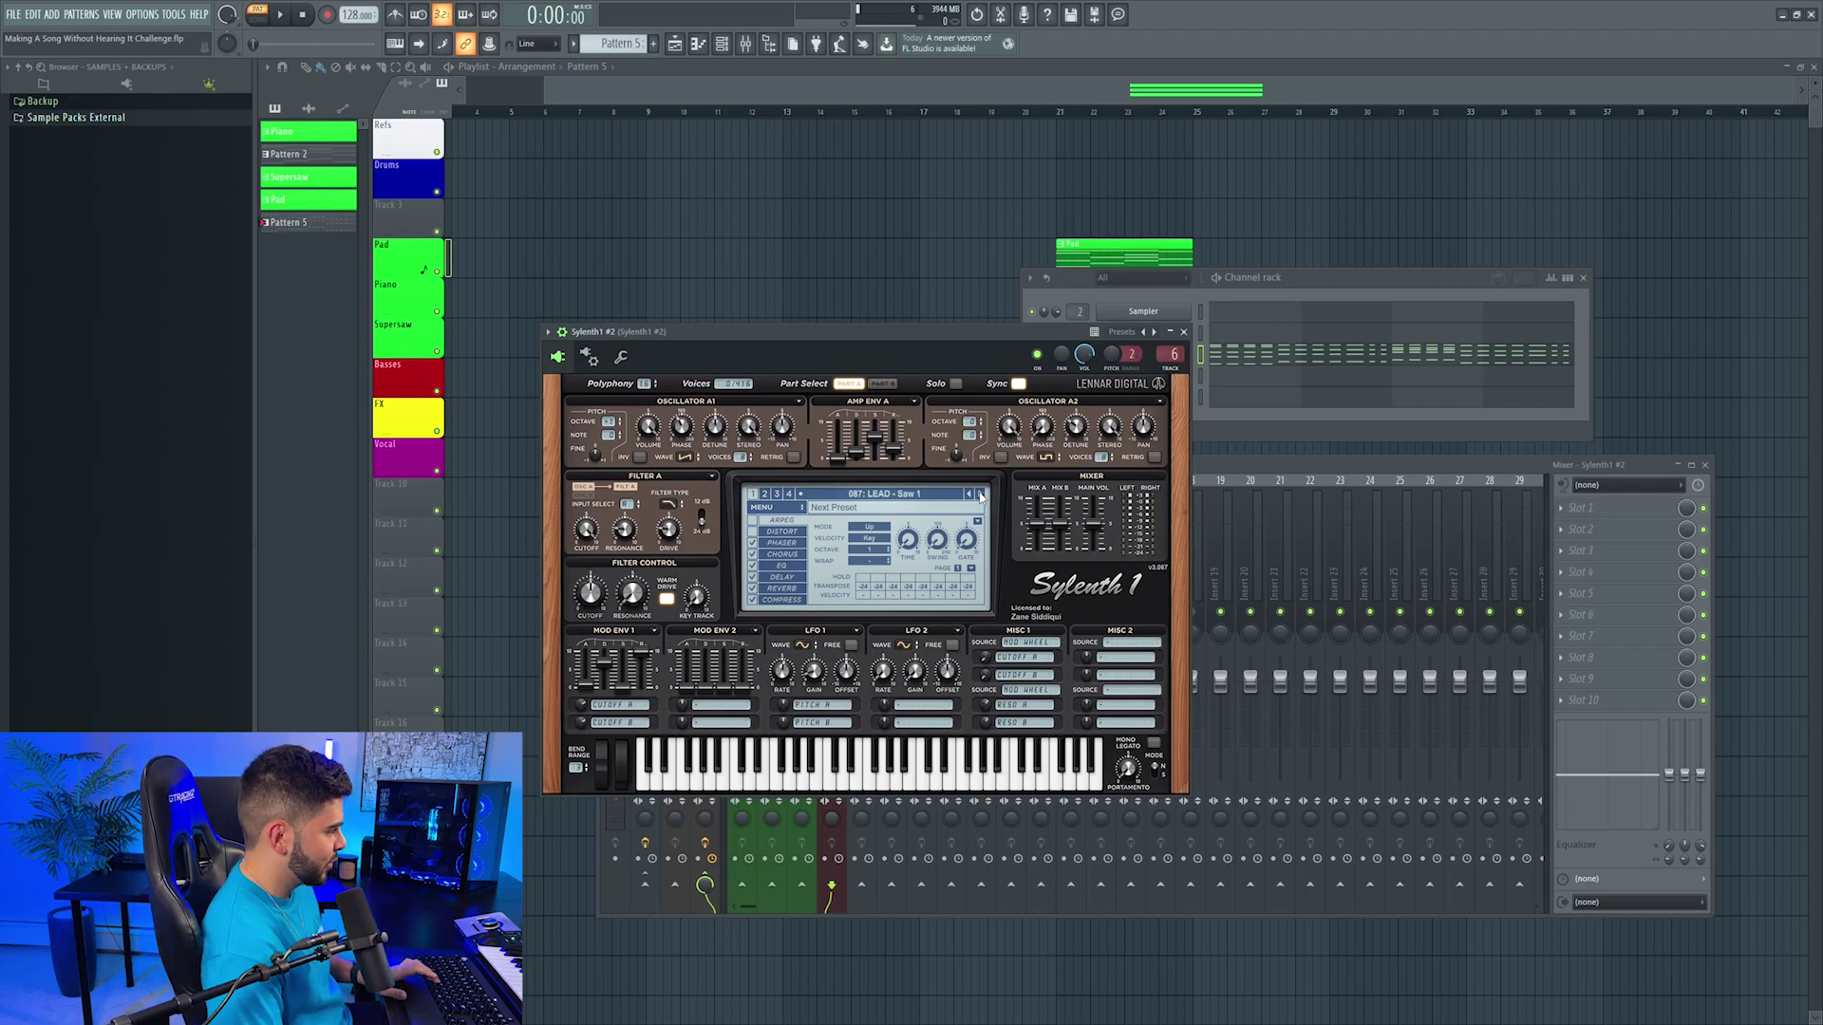
Step: Step through the LEAD - Saw presets in Sylenth1 #2 and settle on LEAD - Saw 3
{"action": "left_click", "coordinate": [981, 494]}
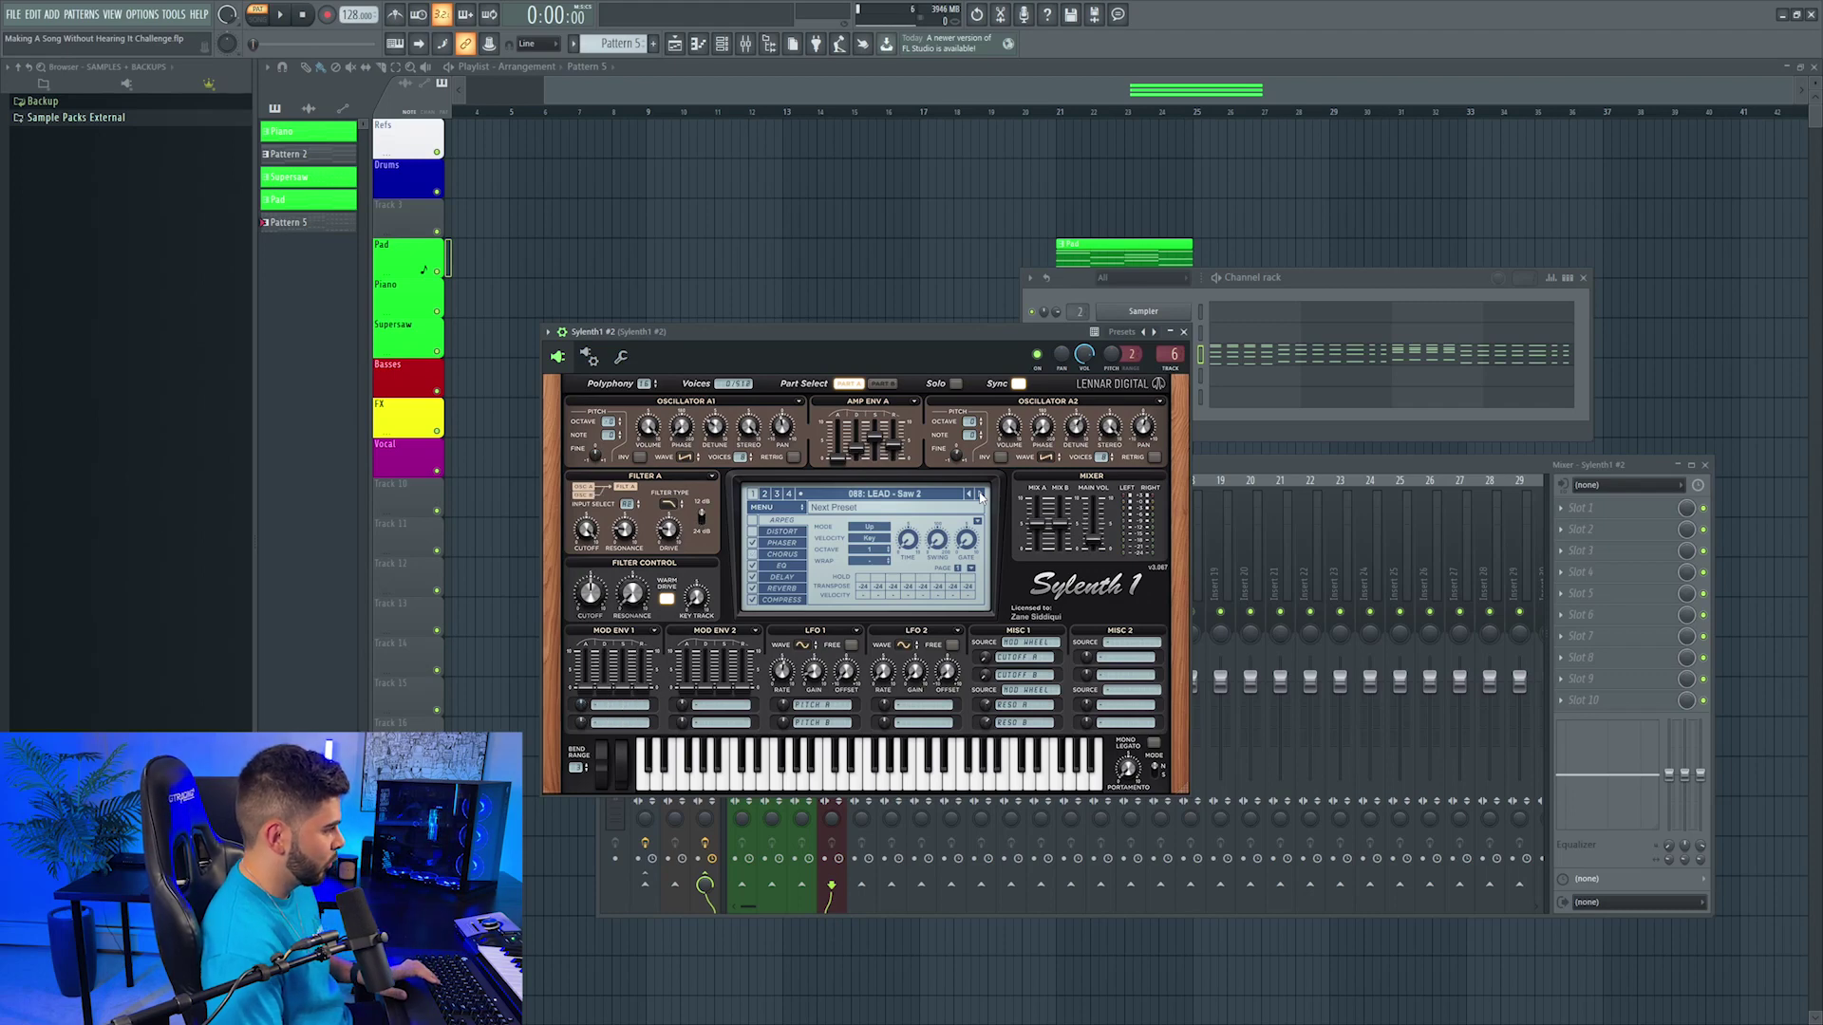
{"action": "left_click", "coordinate": [981, 494]}
{"action": "left_click", "coordinate": [981, 494]}
{"action": "left_click", "coordinate": [971, 494]}
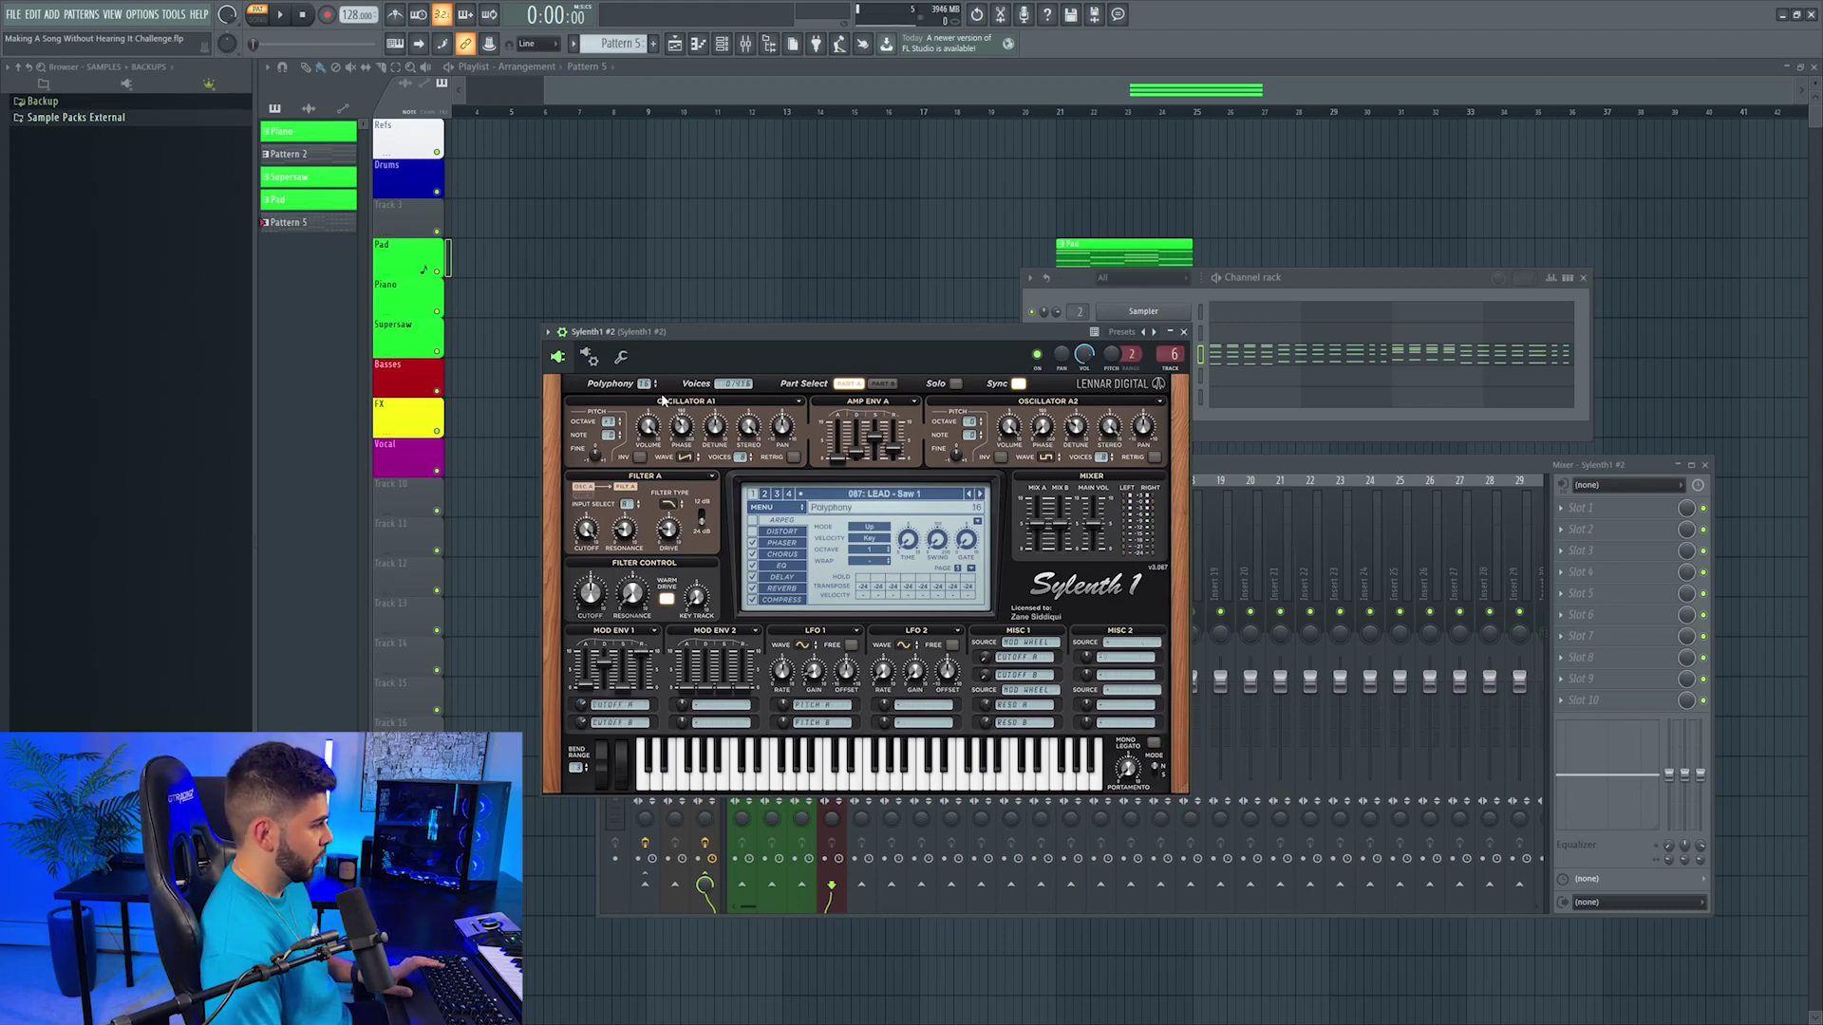
{"action": "left_click", "coordinate": [981, 494]}
{"action": "left_click", "coordinate": [981, 494]}
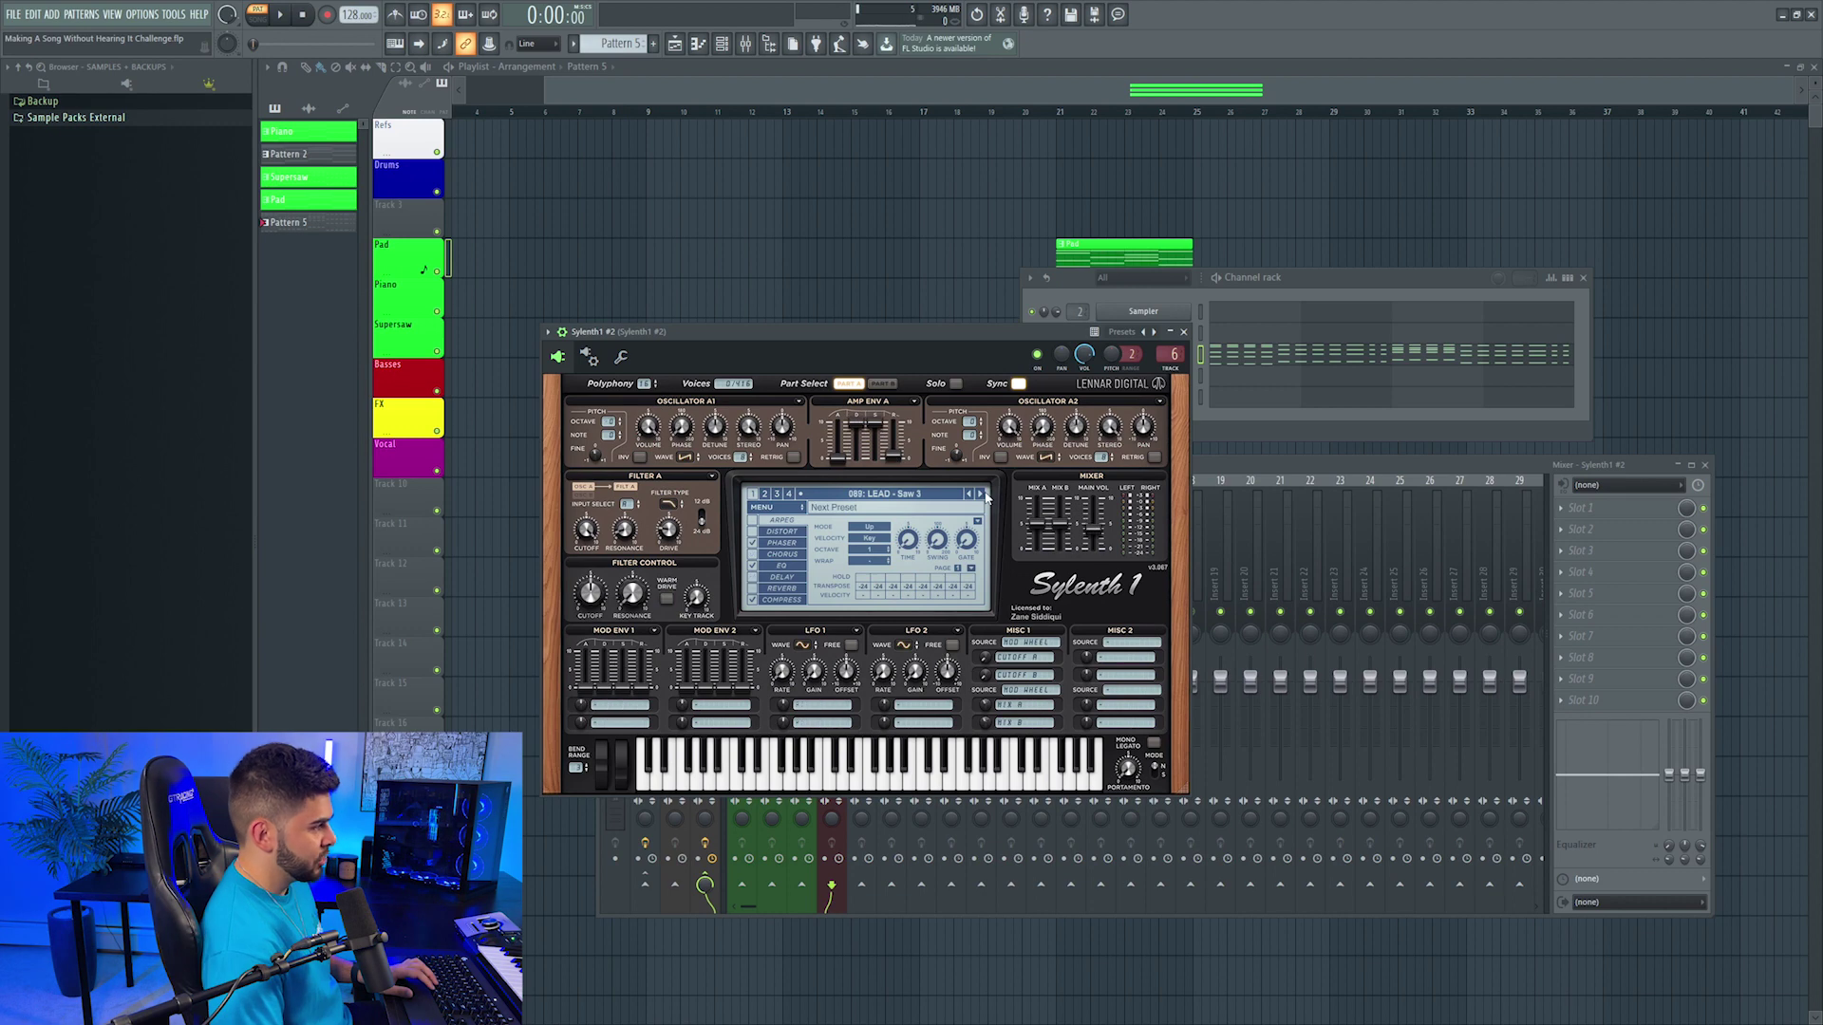
Step: Play Pattern 5 in short bursts to examine the Sylenth1 #2 lead's signal on the spectrum and mixer meters
{"action": "left_click", "coordinate": [1185, 332]}
{"action": "key", "text": "space"}
{"action": "key", "text": "space"}
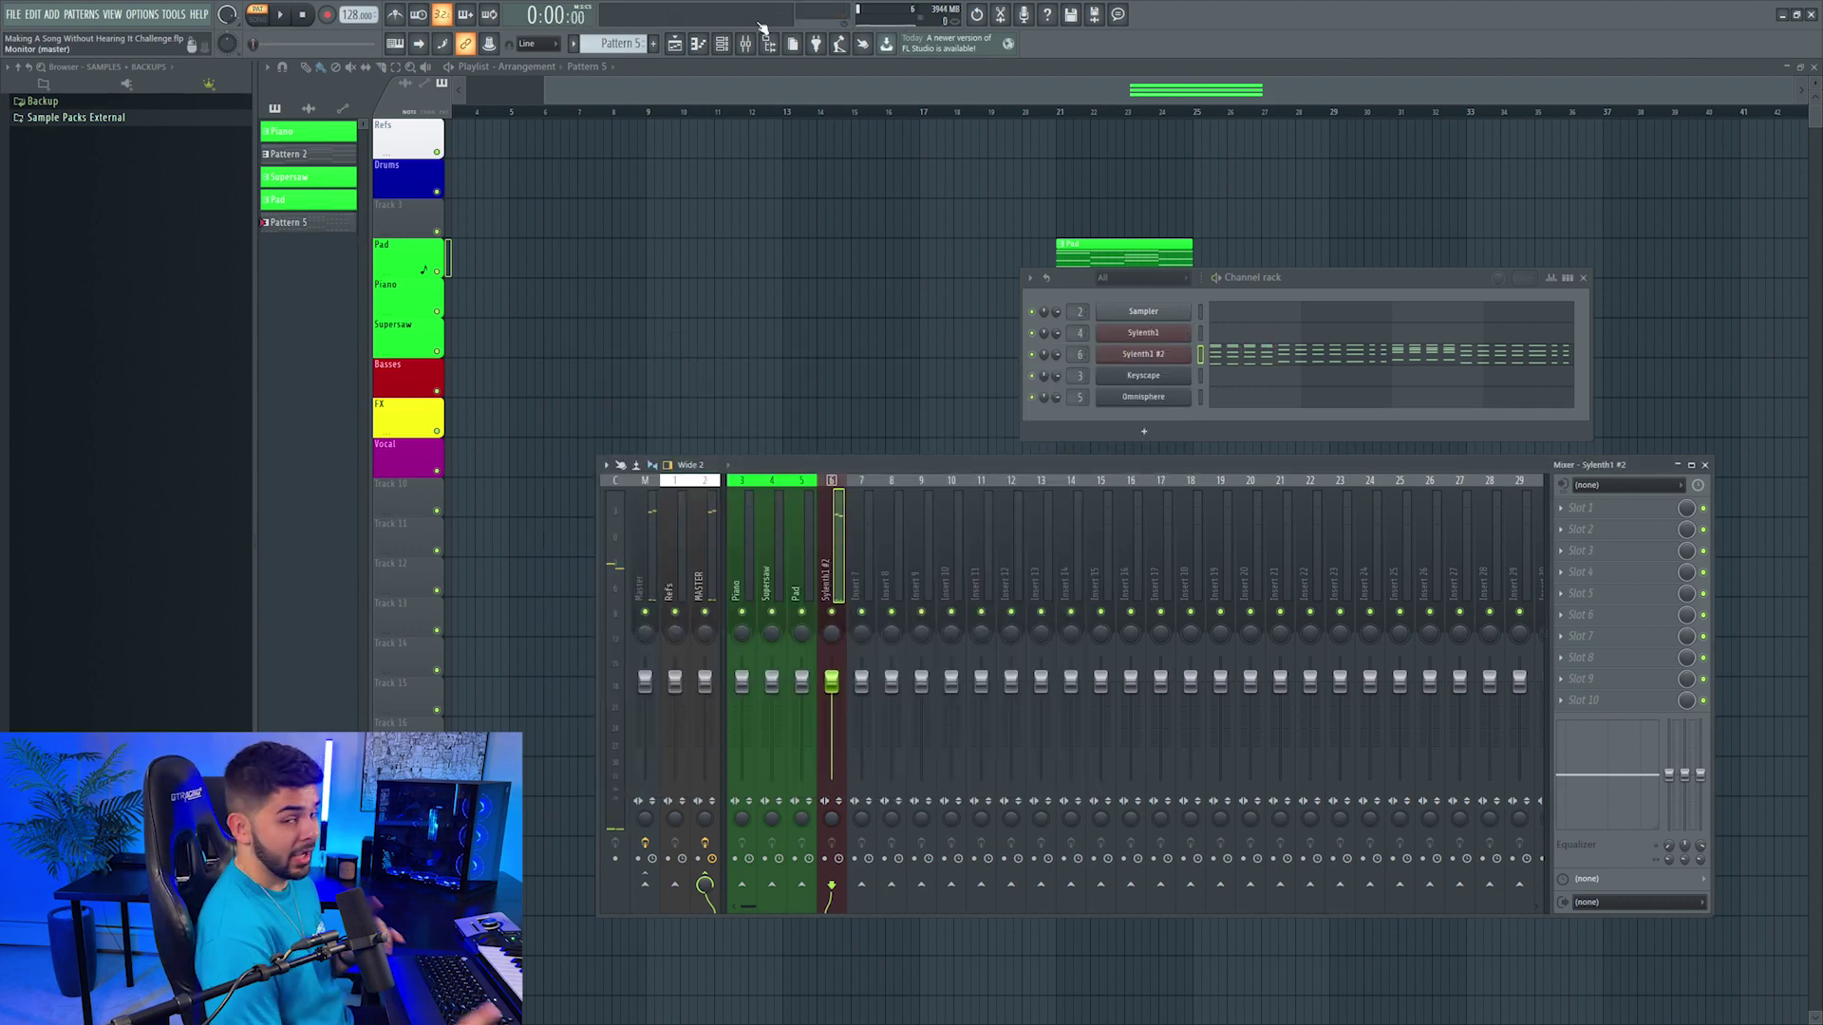
{"action": "key", "text": "space"}
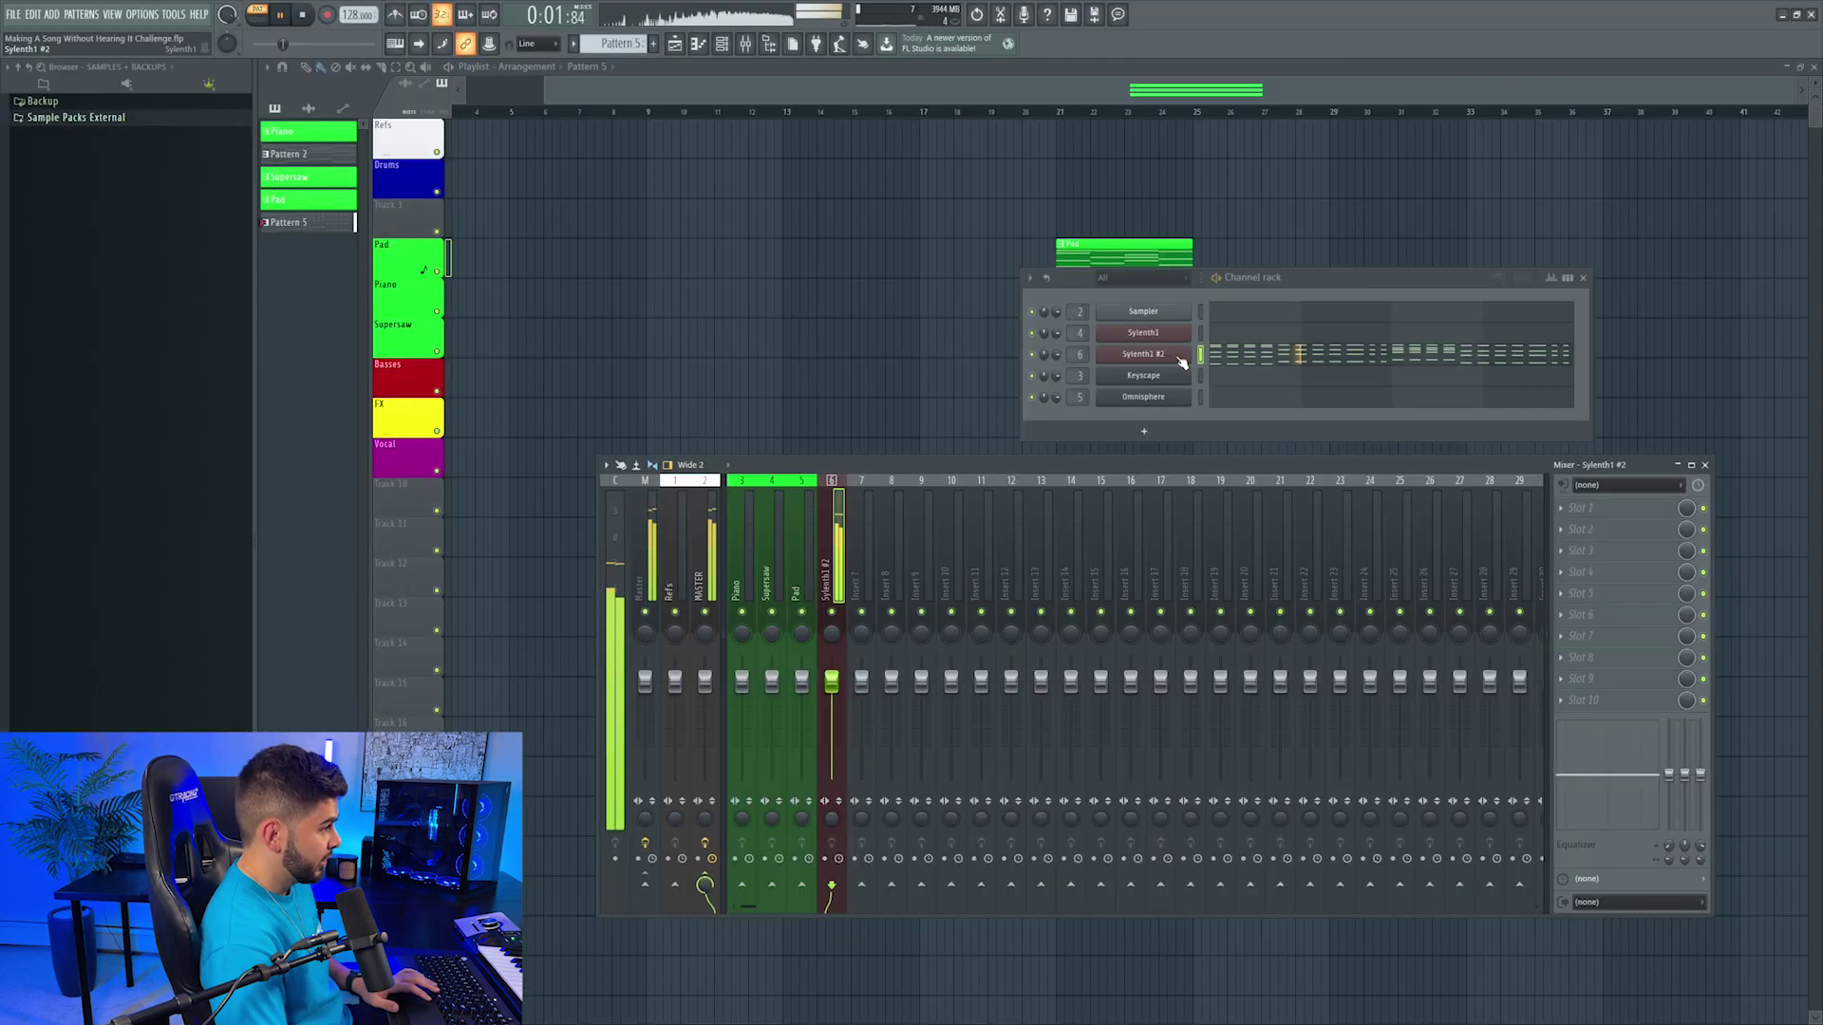
{"action": "key", "text": "space"}
Step: Lengthen the amp envelope release of Sylenth1 #2 in Parts A and B, setting Part B's to about 4.36, and test it
{"action": "left_click", "coordinate": [1180, 358]}
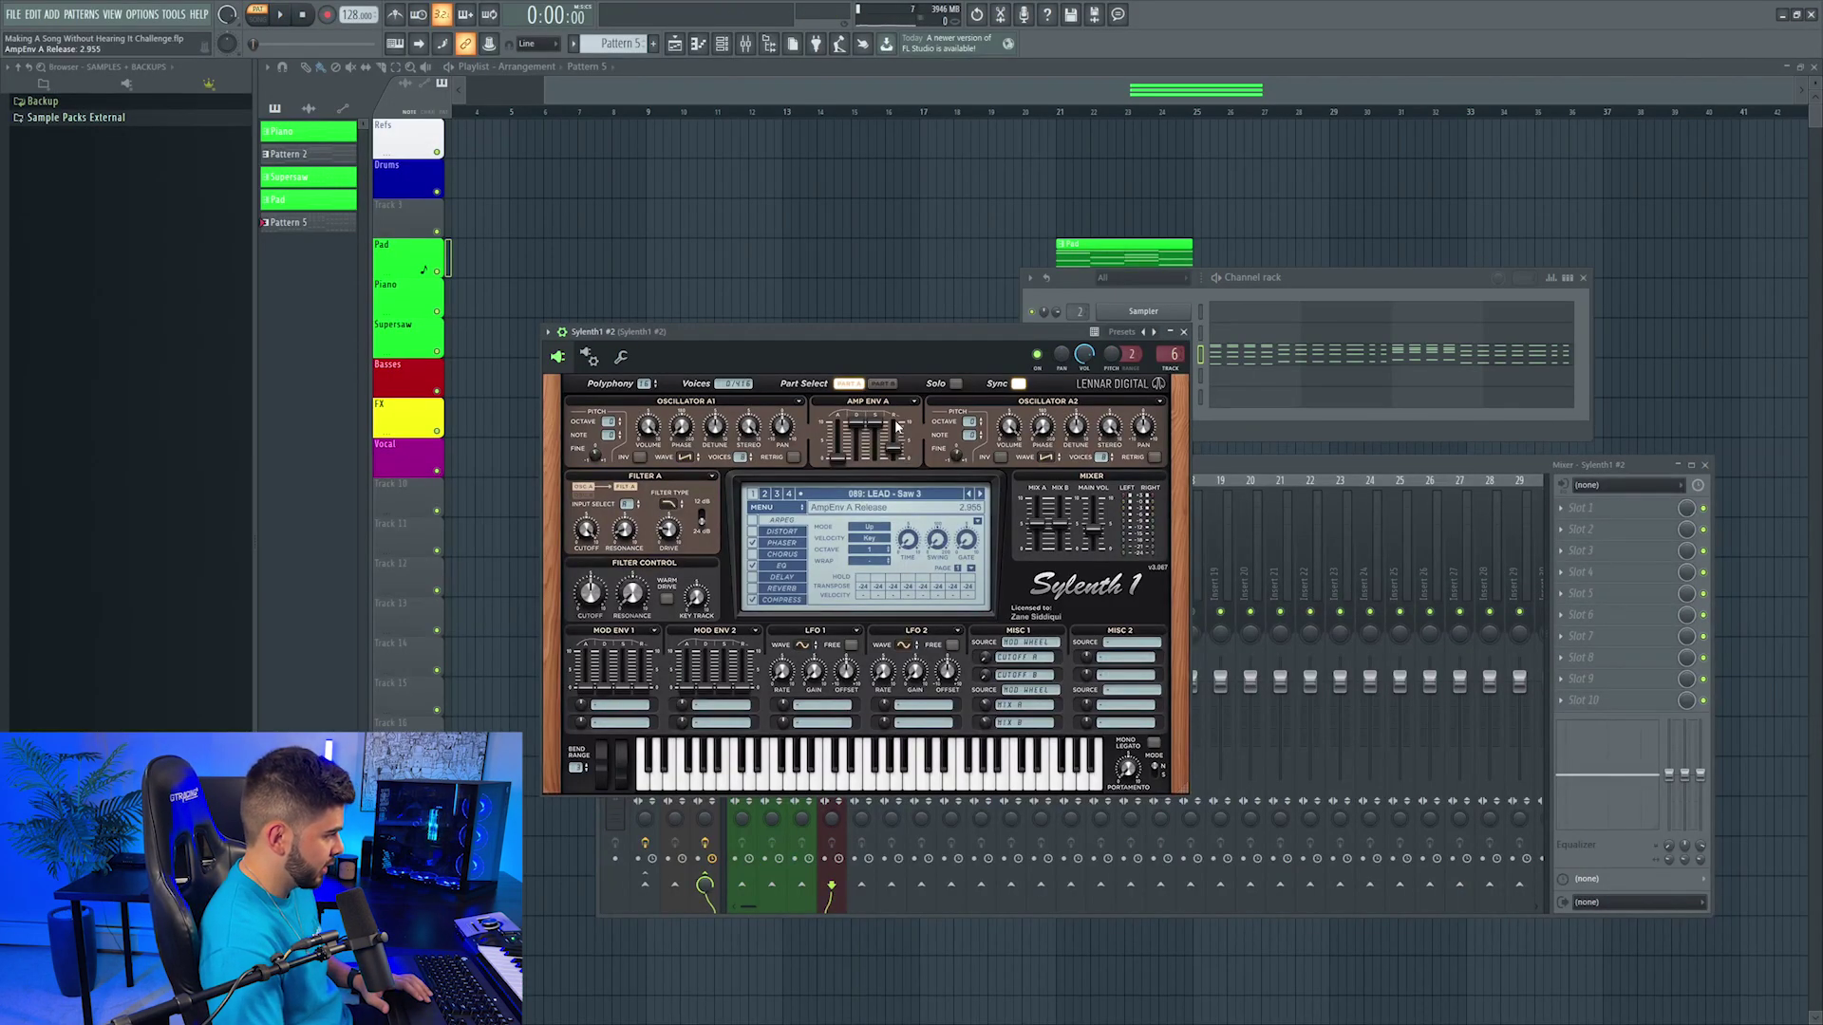
{"action": "left_click", "coordinate": [917, 405]}
{"action": "left_click", "coordinate": [883, 384]}
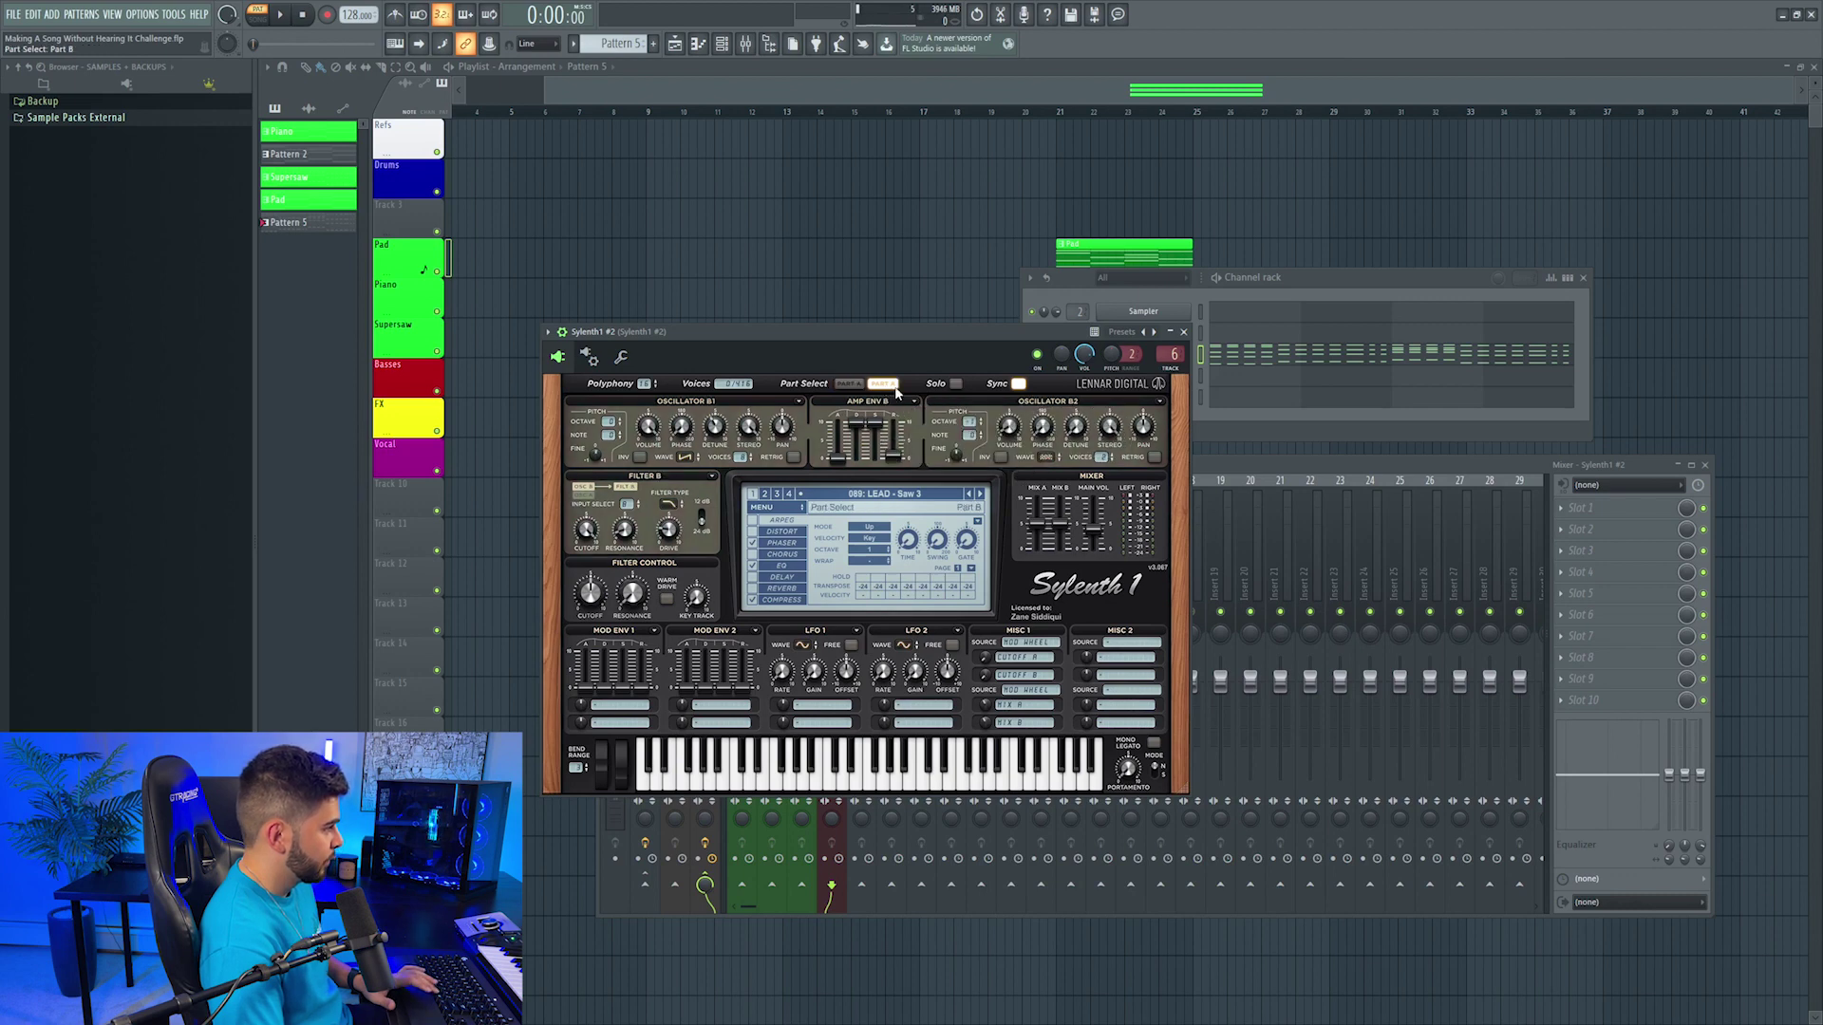
{"action": "left_click", "coordinate": [917, 405]}
{"action": "left_click", "coordinate": [934, 436]}
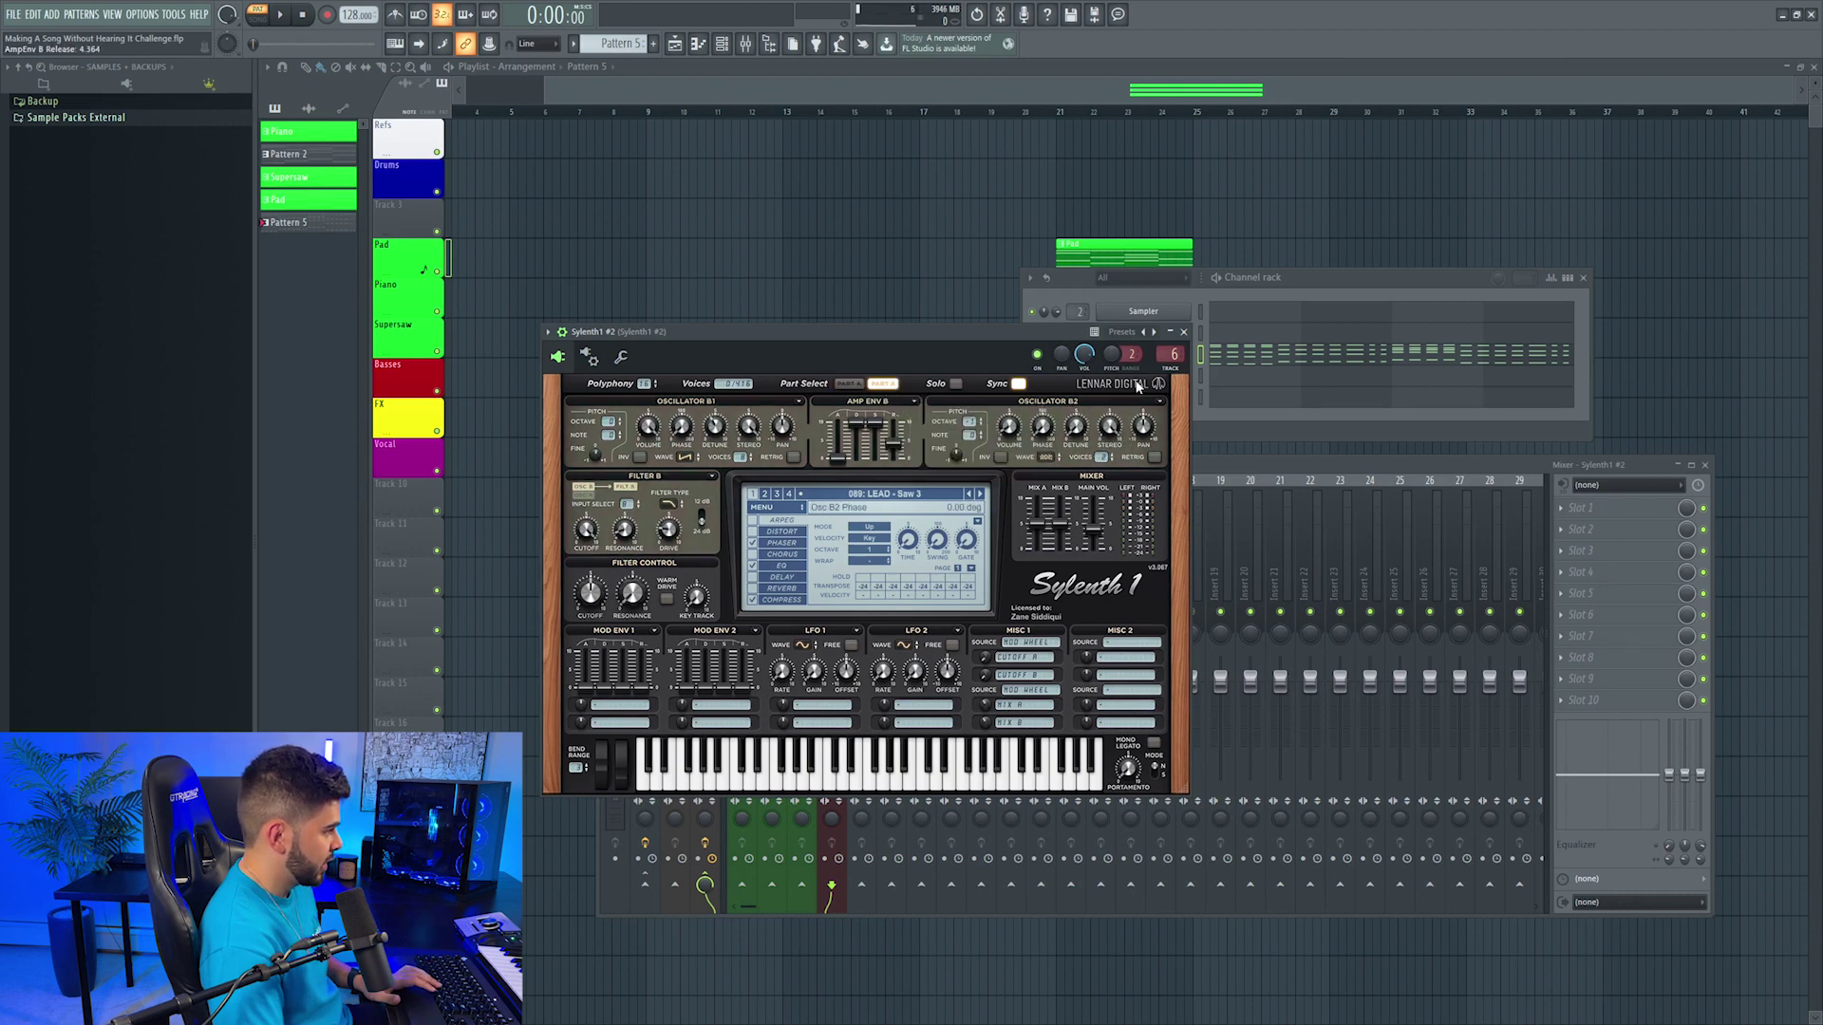
{"action": "left_click", "coordinate": [1183, 332]}
{"action": "key", "text": "space"}
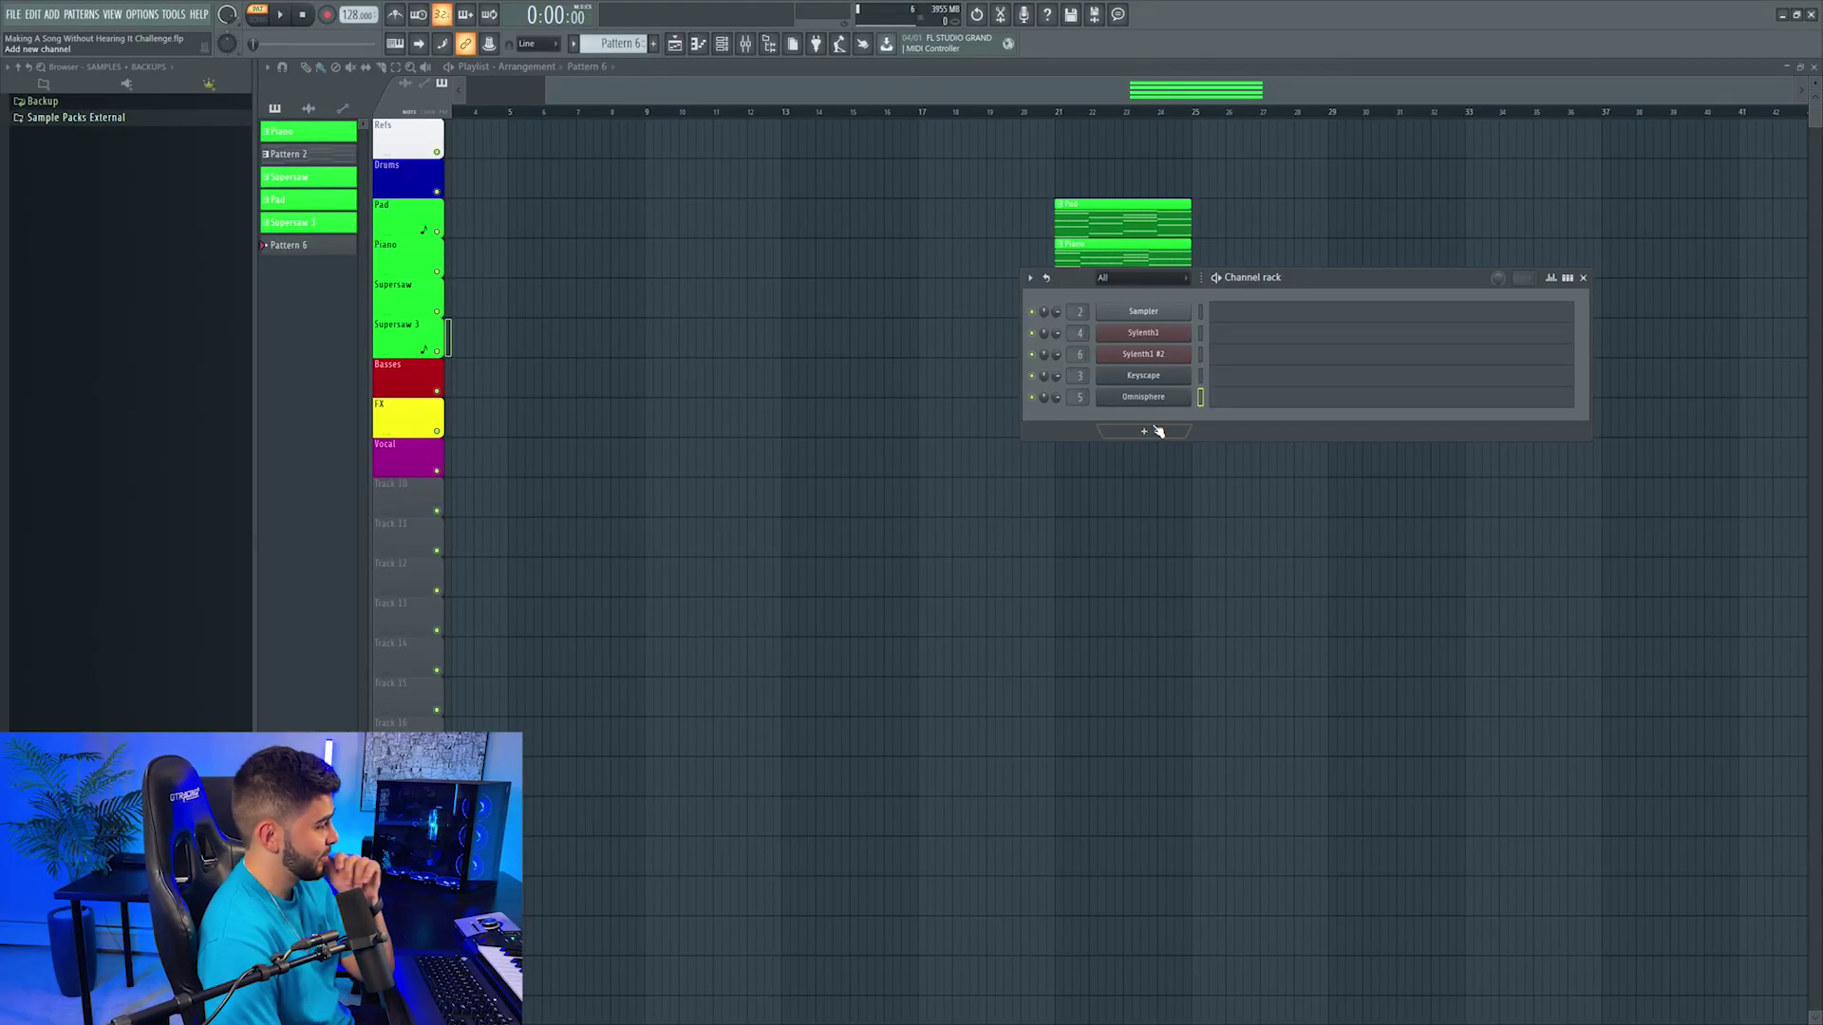
Step: Add a Nexus channel for Pattern 6 and clone it
{"action": "left_click", "coordinate": [1145, 431]}
{"action": "left_click", "coordinate": [1160, 808]}
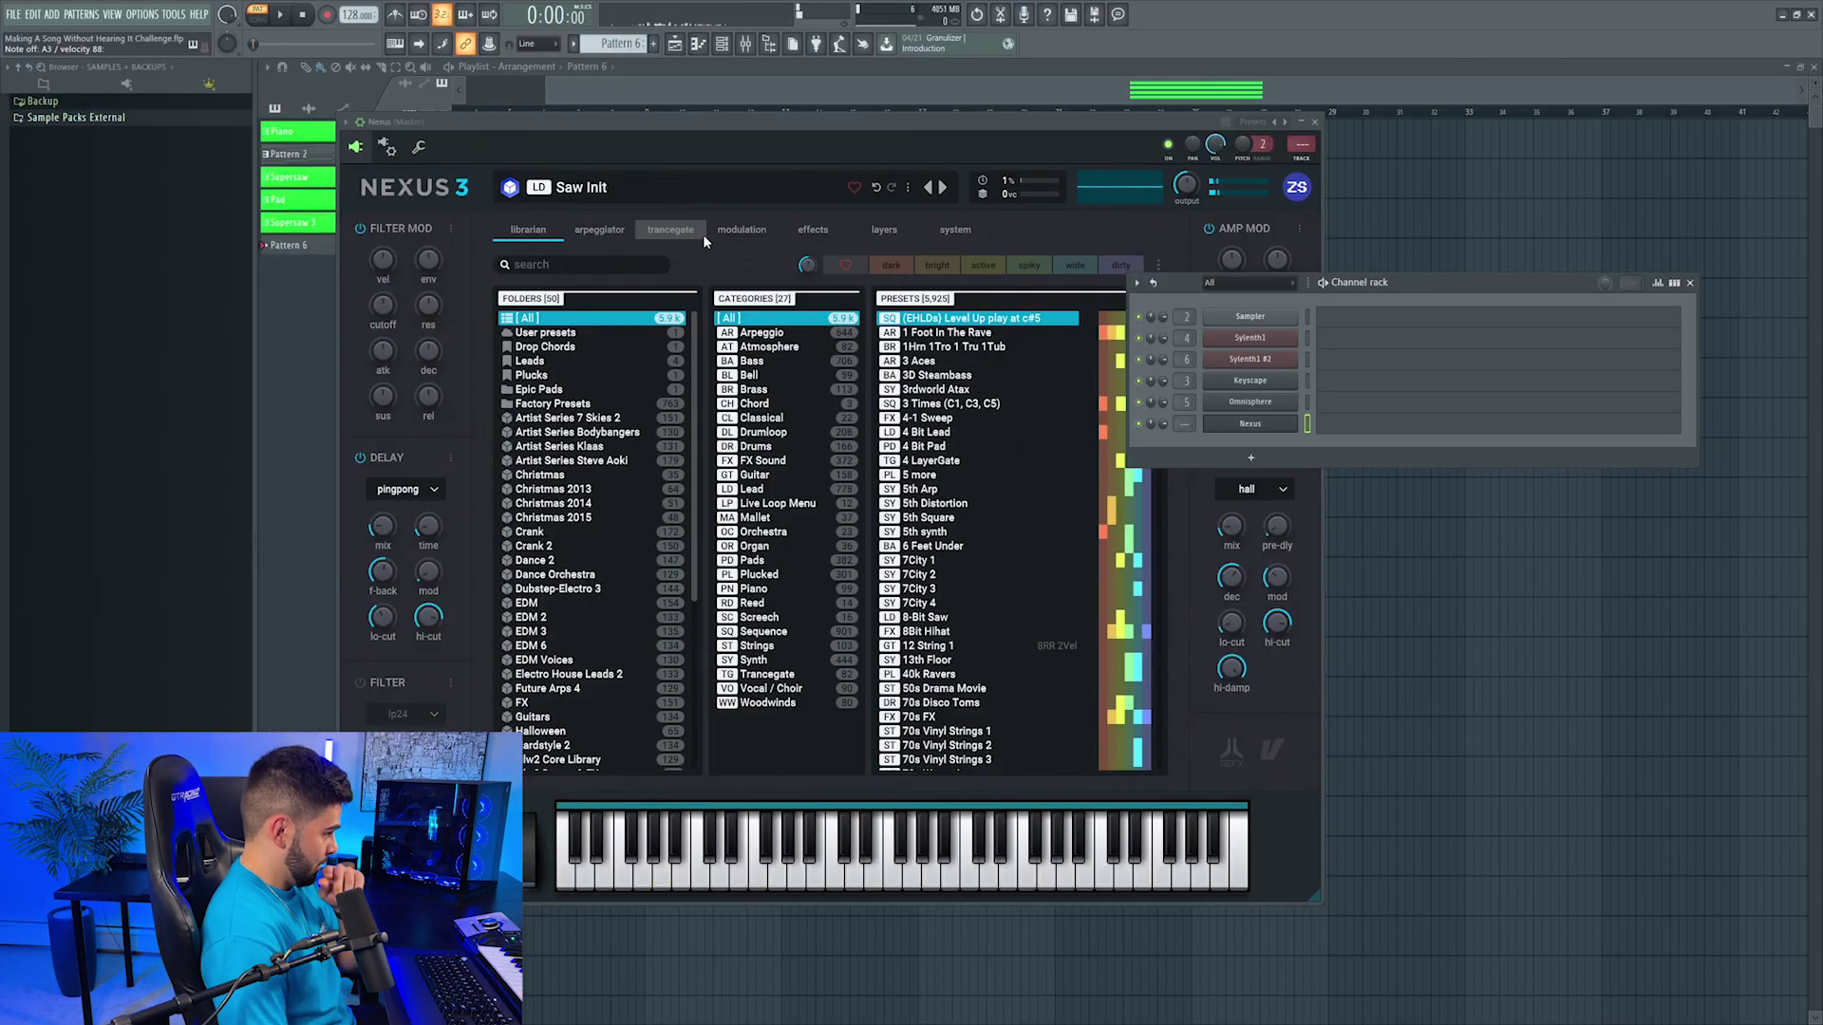
{"action": "right_click", "coordinate": [1293, 423]}
{"action": "left_click", "coordinate": [1324, 547]}
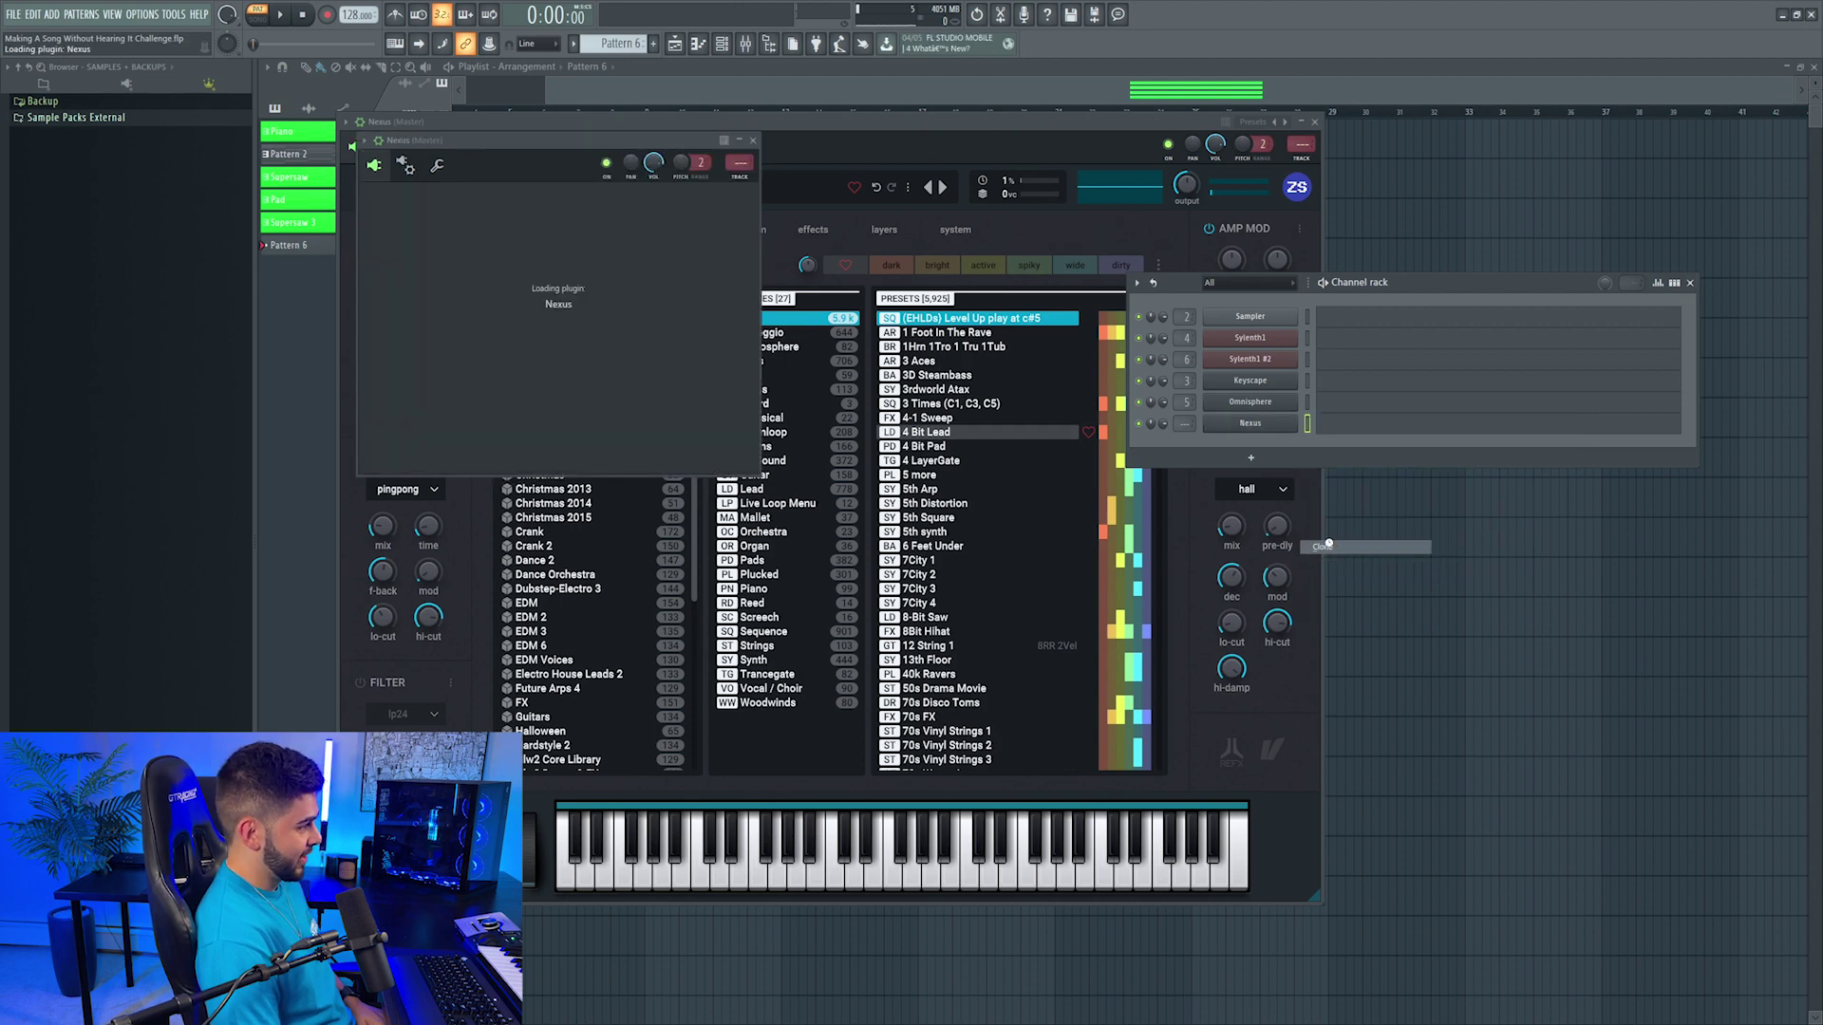
Step: In Nexus #2, try the Artist Series 7 Skies 2 plucks Axes, Circus and Crazy Square, and load PLUR
{"action": "scroll", "coordinate": [609, 399], "scroll_direction": "down", "scroll_amount": 1}
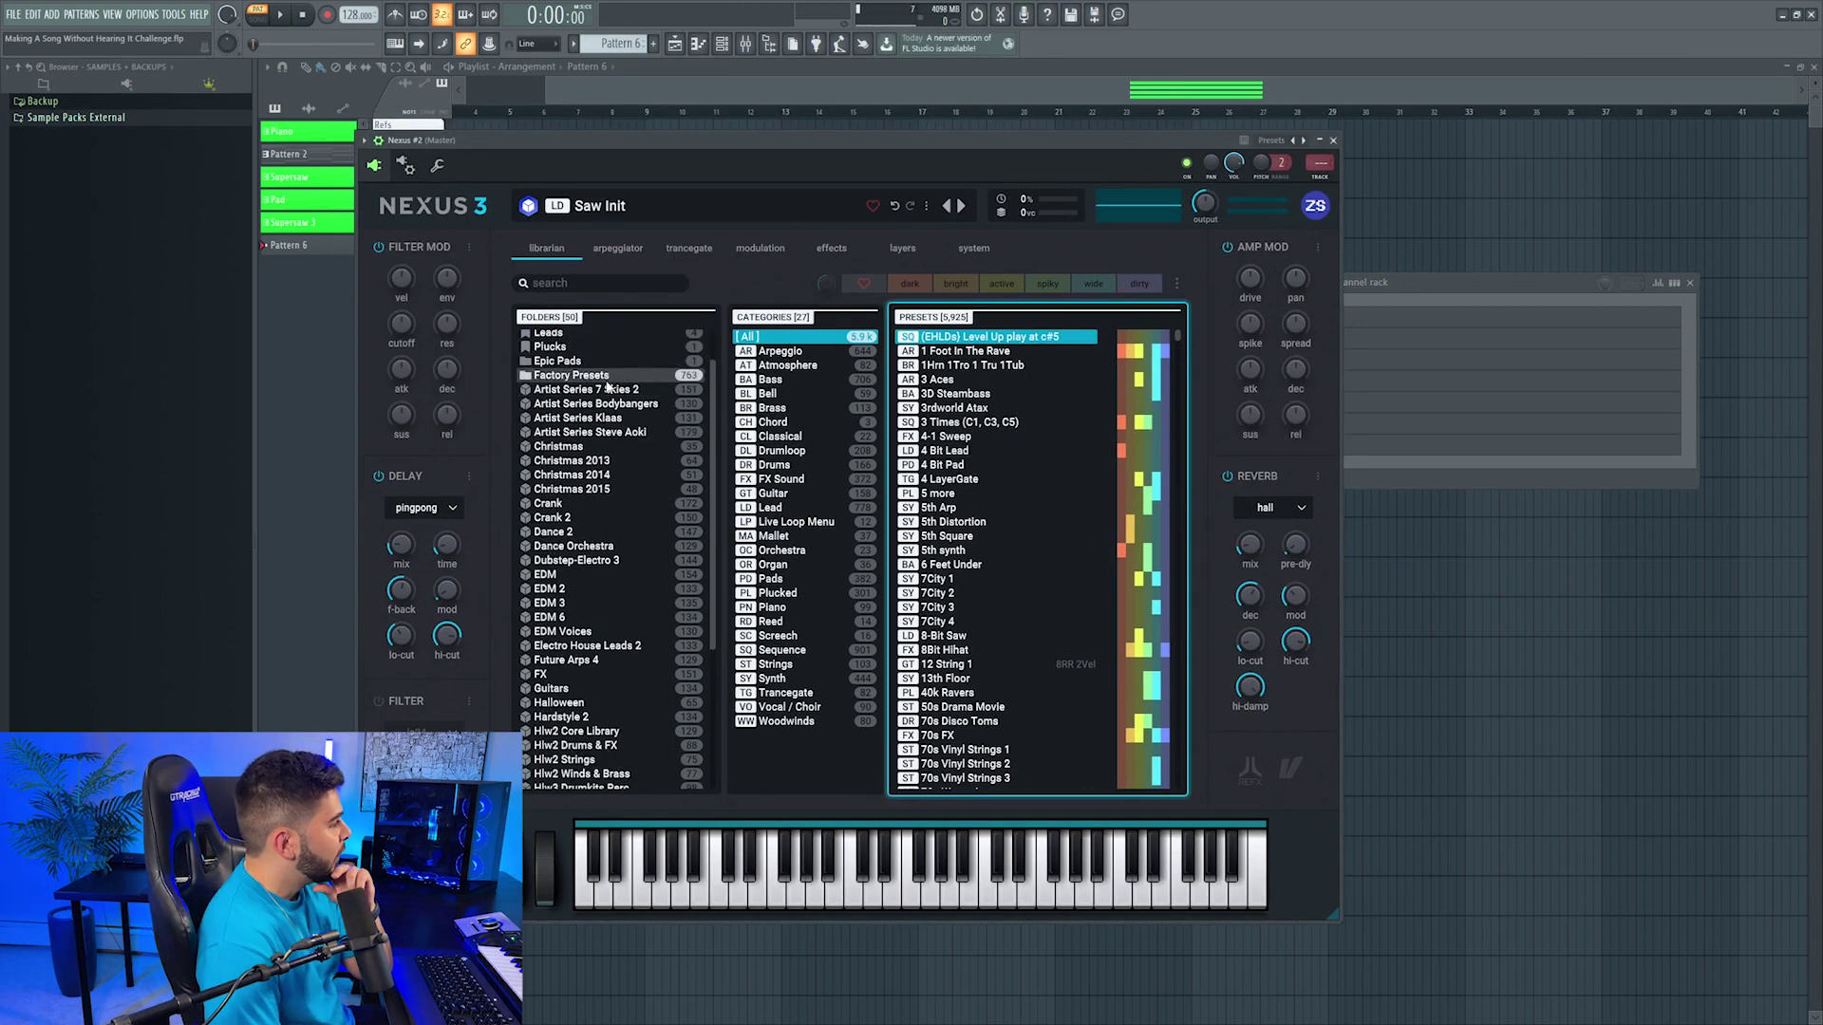
{"action": "left_click", "coordinate": [608, 391]}
{"action": "left_click", "coordinate": [776, 437]}
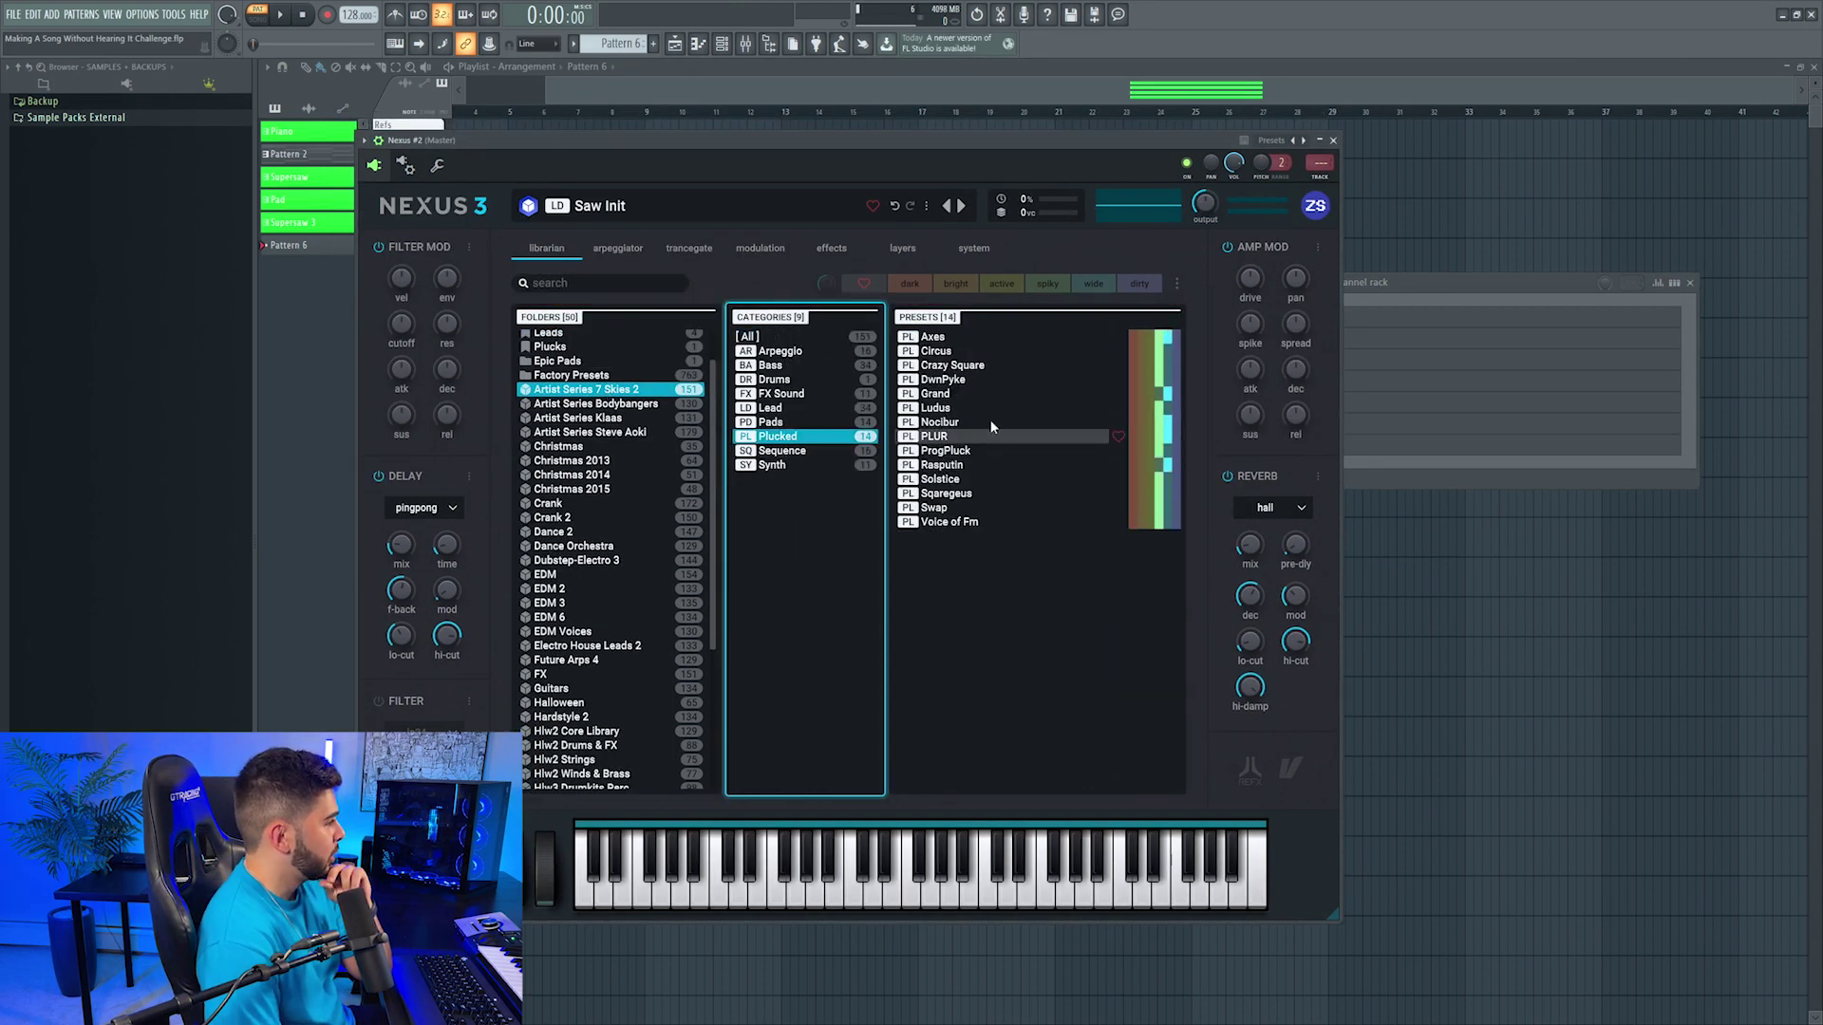
{"action": "left_click", "coordinate": [955, 338]}
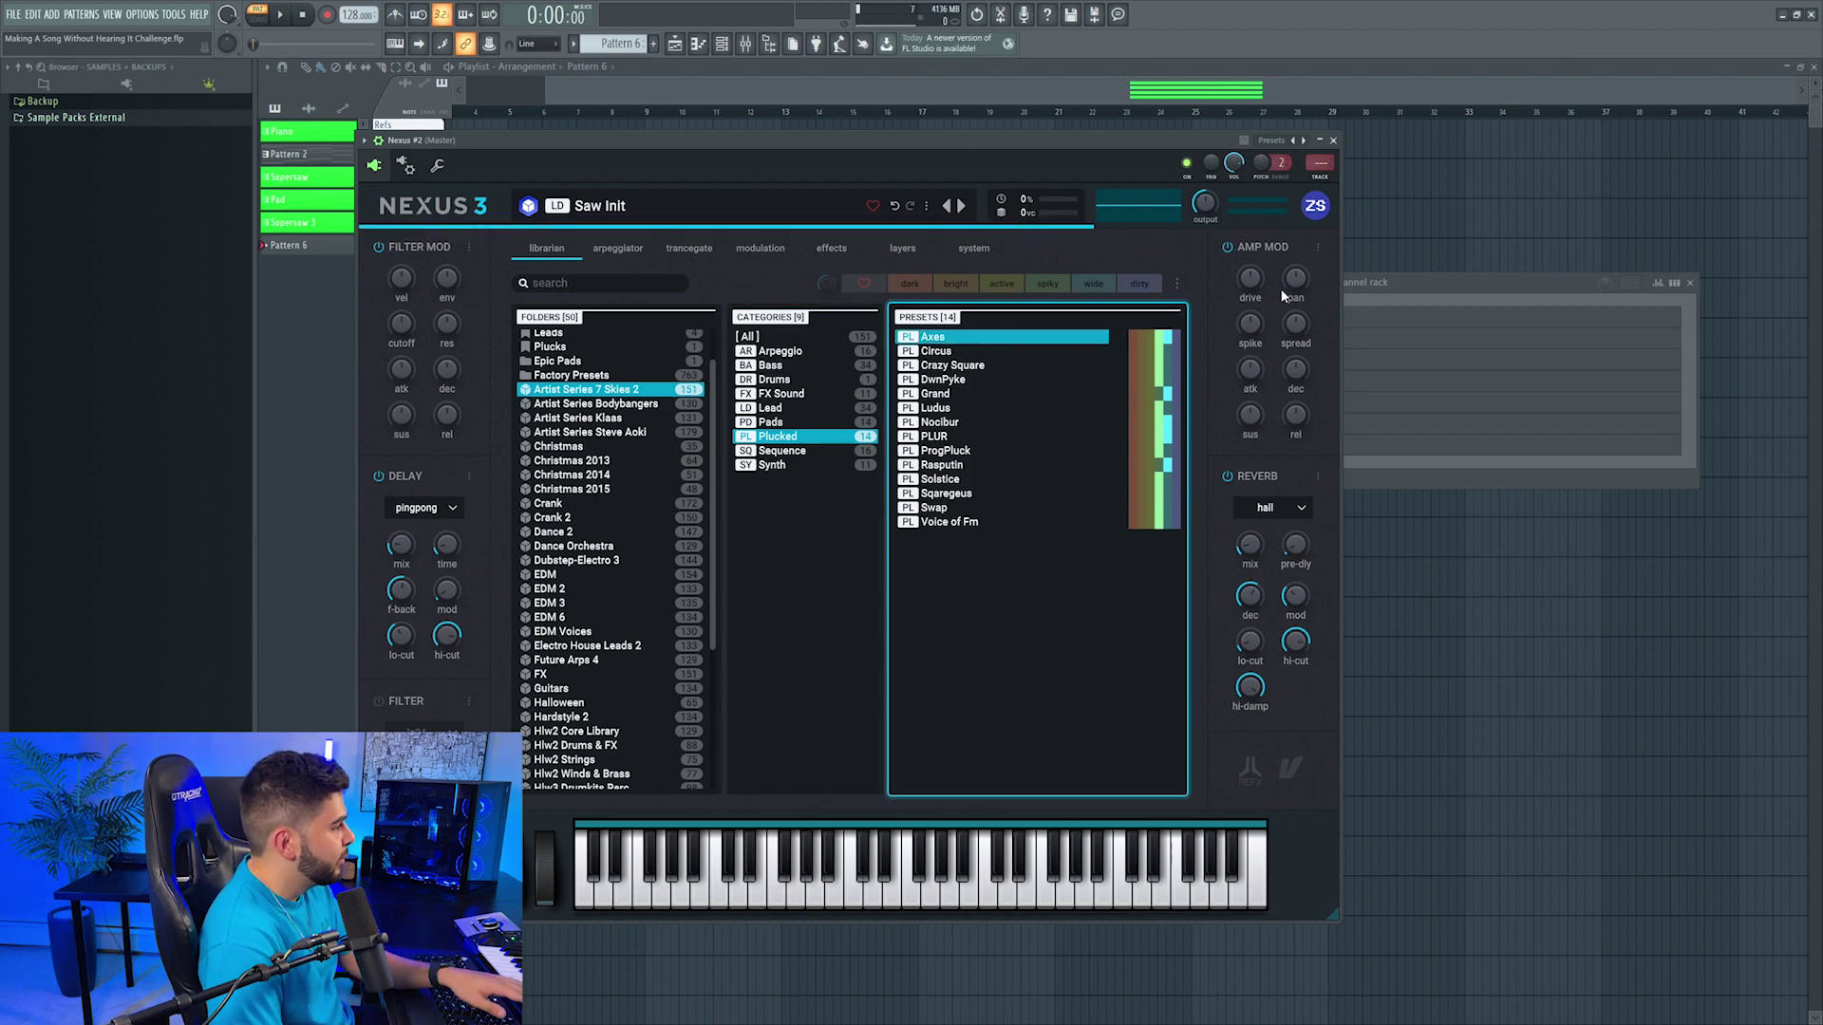
{"action": "left_click", "coordinate": [955, 353]}
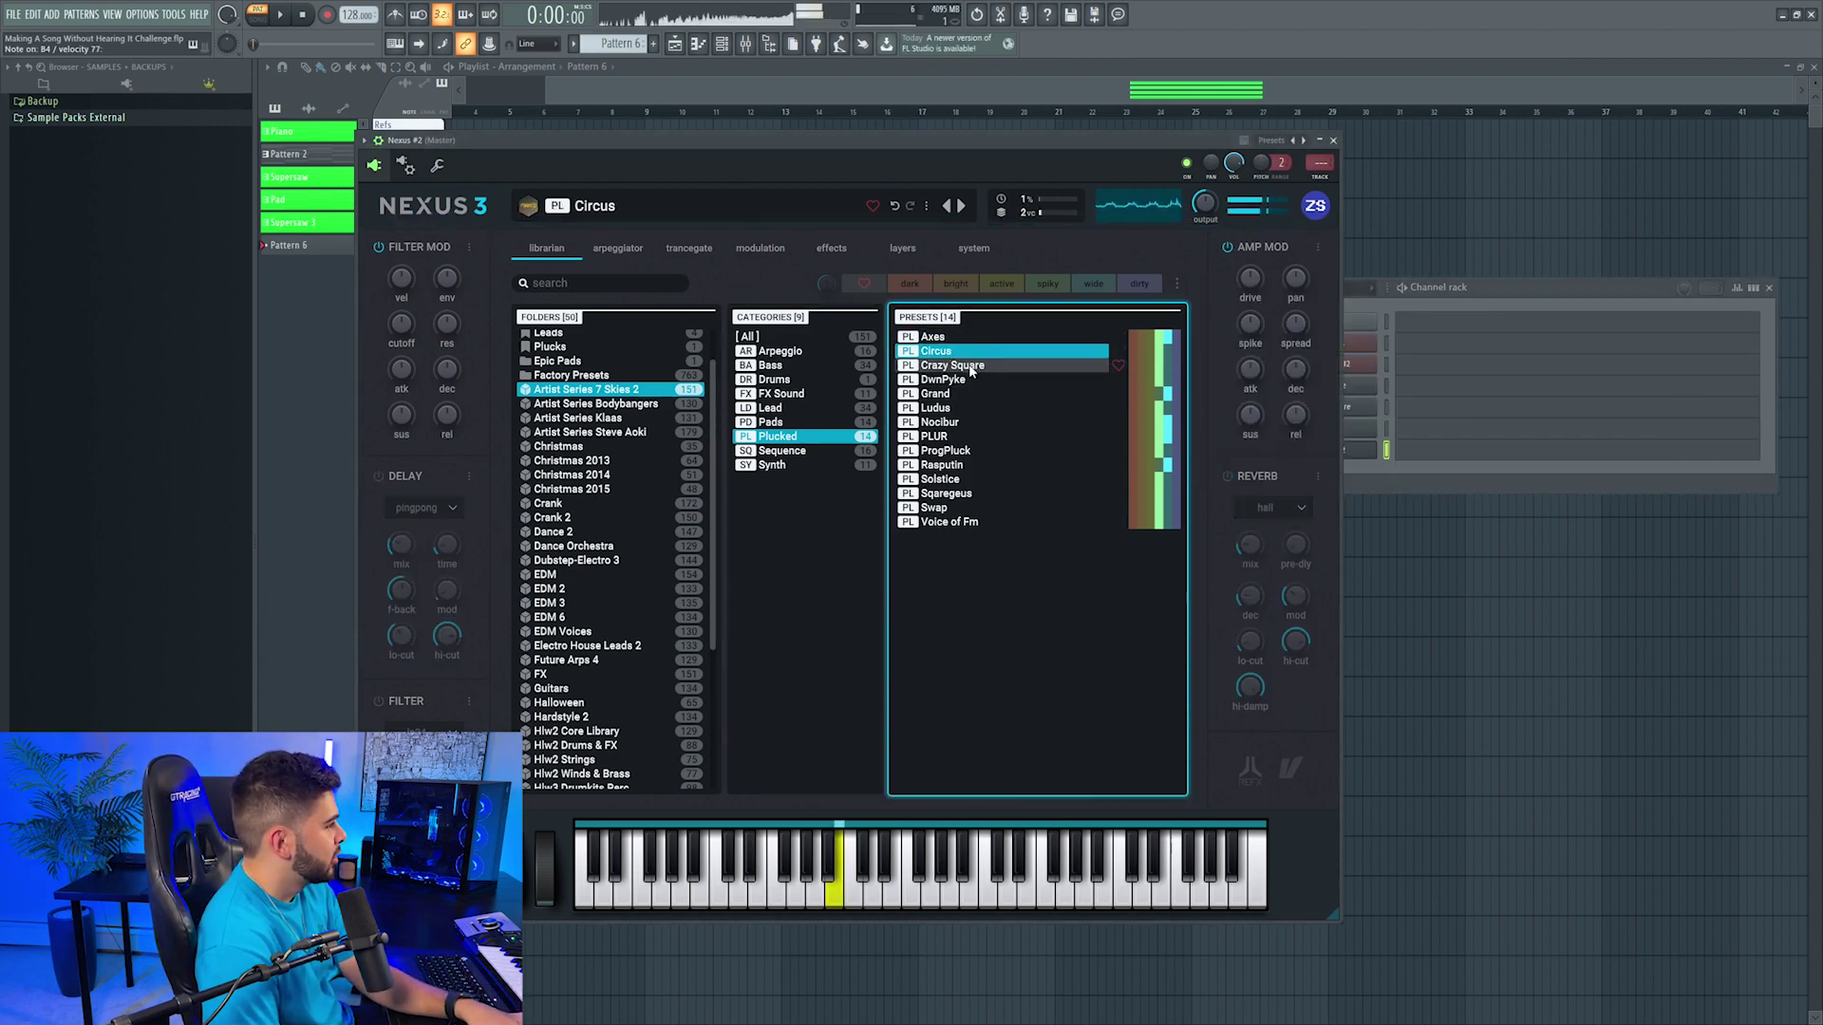
{"action": "left_click", "coordinate": [971, 367]}
{"action": "left_click", "coordinate": [957, 438]}
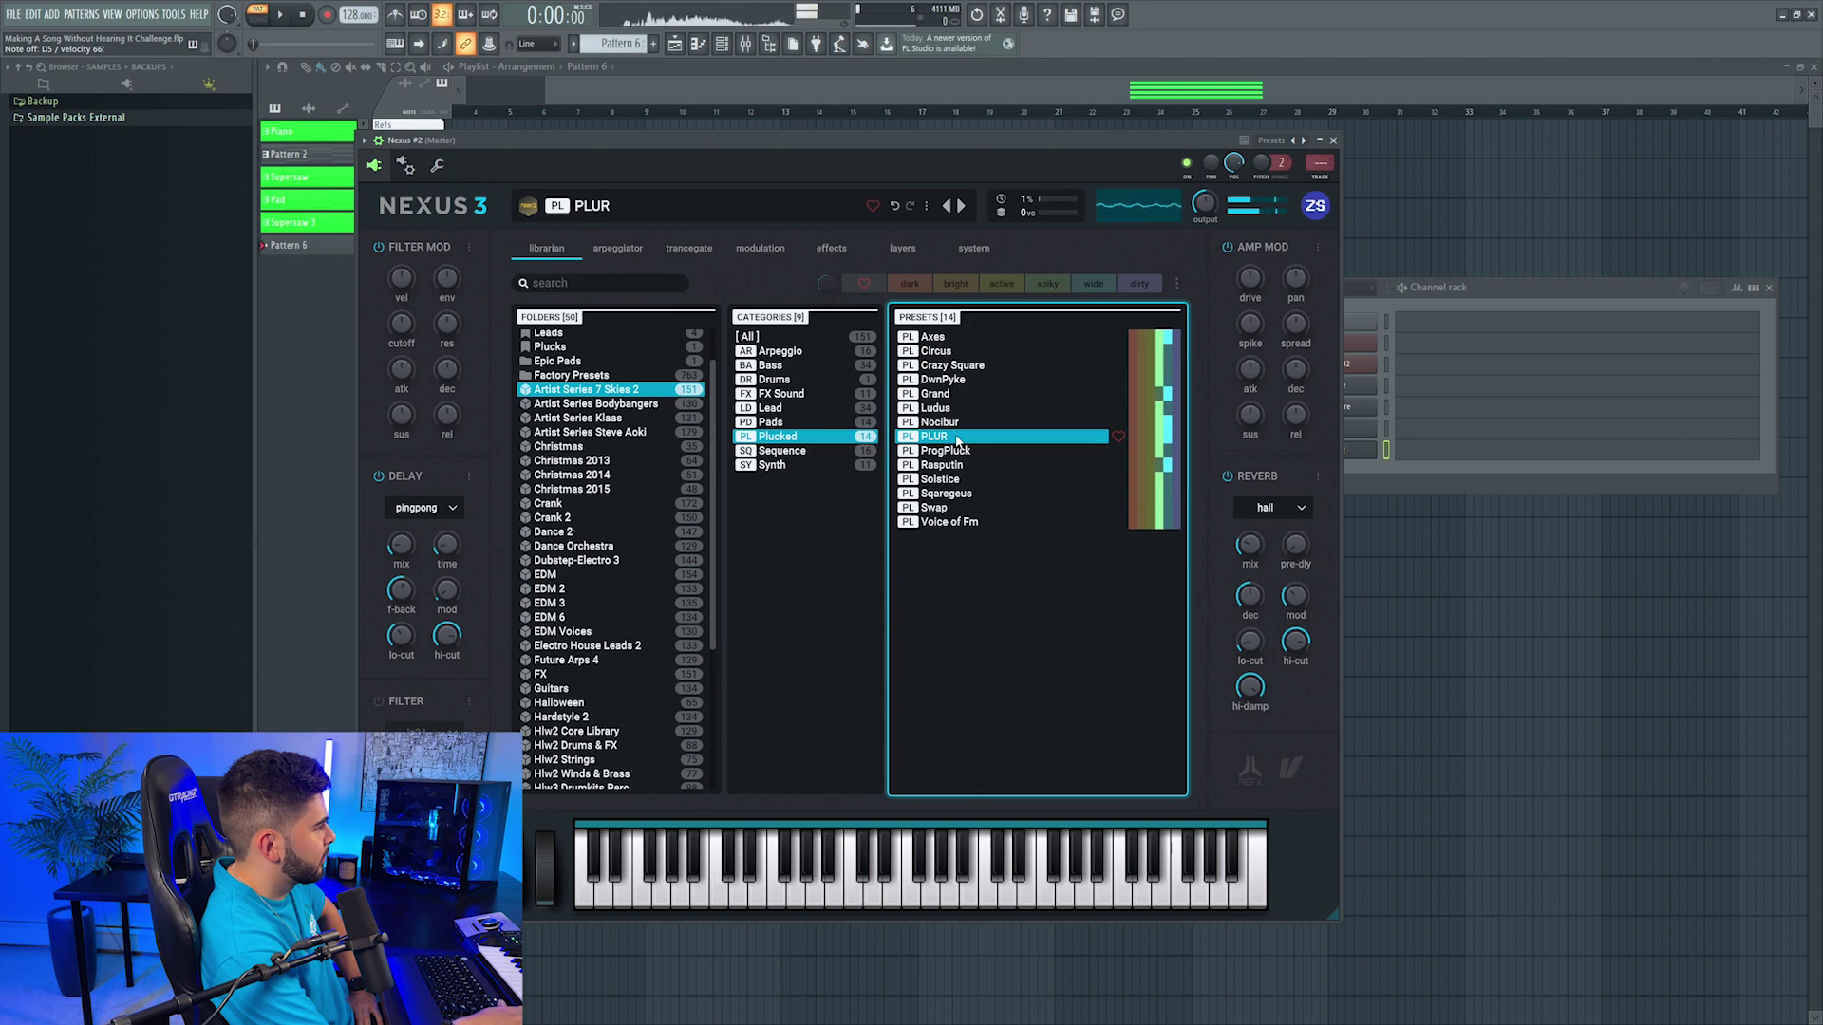
Step: Add a third Nexus channel to the channel rack
{"action": "key", "text": "F6"}
{"action": "left_click", "coordinate": [1327, 492]}
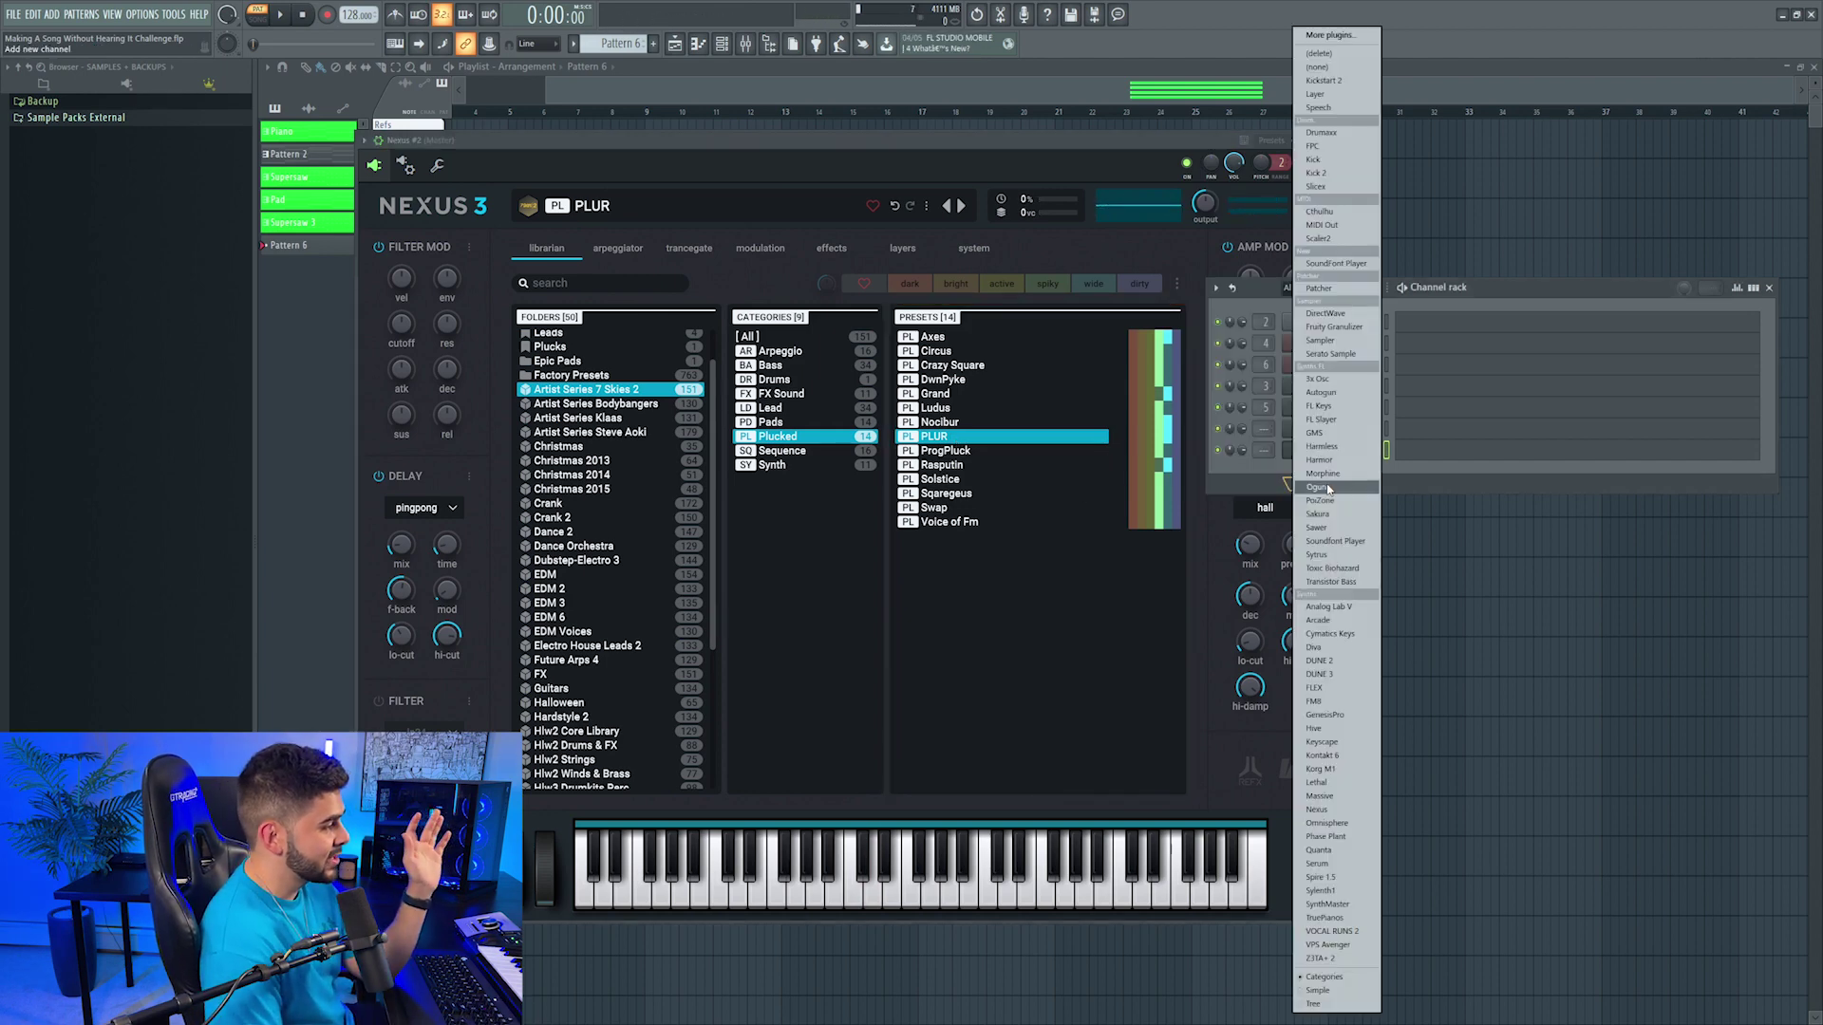
{"action": "left_click", "coordinate": [1318, 809]}
{"action": "left_click_drag", "start_coordinate": [824, 190], "coordinate": [883, 133]}
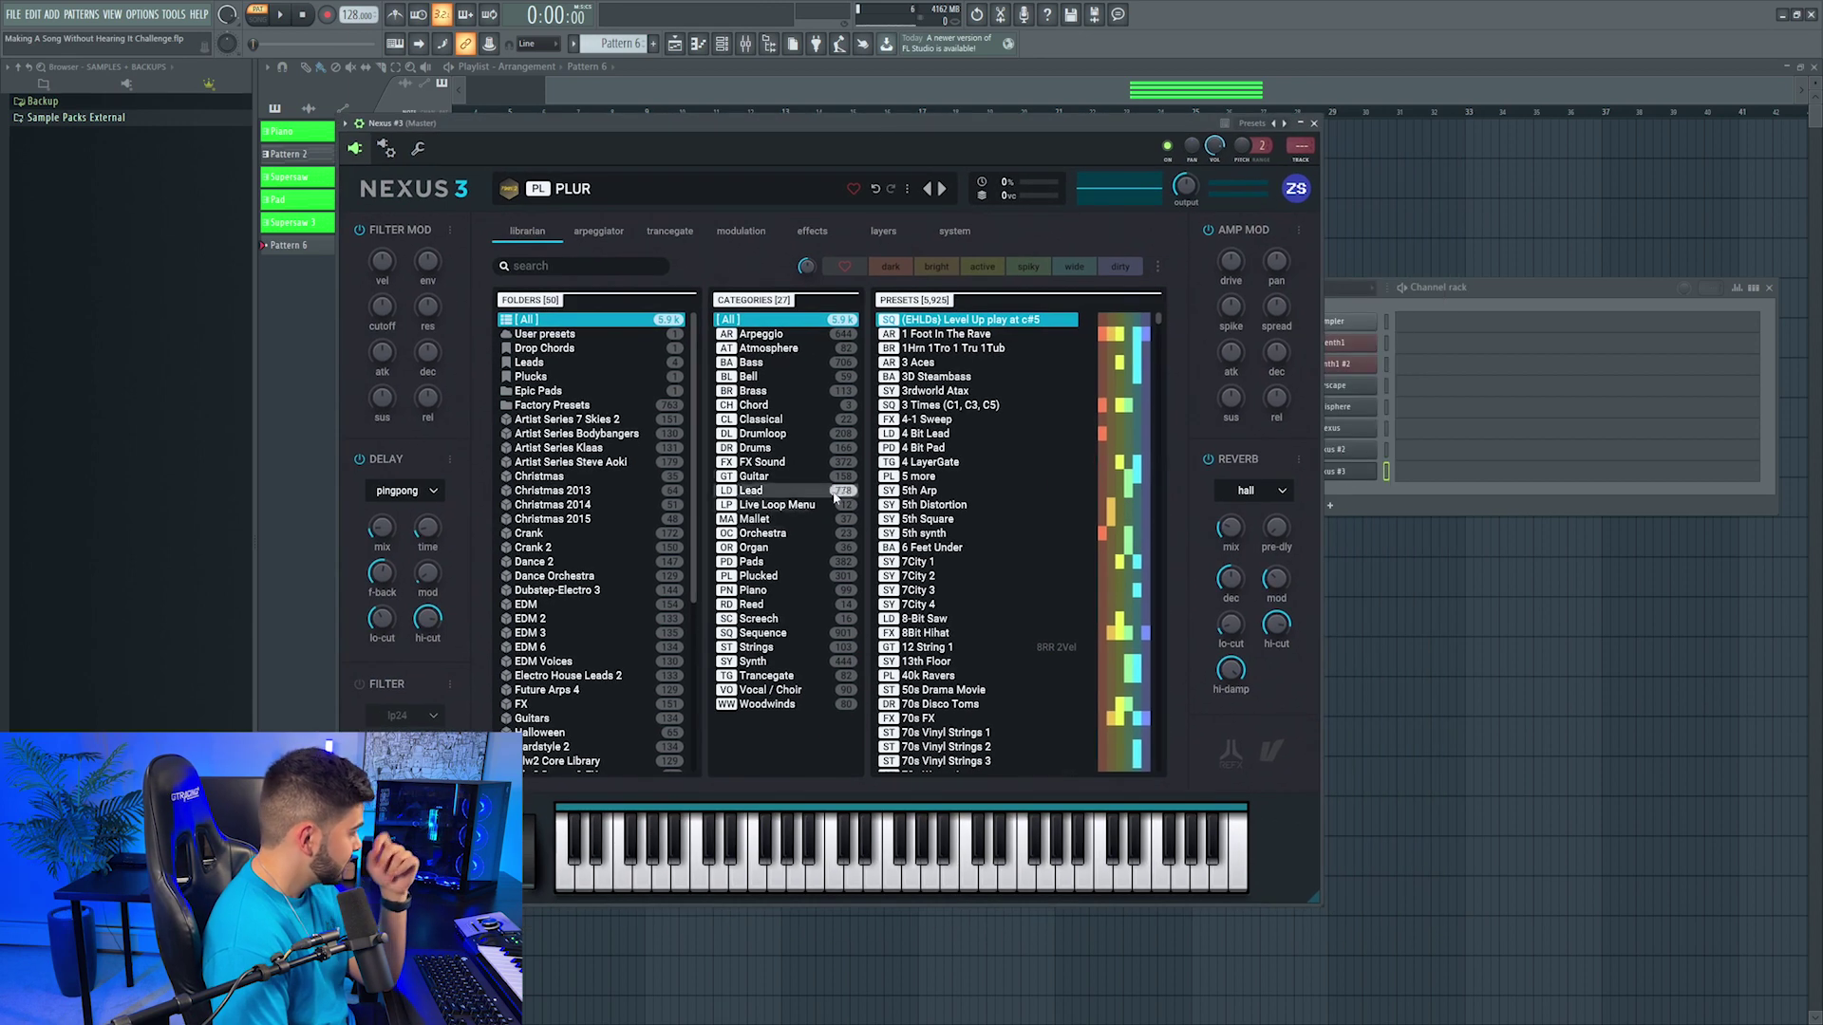
Step: In Nexus #3, load the mallet preset Glass Harmonium and switch to a new empty pattern
{"action": "left_click", "coordinate": [779, 519]}
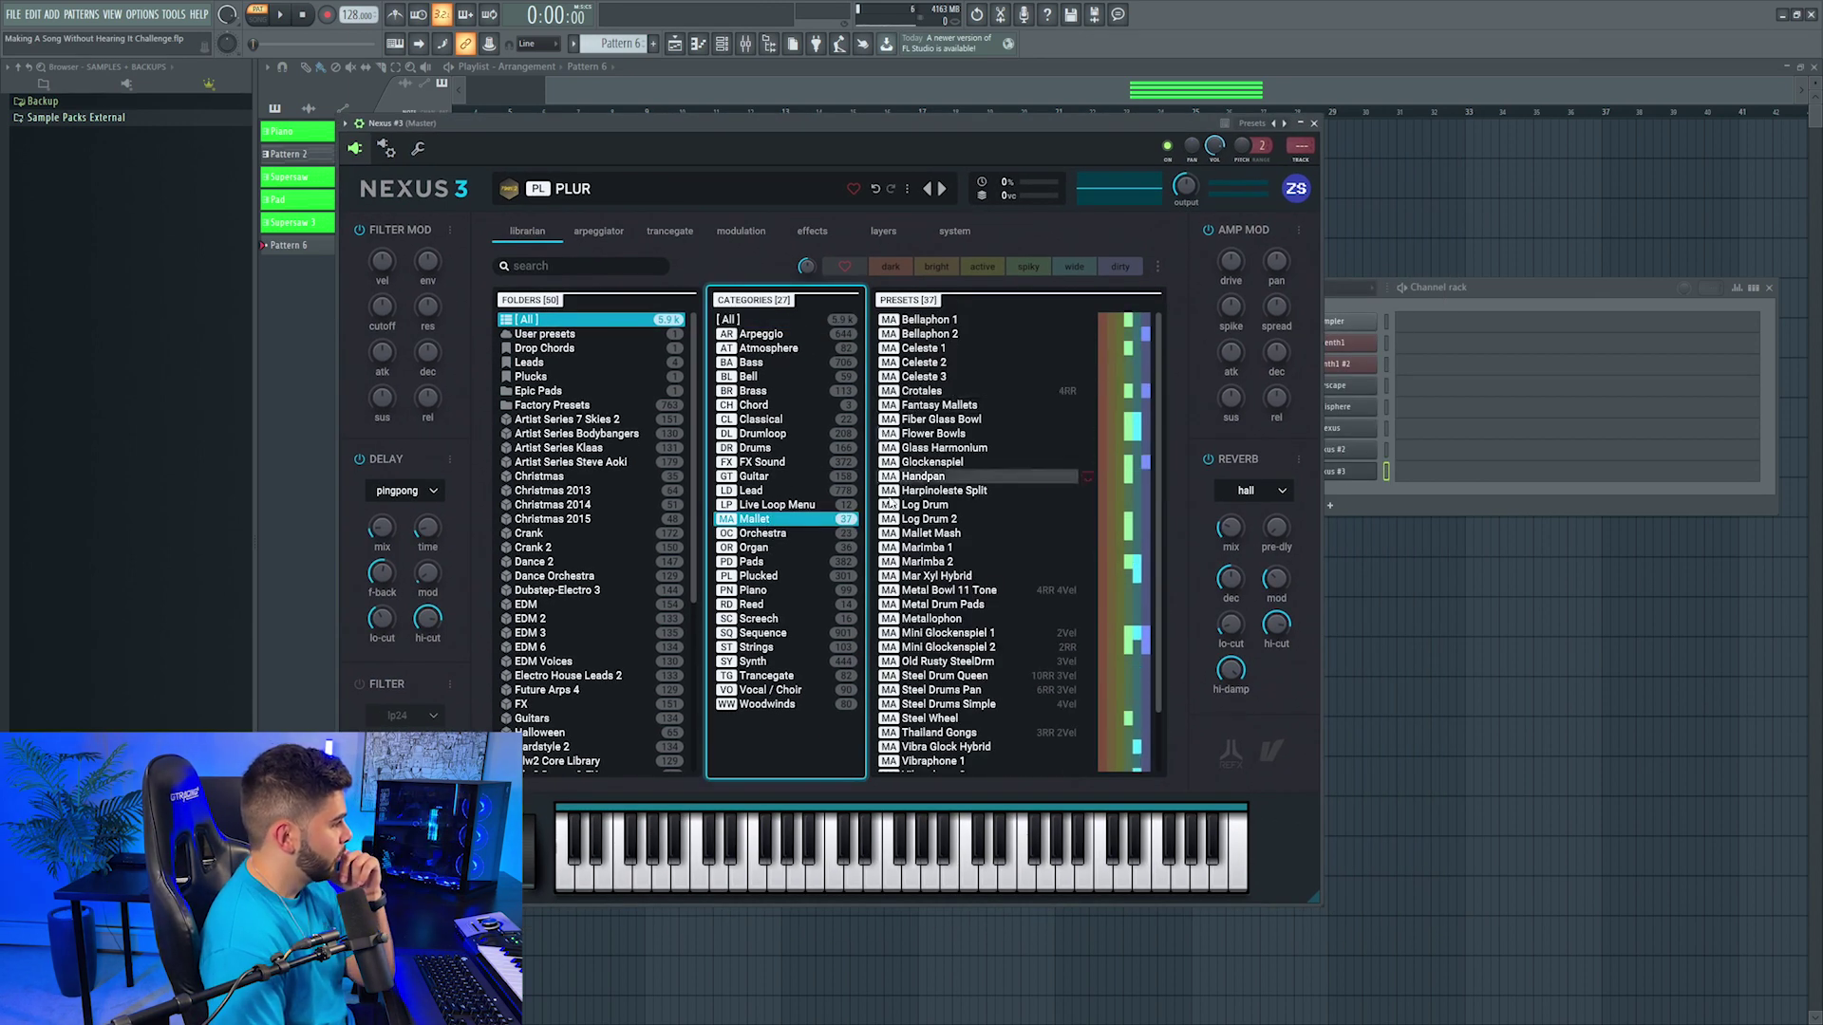
{"action": "left_click", "coordinate": [984, 448]}
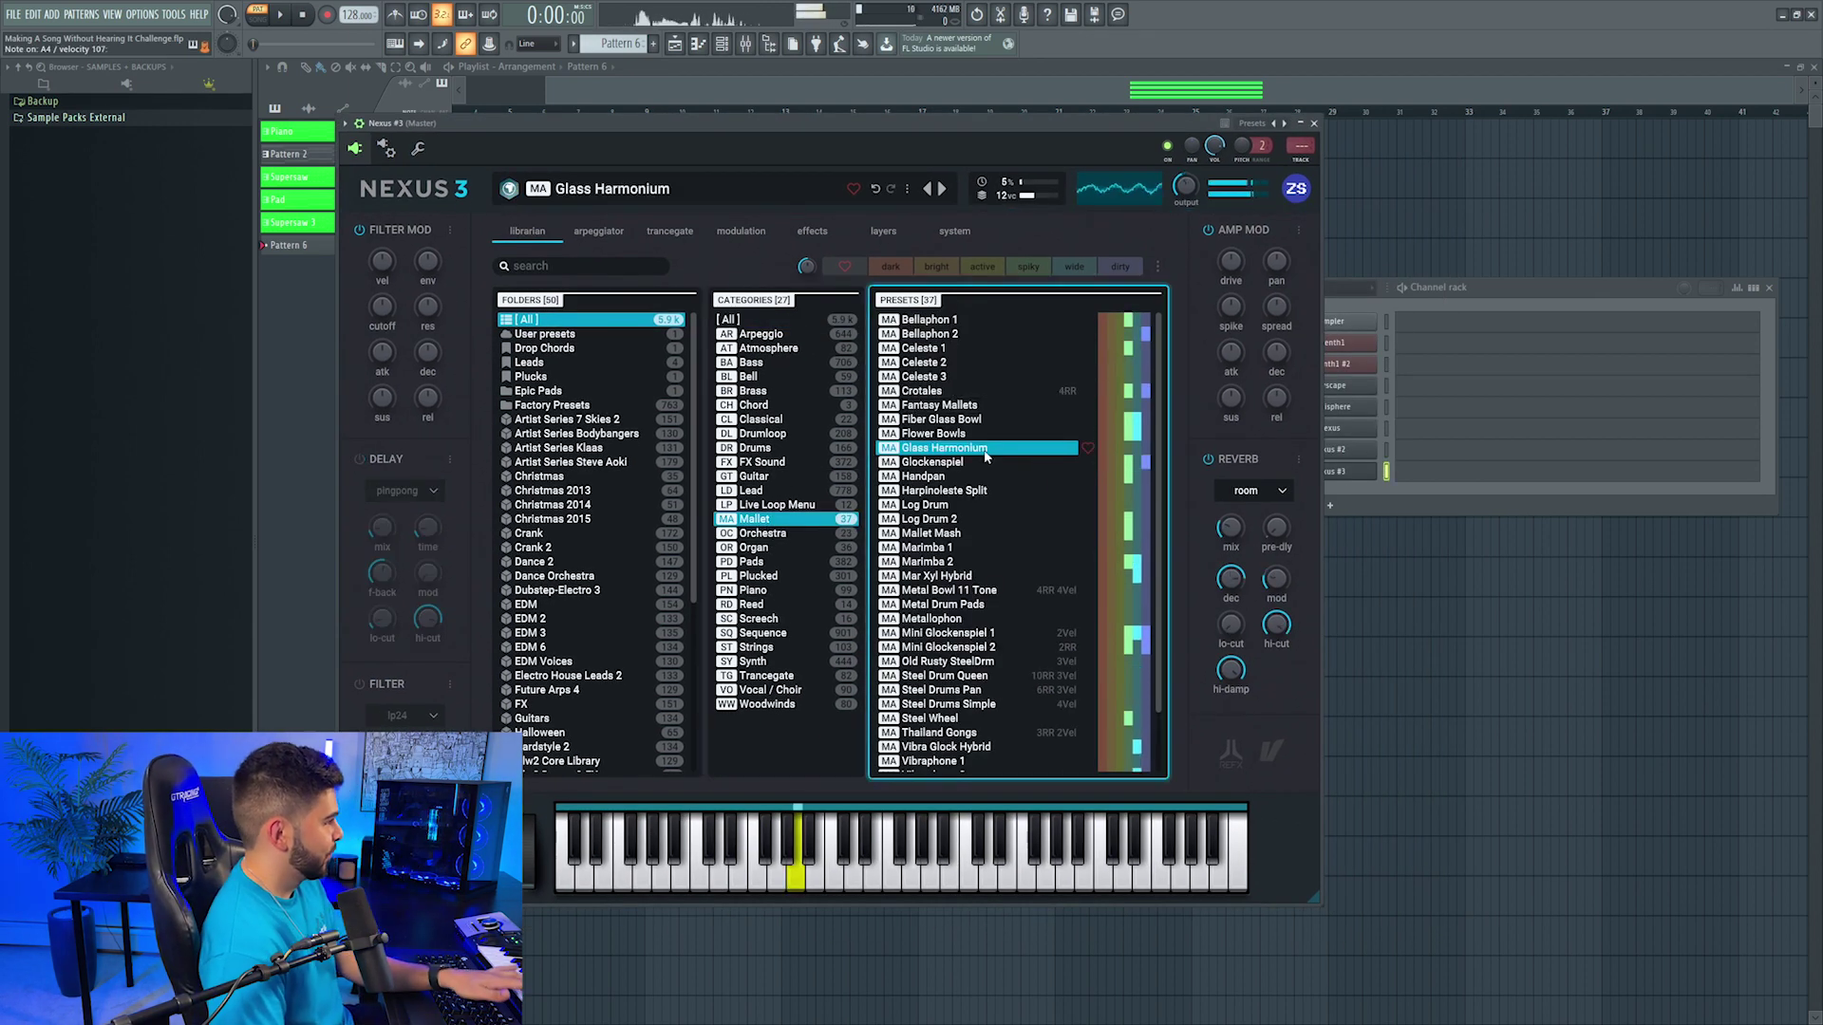
{"action": "key", "text": "F4"}
{"action": "left_click", "coordinate": [1511, 296]}
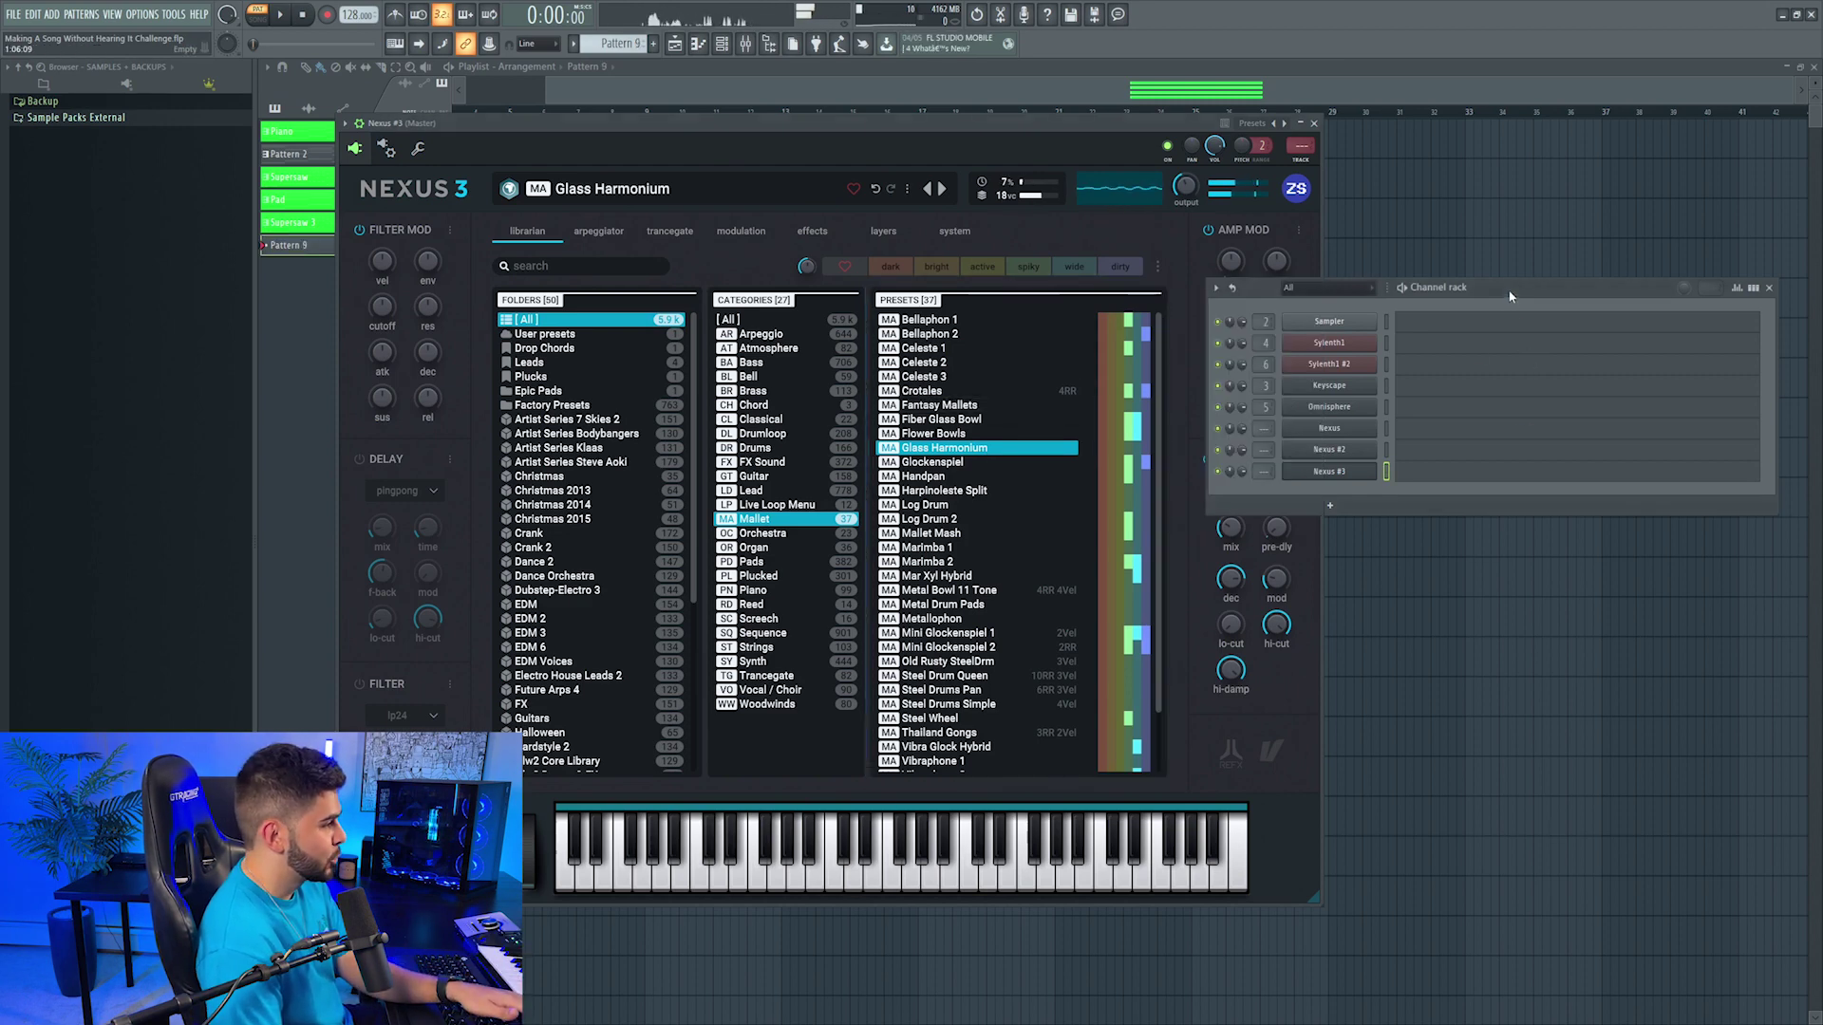
Step: Clone the Nexus #3 channel and load the lead preset Bounce Lead 2 in the copy
{"action": "right_click", "coordinate": [1358, 469]}
{"action": "left_click", "coordinate": [1424, 595]}
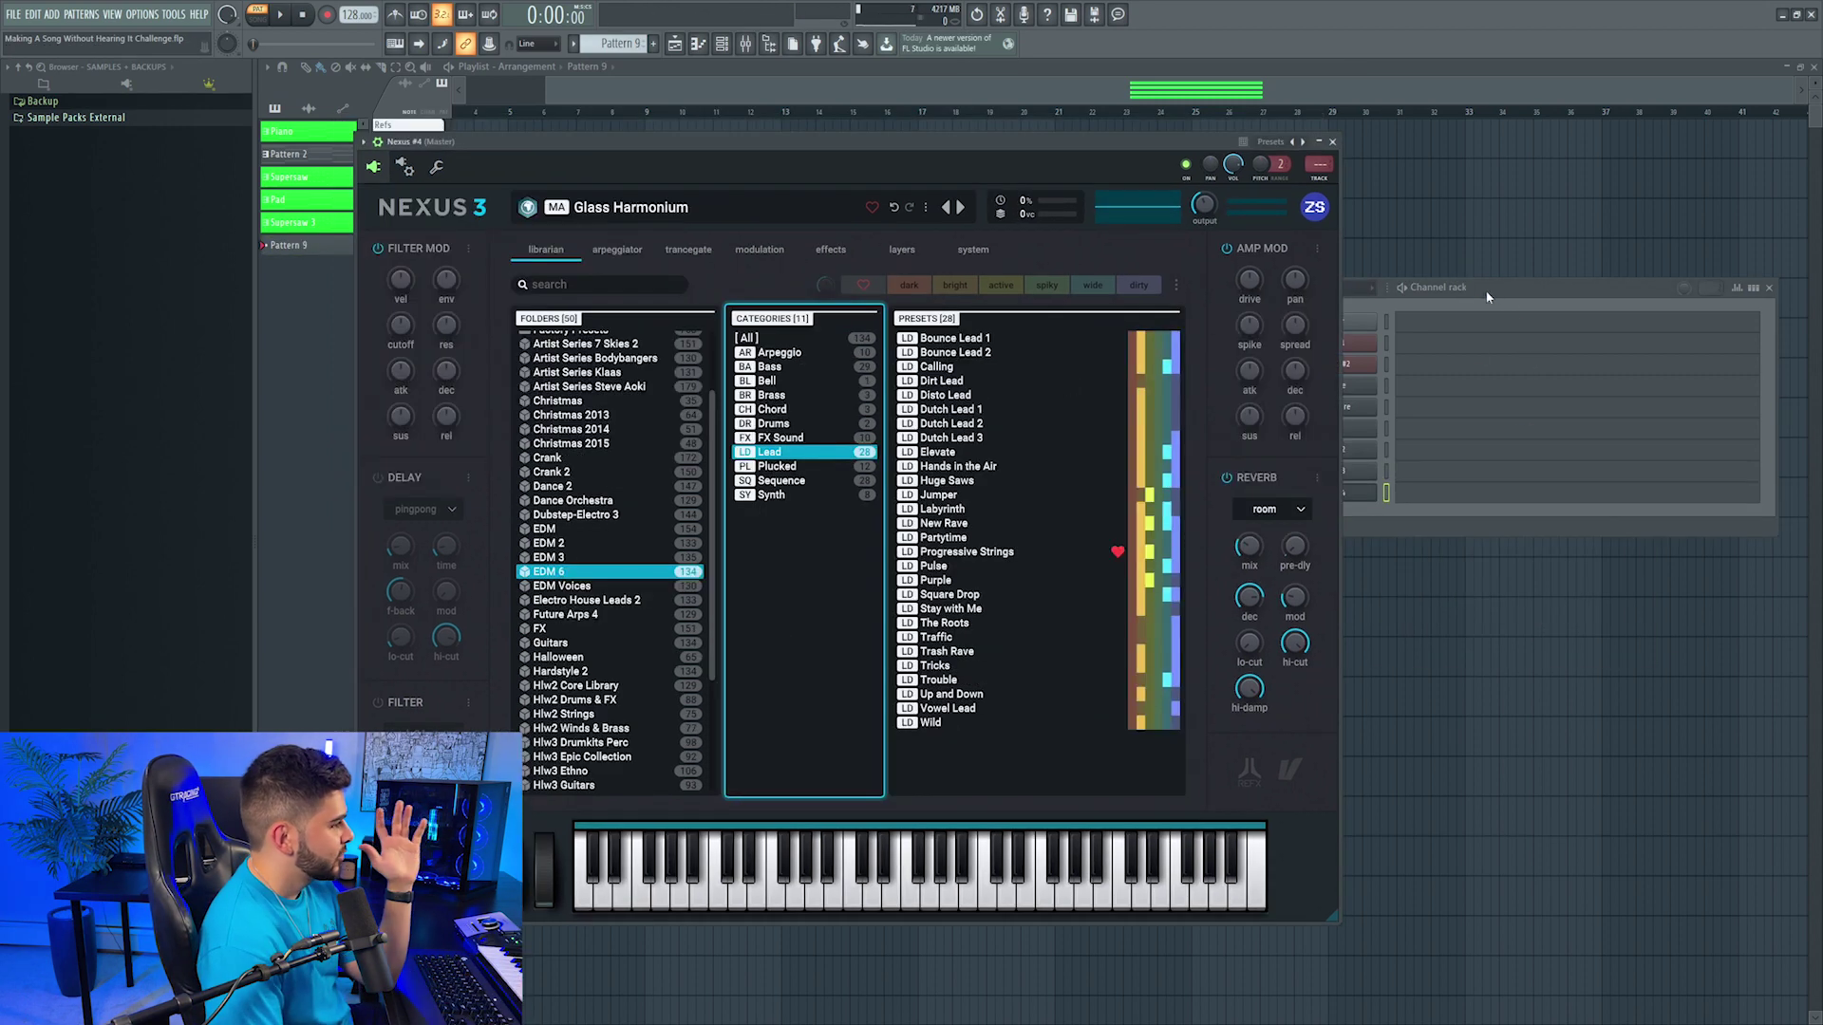
{"action": "mouse_move", "coordinate": [1487, 297]}
{"action": "left_mouse_down"}
{"action": "mouse_move", "coordinate": [1557, 279]}
{"action": "mouse_move", "coordinate": [1454, 283]}
{"action": "left_mouse_up"}
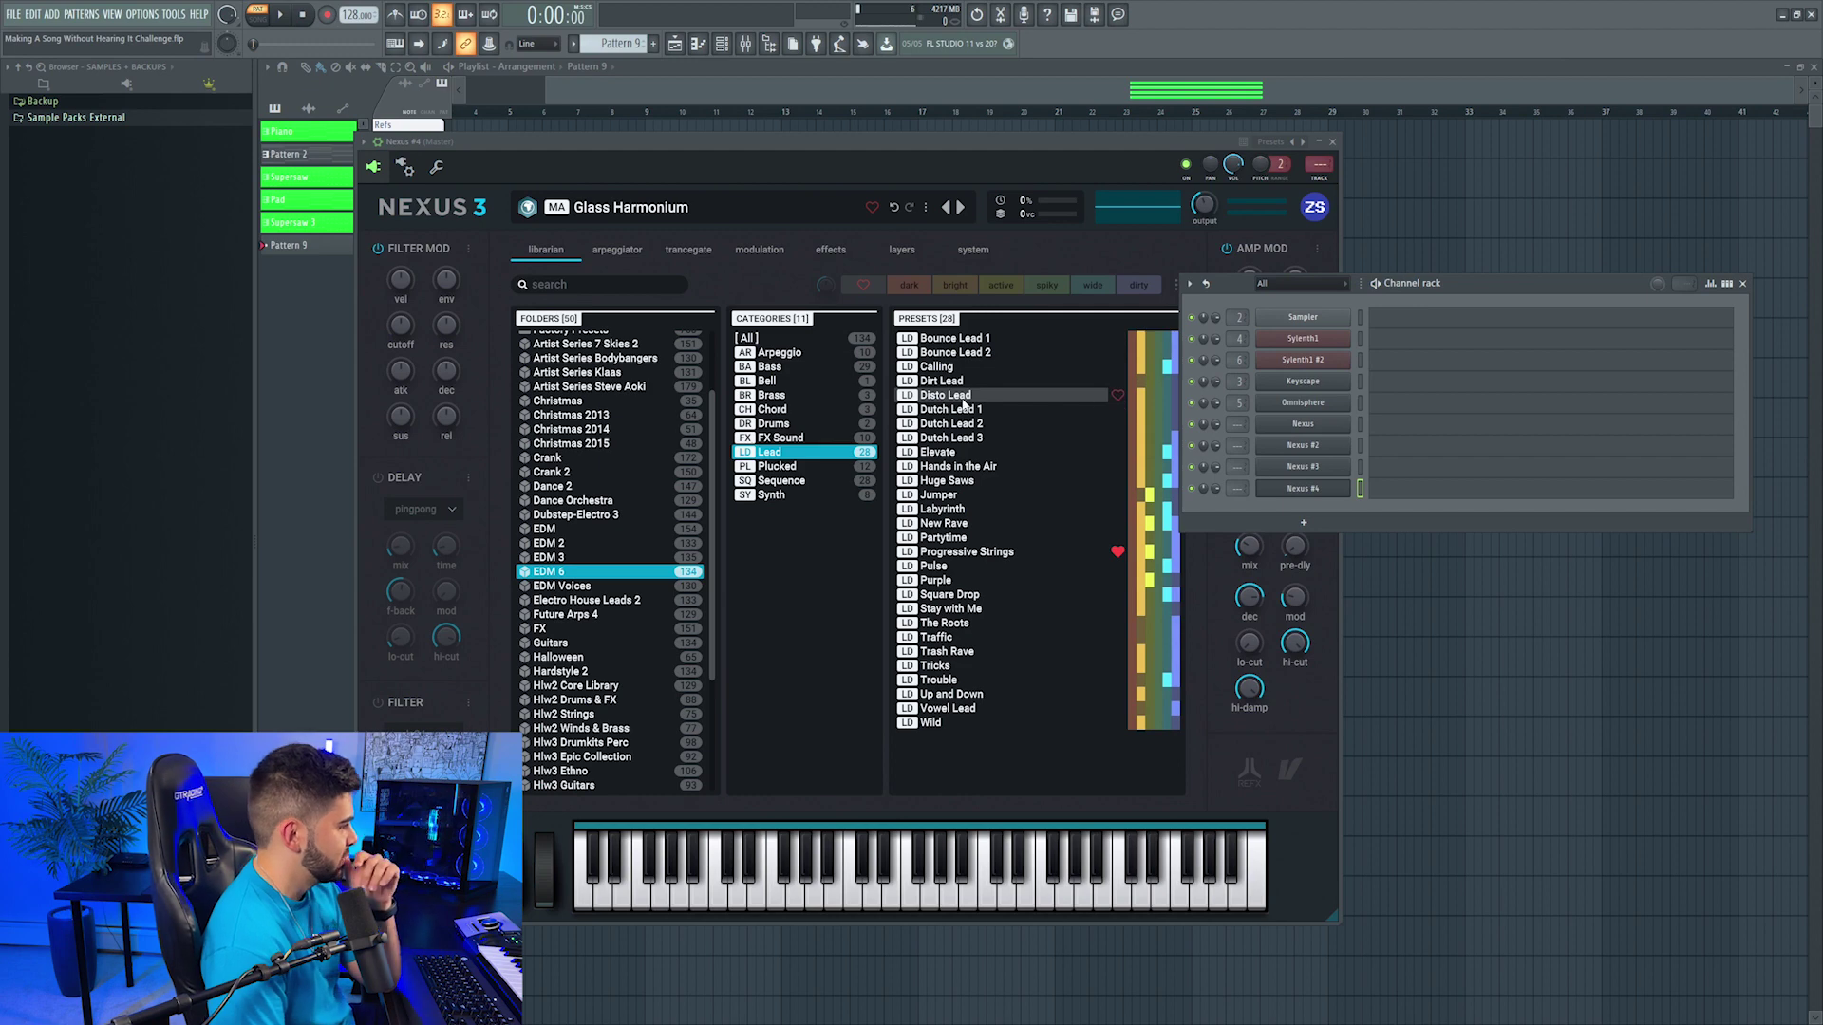
{"action": "left_click", "coordinate": [997, 352]}
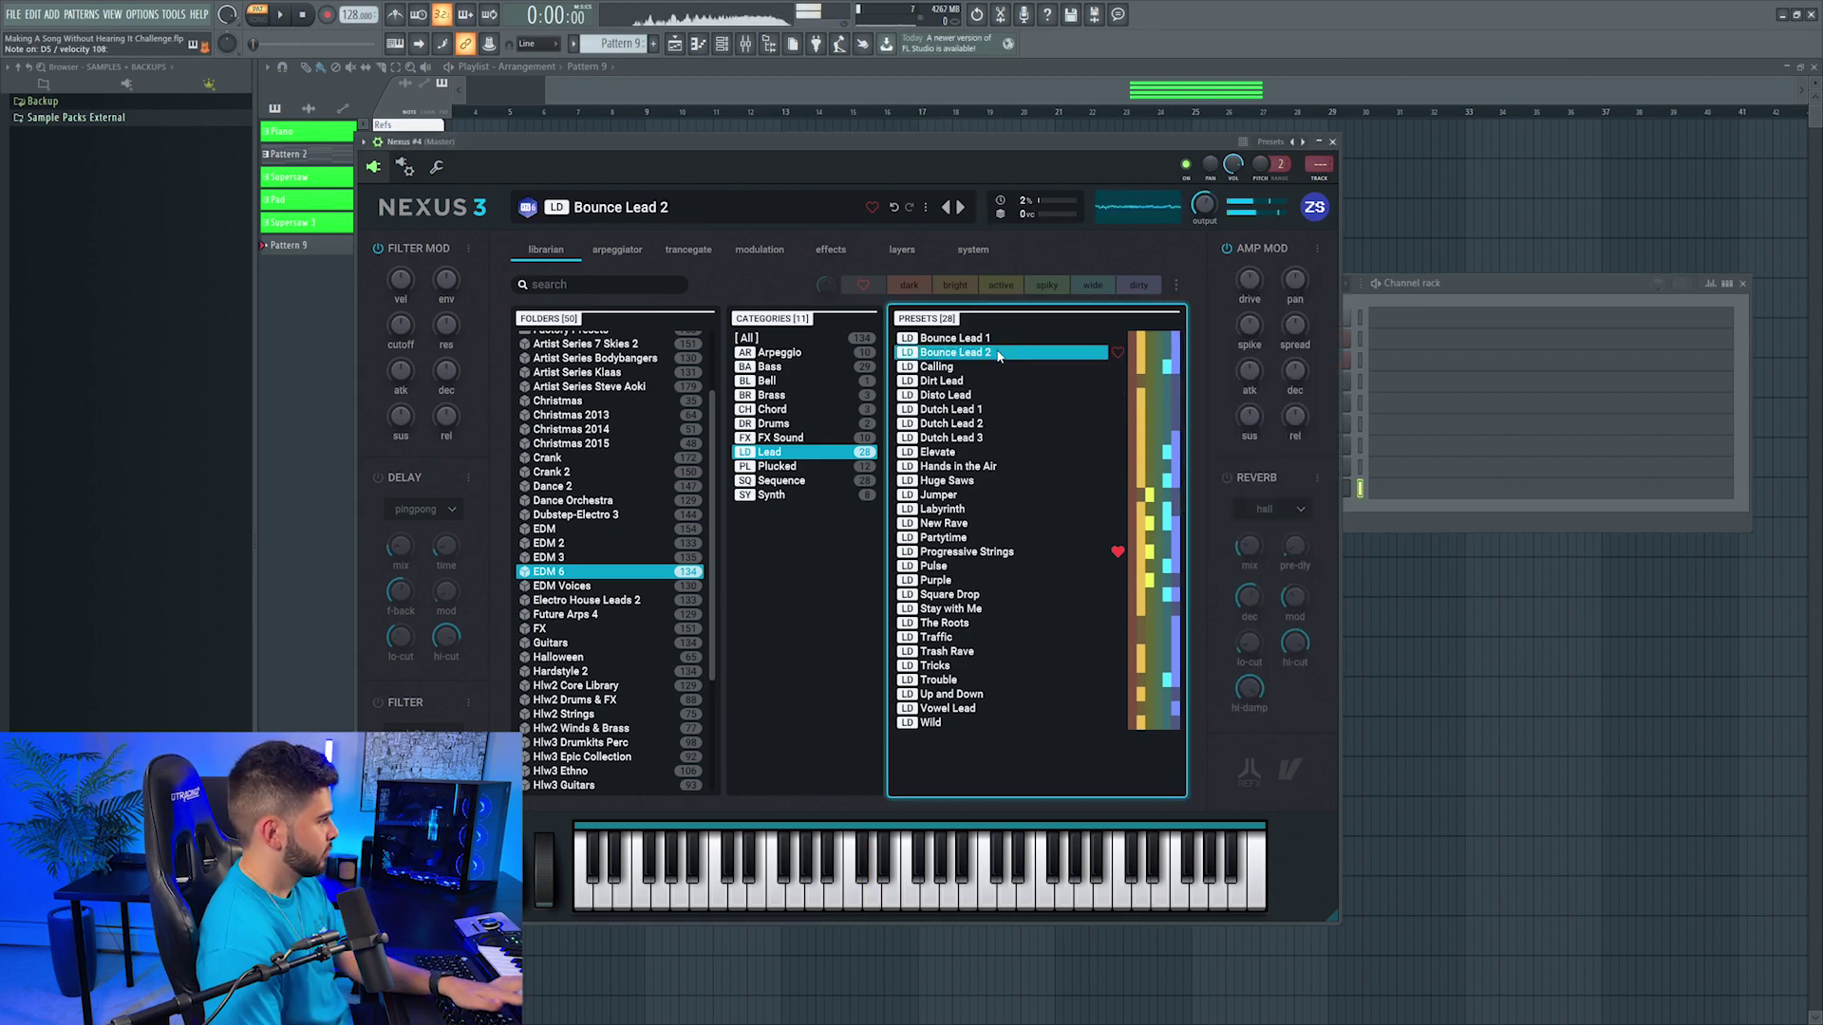
Step: Clone the Nexus #4 channel to get another lead layer
{"action": "left_click", "coordinate": [1495, 282]}
{"action": "right_click", "coordinate": [1320, 490]}
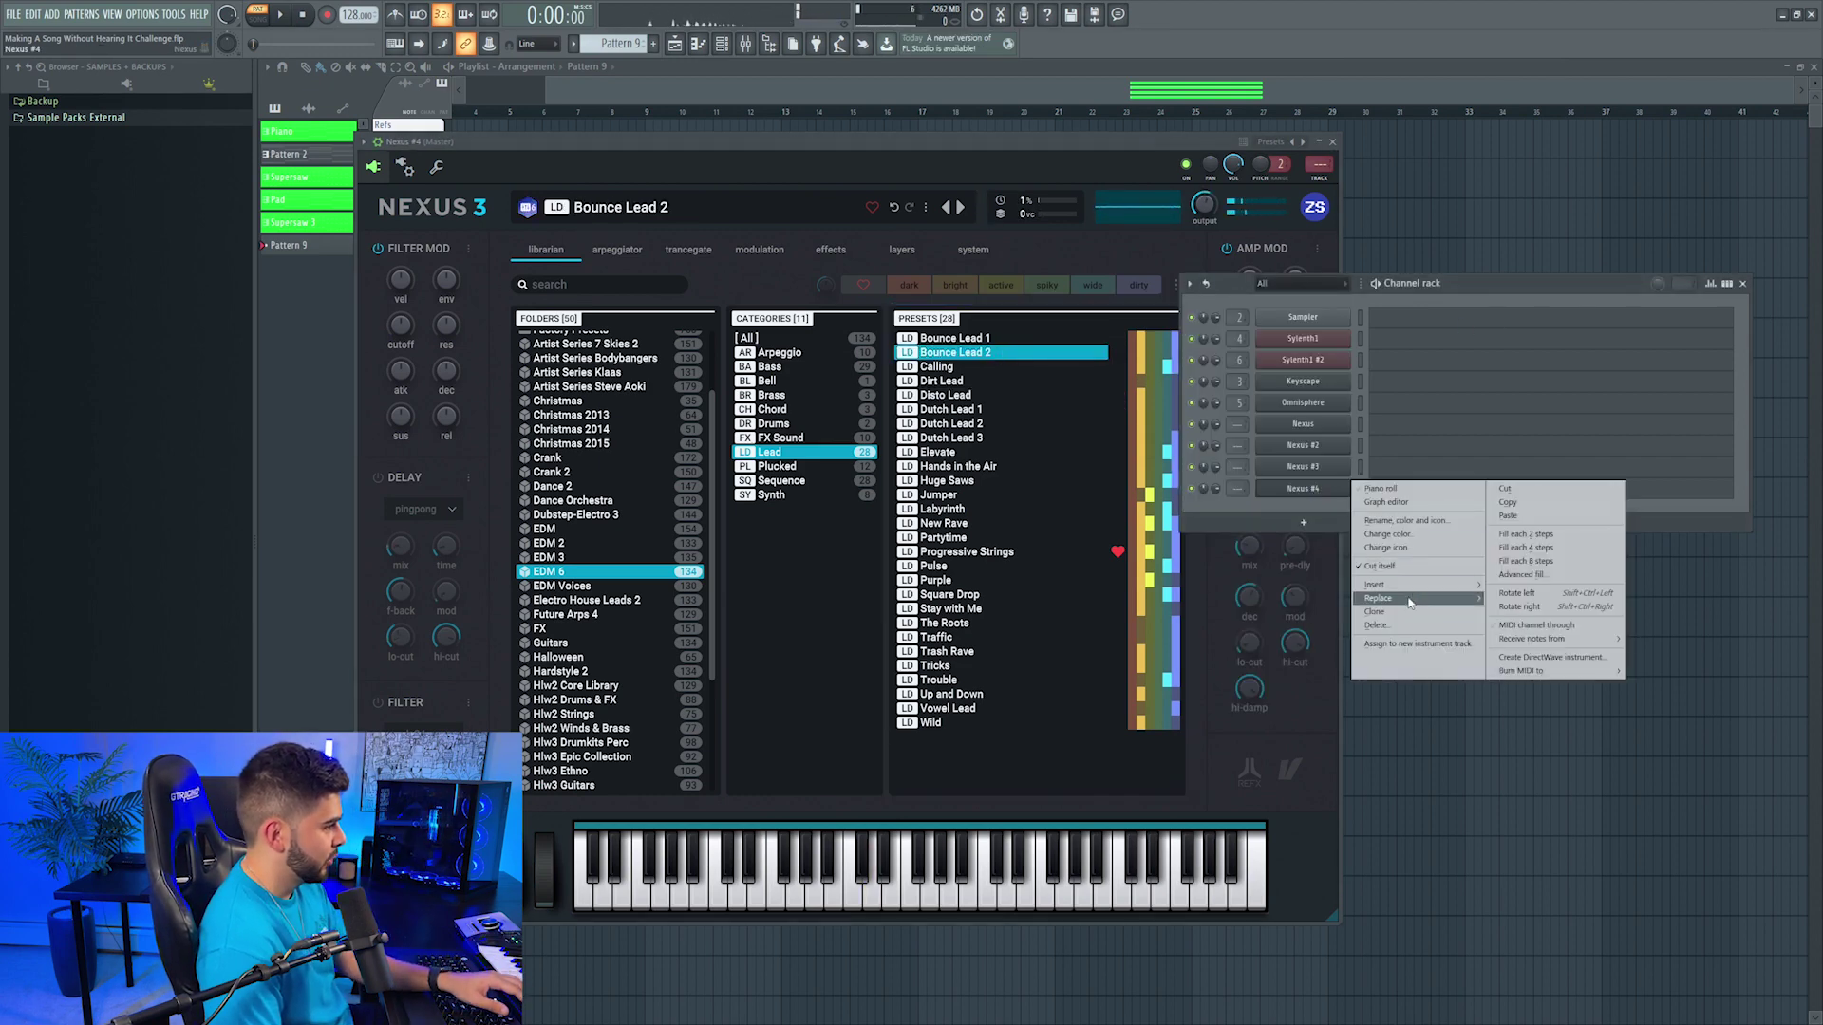
{"action": "left_click", "coordinate": [1376, 601]}
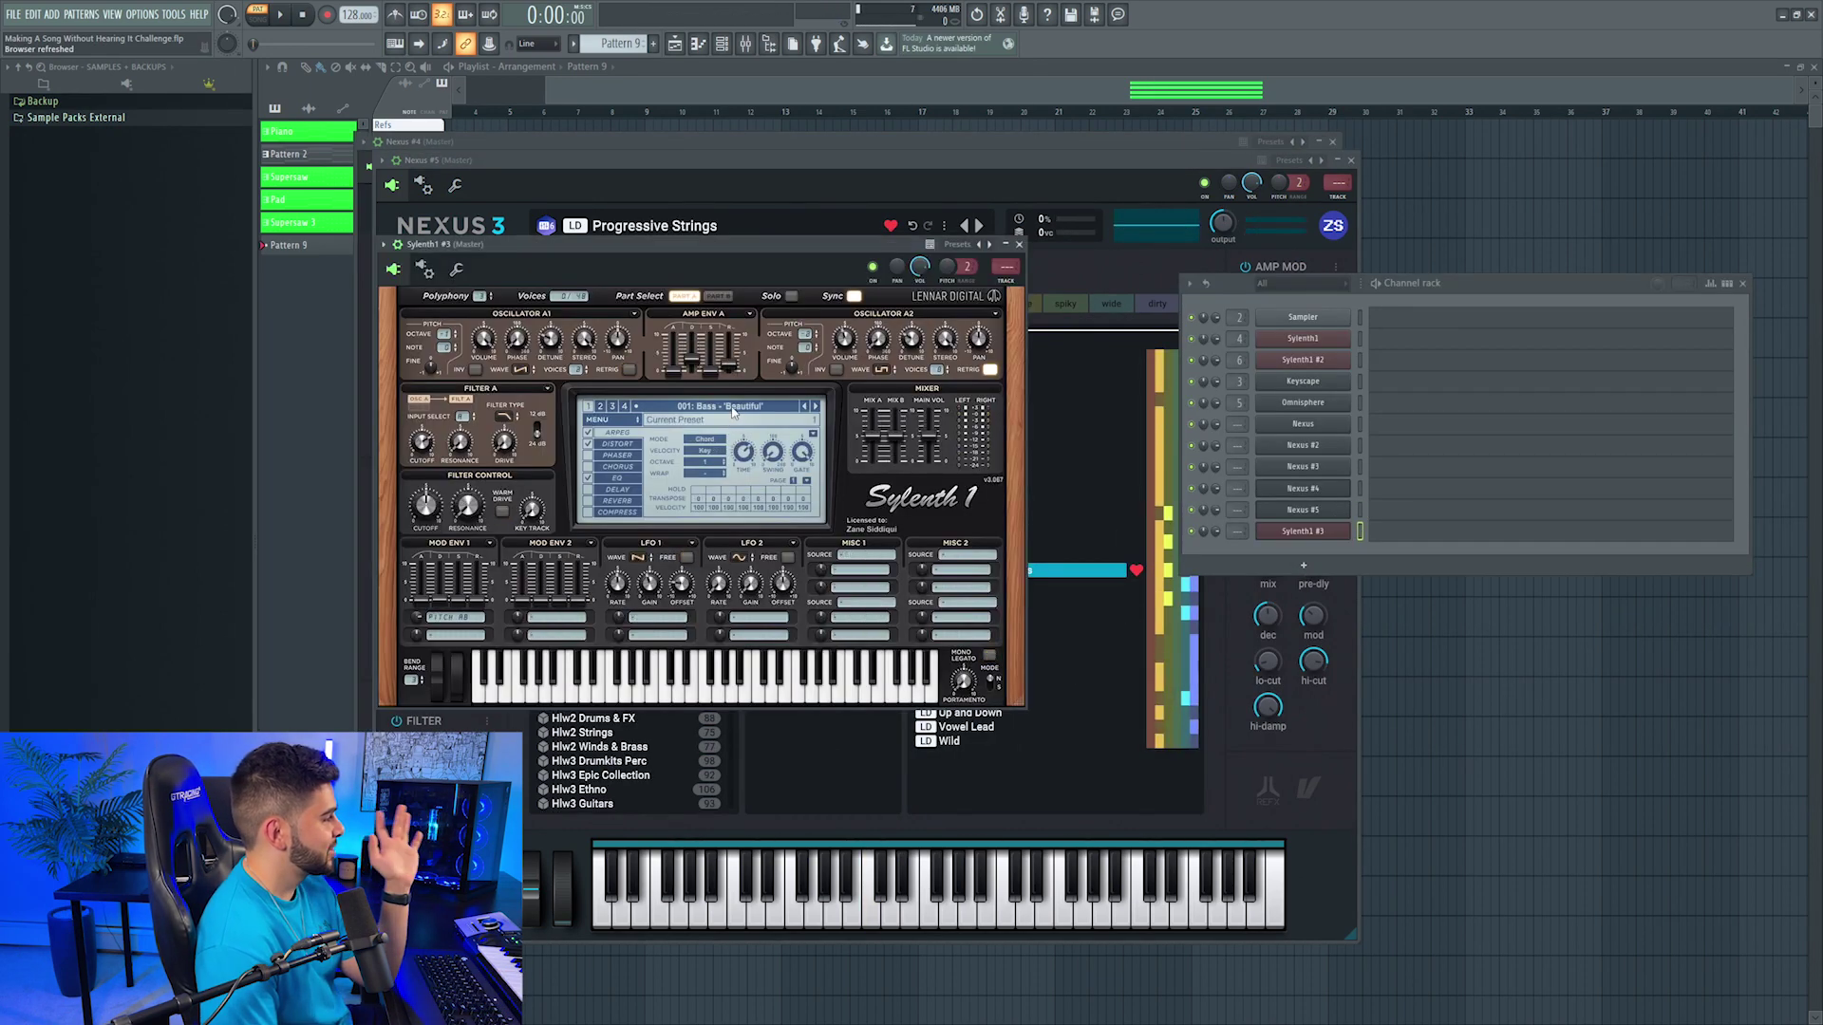
Step: In Sylenth1 #3, load lead preset 036 and go on to the next preset
{"action": "left_click", "coordinate": [734, 410]}
{"action": "left_click", "coordinate": [1013, 591]}
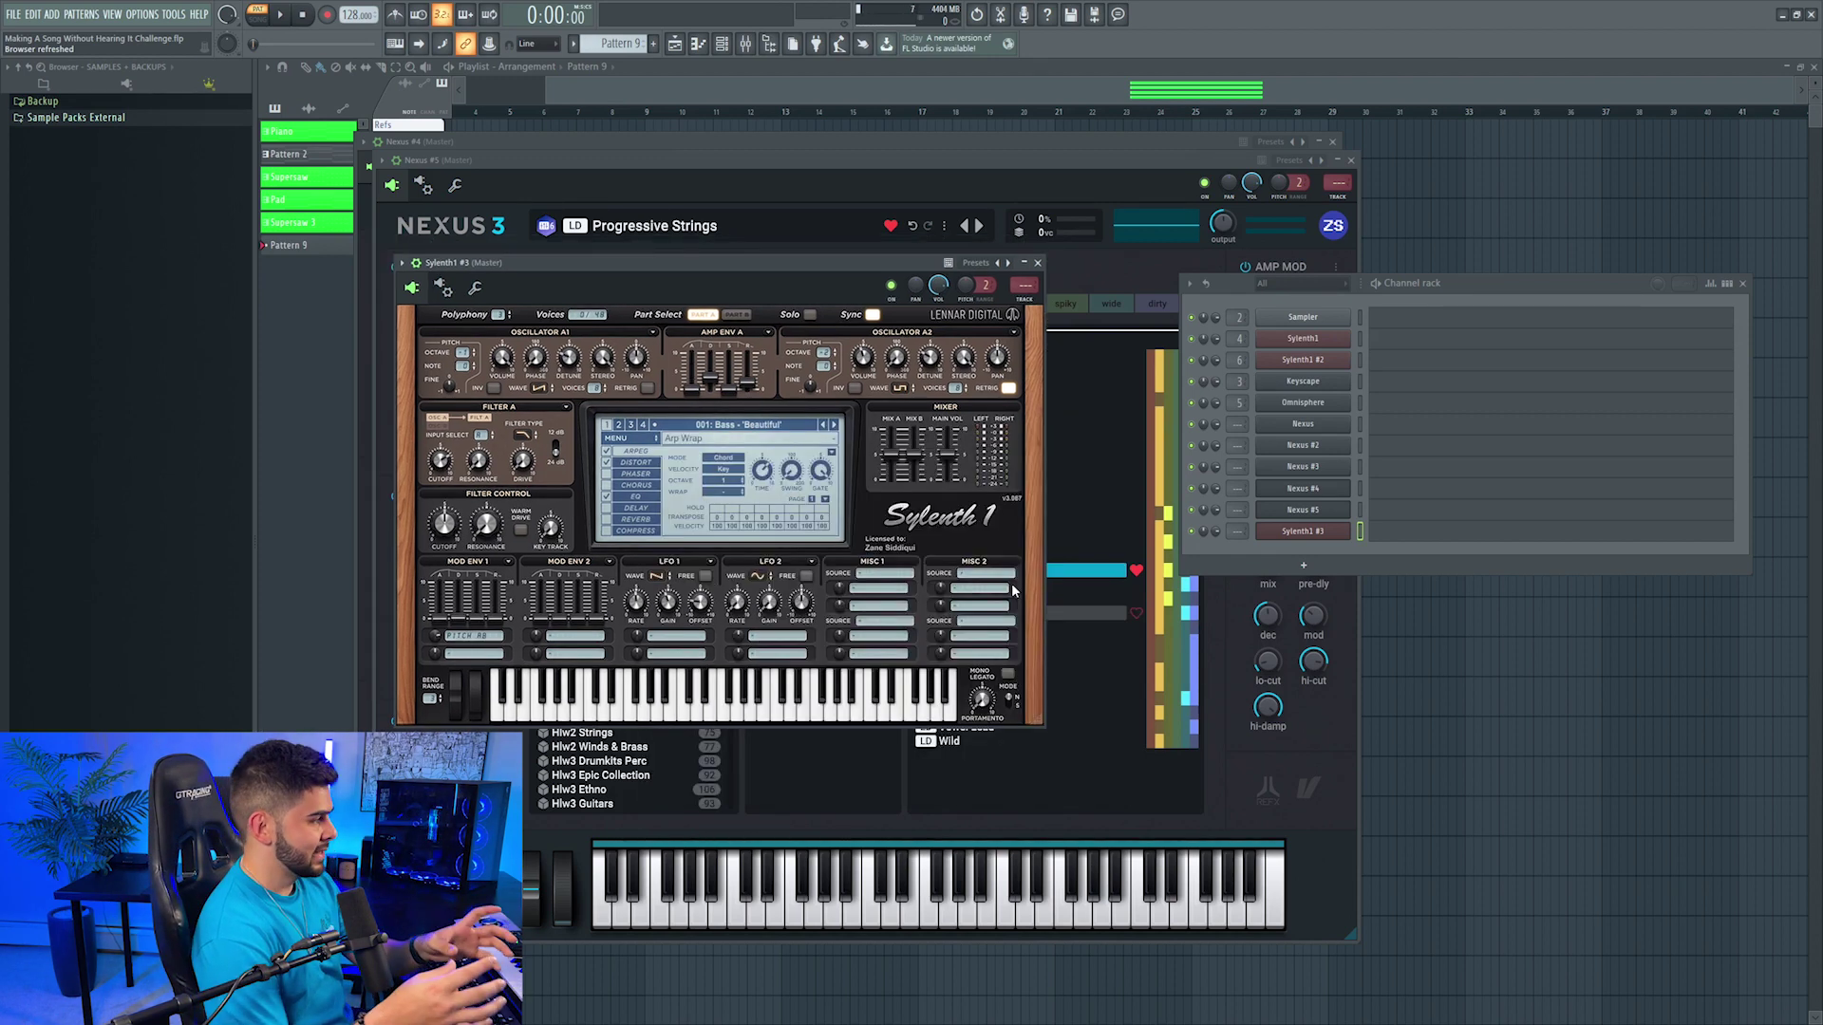
{"action": "left_click", "coordinate": [769, 430]}
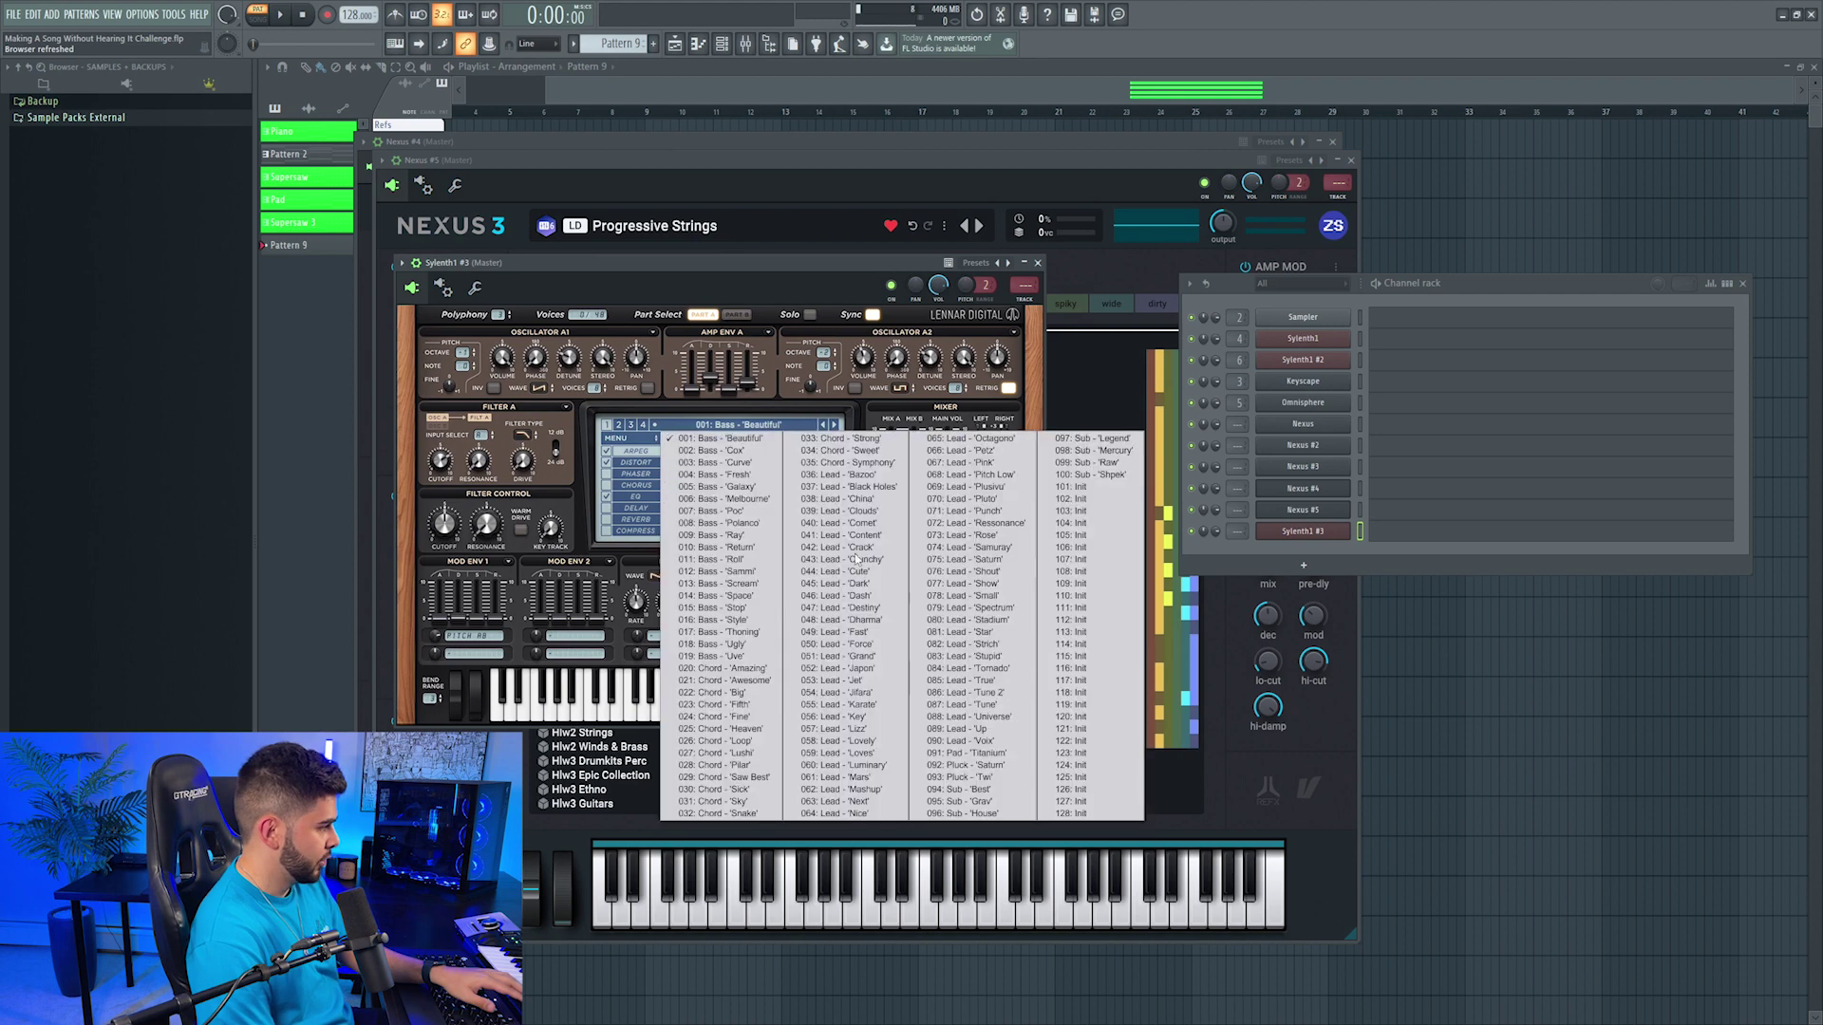
{"action": "left_click", "coordinate": [835, 468]}
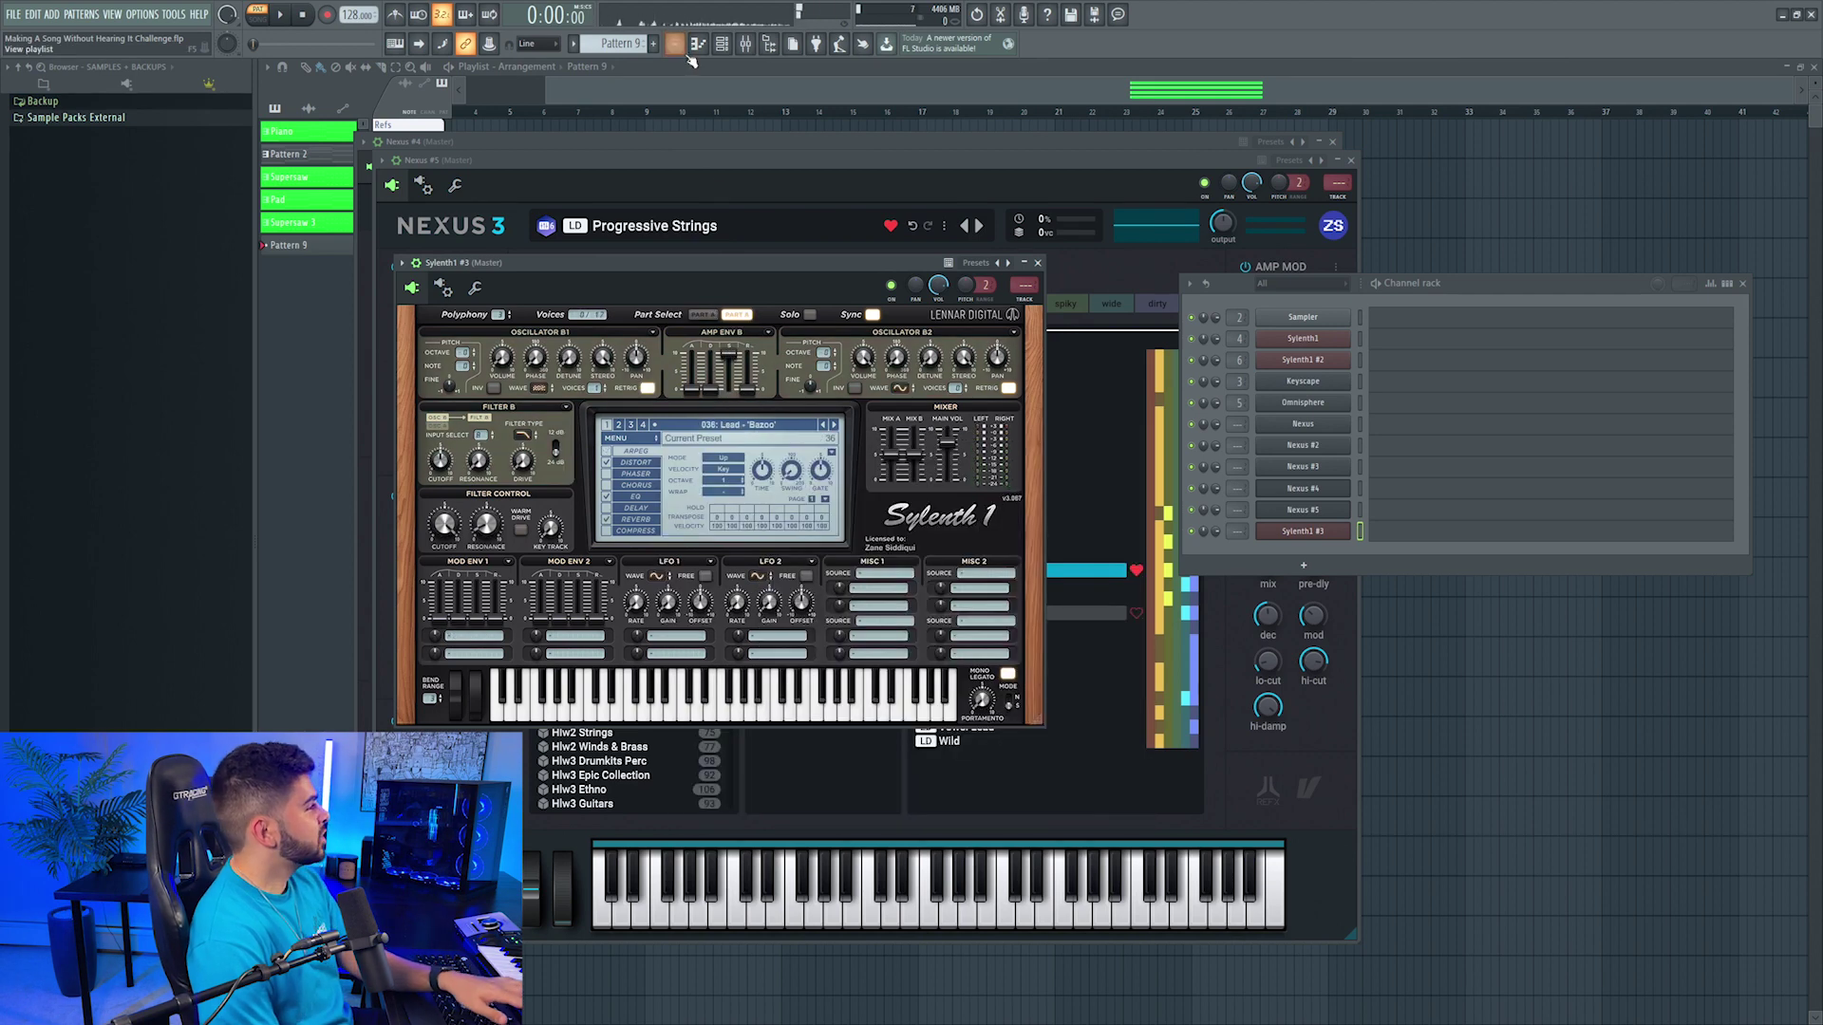
{"action": "left_click", "coordinate": [834, 426]}
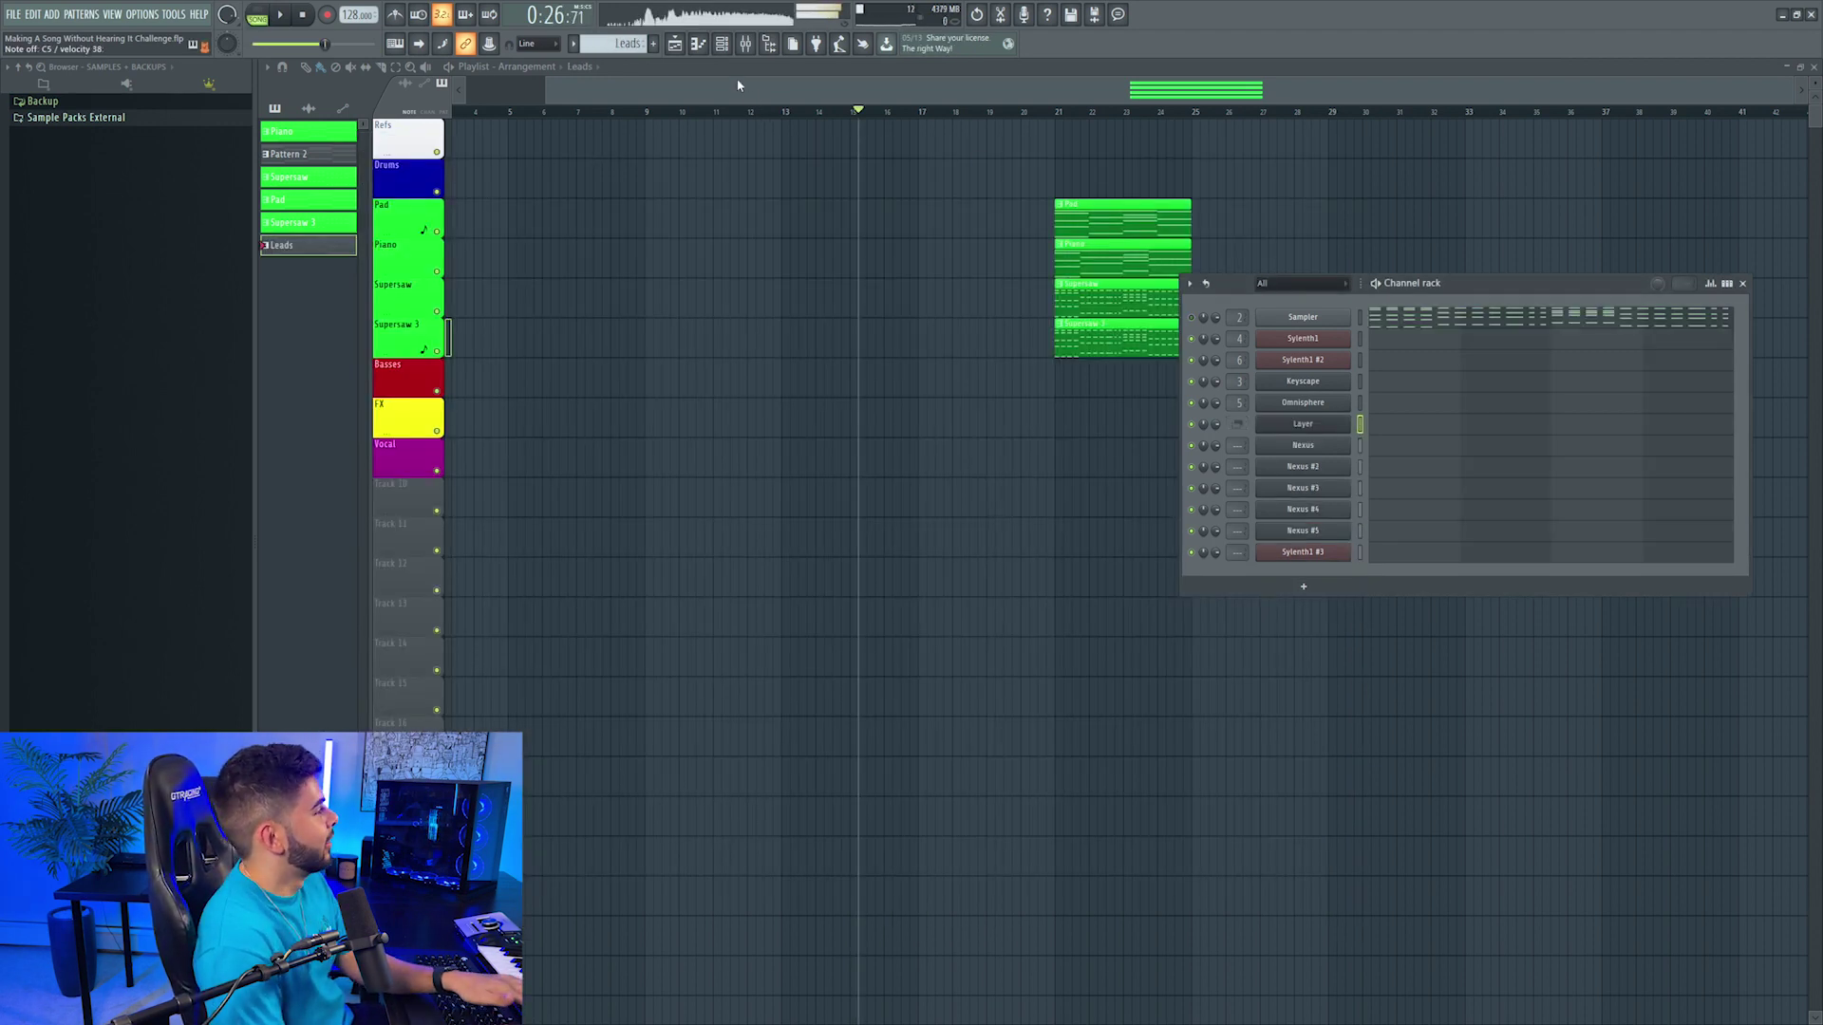
Step: Add FabFilter Pro-Q 3 to the Nexus mixer track with a low cut at about 115 Hz and slight dips in the low mids and near 4 kHz
{"action": "left_click", "coordinate": [747, 45]}
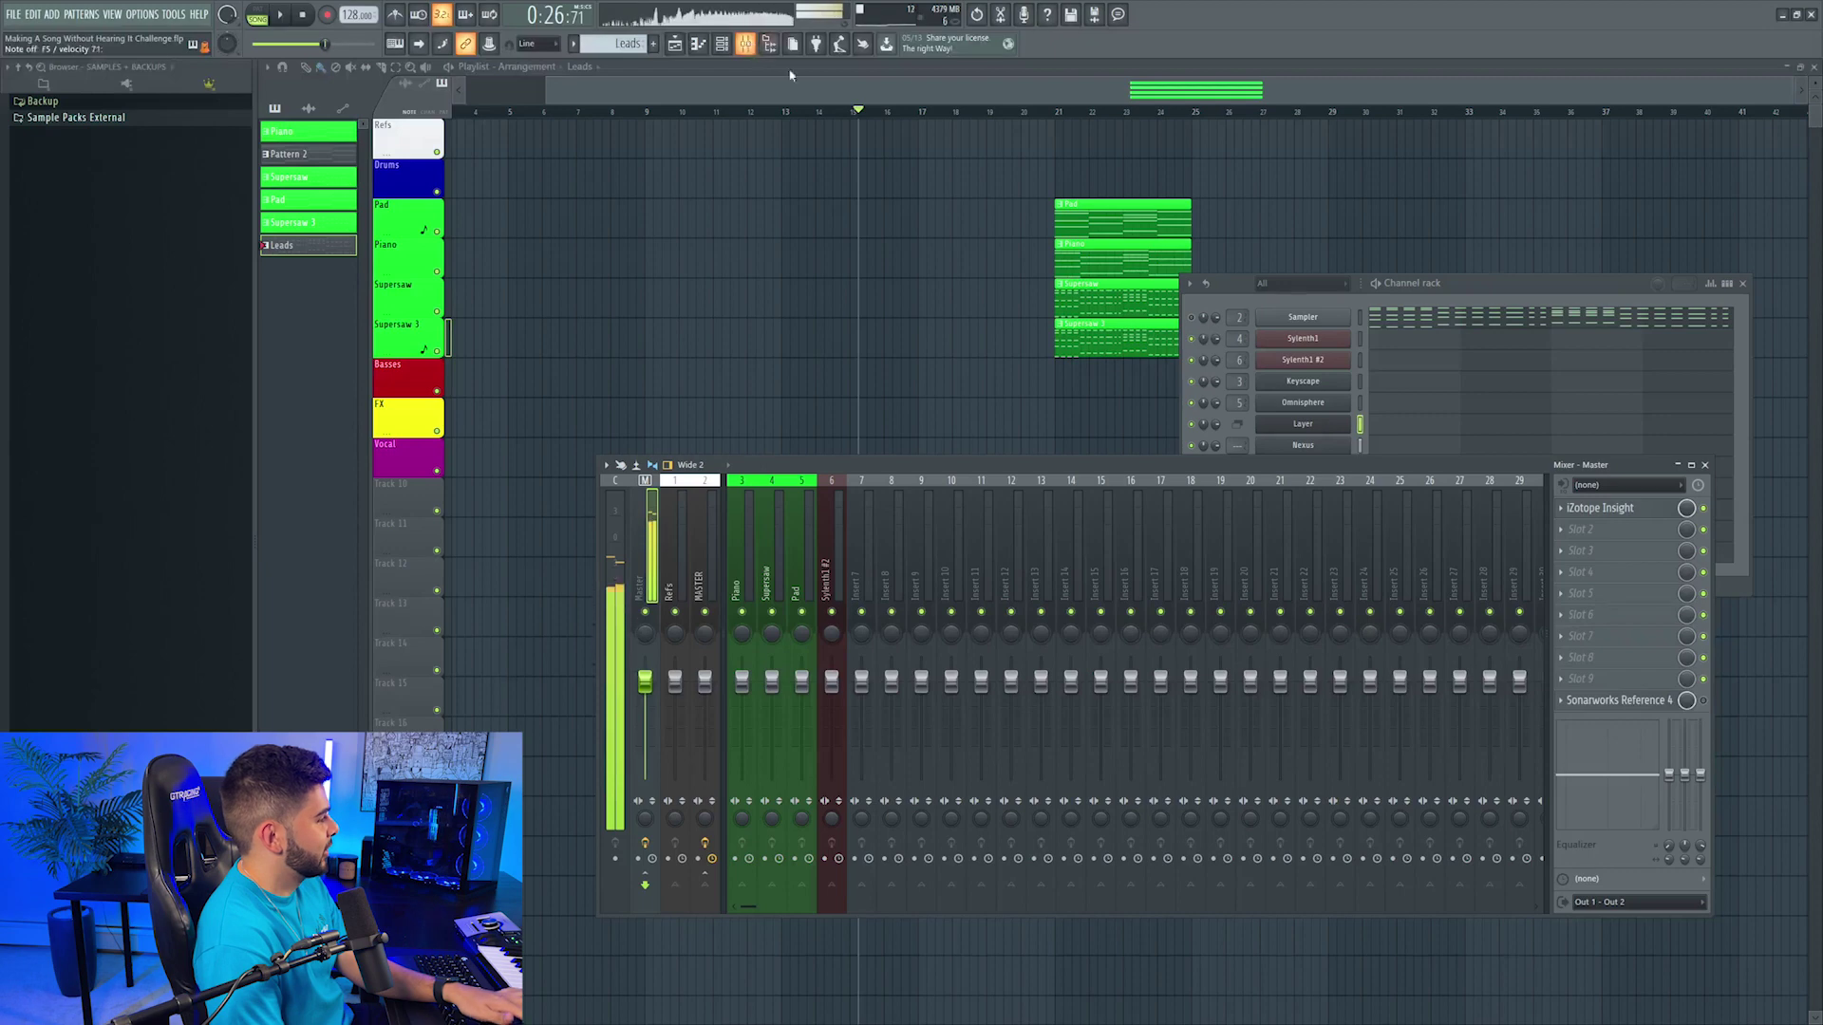
{"action": "right_click", "coordinate": [861, 481]}
{"action": "mouse_move", "coordinate": [949, 643]}
{"action": "left_click", "coordinate": [1139, 644]}
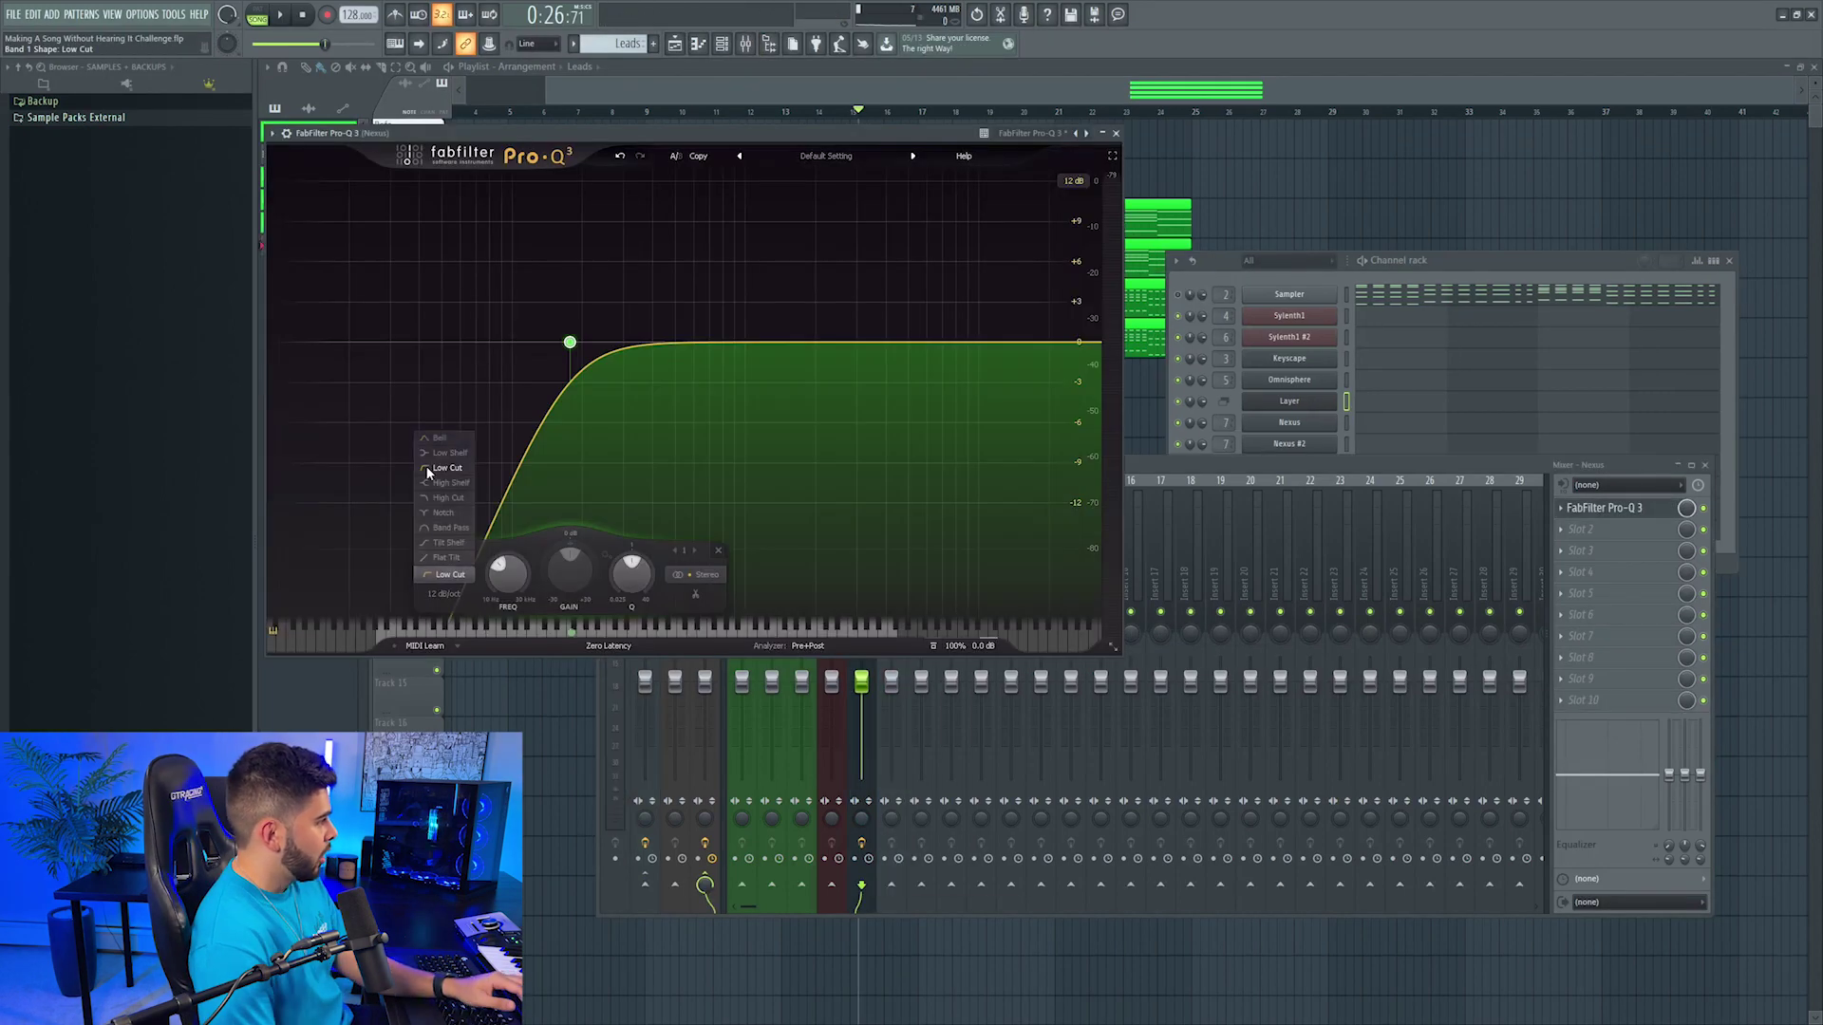
{"action": "left_click", "coordinate": [426, 469]}
{"action": "left_click_drag", "start_coordinate": [569, 343], "coordinate": [526, 347]}
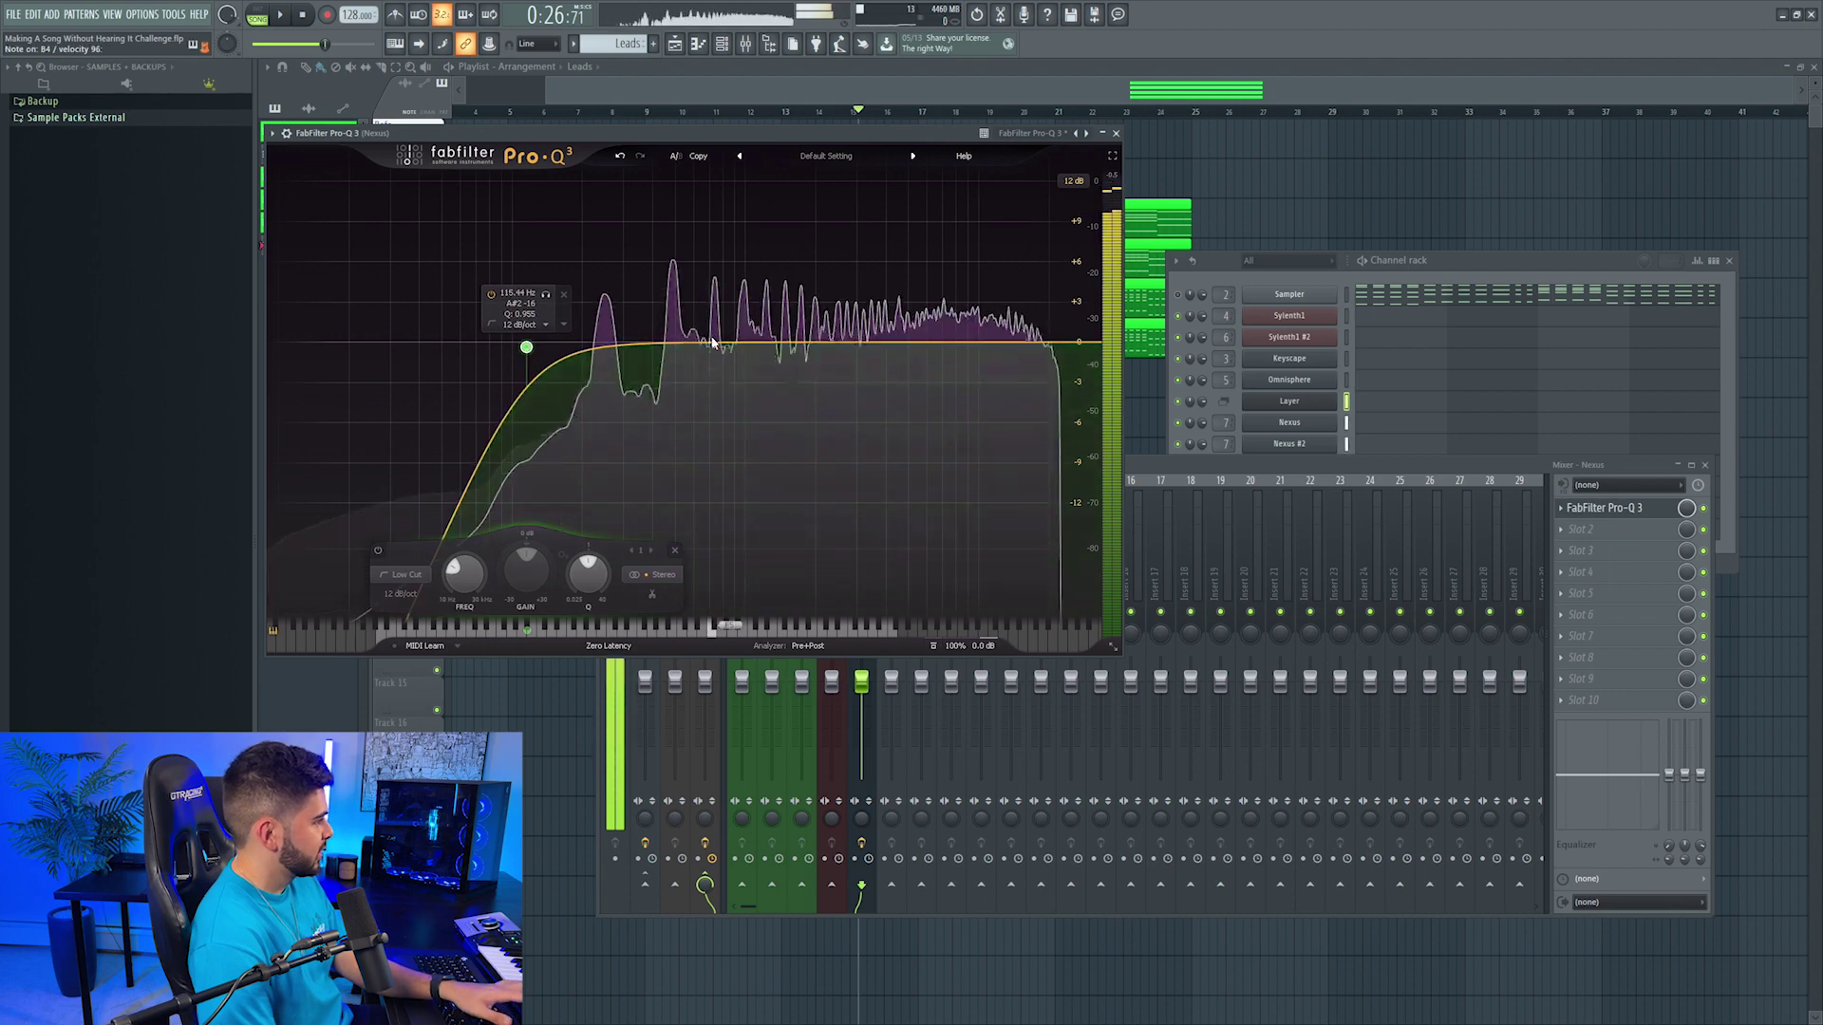
{"action": "left_click_drag", "start_coordinate": [672, 343], "coordinate": [671, 367]}
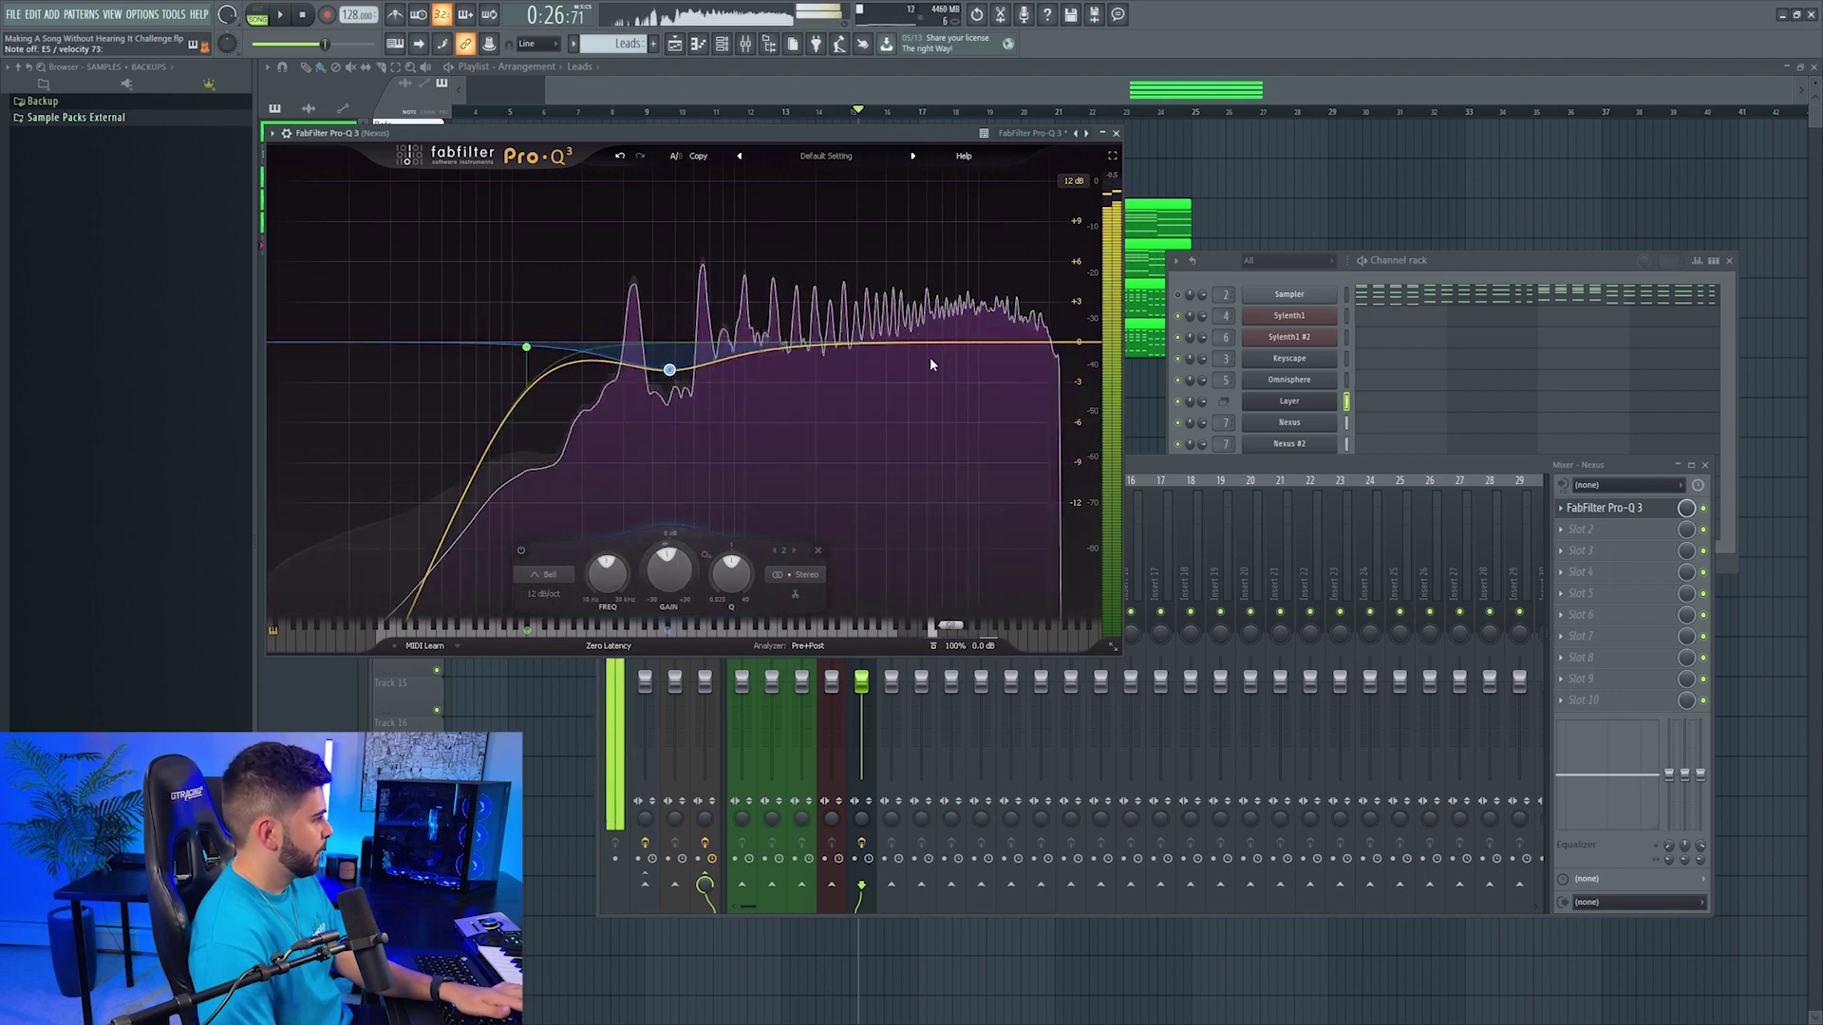
{"action": "left_click_drag", "start_coordinate": [886, 345], "coordinate": [887, 364]}
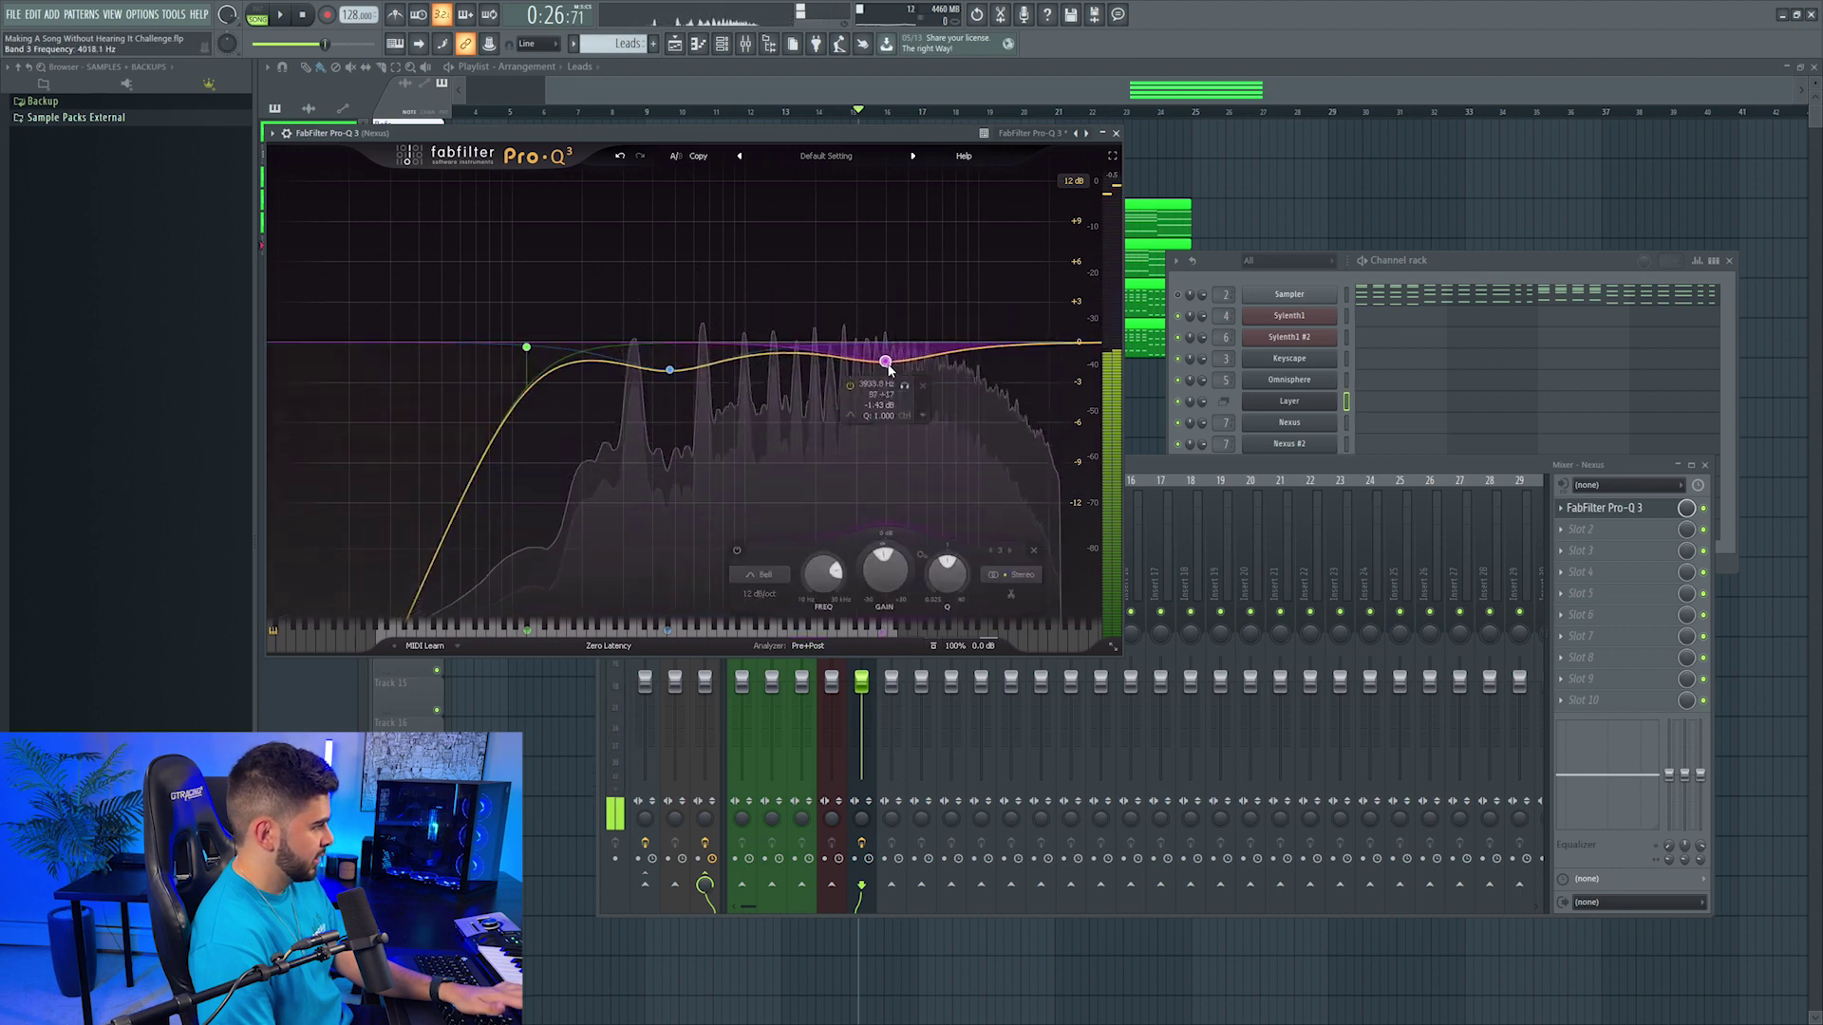
Step: Add OTT at 10 % depth and CamelCrusher to the Nexus mixer track's effect chain
{"action": "left_click", "coordinate": [1581, 529]}
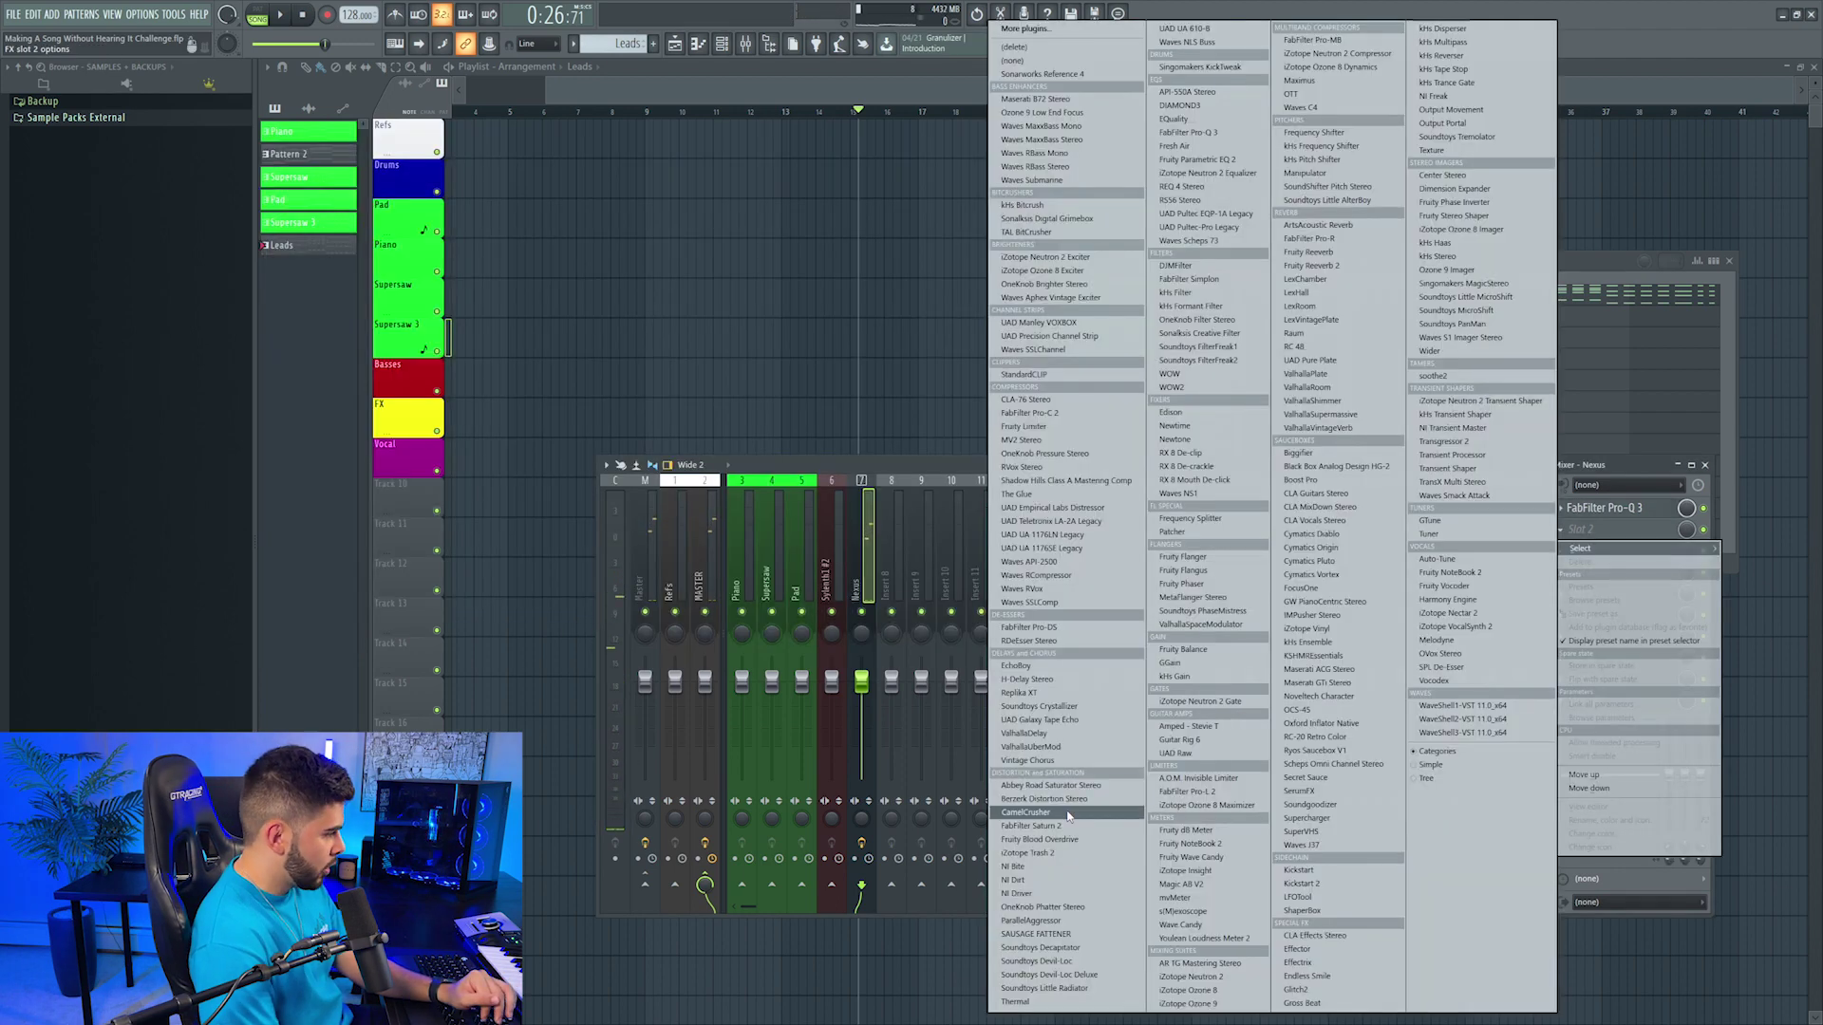
{"action": "left_click", "coordinate": [1291, 94]}
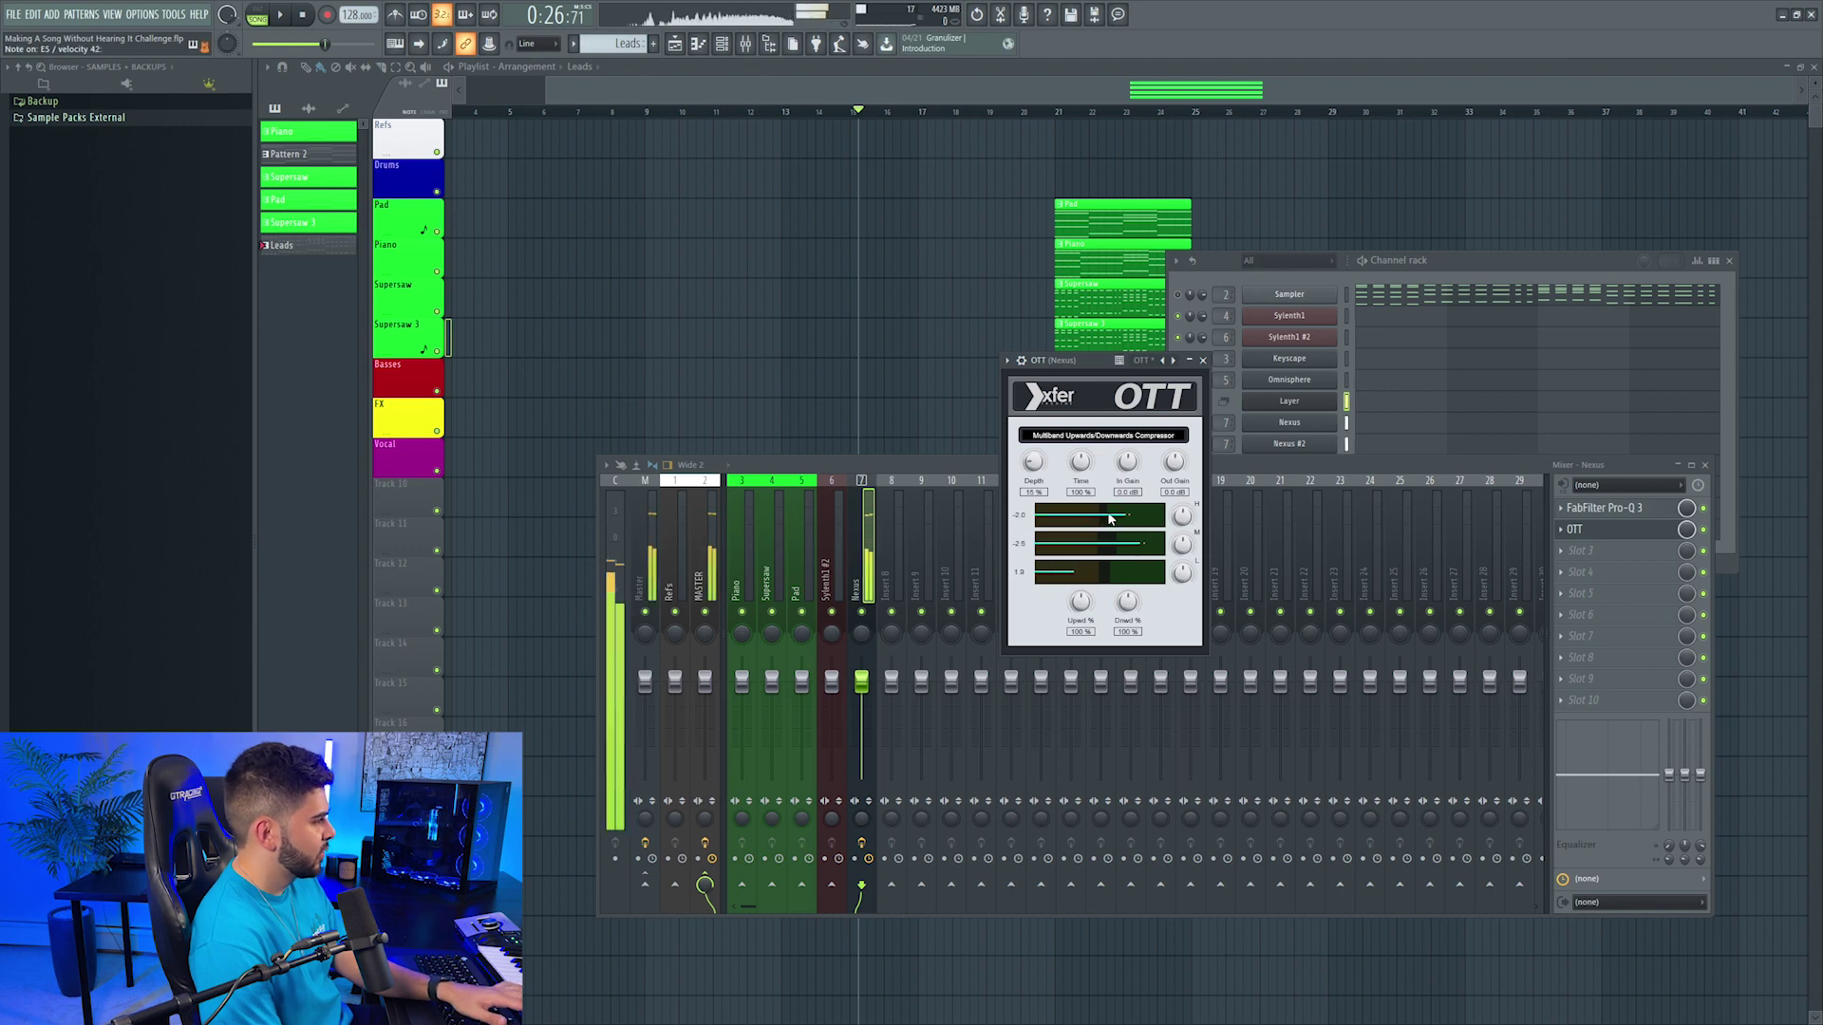
{"action": "left_click", "coordinate": [1626, 563]}
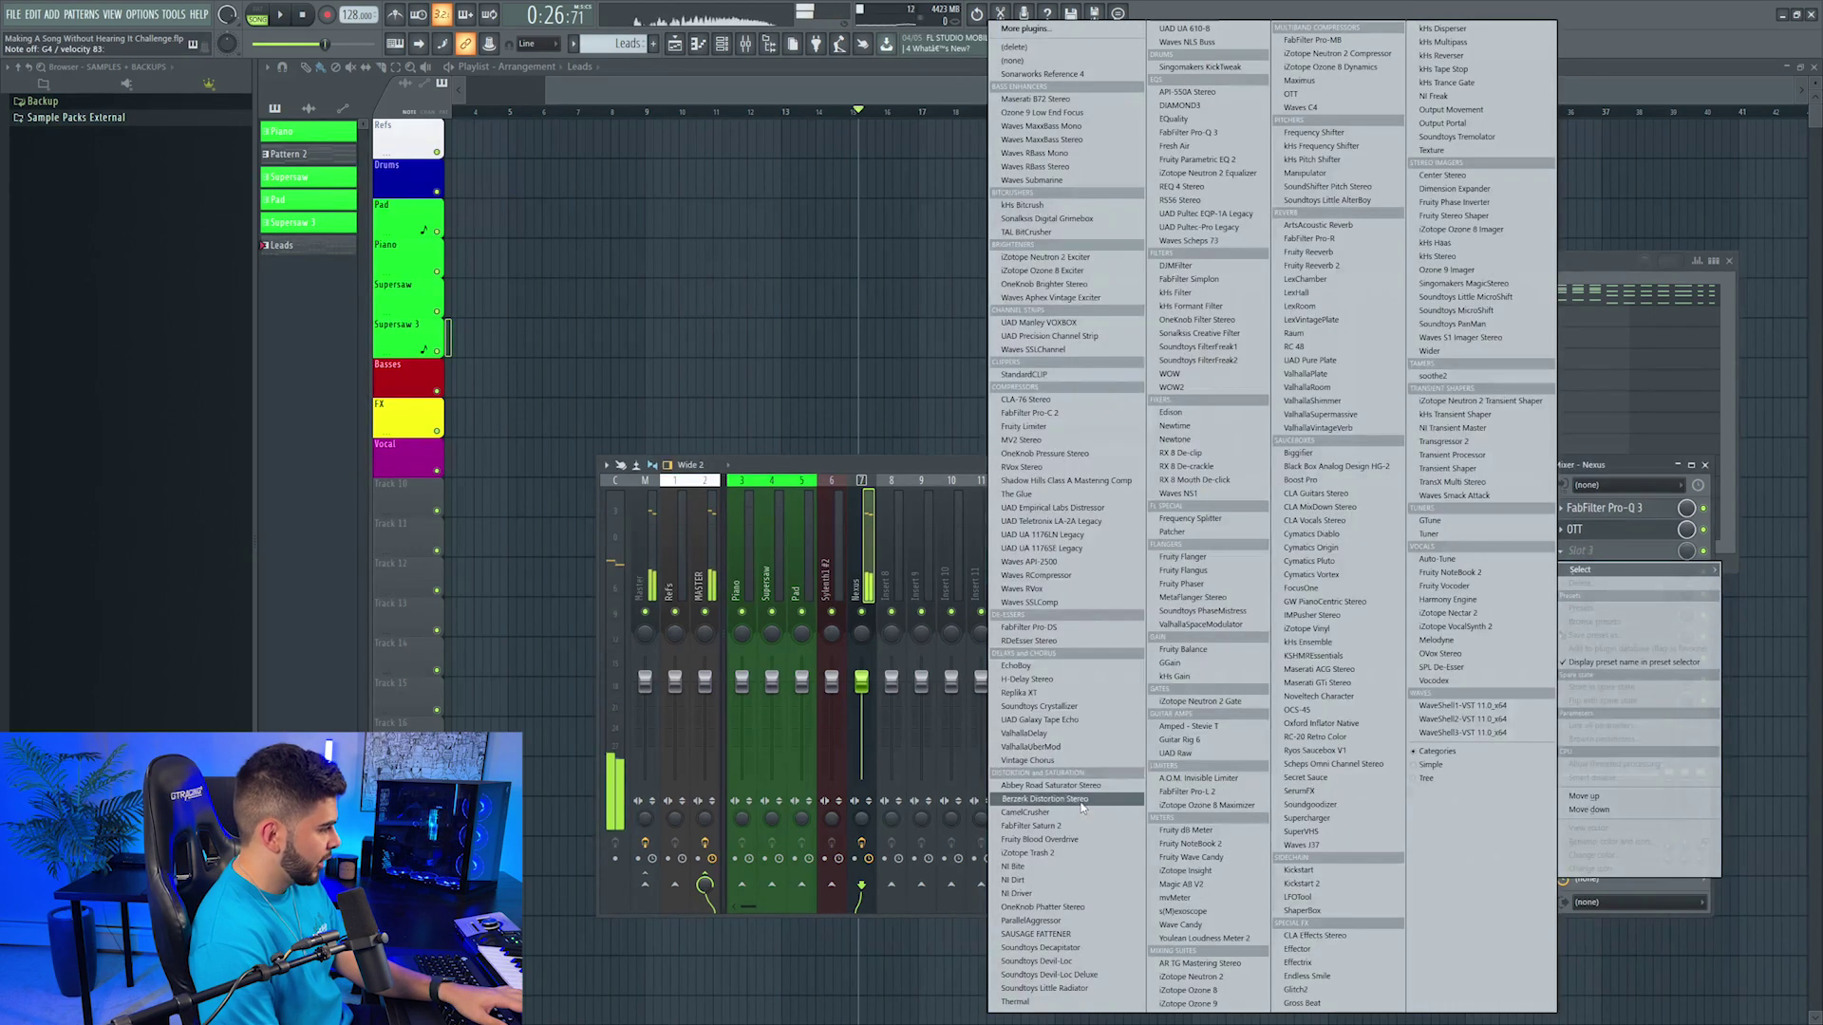
{"action": "left_click", "coordinate": [807, 712]}
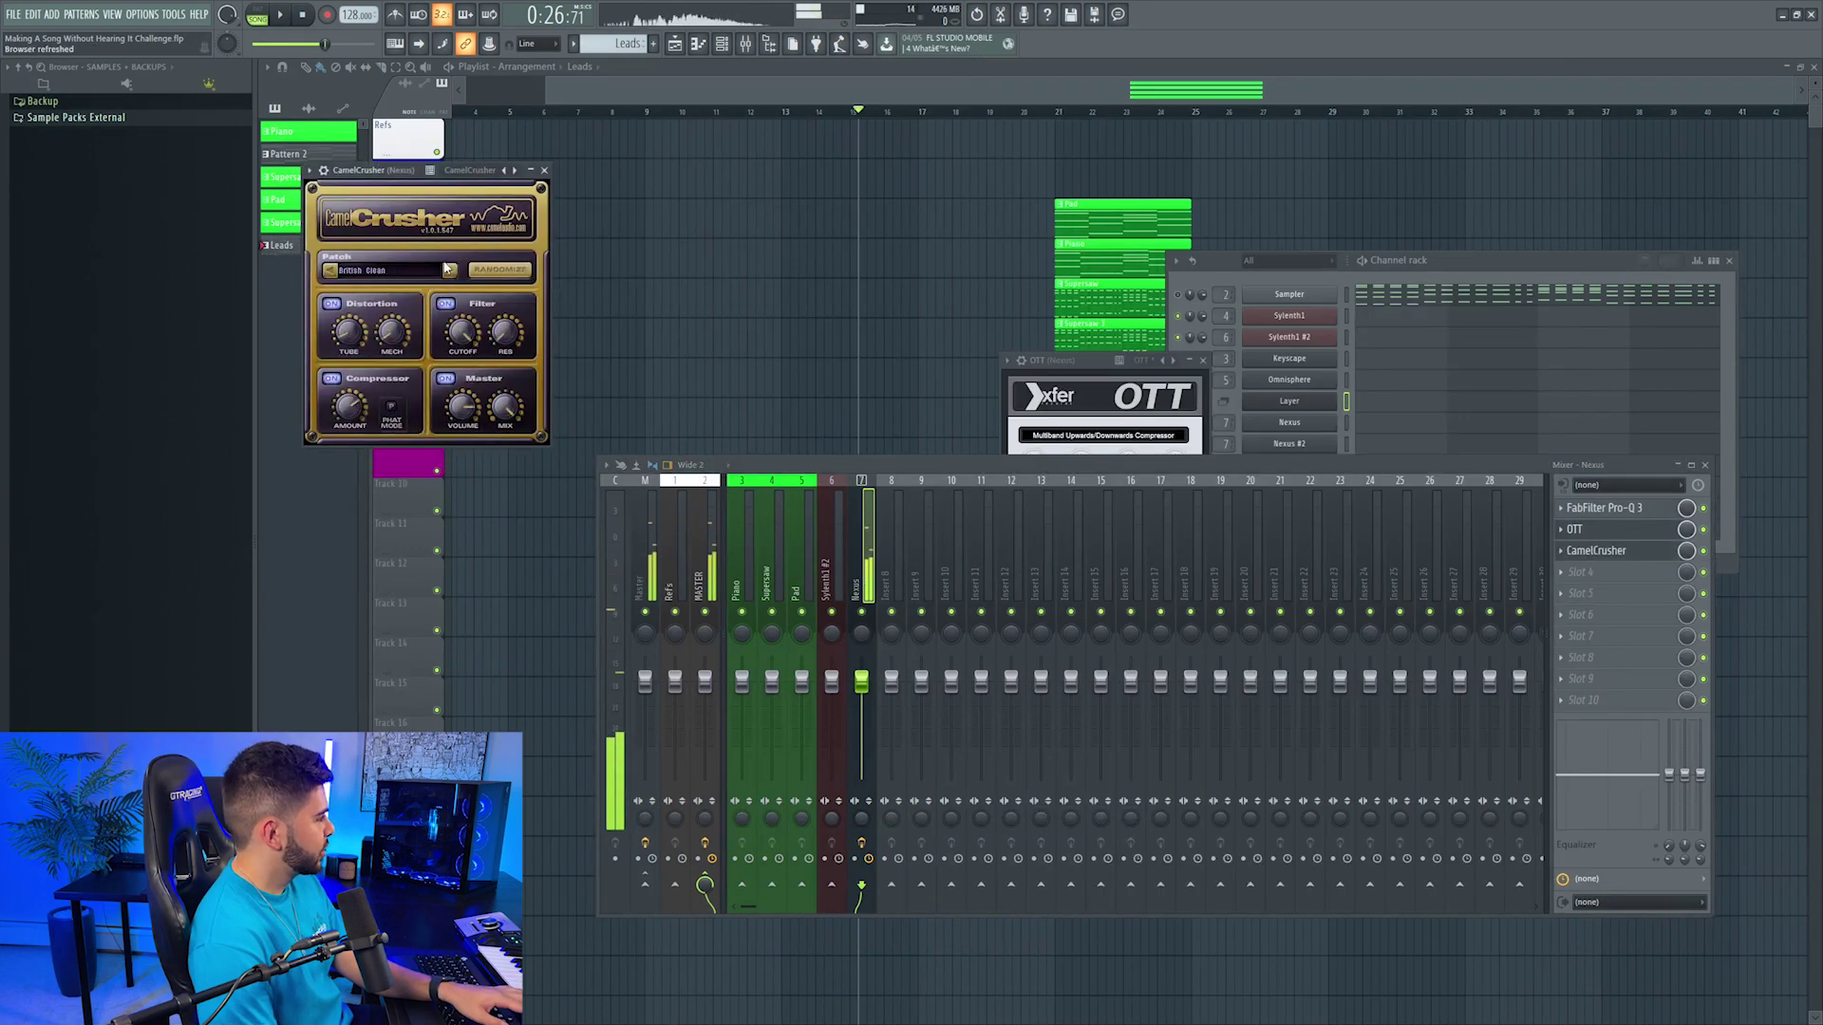
Step: Add ValhallaRoom and H-Delay Stereo to the Nexus mixer track, with the delay on the Classics preset Ping Pong
{"action": "left_click", "coordinate": [1613, 572]}
{"action": "left_click", "coordinate": [1424, 570]}
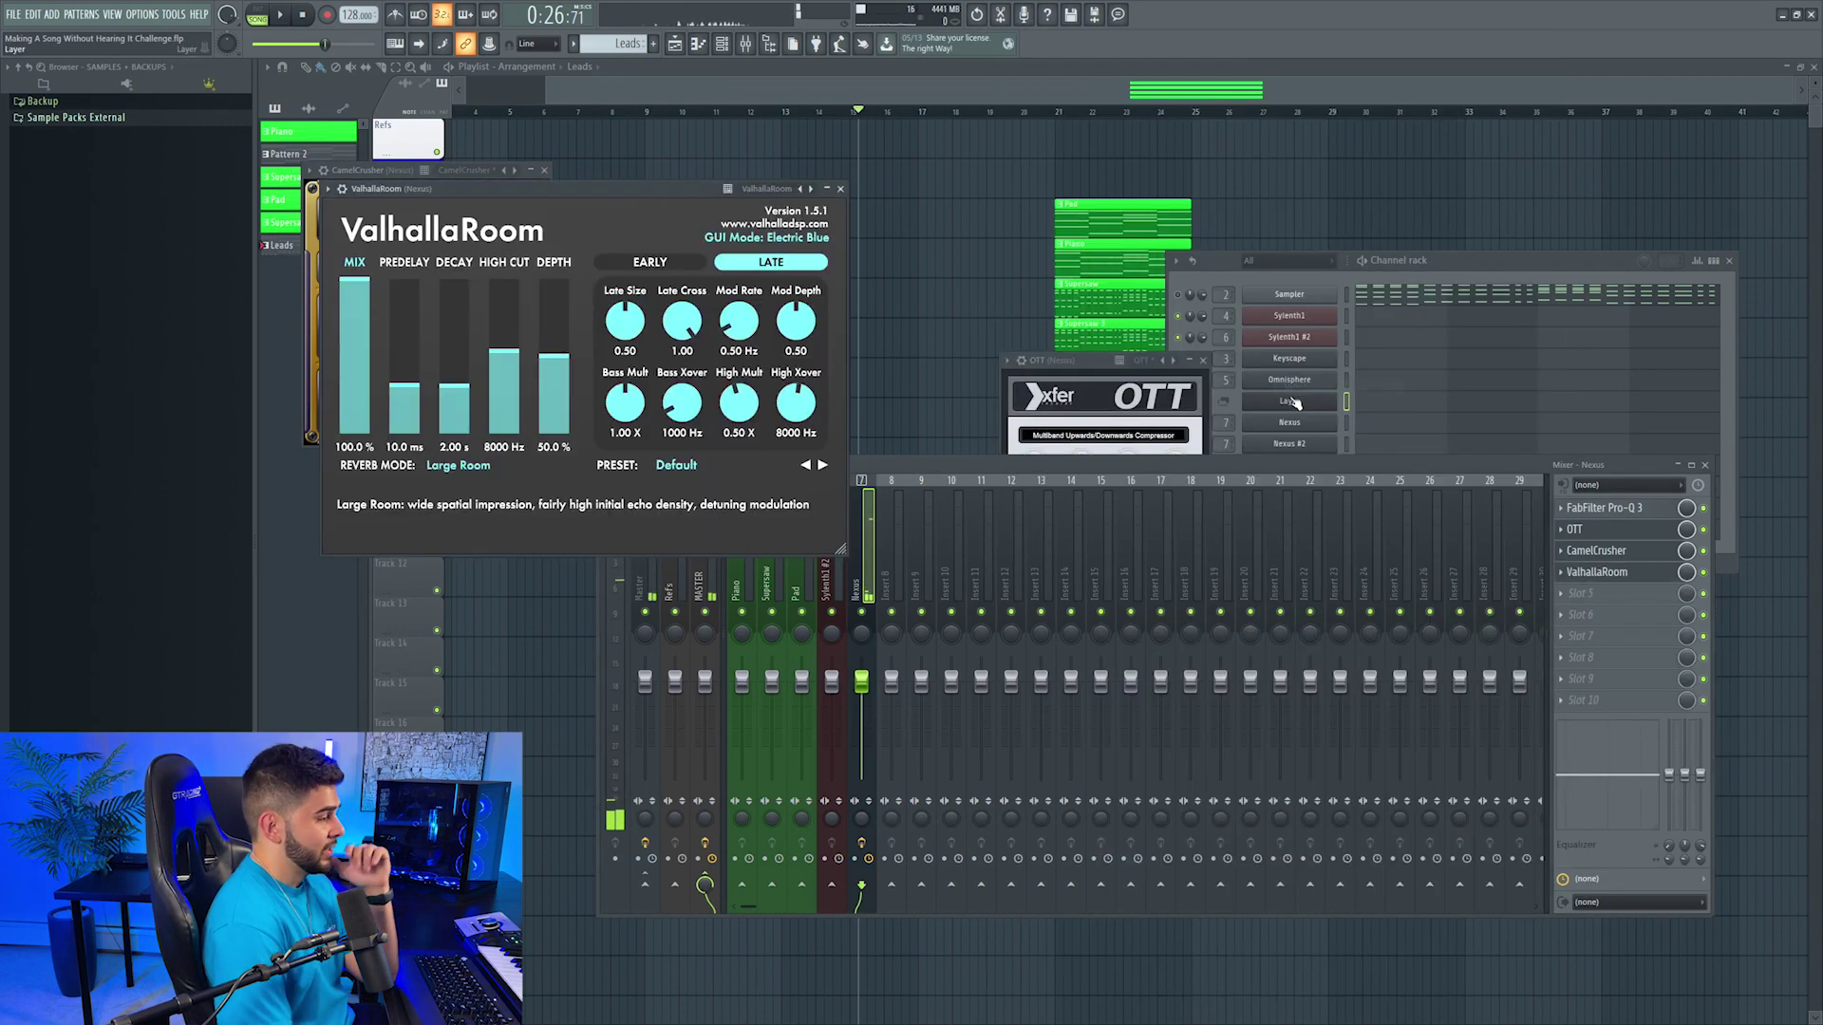
{"action": "left_click", "coordinate": [1595, 593]}
{"action": "left_click", "coordinate": [1060, 690]}
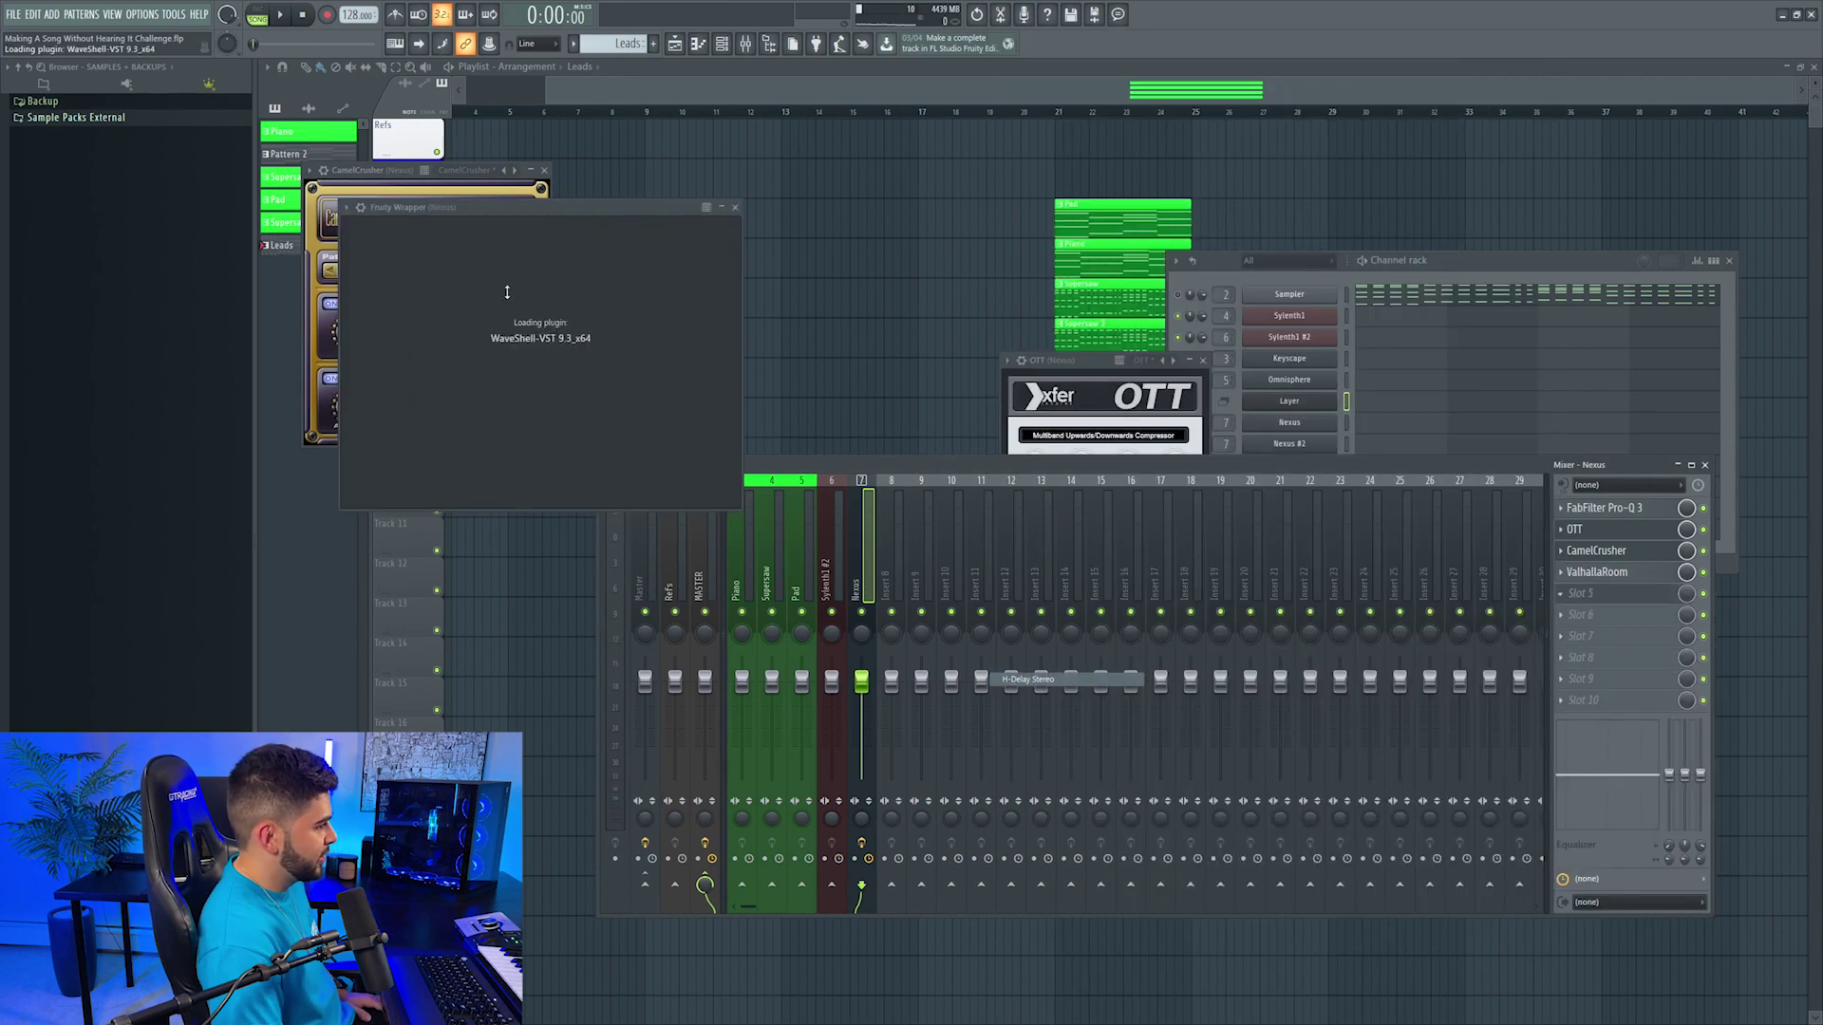
{"action": "left_click", "coordinate": [812, 223]}
{"action": "mouse_move", "coordinate": [875, 294]}
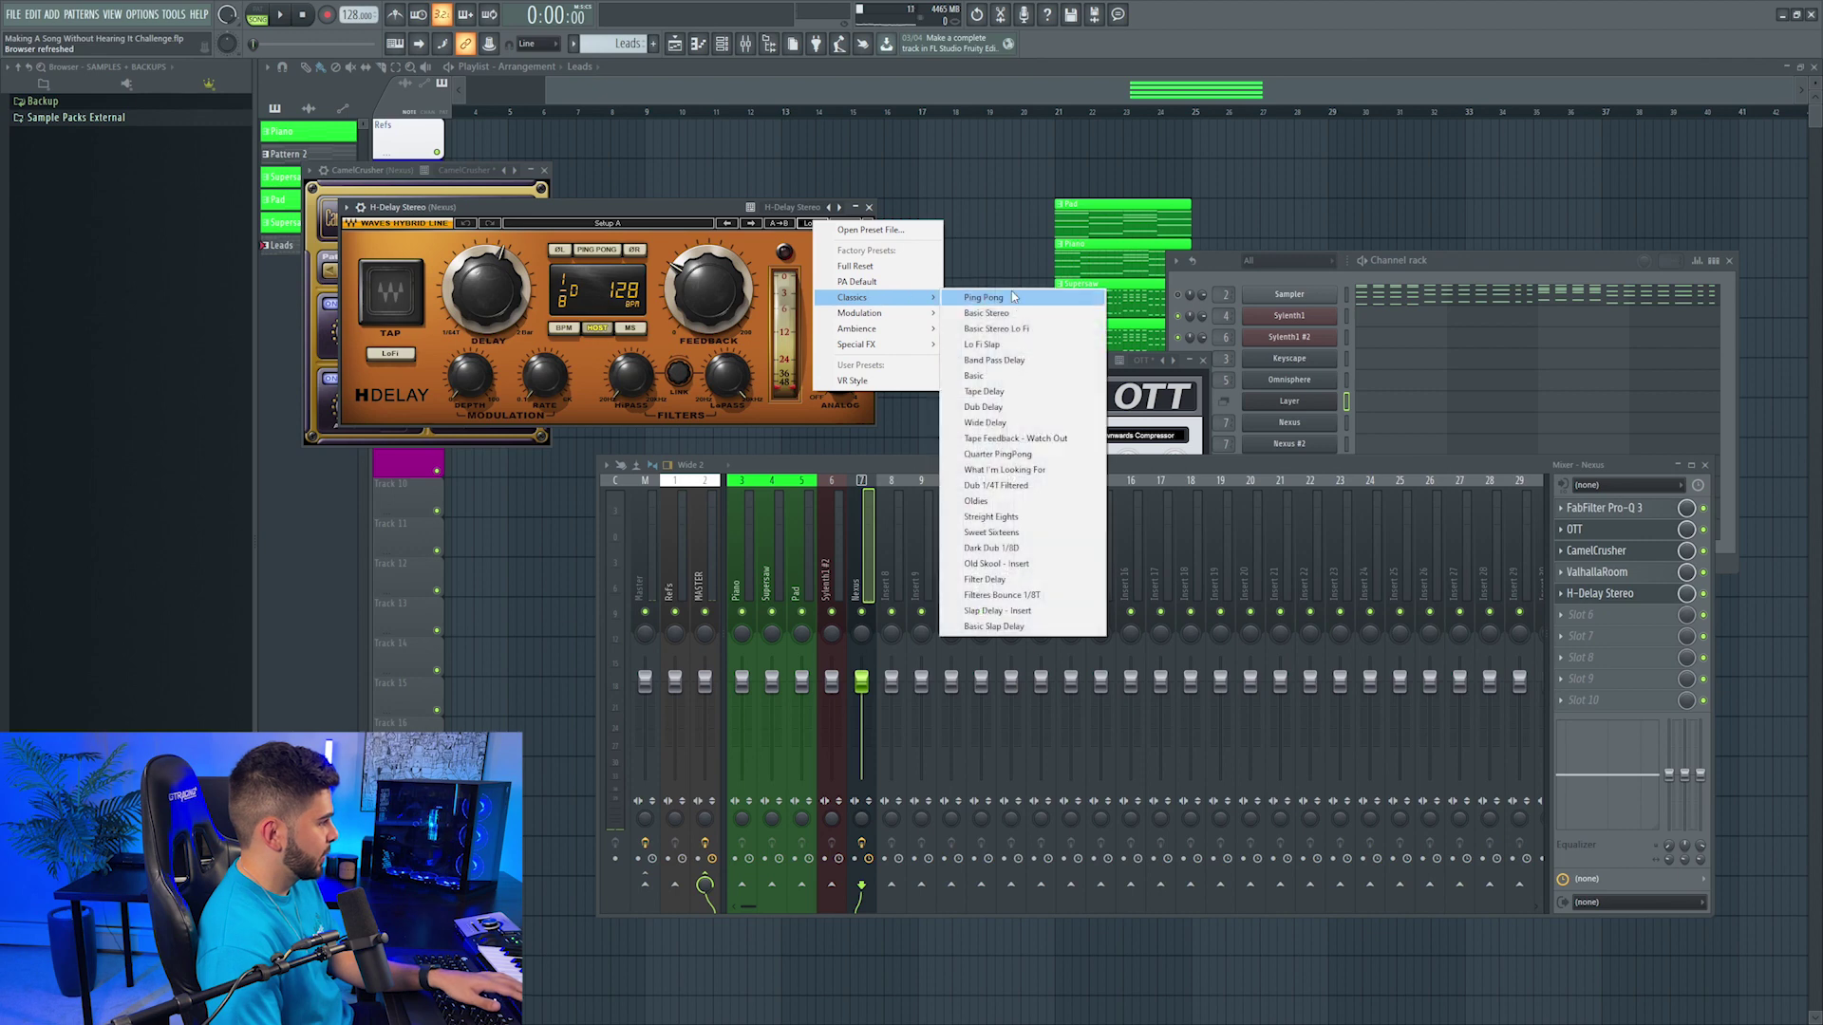
{"action": "left_click", "coordinate": [997, 297]}
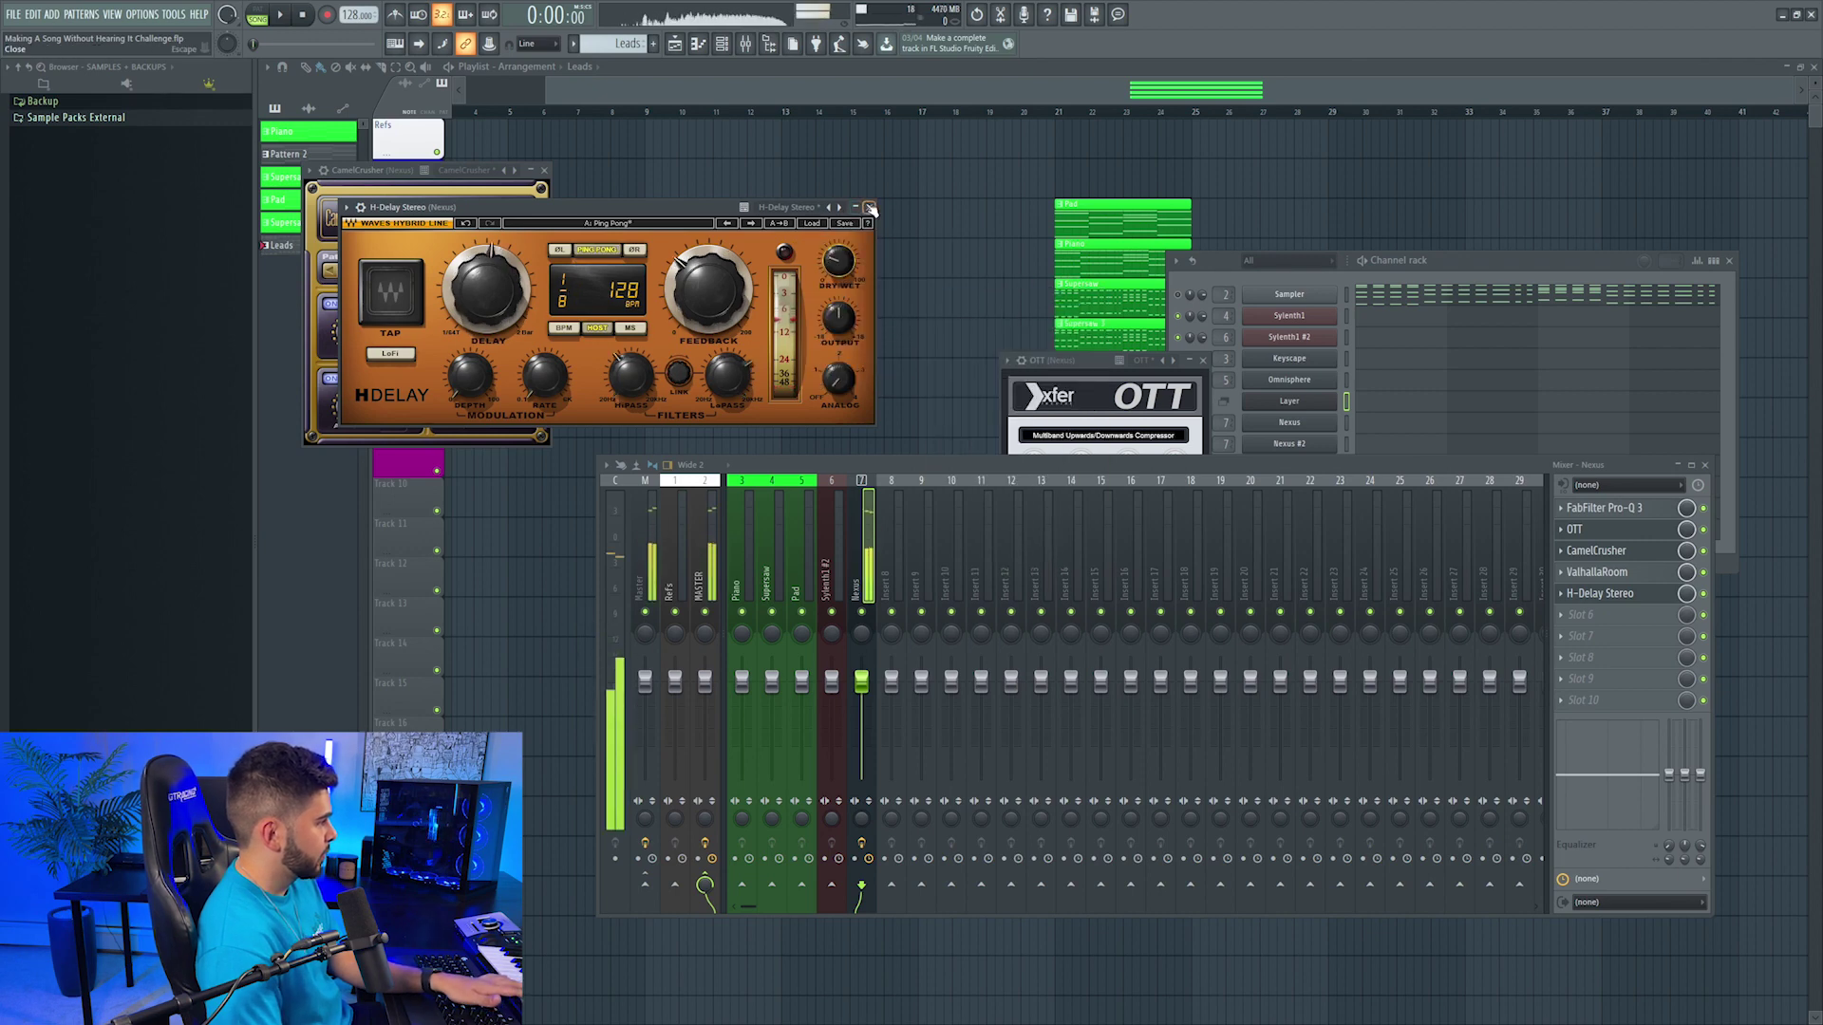
{"action": "left_click", "coordinate": [869, 207]}
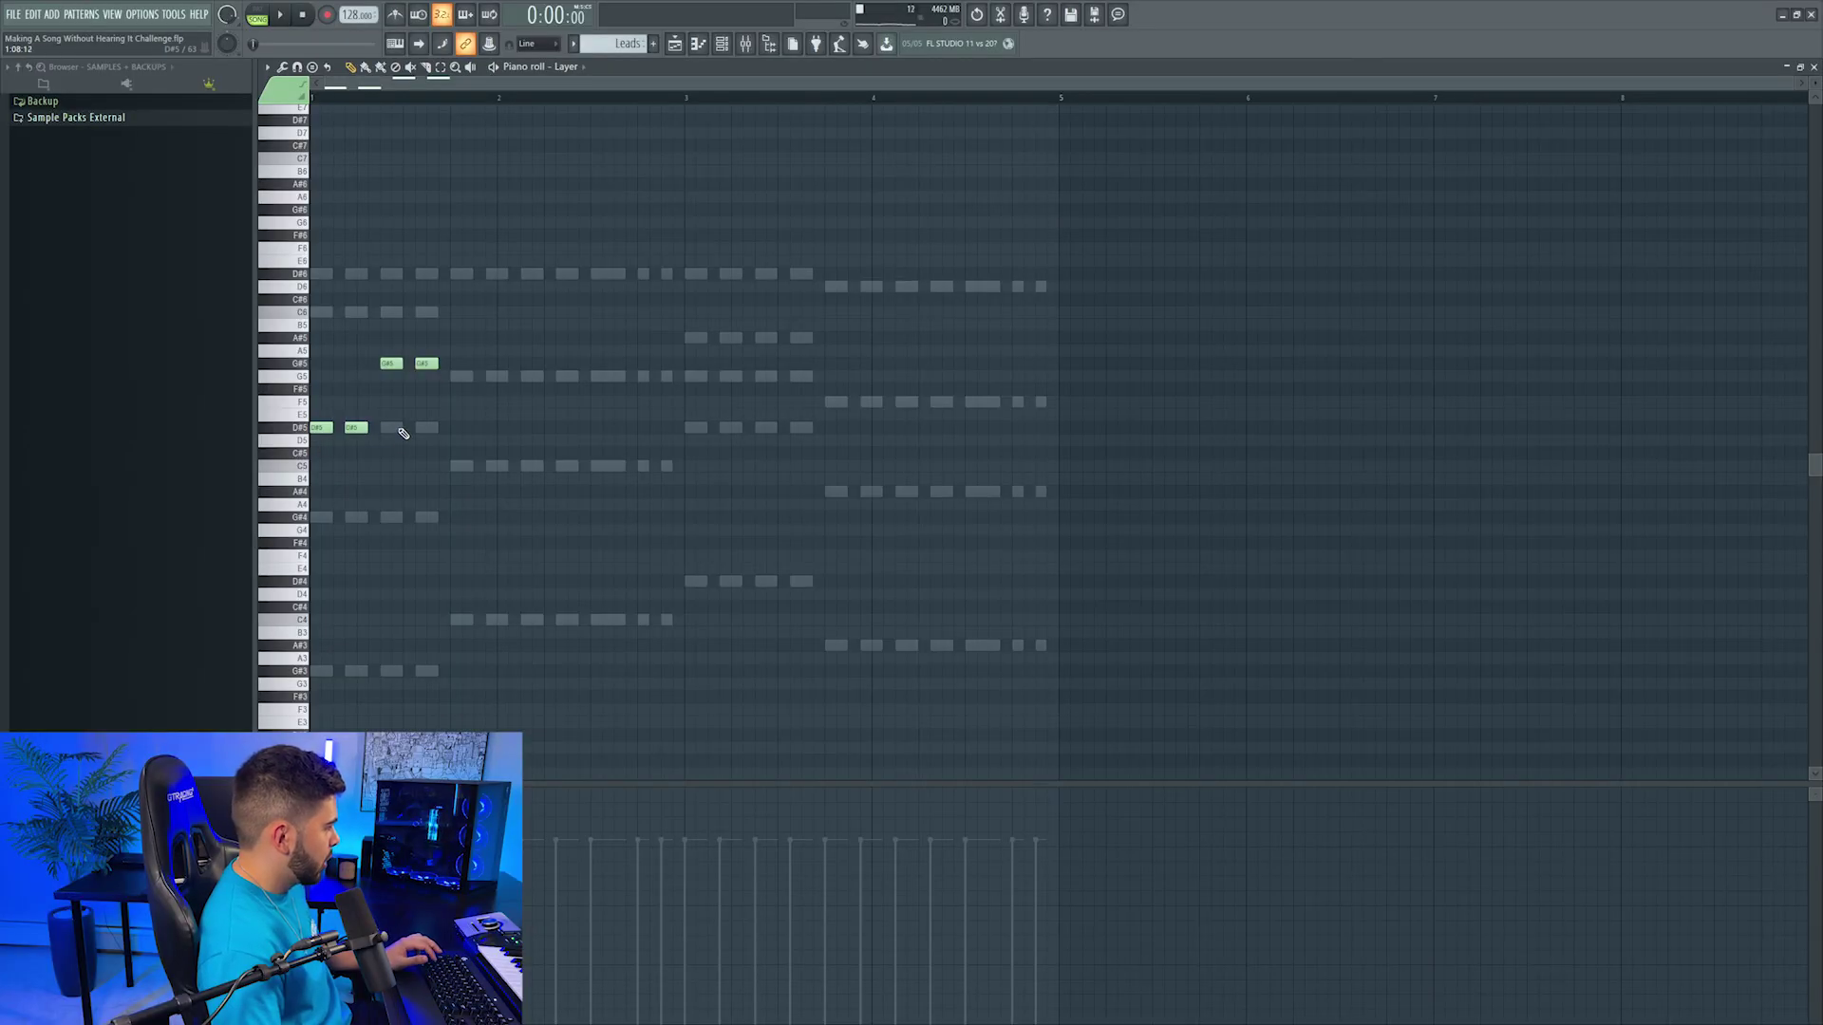
Step: Write the Layer channel's lead melody for bars 1 and 2 in the chord rhythm, using D#5, G#5 and G5 and closing on D#5 and D5
{"action": "left_click_drag", "start_coordinate": [399, 429], "coordinate": [318, 428], "text": "ctrl"}
{"action": "left_click", "coordinate": [459, 378]}
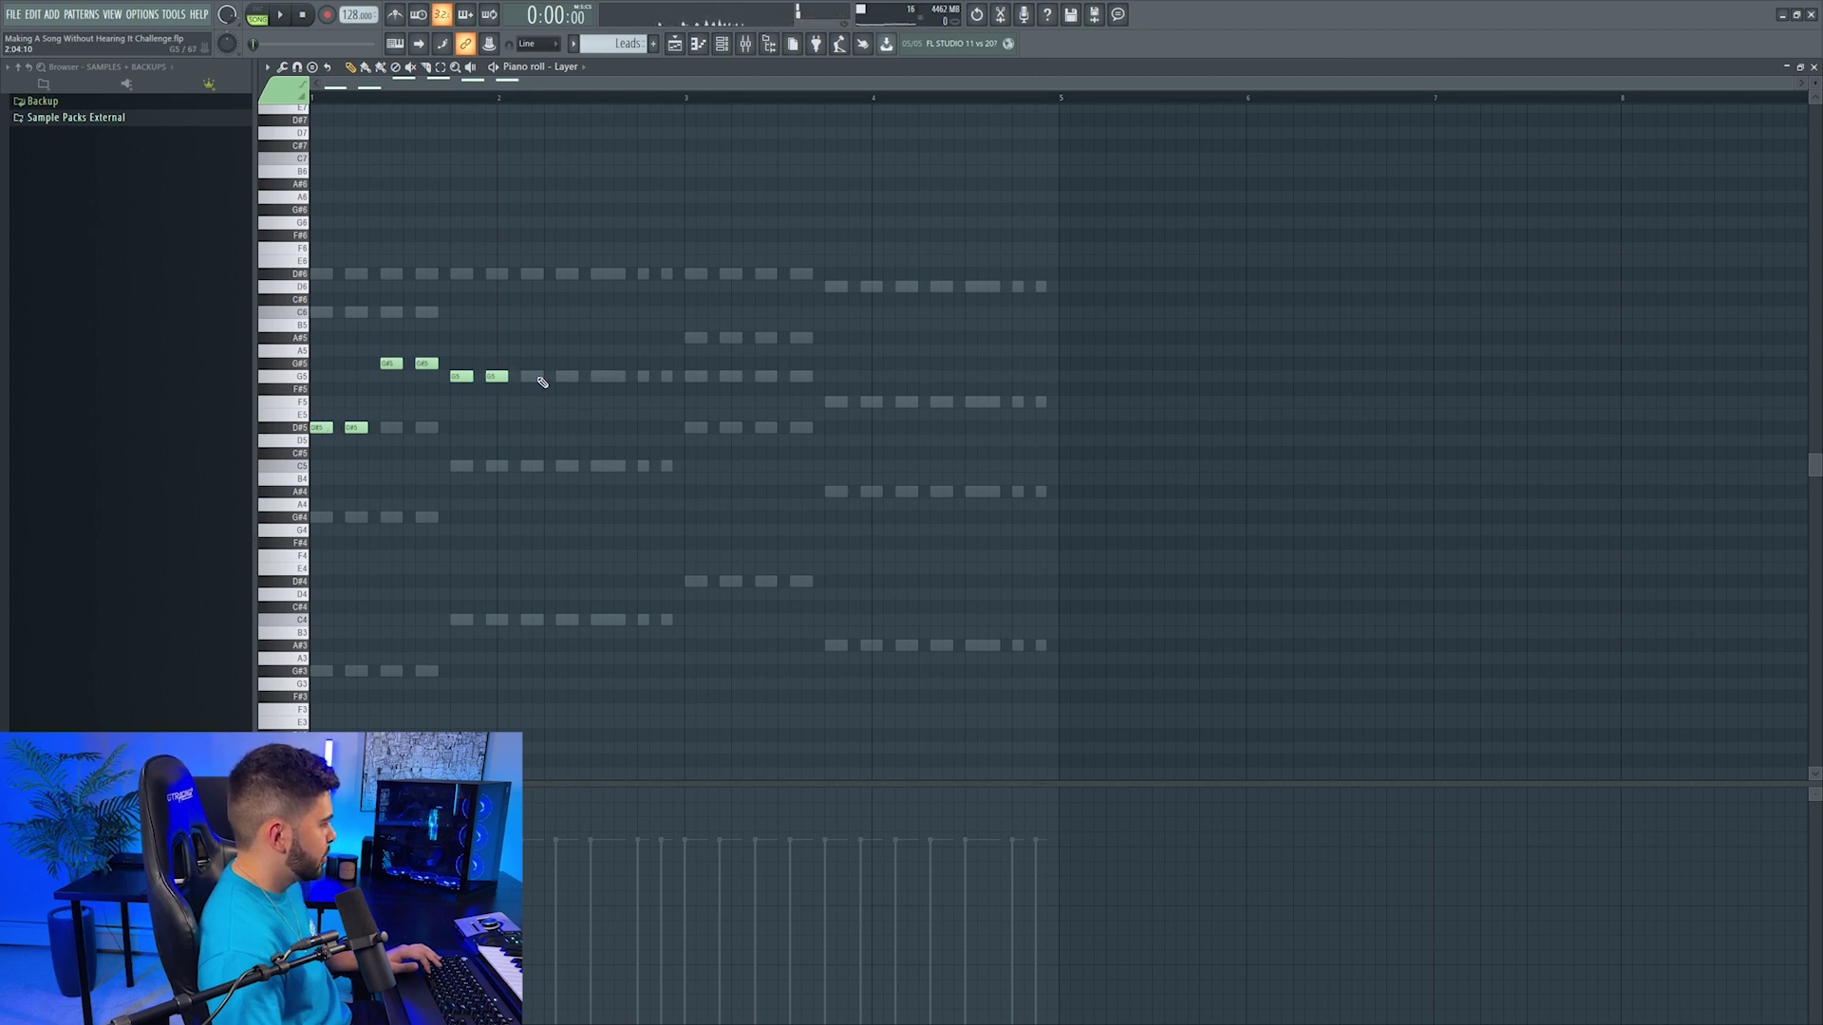
{"action": "left_click_drag", "start_coordinate": [541, 382], "coordinate": [645, 391]}
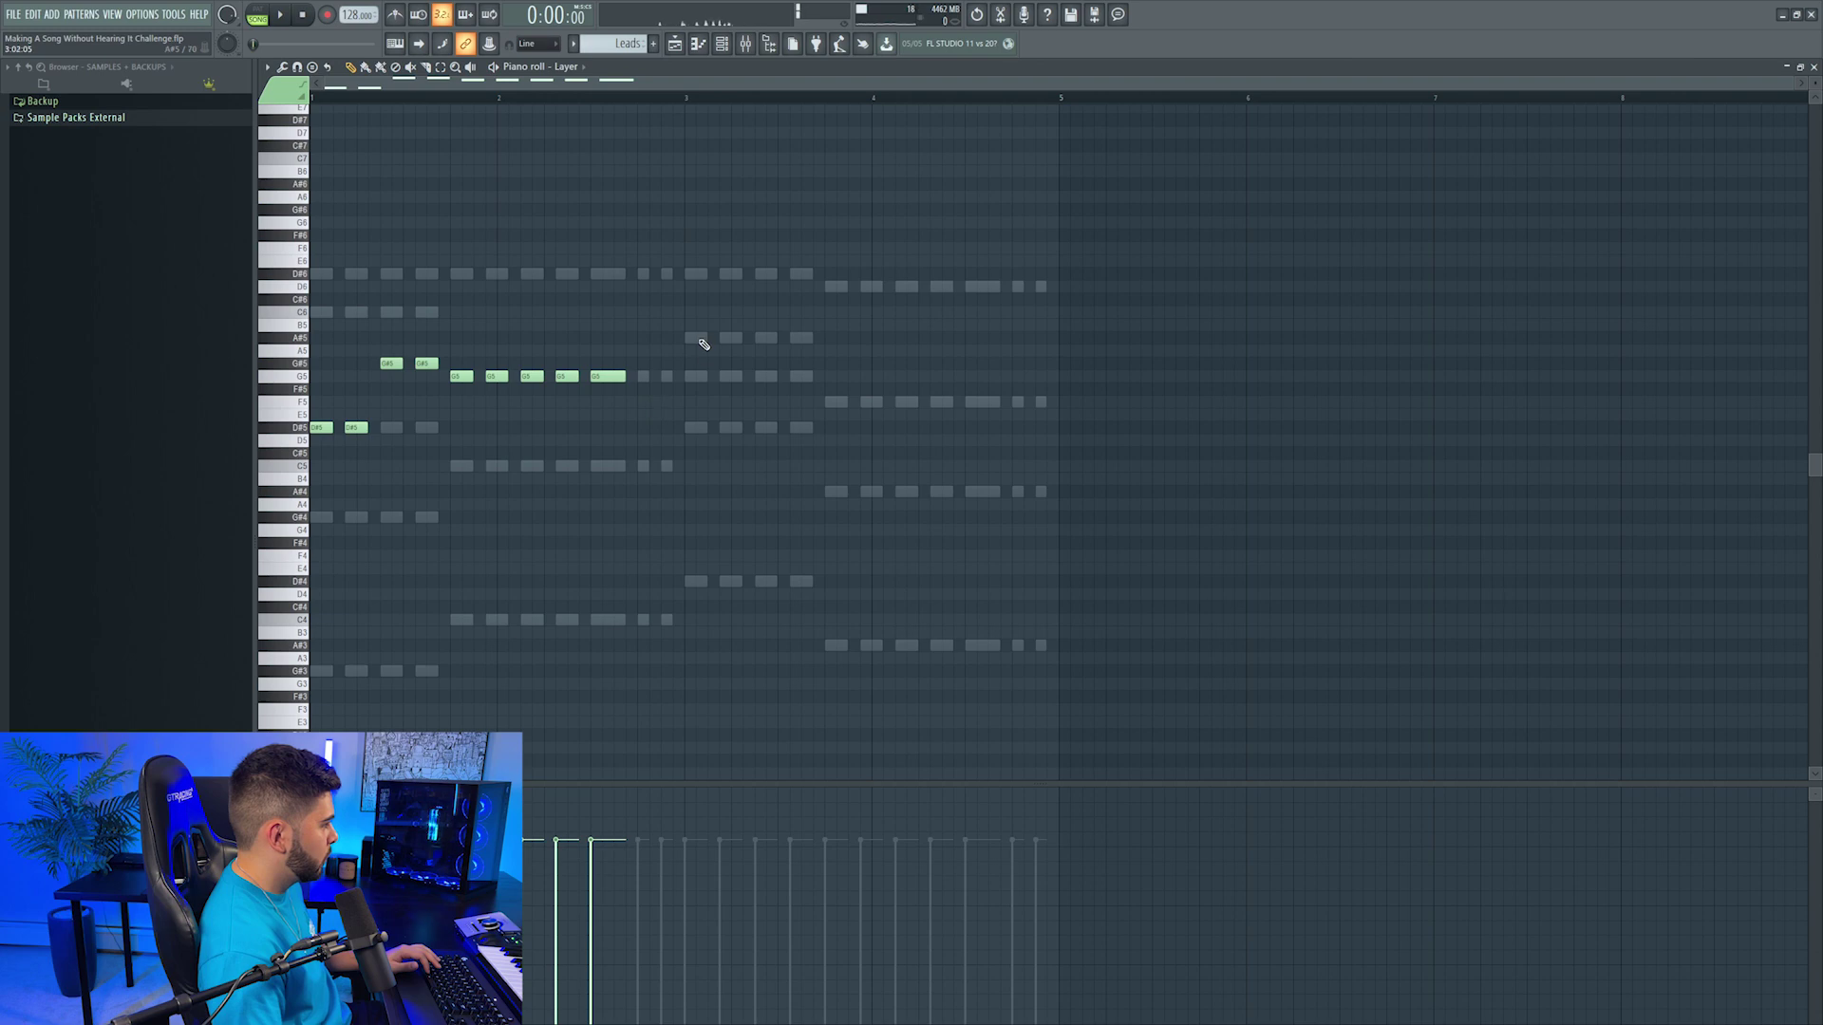
{"action": "left_click", "coordinate": [646, 404]}
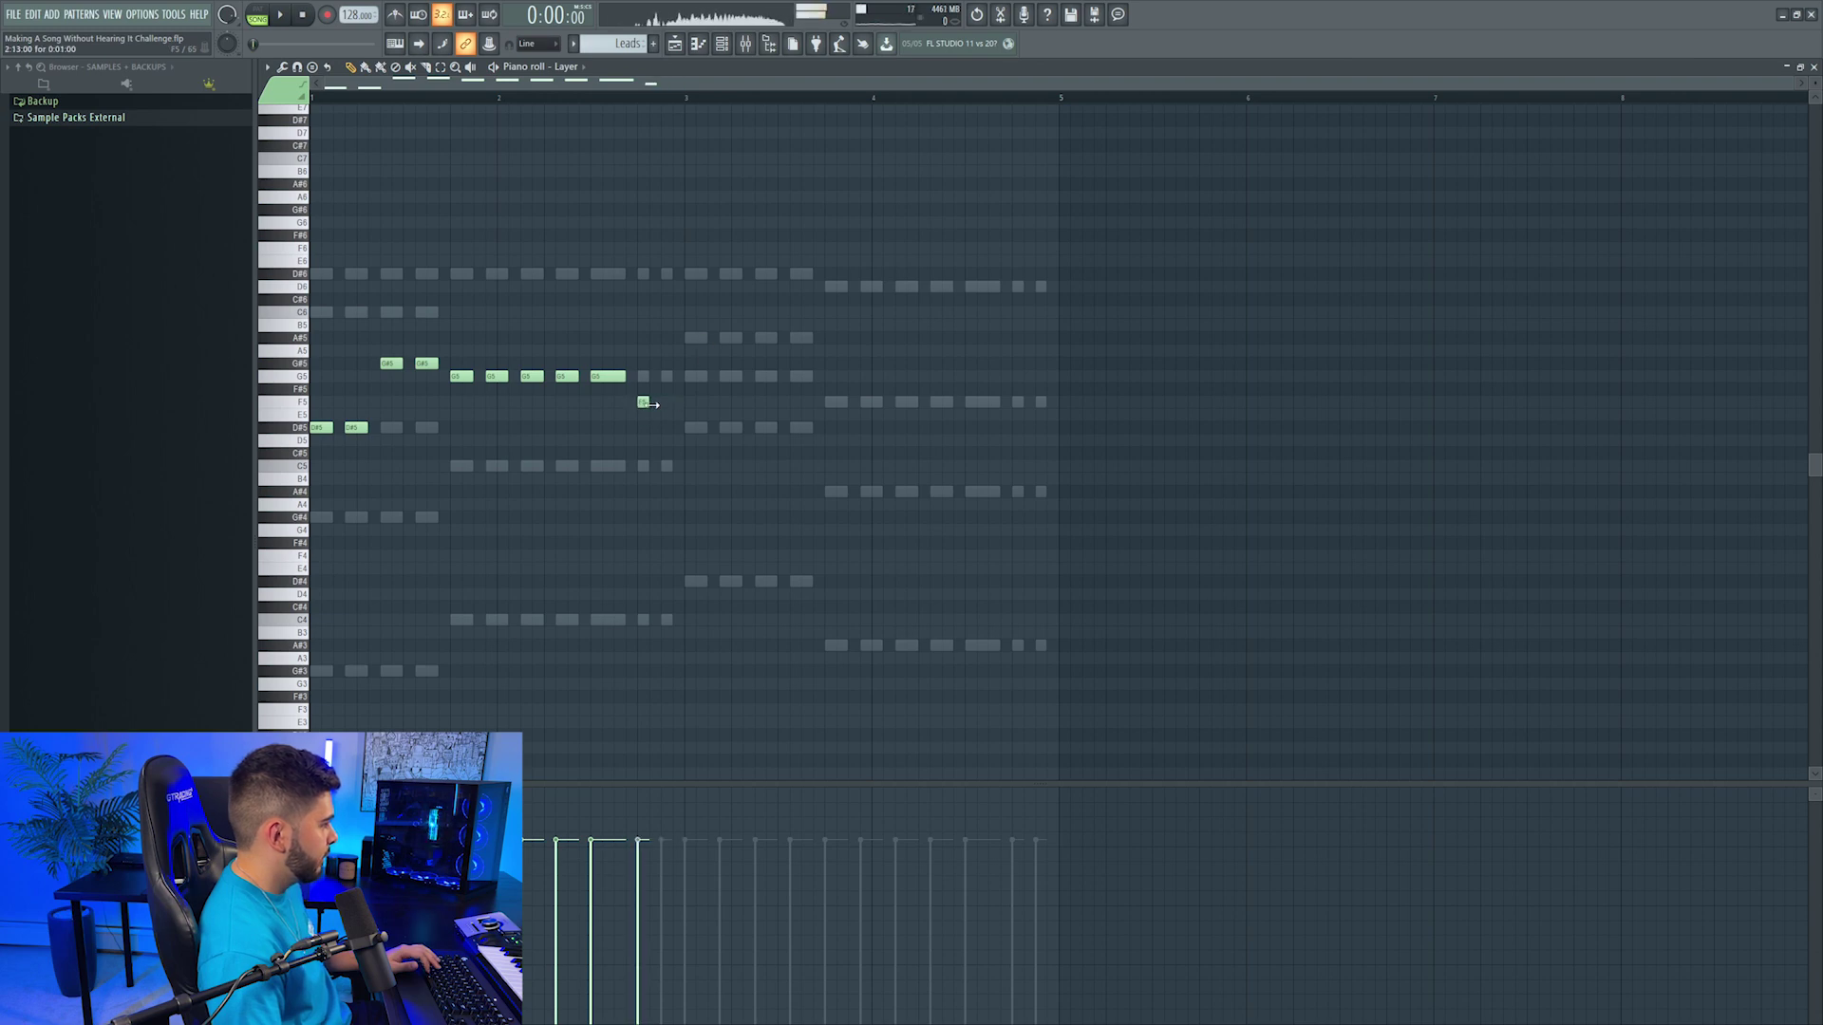
{"action": "left_click", "coordinate": [666, 402]}
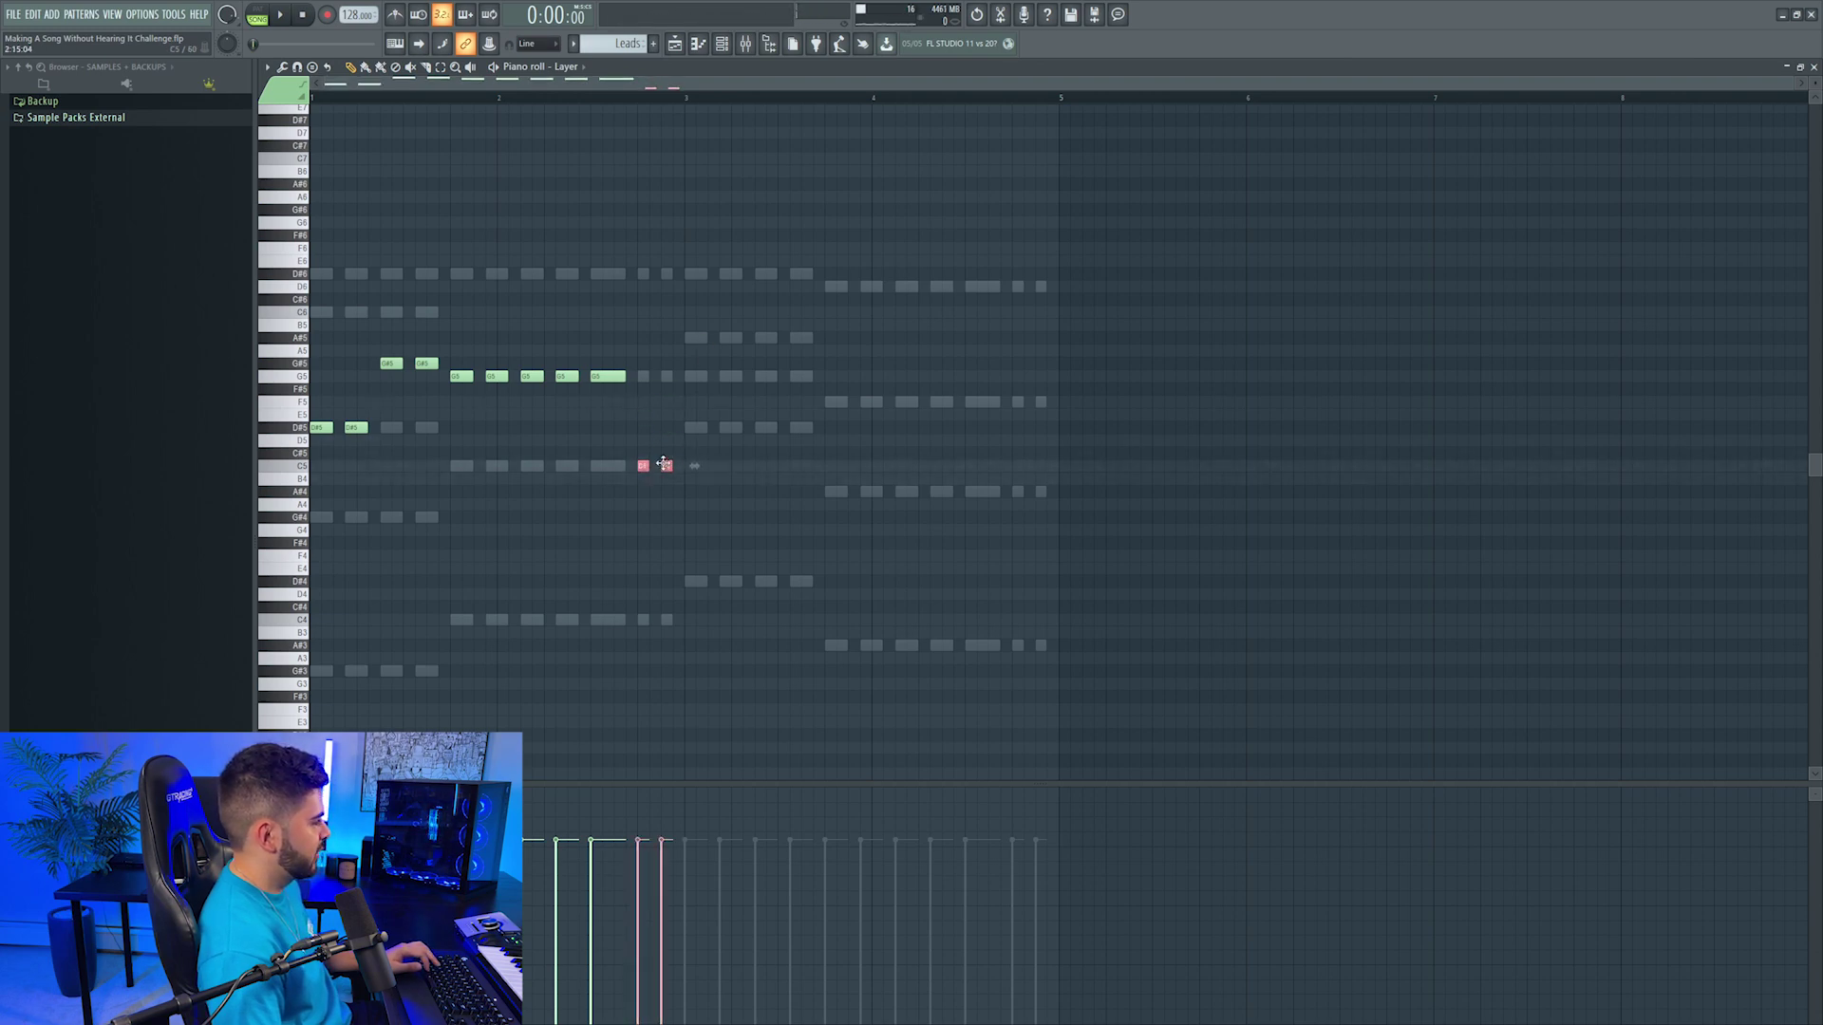
{"action": "left_click_drag", "start_coordinate": [663, 463], "coordinate": [668, 424]}
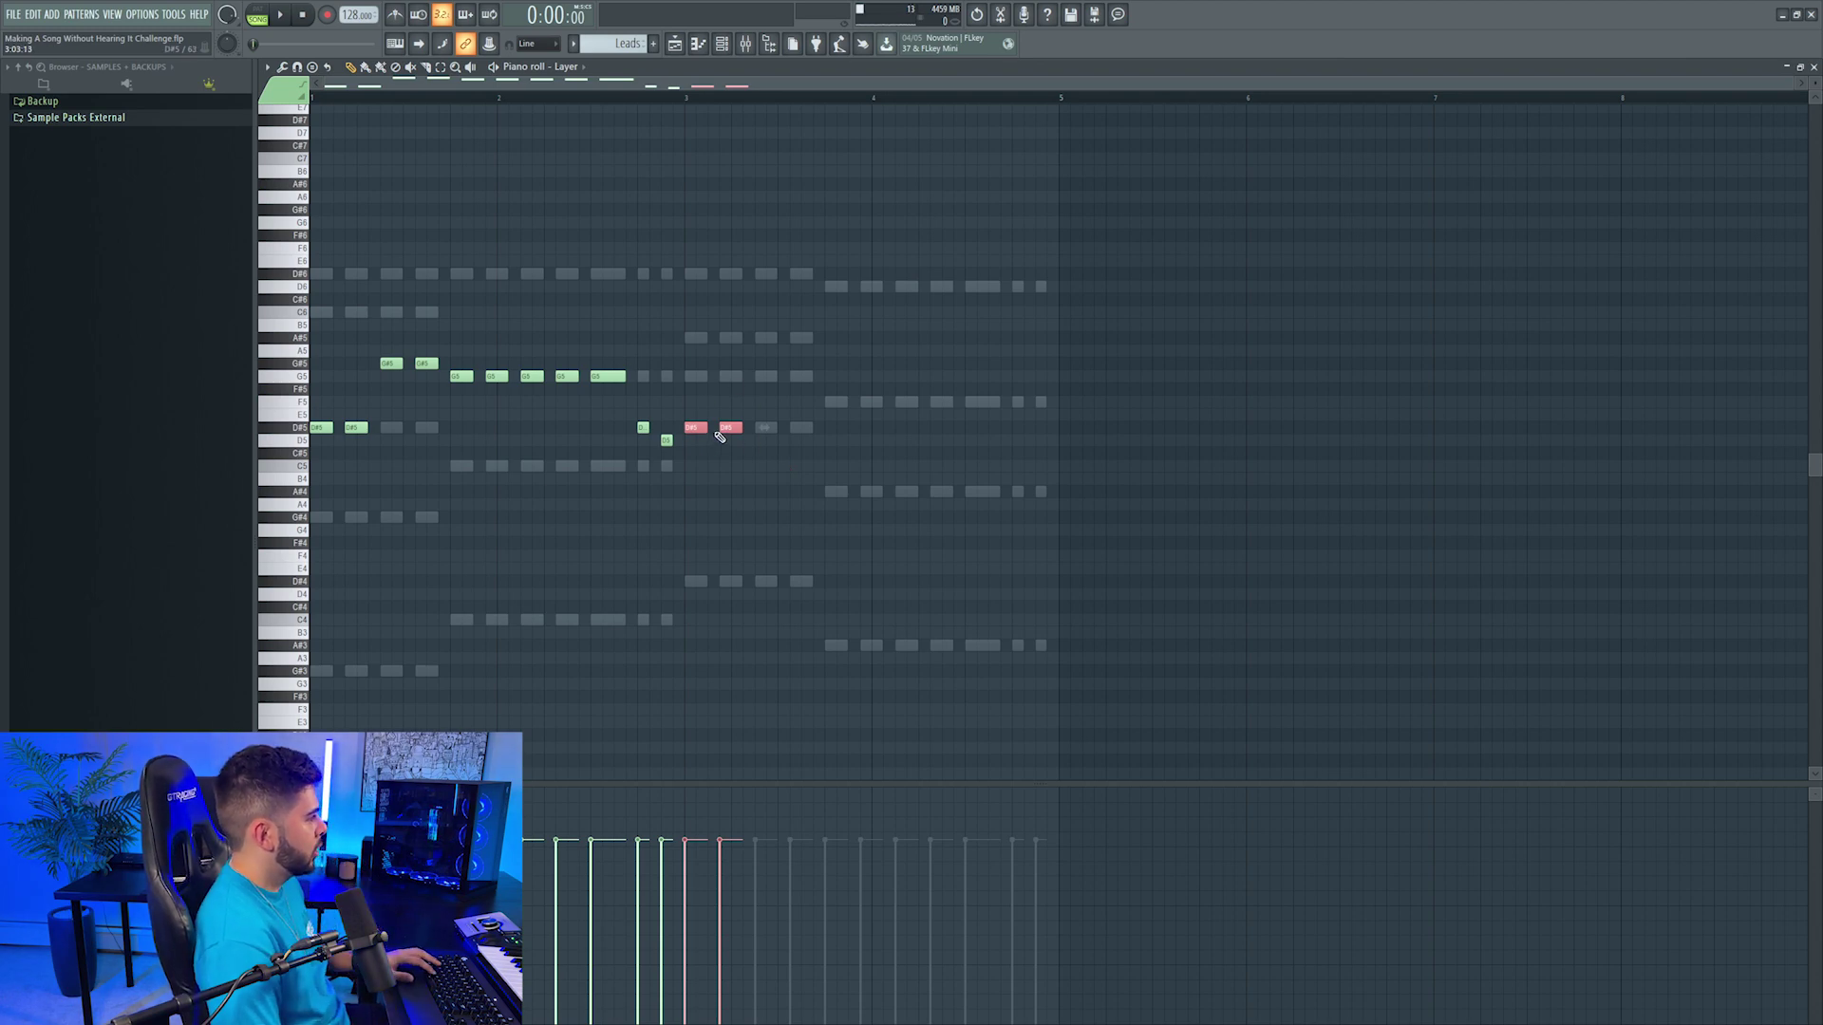
Step: Continue the lead melody through bars 3 and 4, with two A#5 notes on the last hits of bar 3
{"action": "left_click", "coordinate": [767, 338]}
{"action": "left_click", "coordinate": [801, 338]}
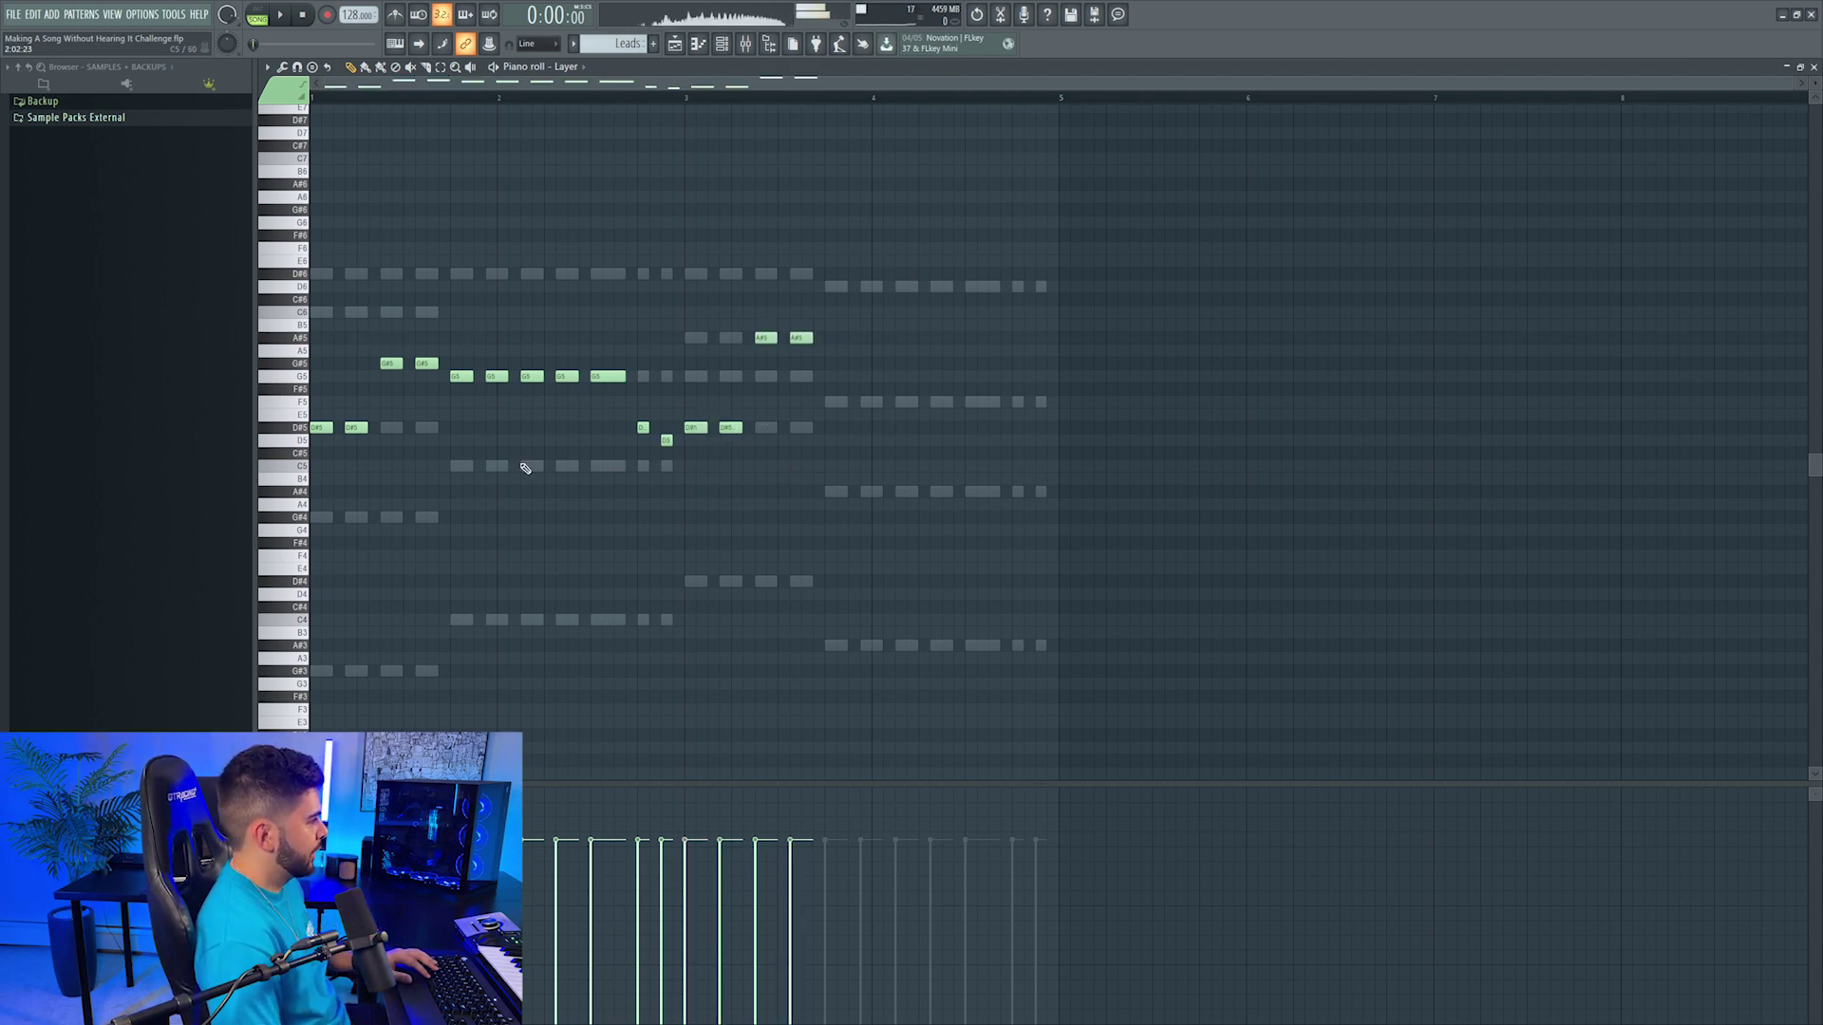
{"action": "left_click", "coordinate": [1018, 466]}
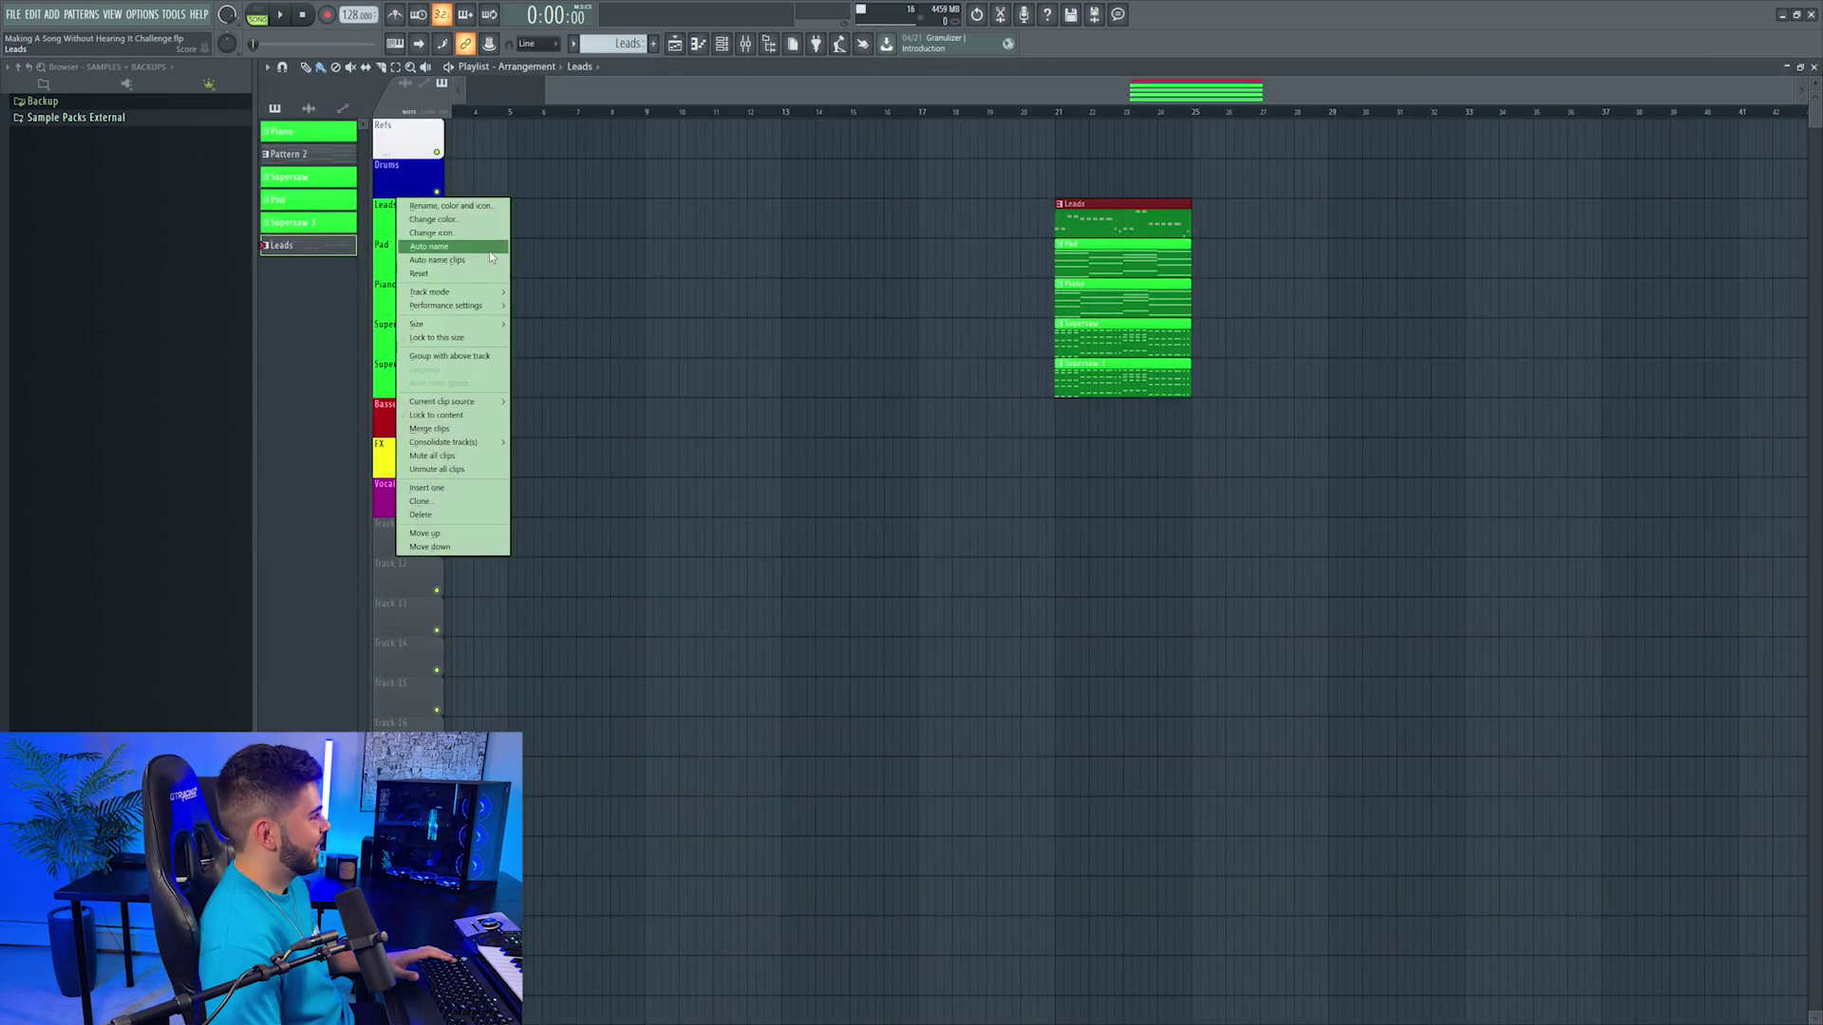
Step: Auto-name the clips on the Leads playlist track and play the arrangement from bar 21 with the mixer open
{"action": "left_click", "coordinate": [437, 259]}
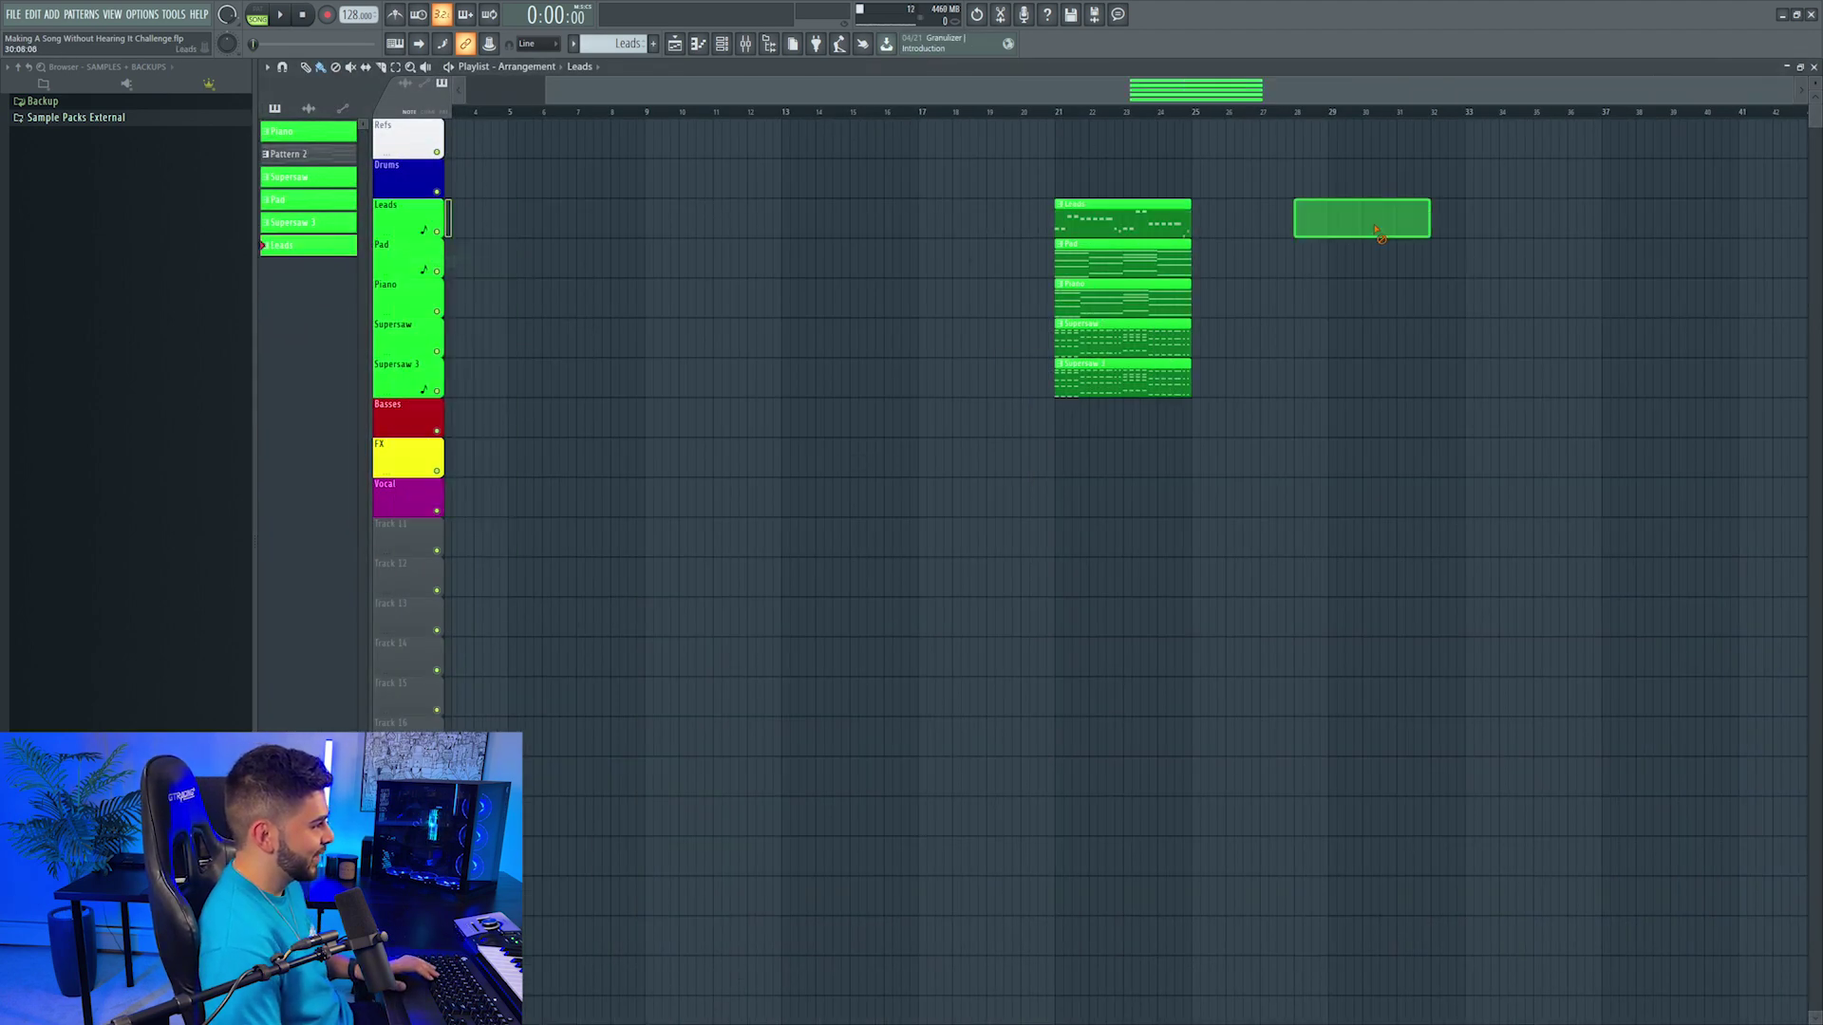
{"action": "left_click", "coordinate": [1058, 116]}
{"action": "left_click", "coordinate": [745, 45]}
{"action": "key", "text": "space"}
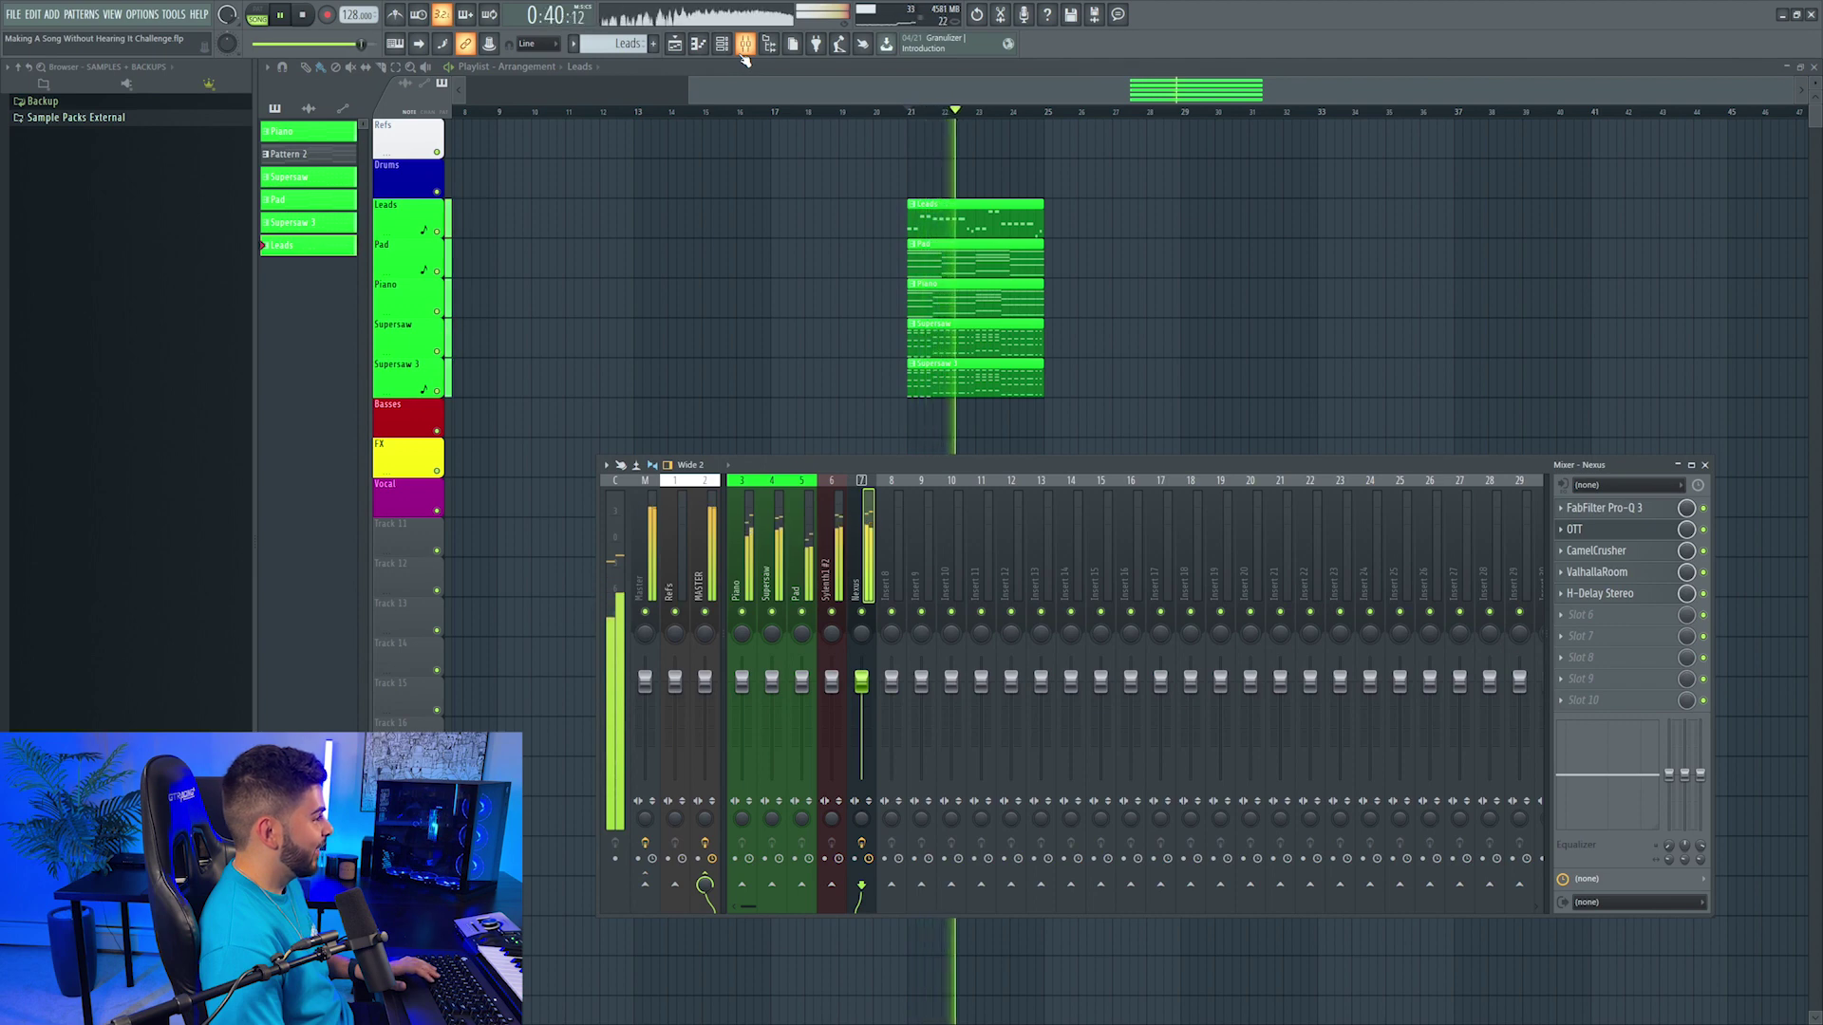
Step: Lower the mixer faders of the Piano, Supersaw, Supersaw 3 and Pad tracks and play the arrangement from bar 21
{"action": "key", "text": "space"}
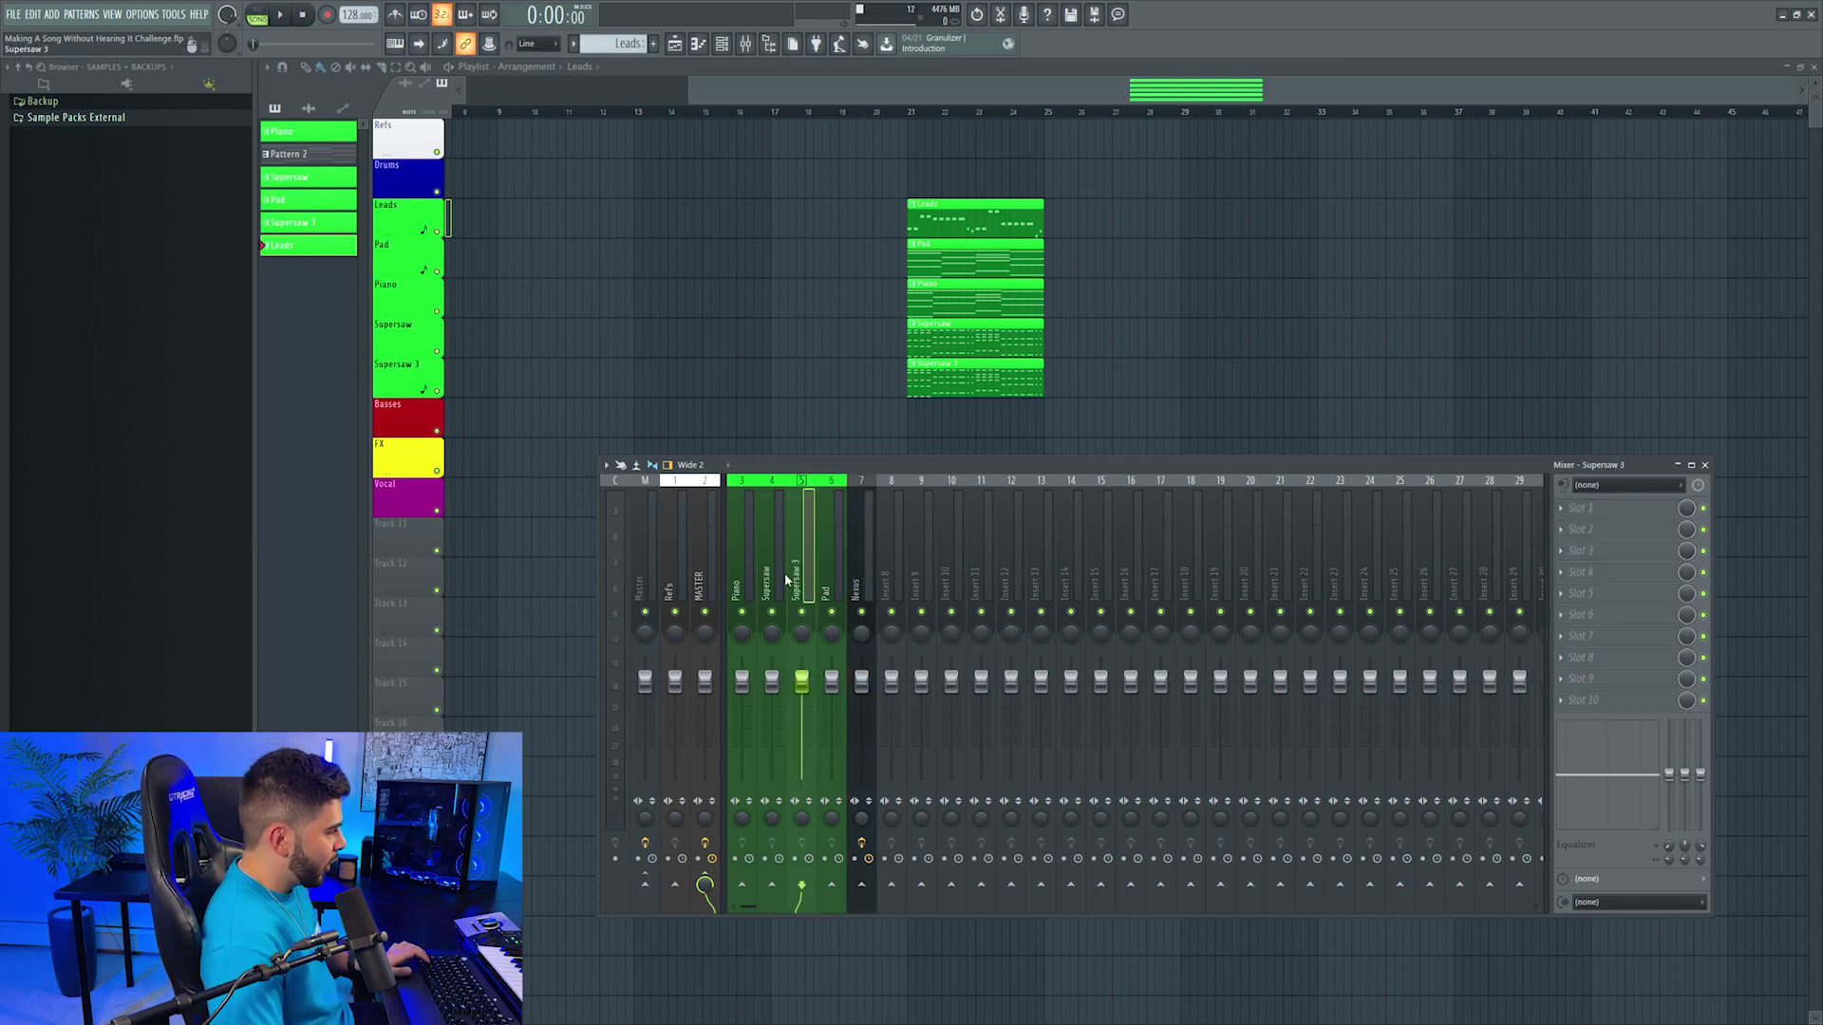
{"action": "left_click", "coordinate": [773, 576]}
{"action": "left_click", "coordinate": [802, 588], "text": "ctrl+shift"}
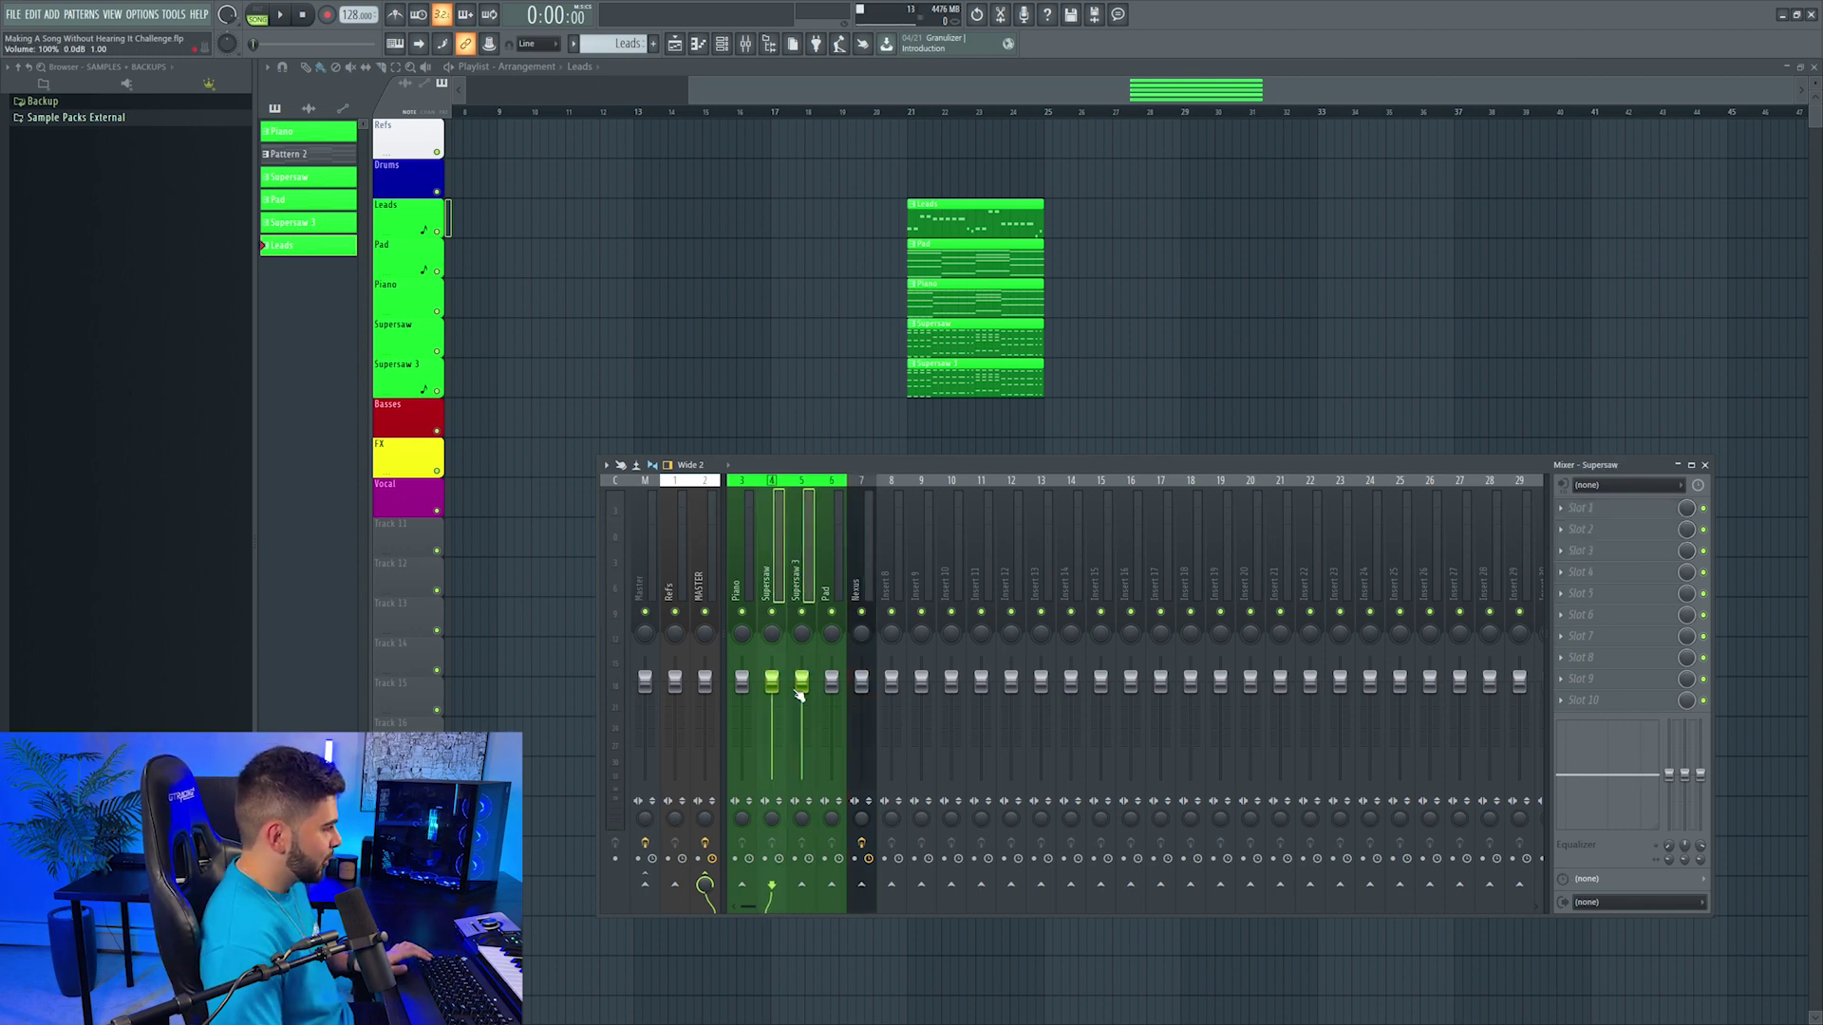
{"action": "left_click_drag", "start_coordinate": [741, 681], "coordinate": [741, 704]}
{"action": "left_click", "coordinate": [825, 637]}
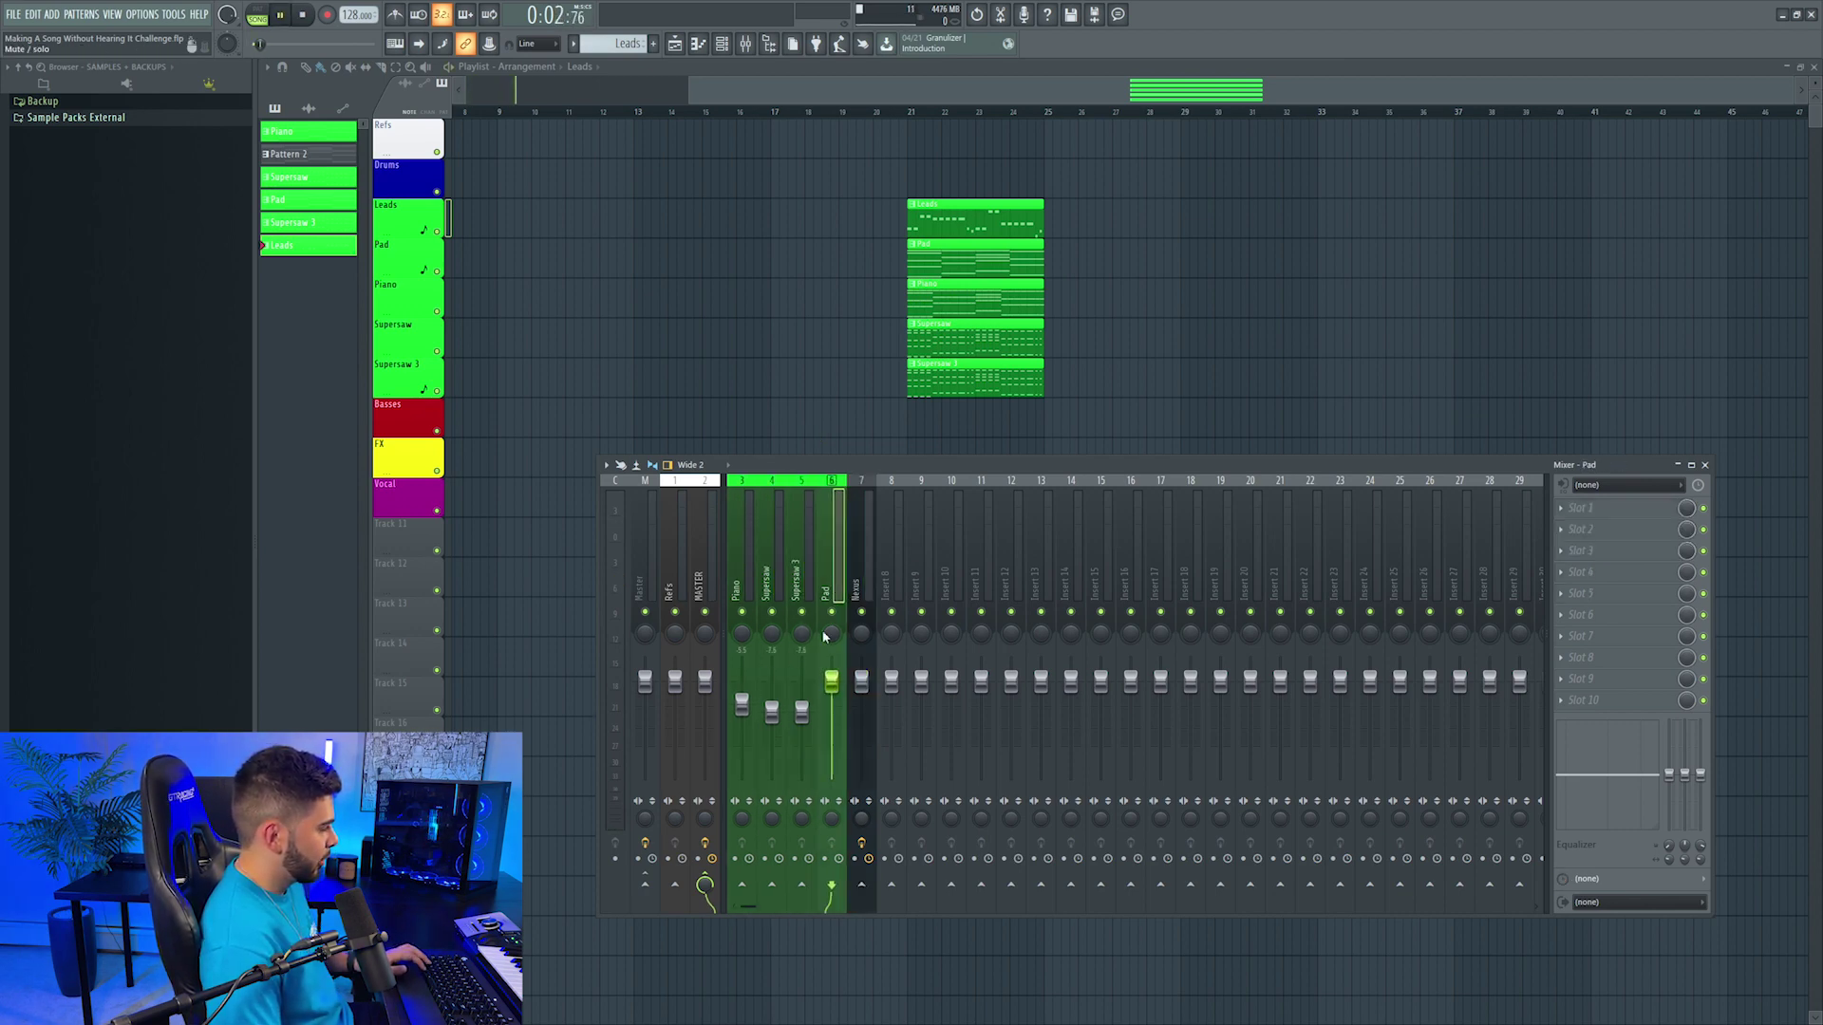
{"action": "left_click", "coordinate": [908, 111]}
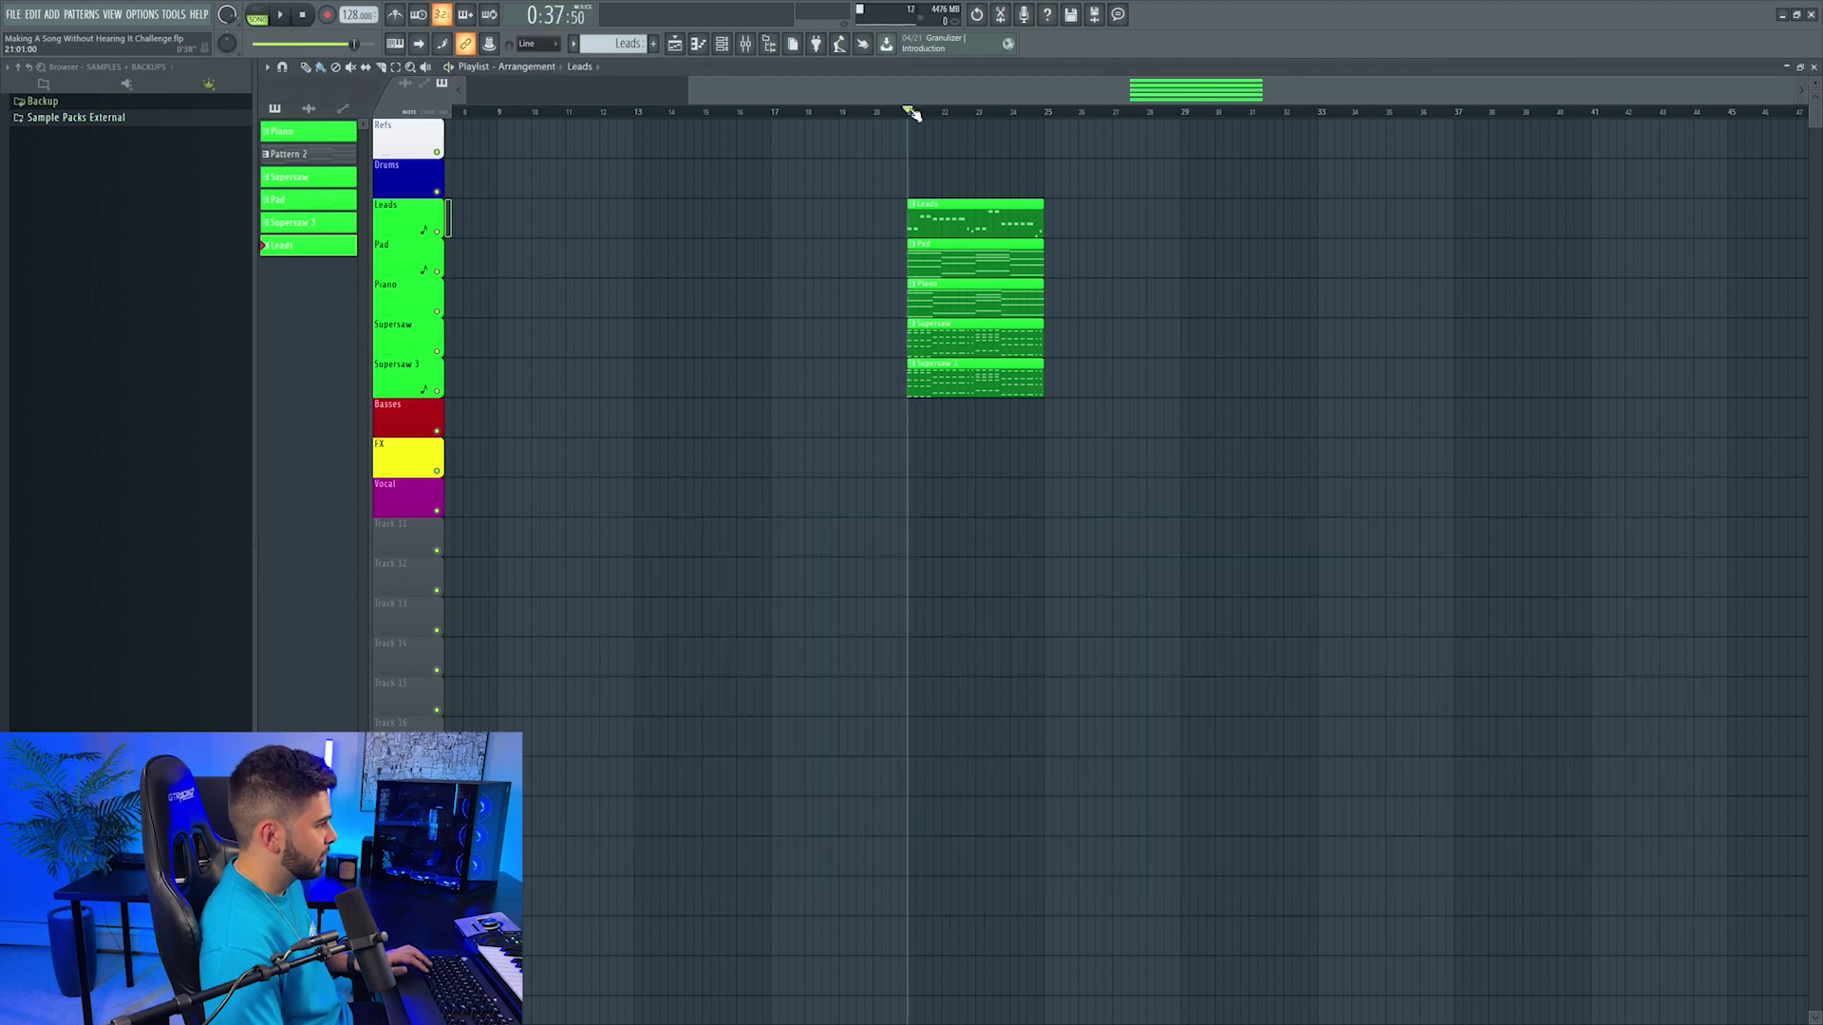
{"action": "key", "text": "space"}
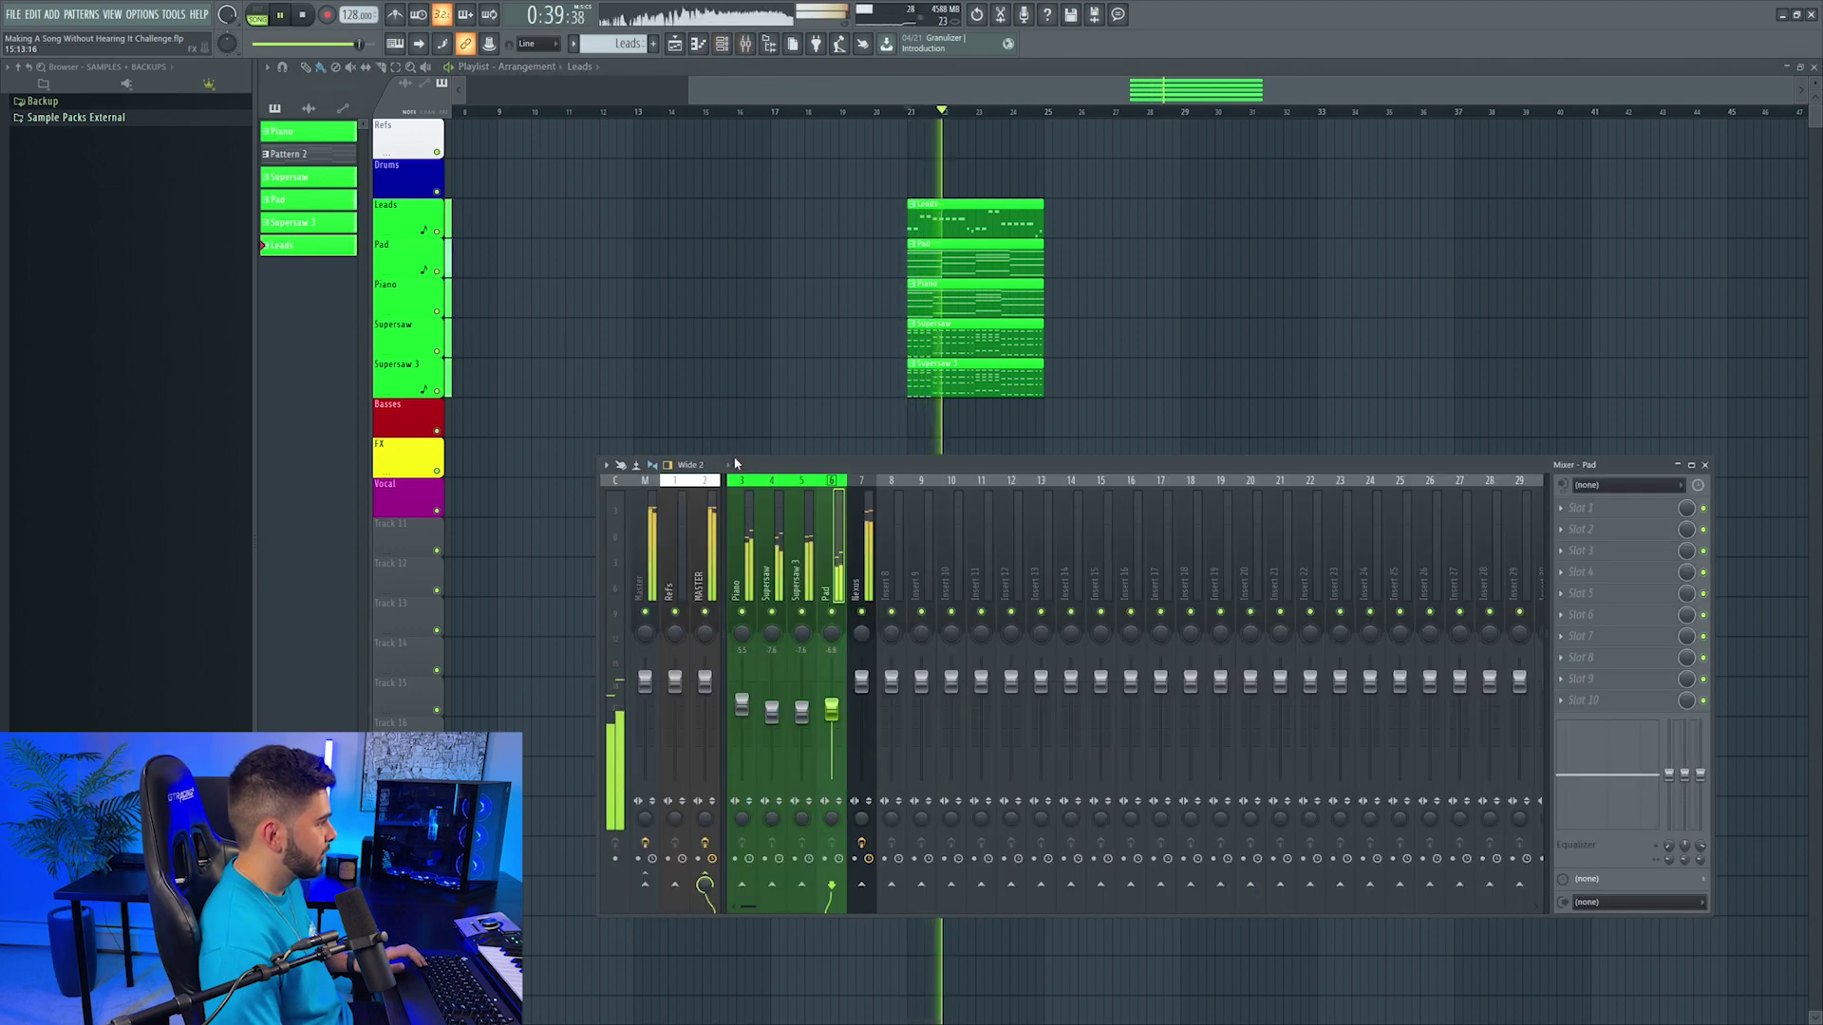
Step: Rename the Nexus mixer track Leads with a green colour and stop playback
{"action": "right_click", "coordinate": [866, 591]}
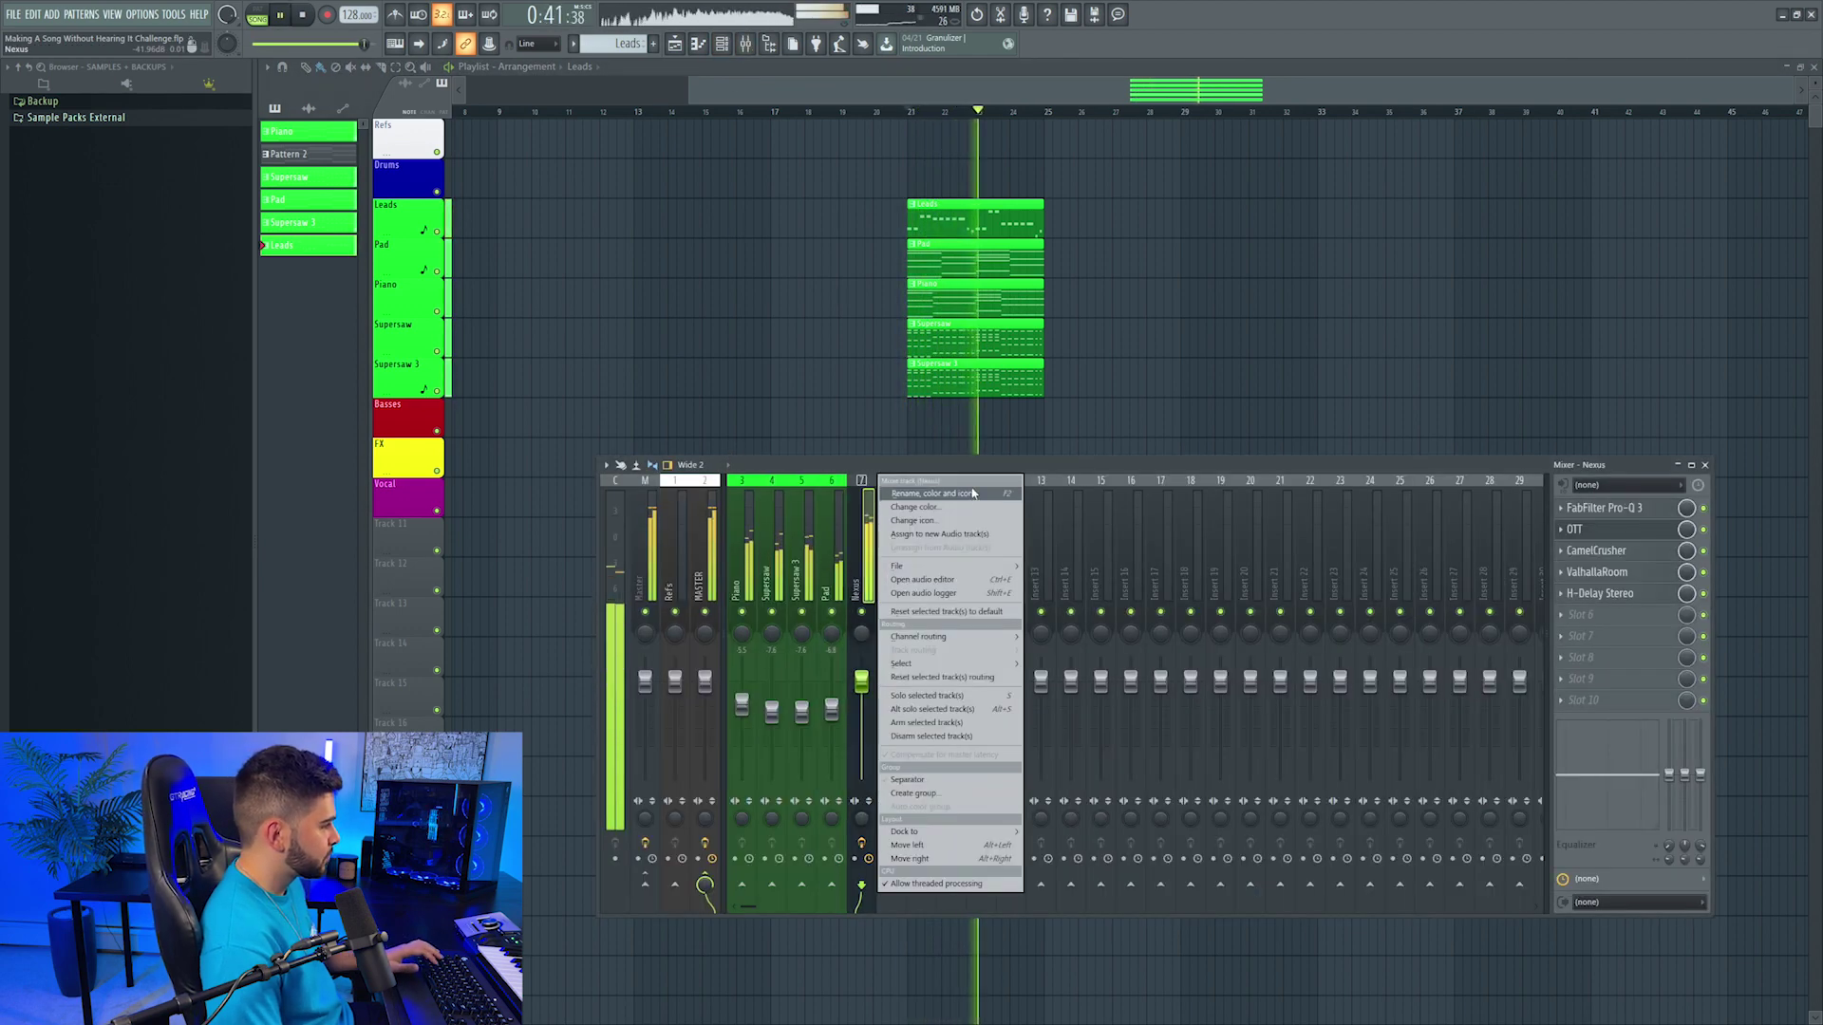
{"action": "left_click", "coordinate": [930, 494]}
{"action": "left_click", "coordinate": [1064, 570]}
{"action": "left_click", "coordinate": [1202, 822]}
{"action": "type", "text": "Leads"}
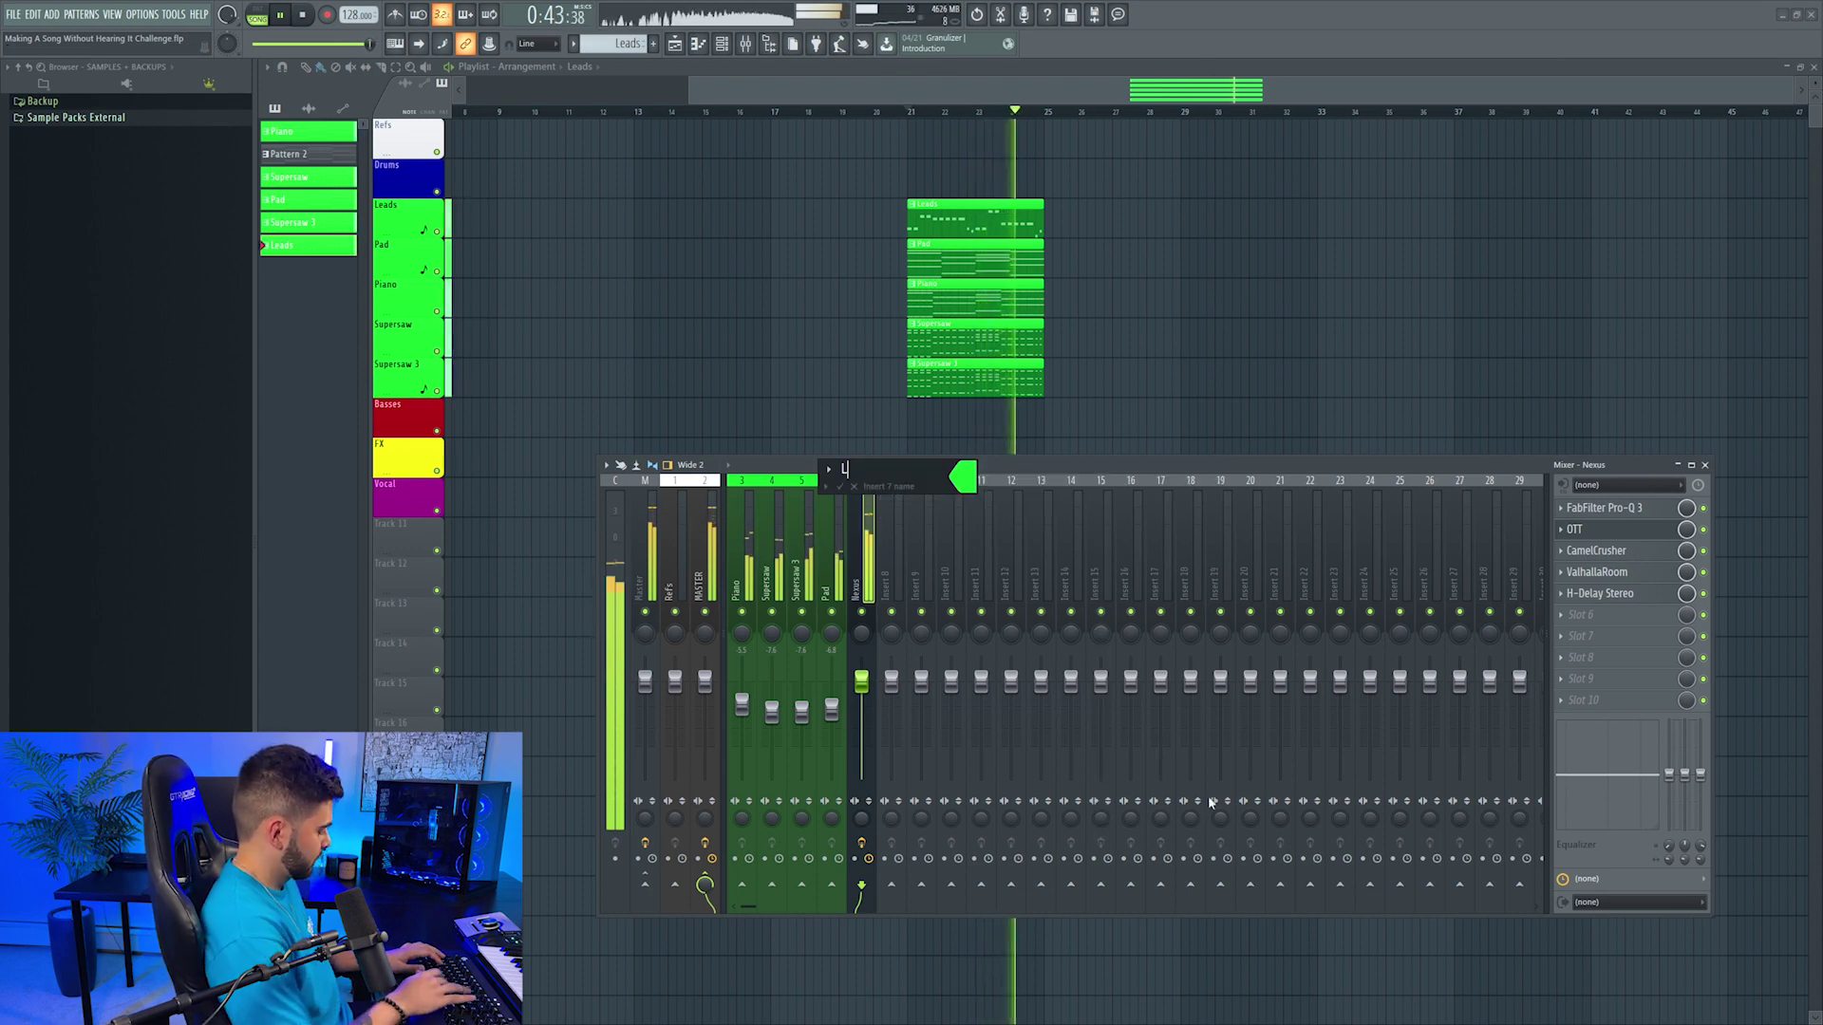
{"action": "key", "text": "Return"}
{"action": "key", "text": "space"}
Step: In Pattern 6's Sylenth1 #4 piano roll, delete the upper chord notes, keeping only the lowest line G#3, C4, D#4 and A#3
{"action": "key", "text": "F12"}
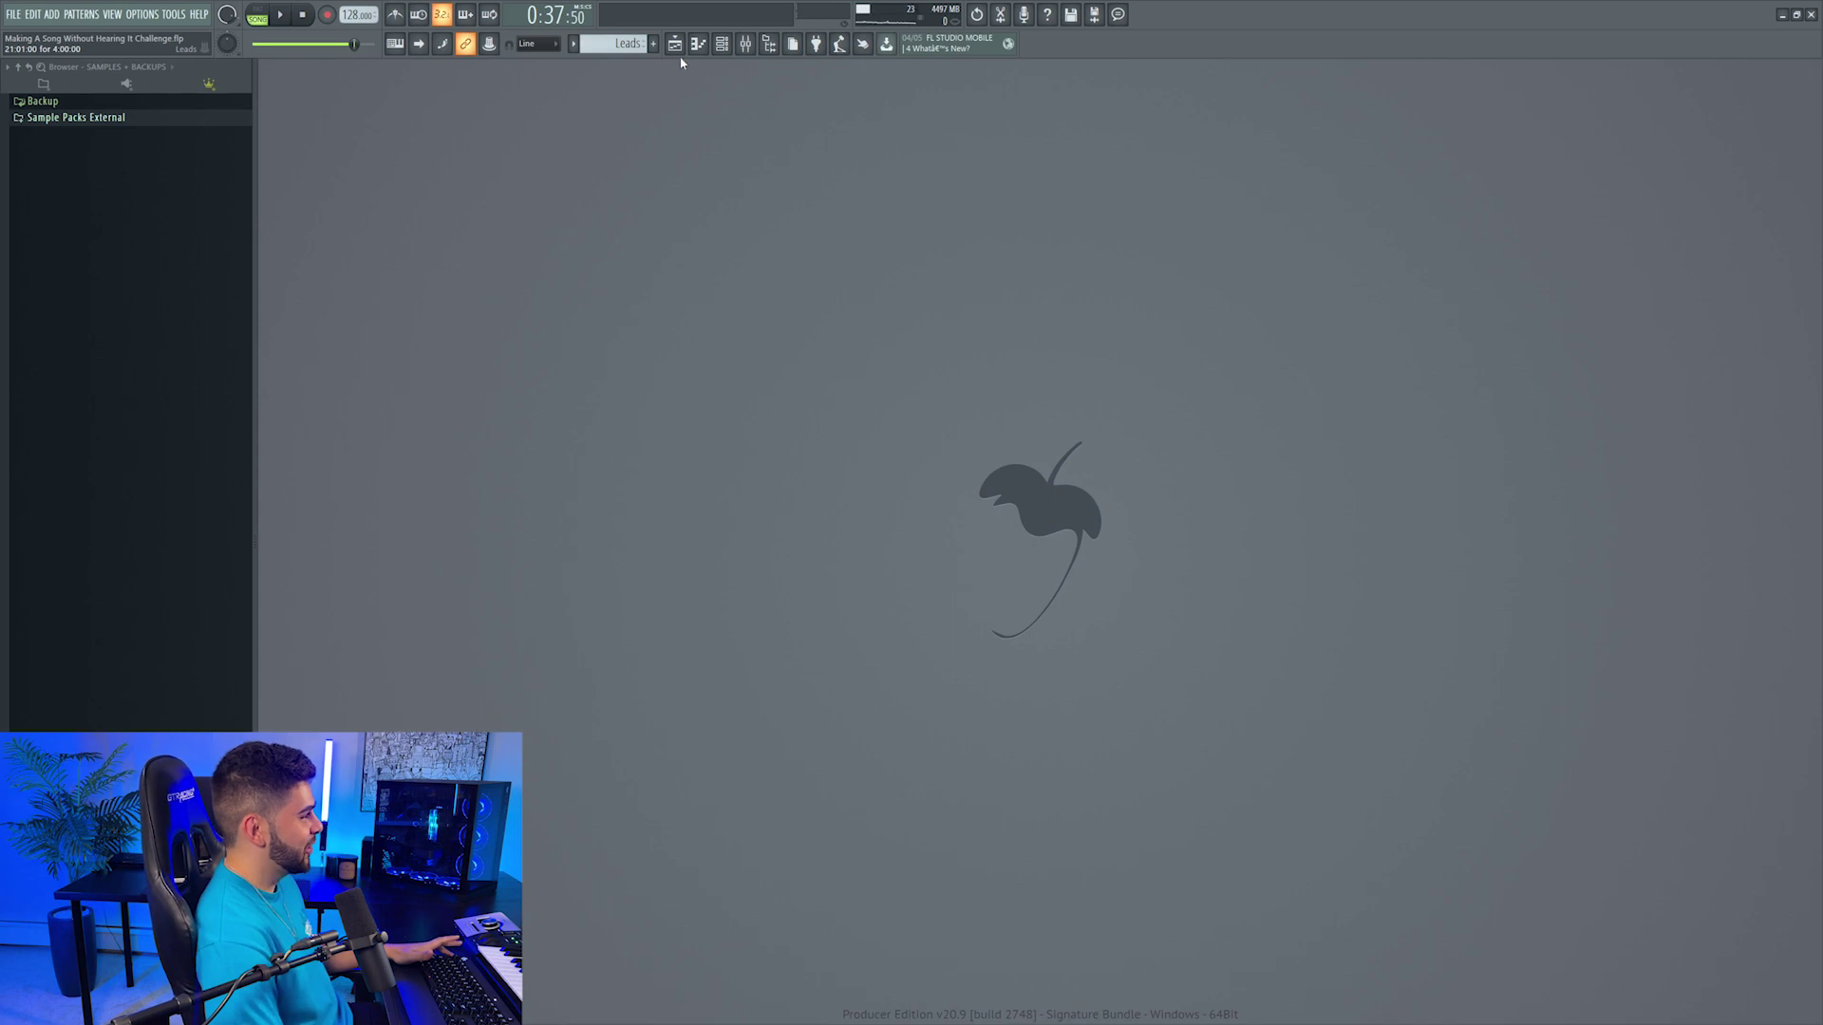
{"action": "left_click", "coordinate": [675, 45]}
{"action": "left_click", "coordinate": [697, 44]}
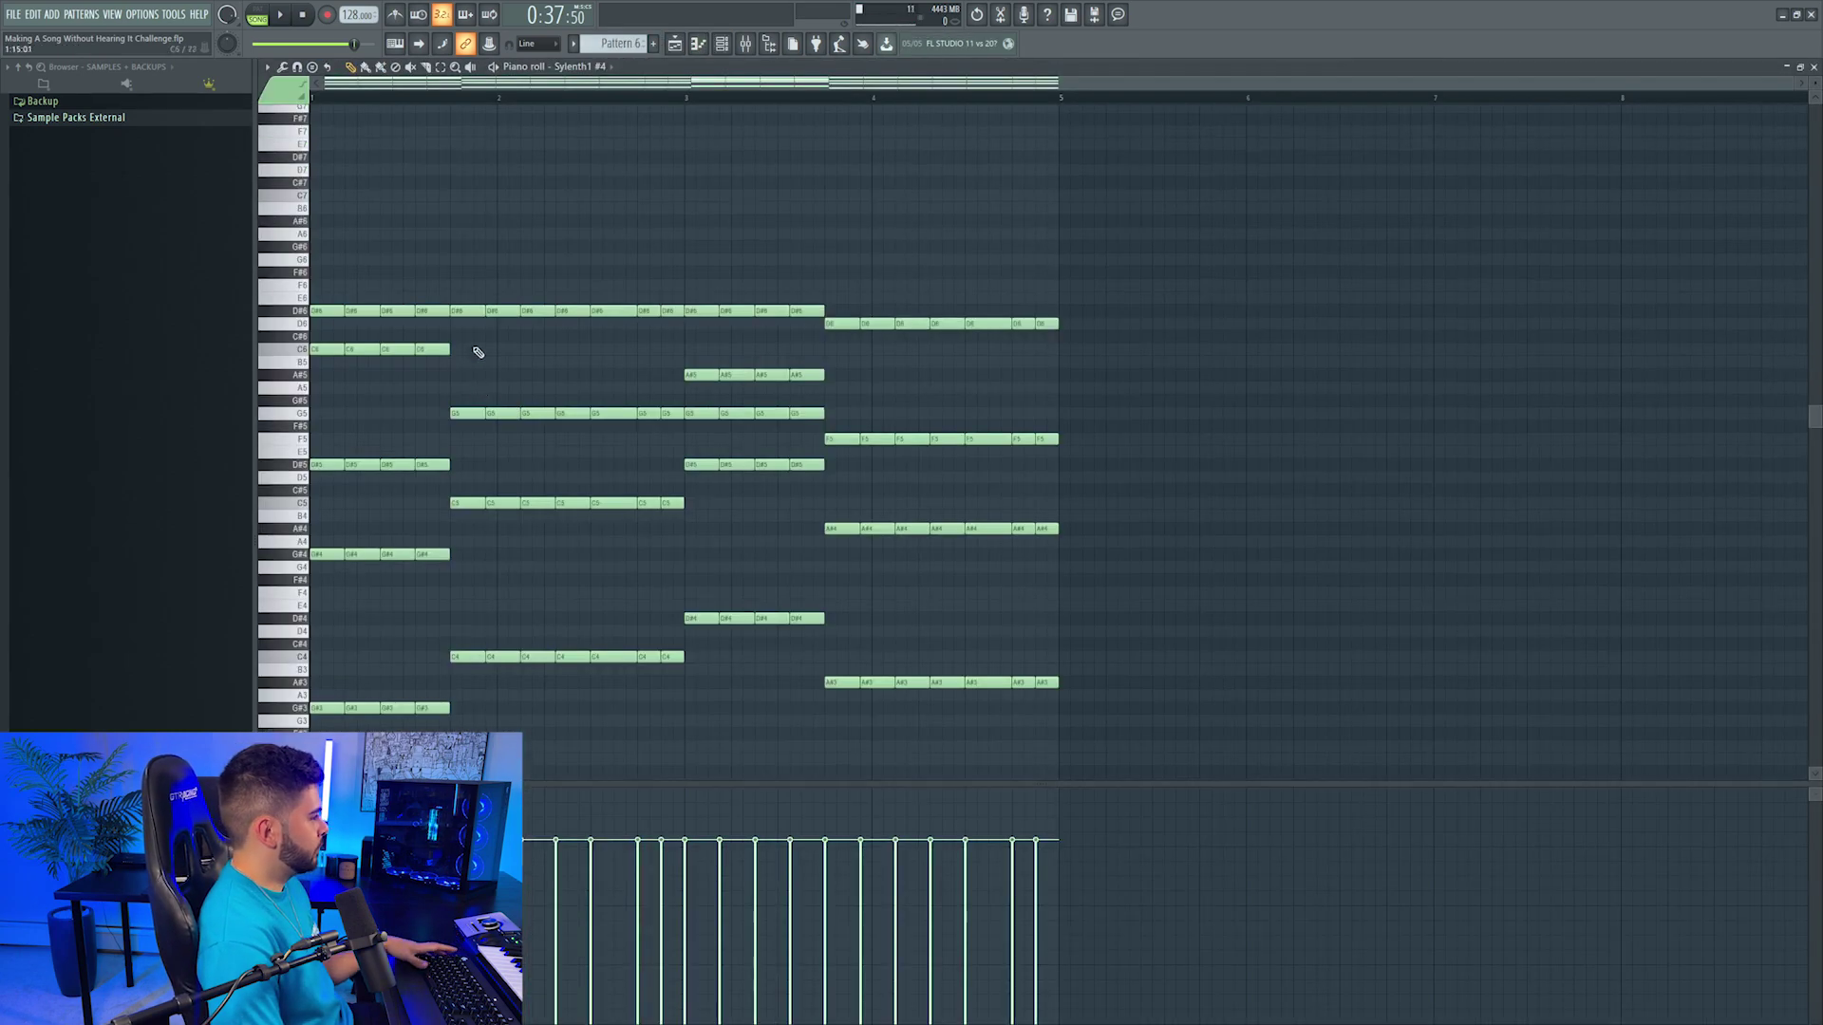
{"action": "scroll", "coordinate": [476, 354], "scroll_direction": "up", "scroll_amount": 1}
{"action": "left_click_drag", "start_coordinate": [664, 276], "coordinate": [591, 619]}
{"action": "key", "text": "Delete"}
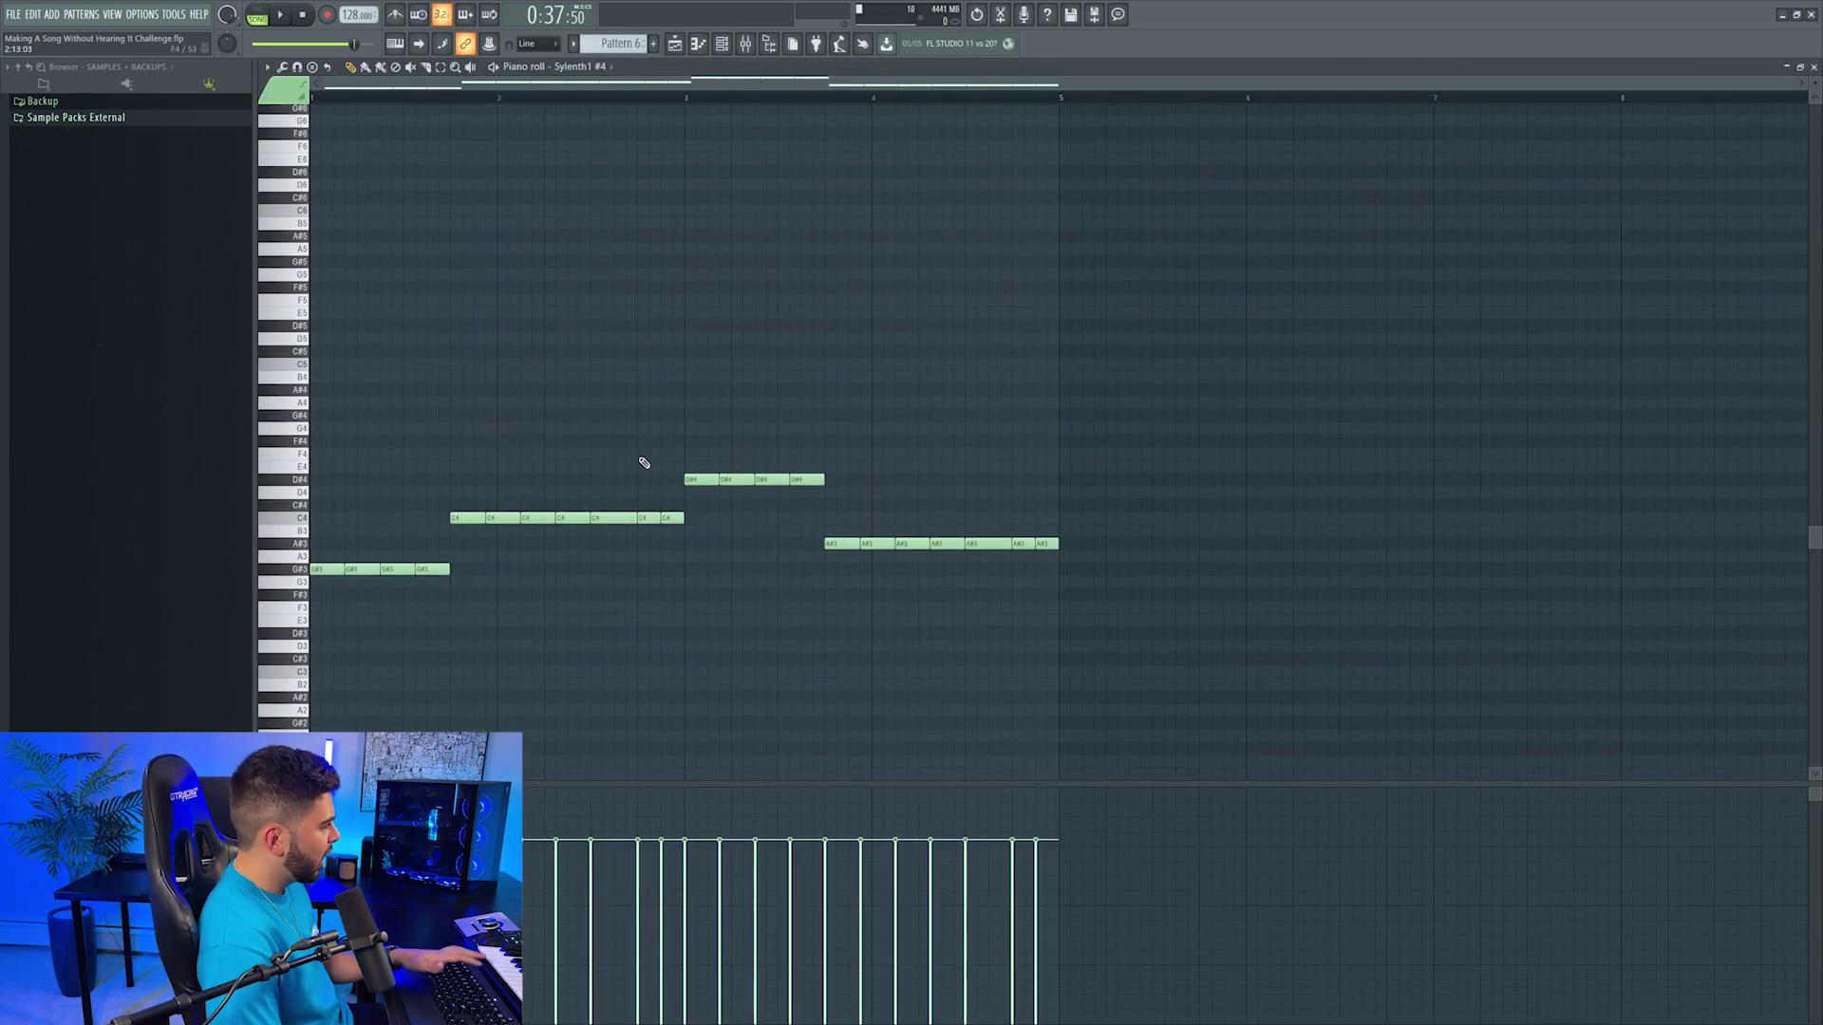
{"action": "scroll", "coordinate": [639, 459], "scroll_direction": "down", "scroll_amount": 1}
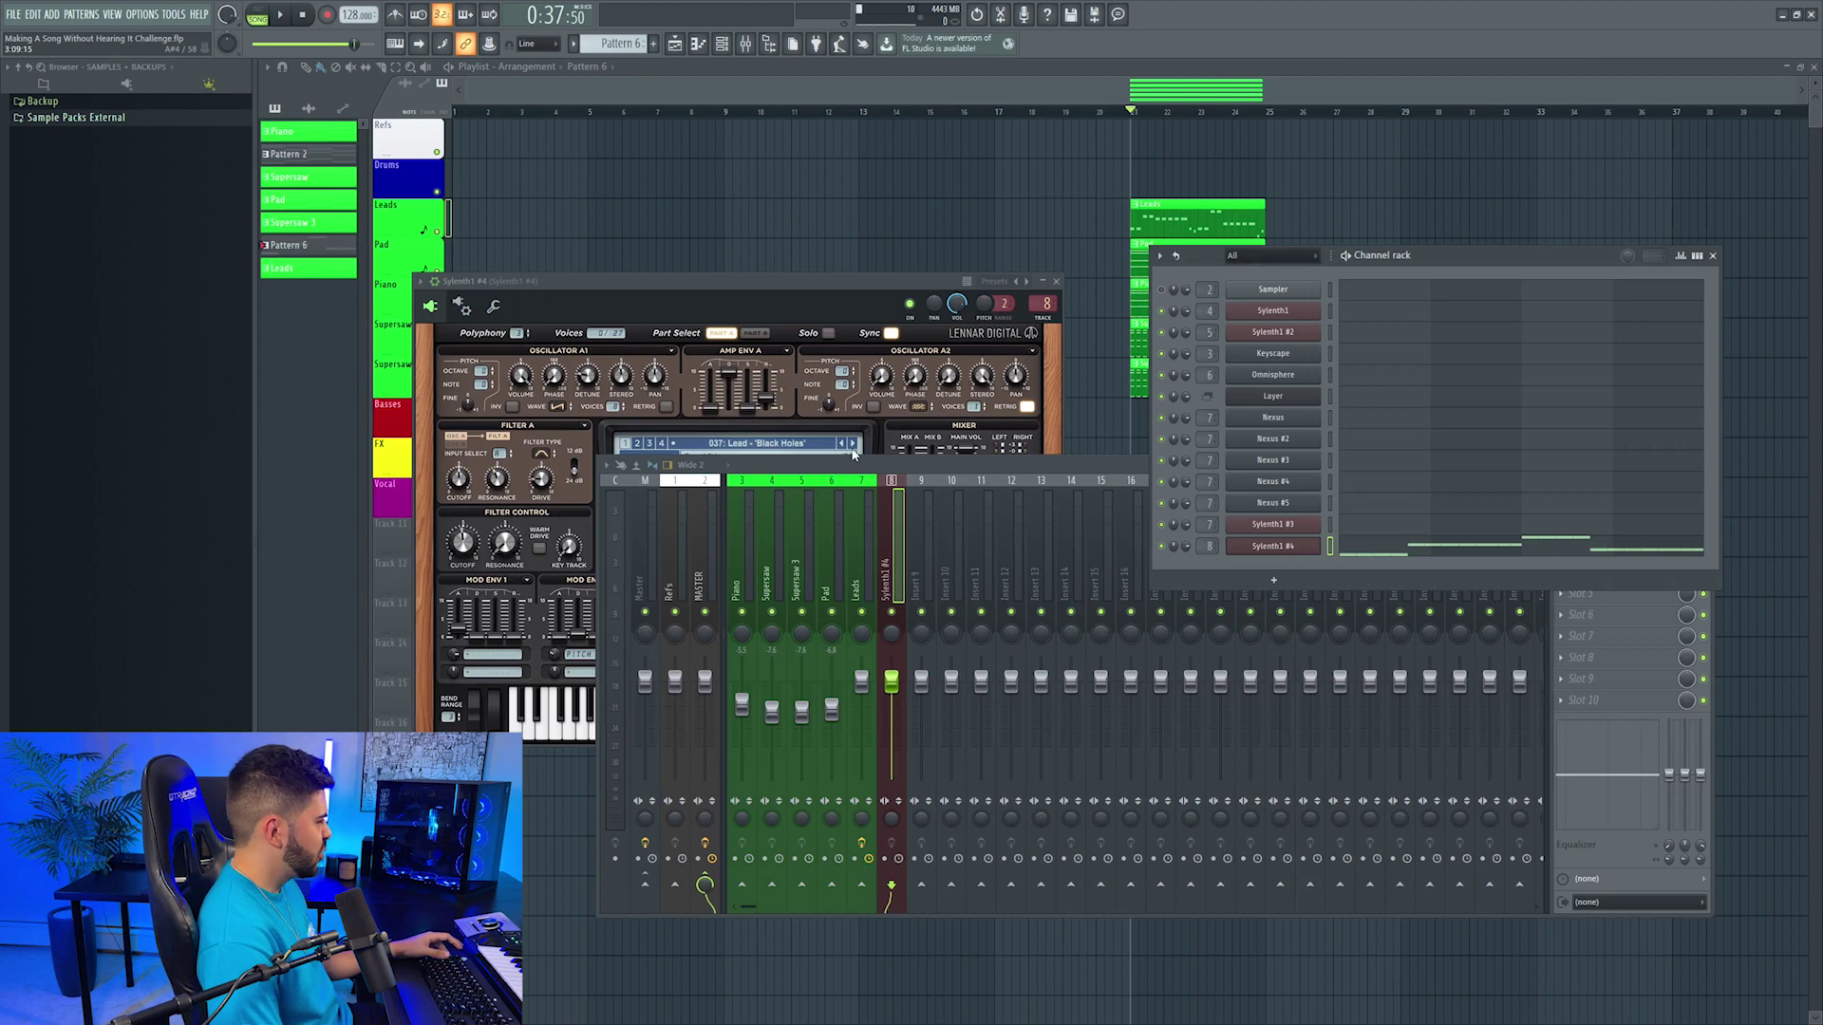
Step: Load the REV_BASS - Fuzzy preset in Sylenth1 #4 and add EQuality to its mixer track
{"action": "left_click", "coordinate": [824, 444]}
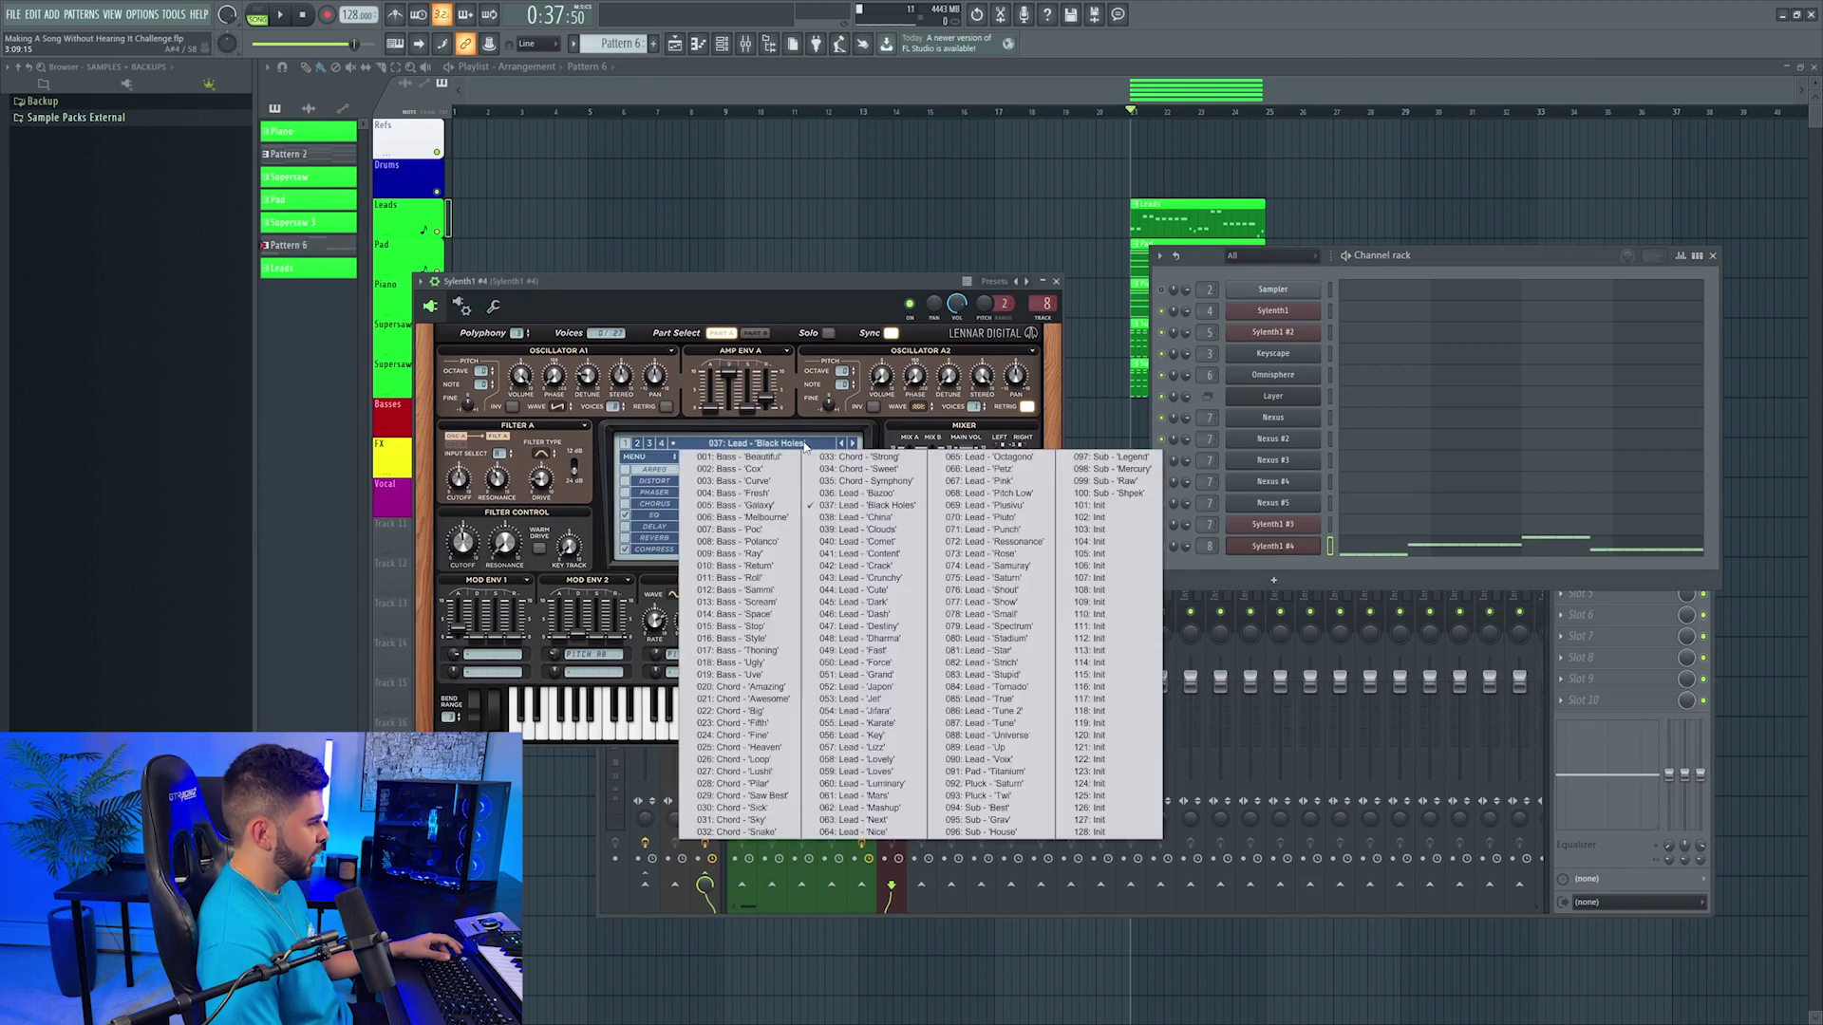
{"action": "left_click", "coordinate": [803, 448]}
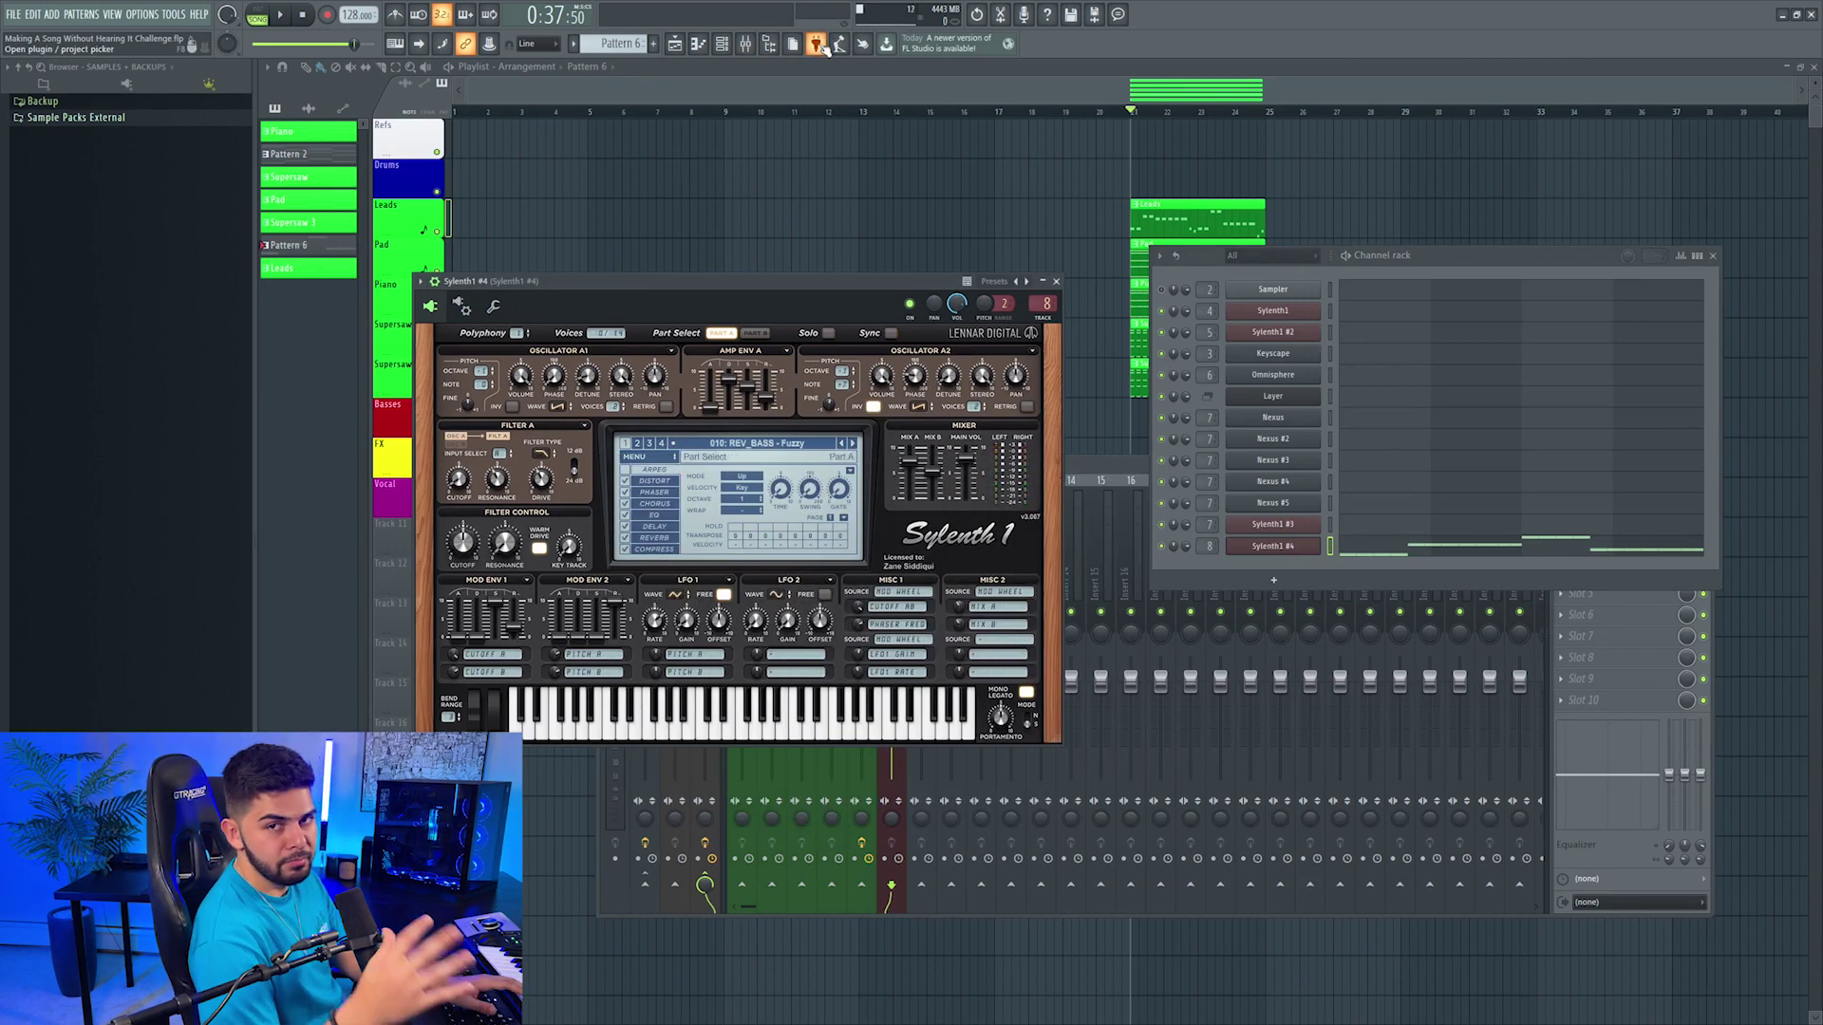
{"action": "left_click", "coordinate": [1126, 475]}
{"action": "left_click", "coordinate": [1572, 540]}
{"action": "left_click", "coordinate": [907, 233]}
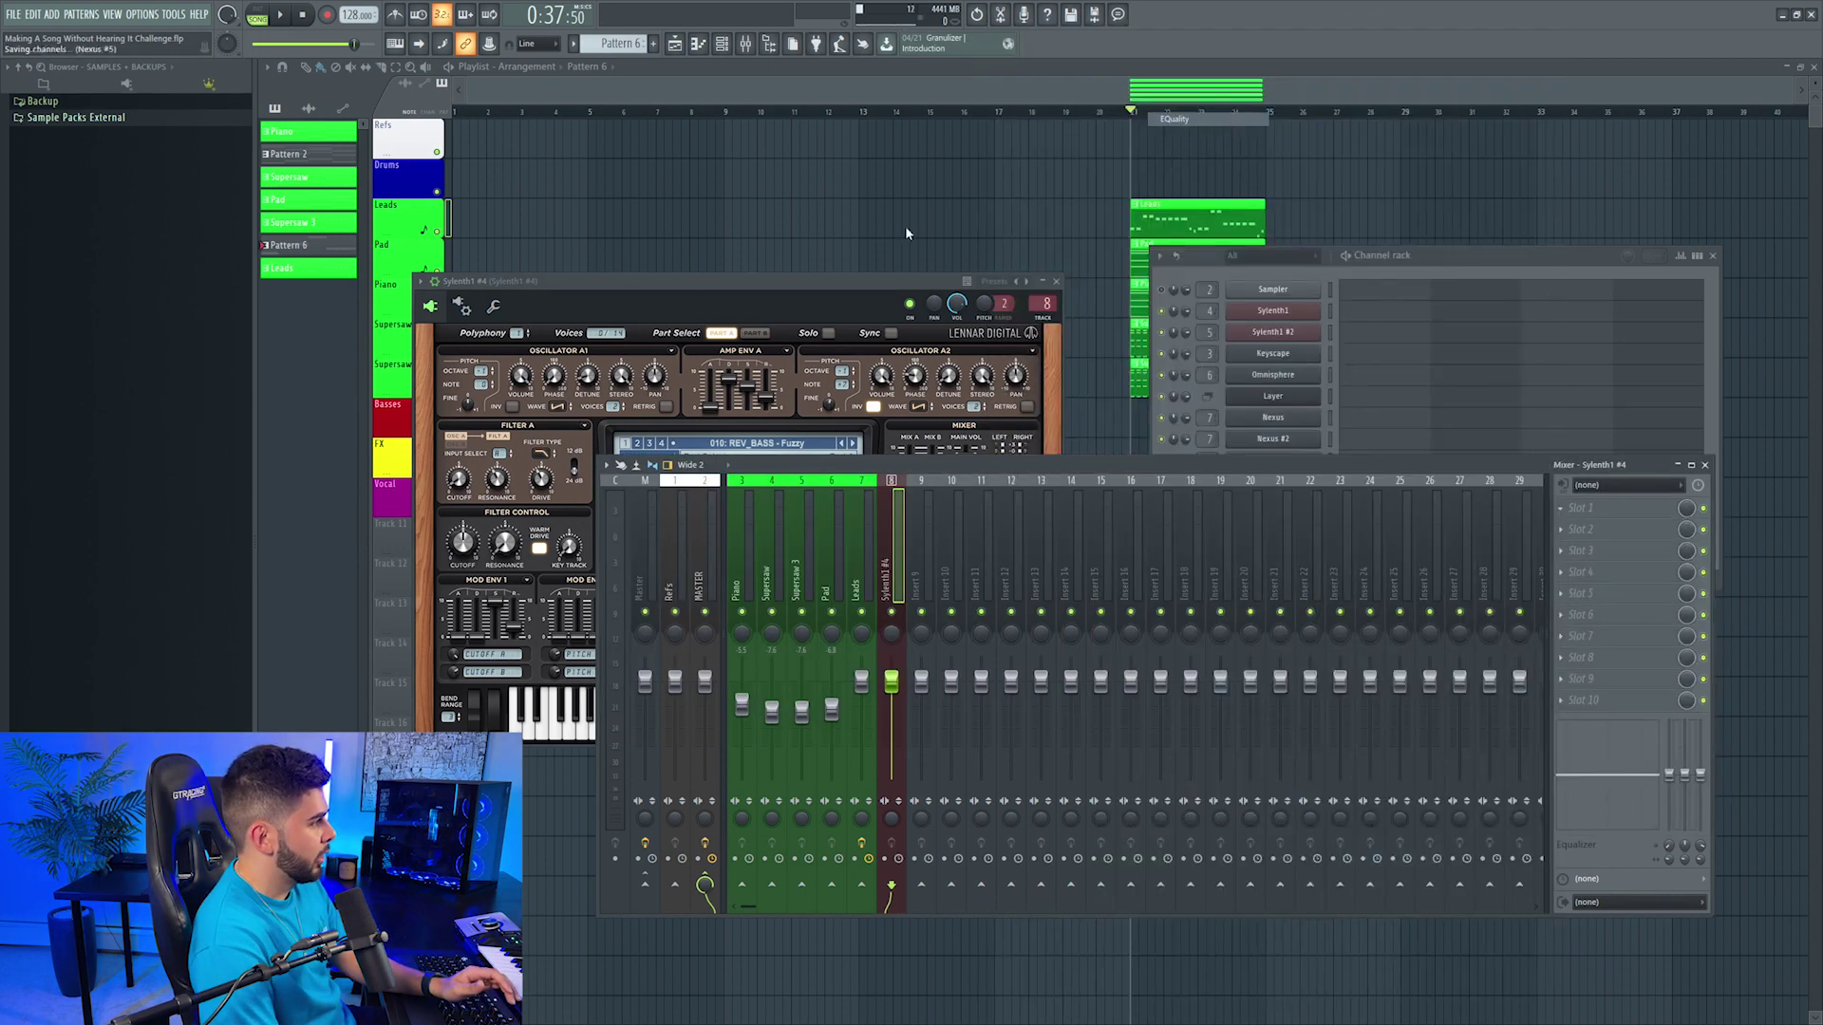
{"action": "left_click_drag", "start_coordinate": [551, 297], "coordinate": [491, 327]}
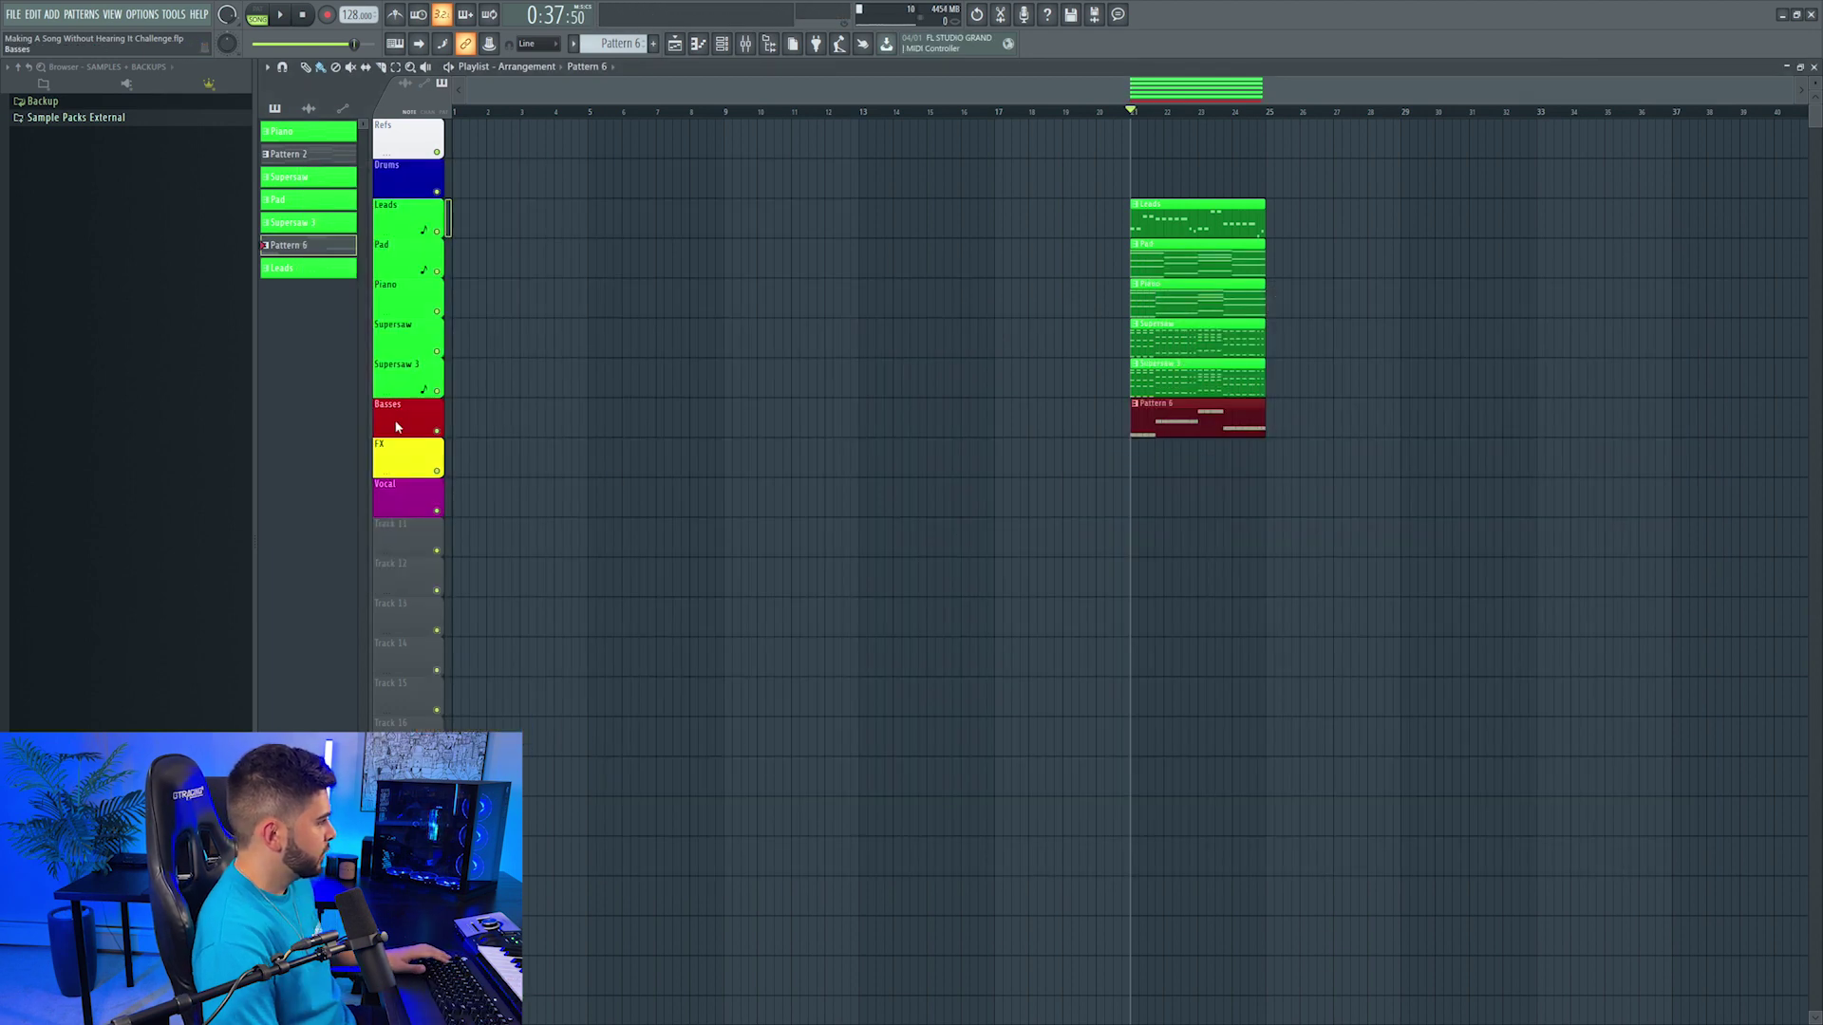
Step: Rename the Basses playlist track Mid Bass
{"action": "right_click", "coordinate": [396, 402]}
{"action": "left_click", "coordinate": [436, 407]}
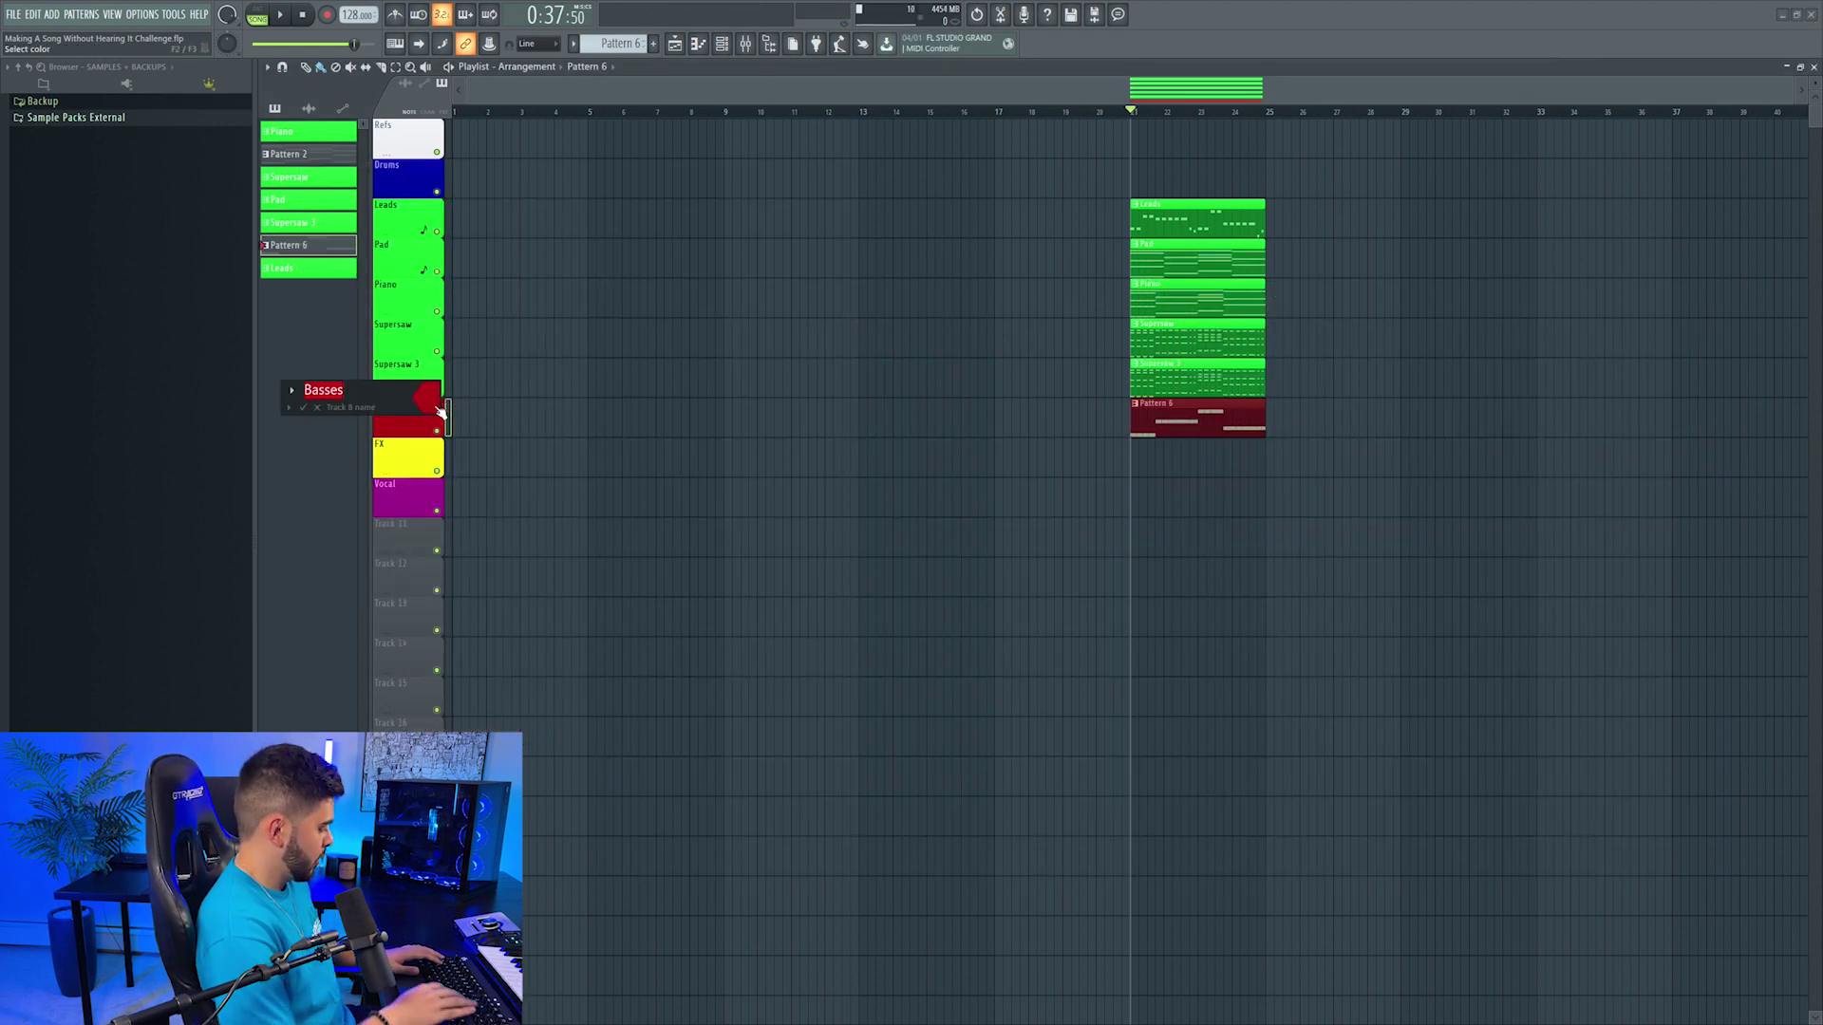
{"action": "type", "text": "Mid Bass"}
{"action": "key", "text": "Return"}
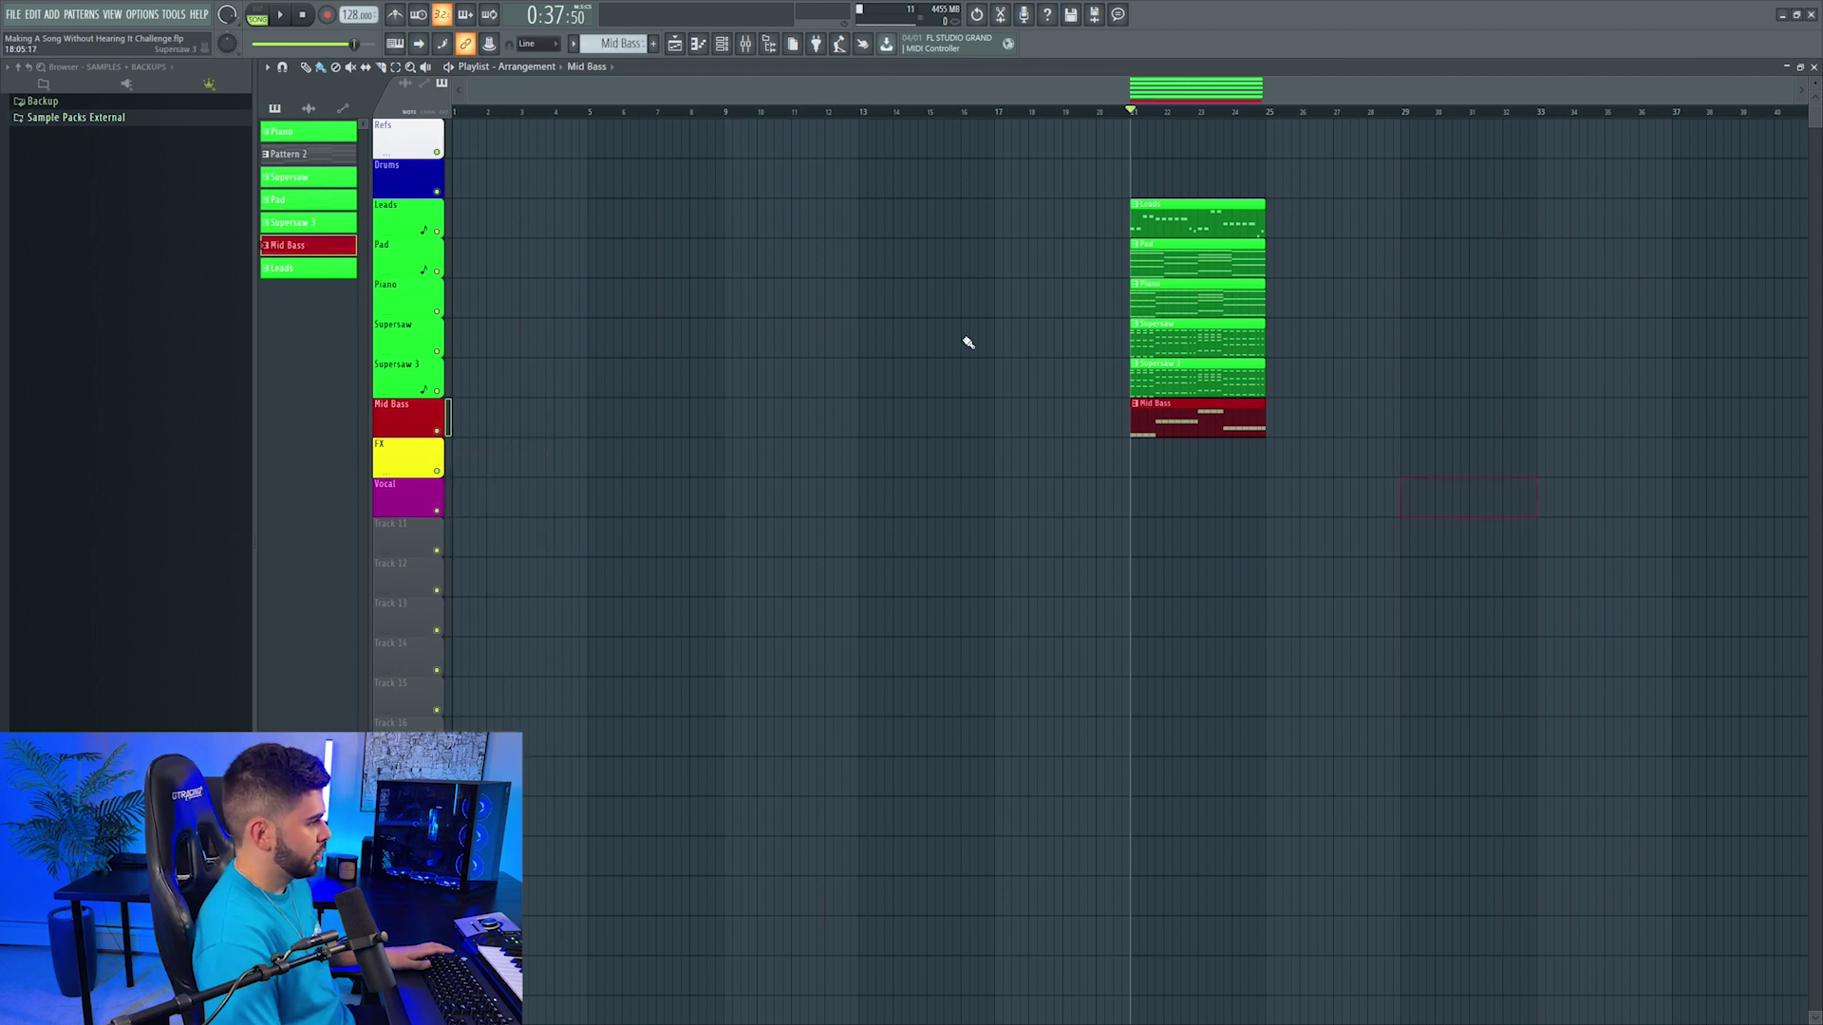
Step: Add FocusOne after EQuality on the Sylenth1 #4 mixer track and lower that track's fader to about -4.7 dB
{"action": "left_click", "coordinate": [745, 44]}
{"action": "left_click", "coordinate": [1587, 528]}
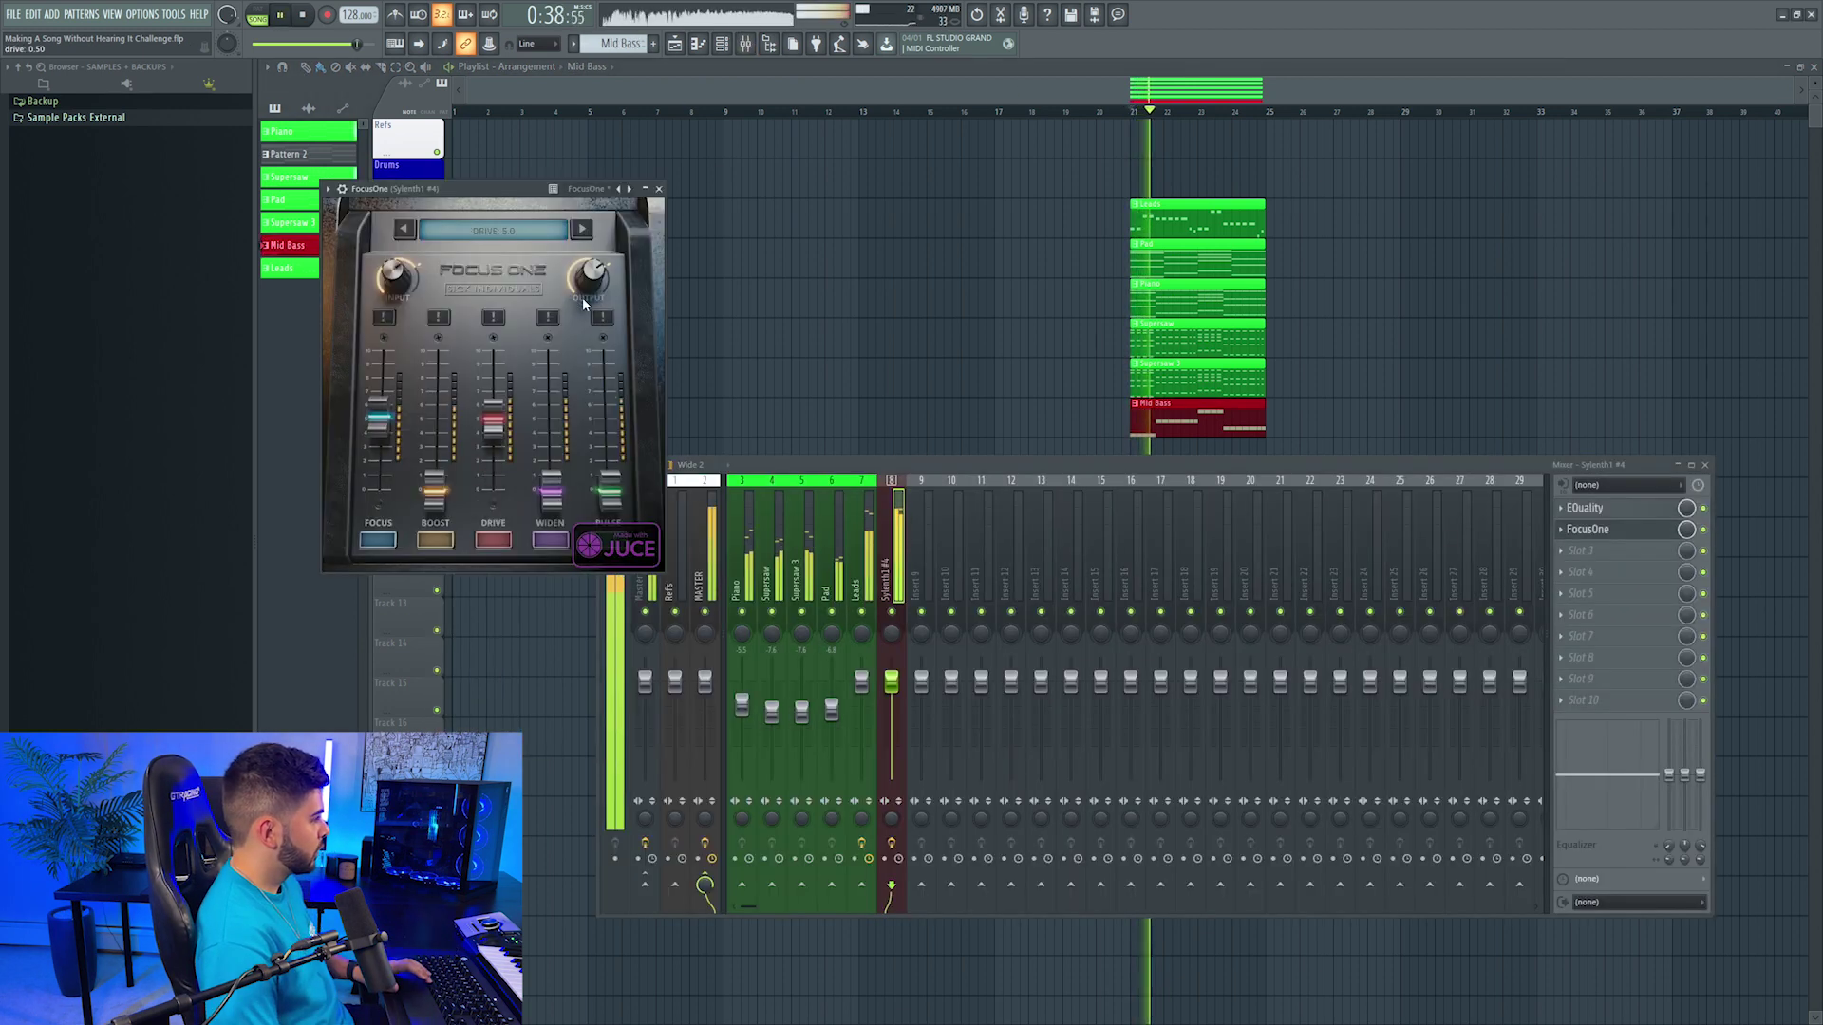
{"action": "key", "text": "space"}
{"action": "left_click_drag", "start_coordinate": [891, 682], "coordinate": [892, 700]}
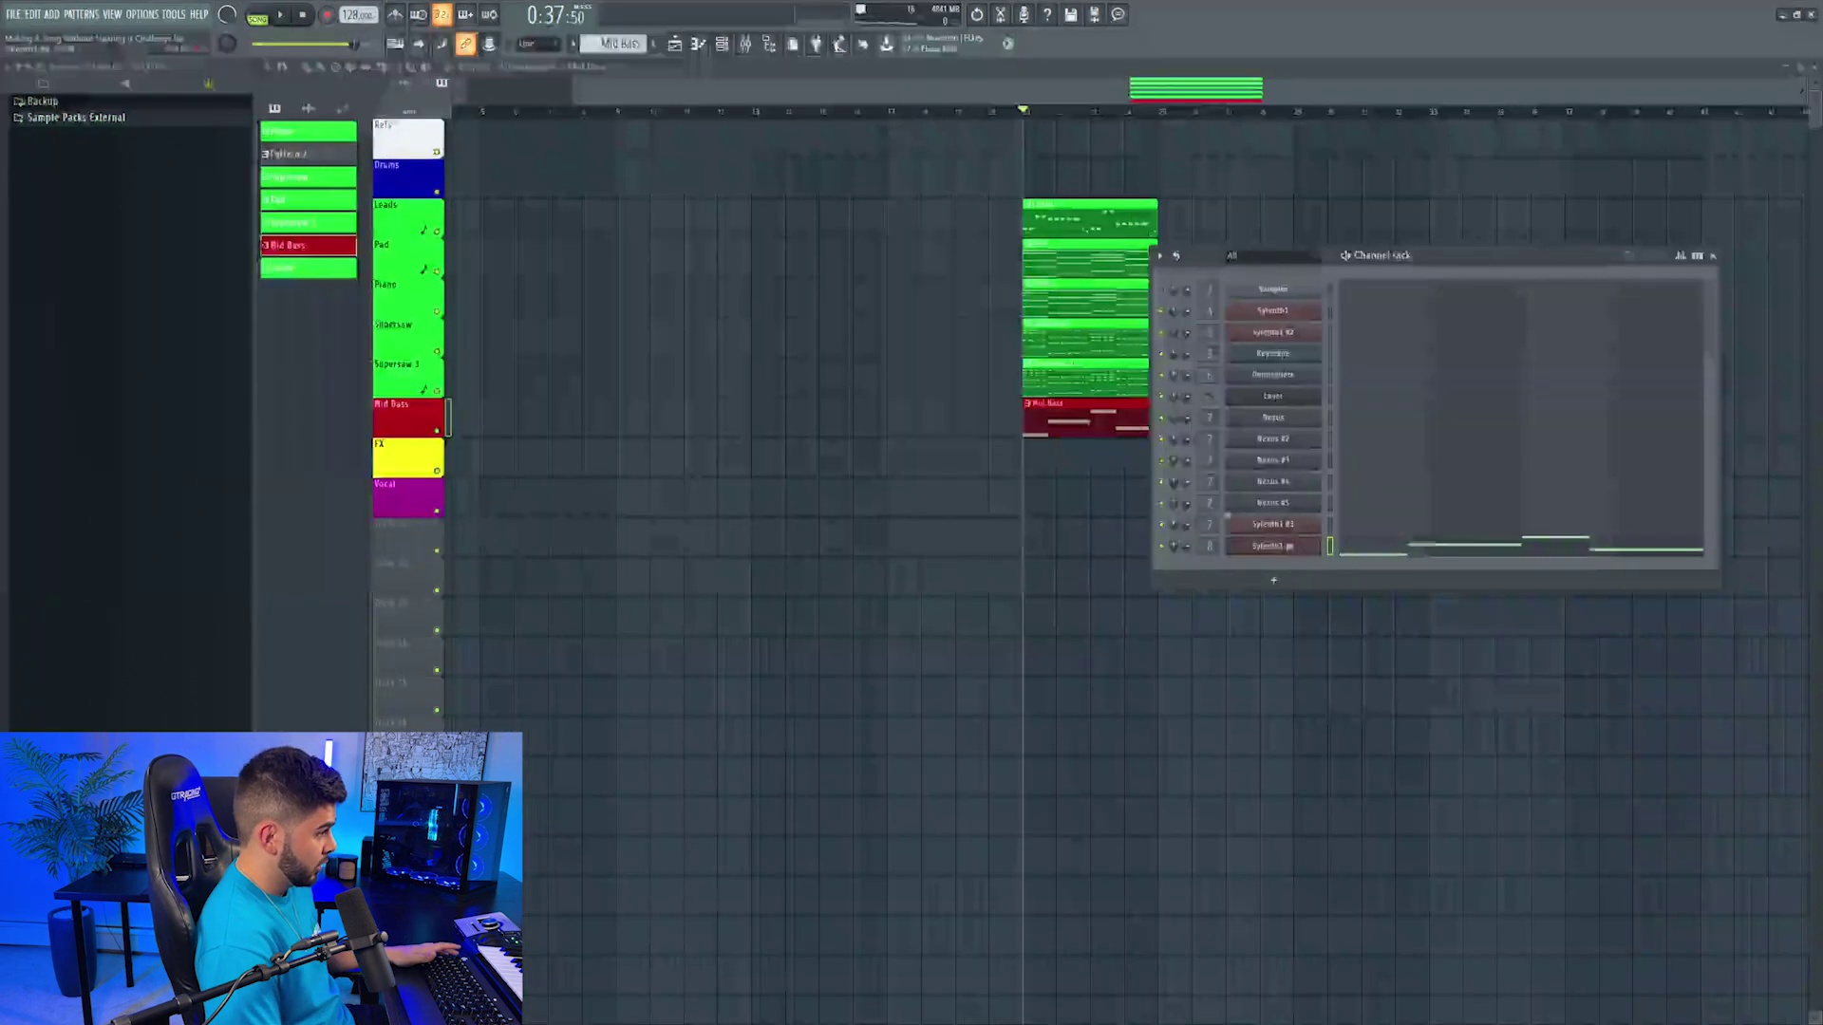
Step: Clone the Sylenth1 #4 channel, put the bass line in Pattern 7 and load the DV Sub 2 preset on the clone
{"action": "right_click", "coordinate": [1315, 546]}
{"action": "left_click", "coordinate": [1344, 670]}
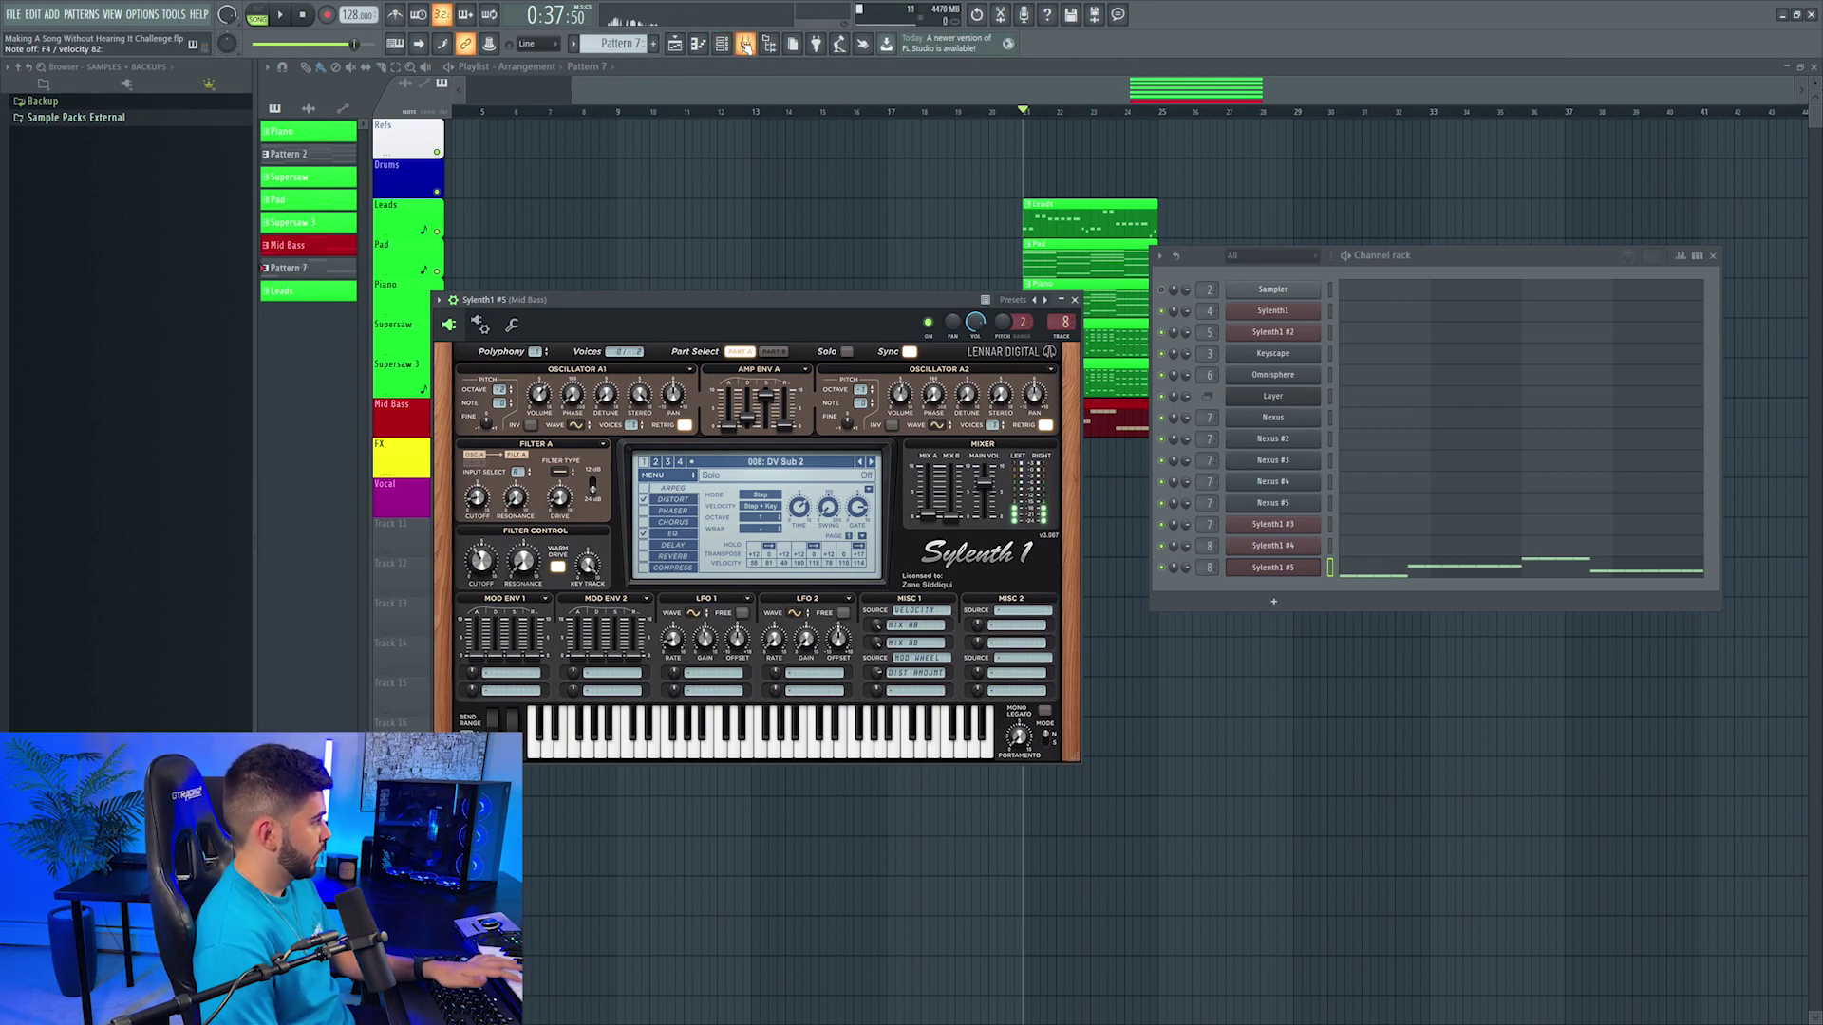
{"action": "left_click", "coordinate": [747, 44]}
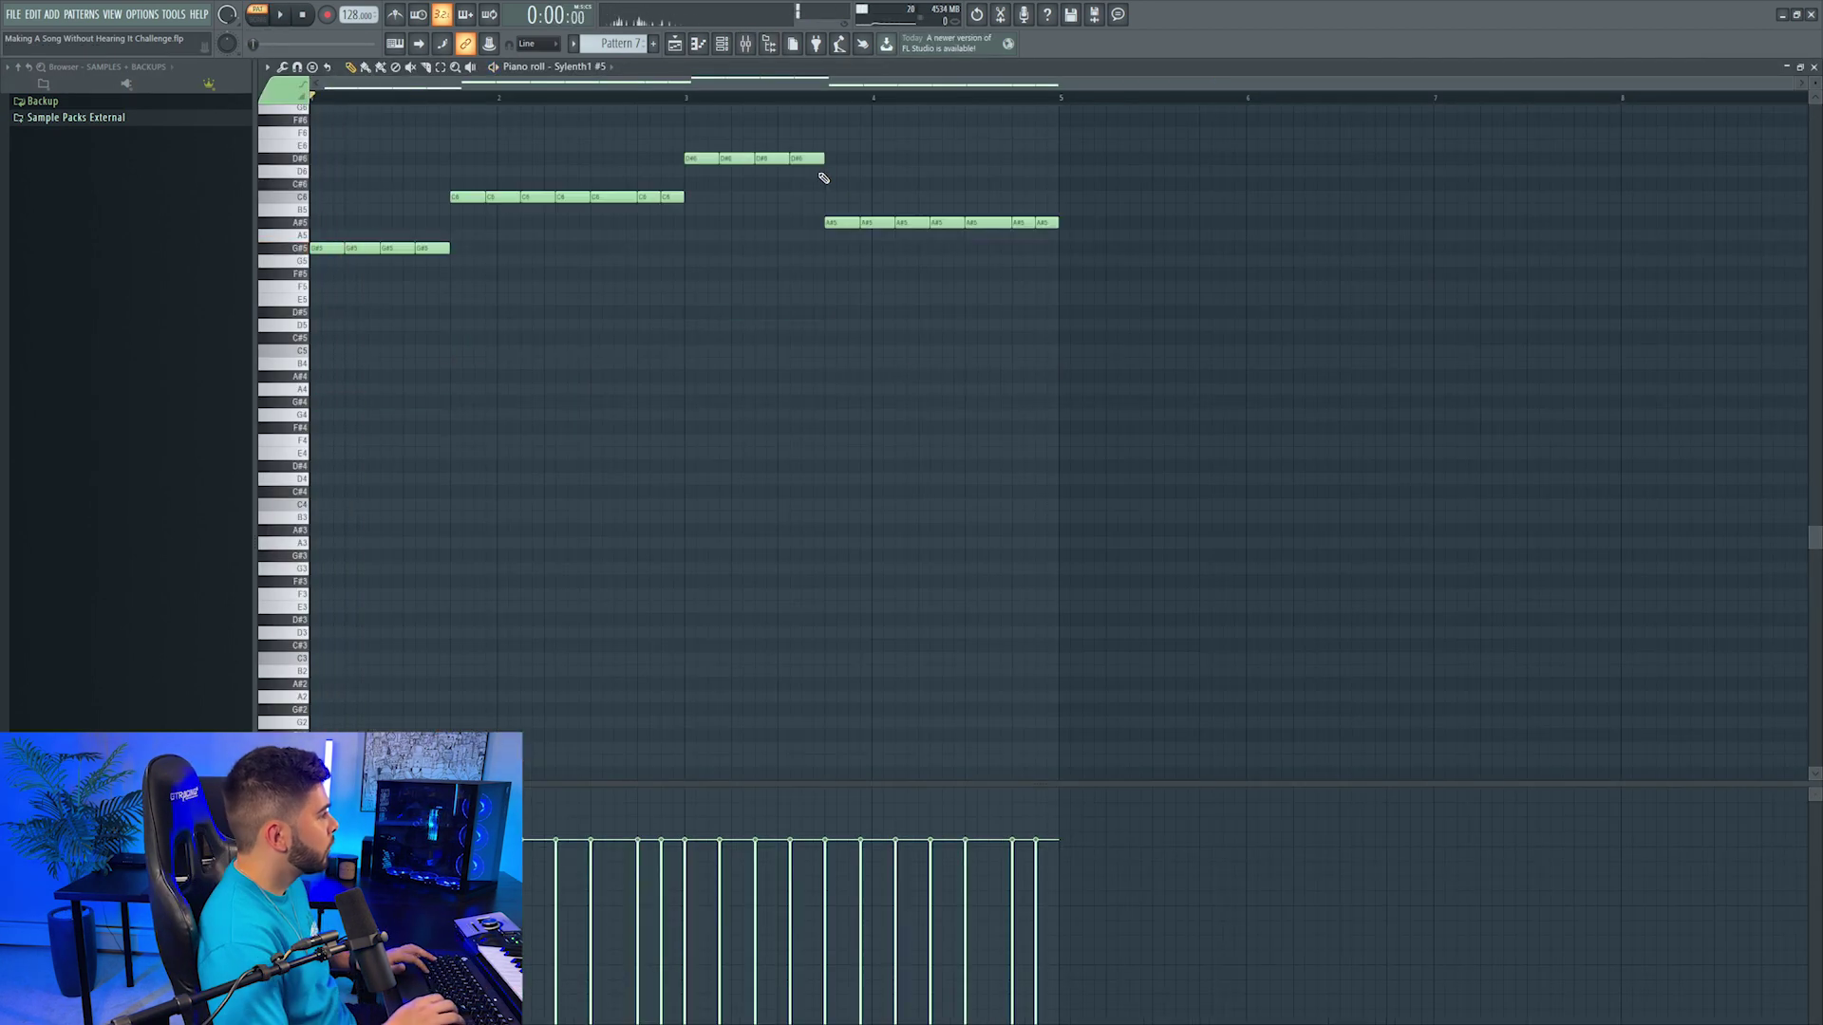
Step: Transpose the Sylenth1 #5 bass line down to G#4, C5, D#5 and A#4, playing the pattern to audition the octaves
{"action": "key", "text": "ctrl+Down"}
{"action": "key", "text": "ctrl+Down"}
{"action": "key", "text": "space"}
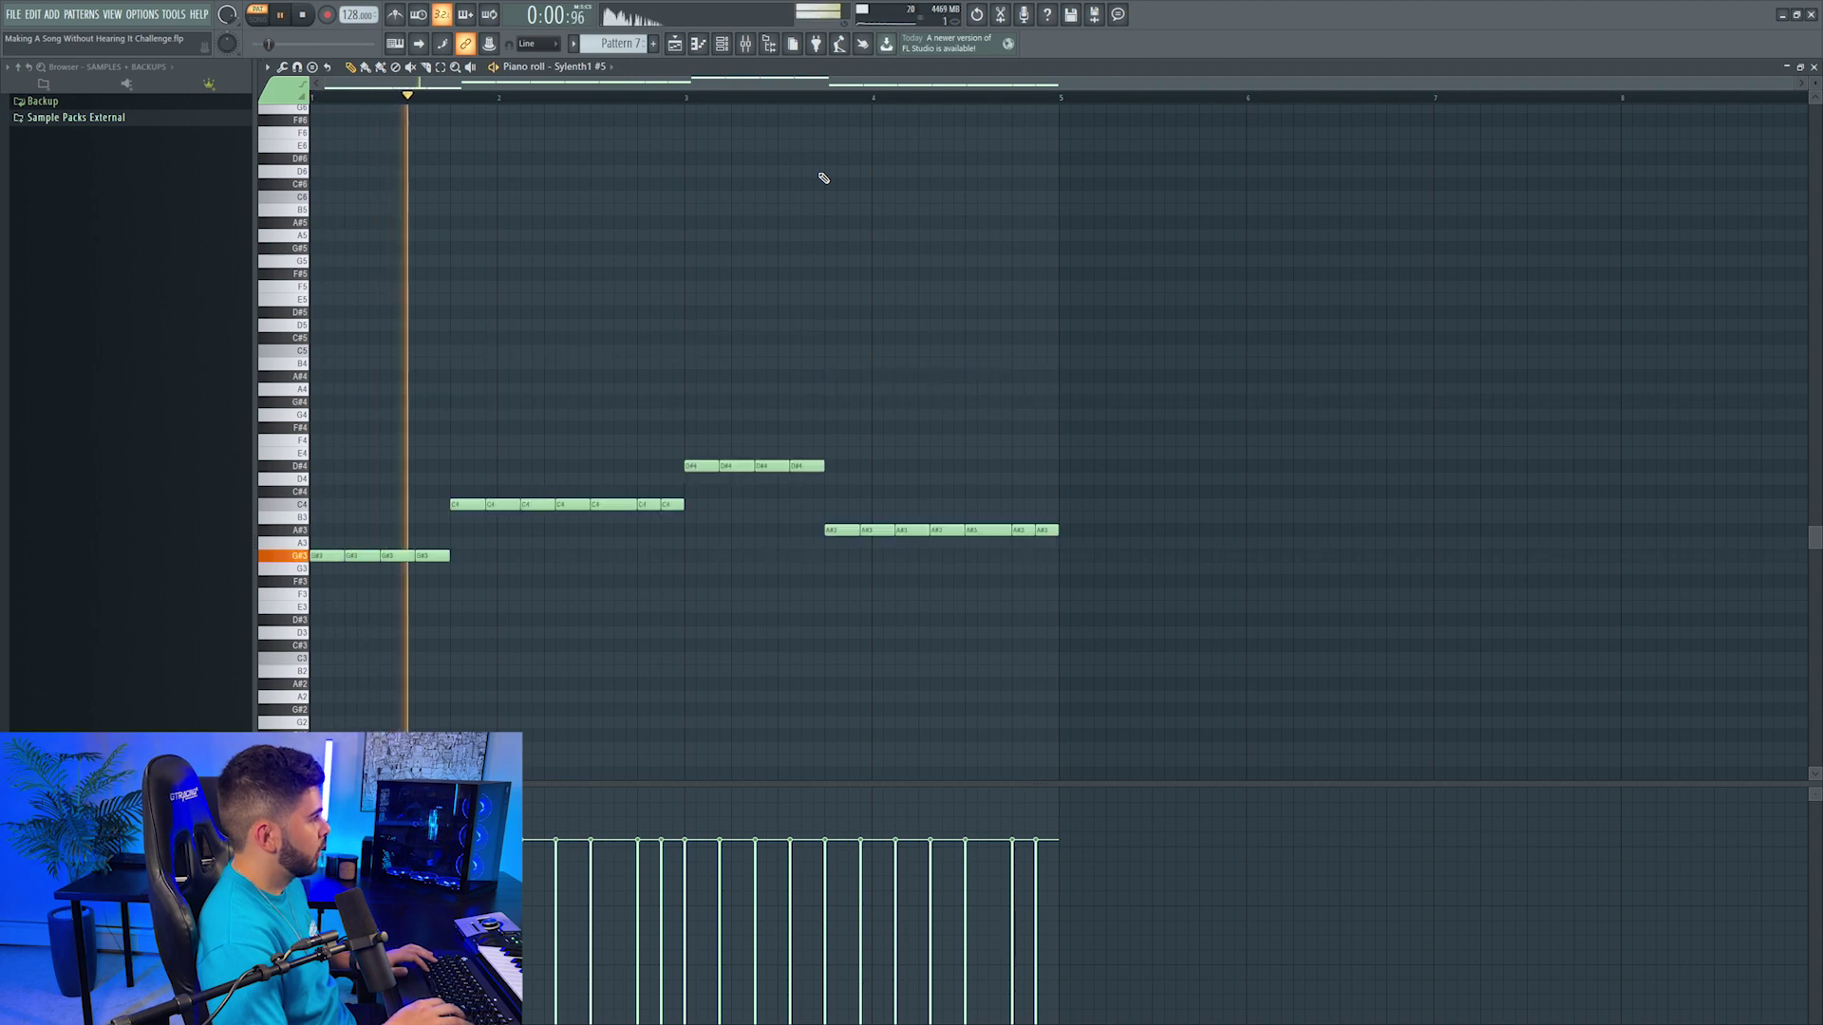
{"action": "key", "text": "ctrl+Up"}
{"action": "key", "text": "space"}
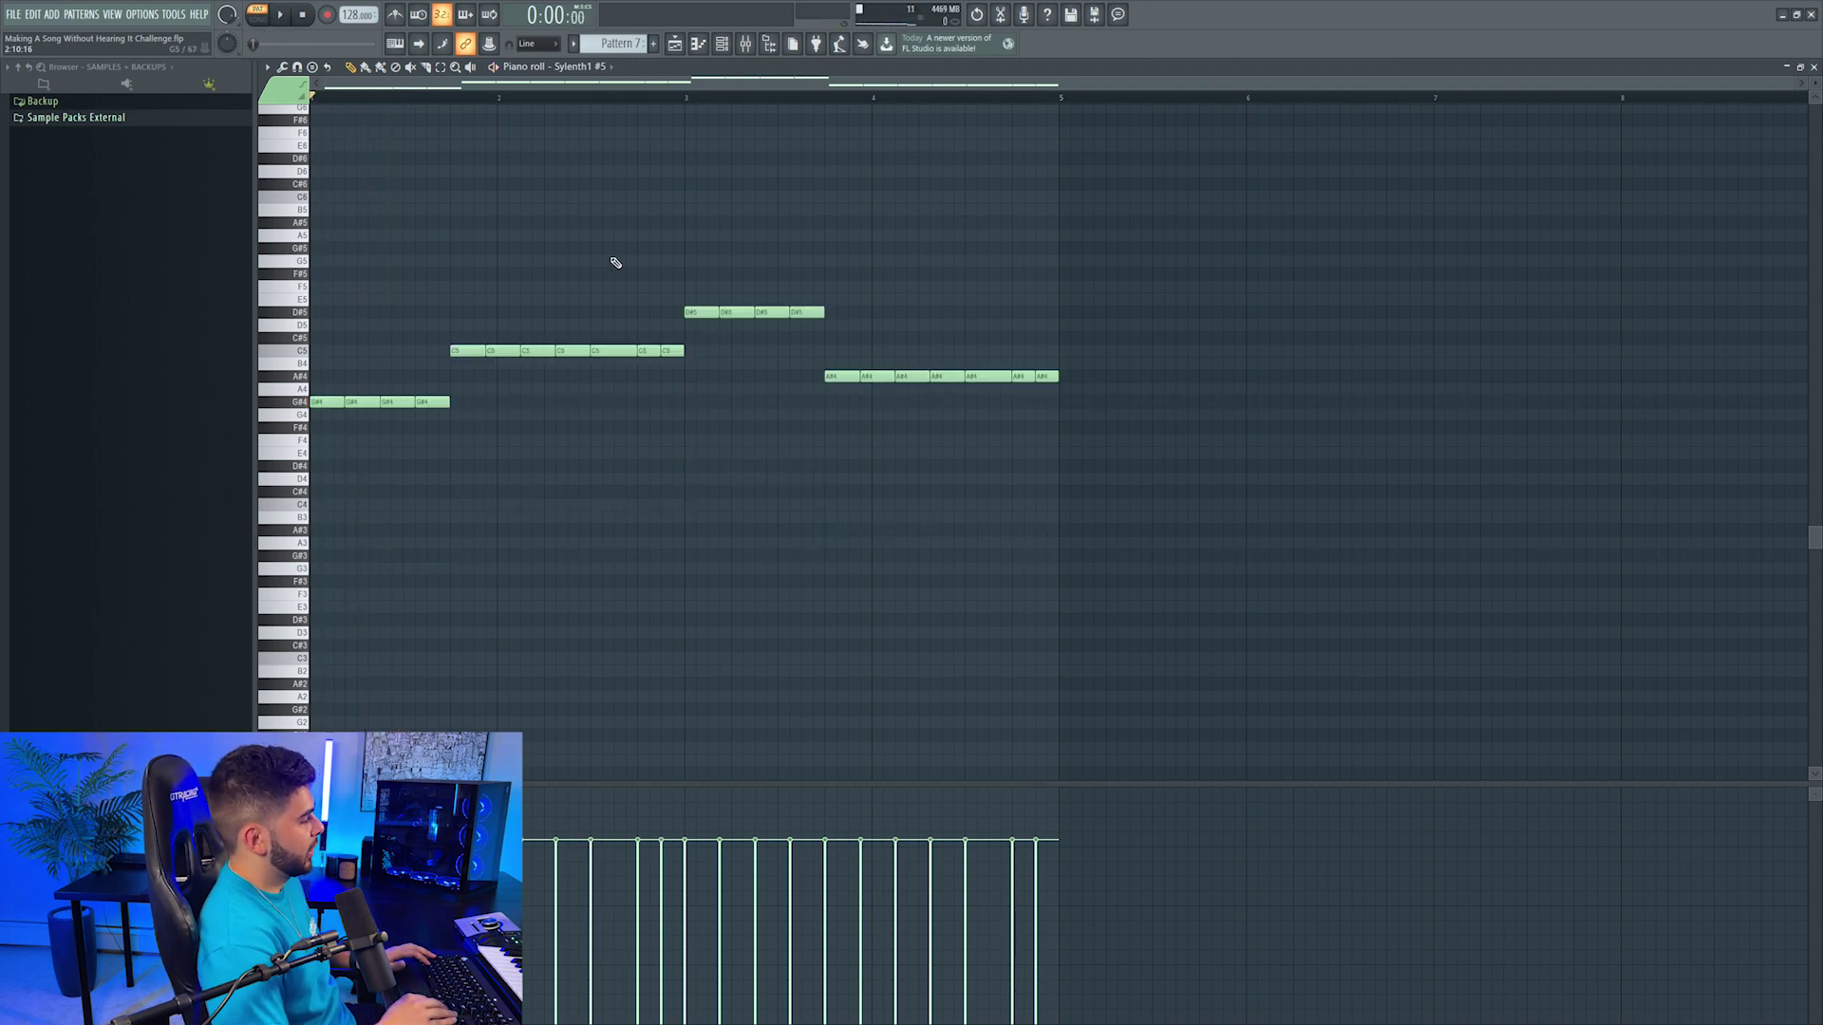
Step: Try the Sylenth1 #5 bass line one octave lower and play both octaves to compare them
{"action": "key", "text": "ctrl+Down"}
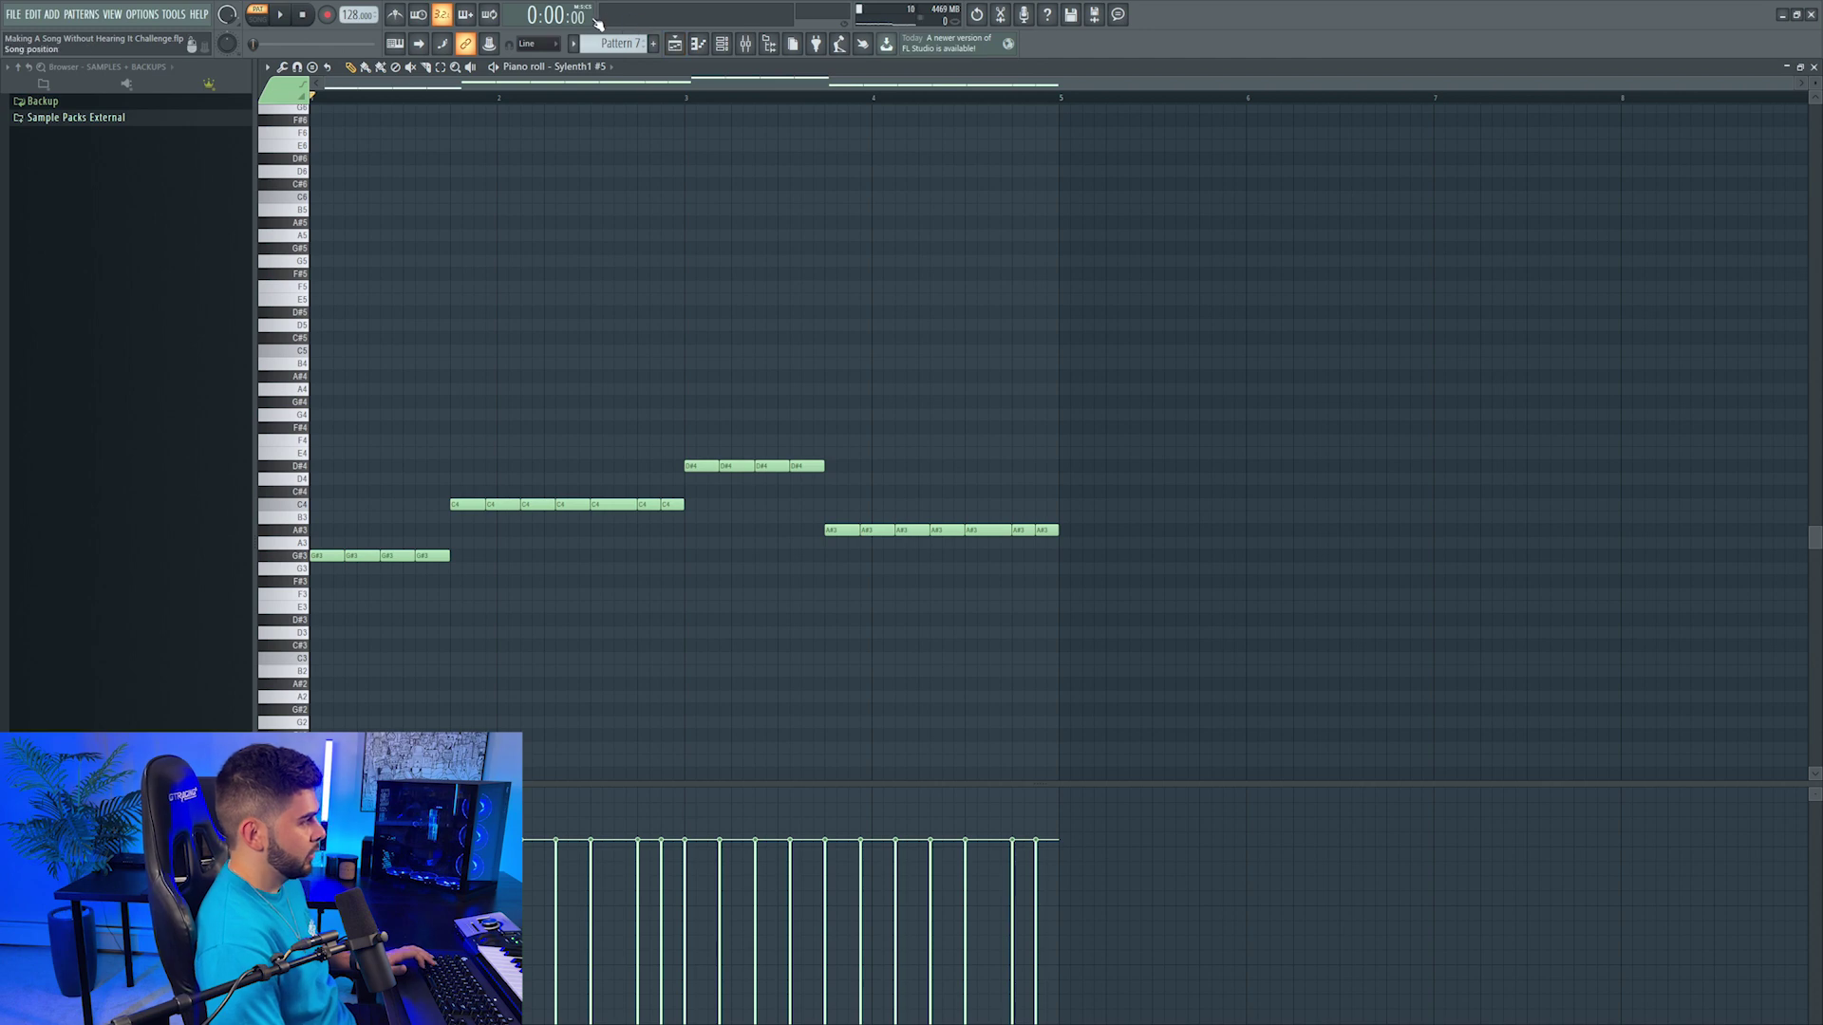
{"action": "key", "text": "space"}
{"action": "key", "text": "space"}
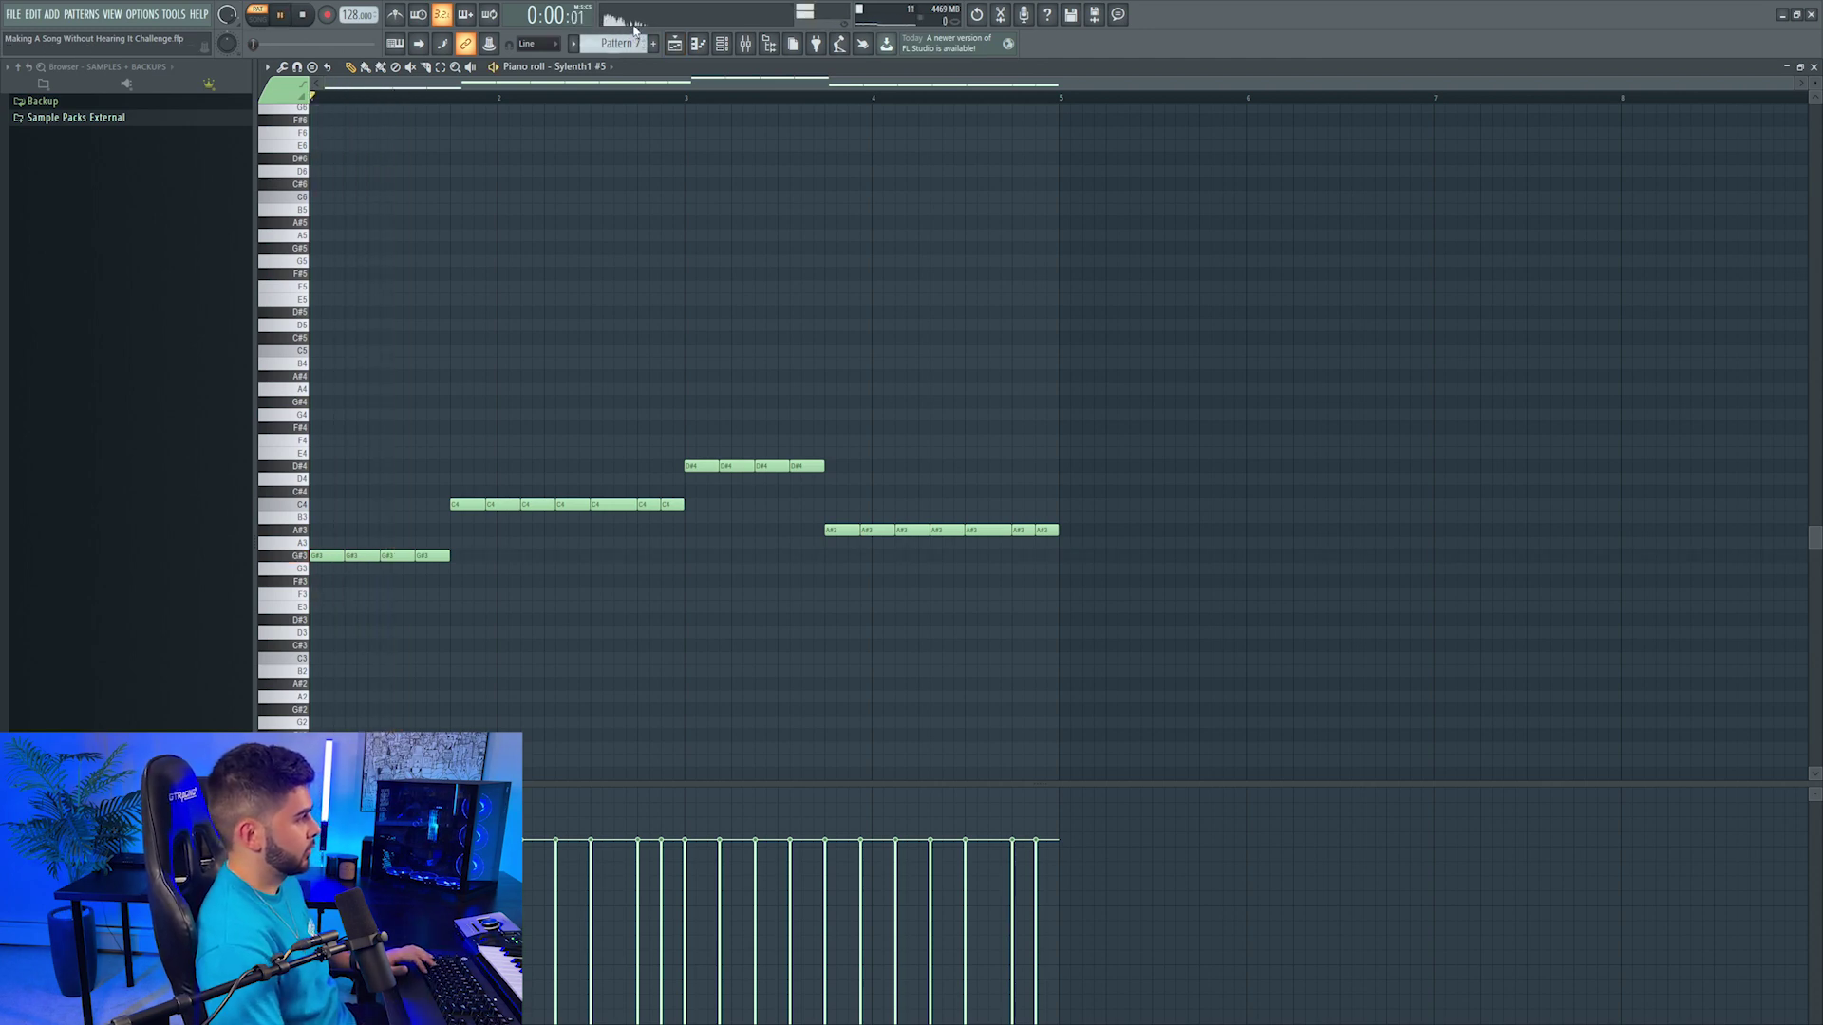
{"action": "key", "text": "space"}
{"action": "key", "text": "space"}
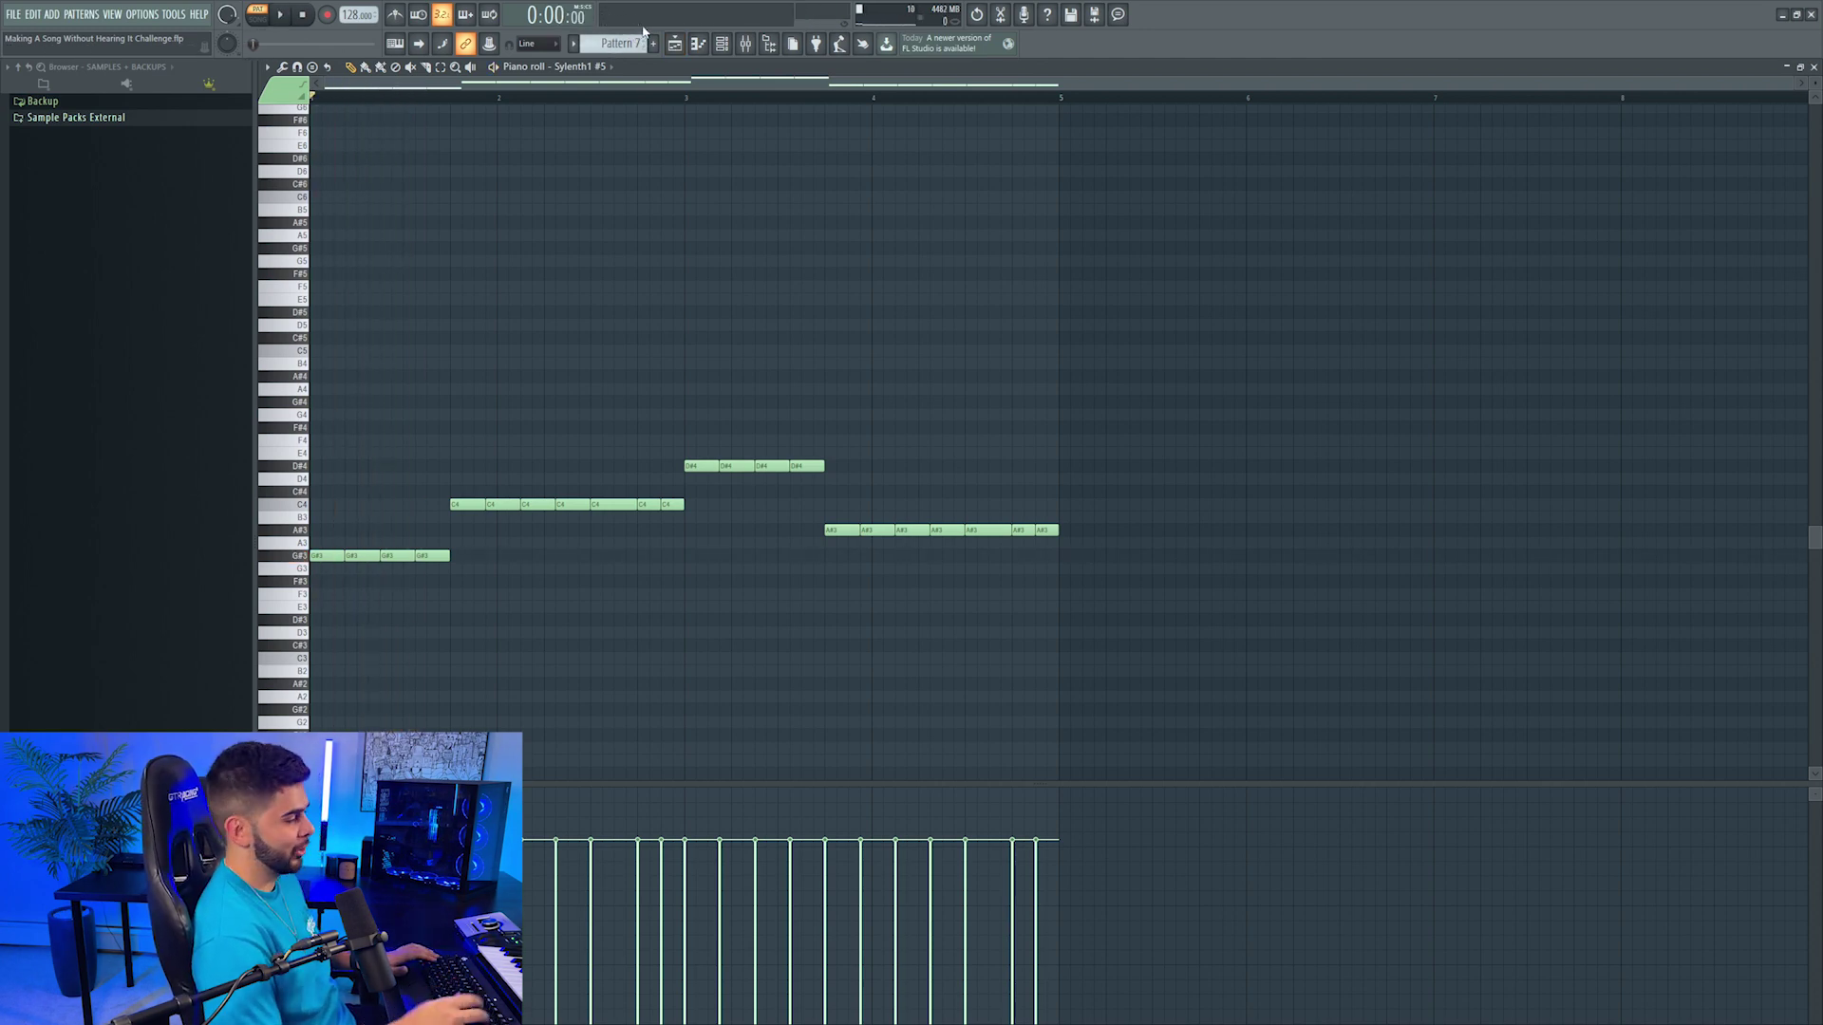
{"action": "key", "text": "ctrl+Up"}
{"action": "key", "text": "space"}
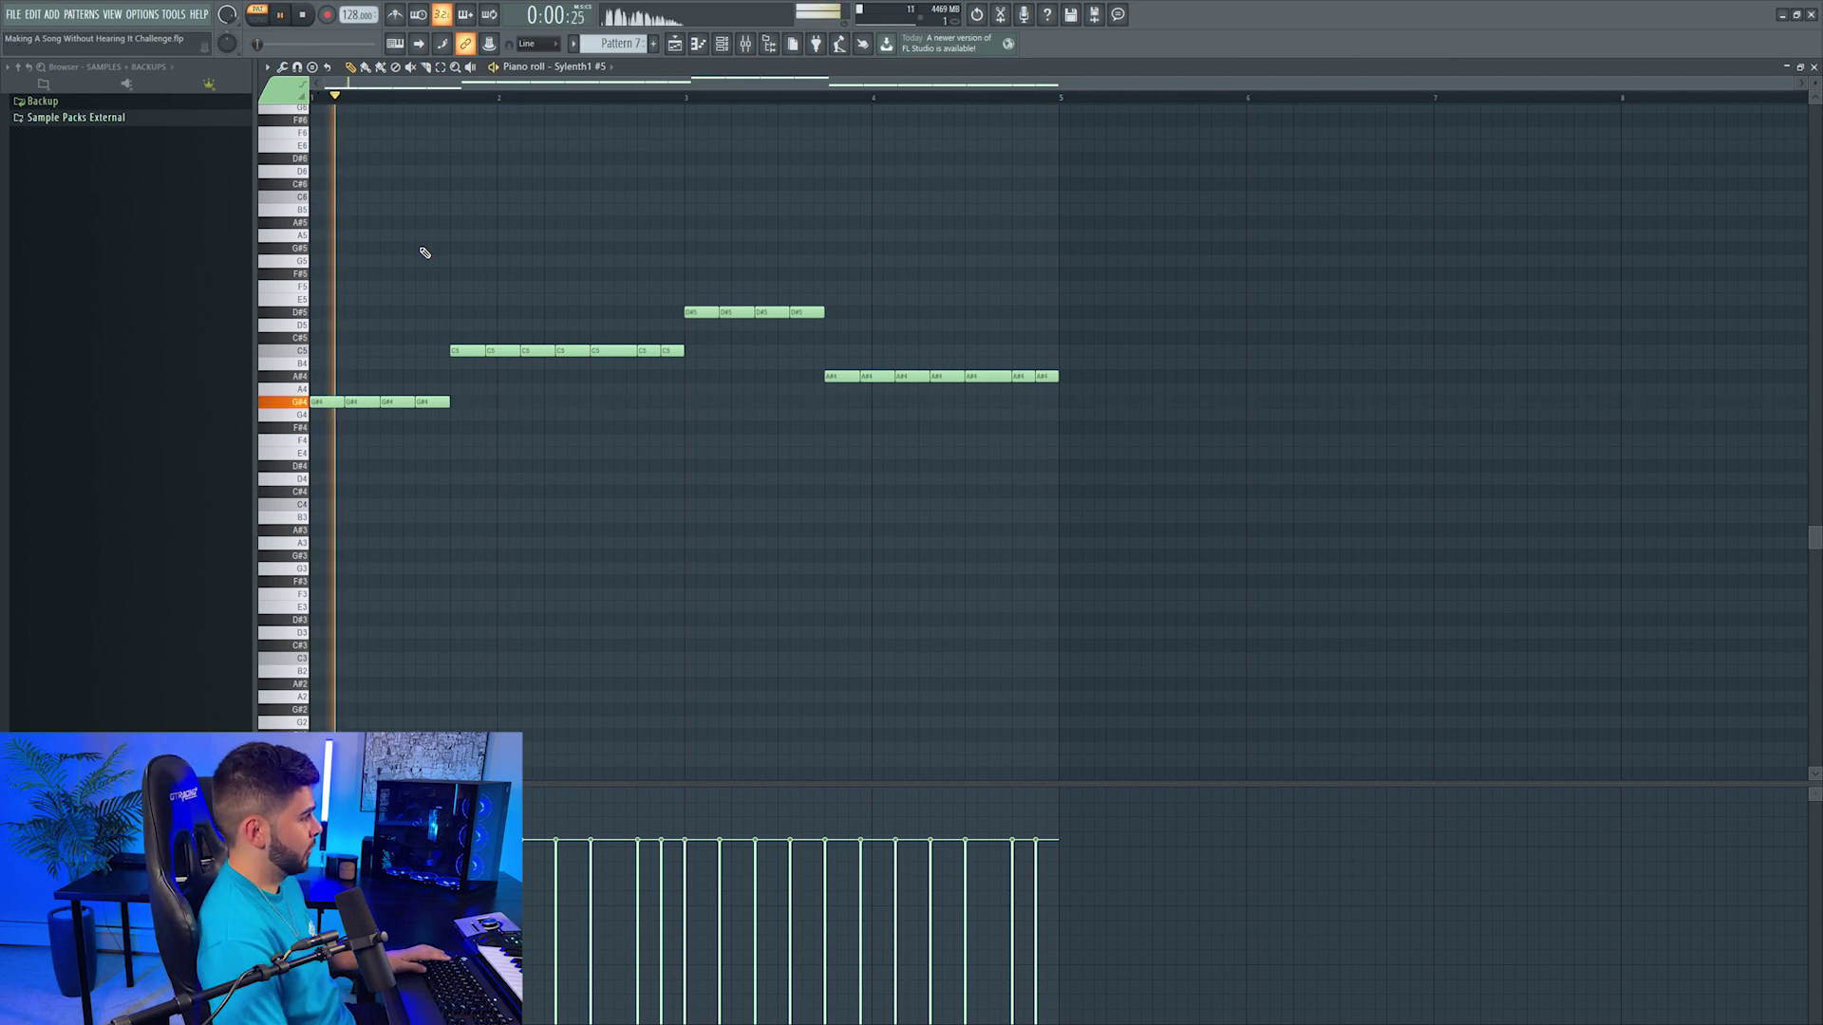
{"action": "key", "text": "space"}
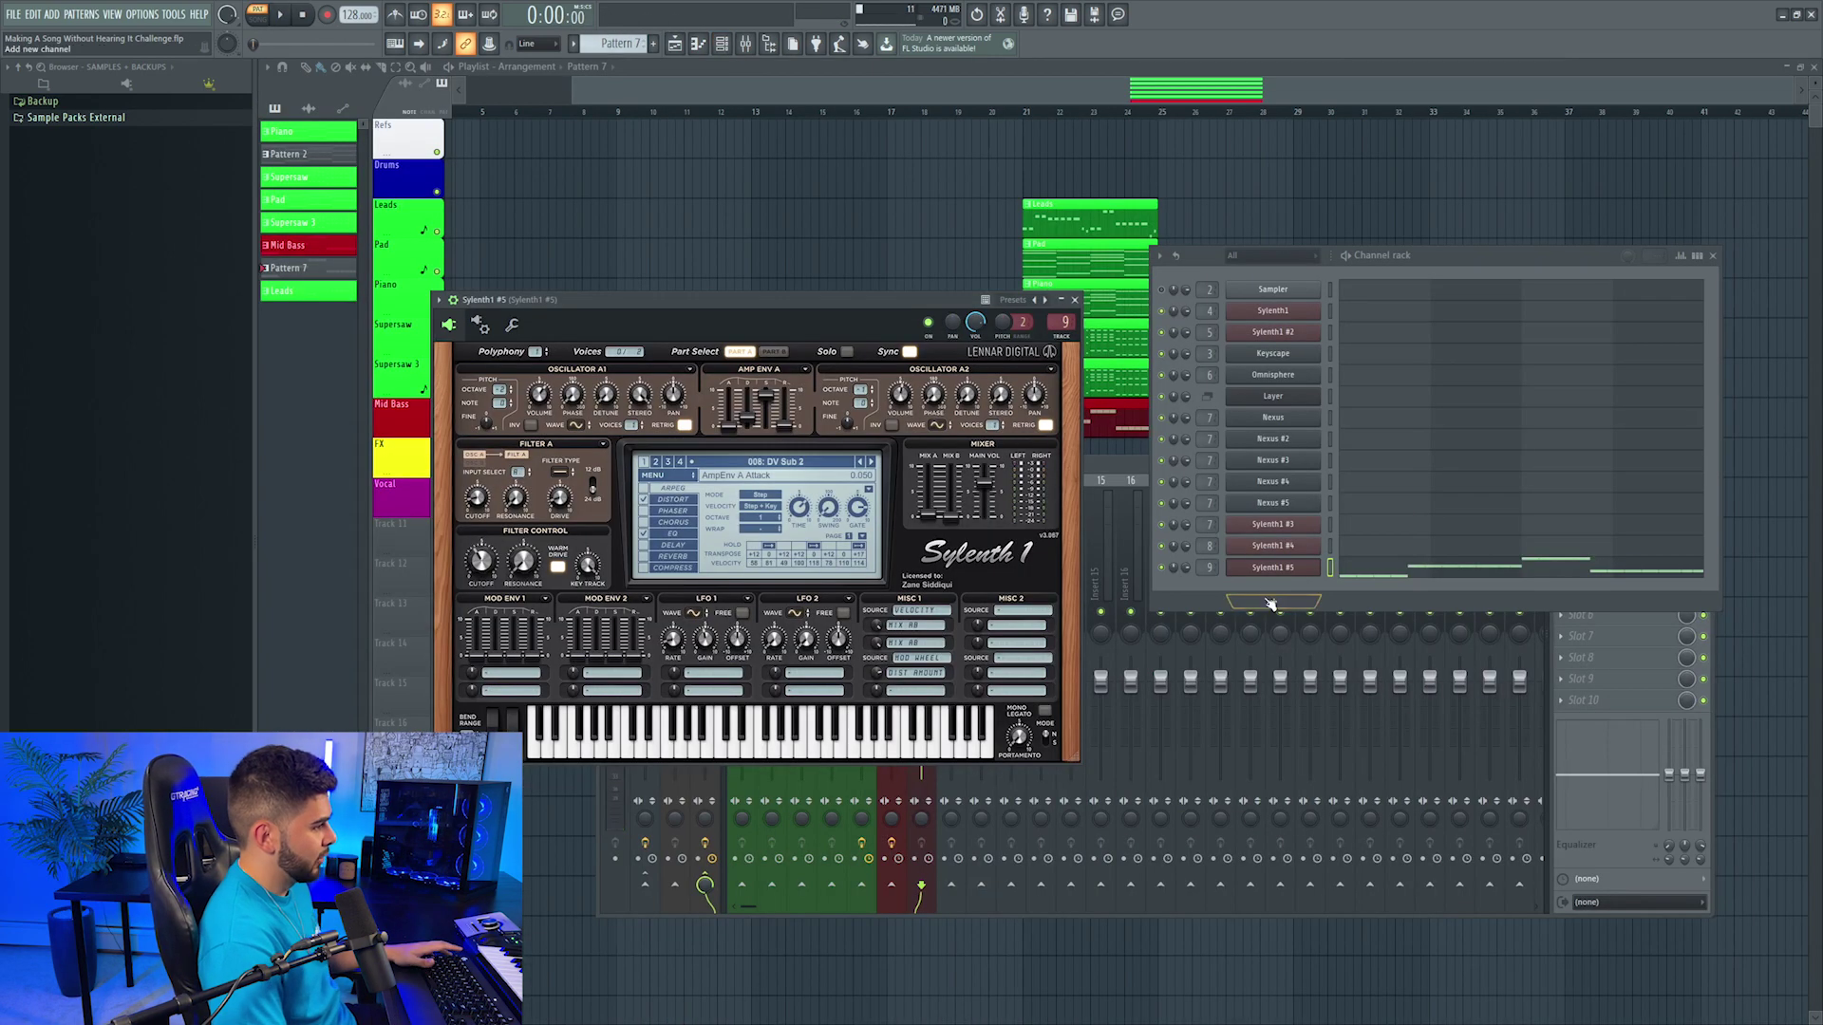
Step: Name the Sylenth1 #5 mixer track Sub Bass in red and place its pattern on a playlist track below Mid Bass
{"action": "left_click", "coordinate": [1272, 570]}
{"action": "left_click", "coordinate": [1272, 634]}
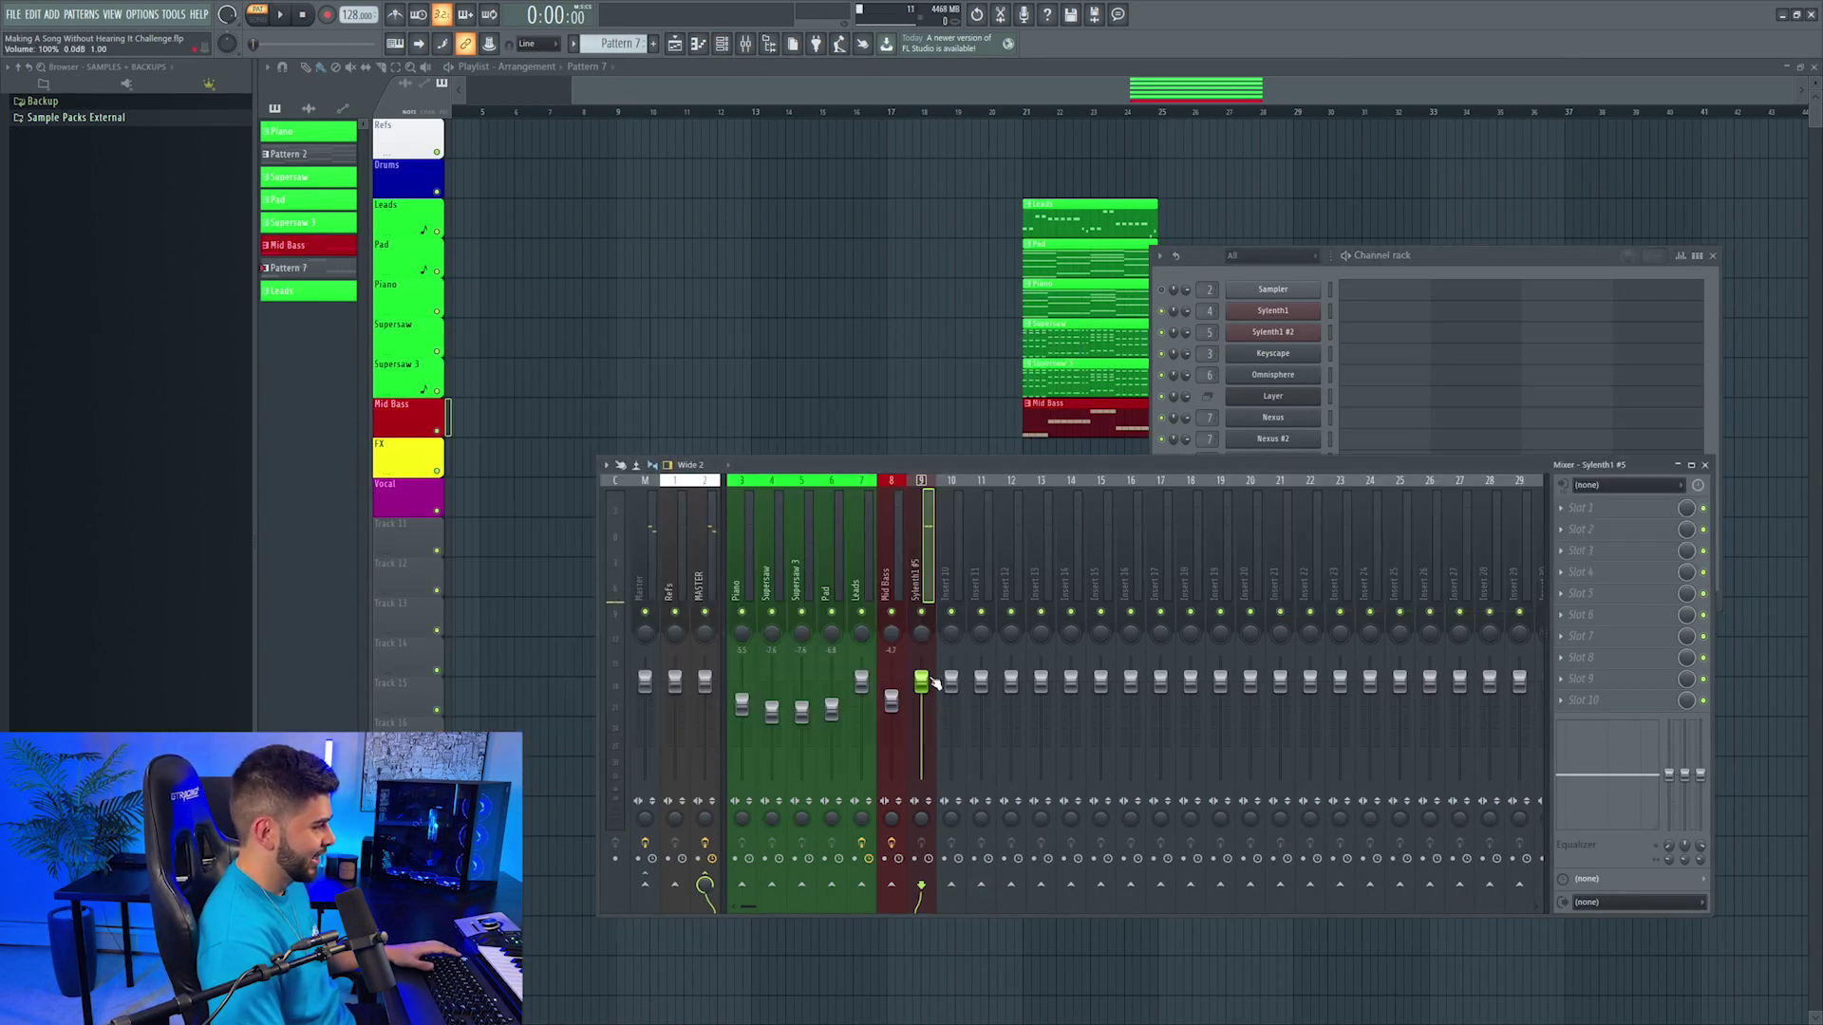
{"action": "right_click", "coordinate": [930, 546]}
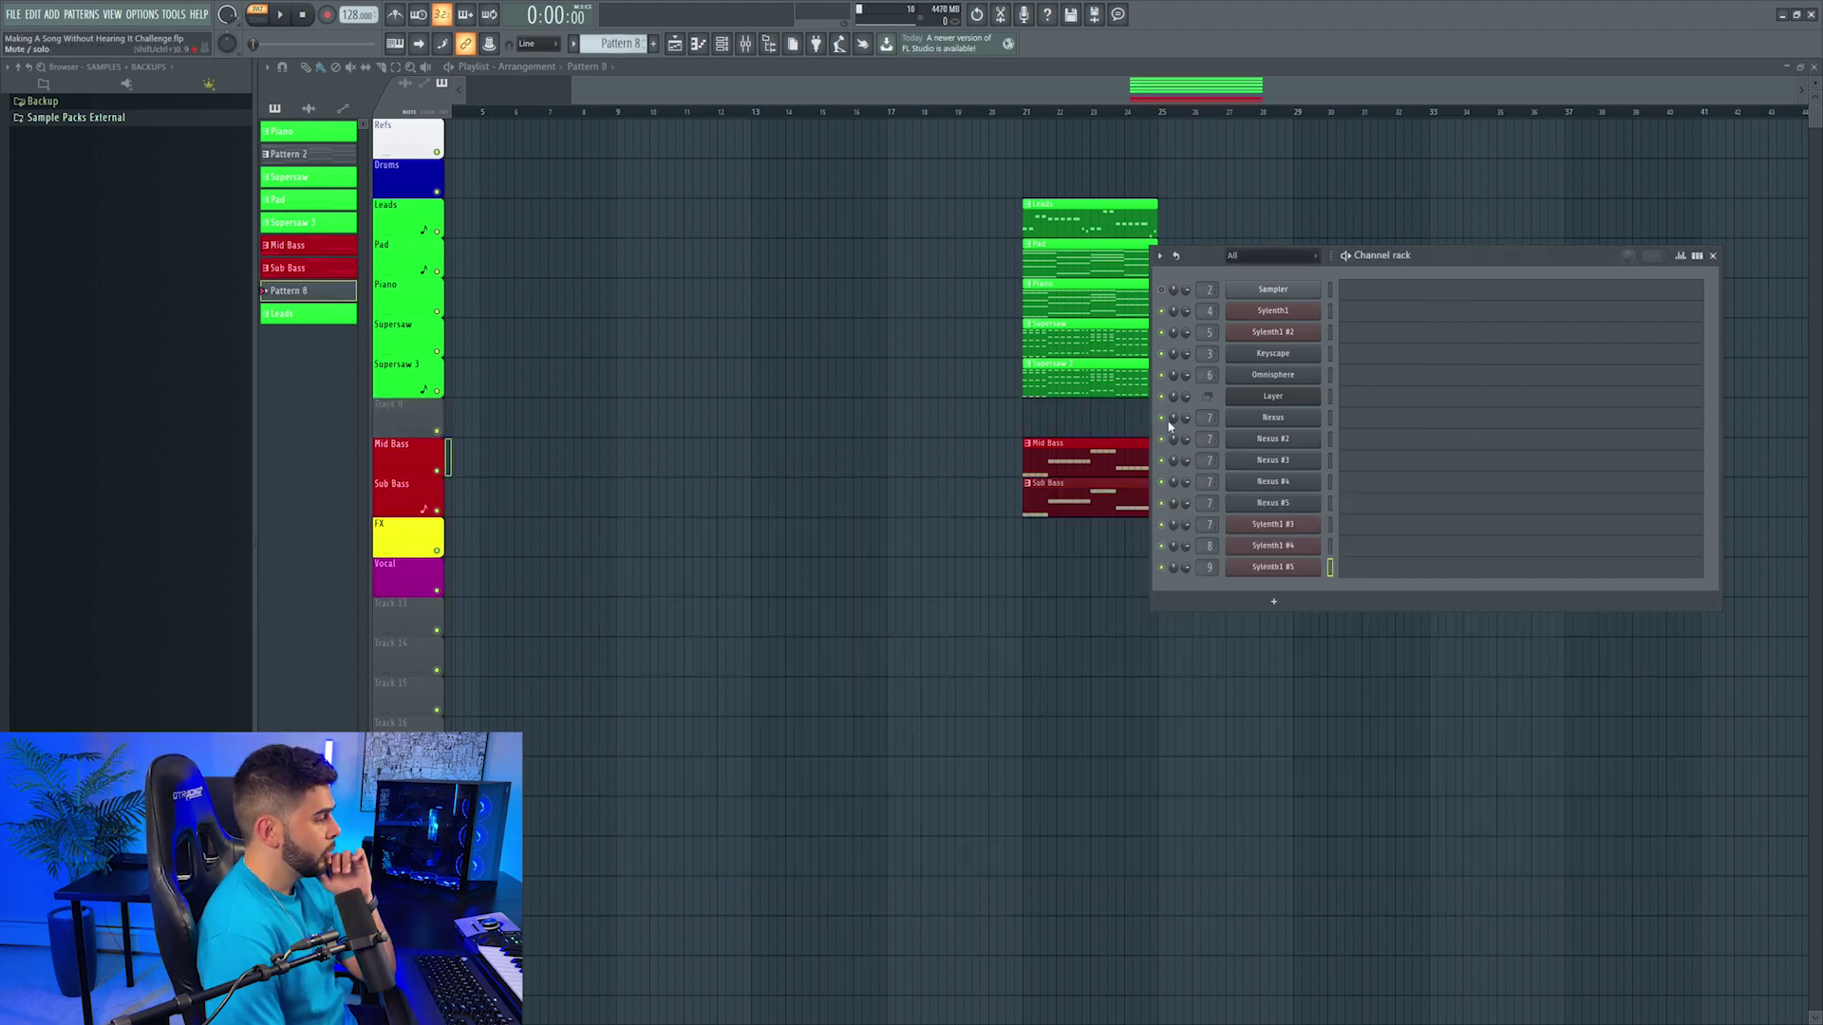
Step: Add a Serum channel with the Favorite Reese Bass preset from Favorites and route it to mixer track 10
{"action": "left_click", "coordinate": [1234, 600]}
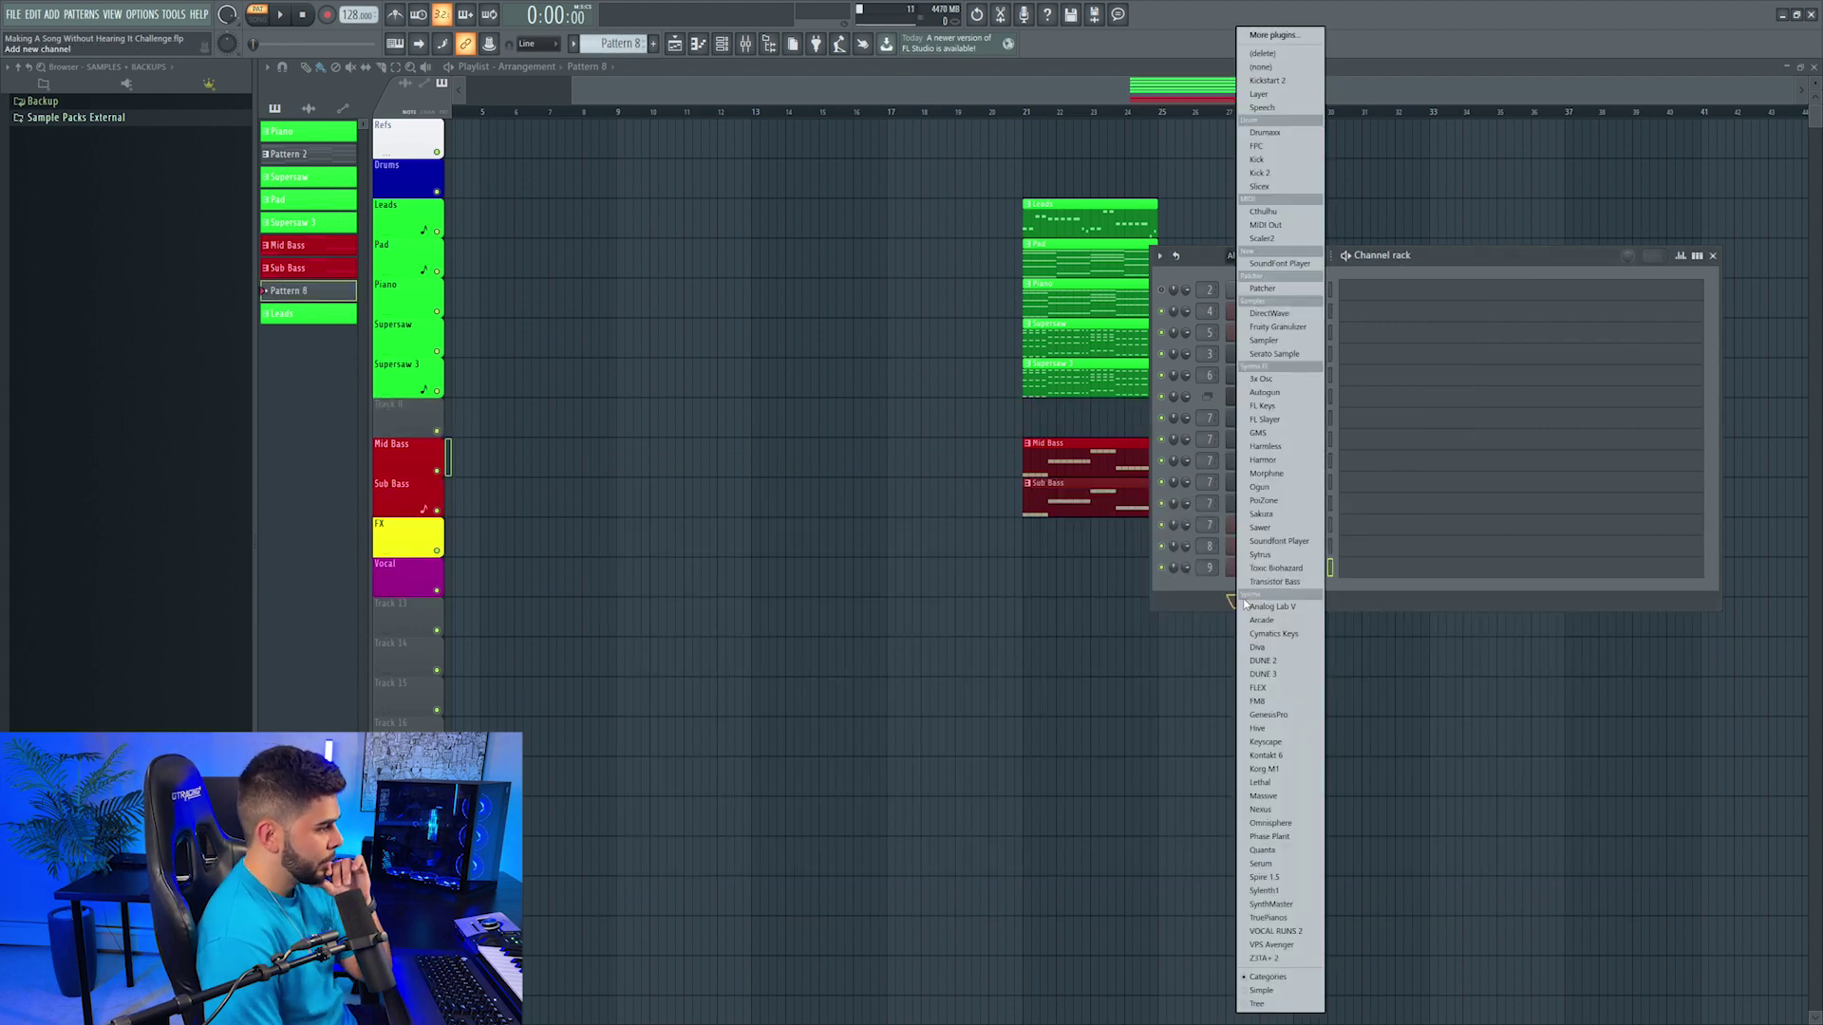
{"action": "left_click", "coordinate": [1262, 863]}
{"action": "left_click", "coordinate": [712, 242]}
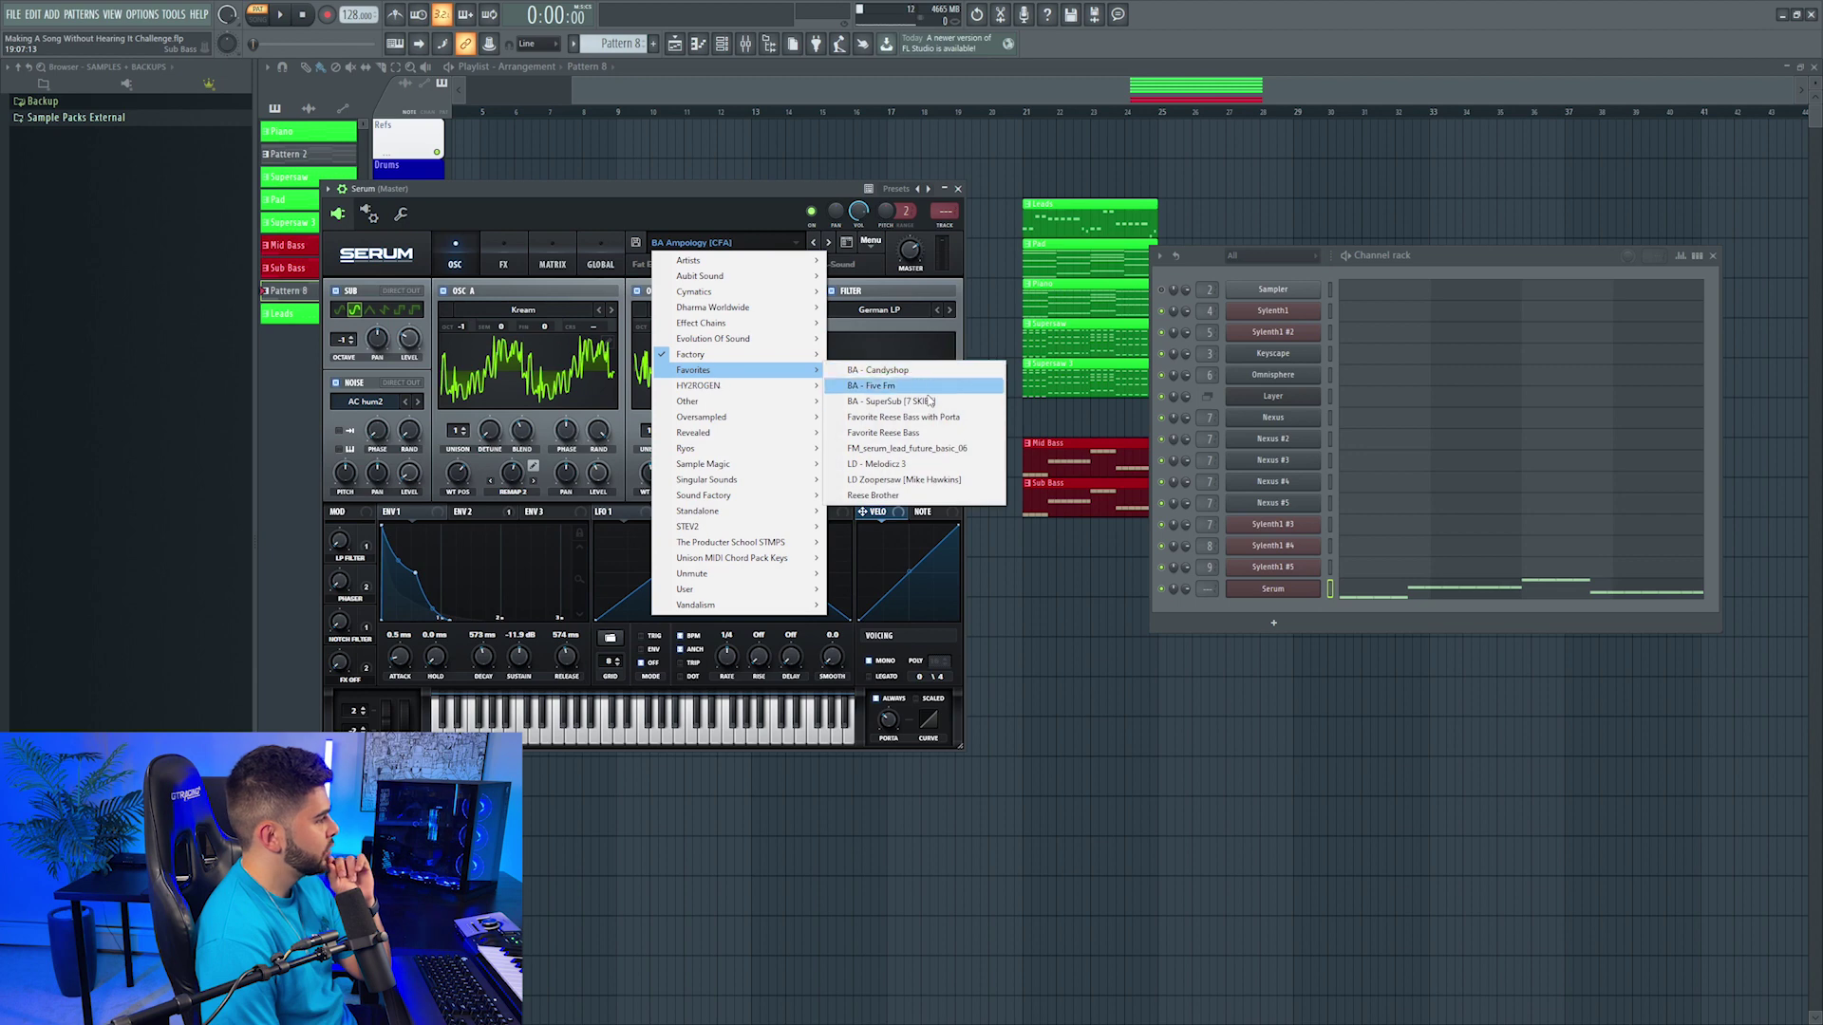
{"action": "left_click", "coordinate": [929, 435]}
{"action": "double_click", "coordinate": [945, 214]}
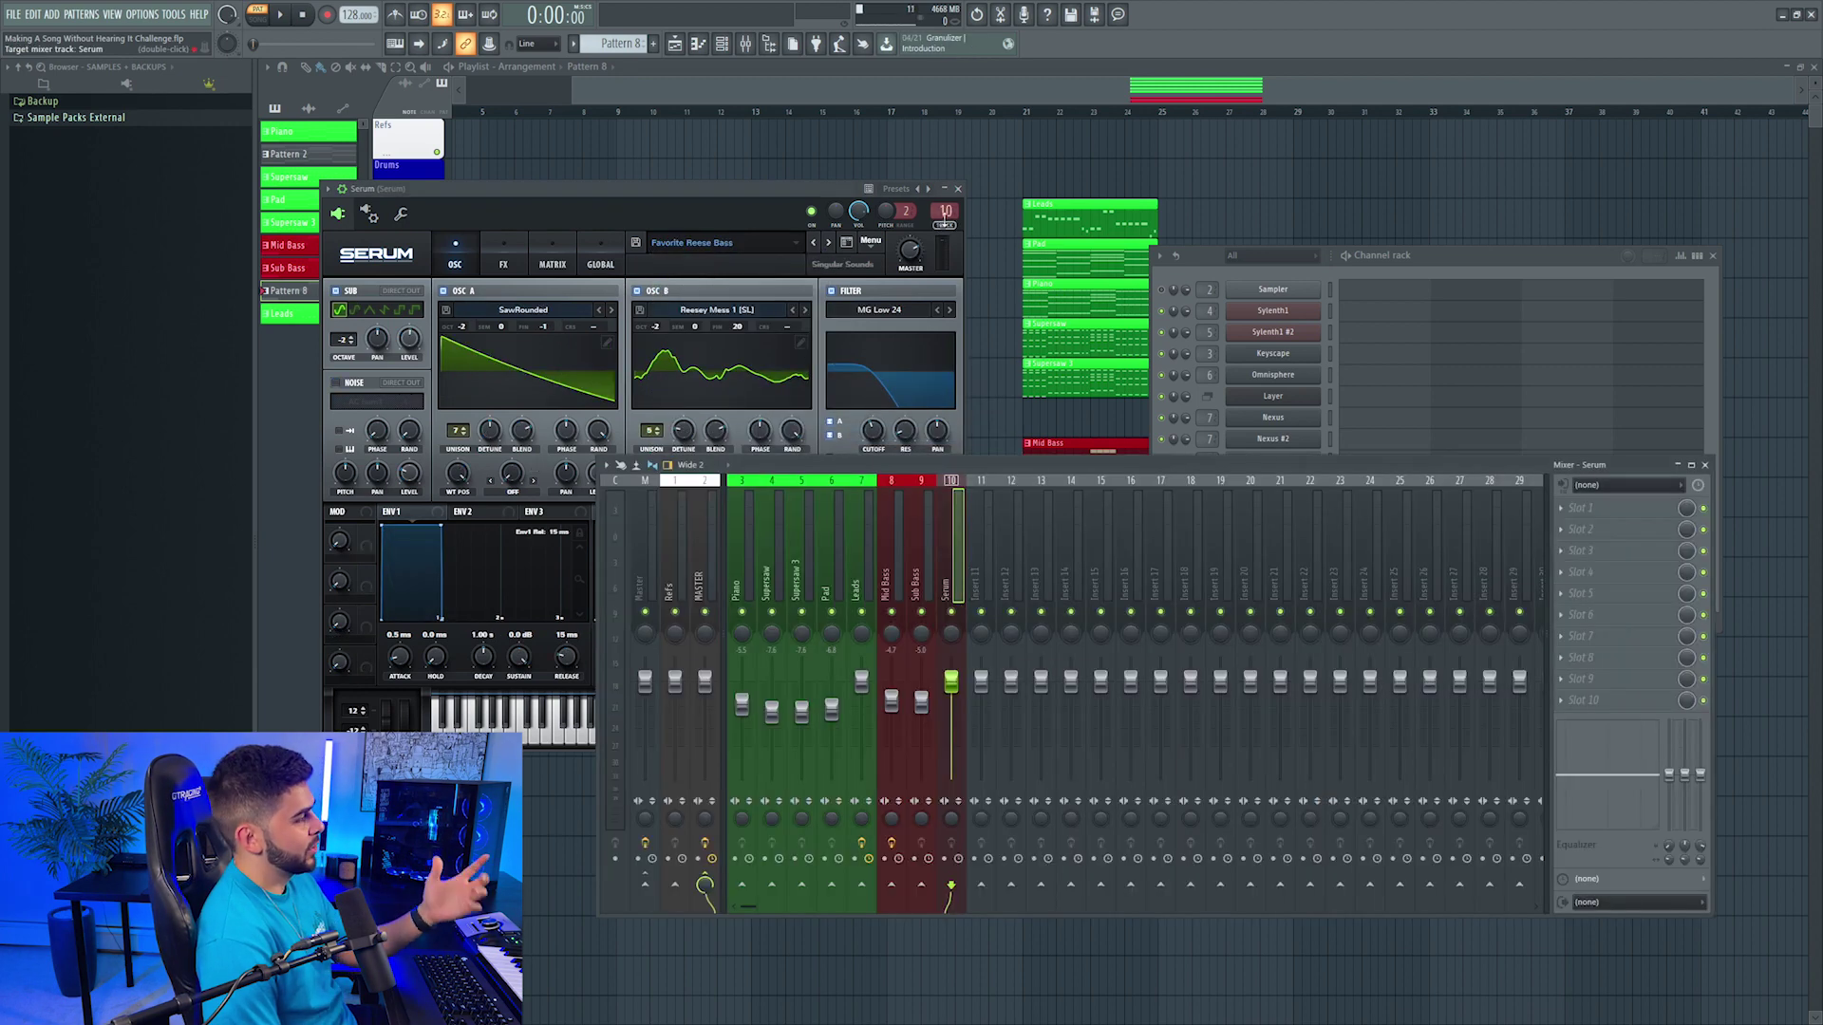
Step: Transpose the Serum reese bass line up two octaves and play the pattern to audition it
{"action": "left_click", "coordinate": [1433, 286]}
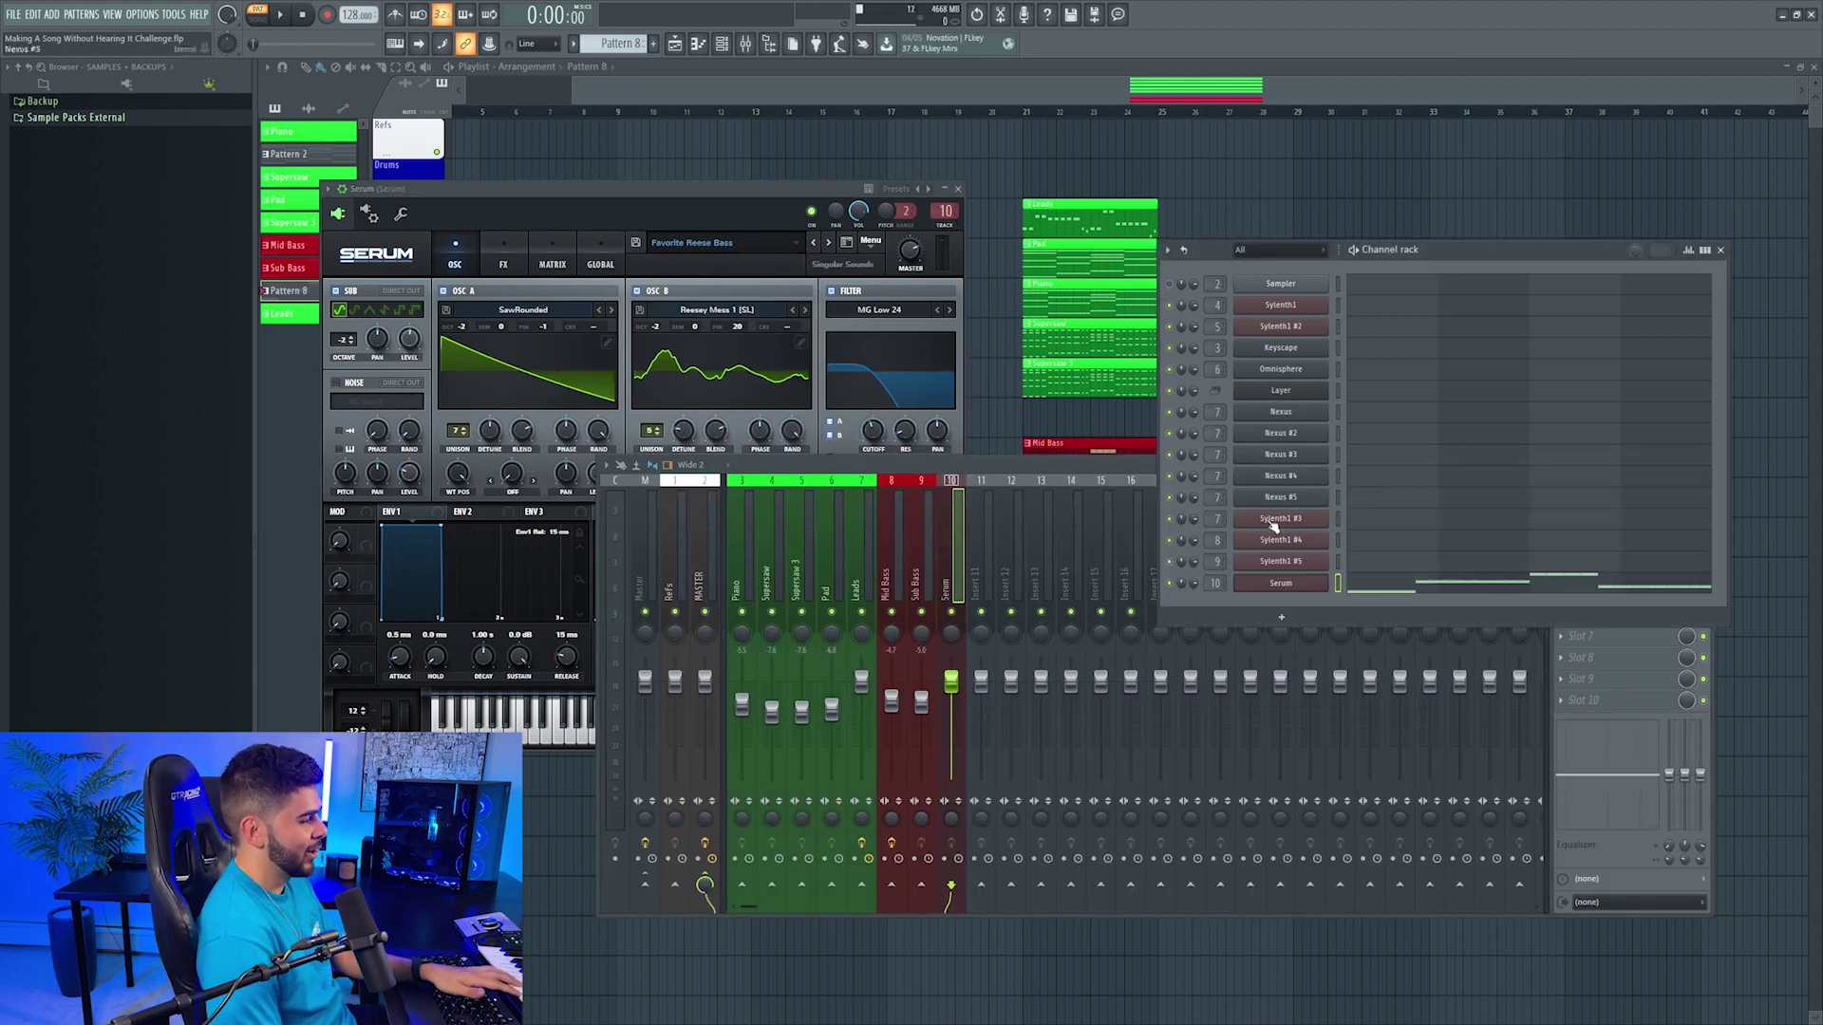
{"action": "left_click", "coordinate": [1385, 593]}
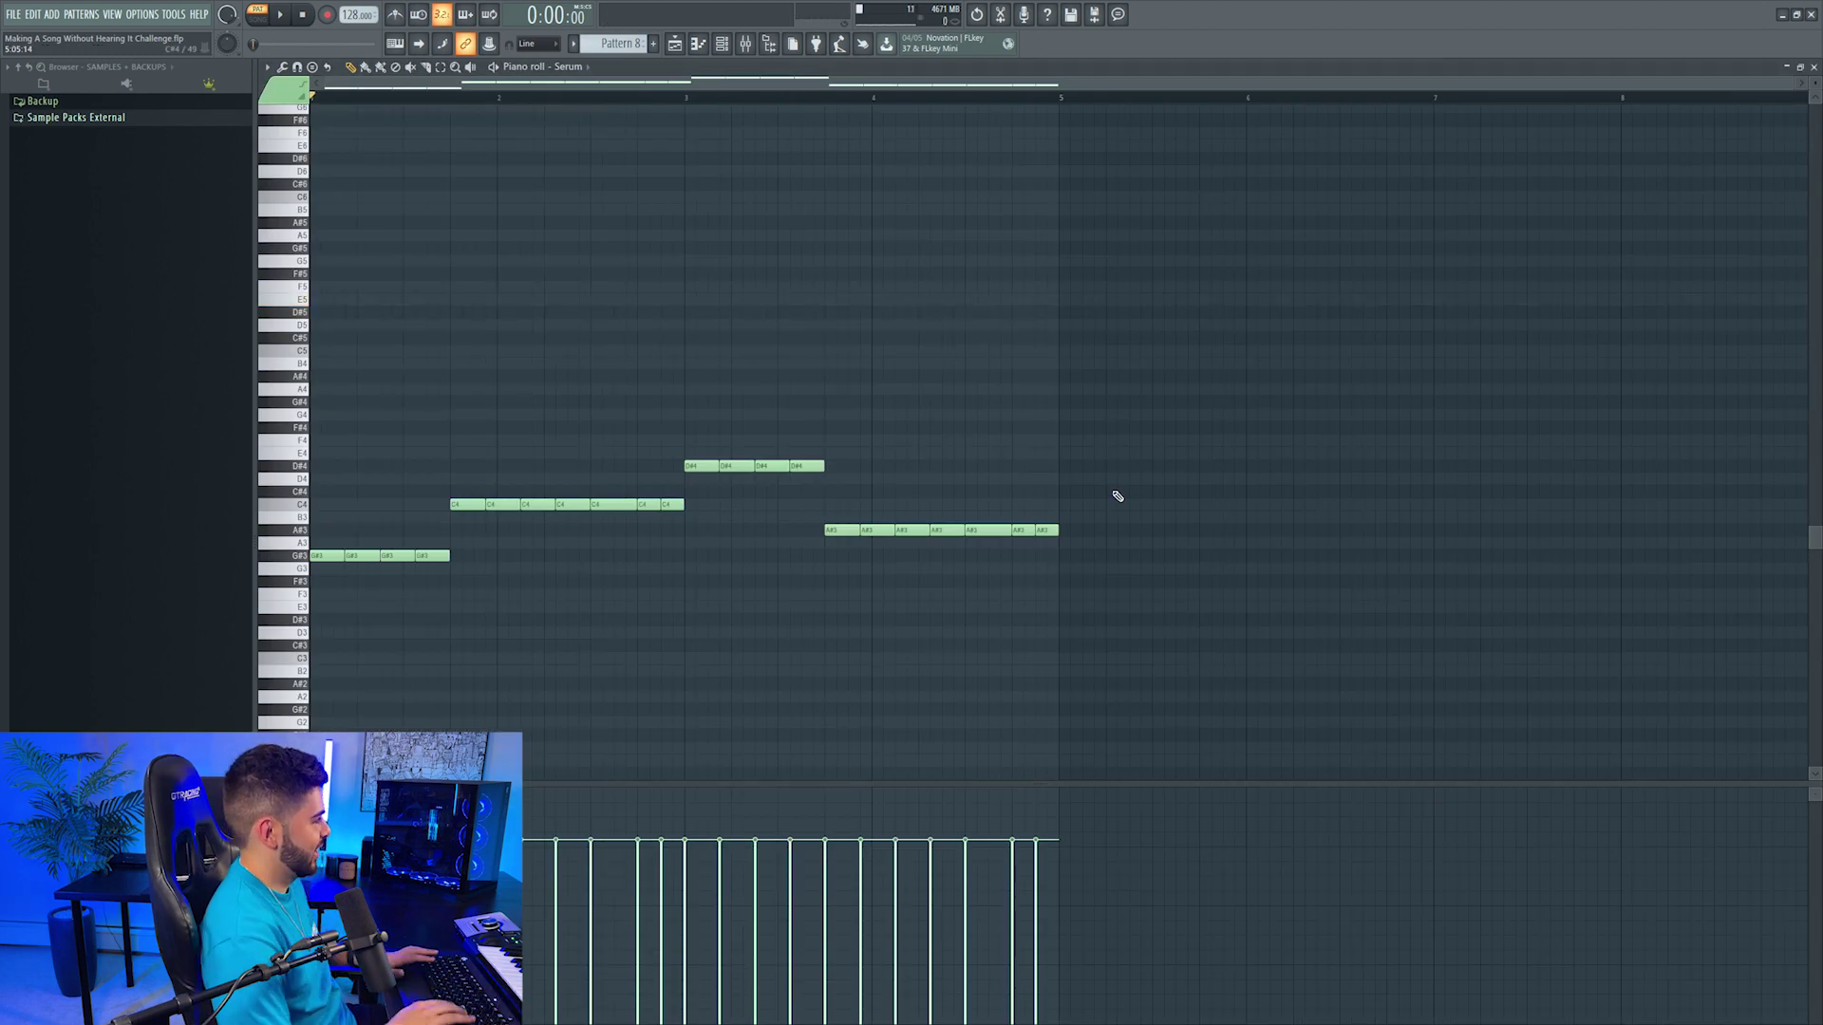
{"action": "key", "text": "ctrl+Up"}
{"action": "key", "text": "ctrl+Up"}
{"action": "key", "text": "space"}
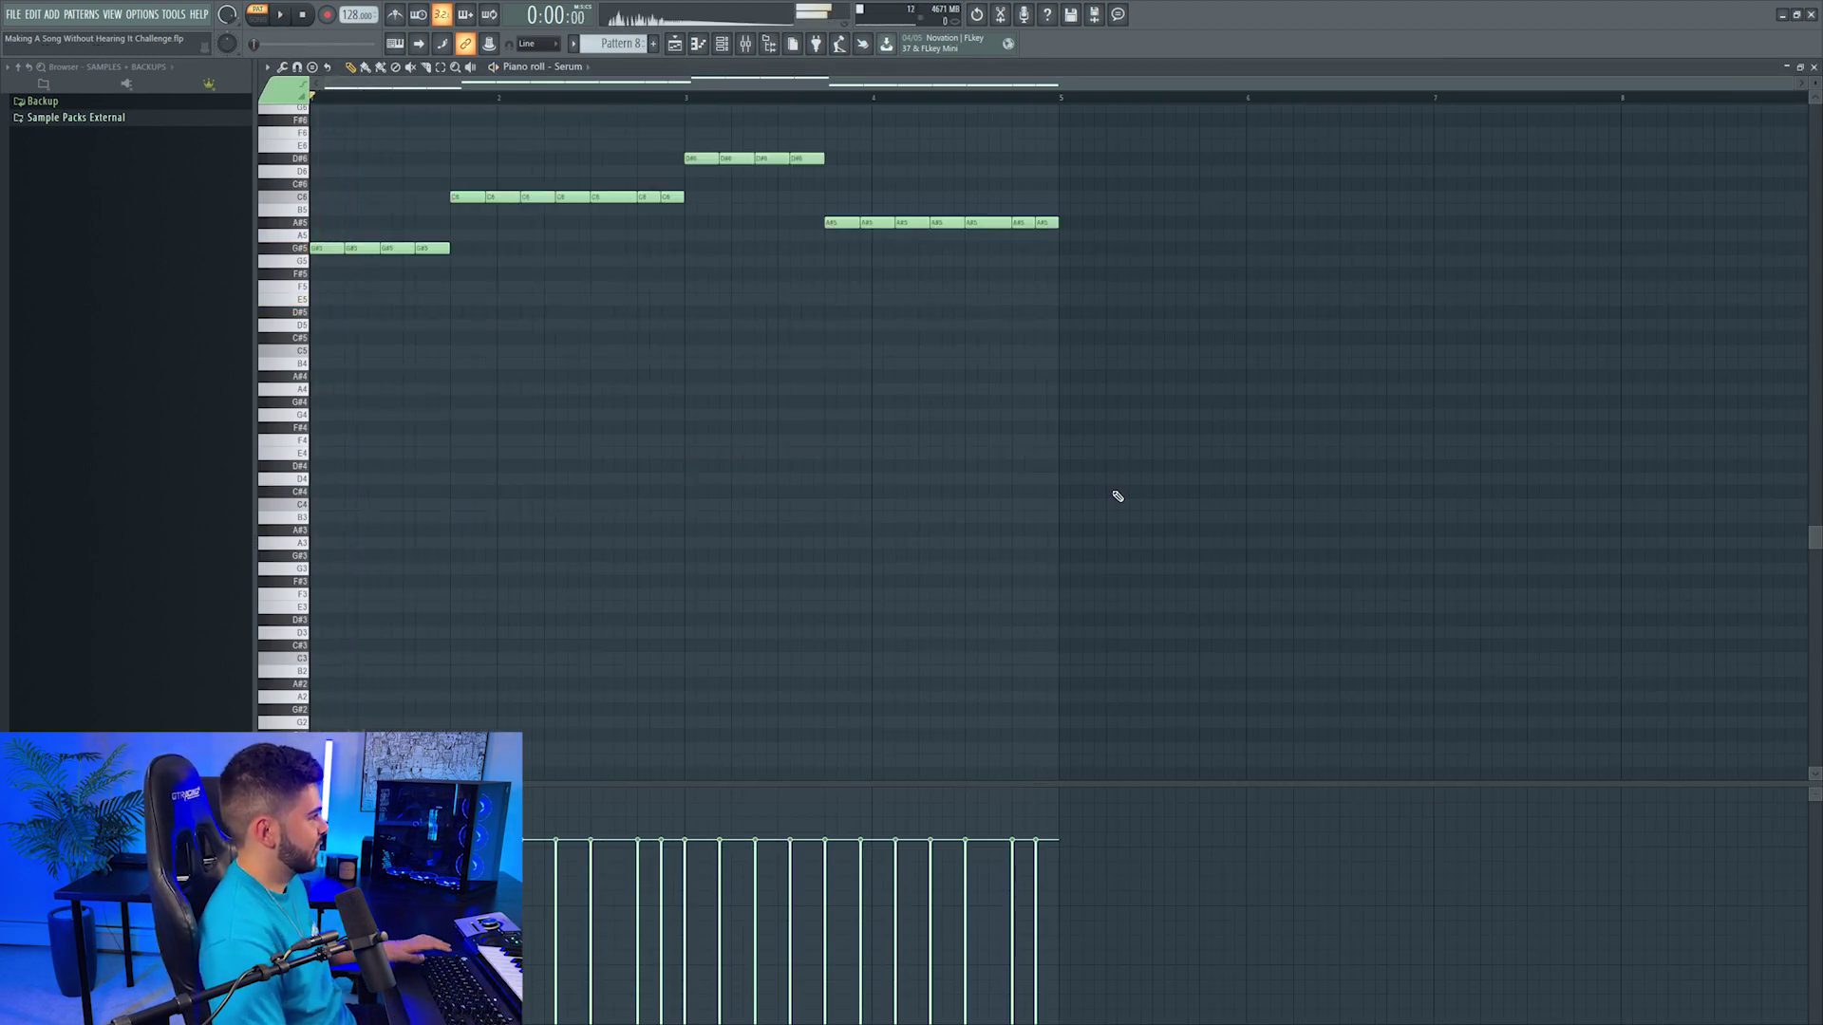
Step: Place the Reese Bass pattern on a playlist track above Mid Bass and play the arrangement from bar 21
{"action": "key", "text": "F7"}
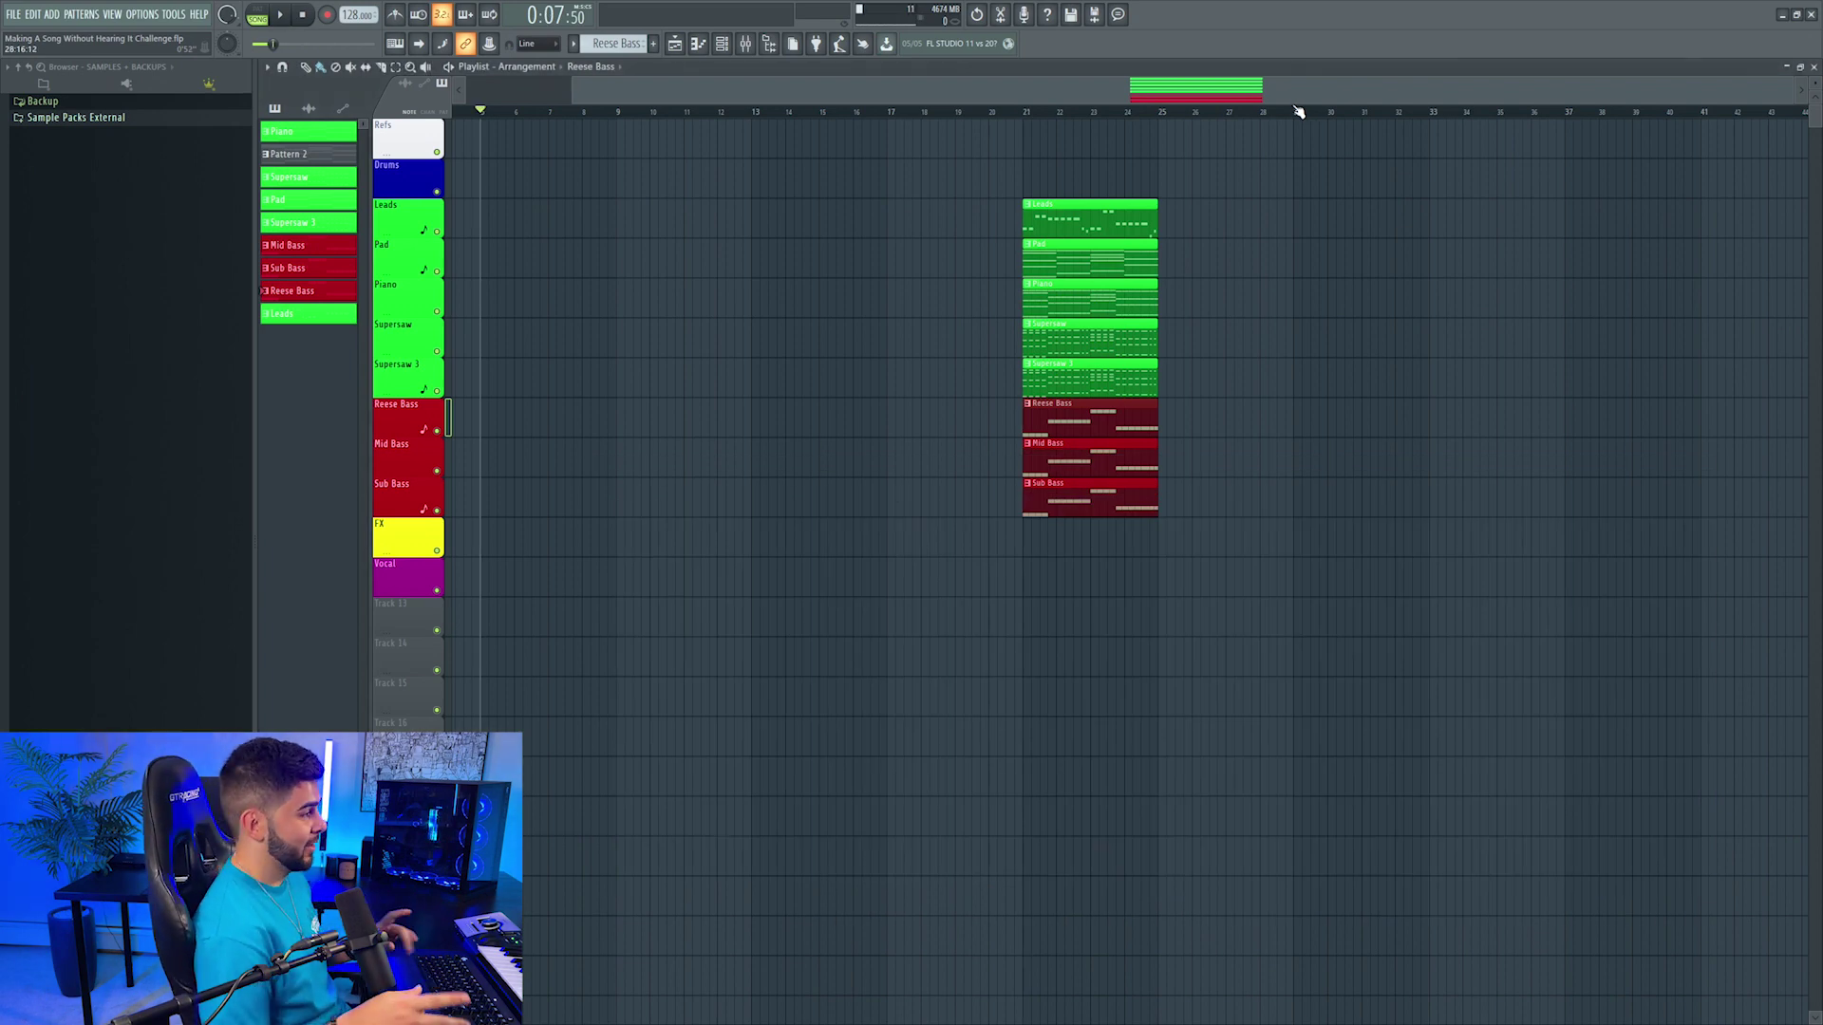
{"action": "left_click", "coordinate": [1022, 112]}
{"action": "key", "text": "space"}
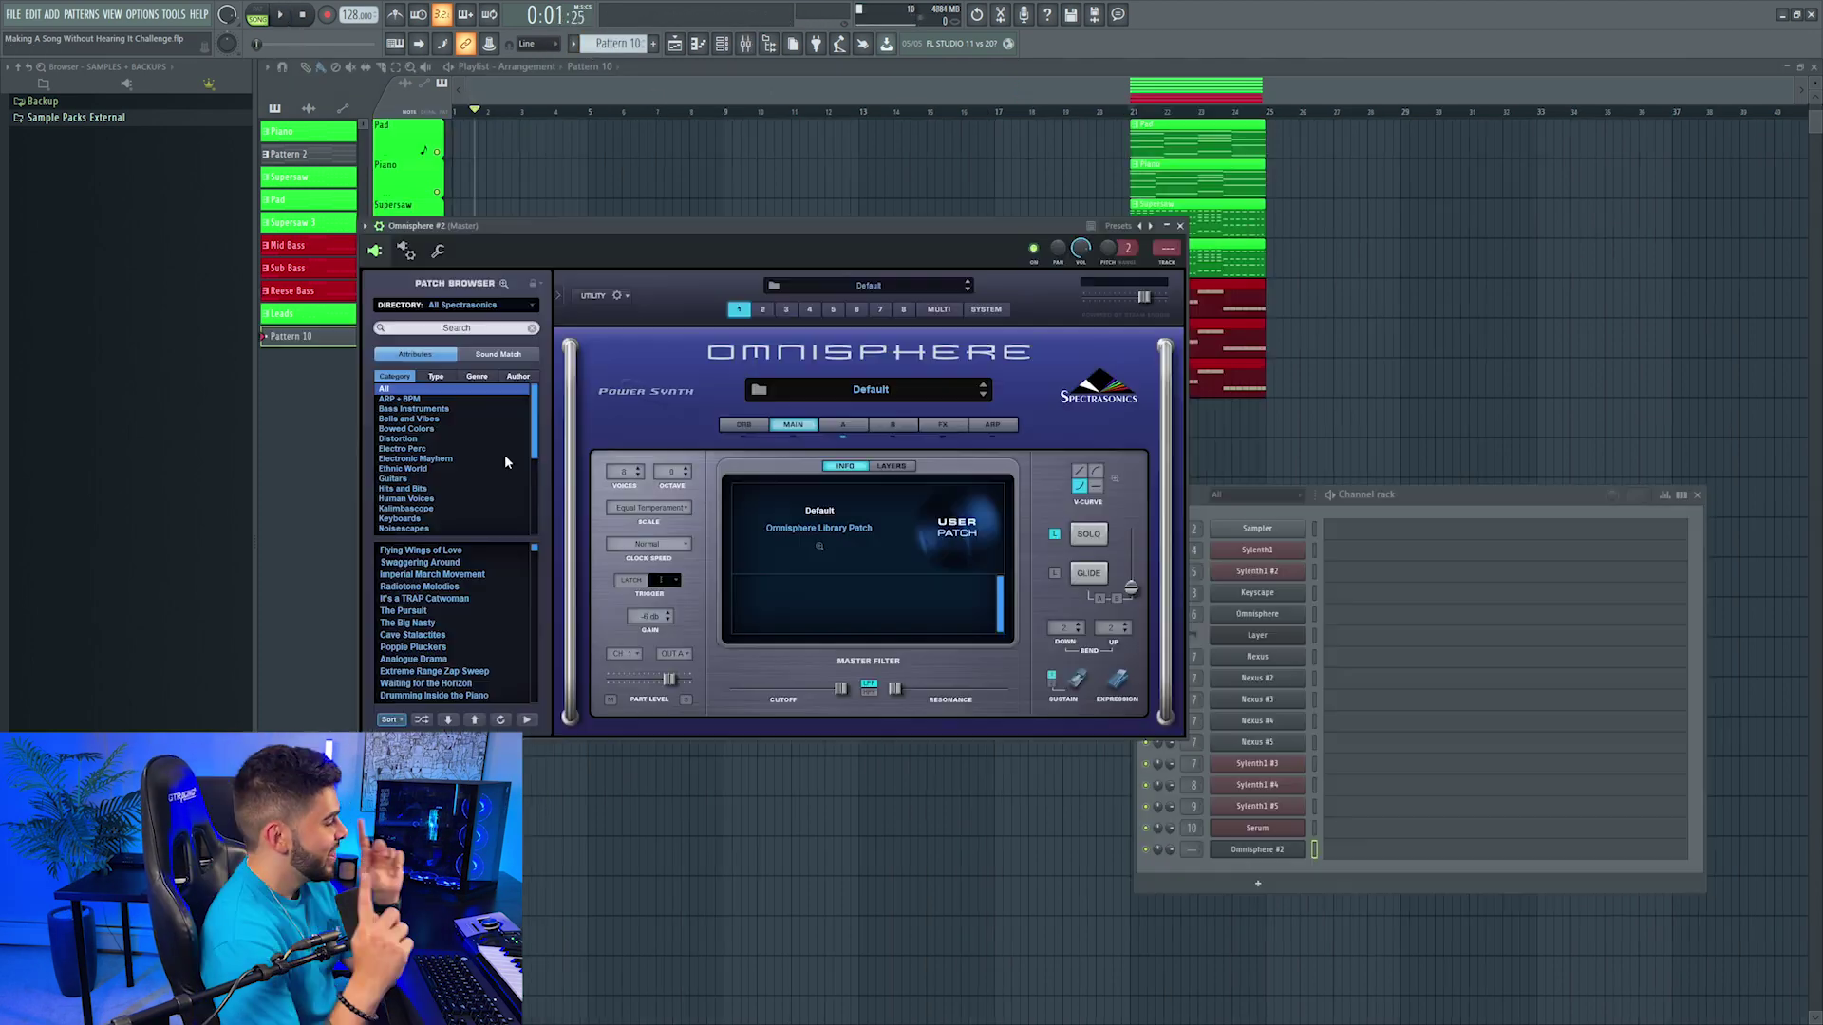
Step: Load the Blue Dragons patch from Pads + Strings in Omnisphere #2 and route it to its own mixer track
{"action": "left_click_drag", "start_coordinate": [539, 232], "coordinate": [609, 208]}
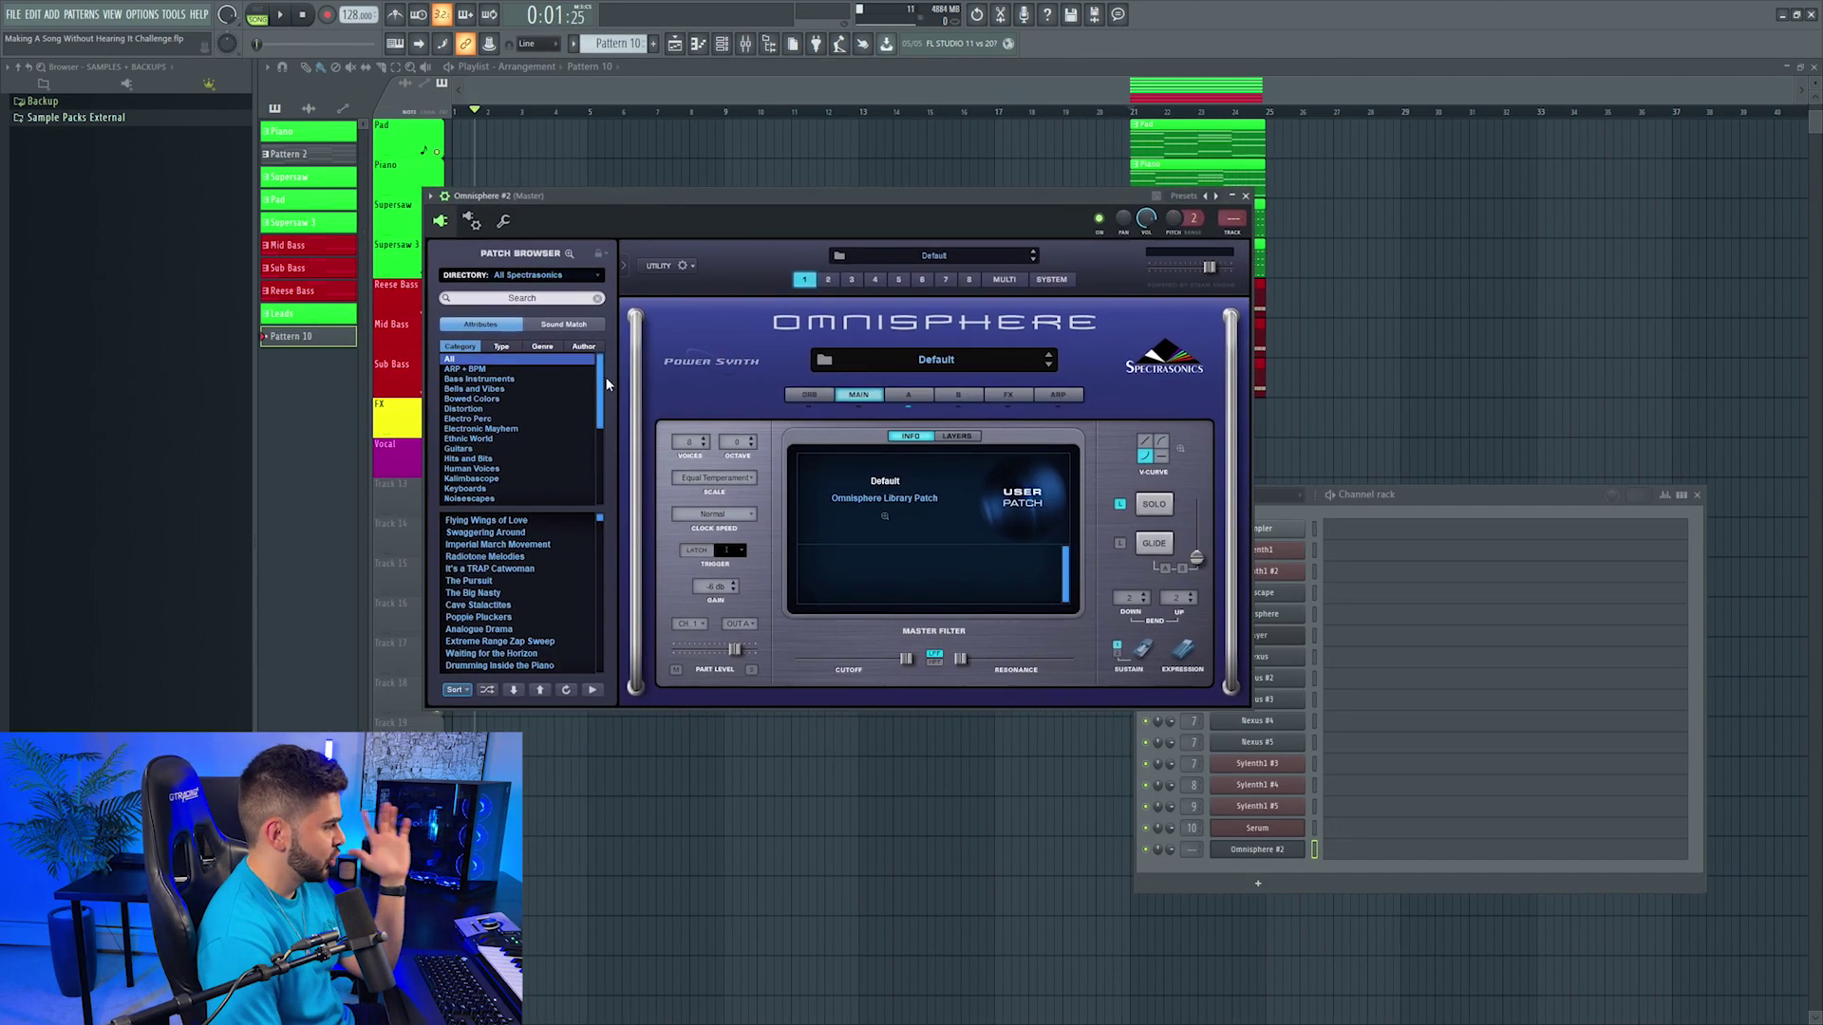
{"action": "scroll", "coordinate": [530, 472], "scroll_direction": "down", "scroll_amount": 2}
{"action": "left_click", "coordinate": [517, 458]}
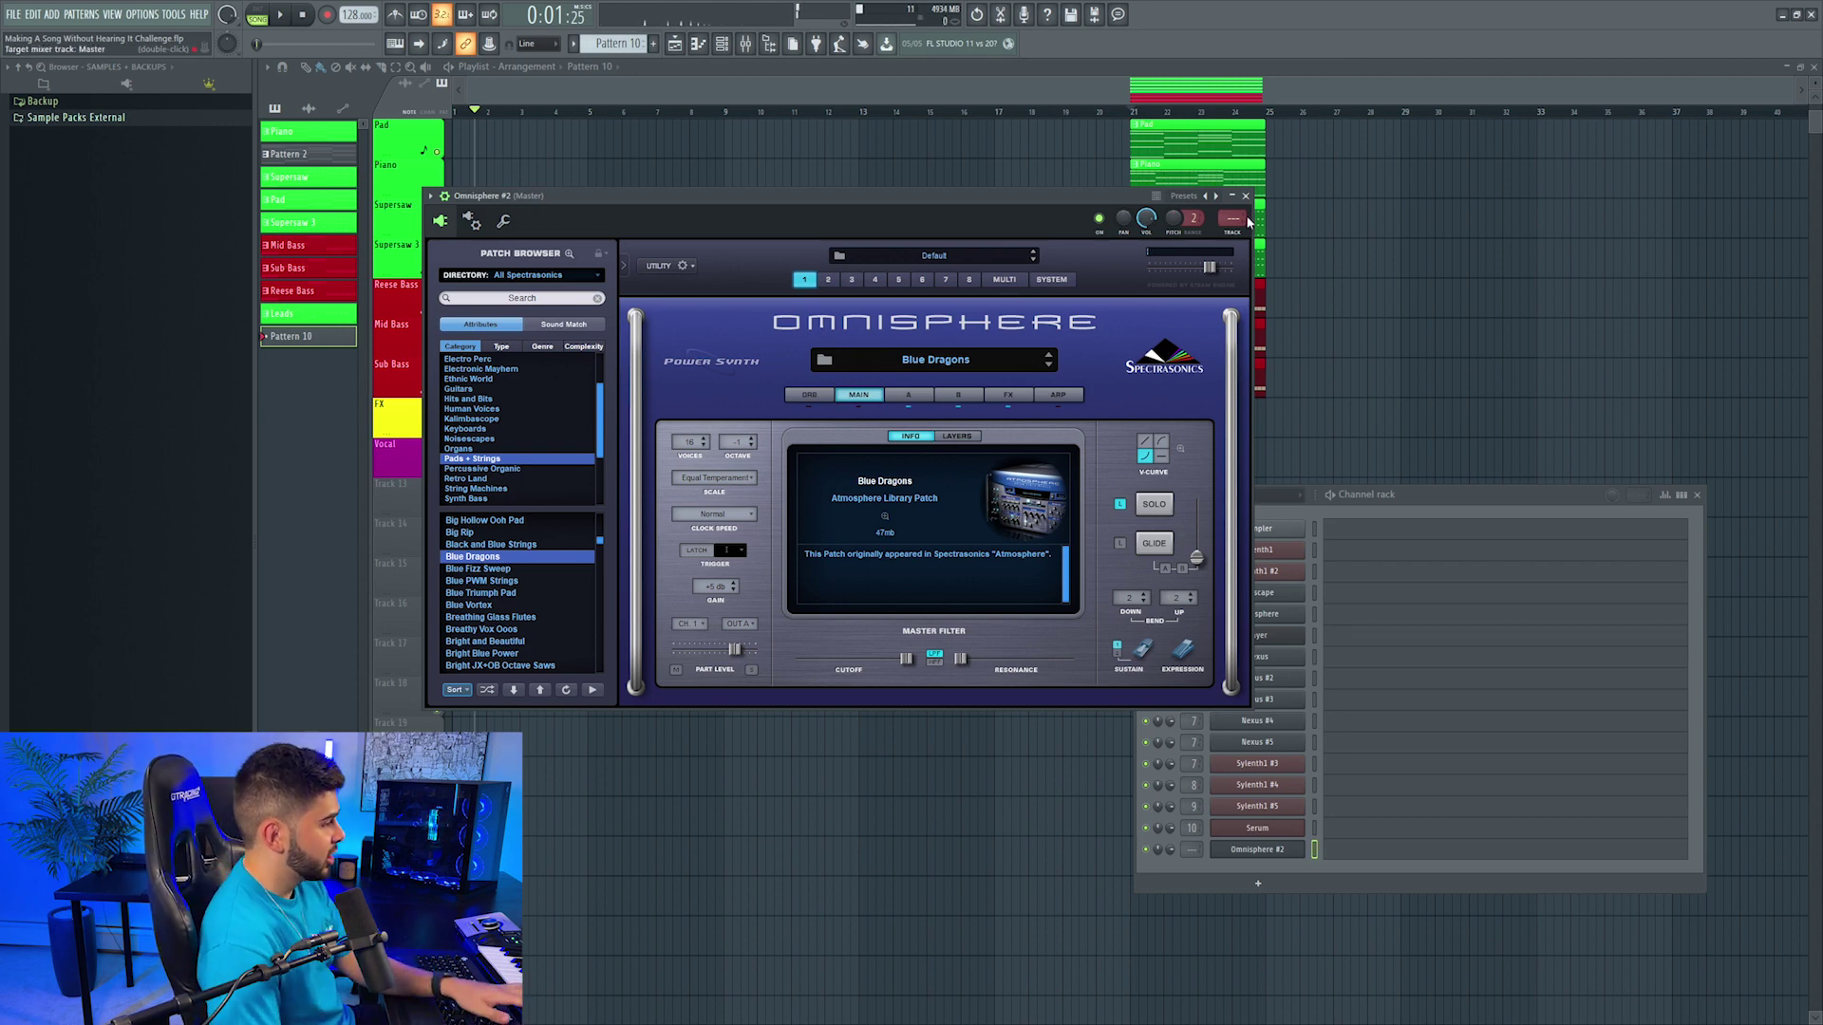
{"action": "left_click", "coordinate": [1234, 236]}
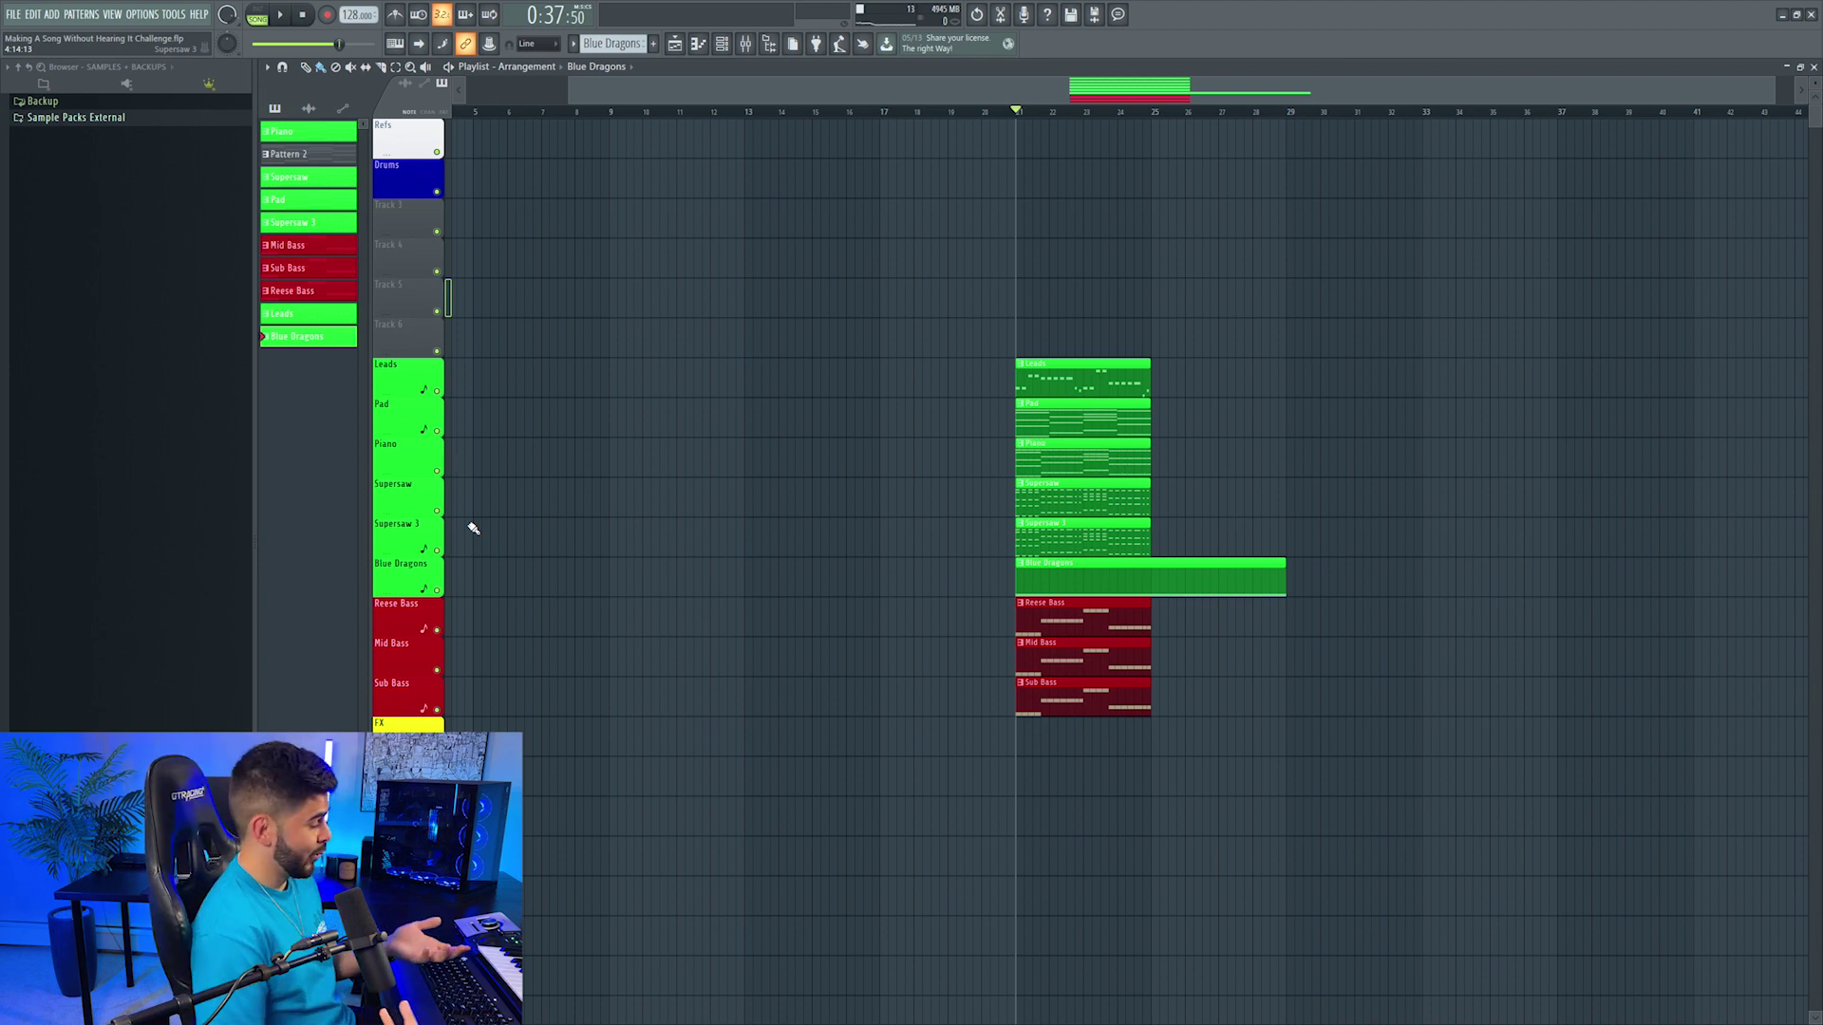
Step: Add the Ryos Knight Punchy Kicks Boundaries sample on Track 3 and the Hey Child ride loop on Track 4 at bar 21
{"action": "left_click", "coordinate": [102, 119]}
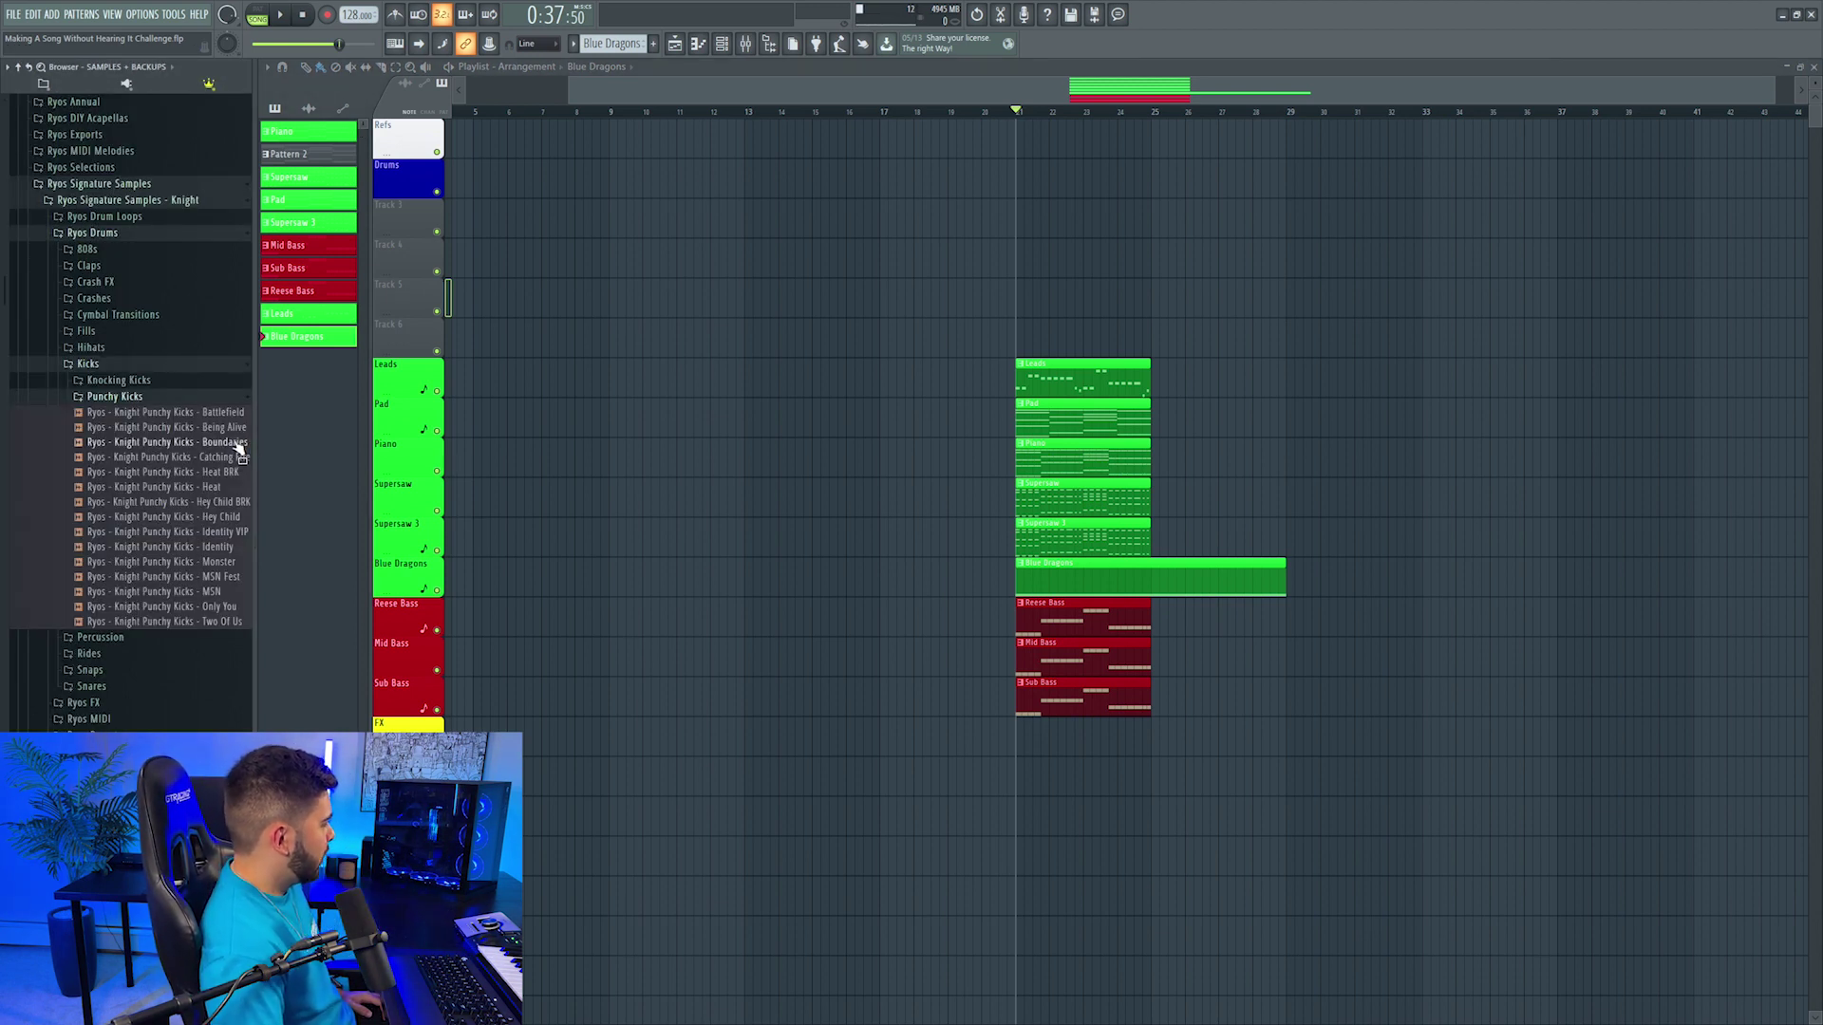
{"action": "left_click_drag", "start_coordinate": [239, 451], "coordinate": [1017, 224]}
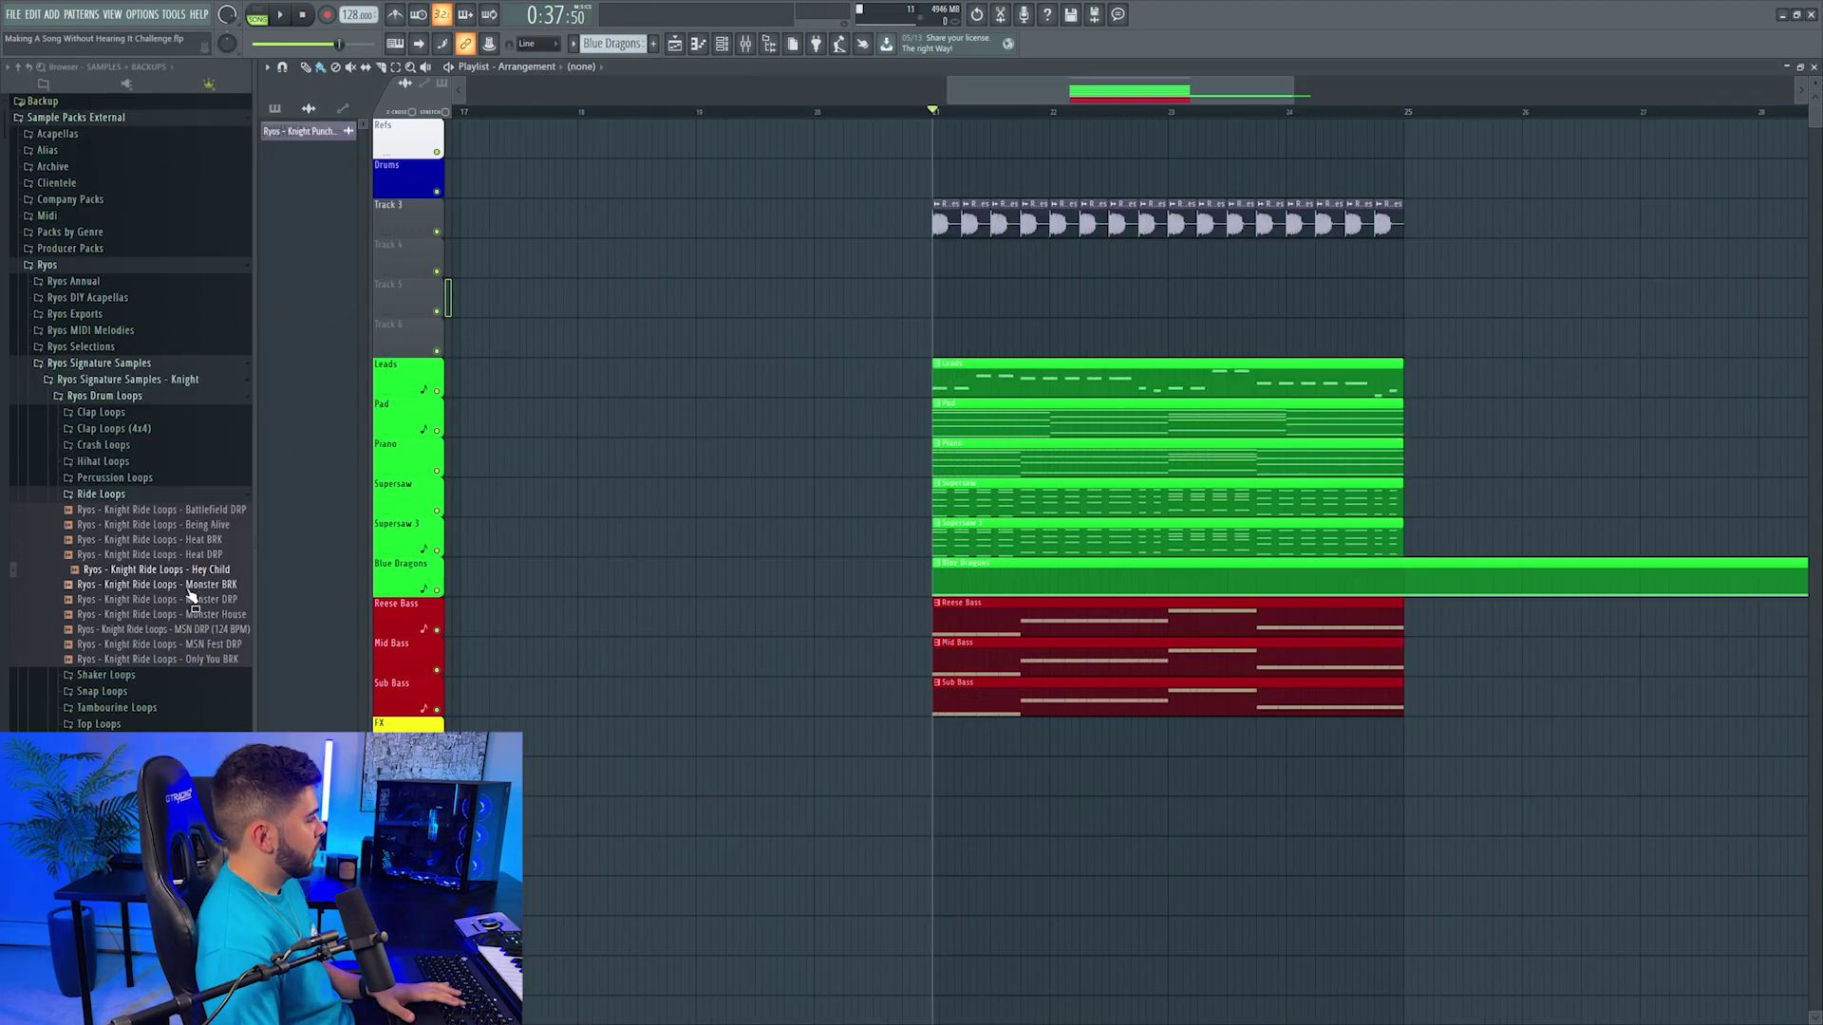
{"action": "mouse_move", "coordinate": [190, 570]}
{"action": "left_mouse_down"}
{"action": "mouse_move", "coordinate": [280, 552]}
{"action": "mouse_move", "coordinate": [994, 244]}
{"action": "left_mouse_up"}
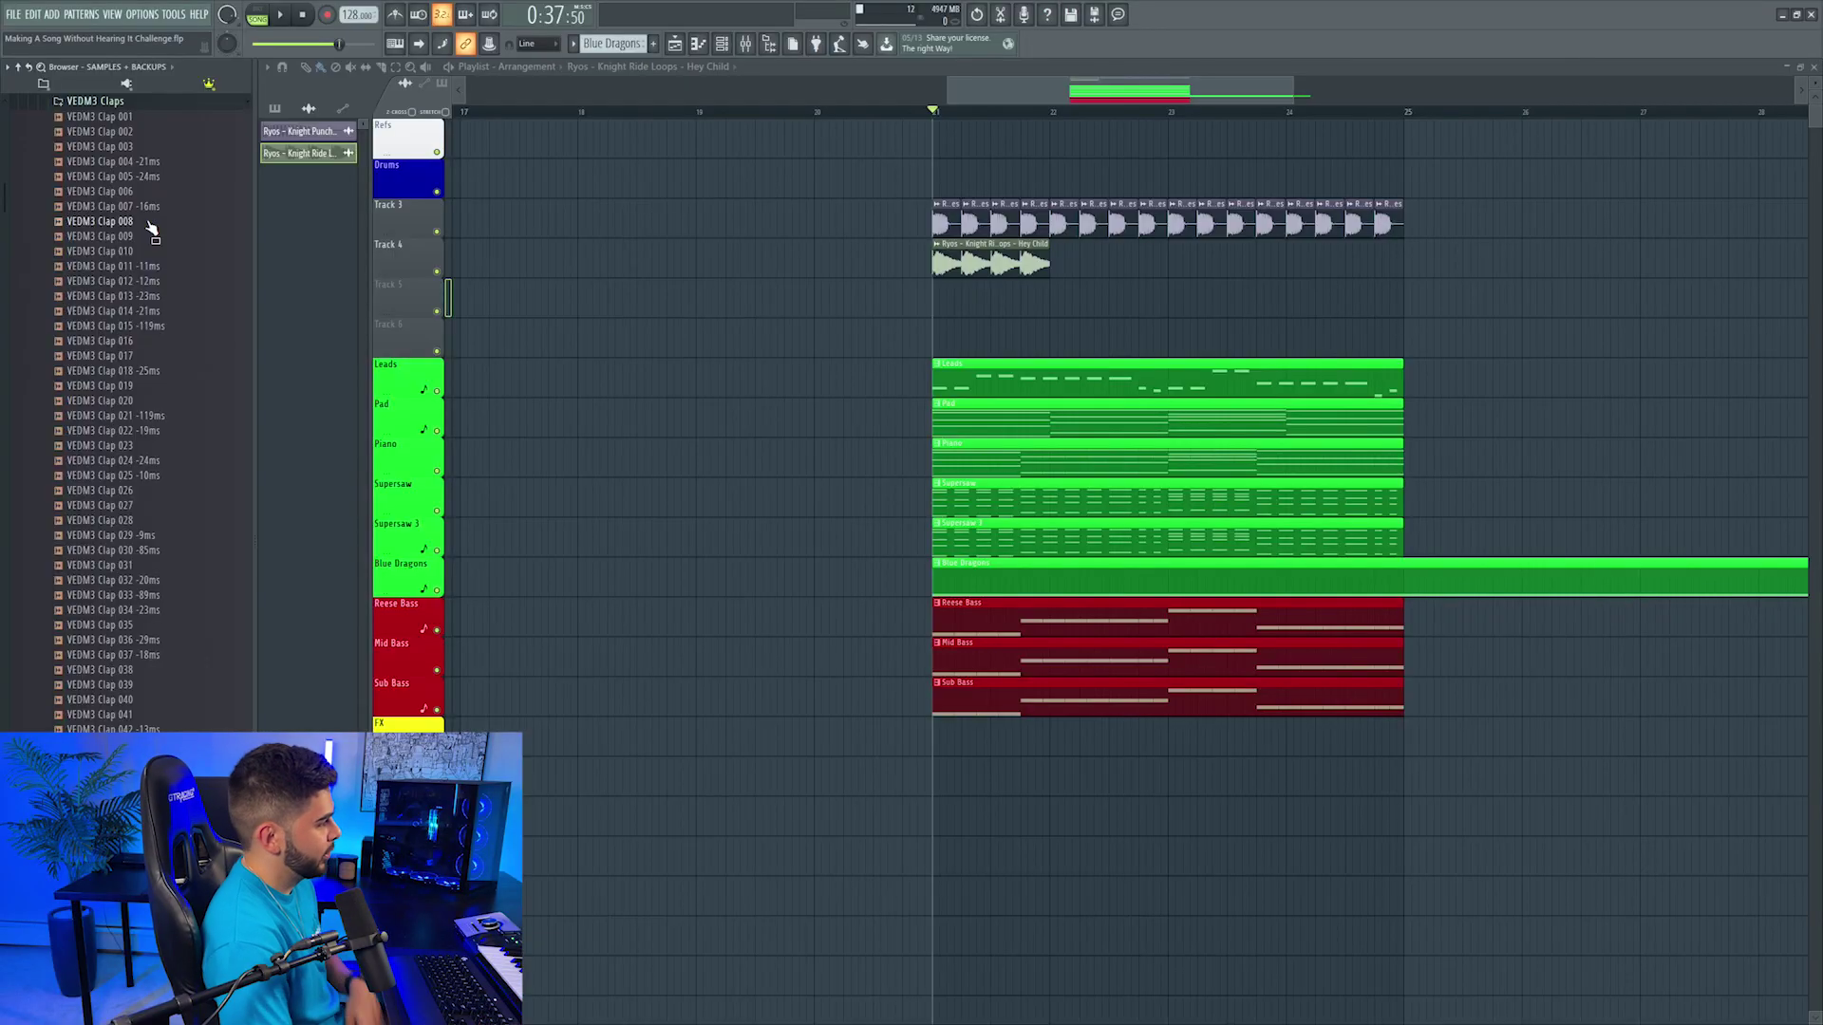
Step: Audition the VEDM3 clap samples and place VEDM3 Clap 010 at bar 21 on Track 5
{"action": "left_click", "coordinate": [120, 118]}
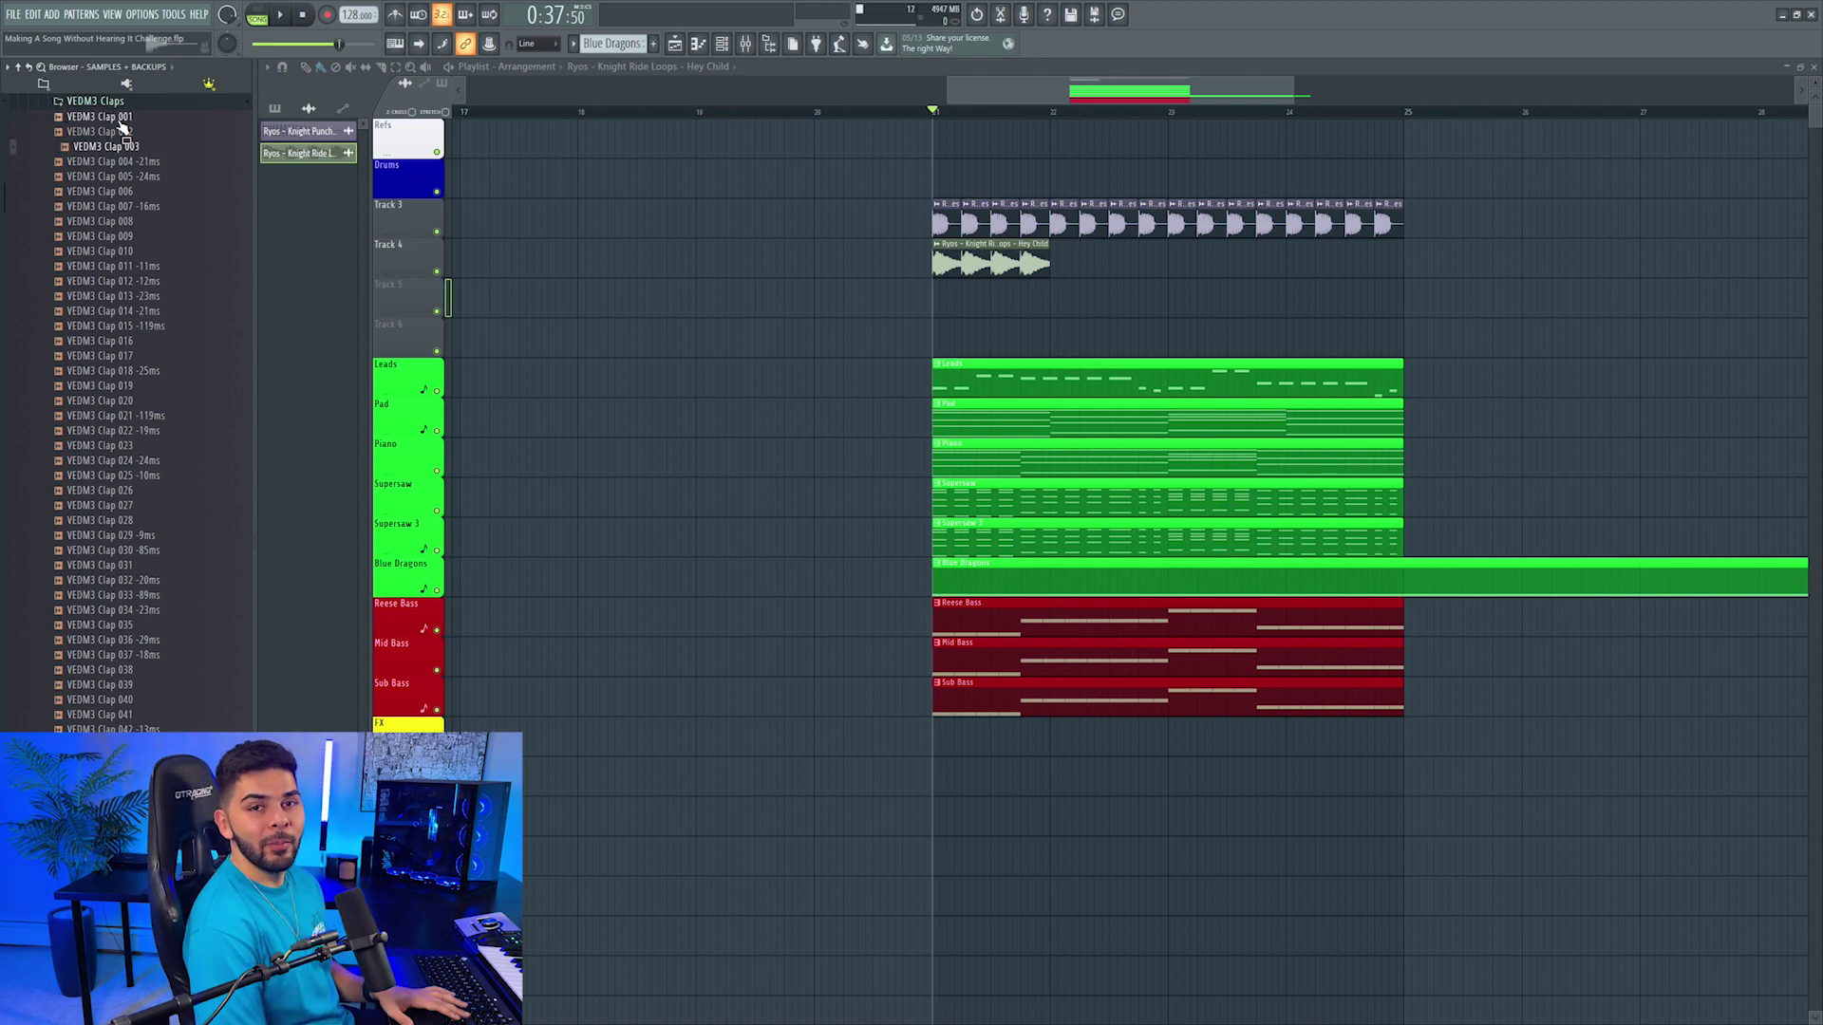
{"action": "key", "text": "Down"}
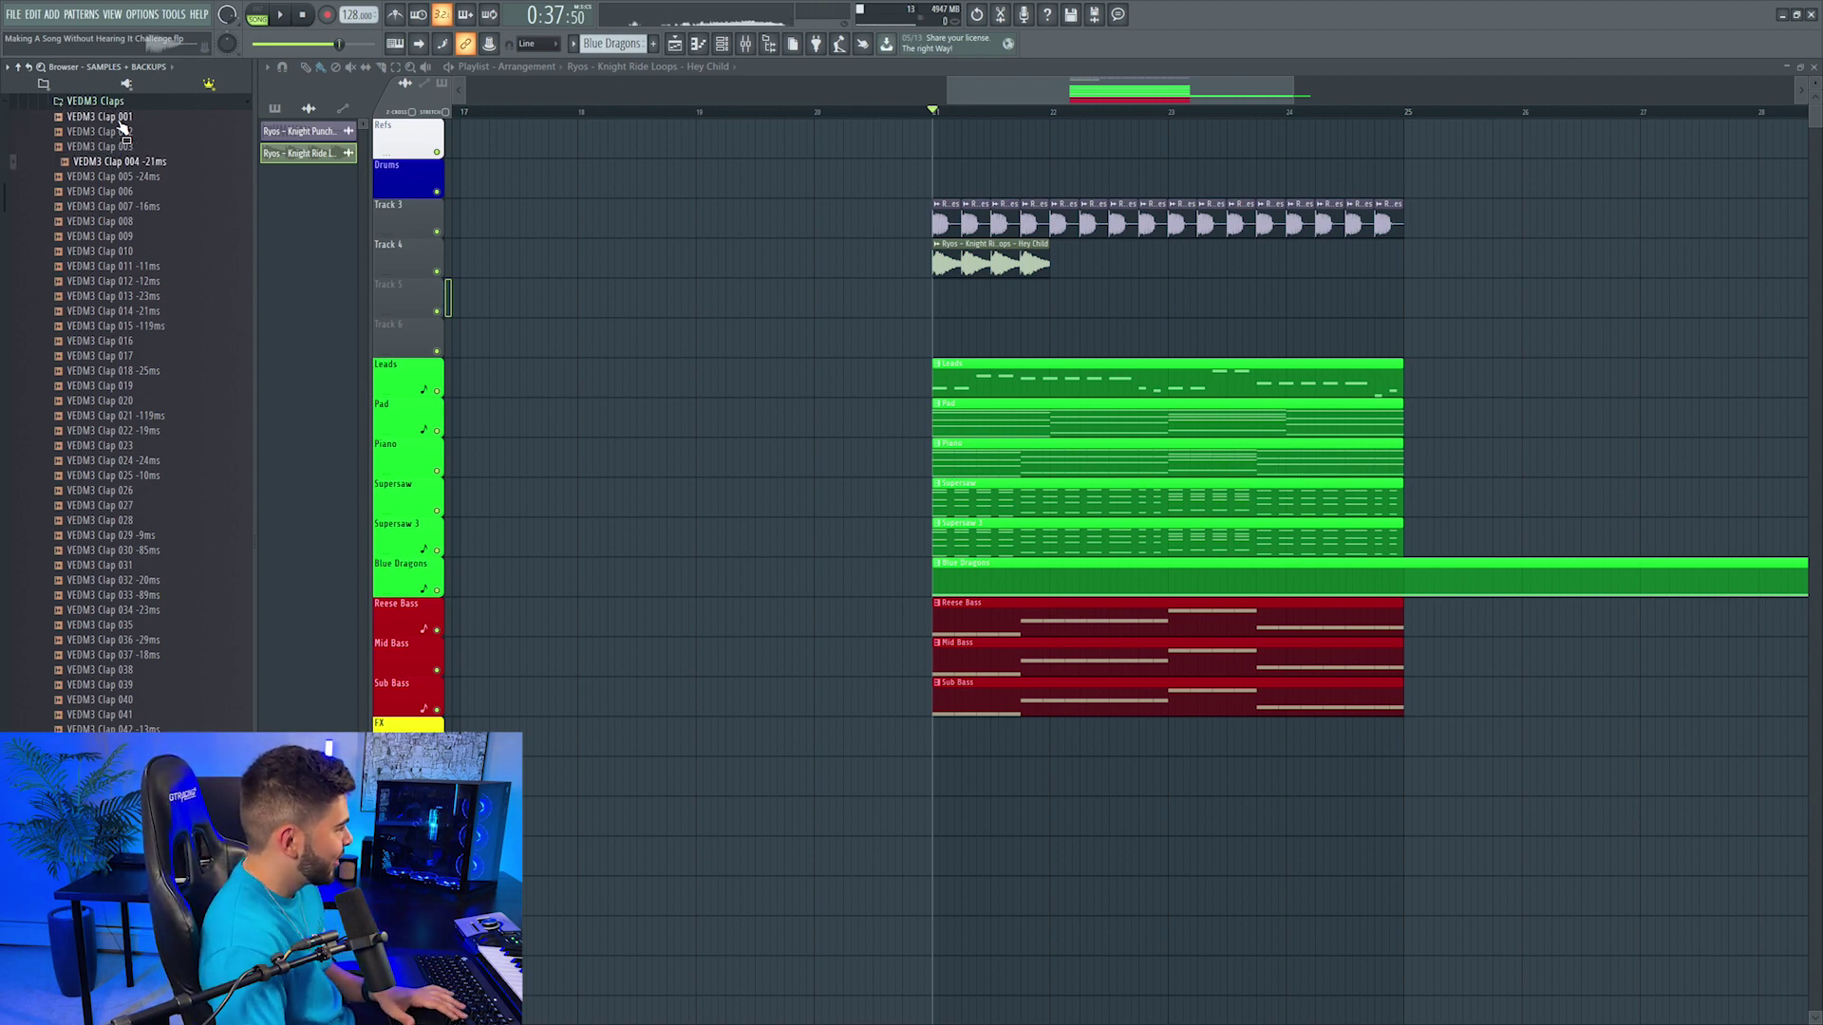
{"action": "left_click", "coordinate": [136, 237]}
{"action": "left_click", "coordinate": [142, 251]}
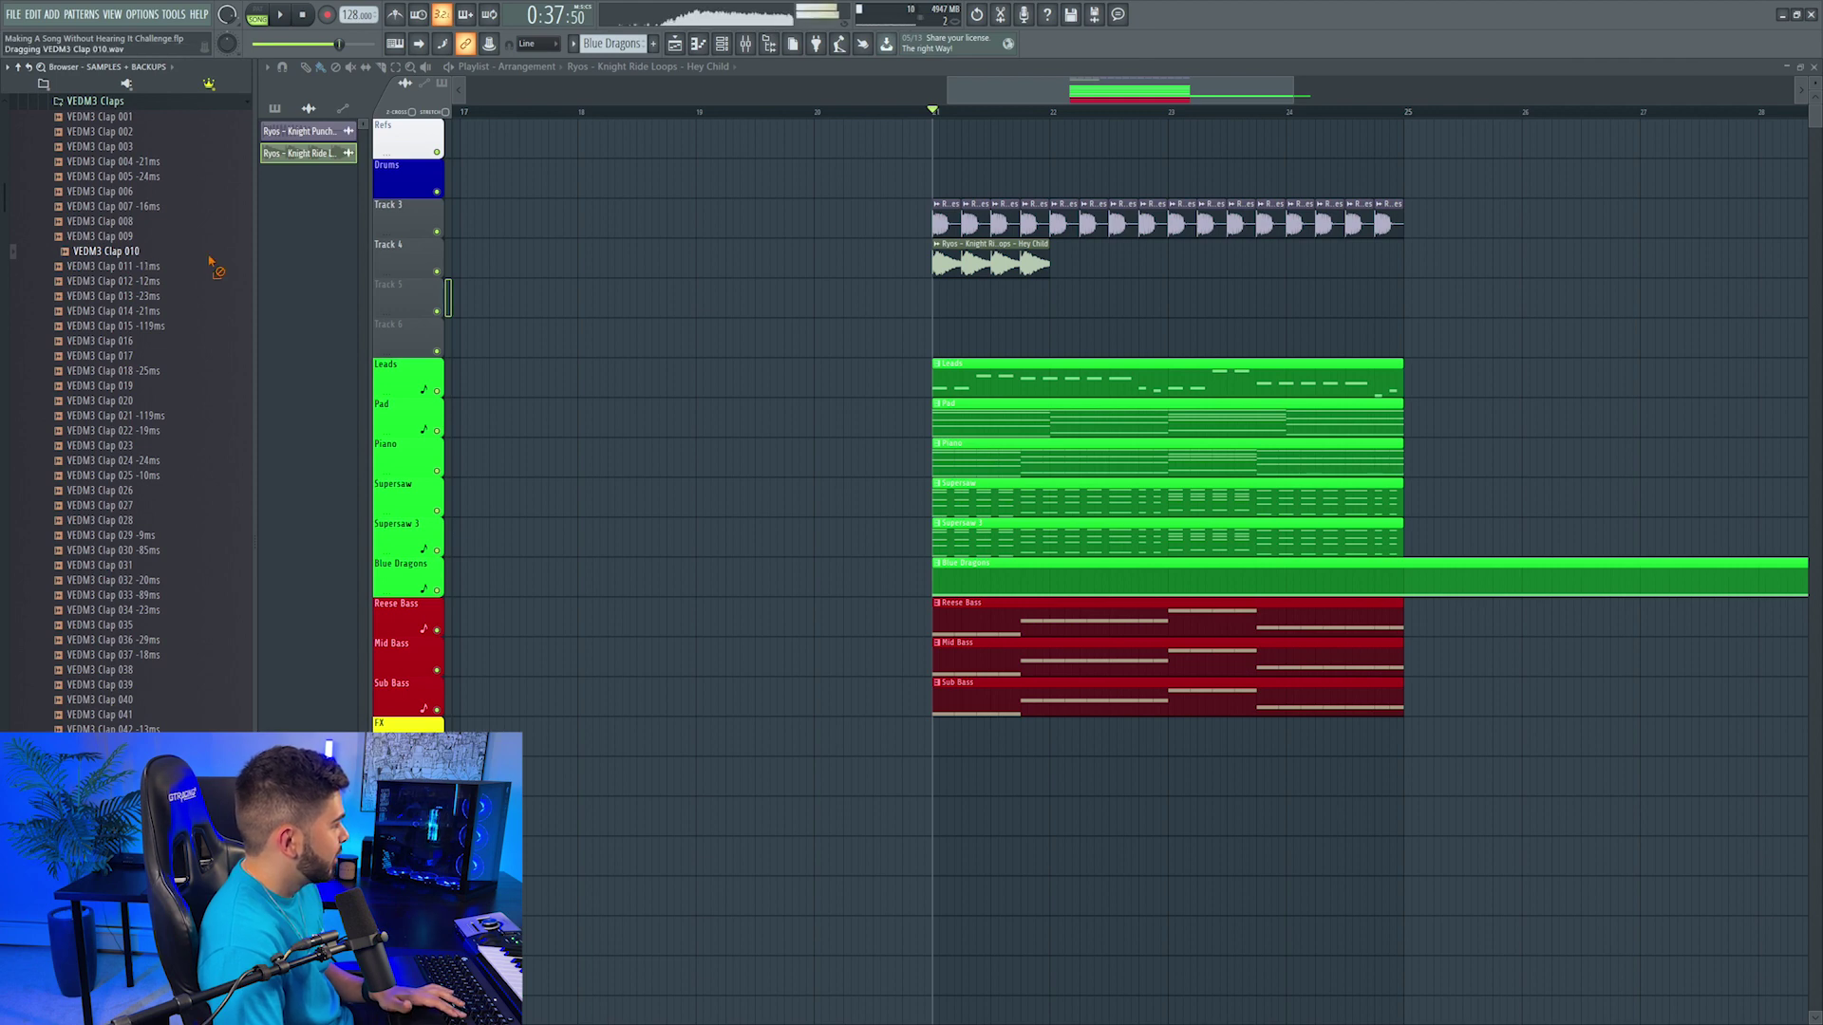
{"action": "left_click_drag", "start_coordinate": [213, 264], "coordinate": [945, 294]}
Step: Repeat the clap on every beat and the Hey Child ride loop on every bar through bar 24
{"action": "scroll", "coordinate": [1037, 119], "scroll_direction": "up", "scroll_amount": 2}
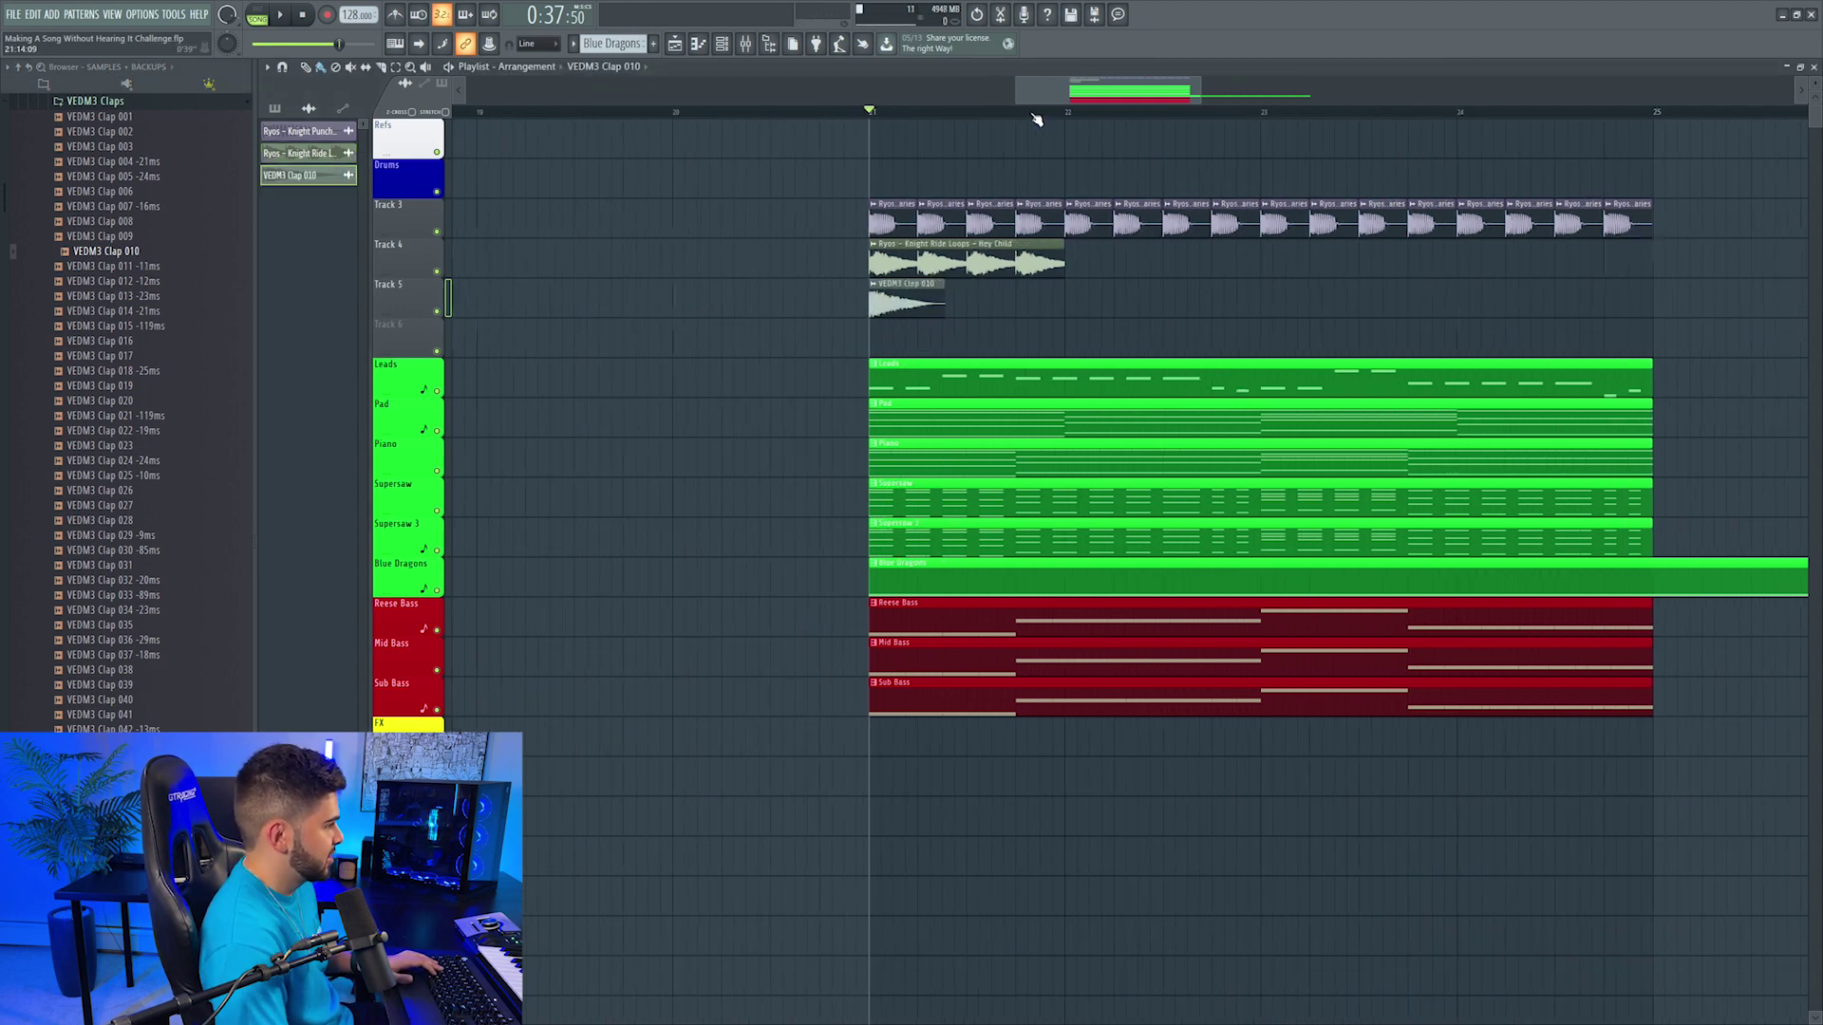
{"action": "scroll", "coordinate": [1037, 119], "scroll_direction": "up", "scroll_amount": 2}
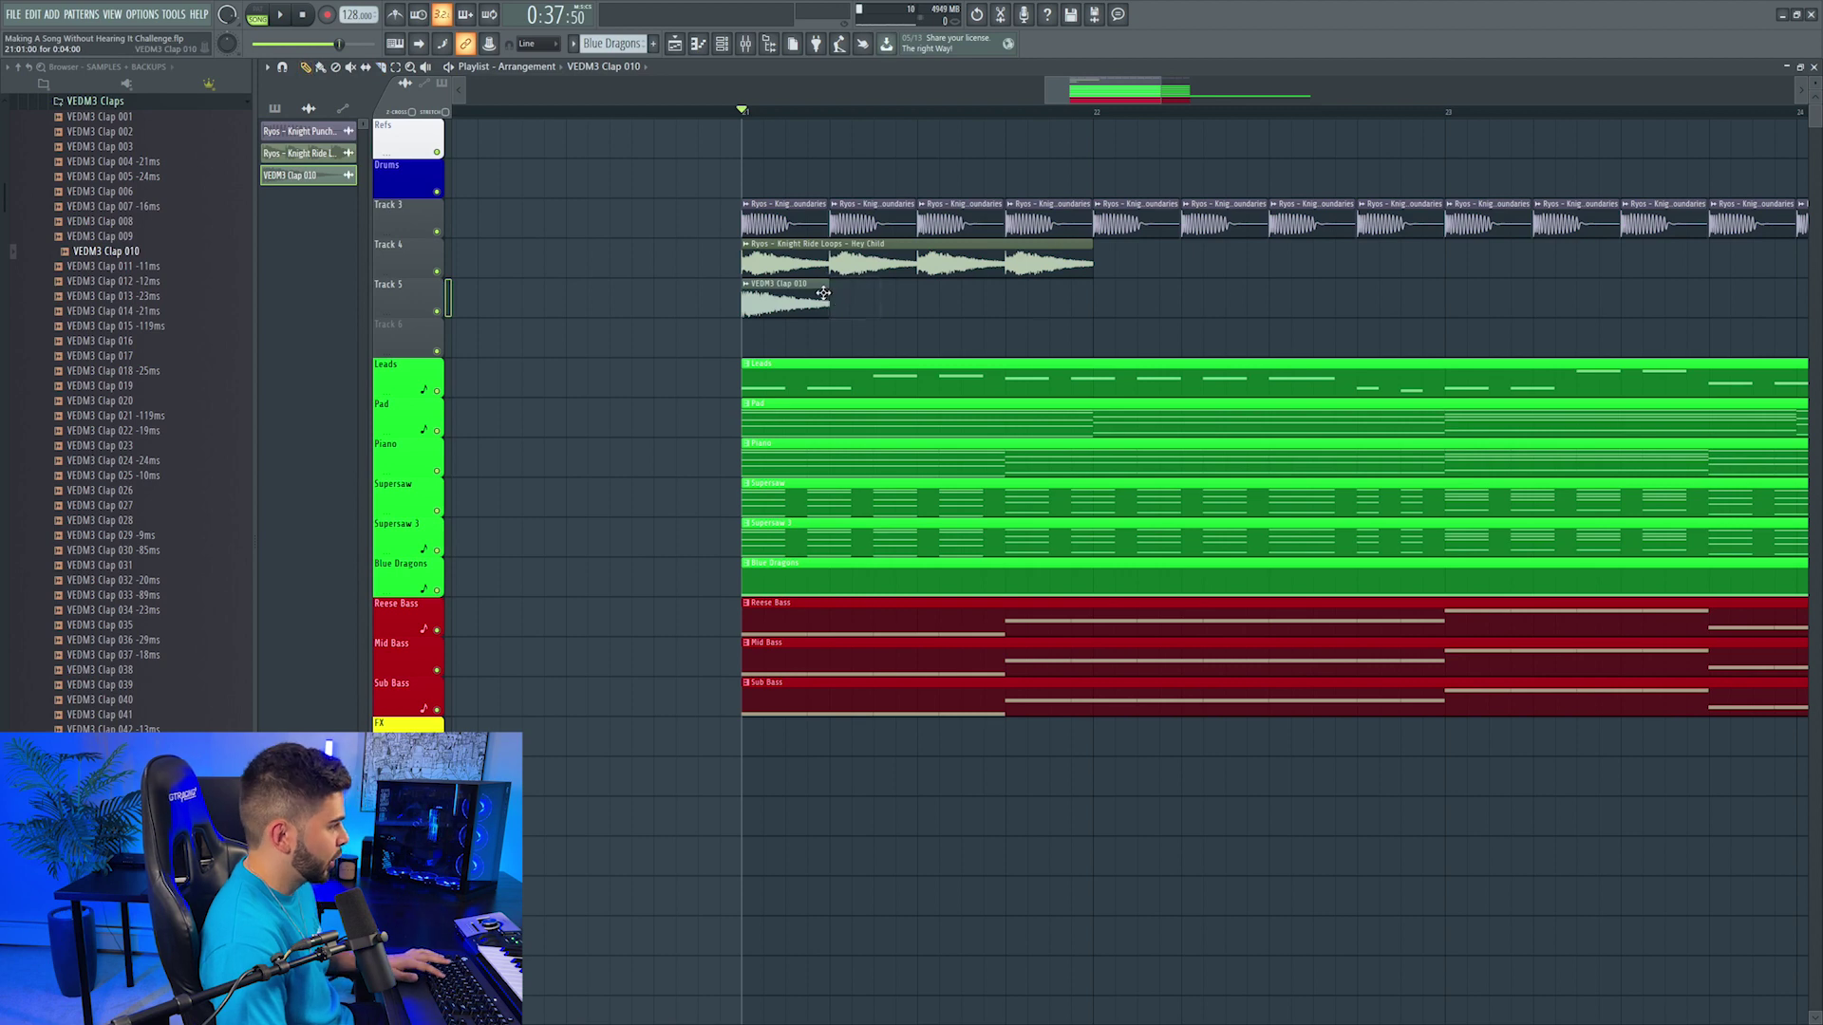
{"action": "key", "text": "ctrl+b"}
{"action": "key", "text": "ctrl+b"}
{"action": "key", "text": "ctrl+b"}
{"action": "key", "text": "ctrl+b"}
{"action": "scroll", "coordinate": [1017, 142], "scroll_direction": "down", "scroll_amount": 2}
Step: Route the clap, ride loop and kick audio clips to their own mixer tracks, starting with the clap on track 12
{"action": "double_click", "coordinate": [1615, 300]}
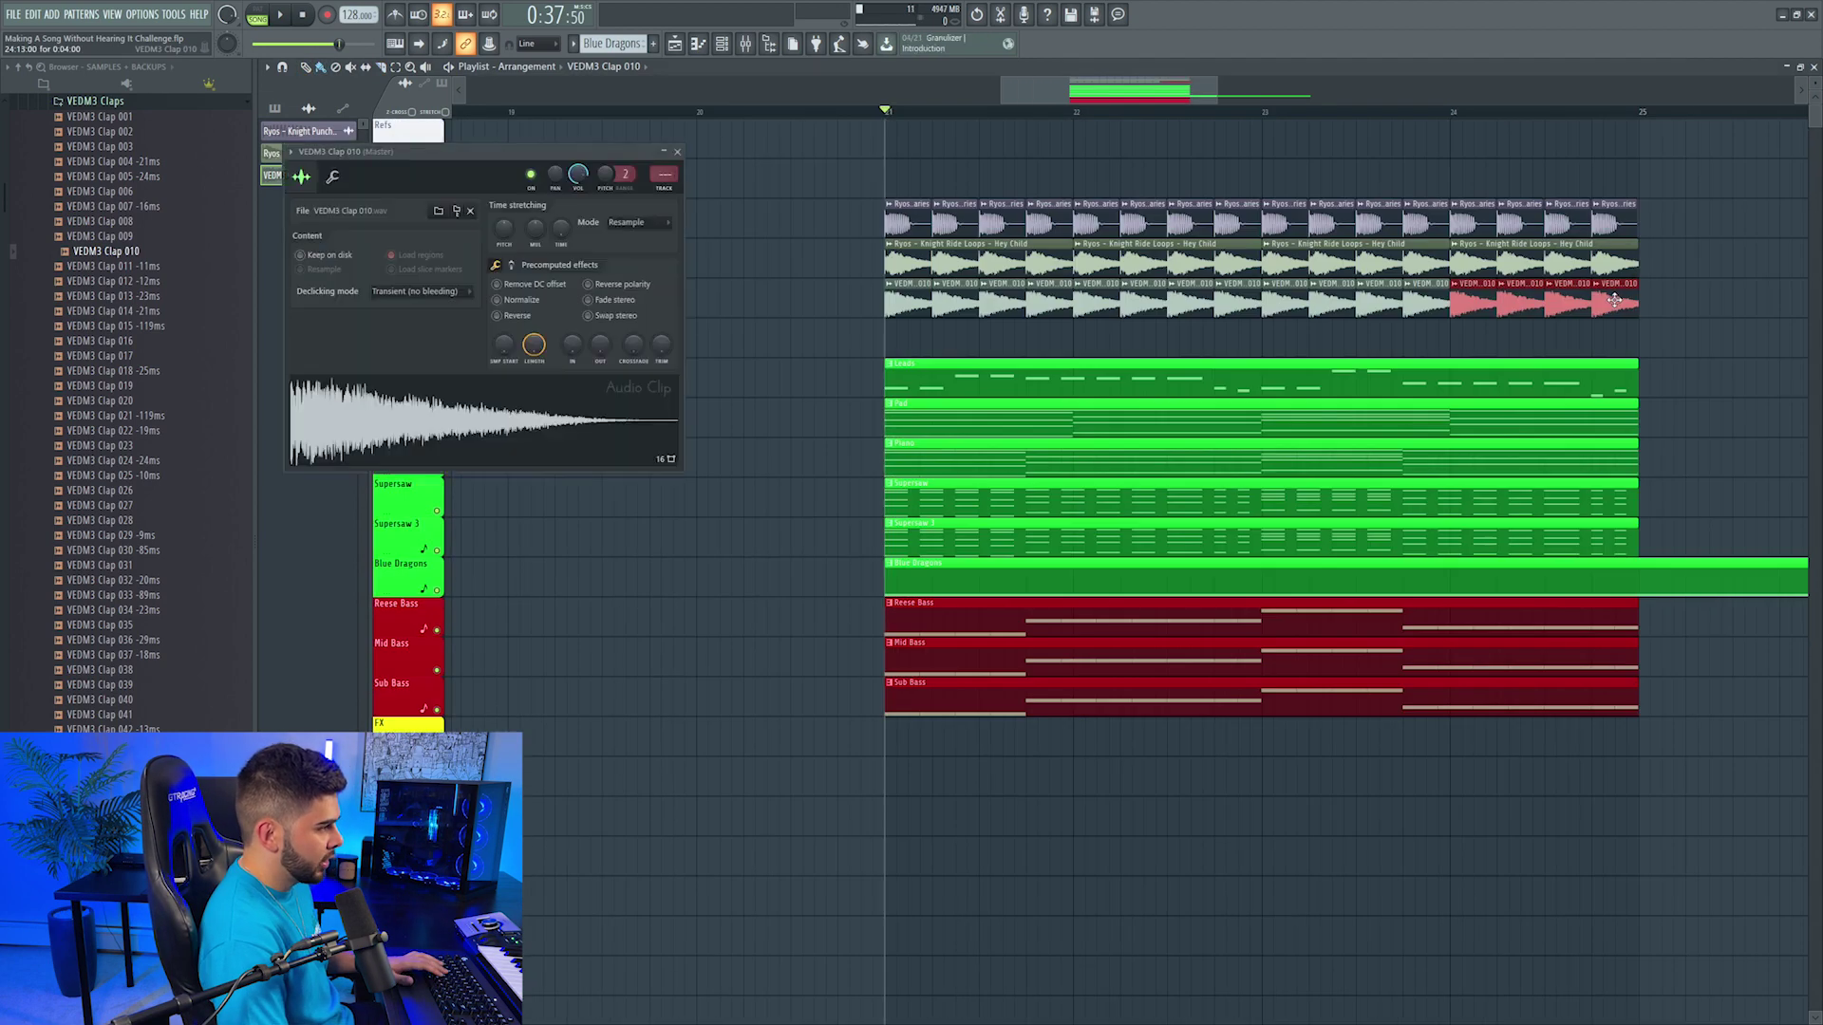
{"action": "key", "text": "ctrl+l"}
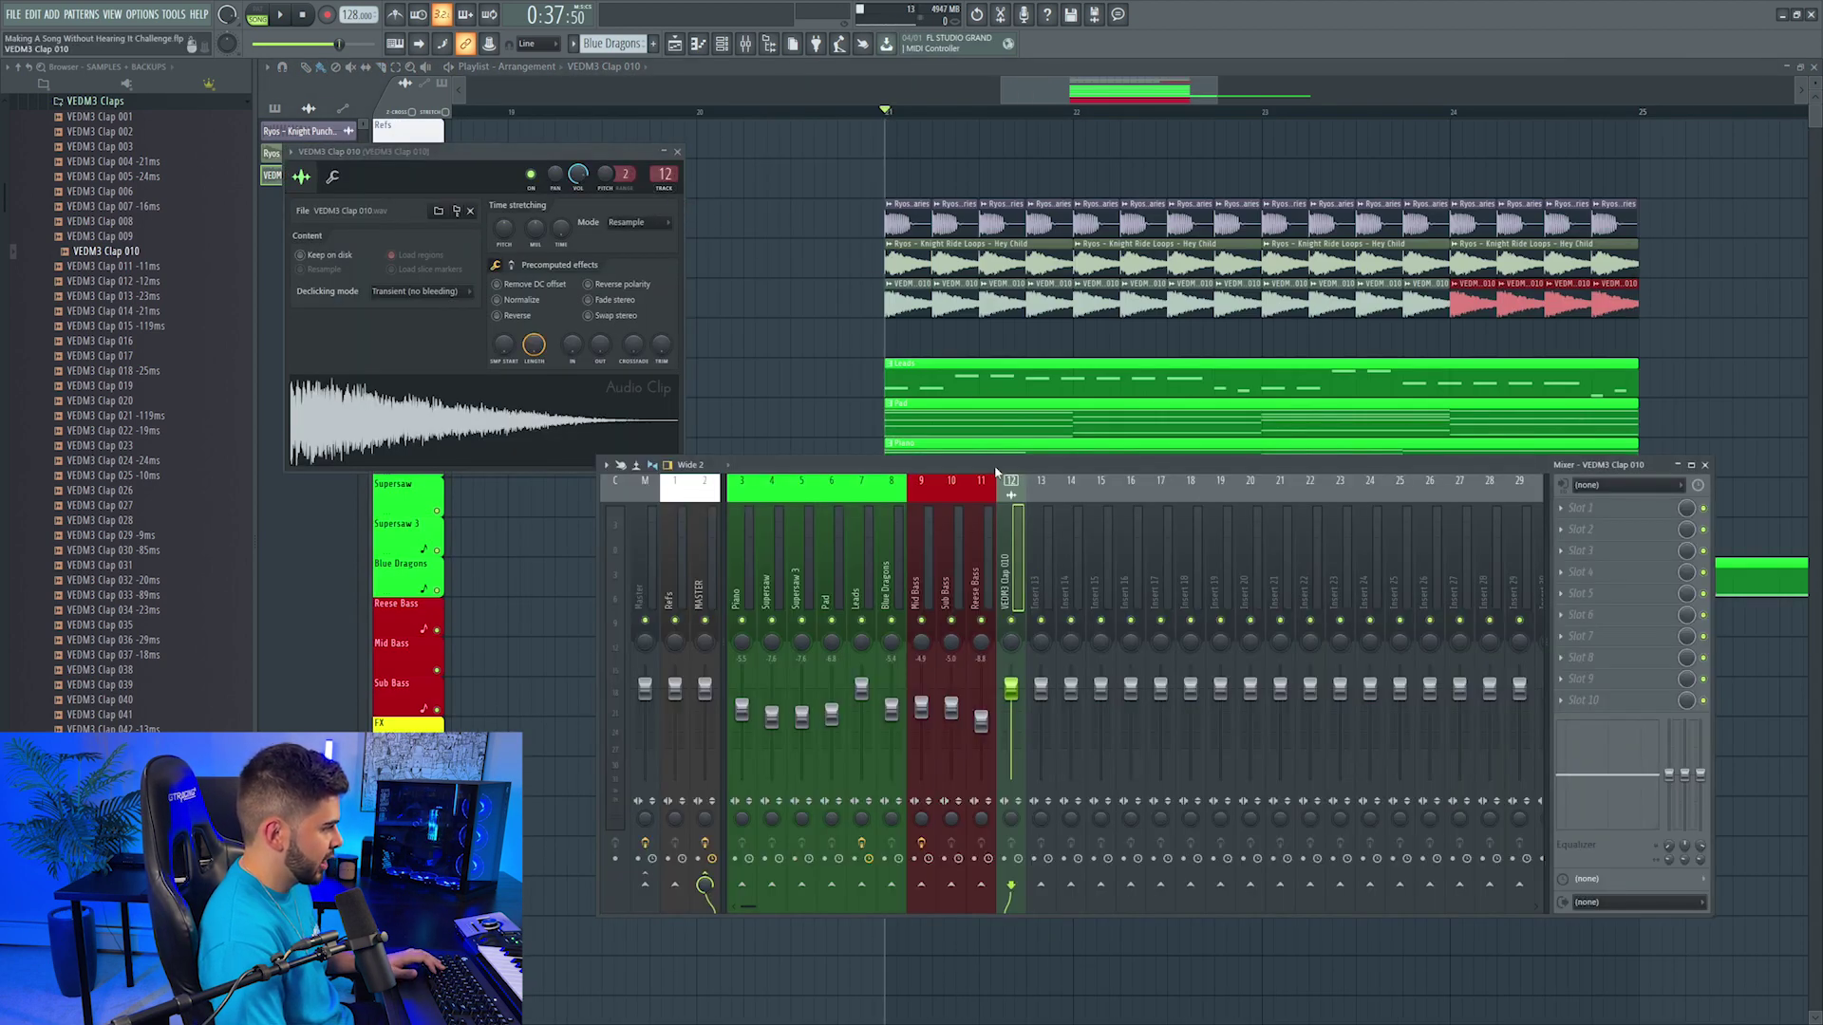
{"action": "double_click", "coordinate": [997, 261]}
{"action": "key", "text": "ctrl+l"}
{"action": "double_click", "coordinate": [1059, 220]}
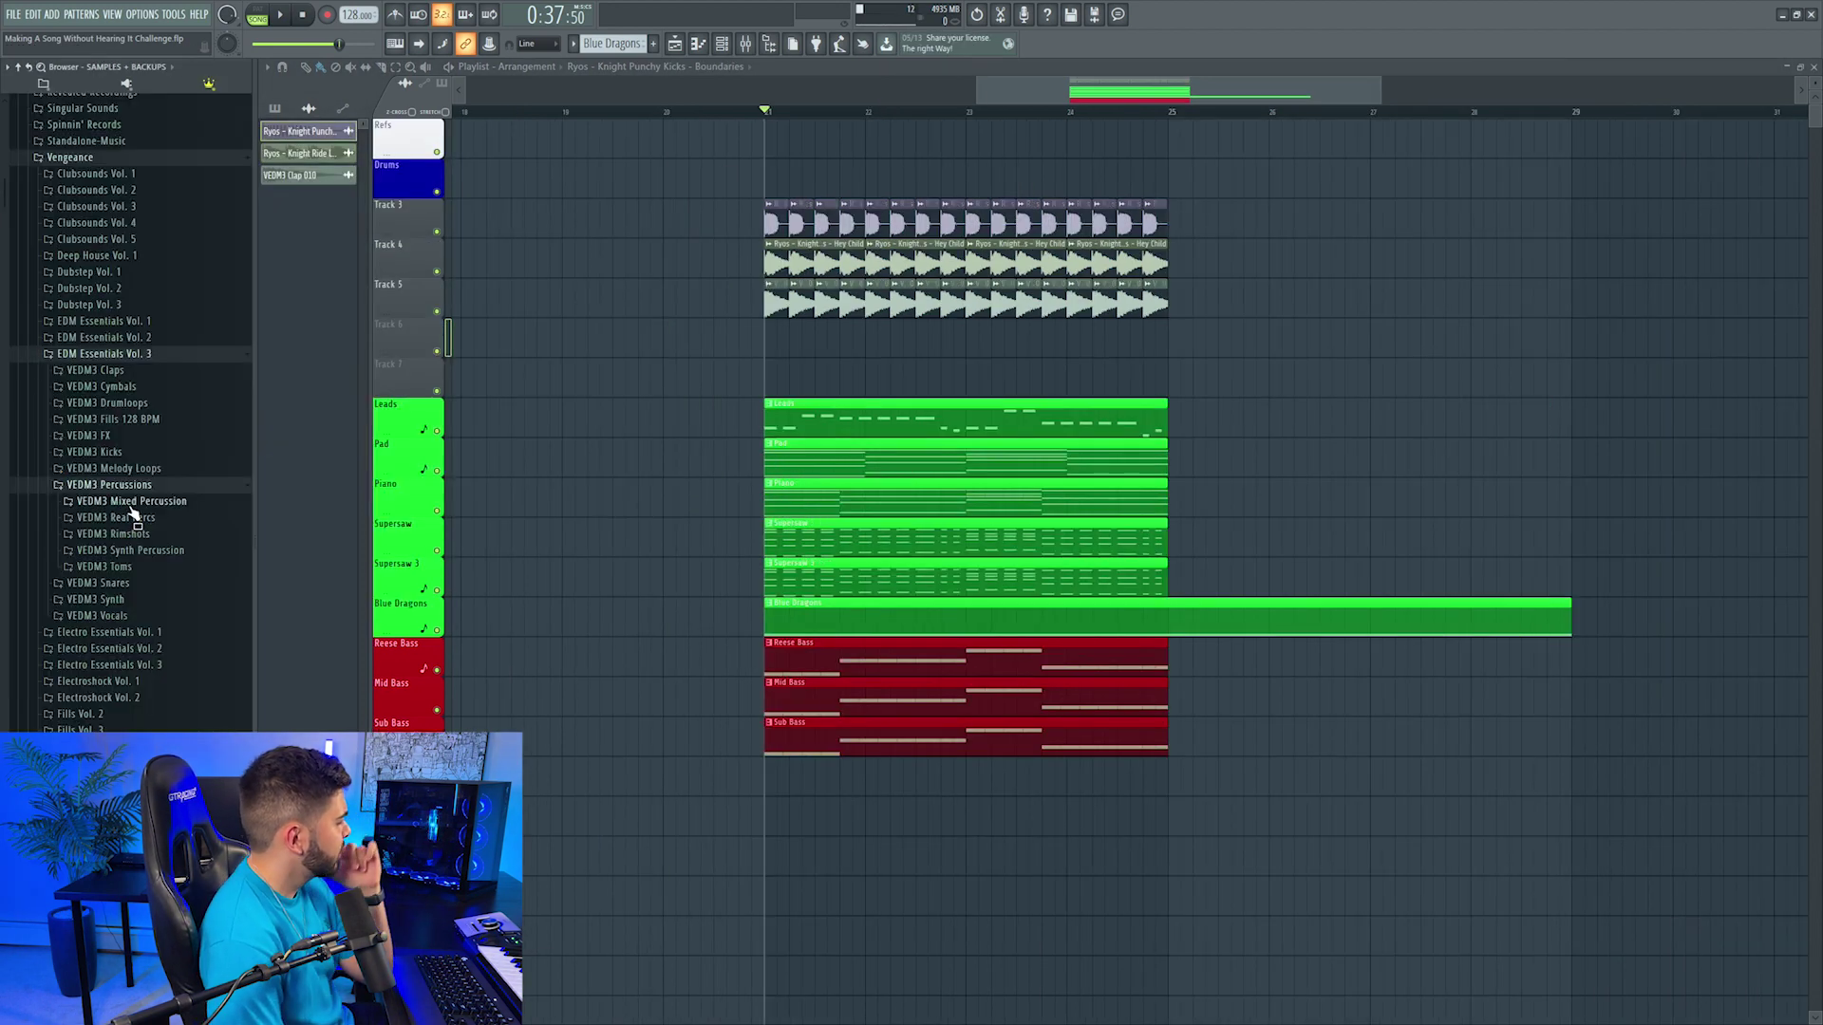
Step: Add VEDM3 Mixed Percussion 062 as a syncopated rhythm over bars 21 to 24 and move the hits to Track 6
{"action": "left_click", "coordinate": [131, 504]}
{"action": "scroll", "coordinate": [212, 395], "scroll_direction": "down", "scroll_amount": 10}
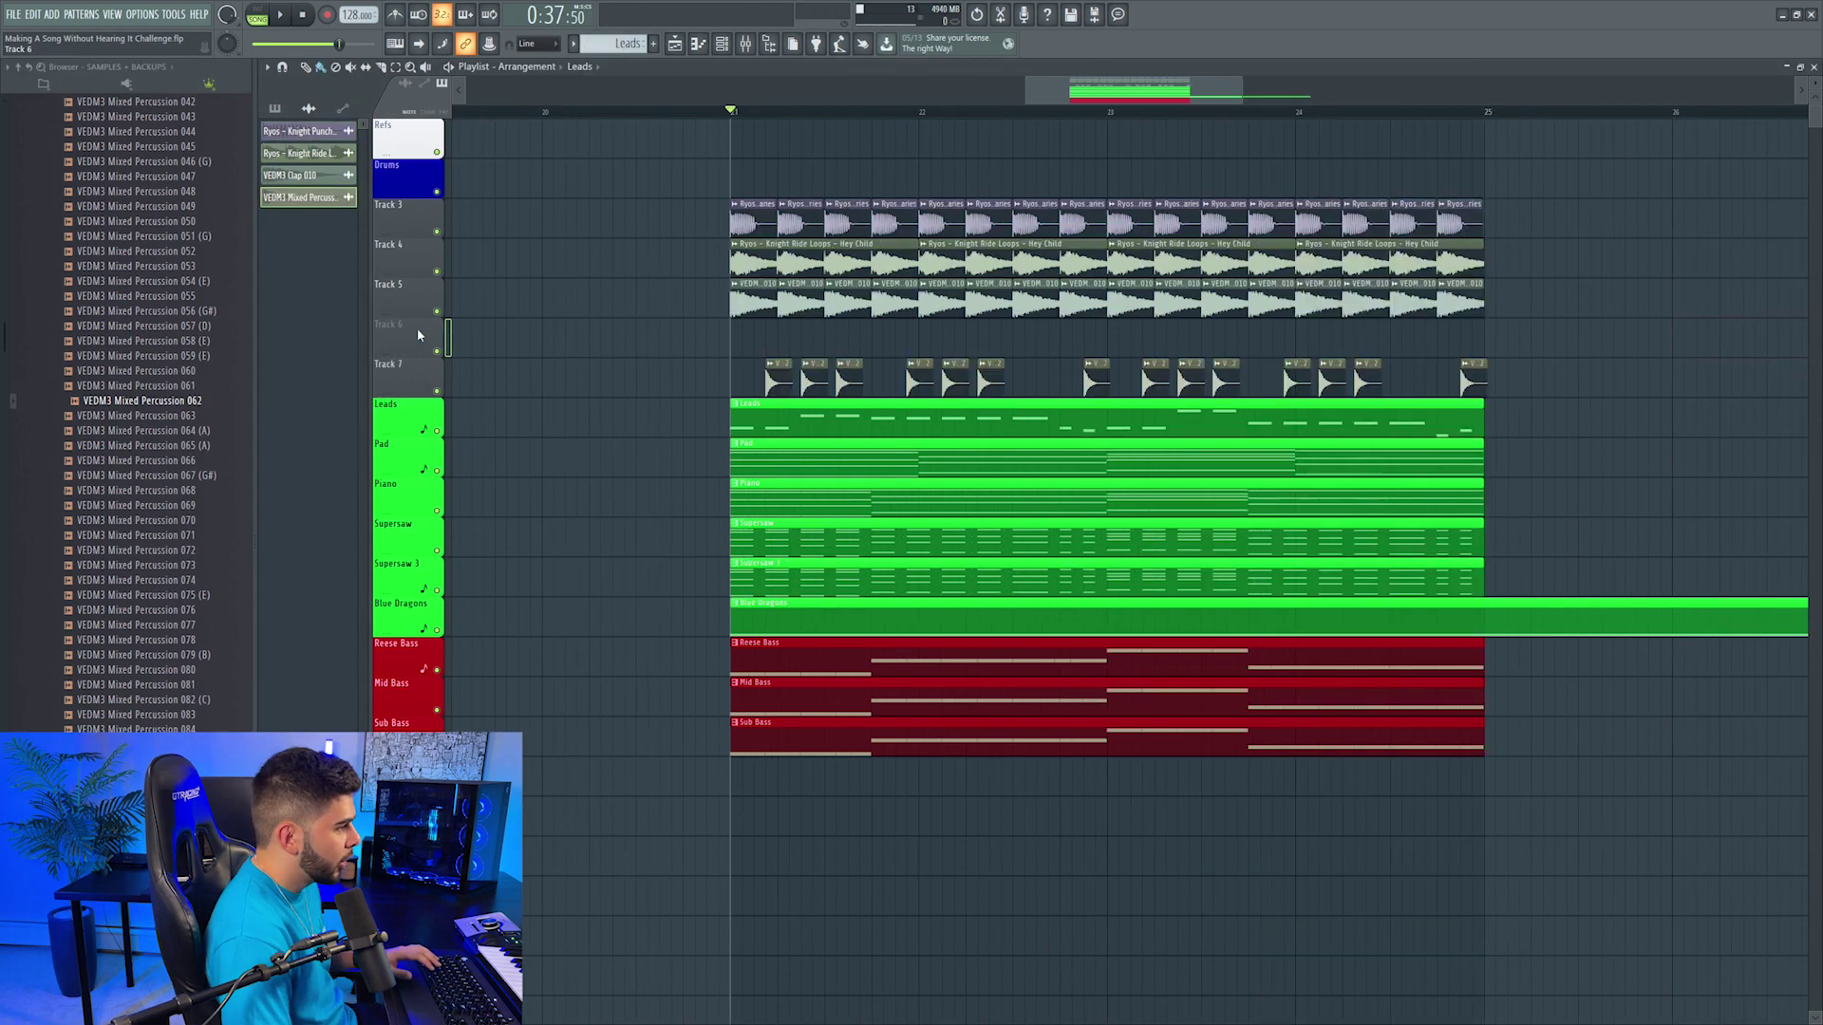
{"action": "left_click_drag", "start_coordinate": [686, 332], "coordinate": [1627, 436]}
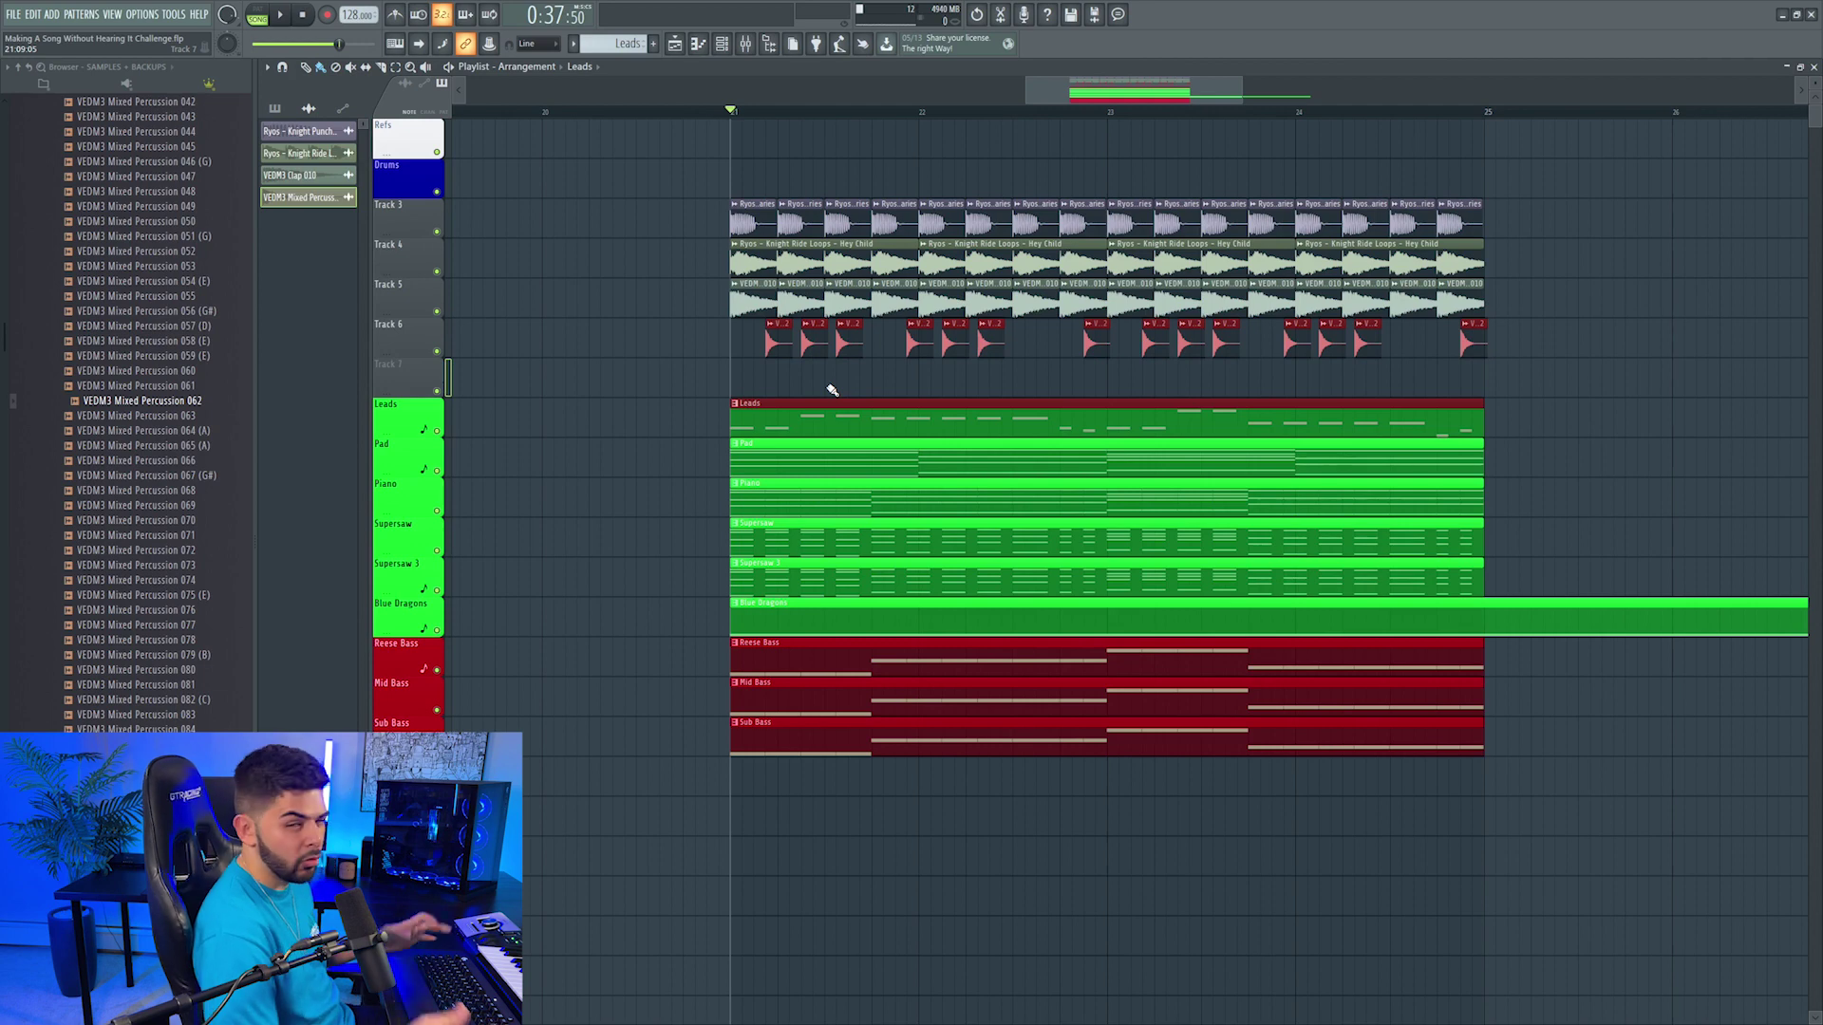
{"action": "left_click", "coordinate": [1266, 389]}
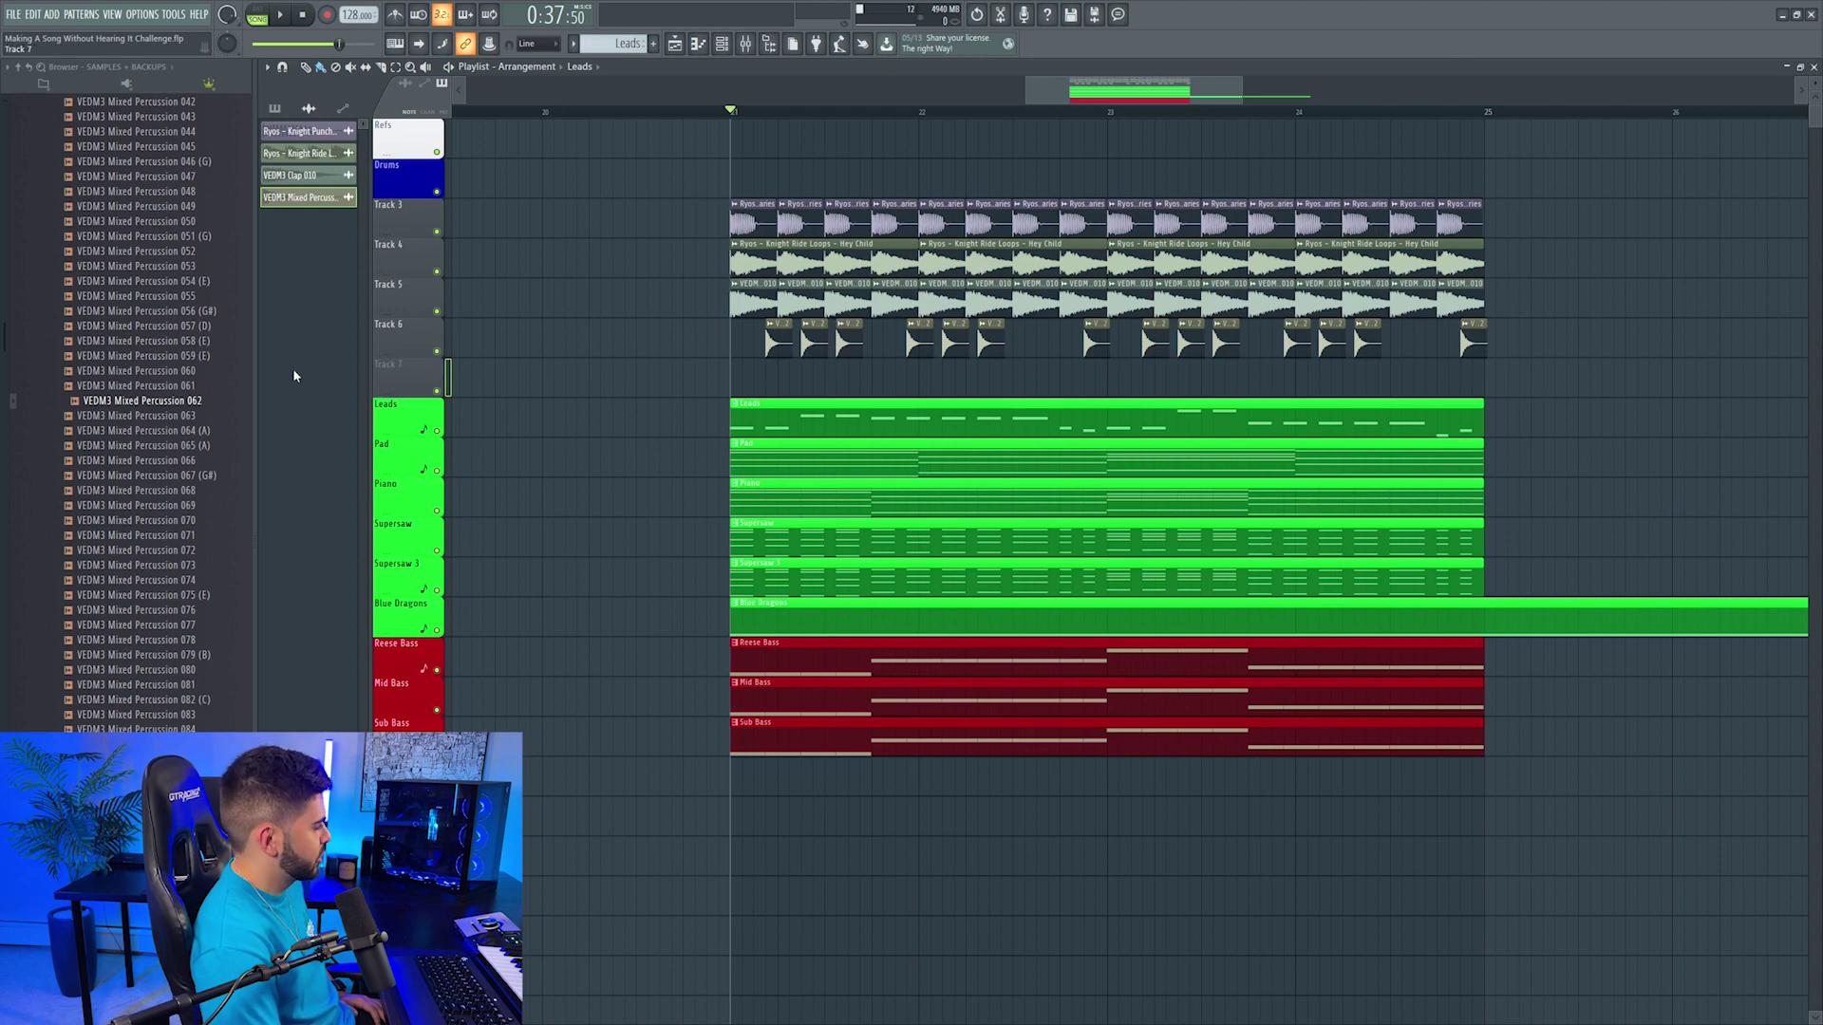
Step: Find the VEDM3 noise downlifters in the sample library and place VEDM3 Noise Downlifter 2 at bar 21 on the FX track
{"action": "scroll", "coordinate": [114, 442], "scroll_direction": "down", "scroll_amount": 15}
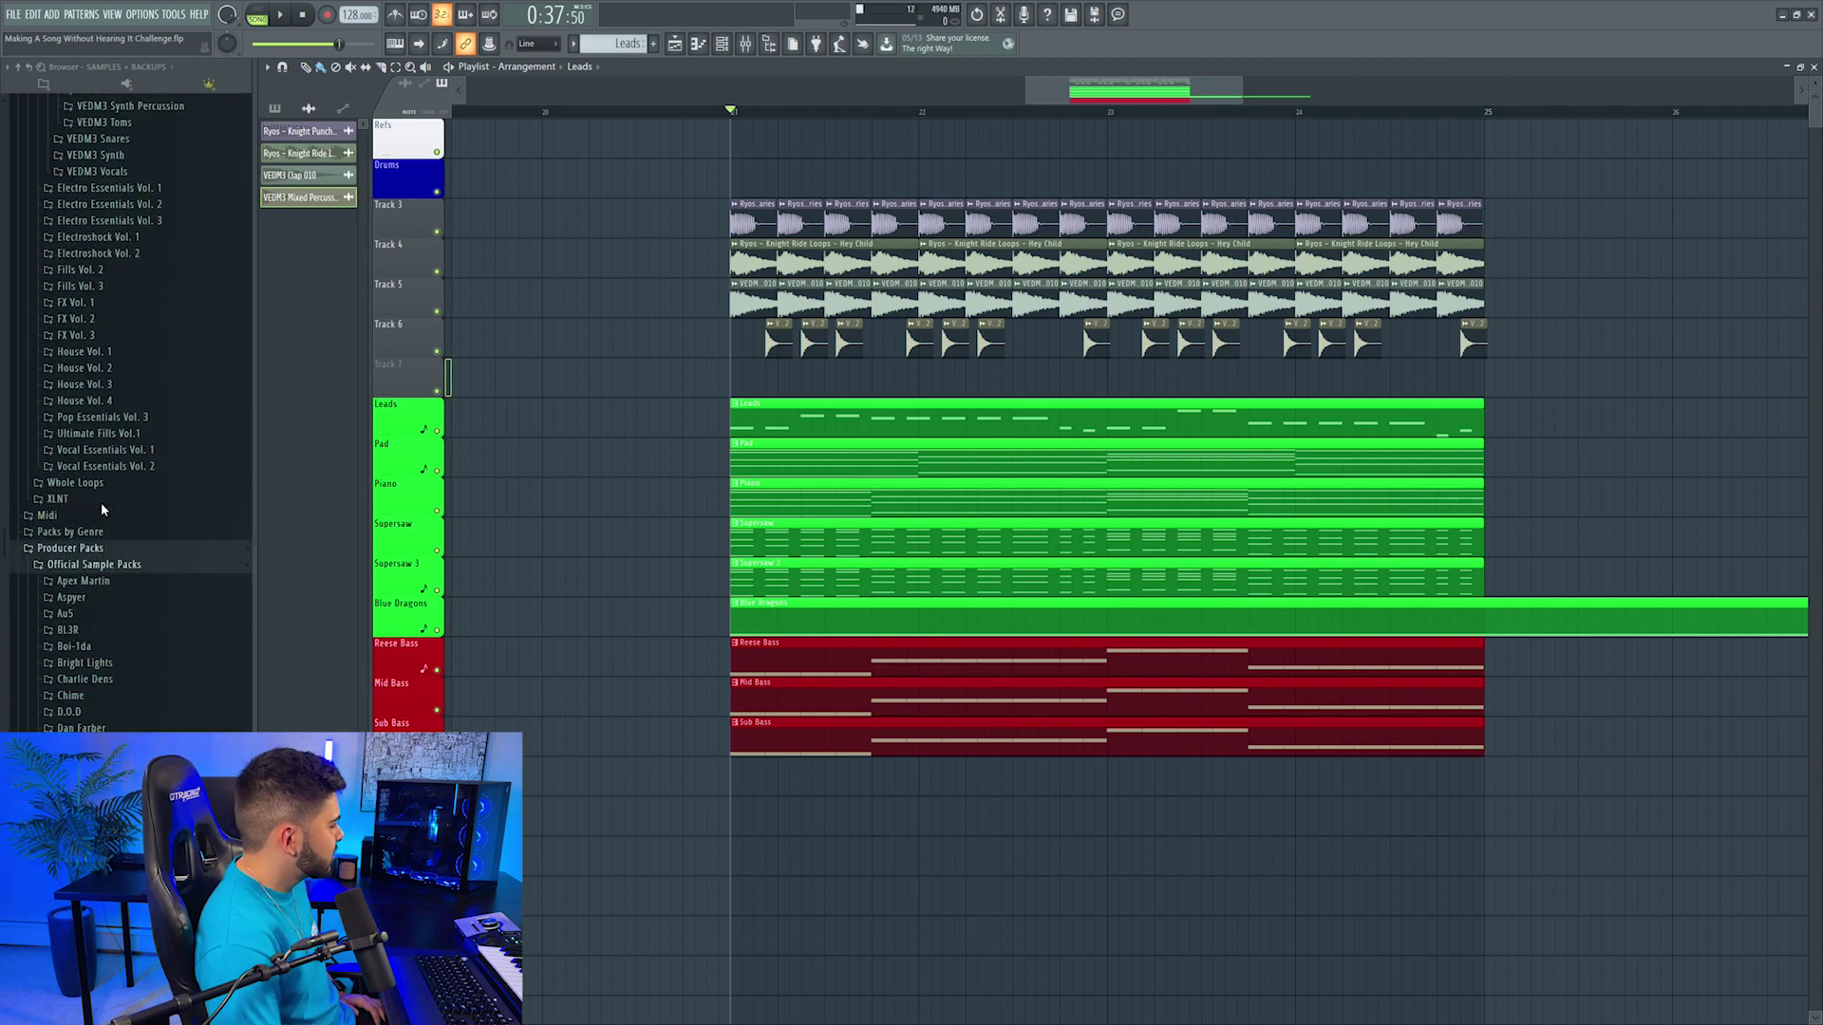
{"action": "scroll", "coordinate": [113, 441], "scroll_direction": "up", "scroll_amount": 5}
{"action": "scroll", "coordinate": [152, 531], "scroll_direction": "up", "scroll_amount": 10}
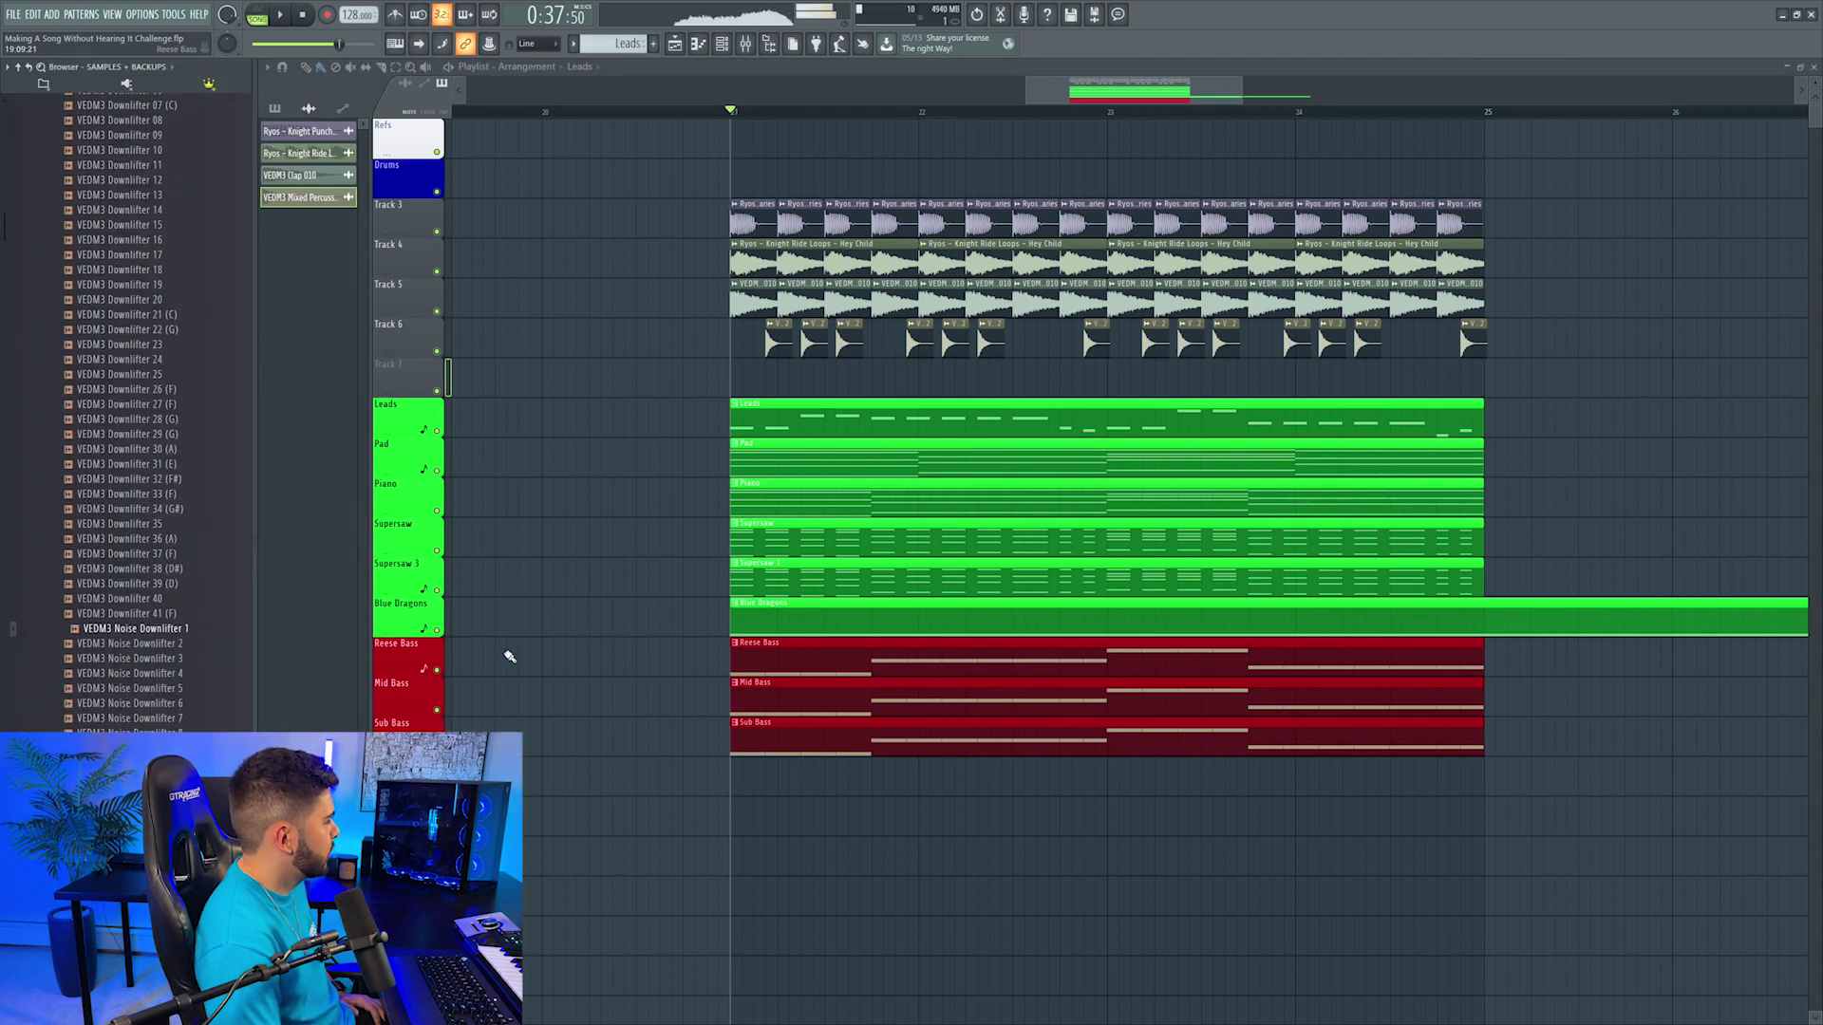
{"action": "left_click_drag", "start_coordinate": [152, 645], "coordinate": [712, 257]}
Step: Route the noise downlifter to mixer track 16 and lower its level and the drum levels during playback
{"action": "key", "text": "ctrl+l"}
{"action": "key", "text": "space"}
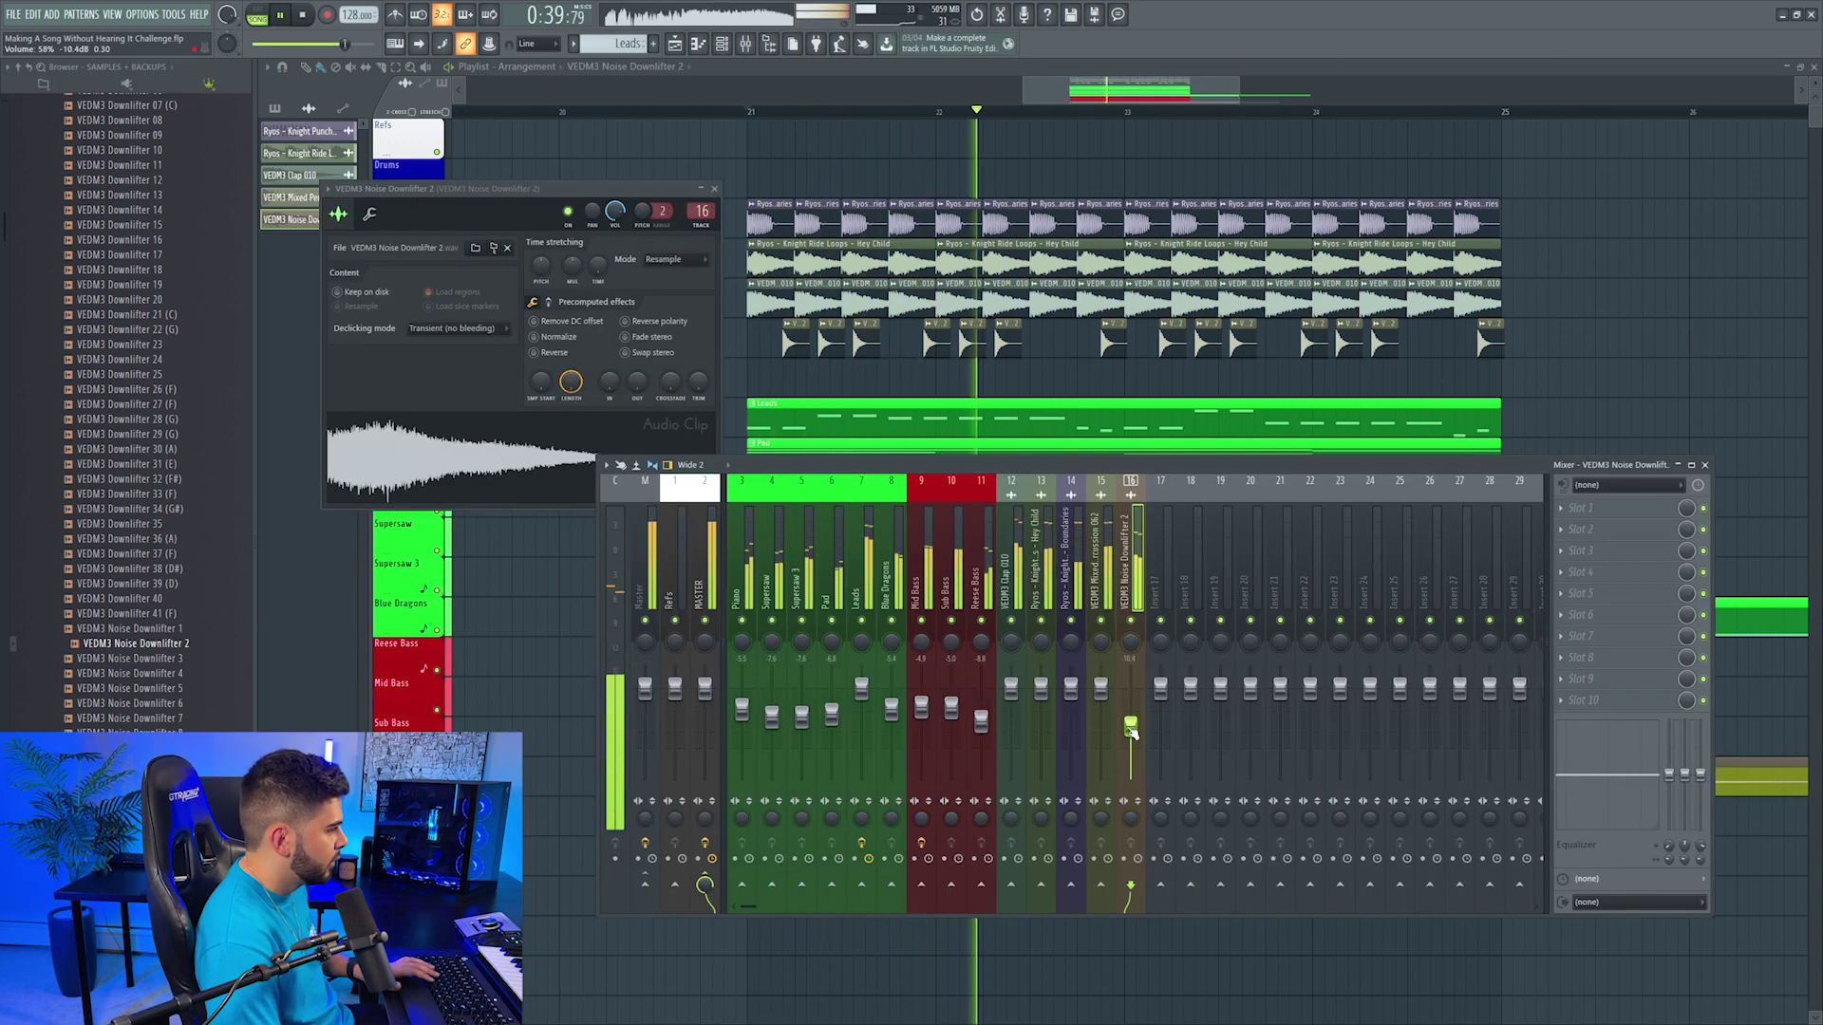
{"action": "key", "text": "space"}
{"action": "left_click_drag", "start_coordinate": [1041, 687], "coordinate": [1011, 712]}
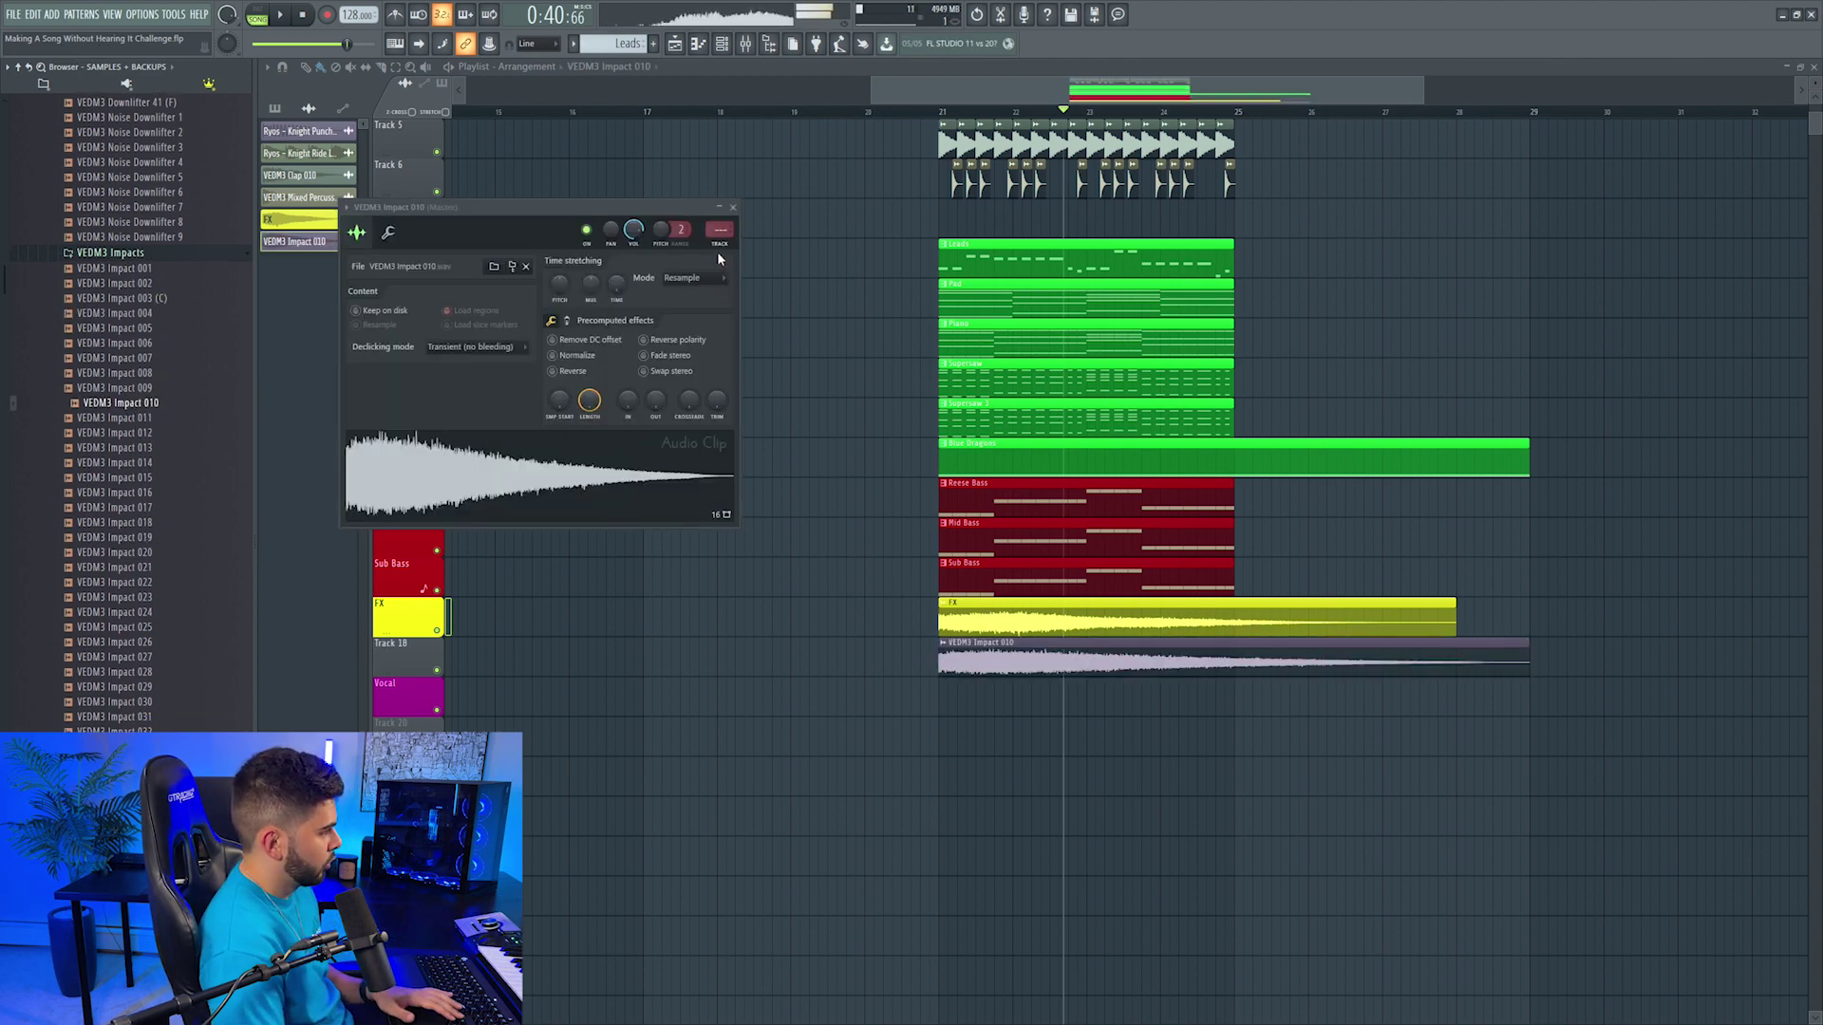
Step: Add VEDM3 Impact 010 at bar 21 below the FX track and play the section to check the mix
{"action": "key", "text": "F9"}
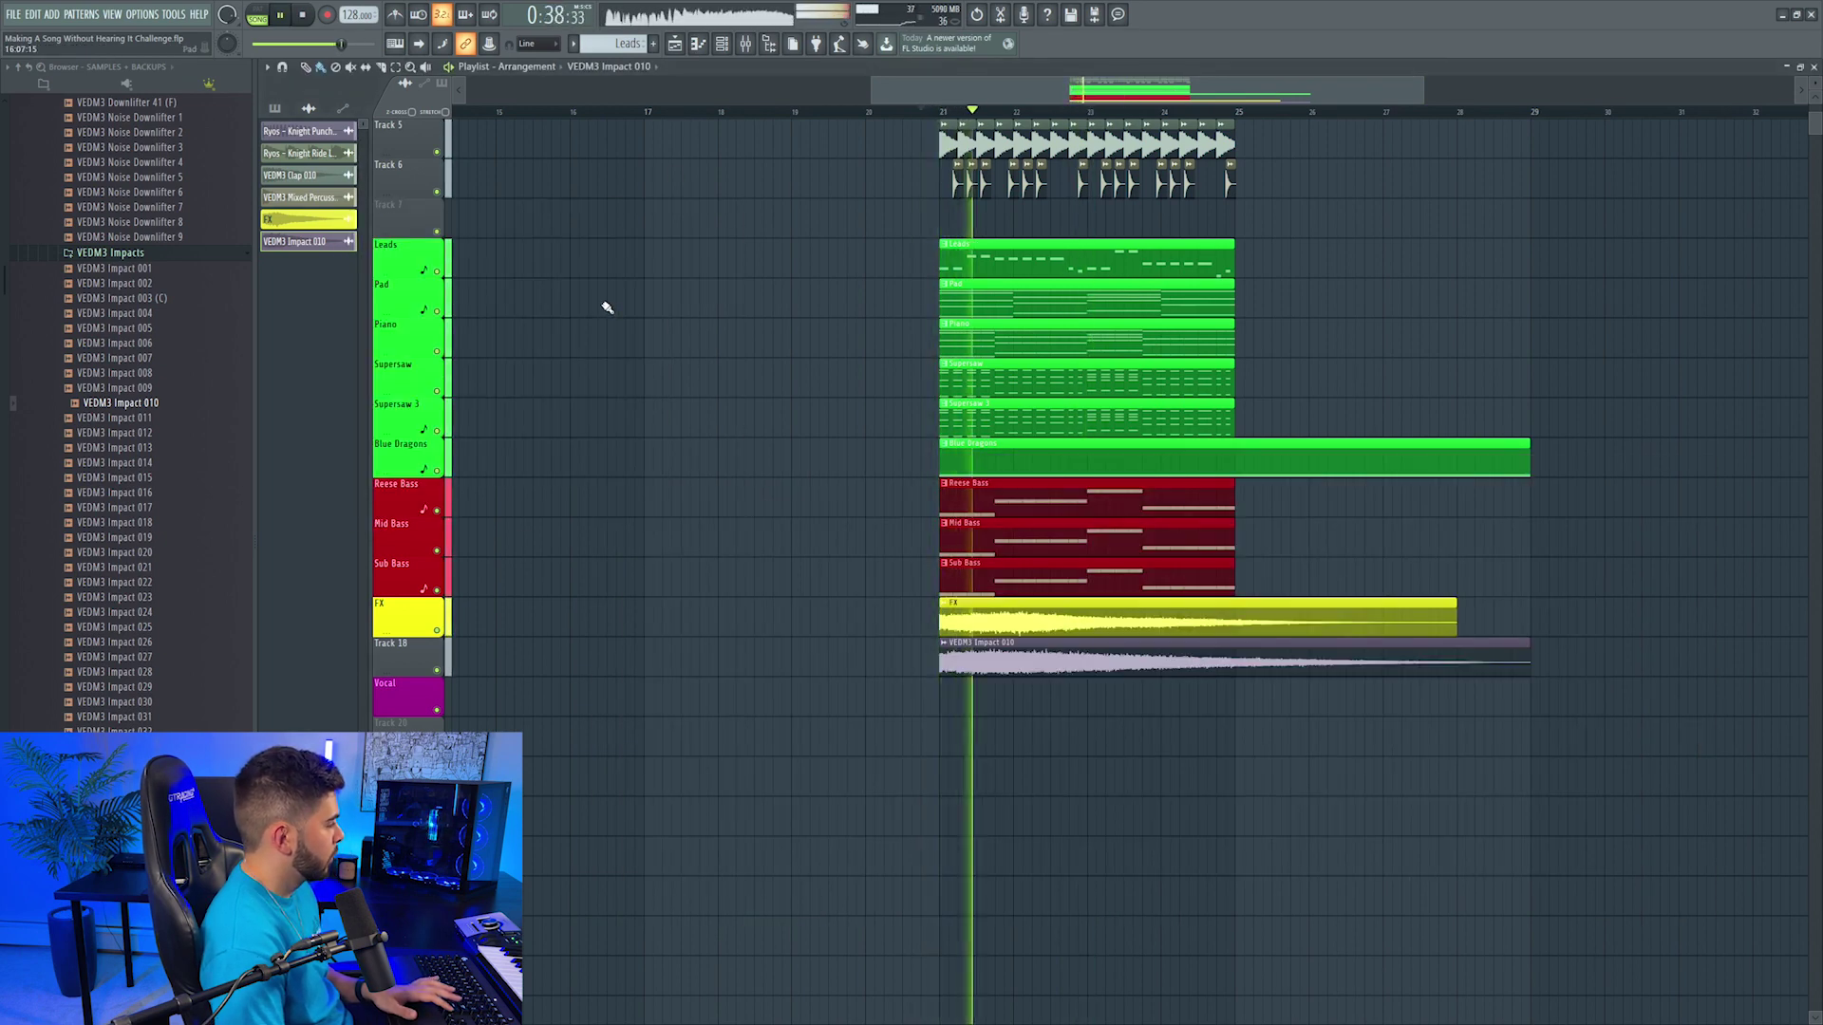
{"action": "scroll", "coordinate": [757, 309], "scroll_direction": "up", "scroll_amount": 4}
{"action": "scroll", "coordinate": [757, 308], "scroll_direction": "down", "scroll_amount": 5}
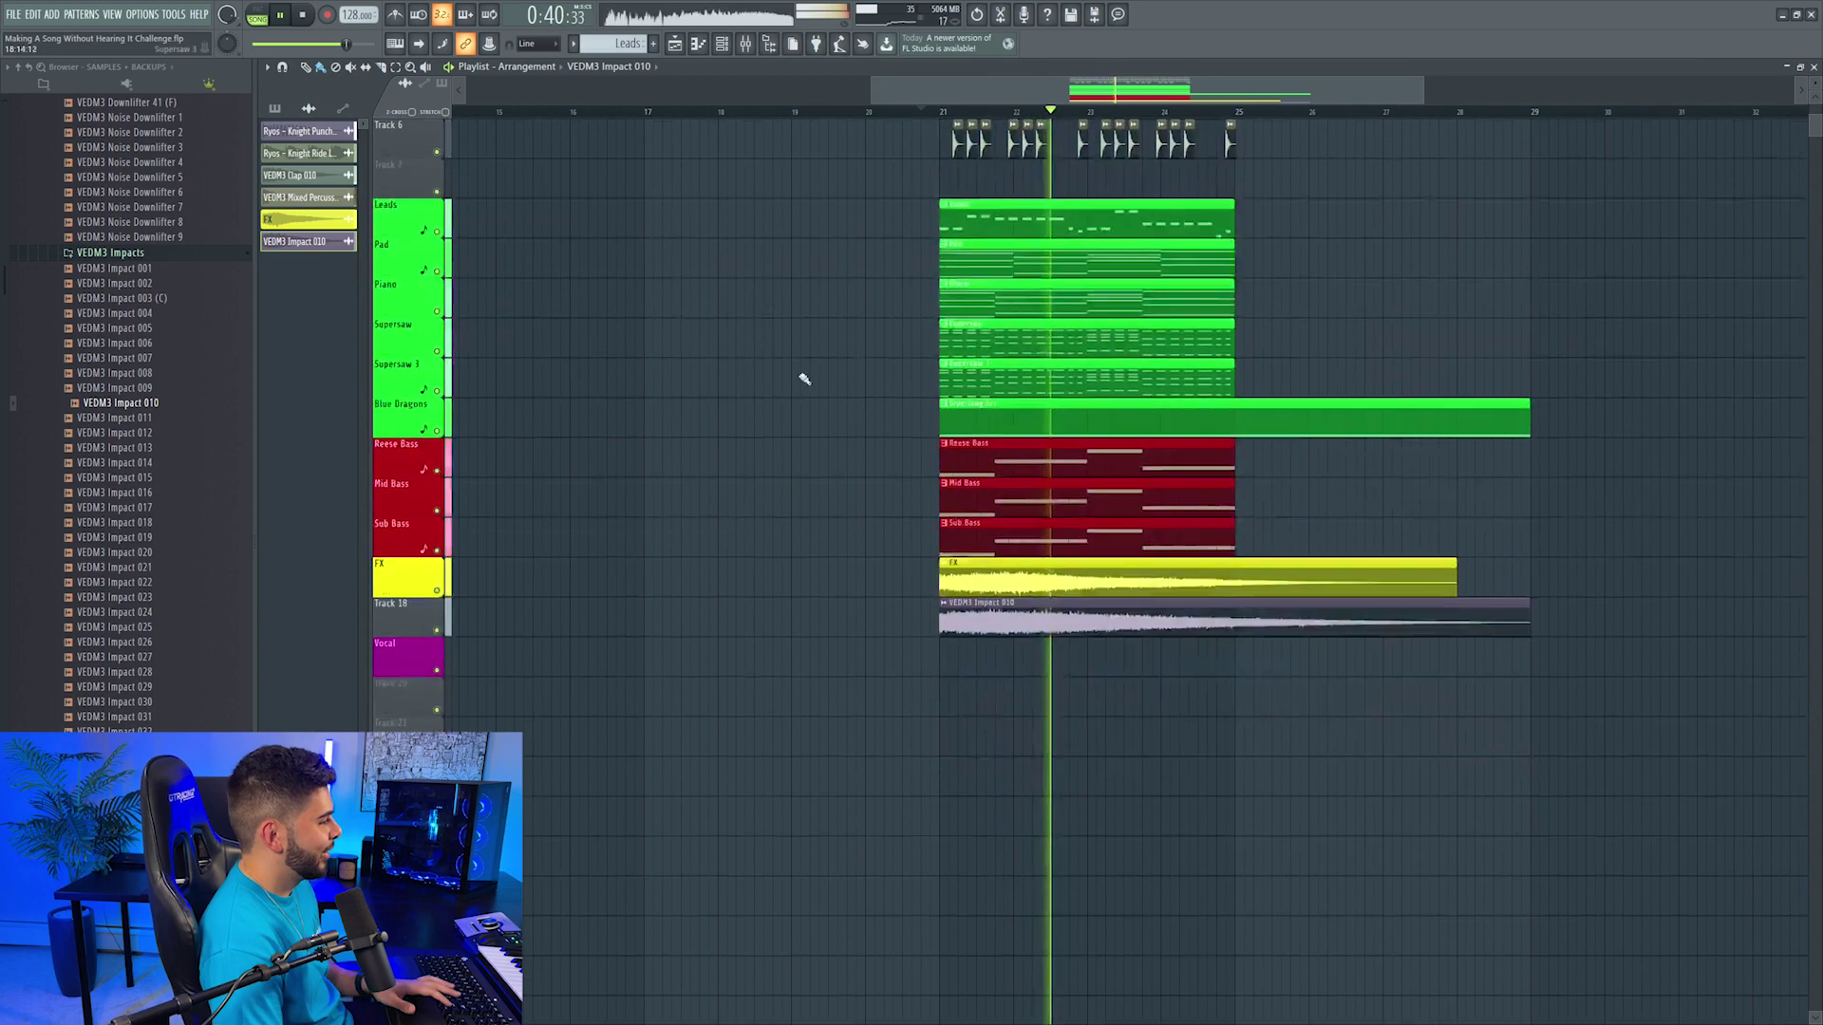
{"action": "scroll", "coordinate": [805, 378], "scroll_direction": "up", "scroll_amount": 3}
{"action": "scroll", "coordinate": [1038, 531], "scroll_direction": "down", "scroll_amount": 2}
{"action": "key", "text": "space"}
Step: Duplicate the drum, synth and bass clips of bars 21 to 24 into bars 25 to 28 and select all eight bars
{"action": "left_click_drag", "start_coordinate": [908, 489], "coordinate": [1187, 579]}
{"action": "left_click_drag", "start_coordinate": [1028, 577], "coordinate": [1269, 581]}
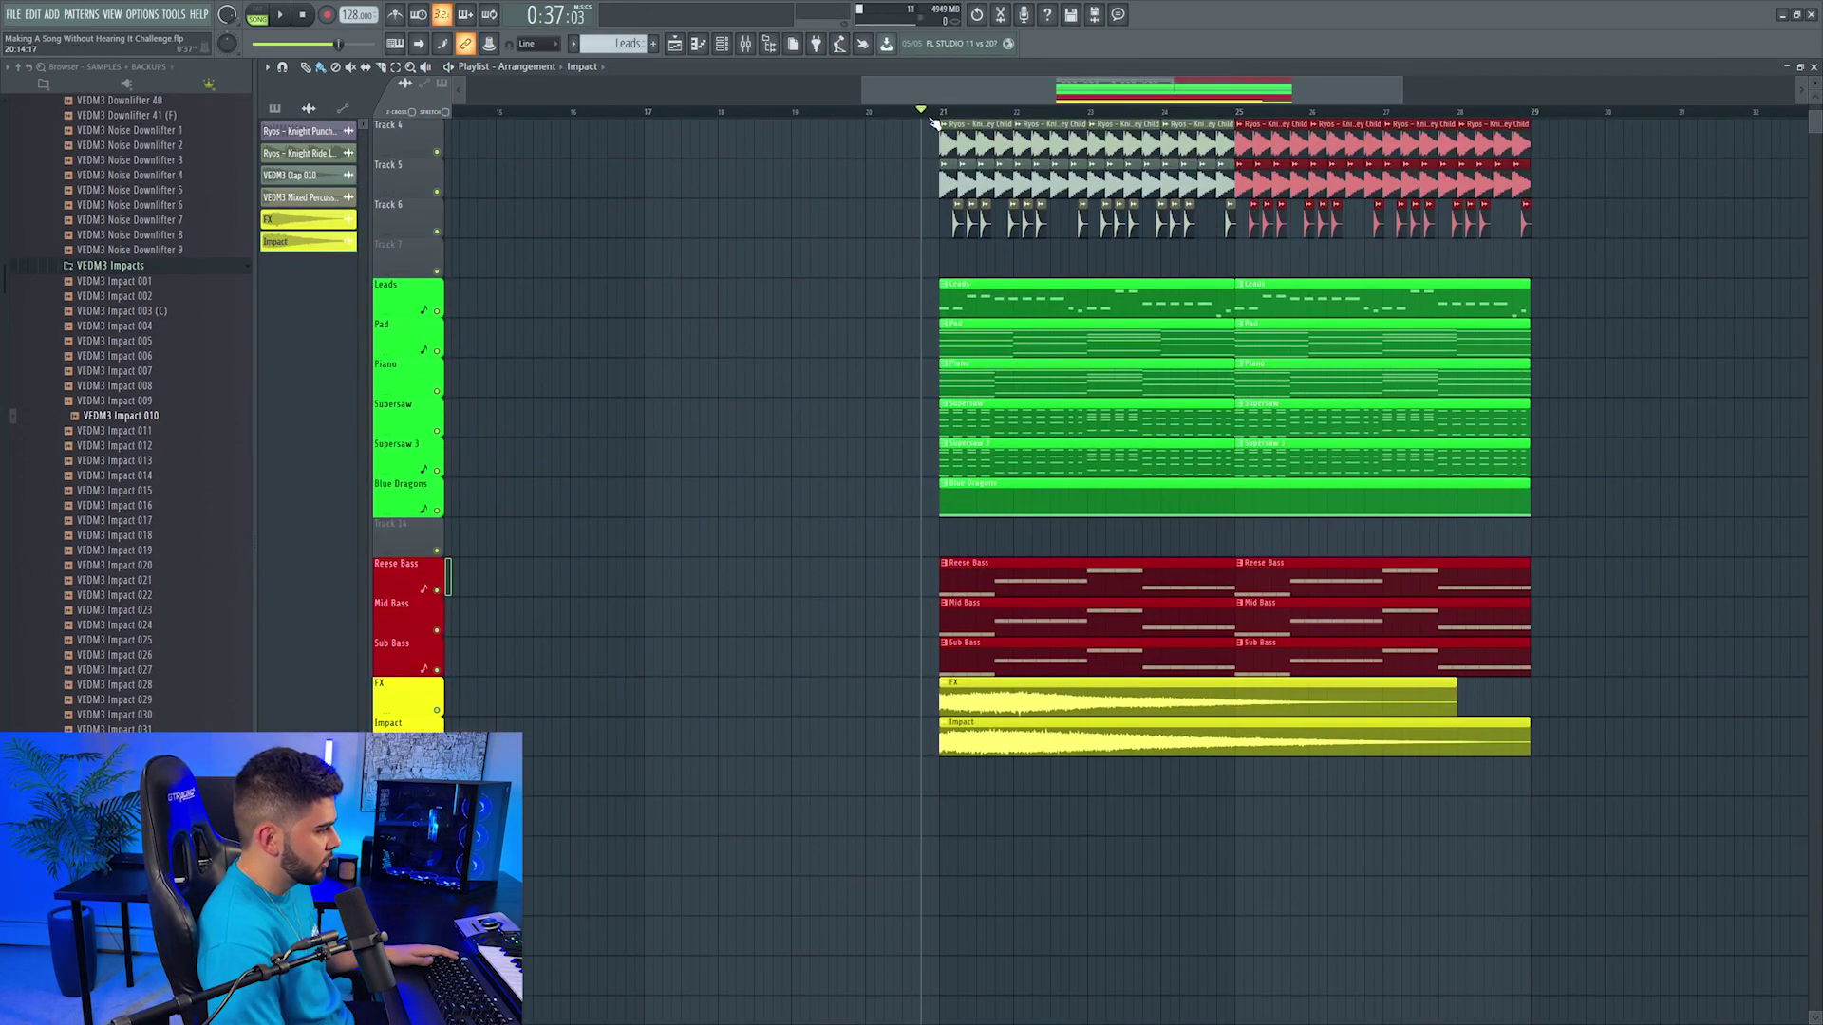
{"action": "left_click_drag", "start_coordinate": [938, 112], "coordinate": [1530, 112]}
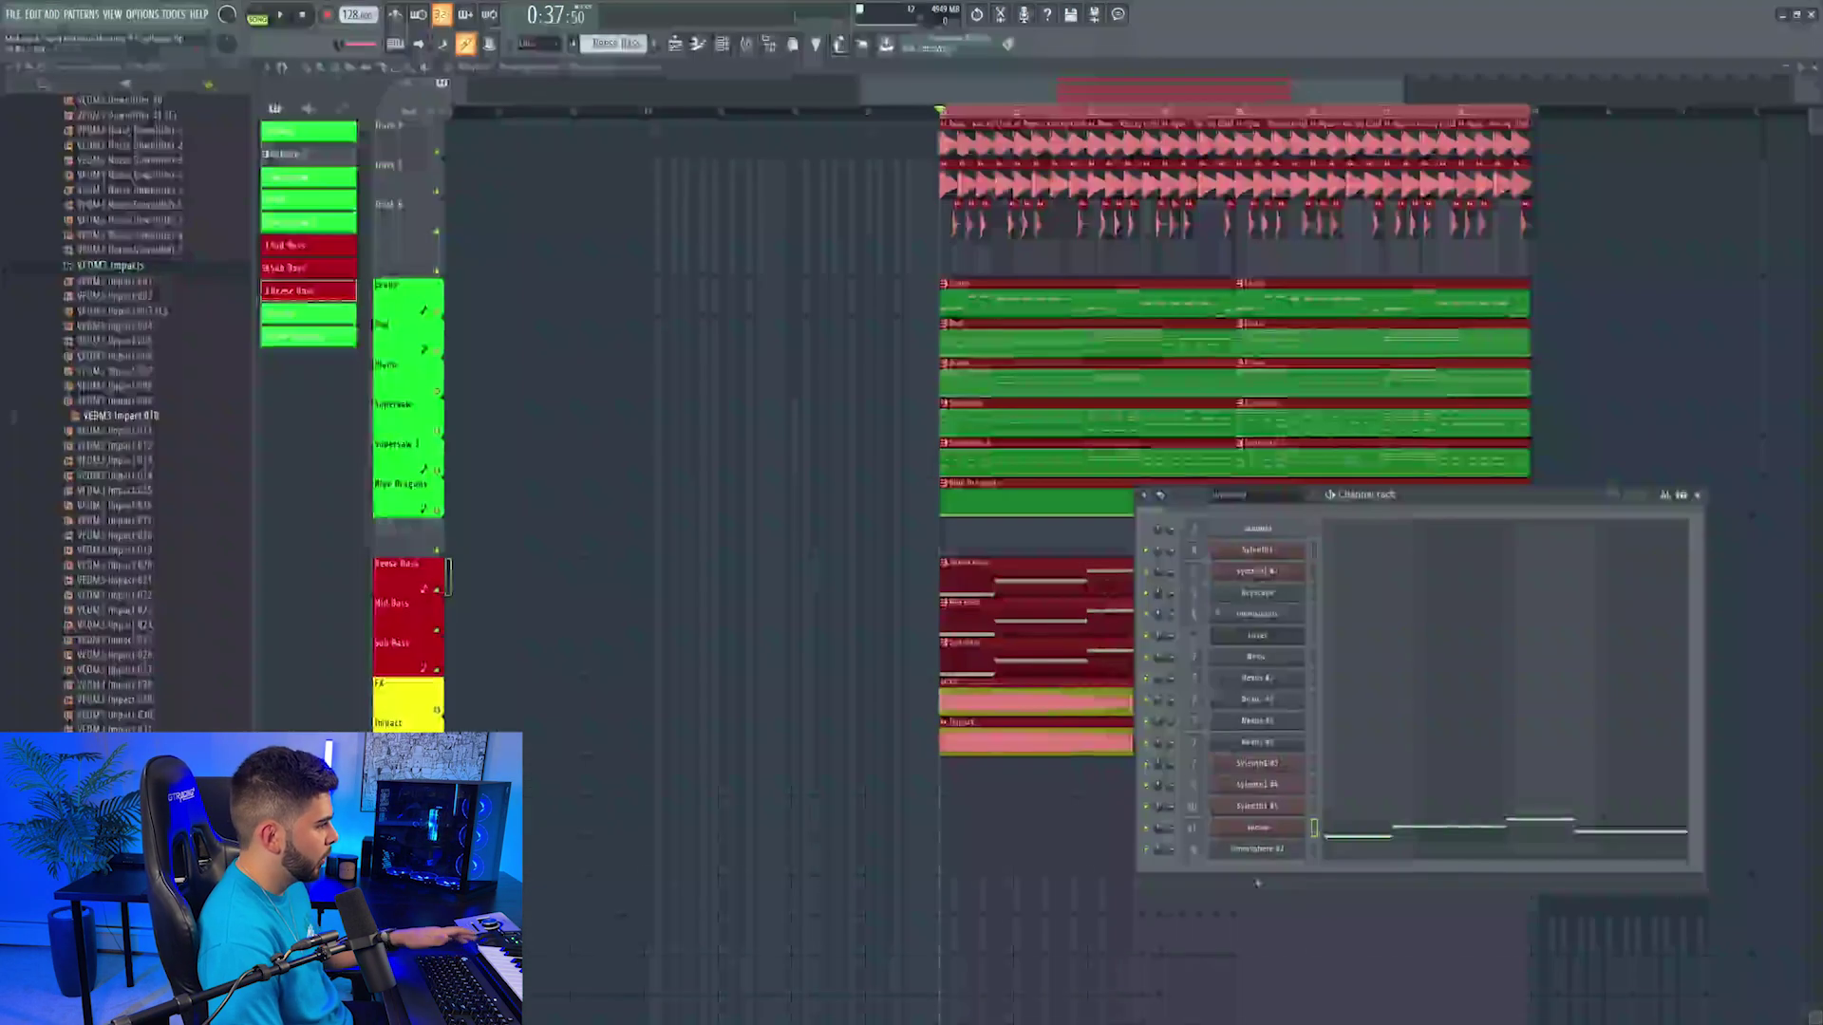
Step: Transpose the Mid Bass line in Sylenth1 #4 up one octave to G#4, C5, D#5 and A#4 while playing its pattern
{"action": "left_click", "coordinate": [1257, 785]}
{"action": "left_click", "coordinate": [1386, 796]}
{"action": "key", "text": "space"}
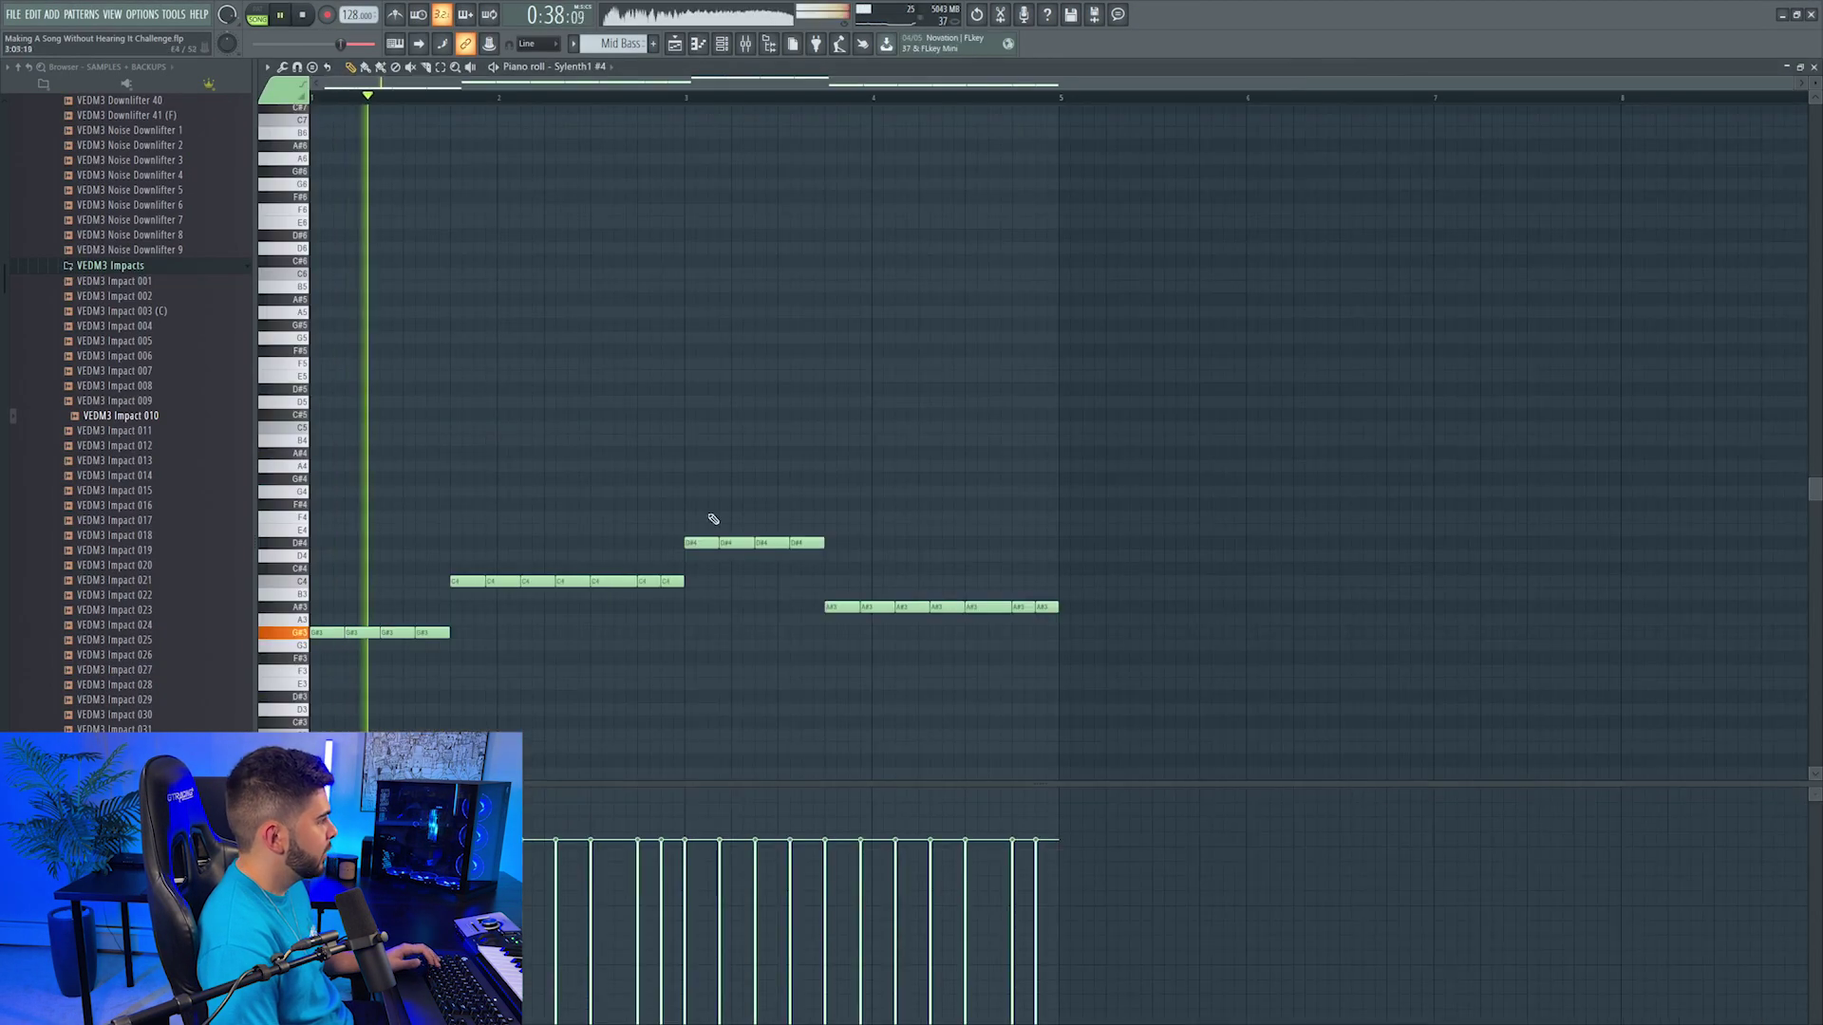
{"action": "left_click", "coordinate": [255, 15]}
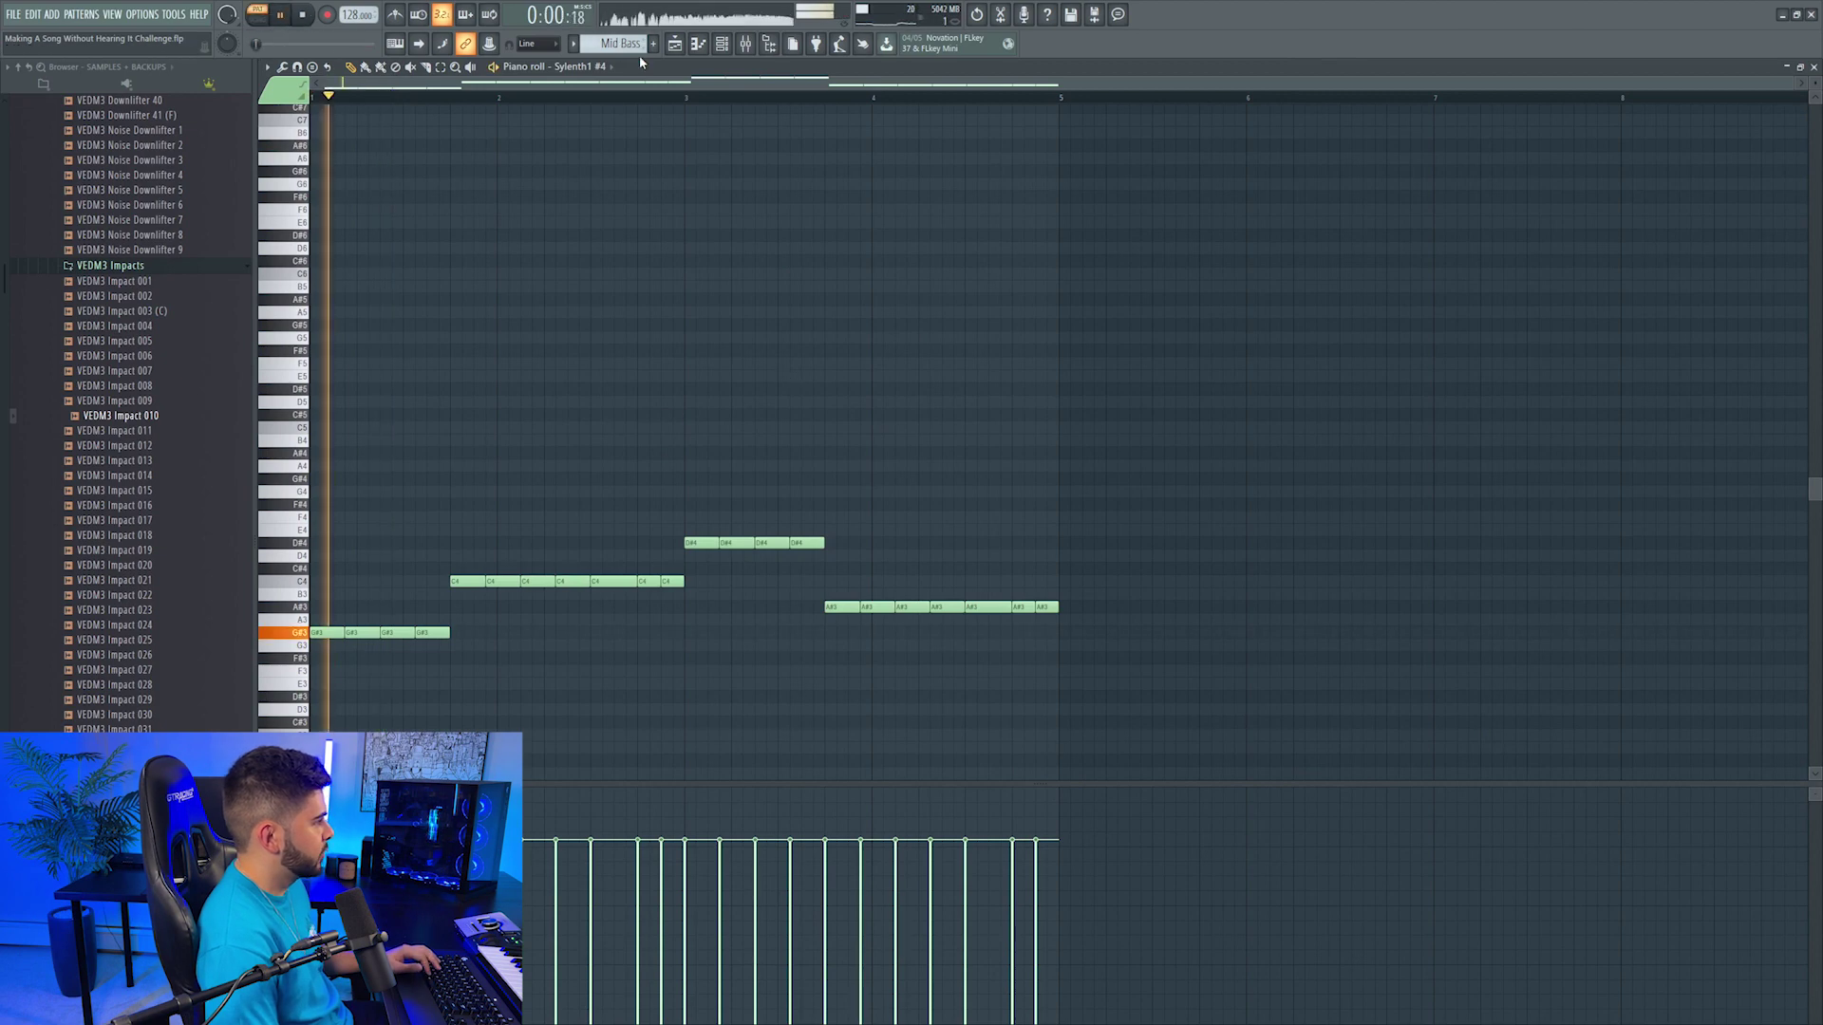
{"action": "key", "text": "ctrl+Up"}
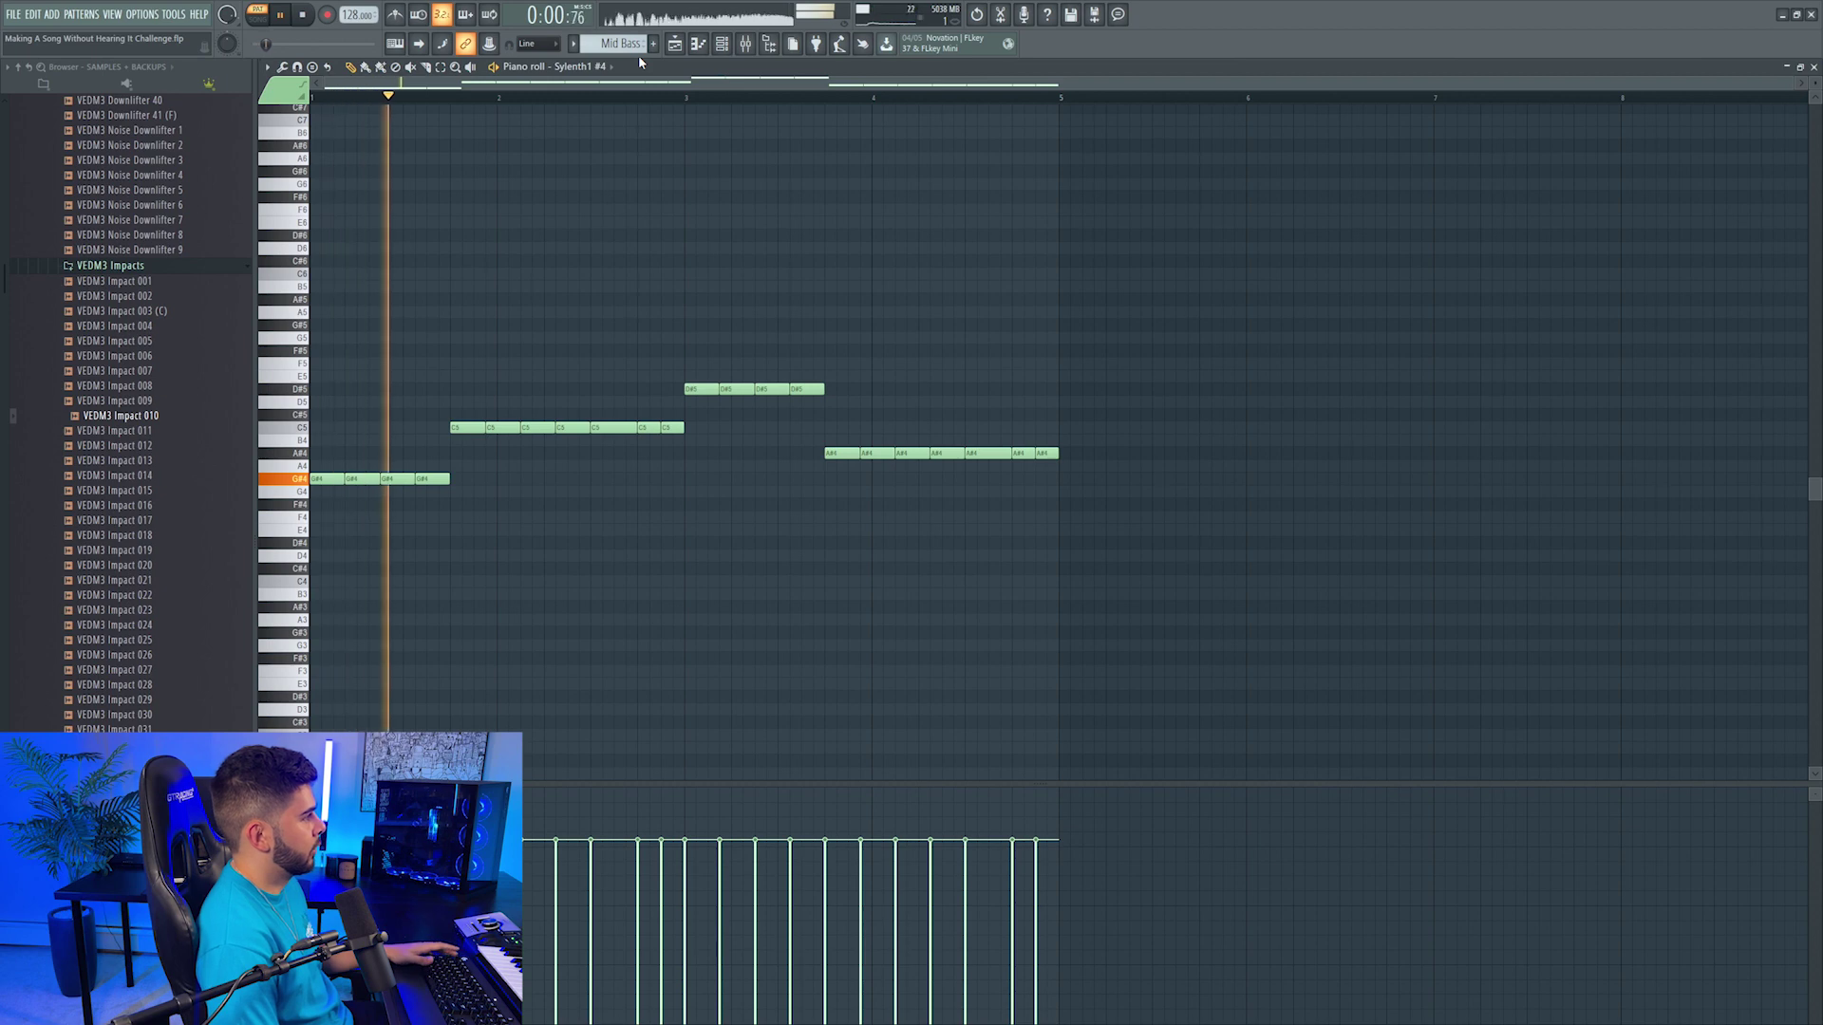
{"action": "key", "text": "space"}
{"action": "key", "text": "F7"}
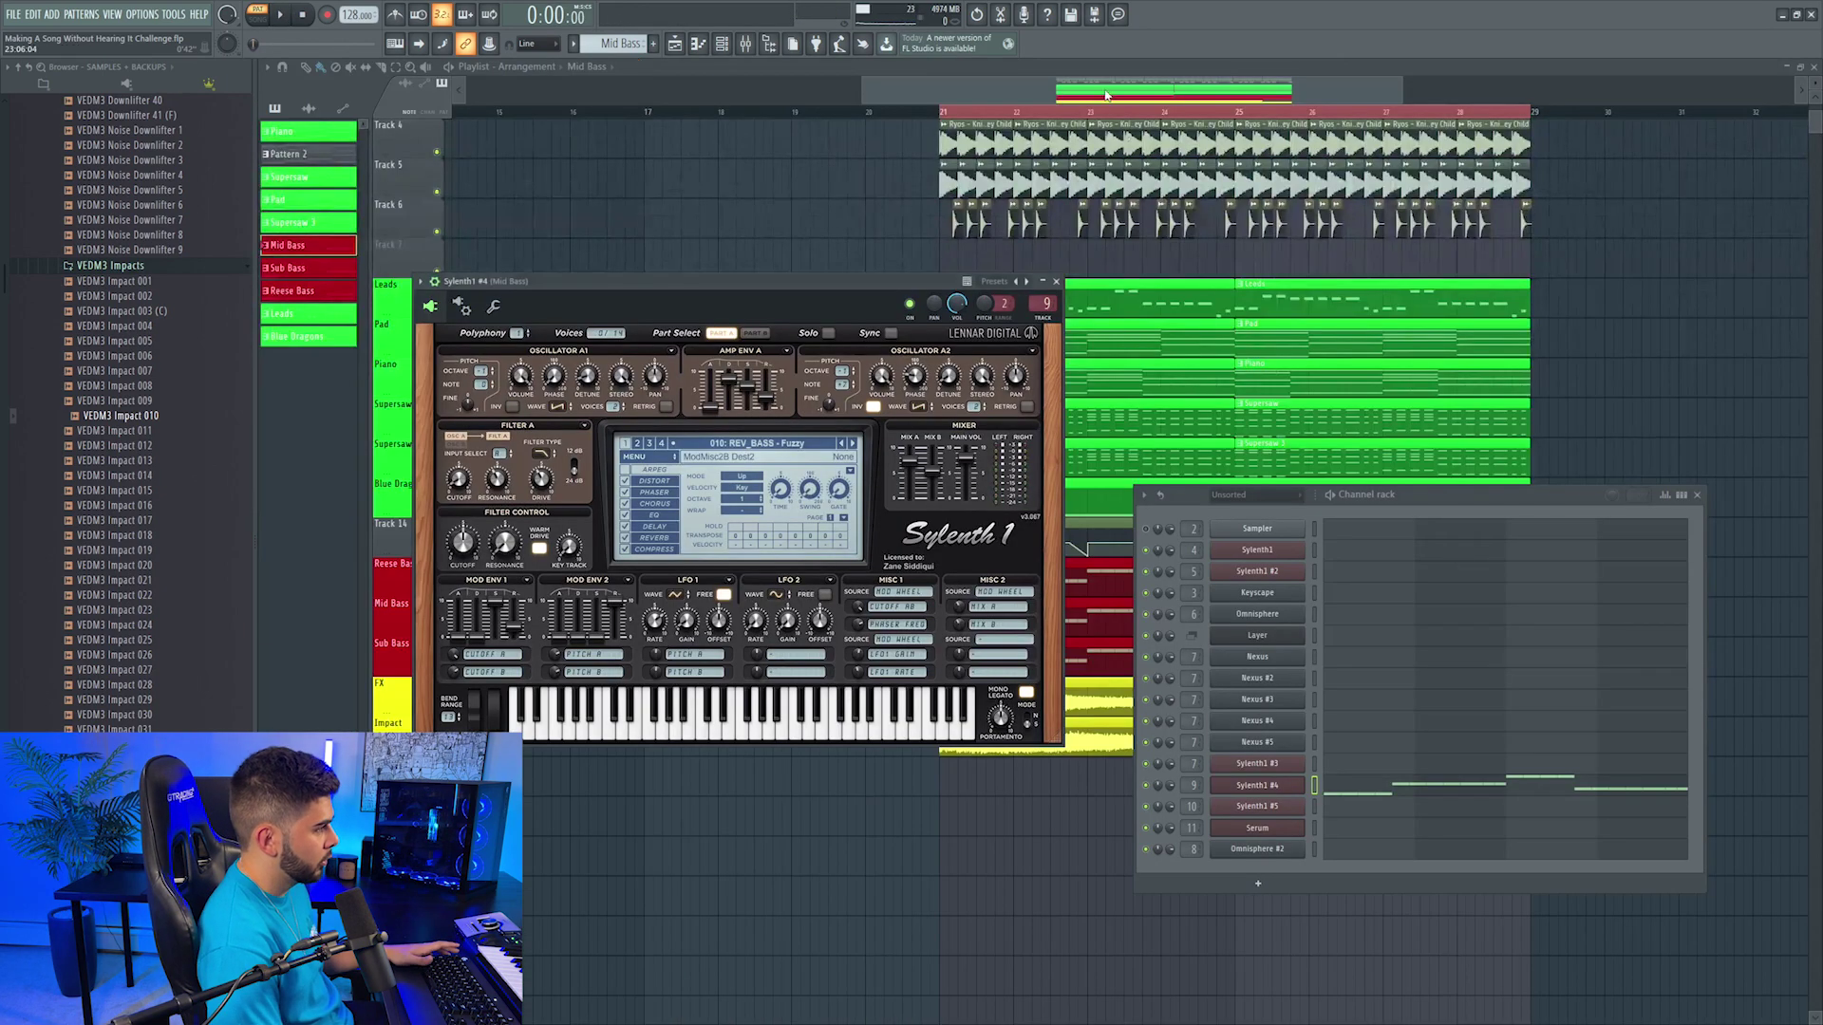
{"action": "key", "text": "F12"}
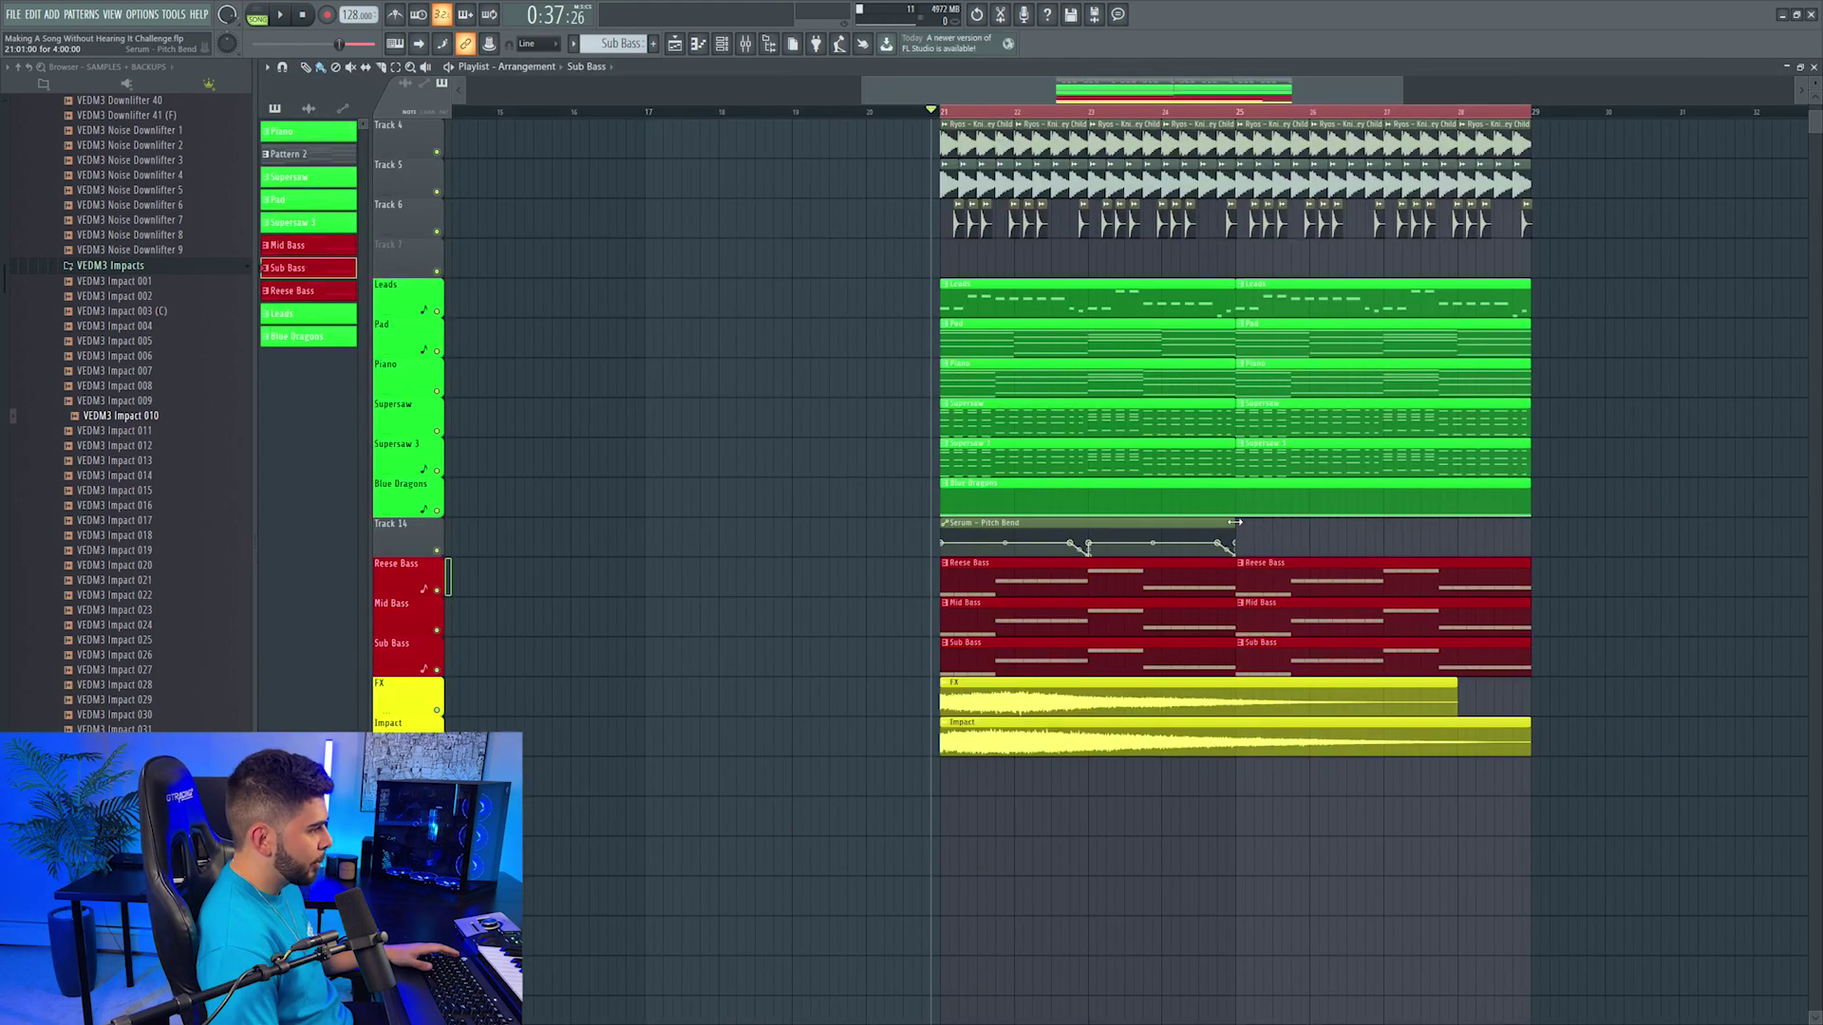
Step: Duplicate the Serum pitch bend automation clip into bars 25 to 28 and play the section
{"action": "left_click", "coordinate": [1265, 525]}
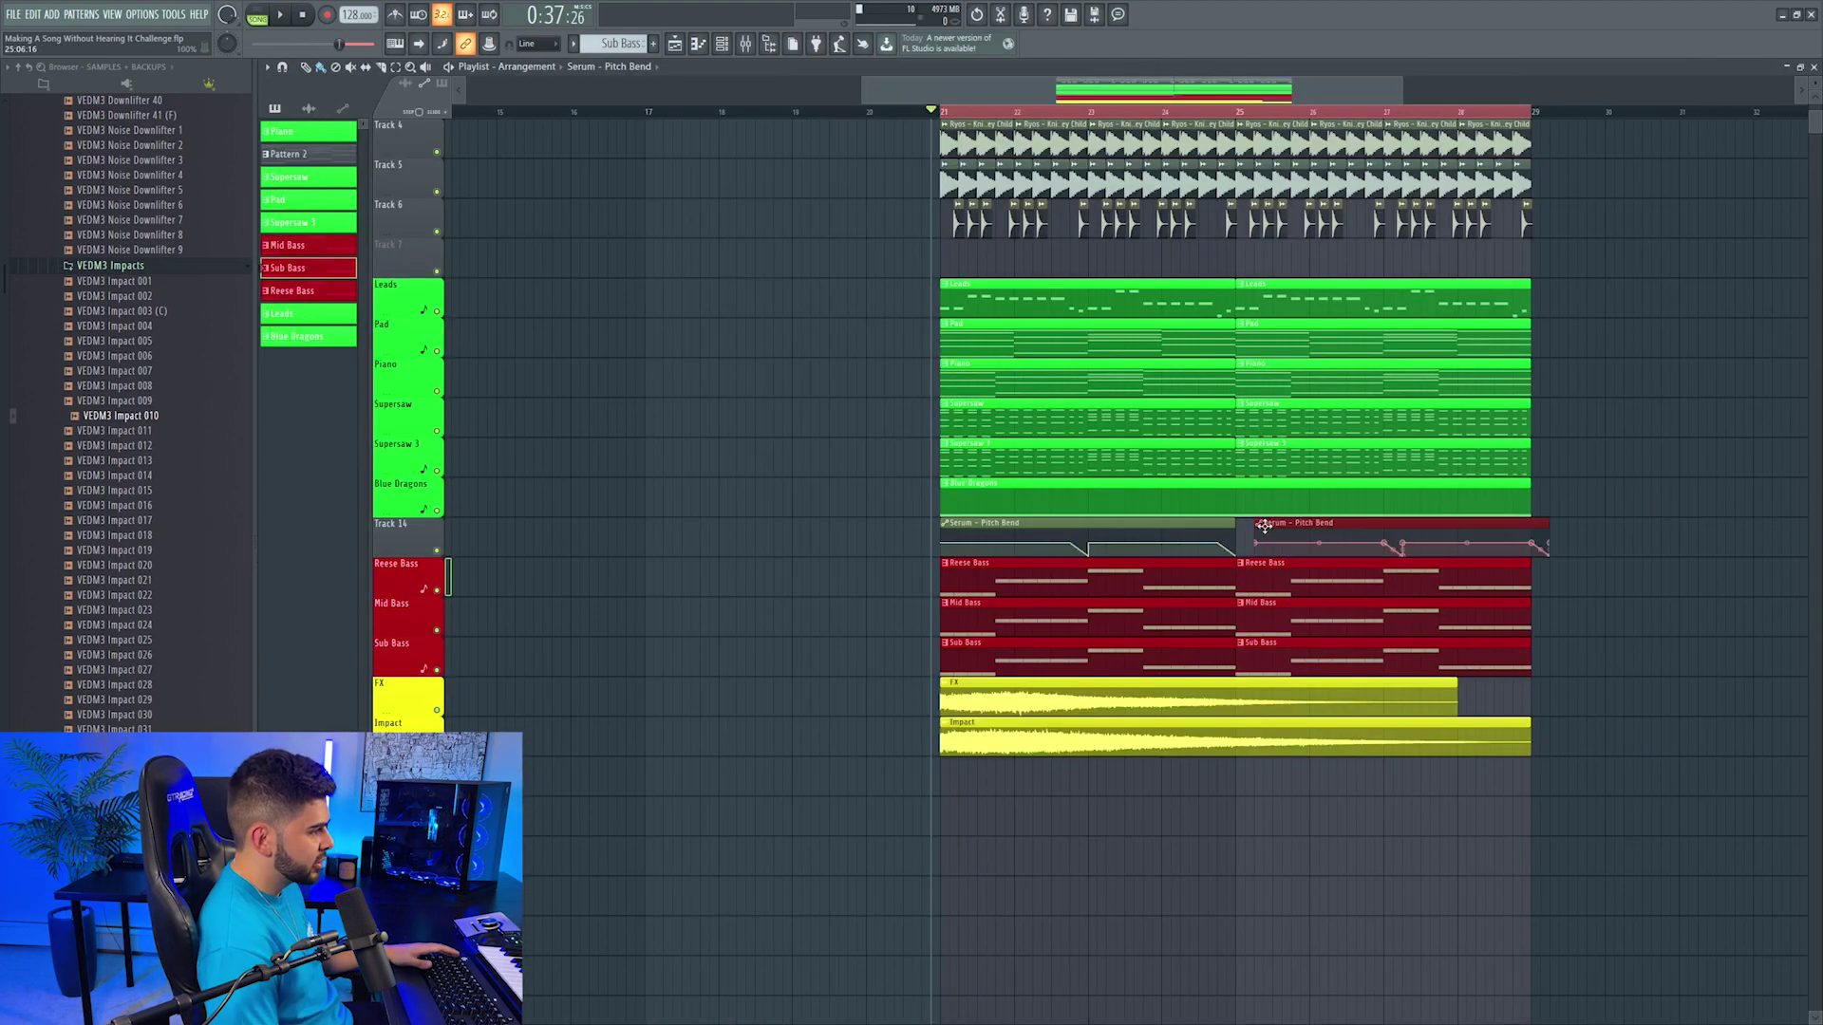
{"action": "key", "text": "space"}
Step: Add Kickstart 2 at the 1/4 rate to slot 10 of the Leads mixer track
{"action": "key", "text": "F9"}
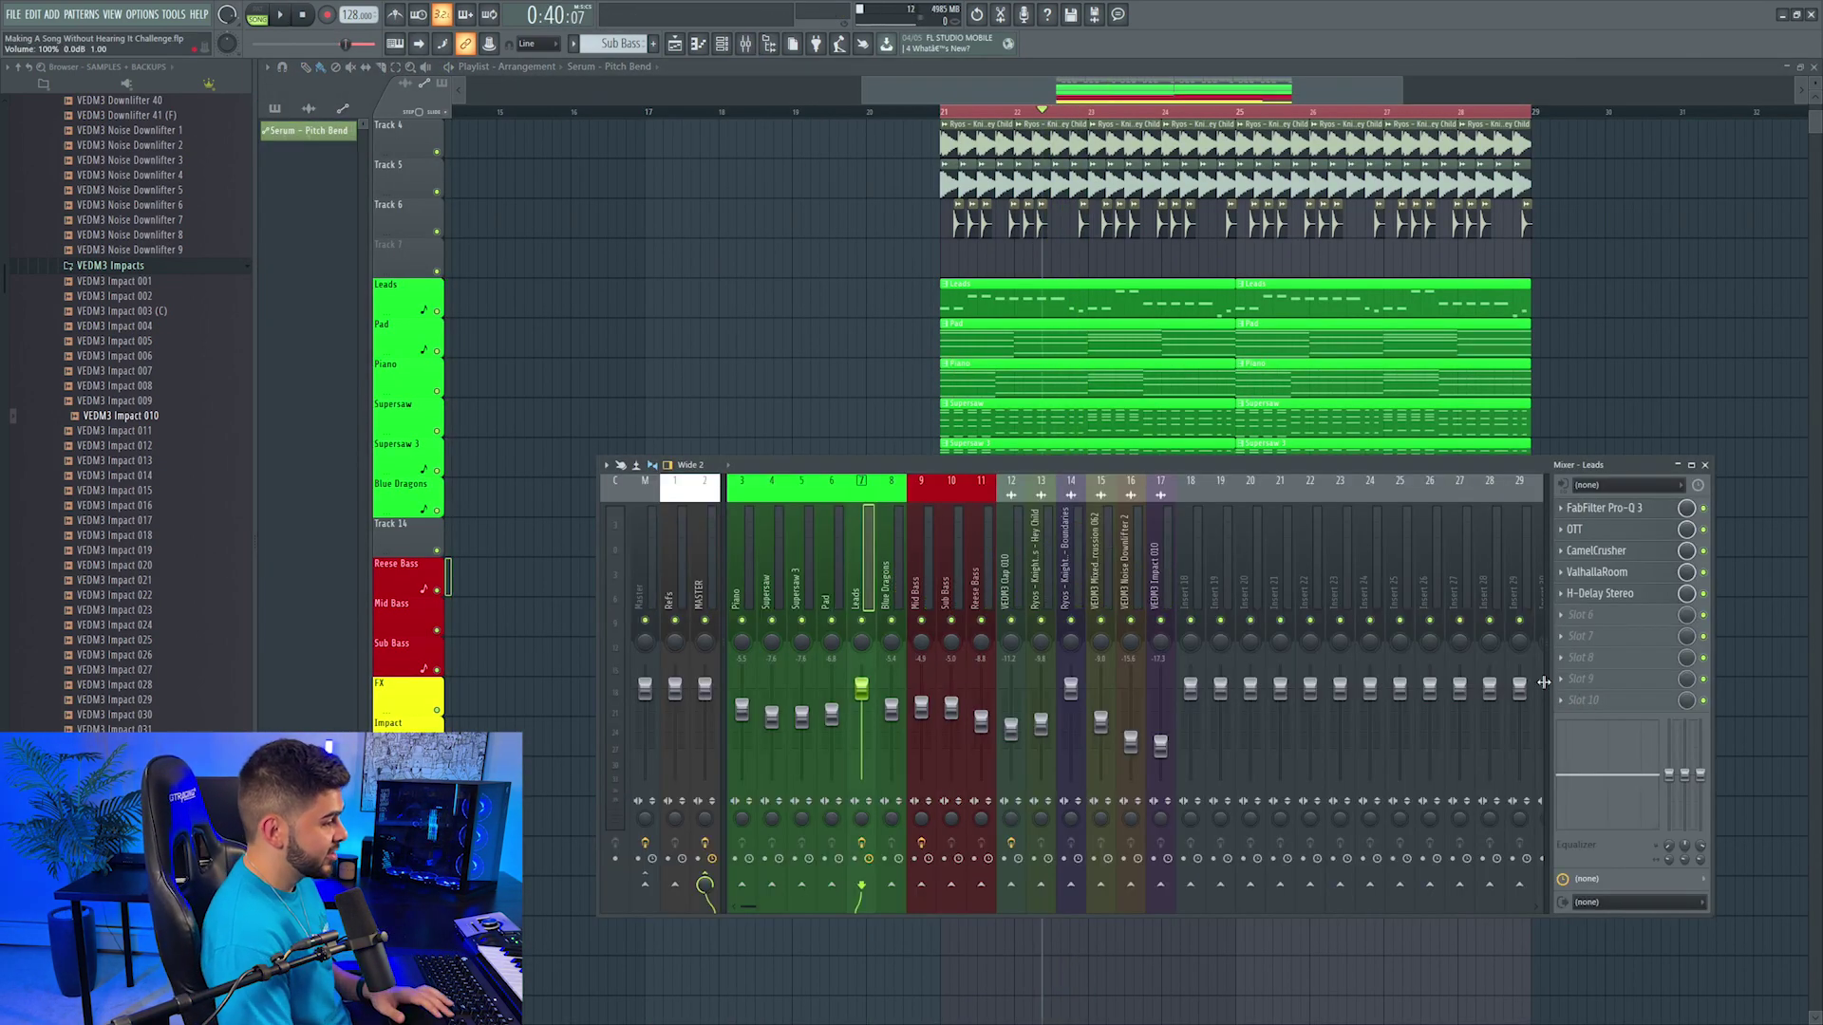
{"action": "left_click", "coordinate": [1576, 699]}
{"action": "left_click", "coordinate": [1288, 885]}
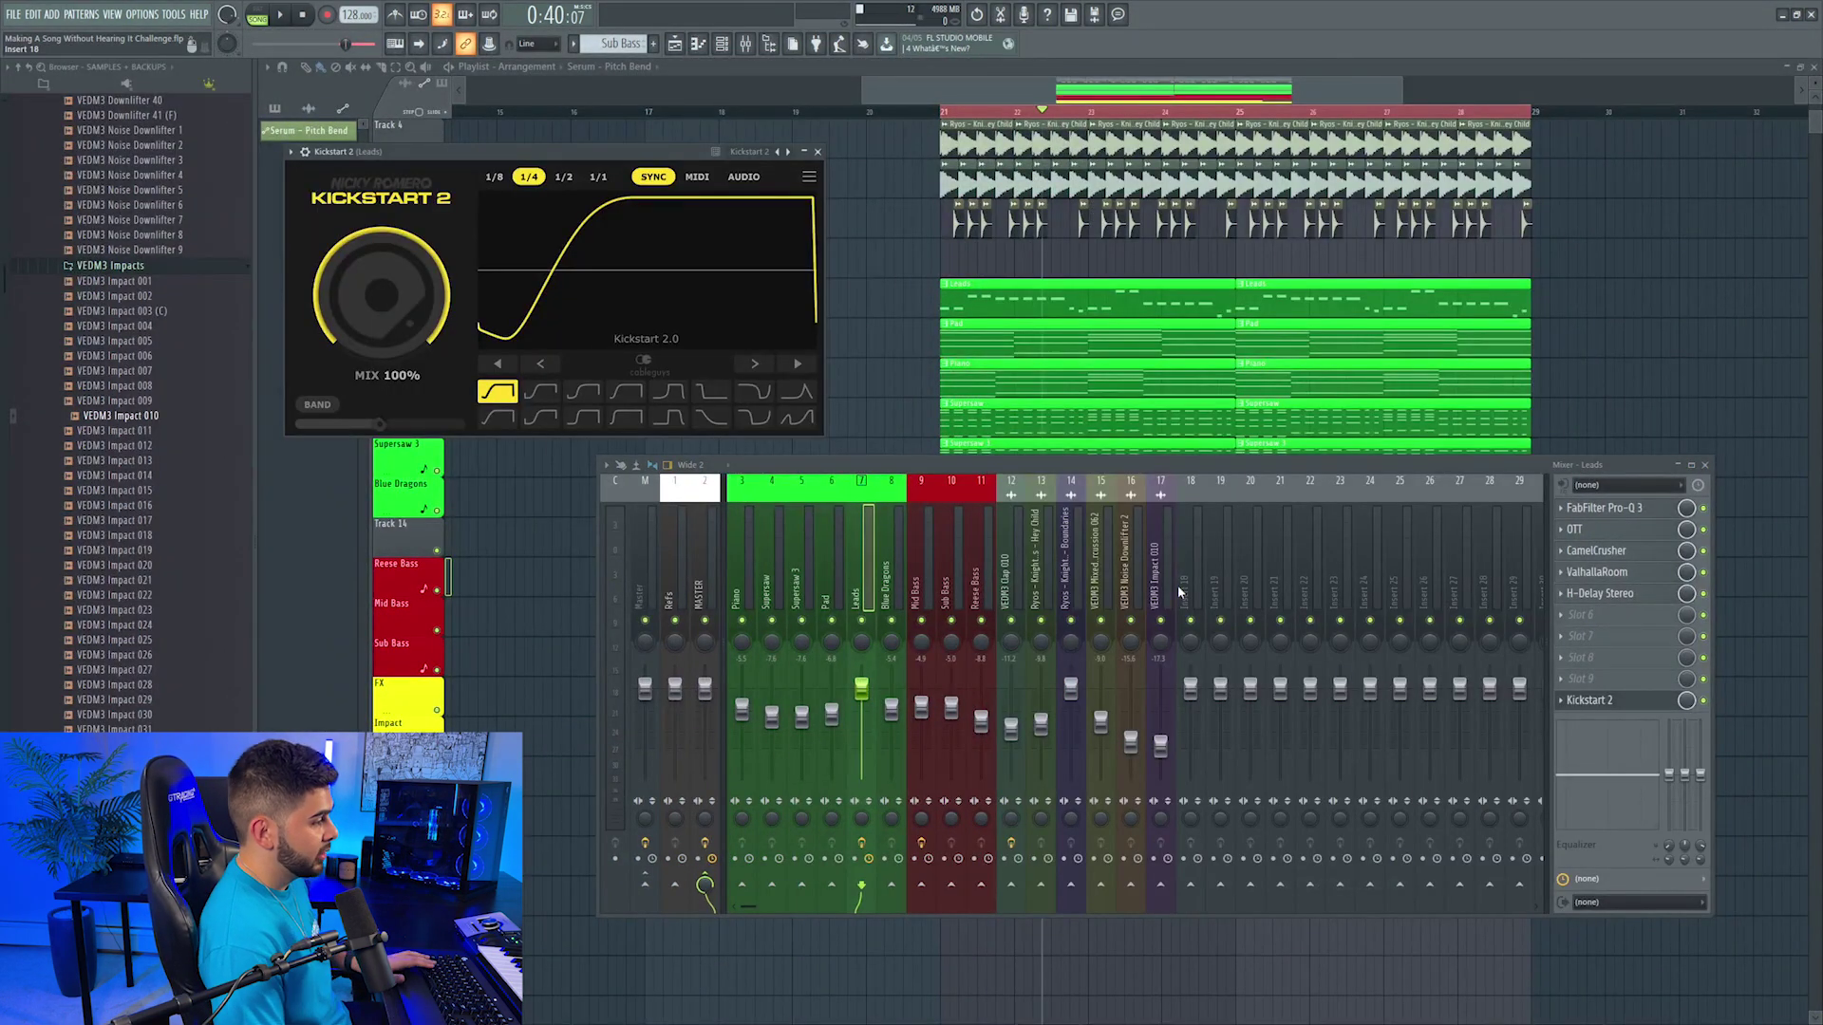
Step: Set up inserts 7 and 13 as synth and bass buses with Kickstart 2 and LFOTool, and check the mix in playback
{"action": "key", "text": "Insert"}
{"action": "left_click_drag", "start_coordinate": [737, 598], "coordinate": [829, 603]}
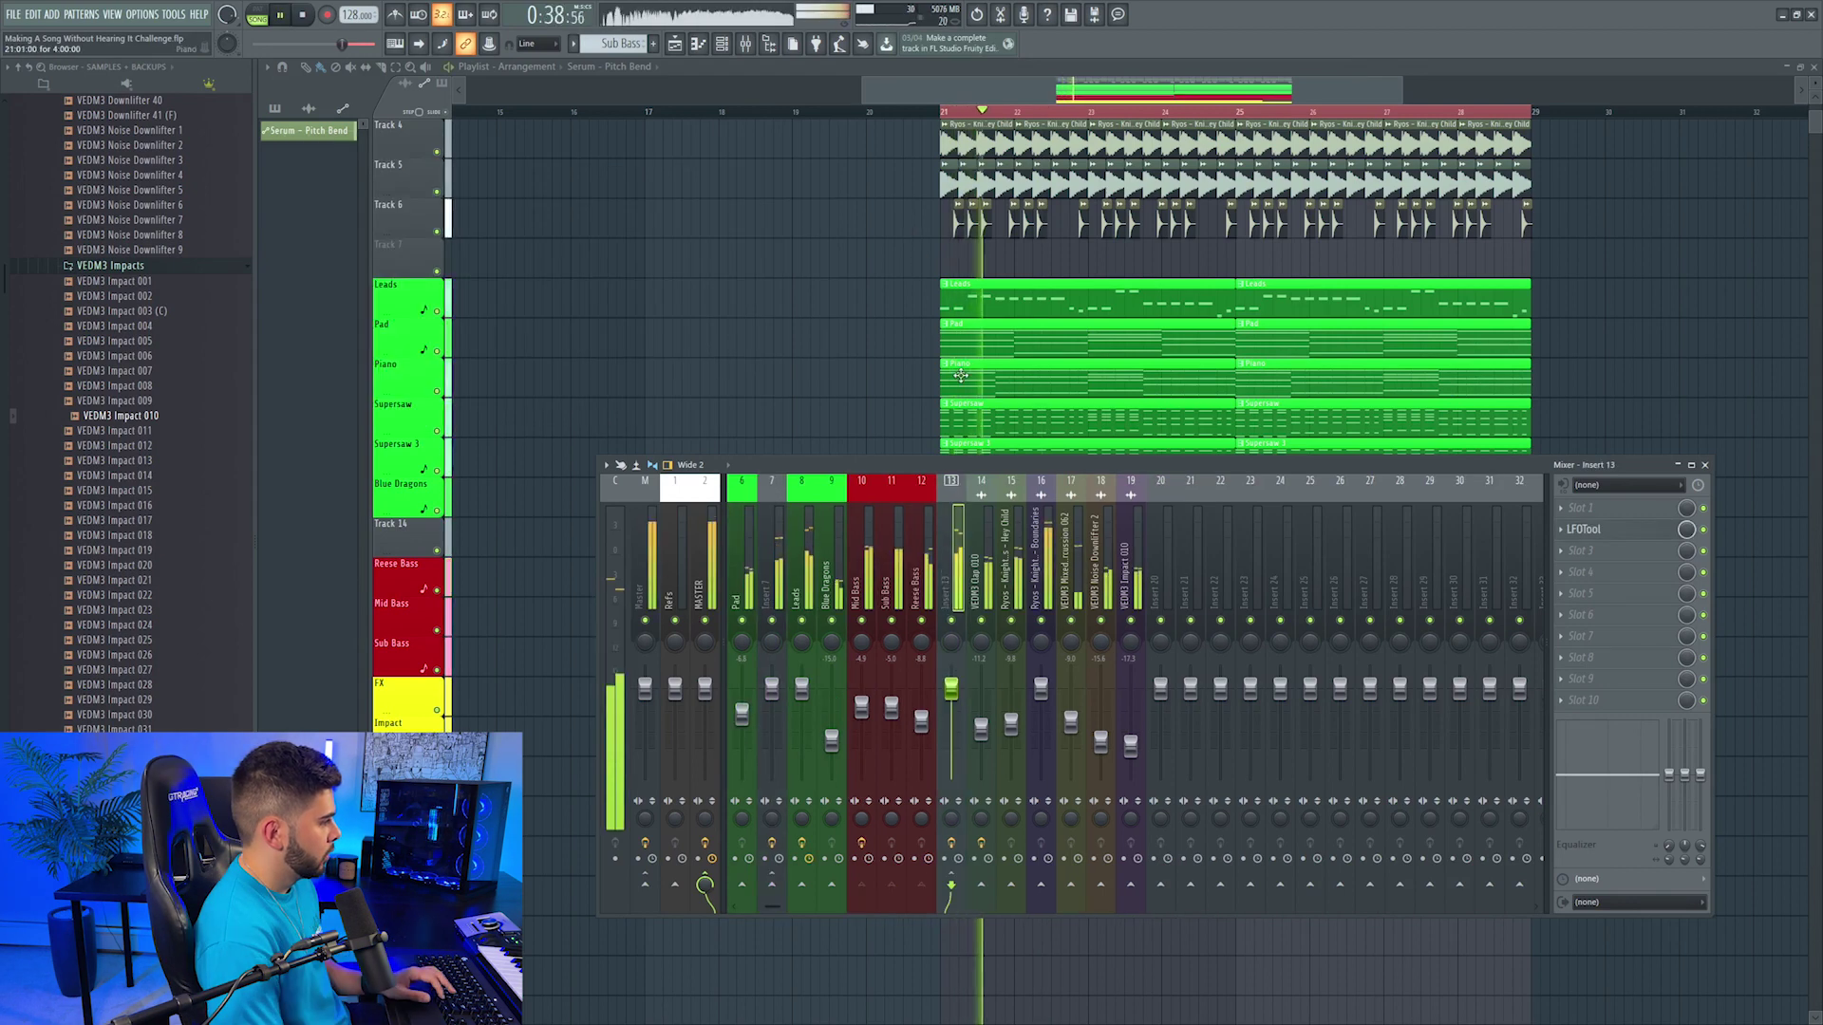
{"action": "key", "text": "space"}
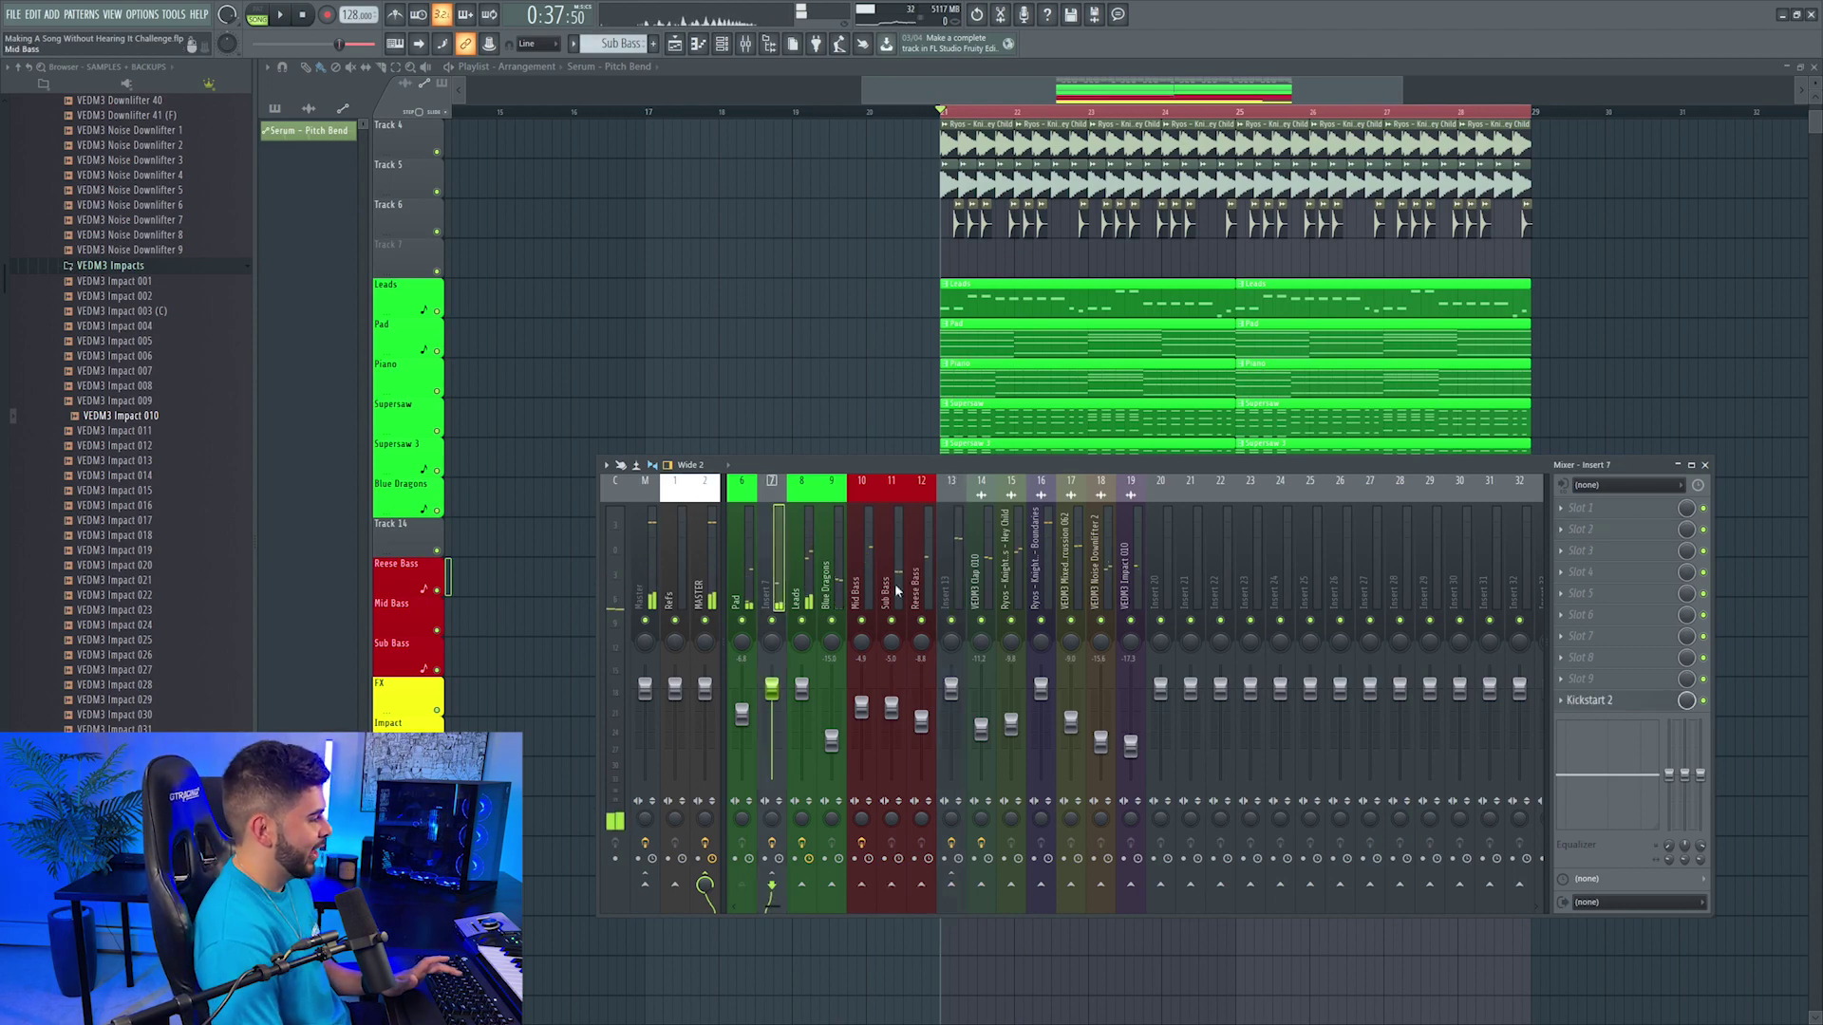
{"action": "key", "text": "ctrl+z"}
Step: Add OTT to mixer insert 7, lower its depth to 20 % while listening to the soloed synths, and restore all tracks
{"action": "left_click", "coordinate": [1604, 508]}
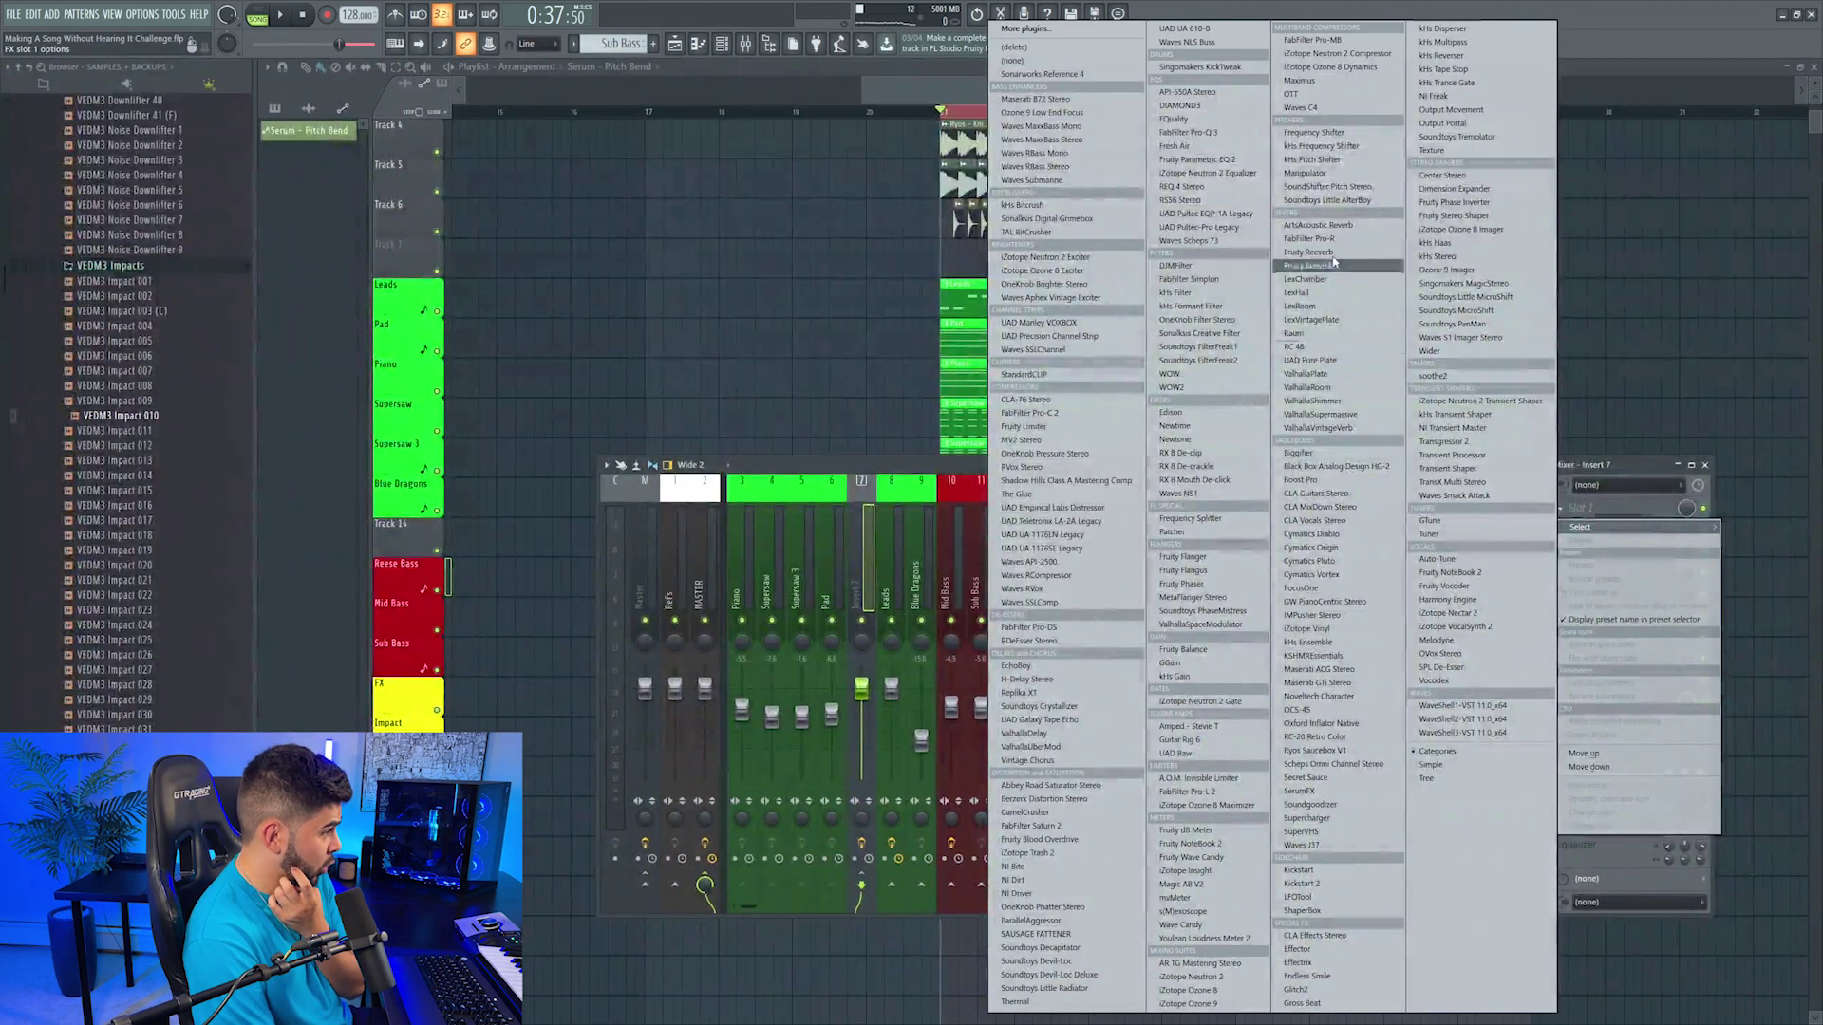
{"action": "left_click", "coordinate": [1326, 92]}
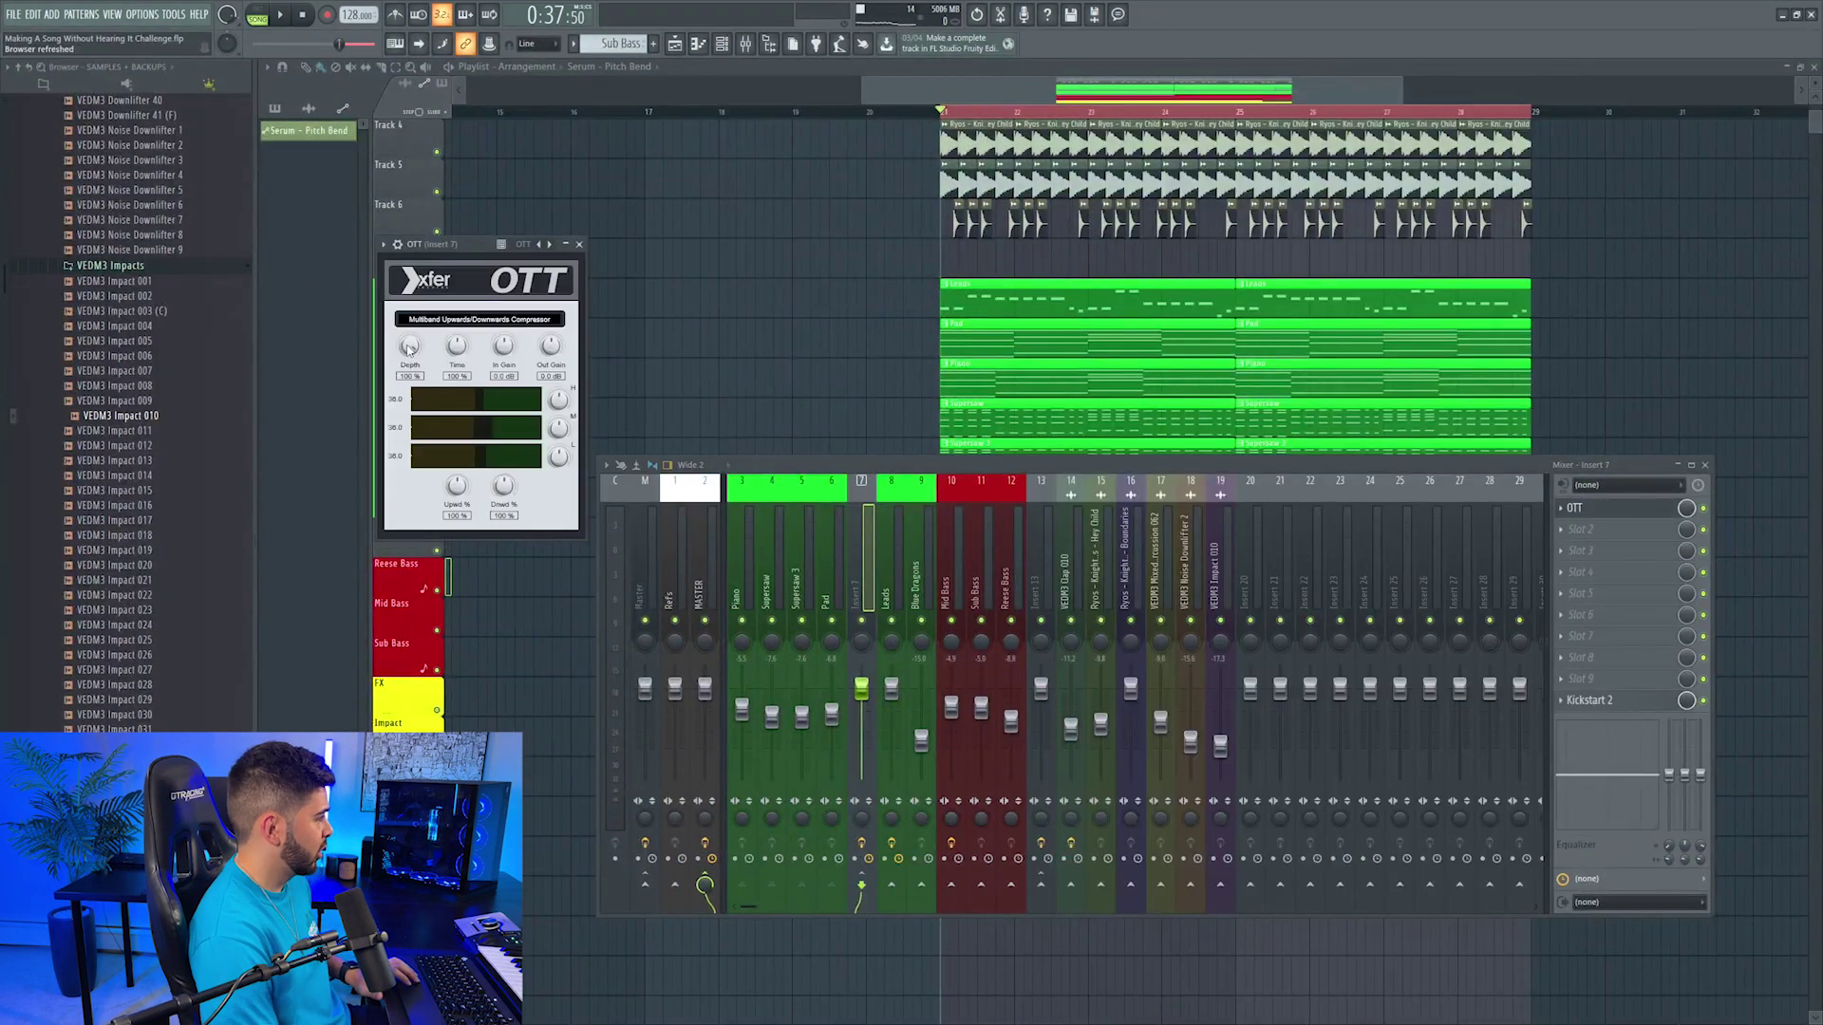
{"action": "key", "text": "space"}
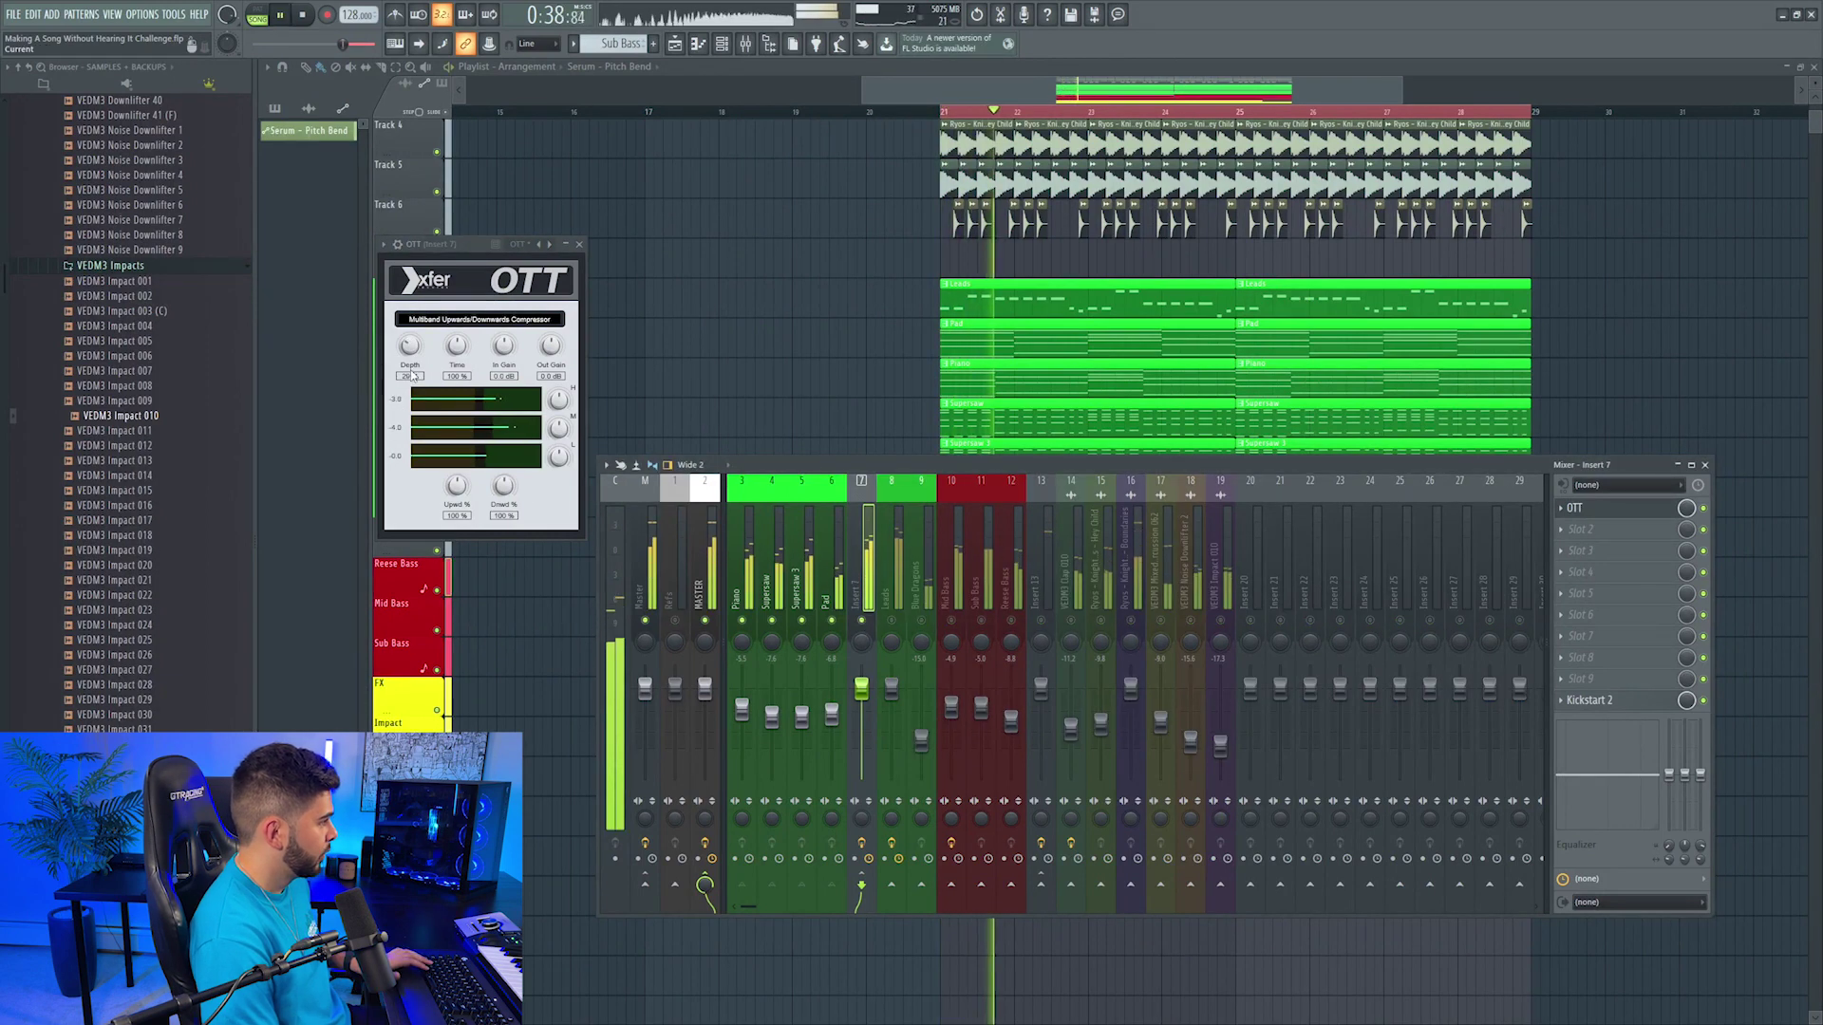
{"action": "left_click_drag", "start_coordinate": [411, 347], "coordinate": [415, 360]}
{"action": "key", "text": "space"}
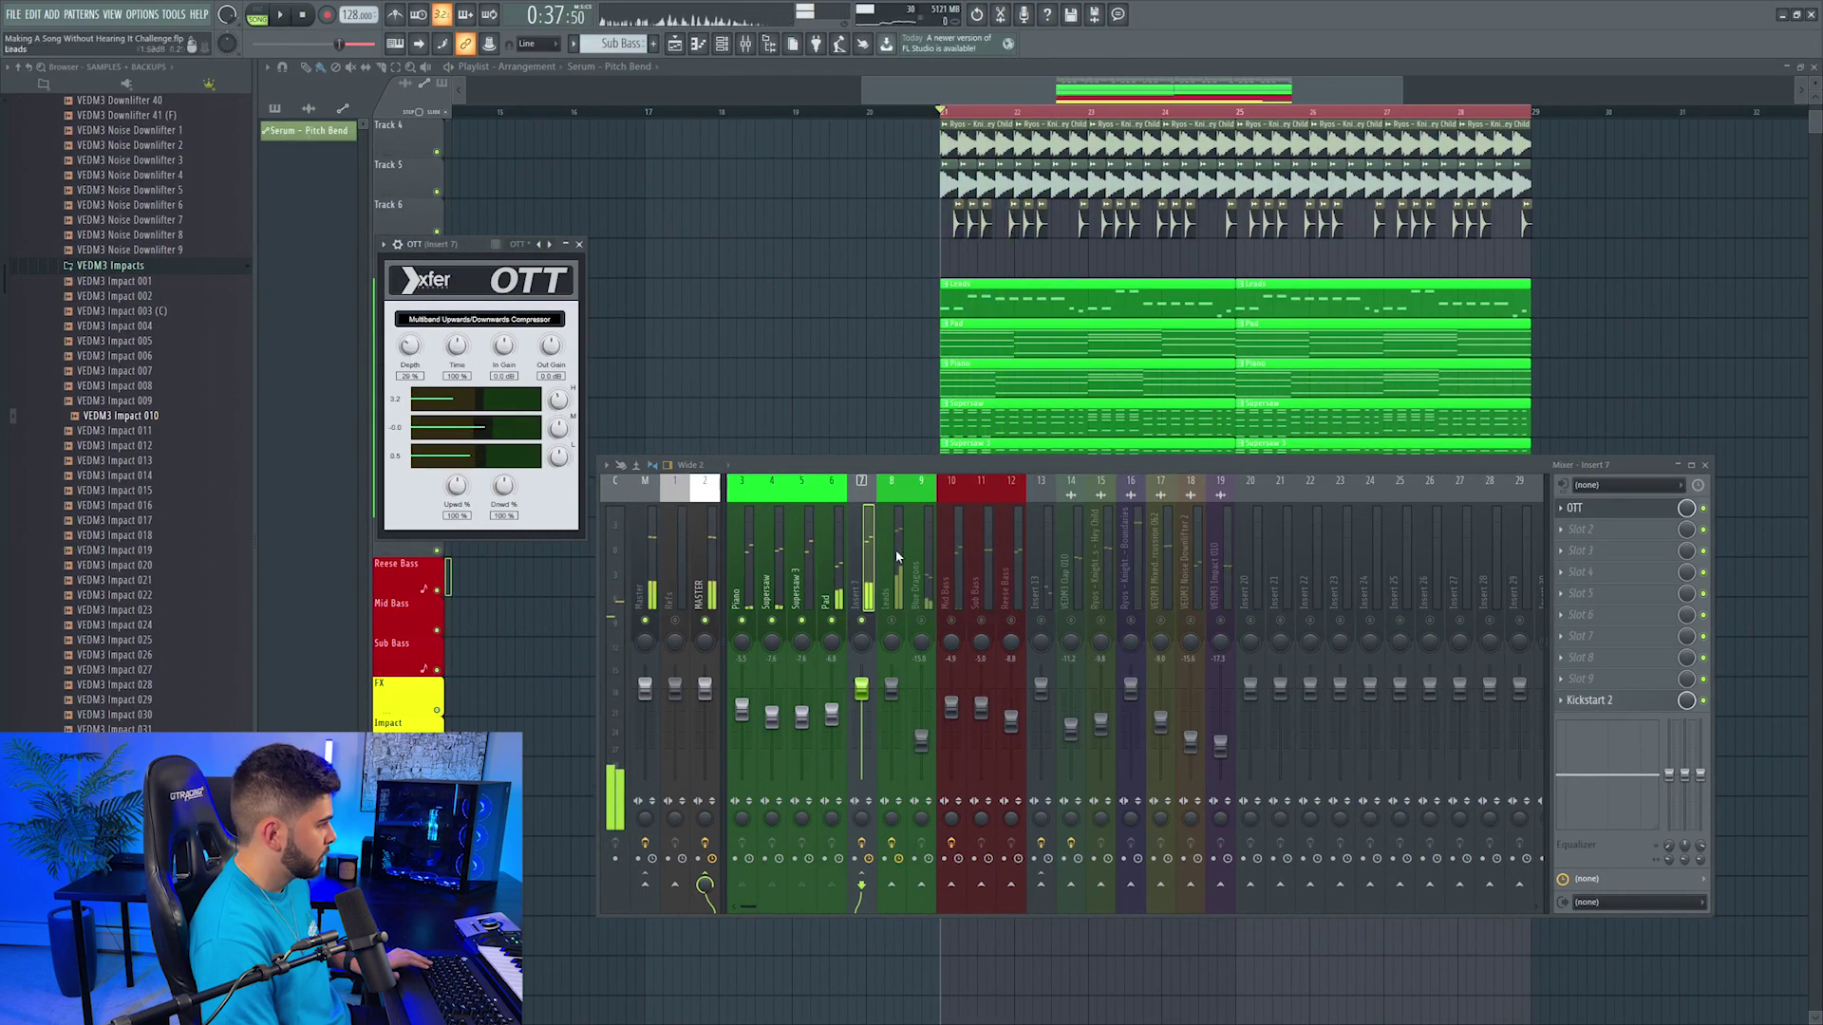
{"action": "right_click", "coordinate": [865, 620]}
{"action": "left_click", "coordinate": [579, 244]}
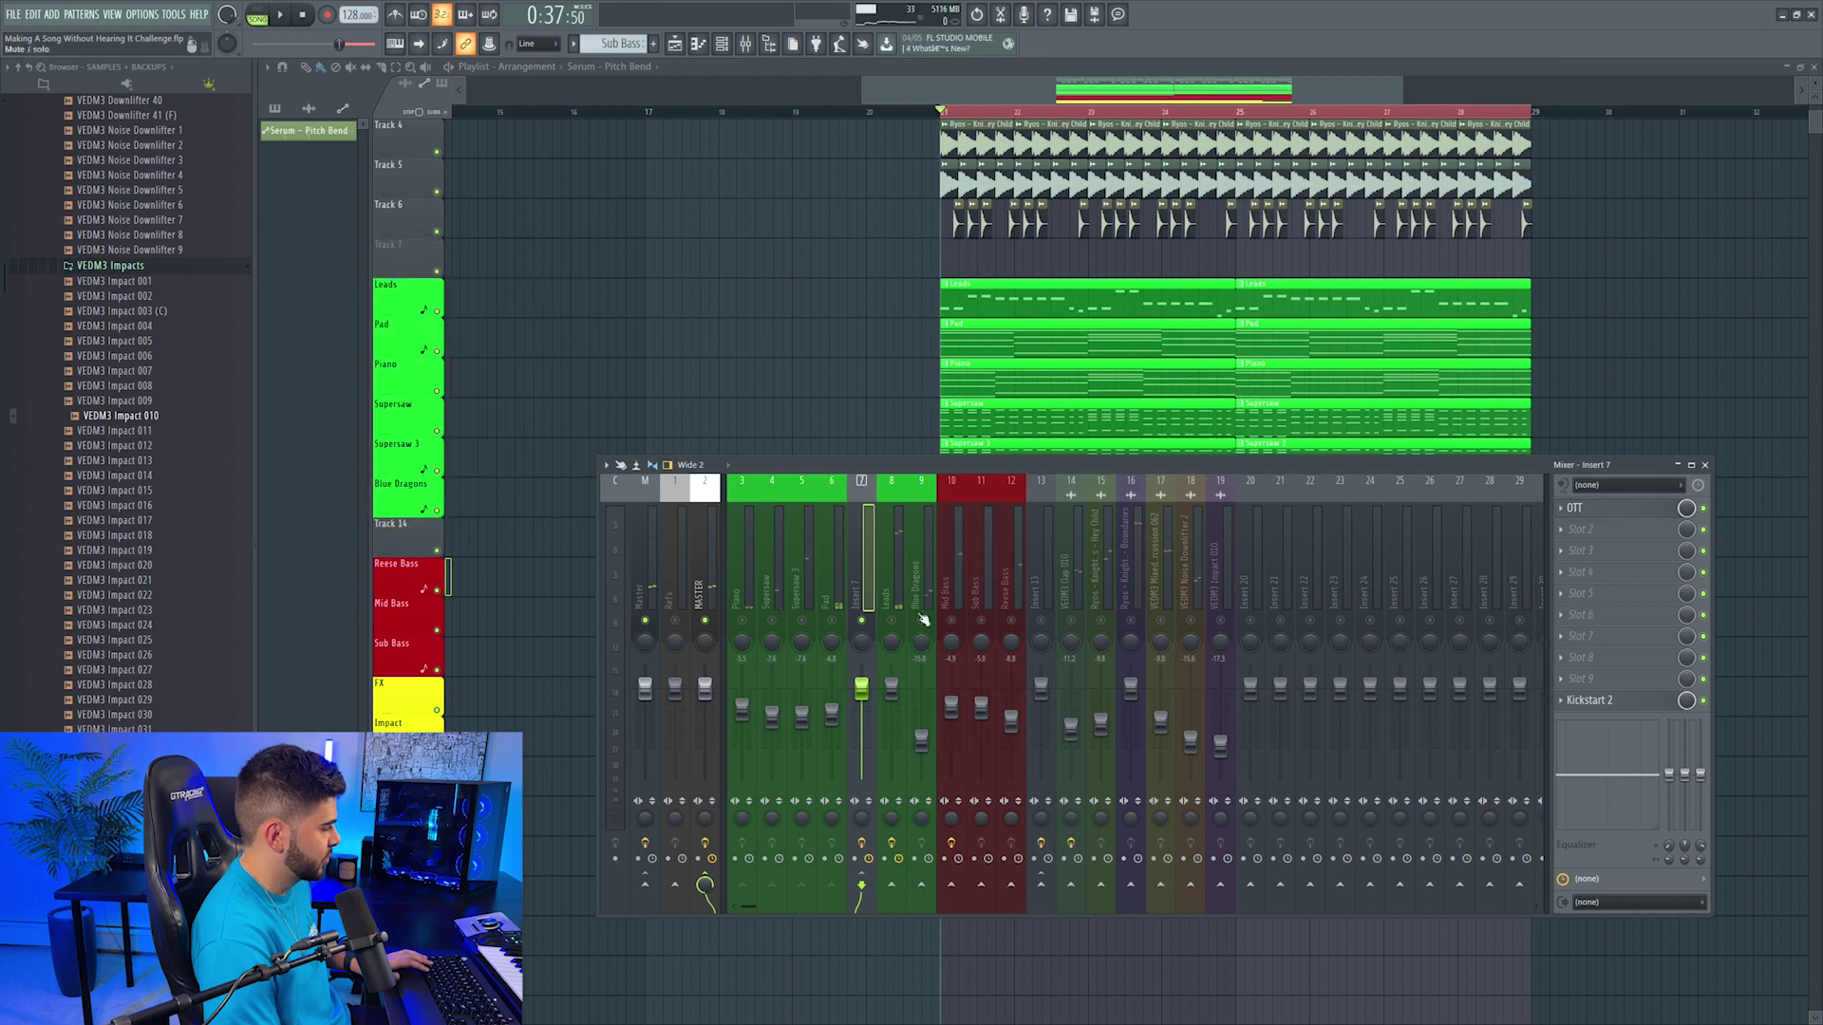
{"action": "right_click", "coordinate": [921, 620]}
Step: Copy the two Leads clips into bars 13 to 20 and select that range on the timeline
{"action": "key", "text": "F9"}
{"action": "scroll", "coordinate": [1092, 455], "scroll_direction": "up", "scroll_amount": 3}
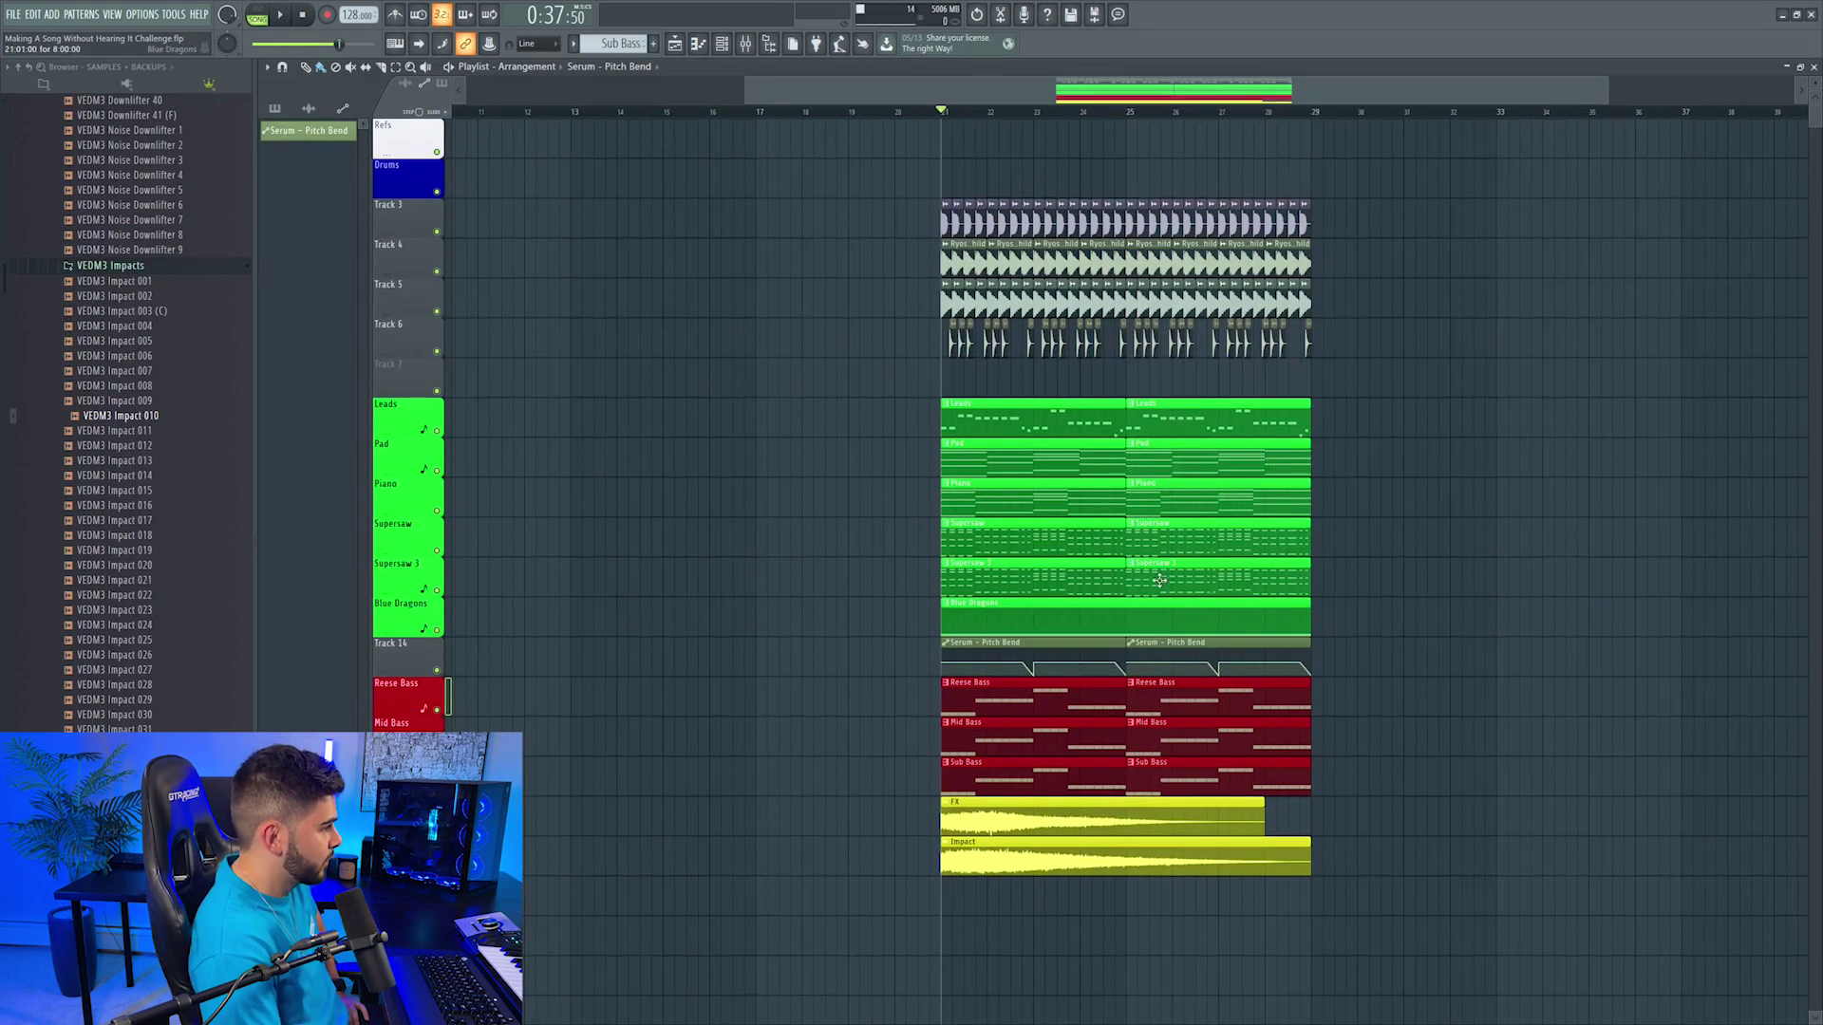
{"action": "left_click_drag", "start_coordinate": [1345, 91], "coordinate": [1222, 91]}
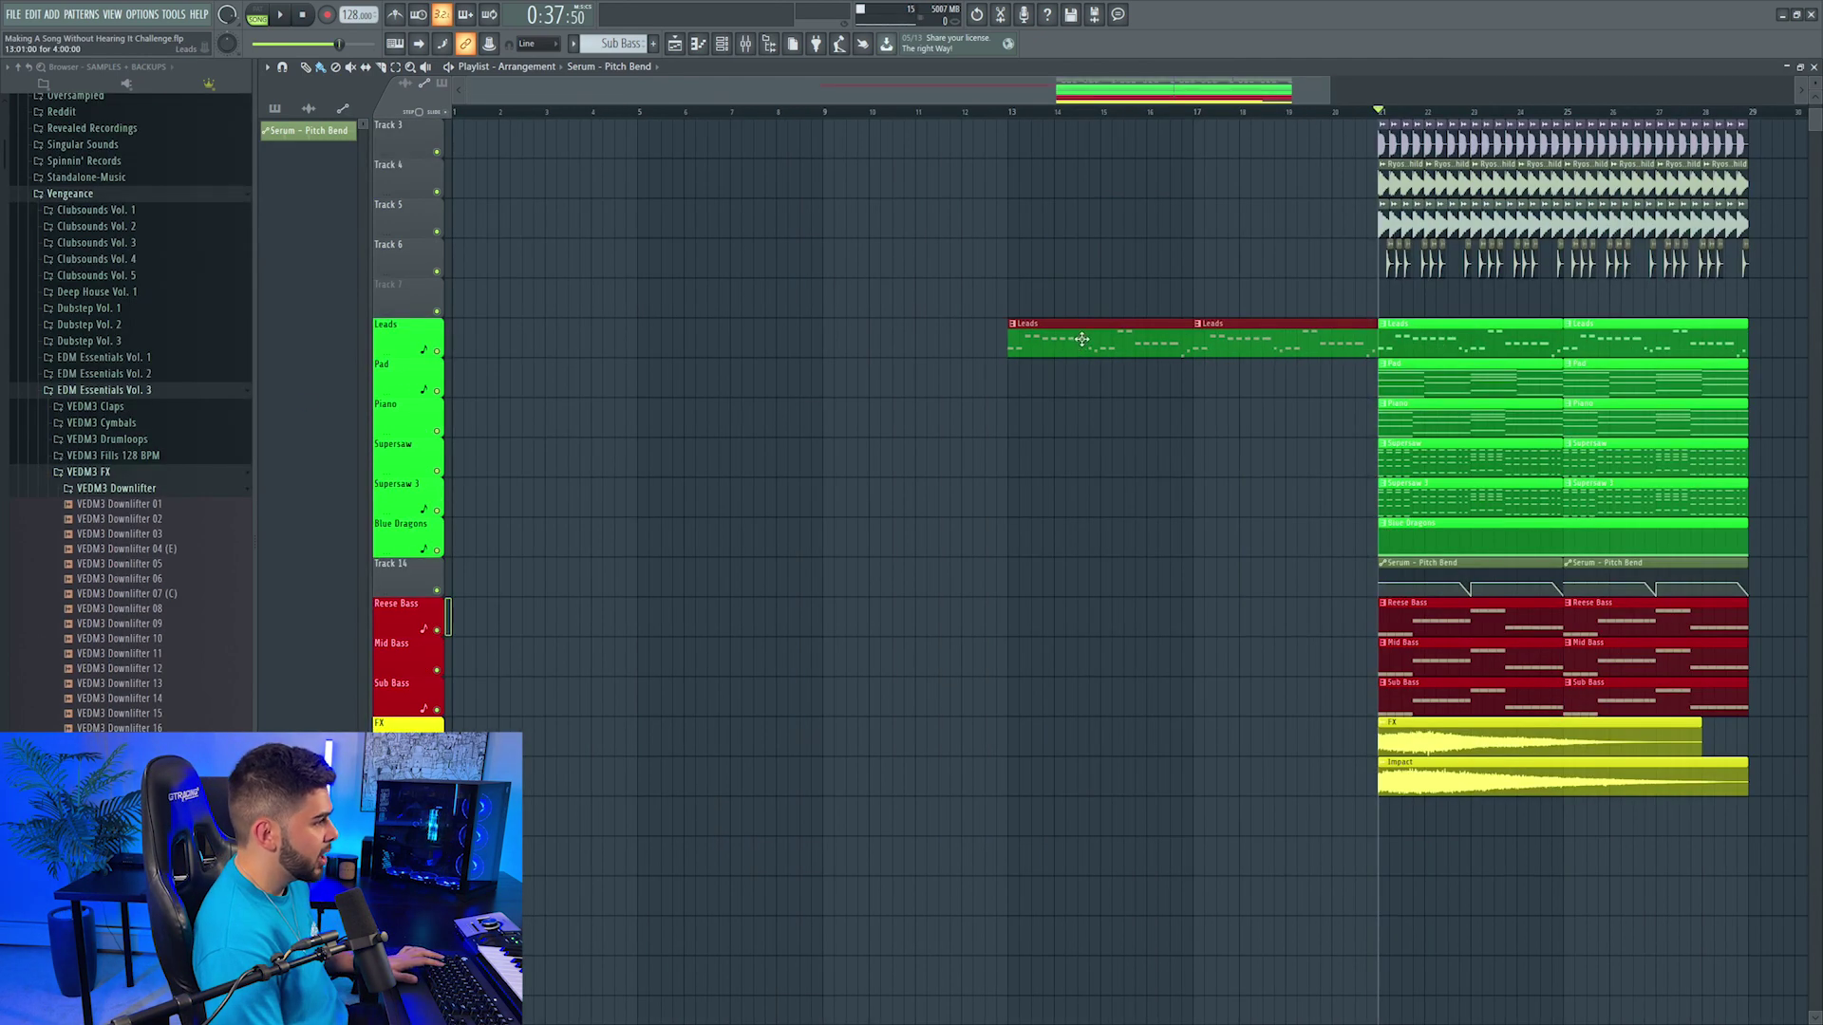
{"action": "scroll", "coordinate": [1081, 339], "scroll_direction": "up", "scroll_amount": 2}
{"action": "left_click_drag", "start_coordinate": [1020, 112], "coordinate": [1379, 119]}
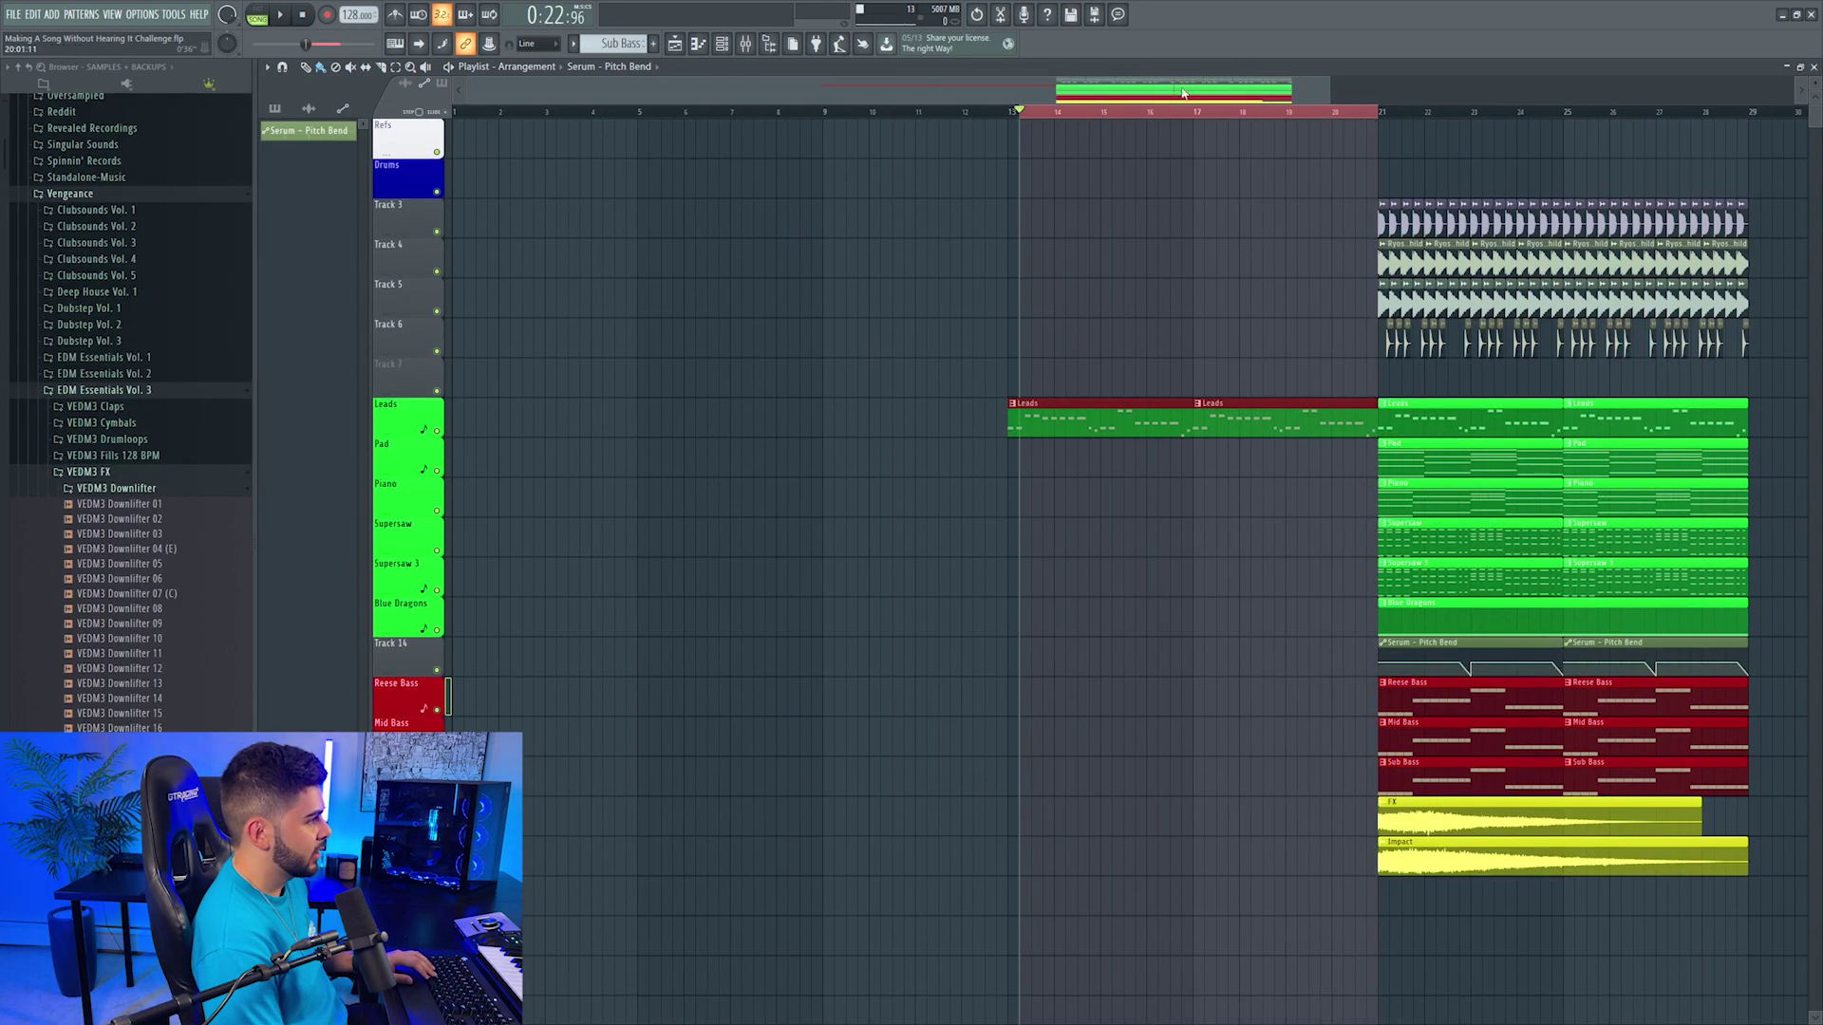
{"action": "left_click_drag", "start_coordinate": [1012, 114], "coordinate": [1377, 130]}
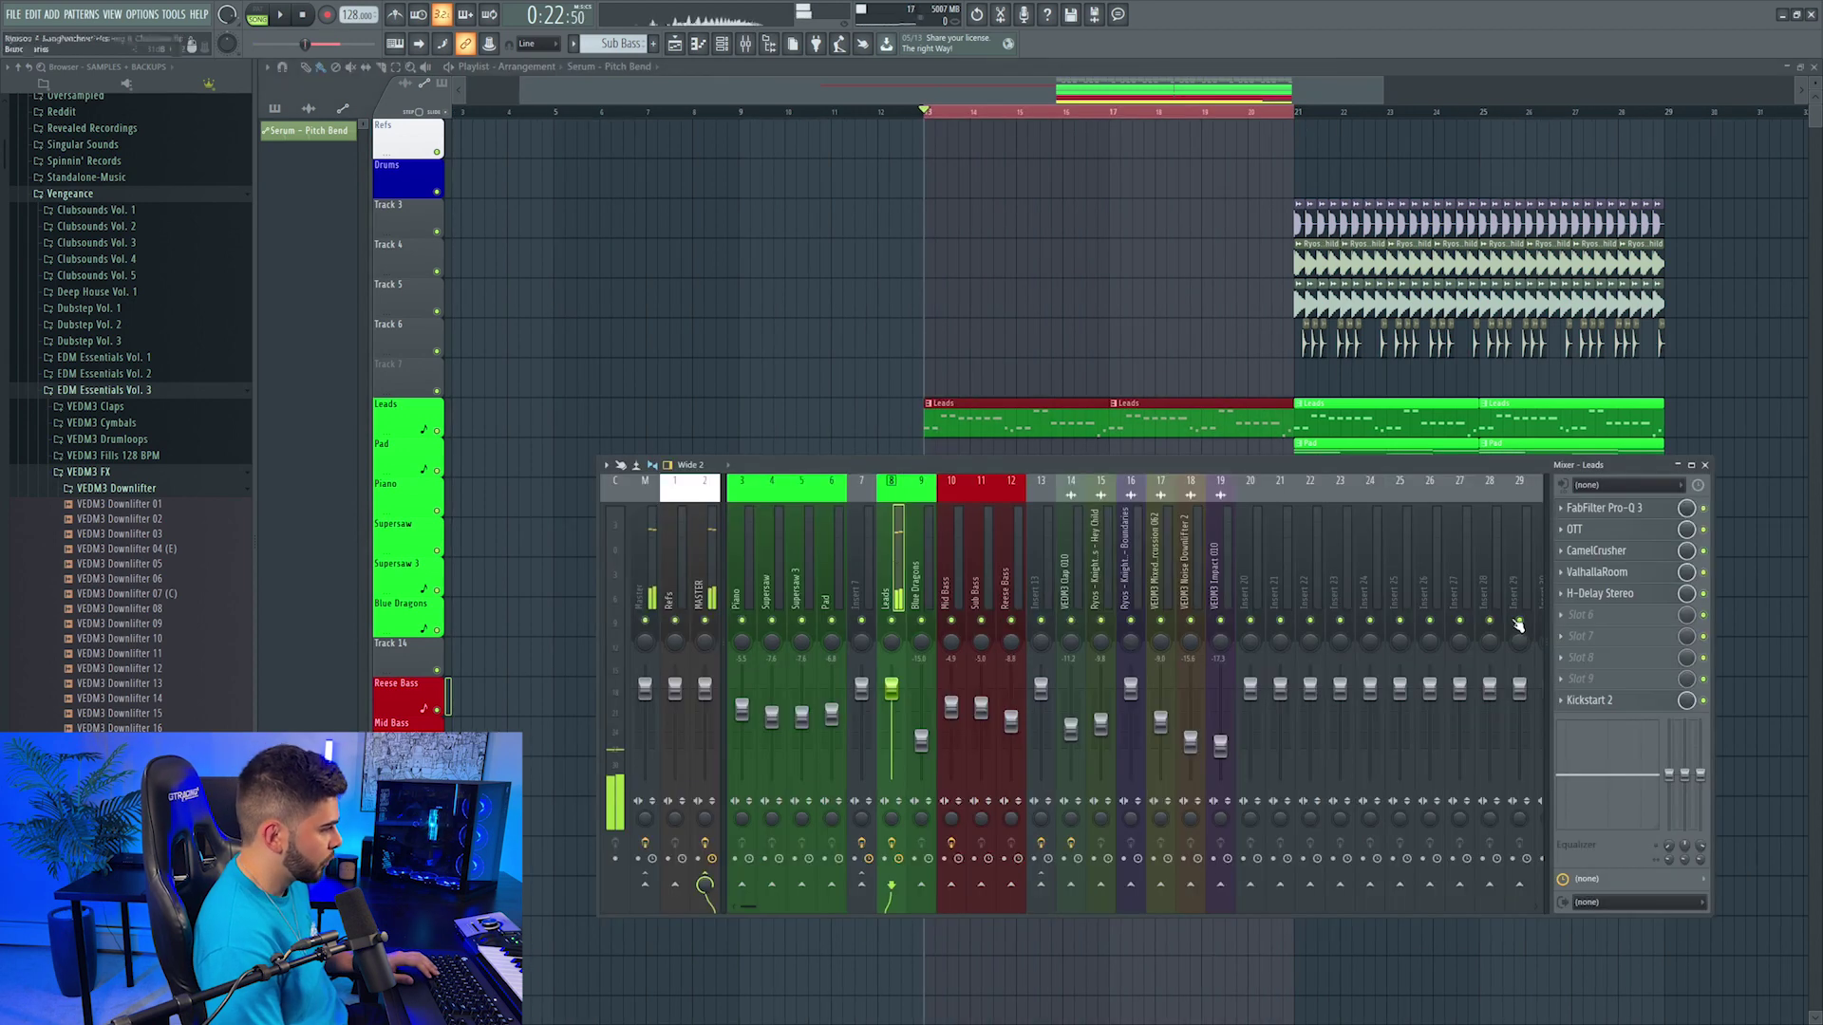
Step: Move Kickstart 2 up one slot on the Leads mixer track and create an automation clip for its mix level
{"action": "left_click_drag", "start_coordinate": [1598, 700], "coordinate": [1596, 692]}
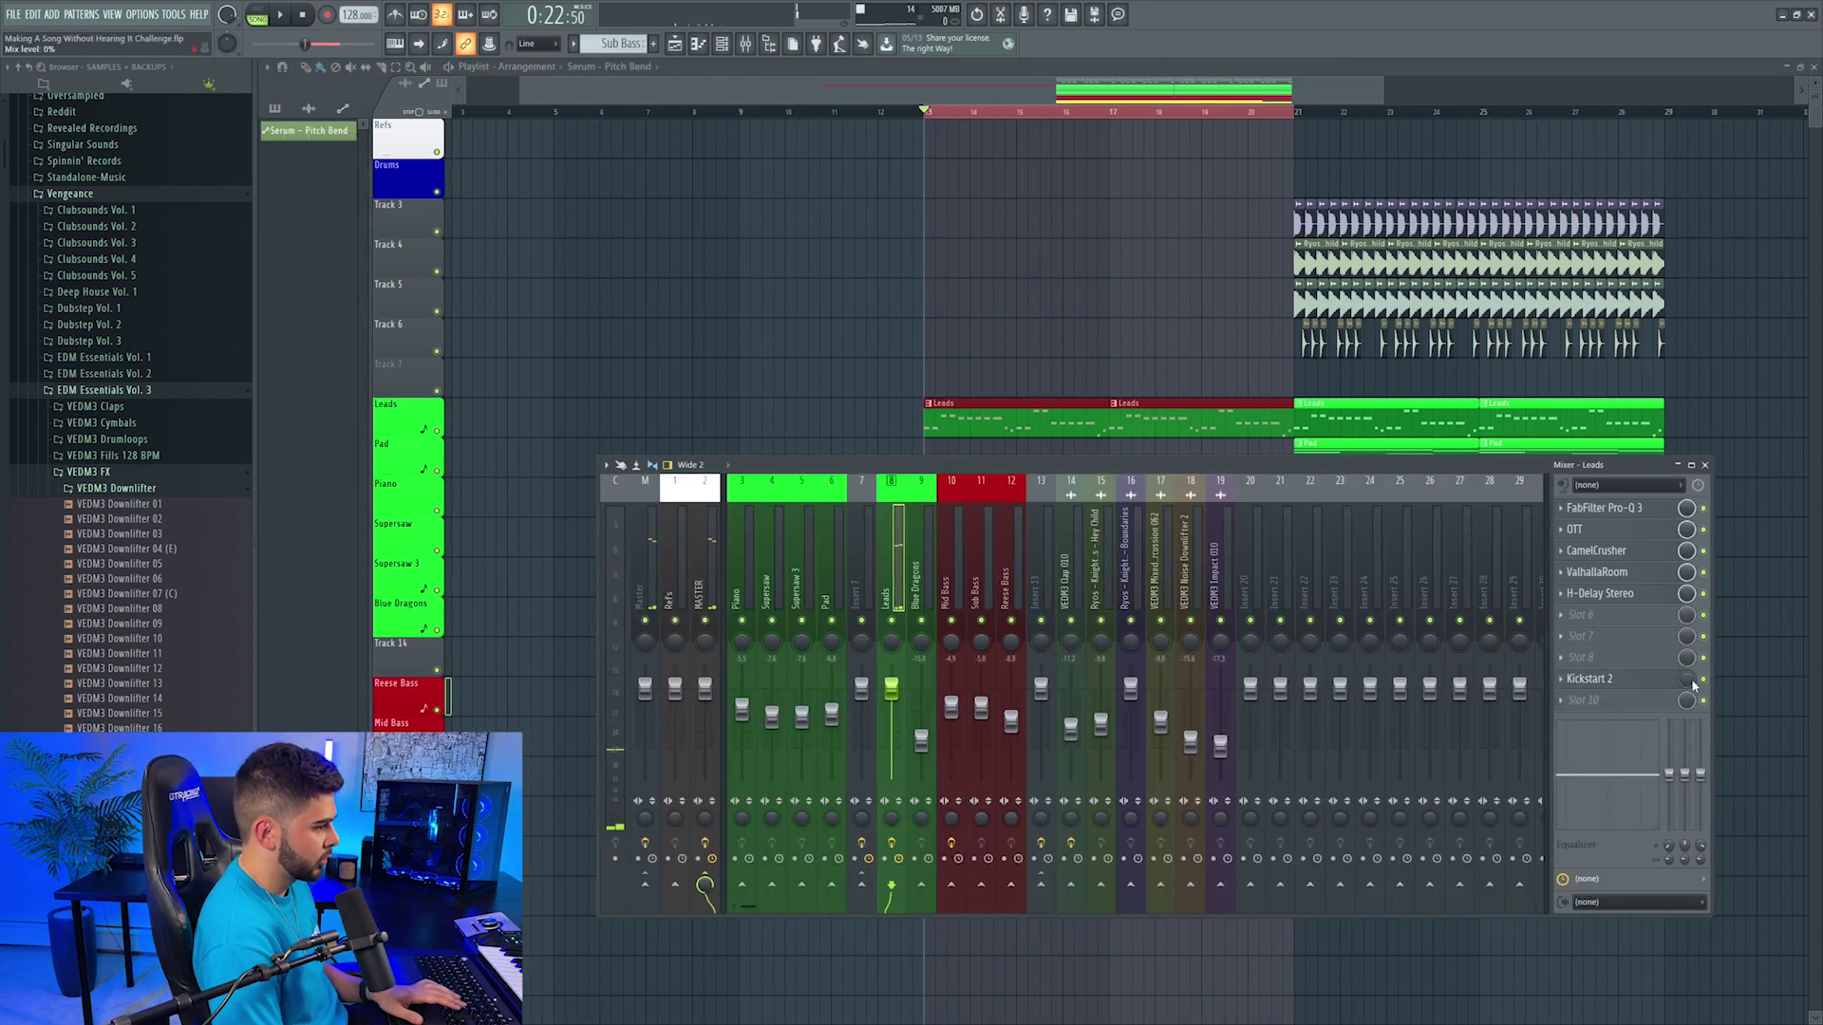
{"action": "right_click", "coordinate": [1691, 681]}
{"action": "left_click", "coordinate": [1785, 787]}
Step: Add OneKnob Filter Stereo to the Leads track, automate its Filter over bars 13 to 20 and move the clip down near the Kickstart automation
{"action": "left_click", "coordinate": [1561, 679]}
{"action": "mouse_move", "coordinate": [1580, 705]}
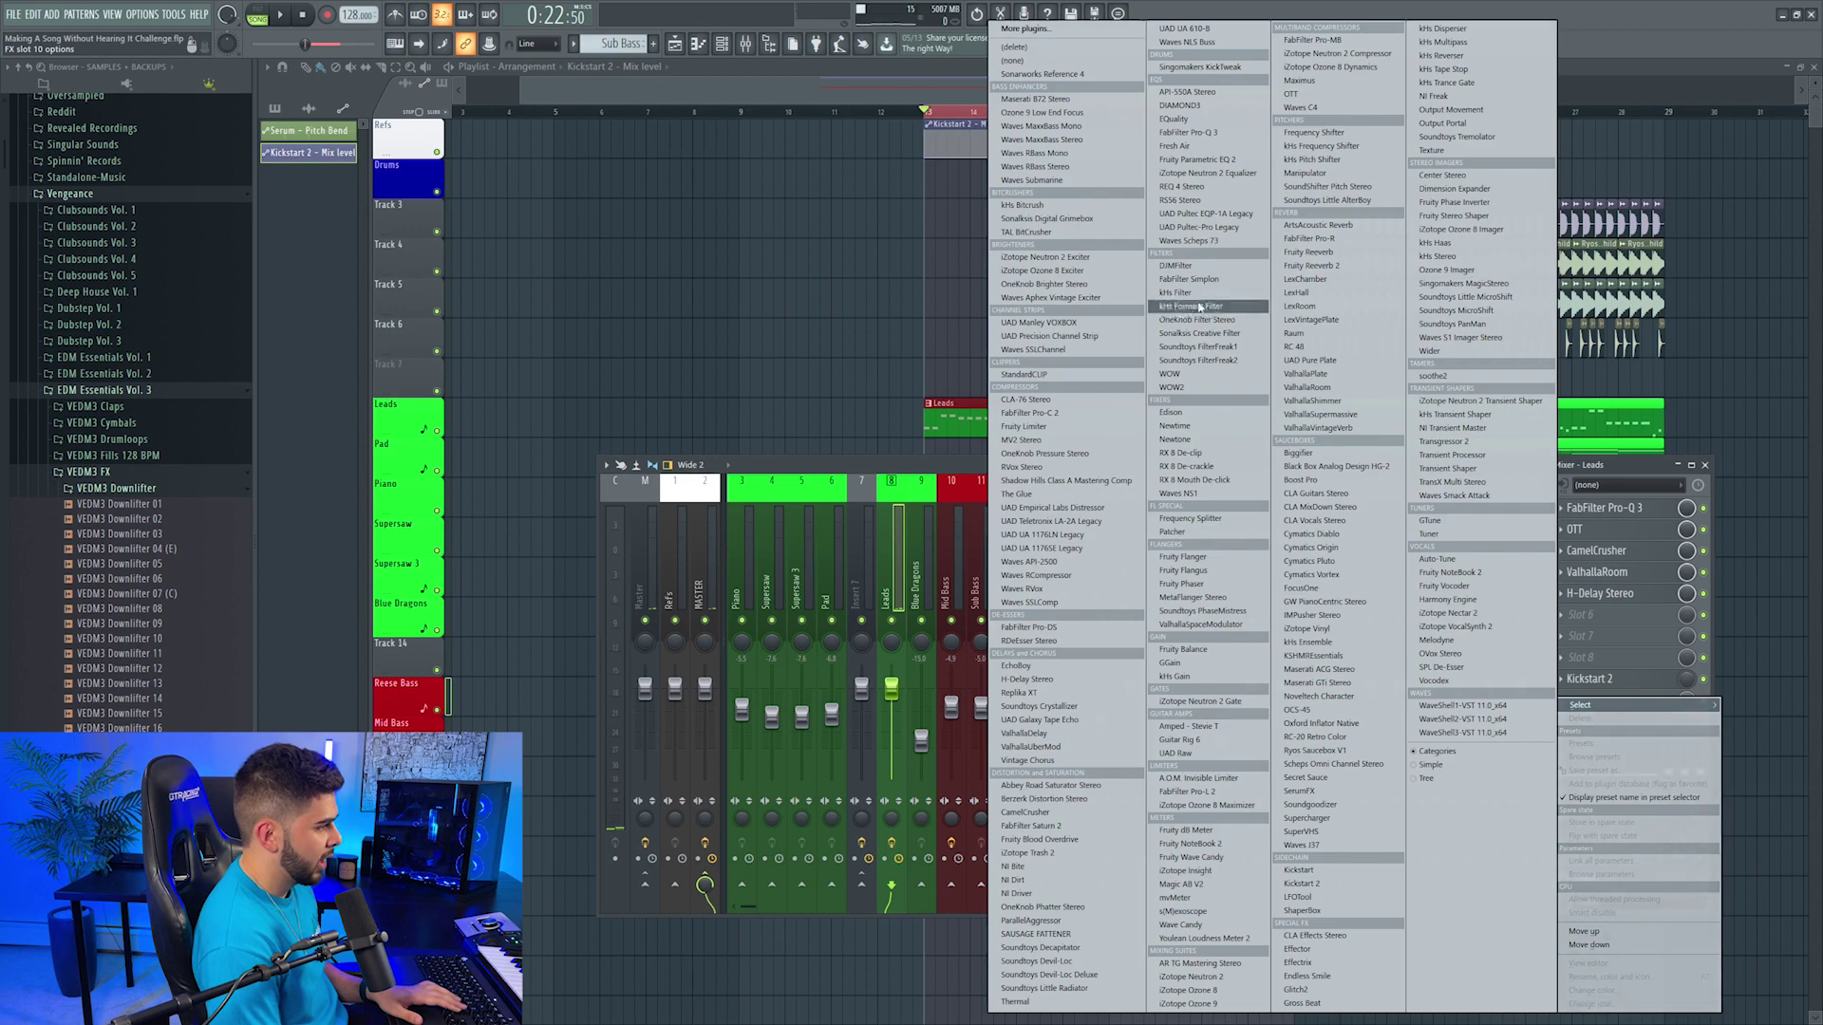
{"action": "left_click", "coordinate": [1196, 320]}
{"action": "left_click", "coordinate": [1131, 147]}
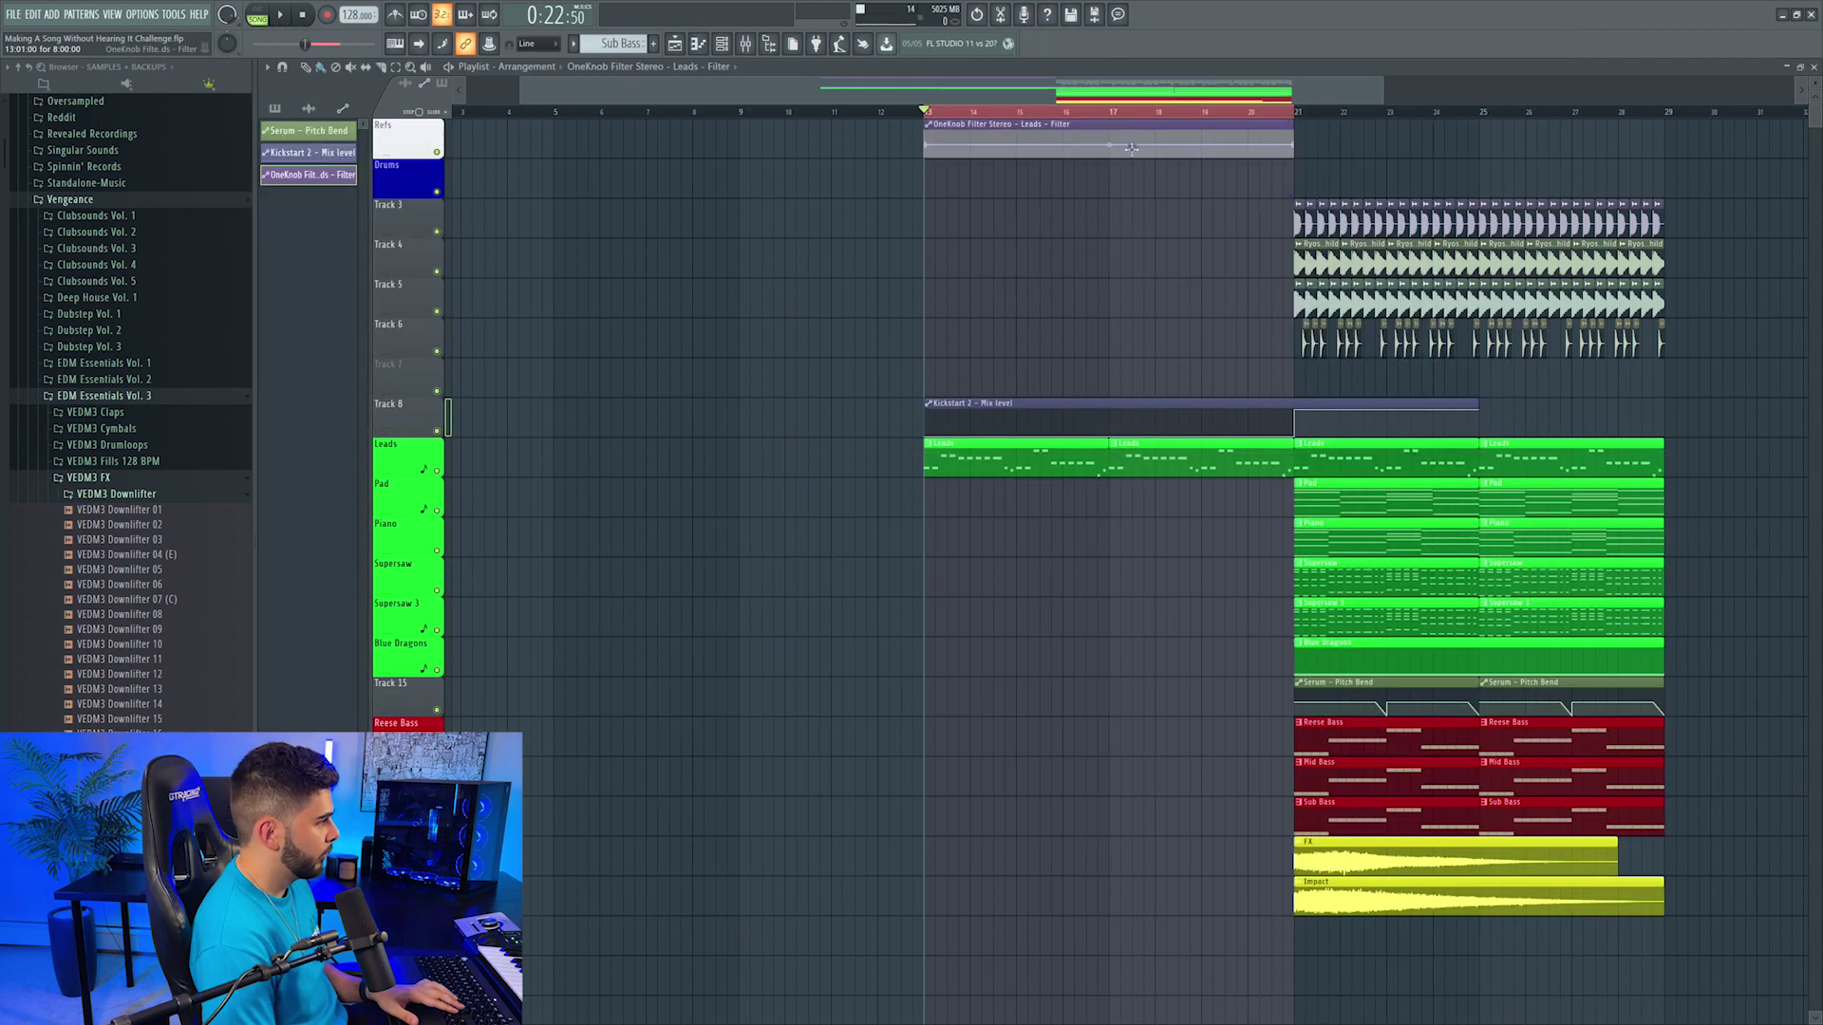
{"action": "left_click_drag", "start_coordinate": [1132, 148], "coordinate": [1132, 387]}
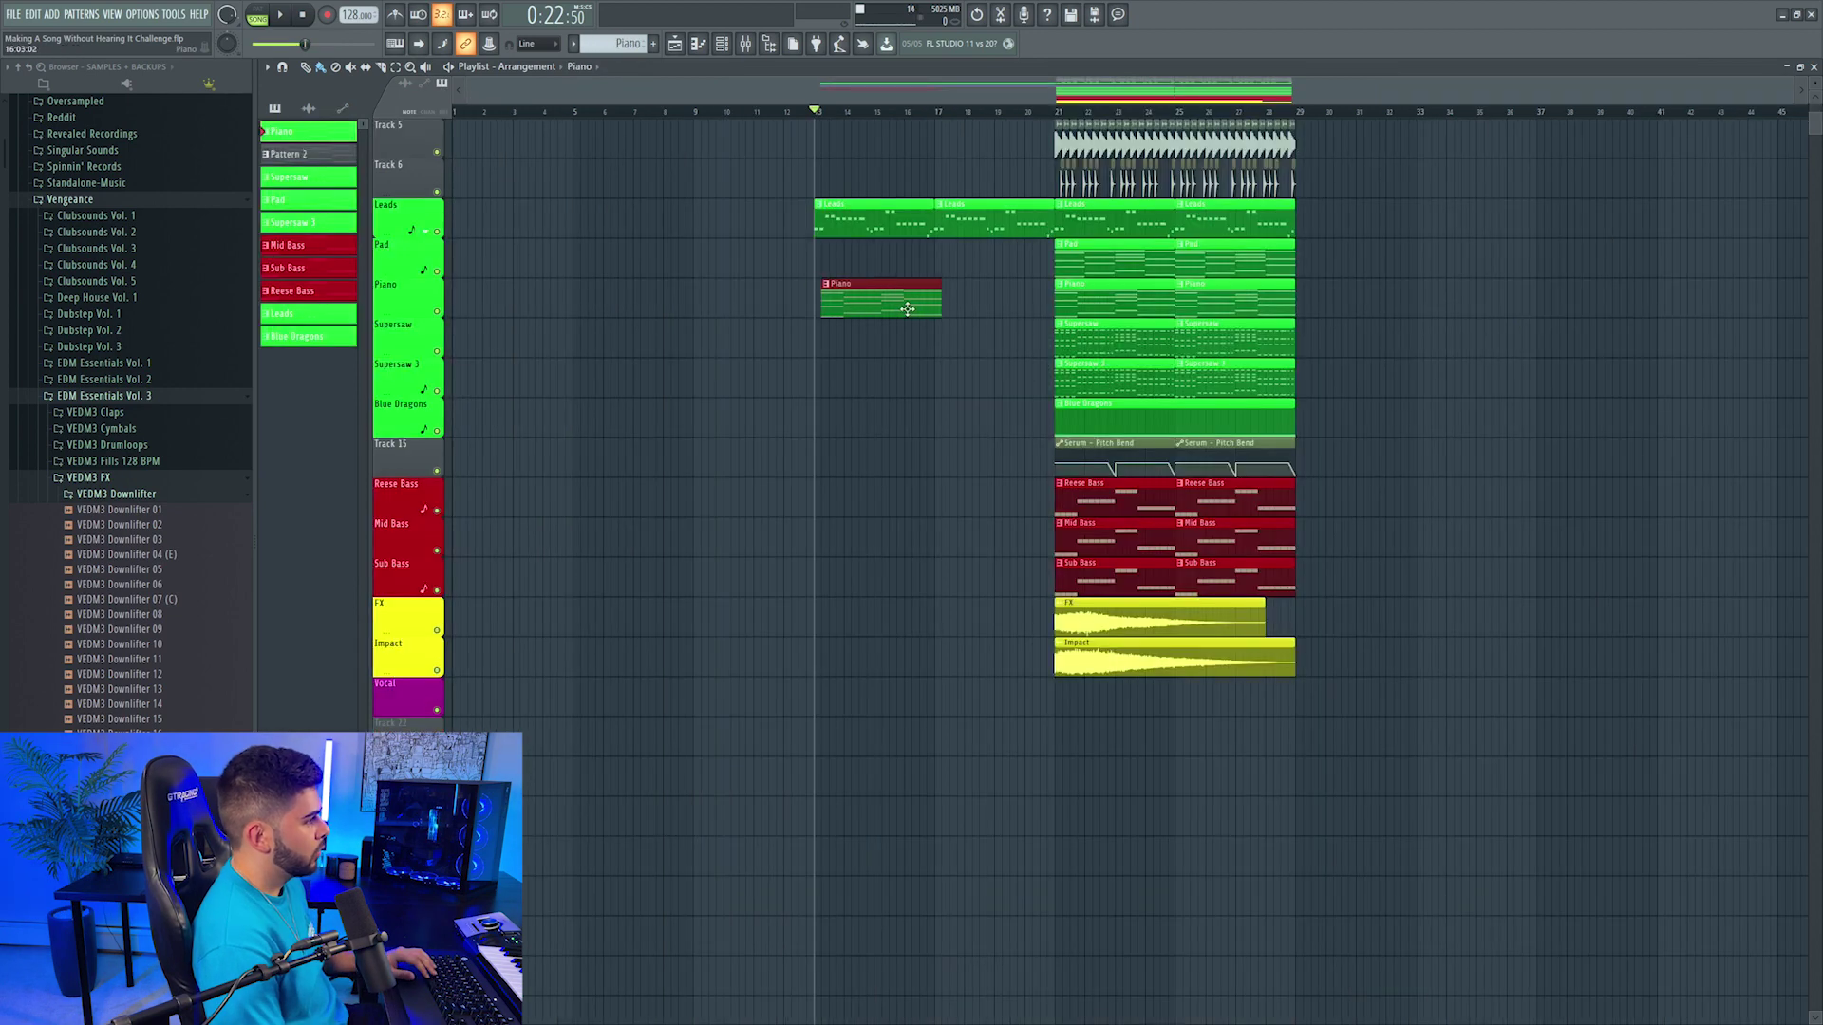
Step: Place two Piano clips back to back on the Piano track across bars 13 to 20
{"action": "left_click", "coordinate": [924, 346]}
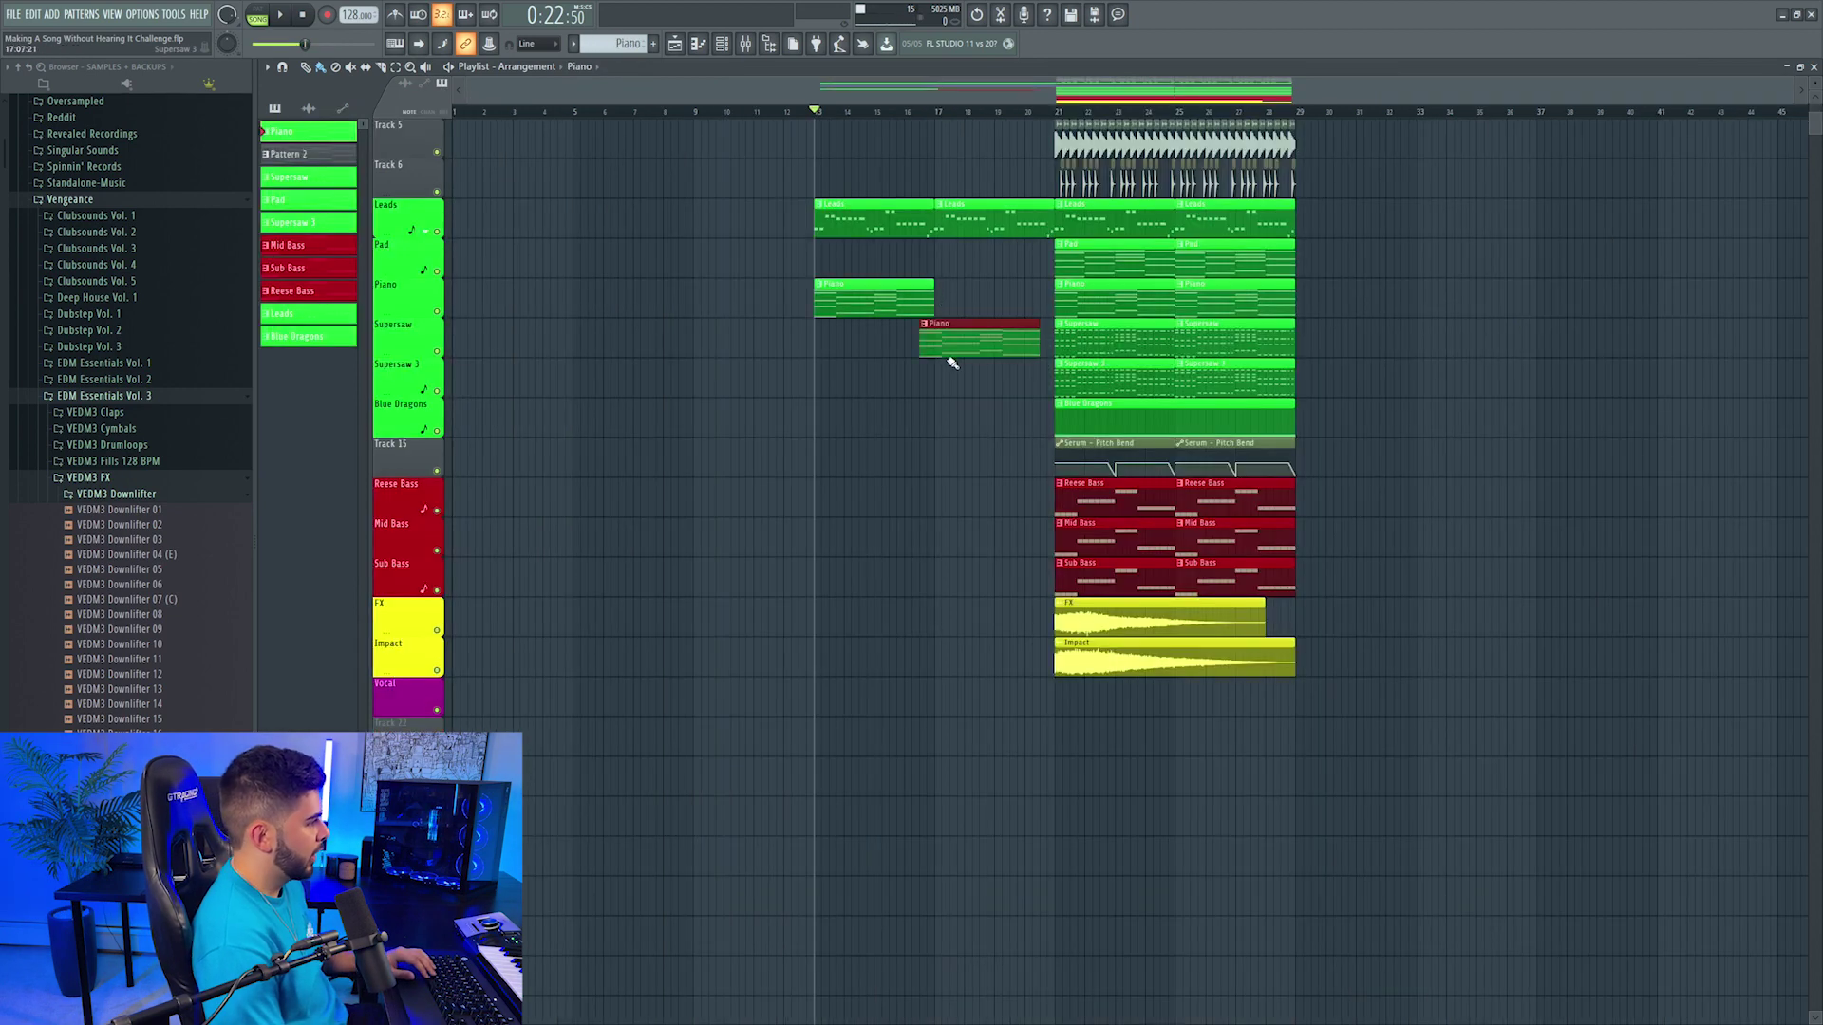
{"action": "left_click_drag", "start_coordinate": [968, 311], "coordinate": [960, 295]}
Step: Add Cymatics Origin and CLA Guitars Stereo to the Piano mixer track and play the section
{"action": "left_click", "coordinate": [745, 45]}
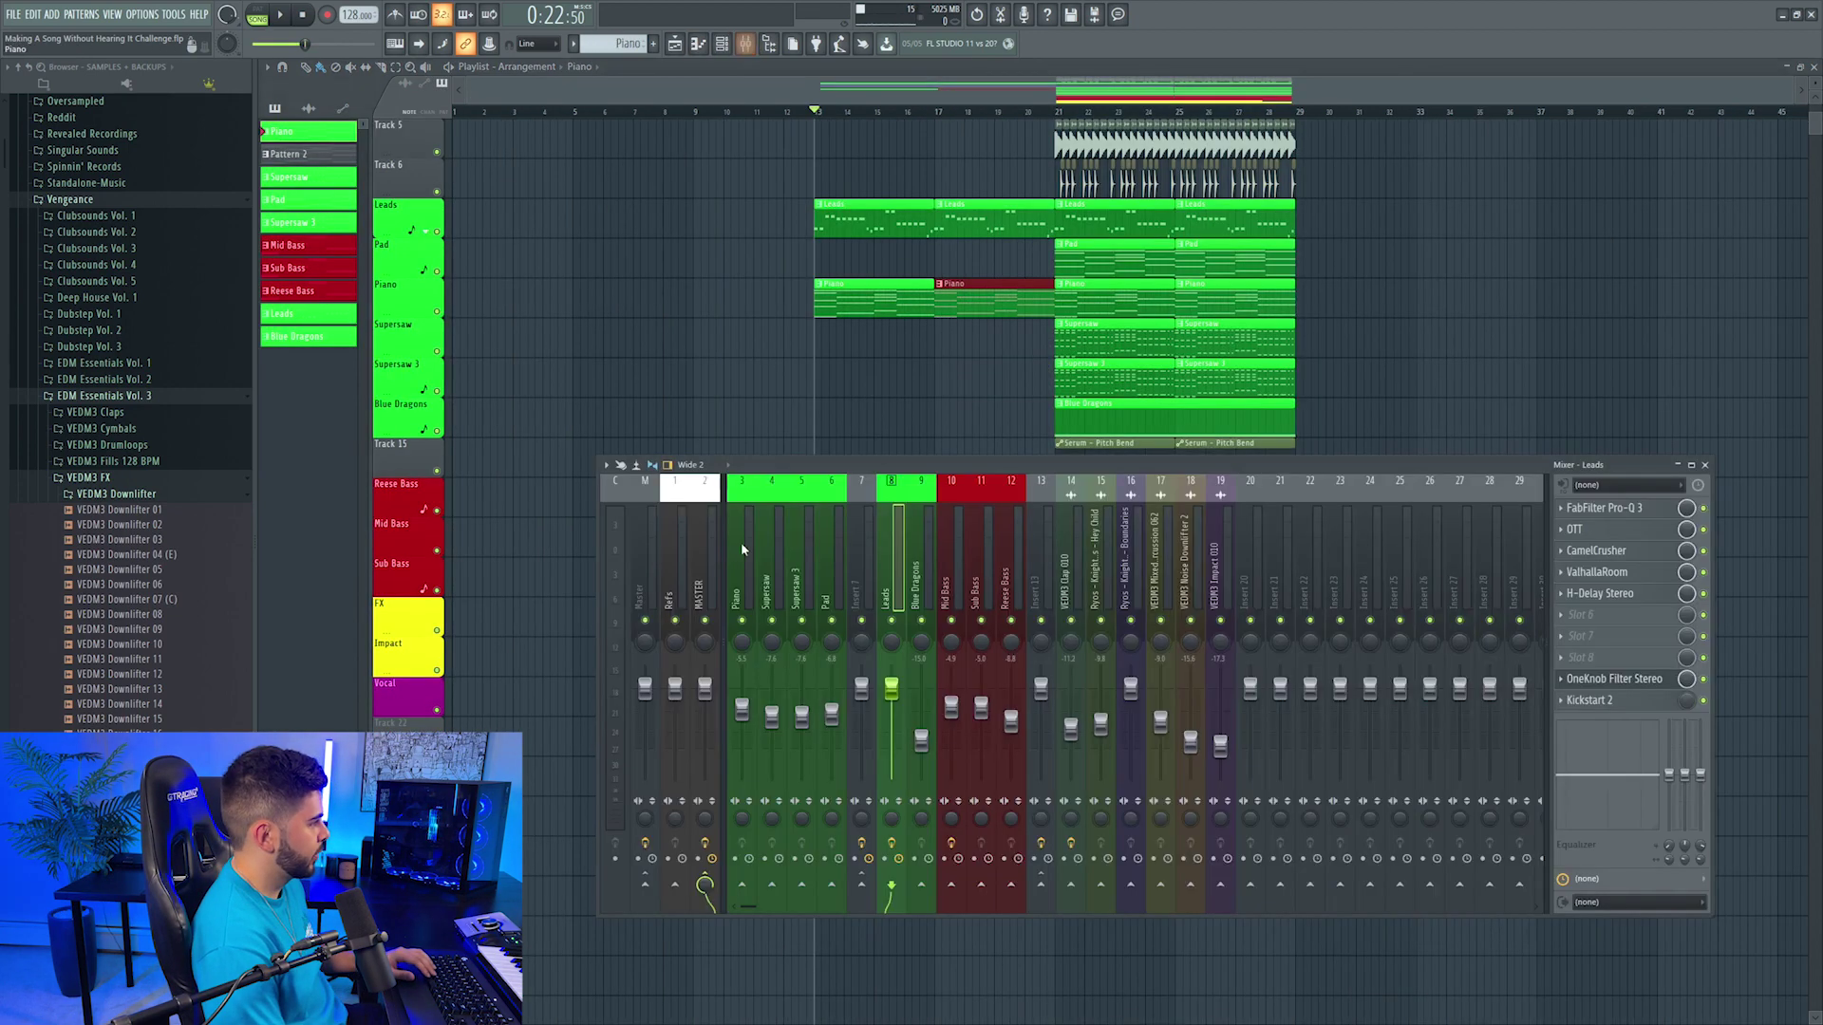
{"action": "left_click", "coordinate": [1624, 508]}
{"action": "left_click", "coordinate": [1339, 547]}
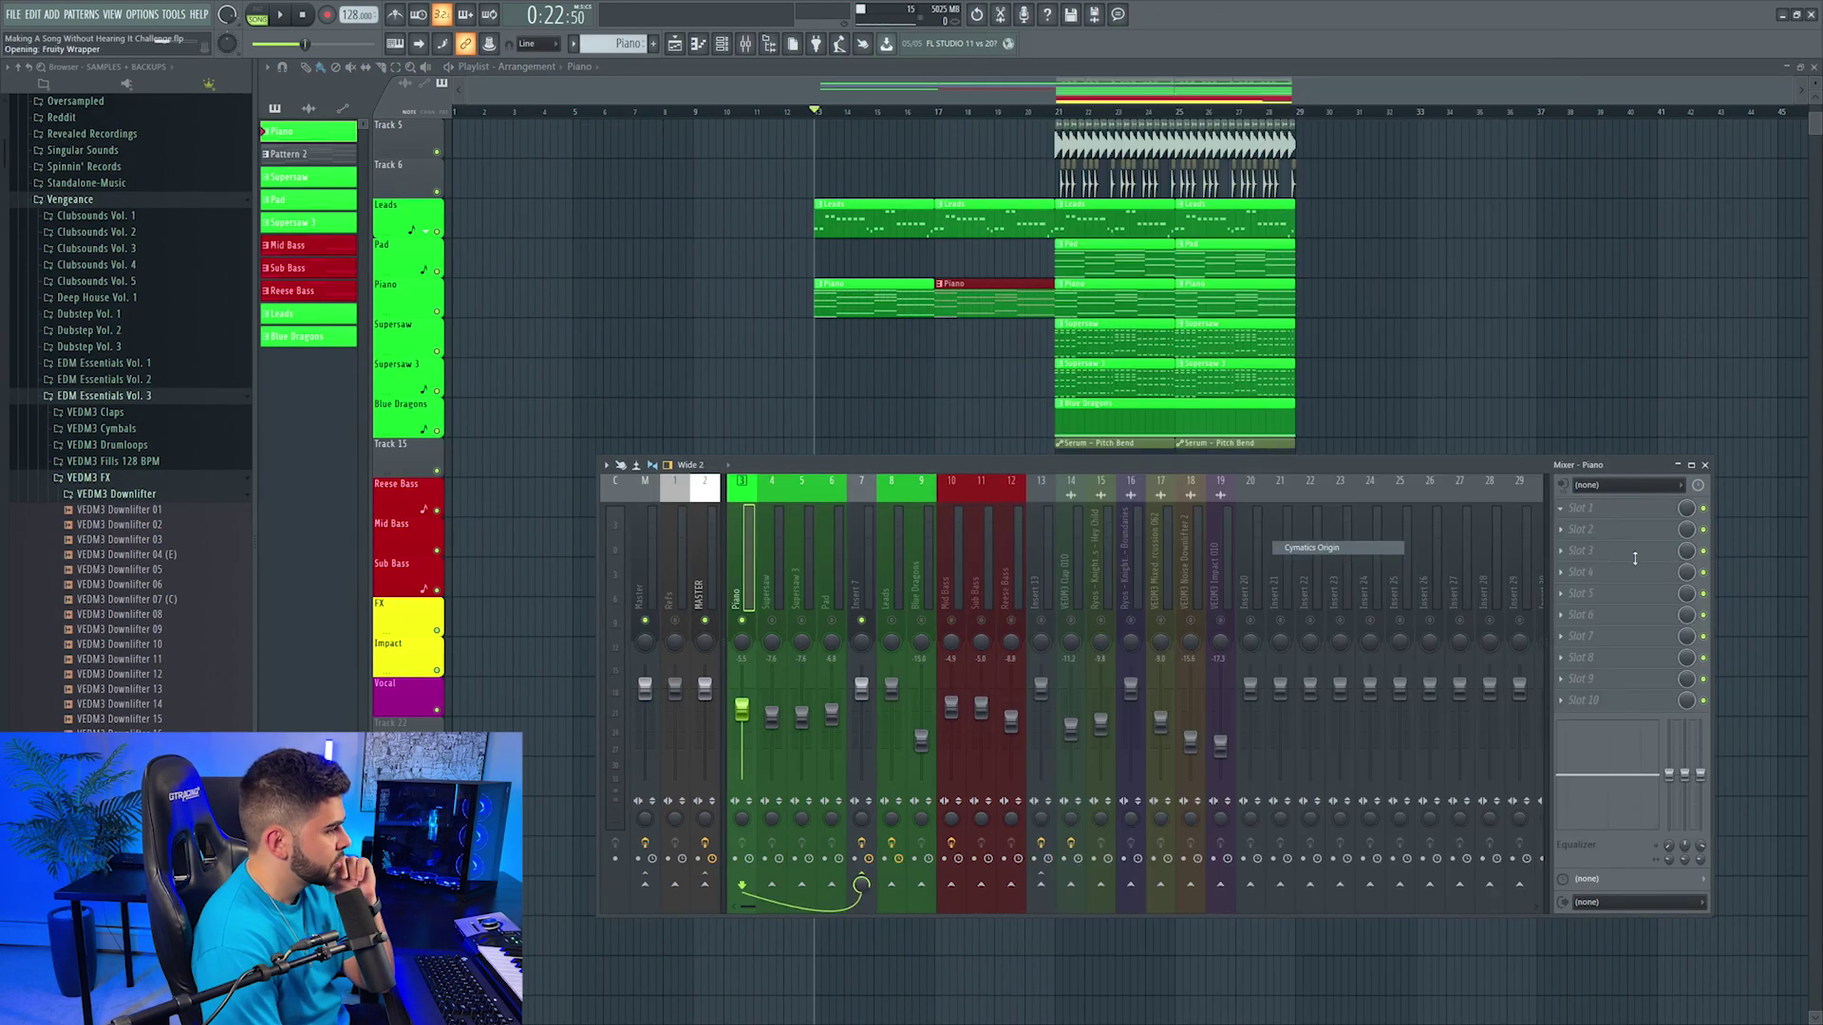
{"action": "left_click", "coordinate": [1614, 529]}
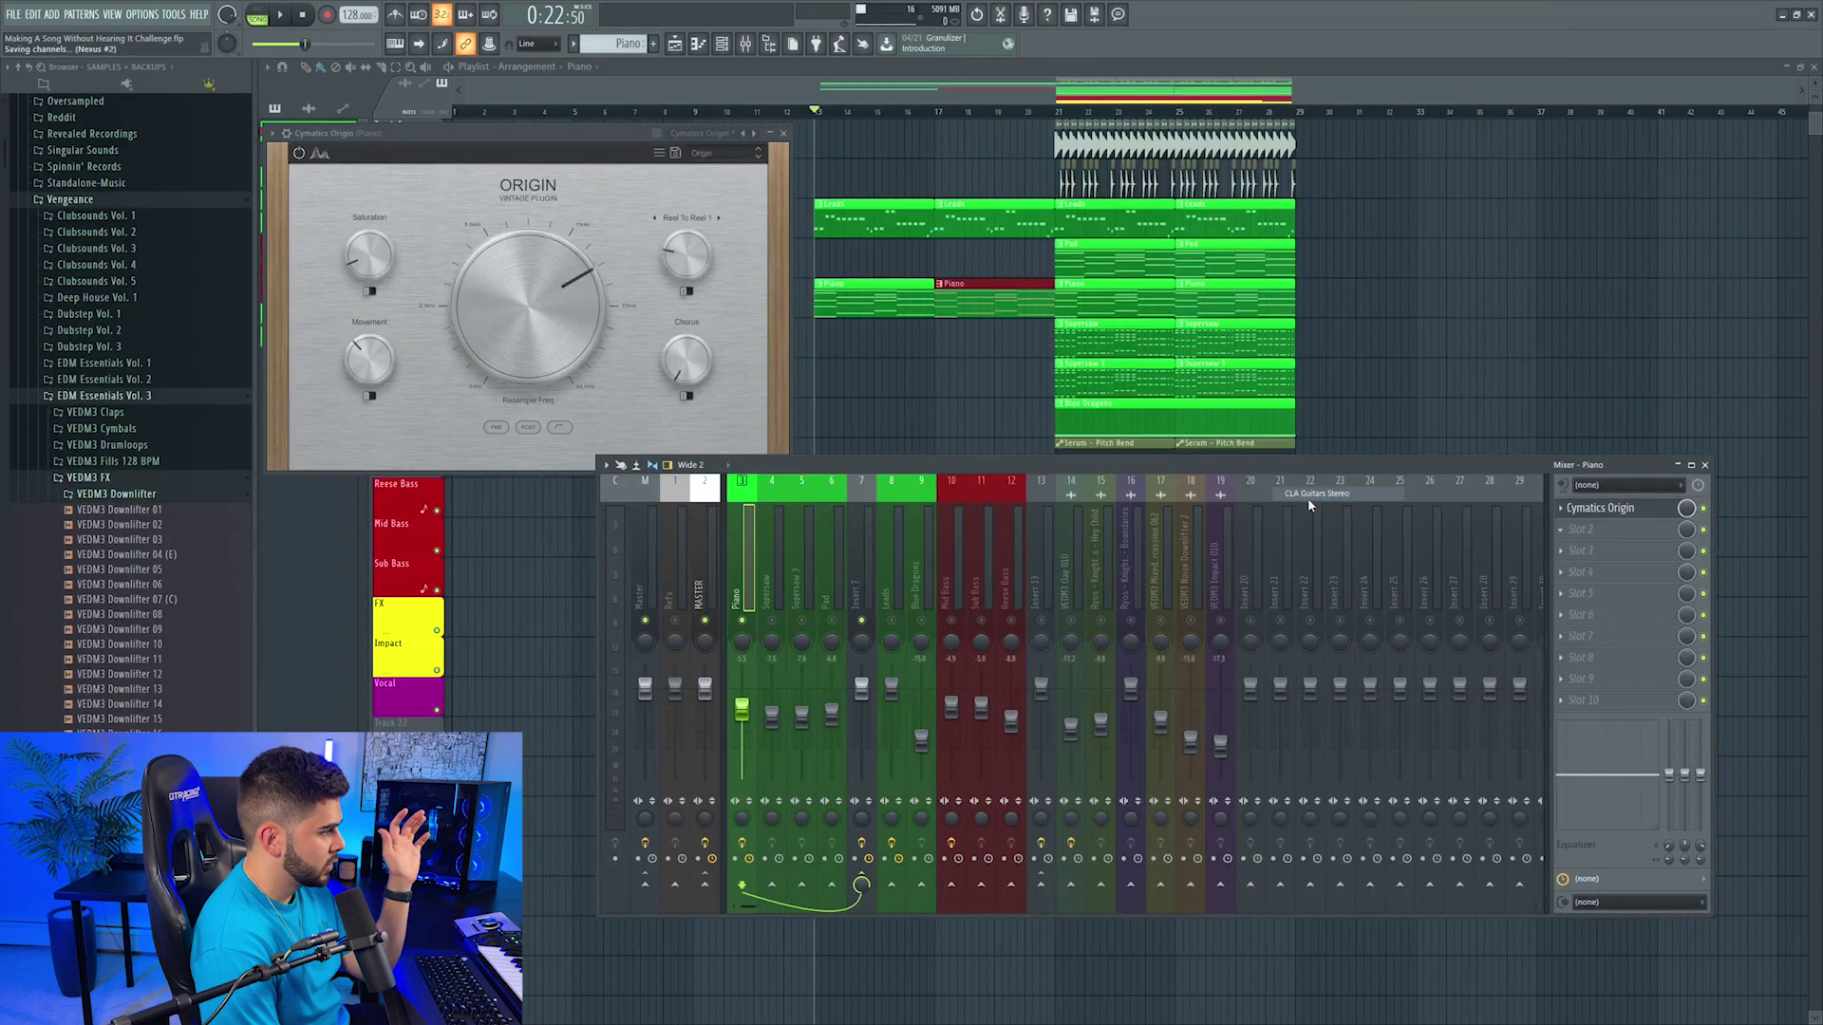
{"action": "left_click", "coordinate": [1315, 494]}
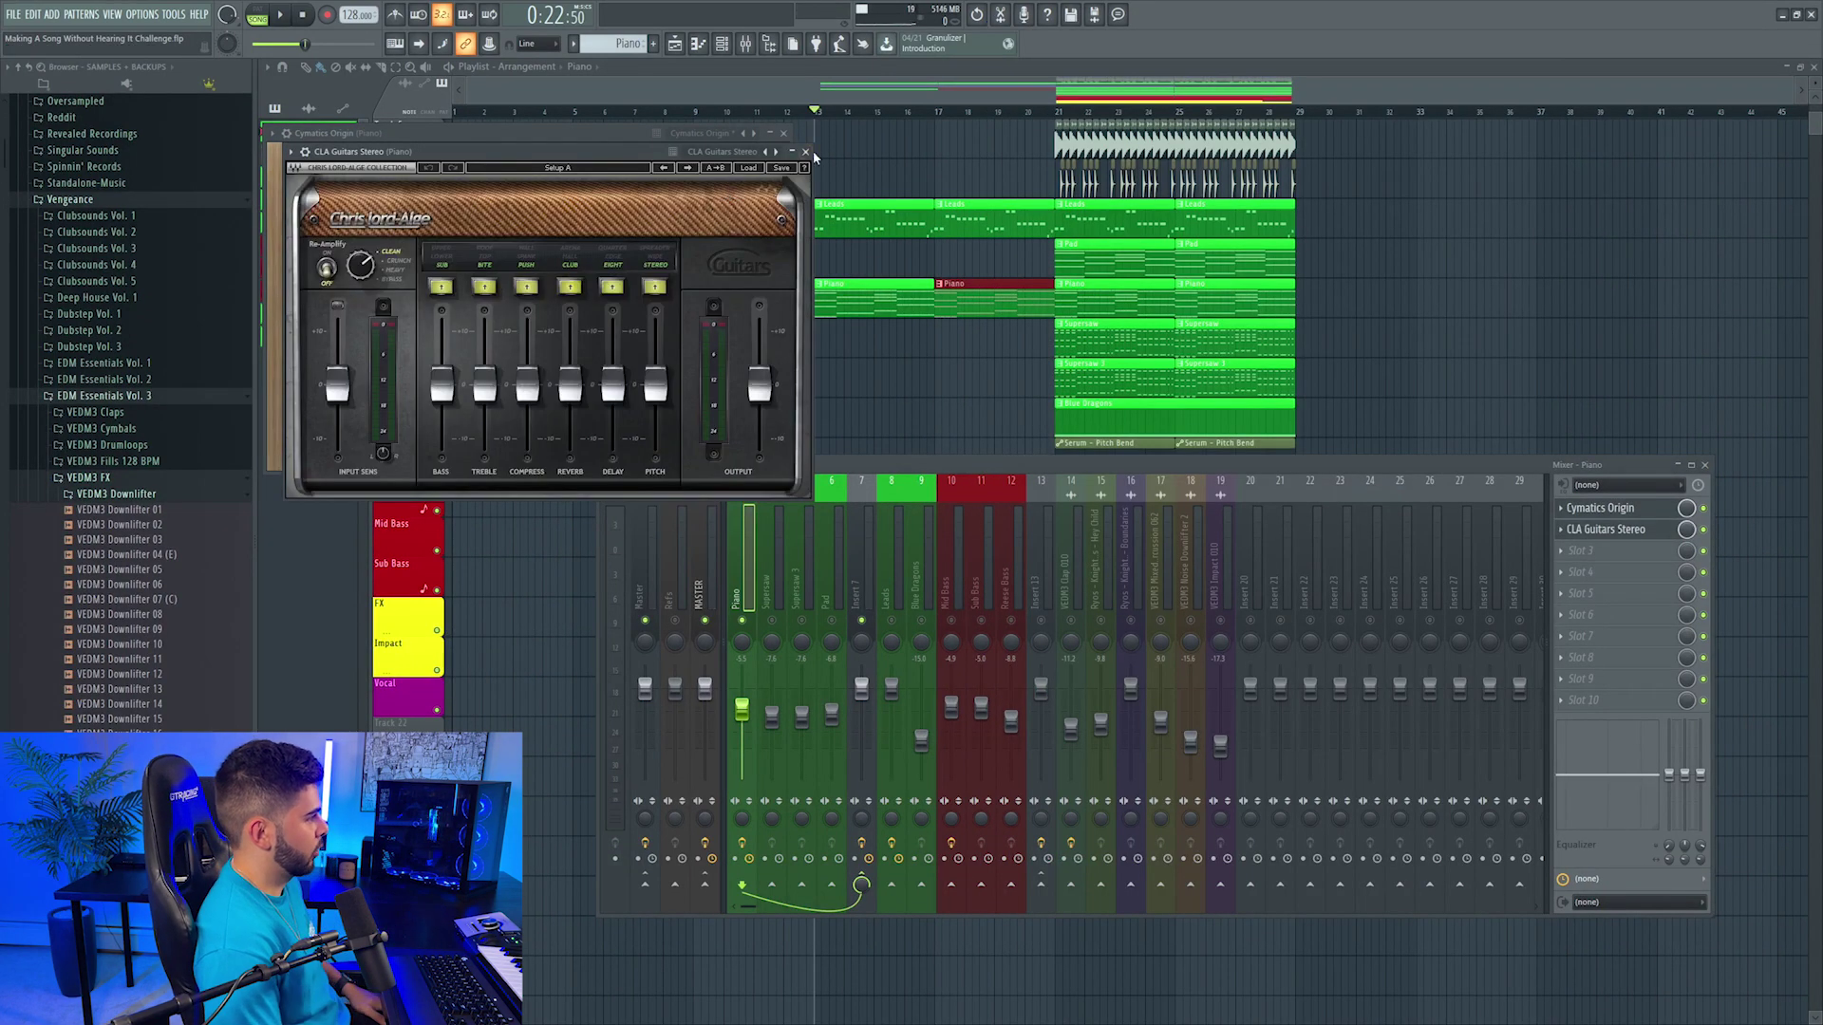
{"action": "left_click", "coordinate": [805, 151]}
{"action": "left_click", "coordinate": [783, 133]}
{"action": "key", "text": "space"}
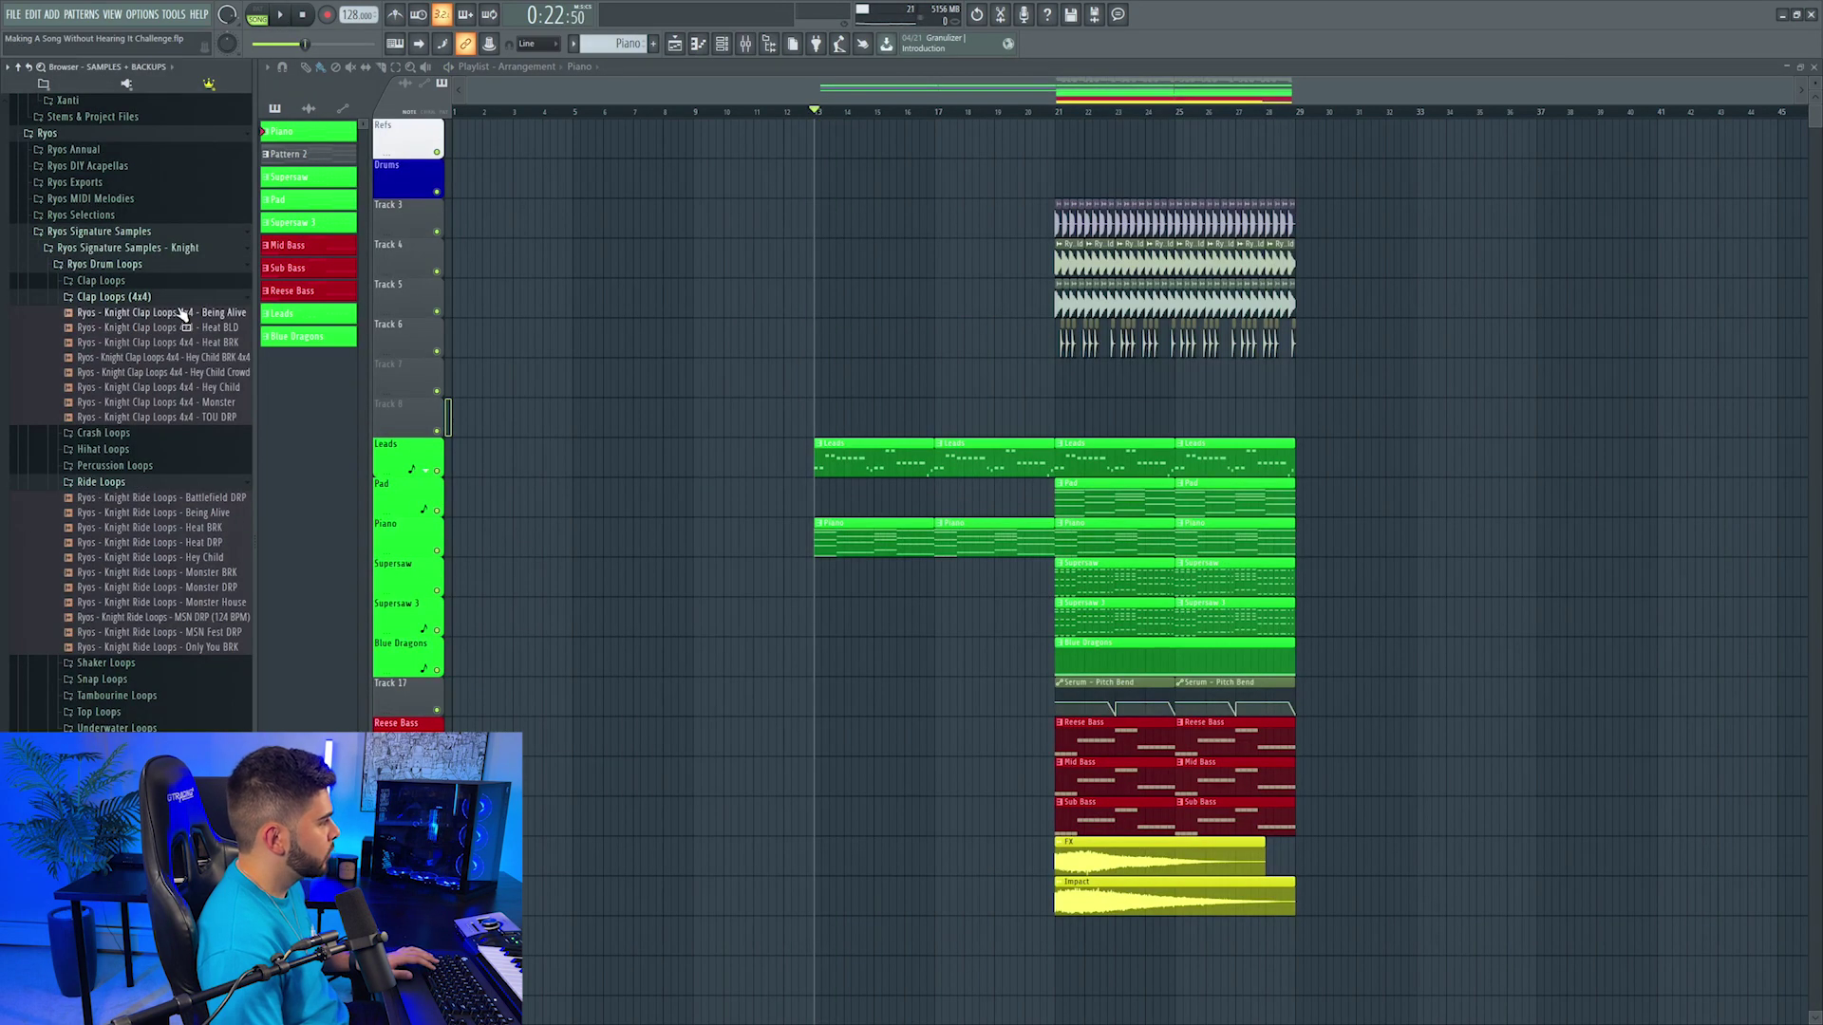
Step: Place the Ryos Knight Clap Loops 4x4 Hey Child Crowd loop on Track 7 from bar 13 to 20 and start a Snare Build pattern
{"action": "left_click_drag", "start_coordinate": [193, 358], "coordinate": [859, 399]}
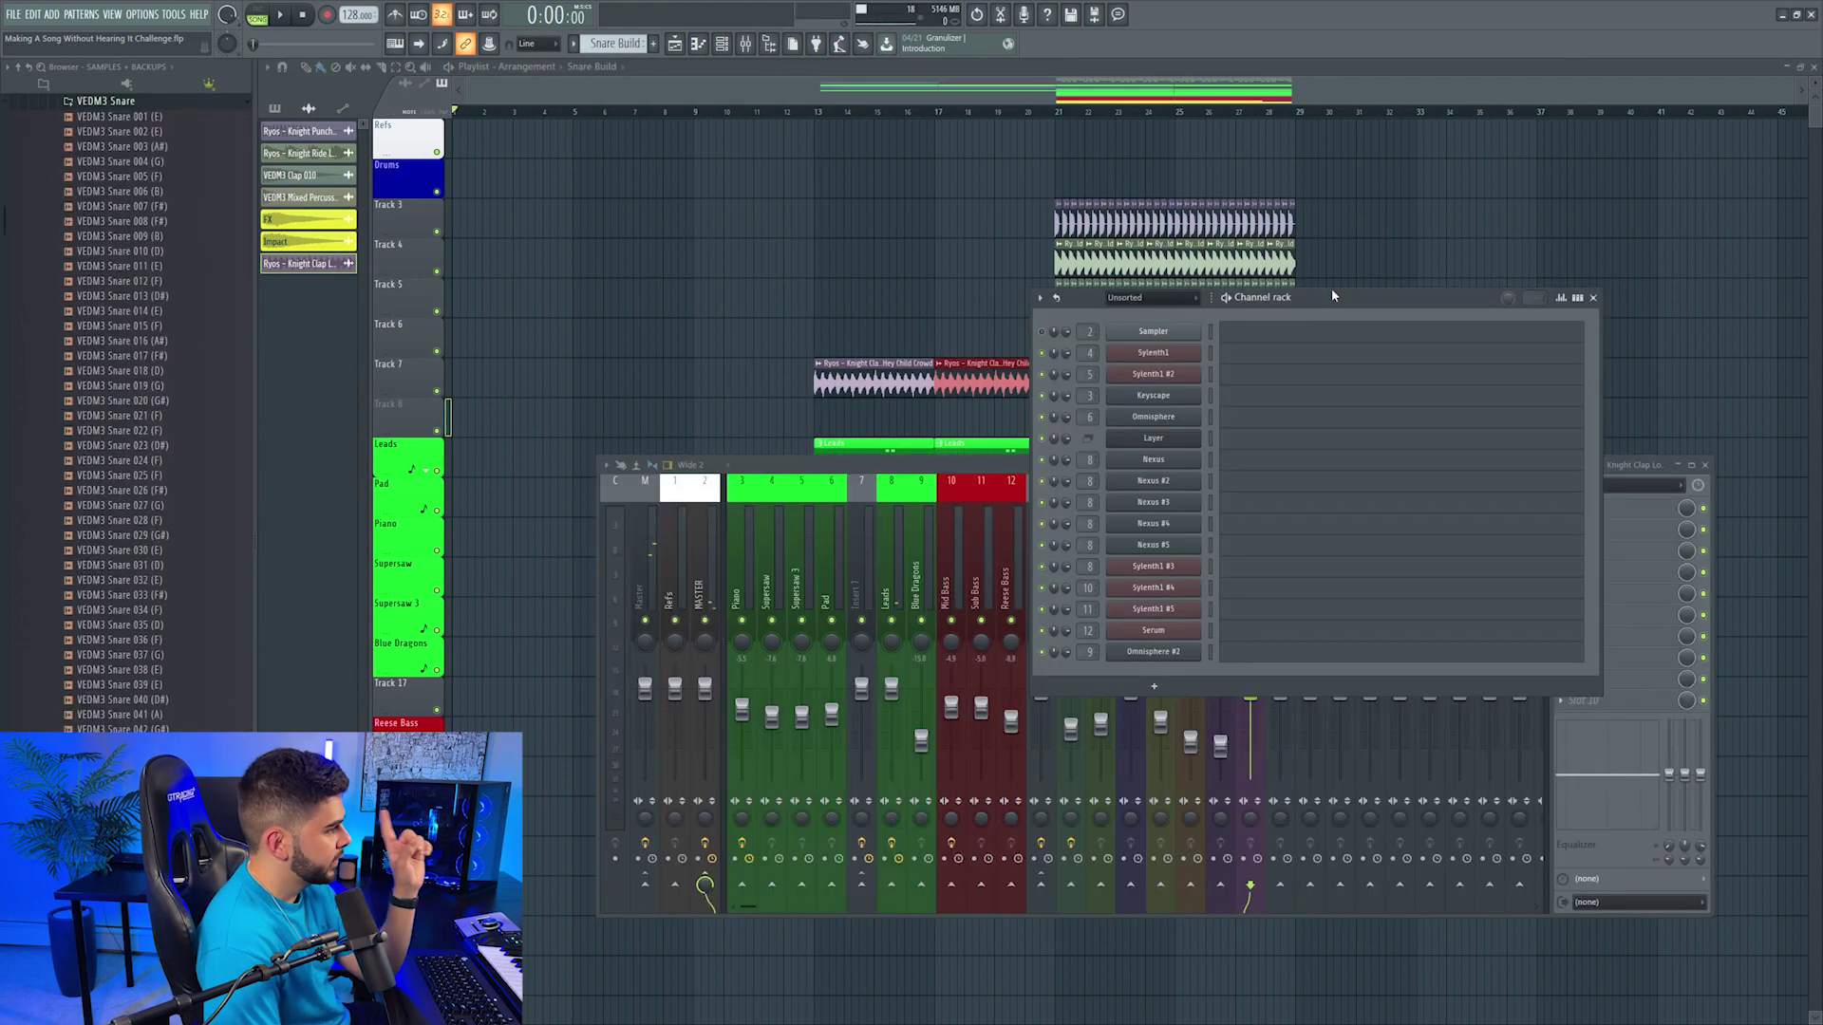
{"action": "left_click_drag", "start_coordinate": [1333, 295], "coordinate": [1377, 216]}
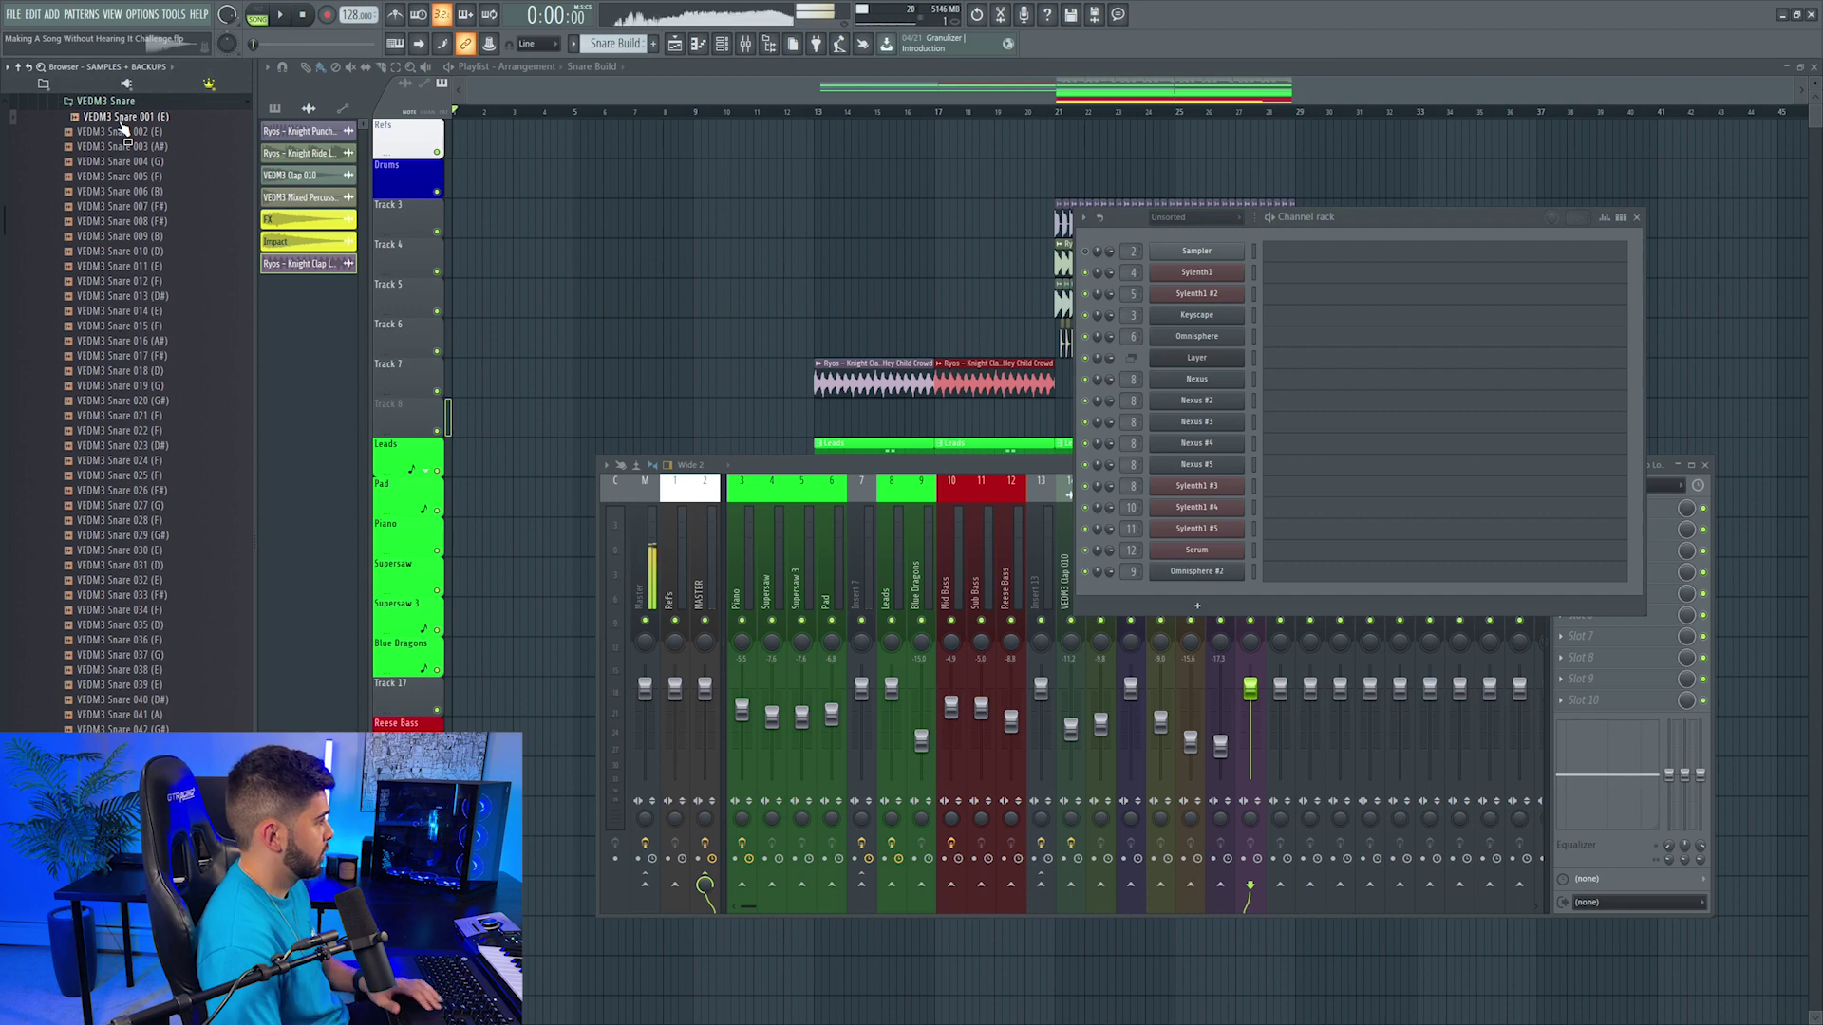
Step: Audition the VEDM3 snares and load VEDM3 Snare 006 (B) into a new channel
{"action": "key", "text": "Down"}
{"action": "key", "text": "Down"}
{"action": "key", "text": "Down"}
{"action": "key", "text": "Down"}
{"action": "key", "text": "Down"}
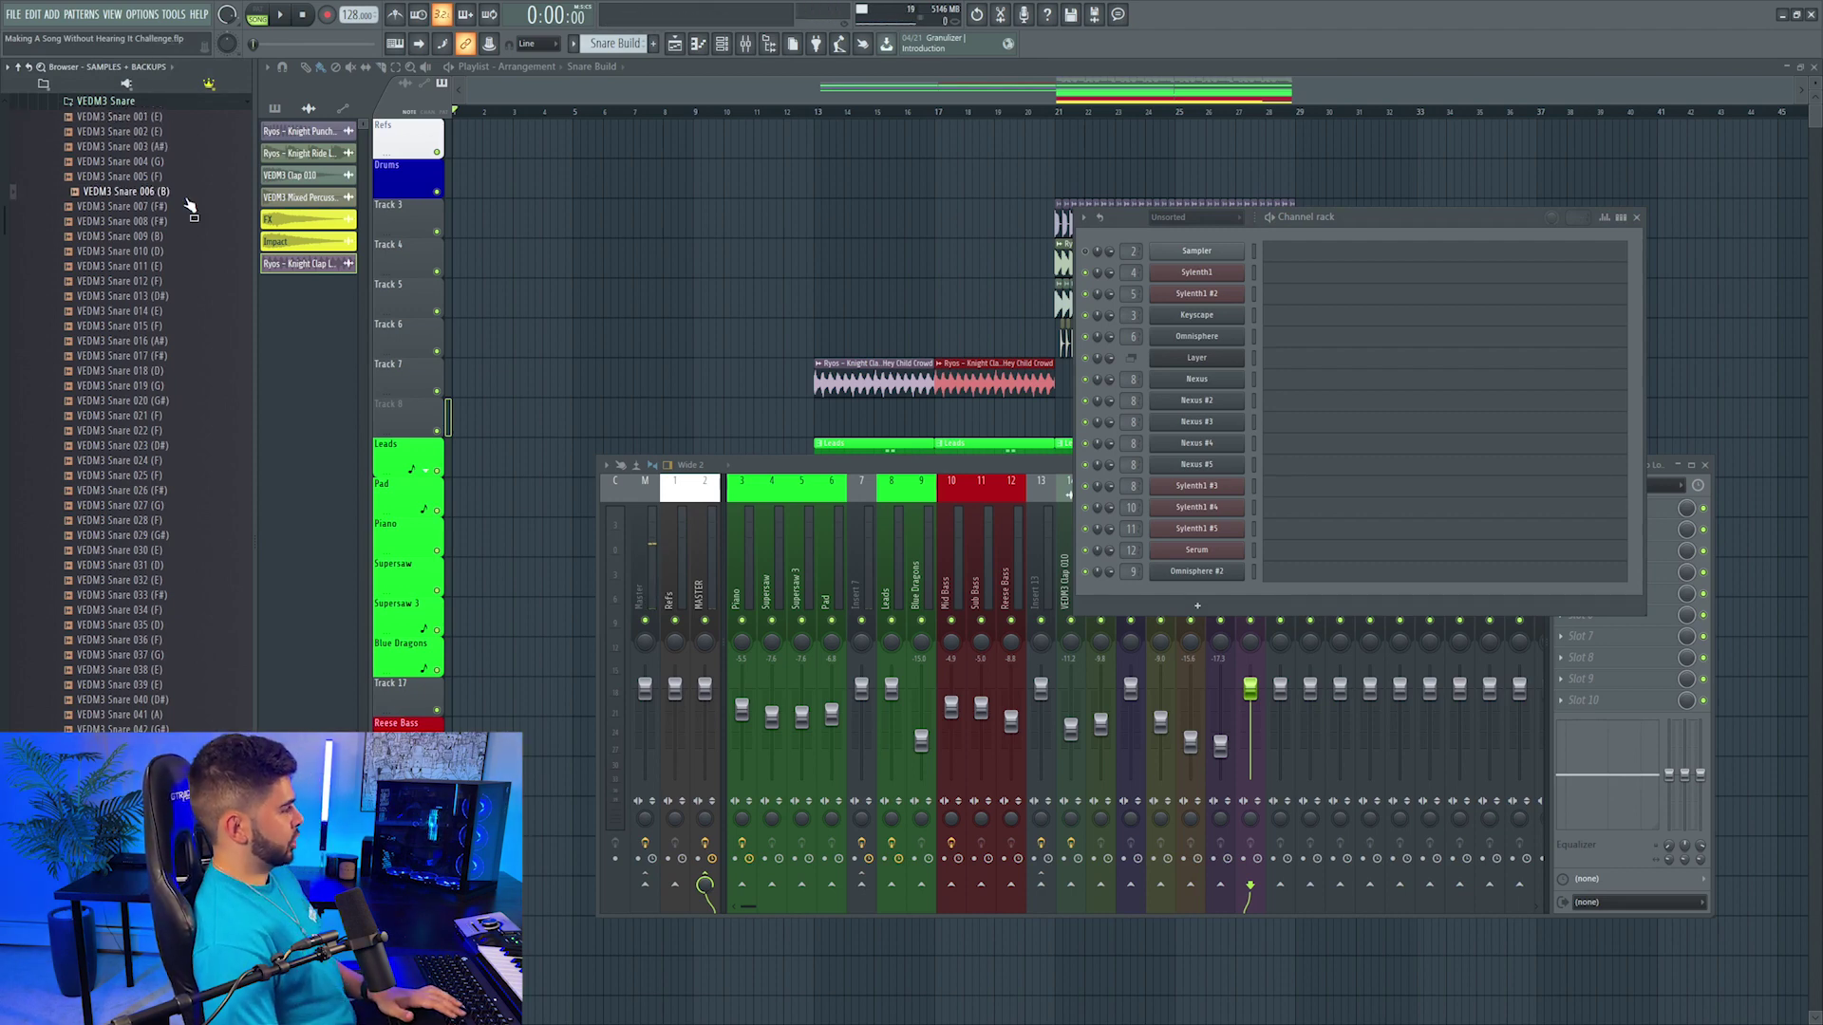
{"action": "left_click_drag", "start_coordinate": [187, 202], "coordinate": [1282, 602]}
Step: Write a seven-bar snare build on C5 for VEDM3 Snare 006 (B), repeating the first bar and using denser hits toward the end
{"action": "key", "text": "F7"}
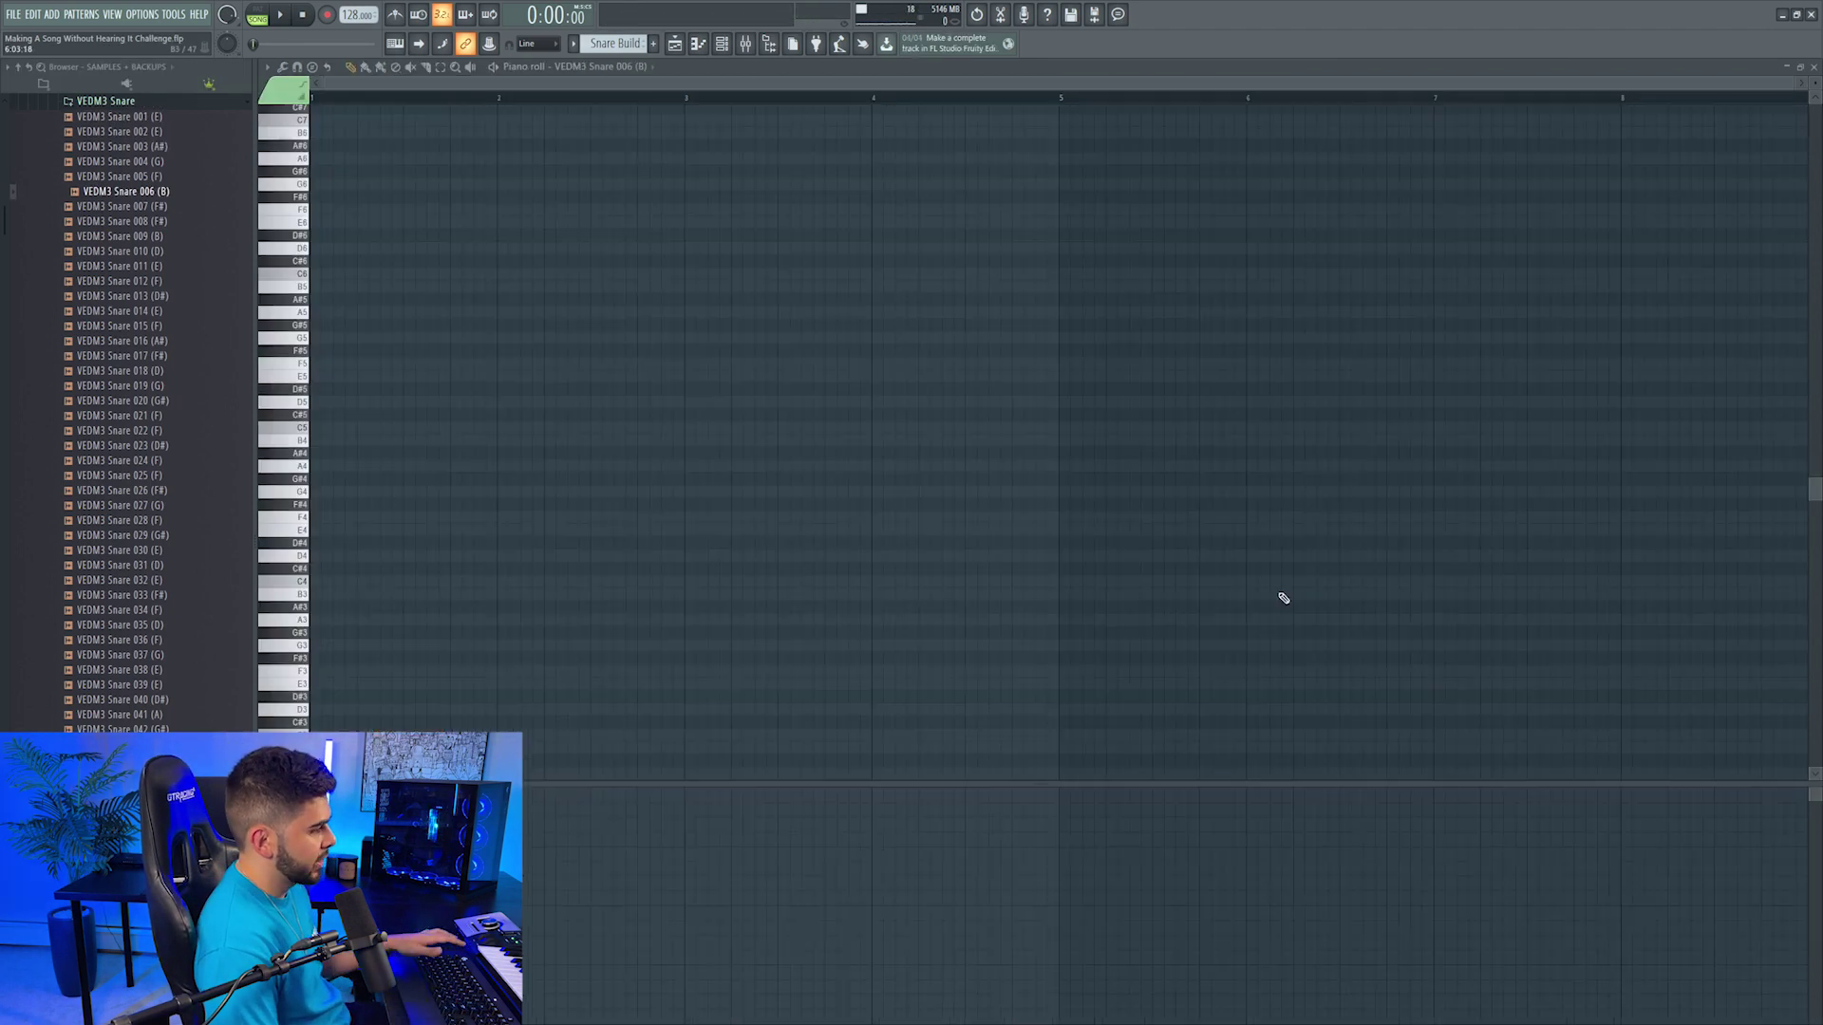
{"action": "left_click", "coordinate": [361, 434]}
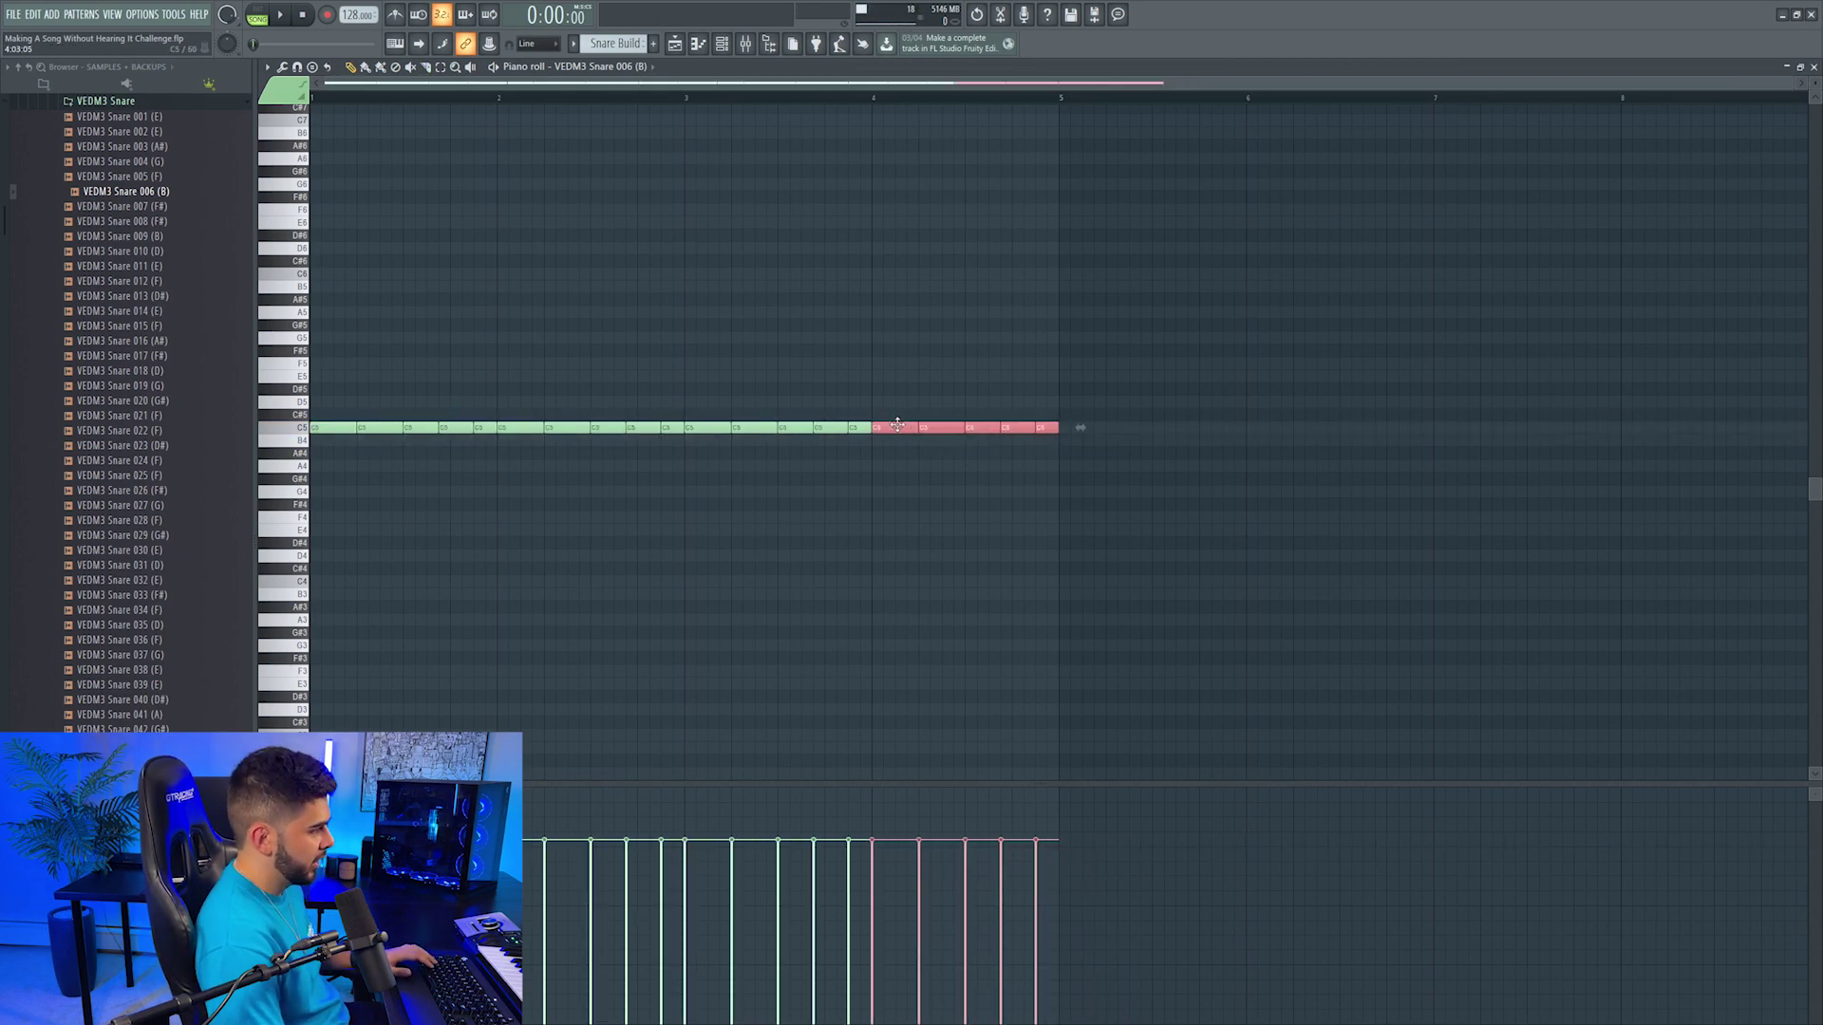
{"action": "left_click", "coordinate": [1151, 452]}
{"action": "right_click", "coordinate": [1151, 452]}
{"action": "key", "text": "b"}
{"action": "mouse_move", "coordinate": [1063, 428]}
{"action": "left_mouse_down"}
{"action": "mouse_move", "coordinate": [1173, 432]}
{"action": "mouse_move", "coordinate": [1081, 429]}
{"action": "left_mouse_up"}
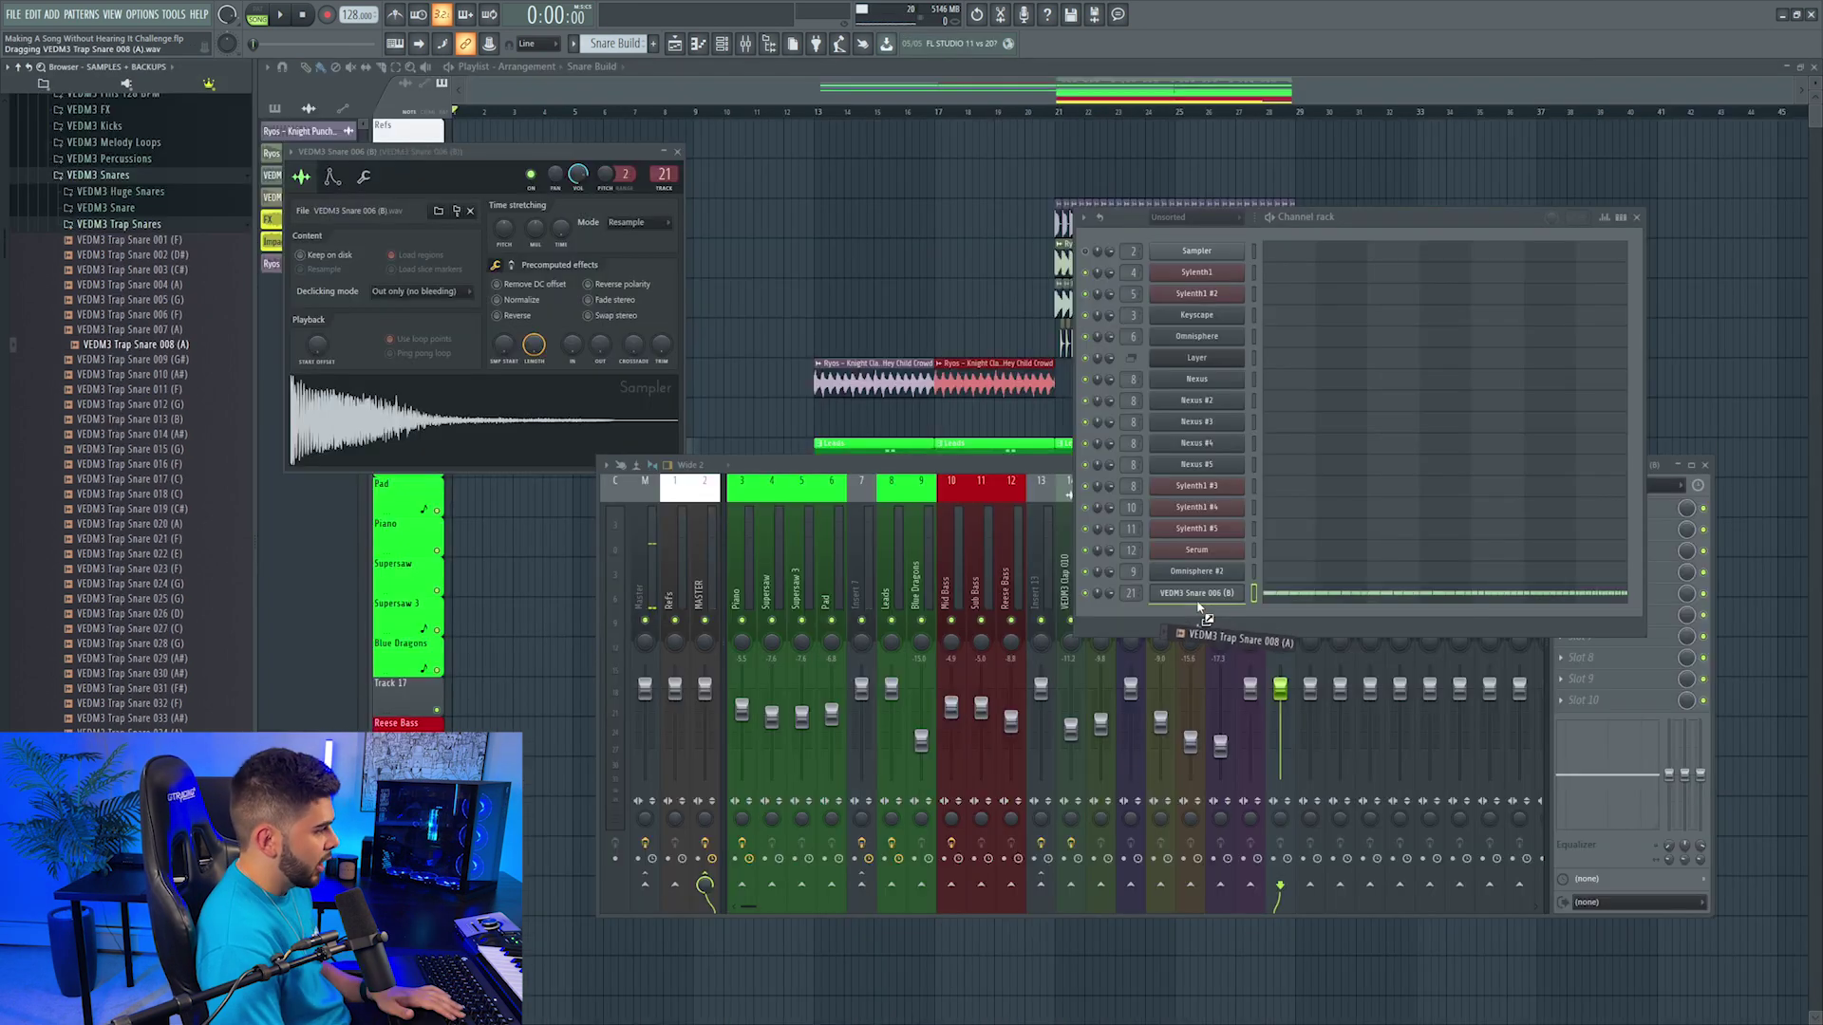
Step: Load VEDM3 Trap Snare 008 (A) into a new channel, write its notes on C5 and play the layered snares
{"action": "right_click", "coordinate": [1202, 601]}
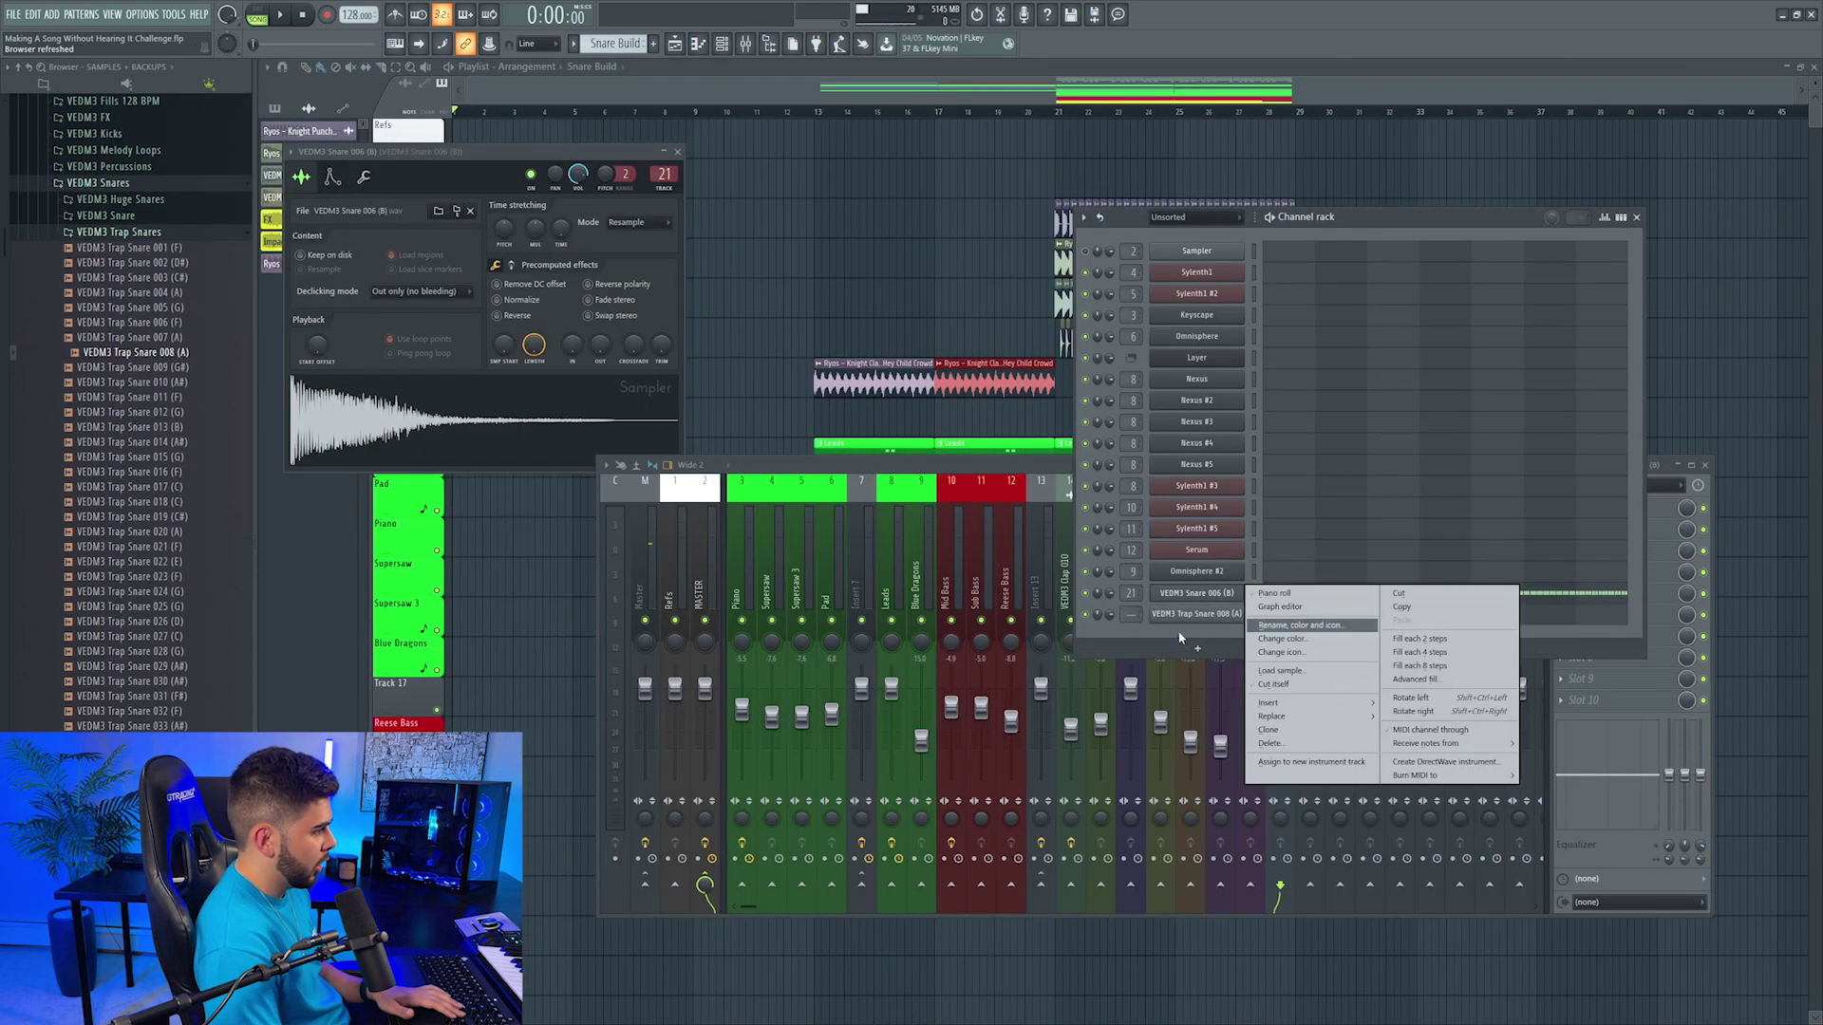
{"action": "left_click", "coordinate": [1425, 608]}
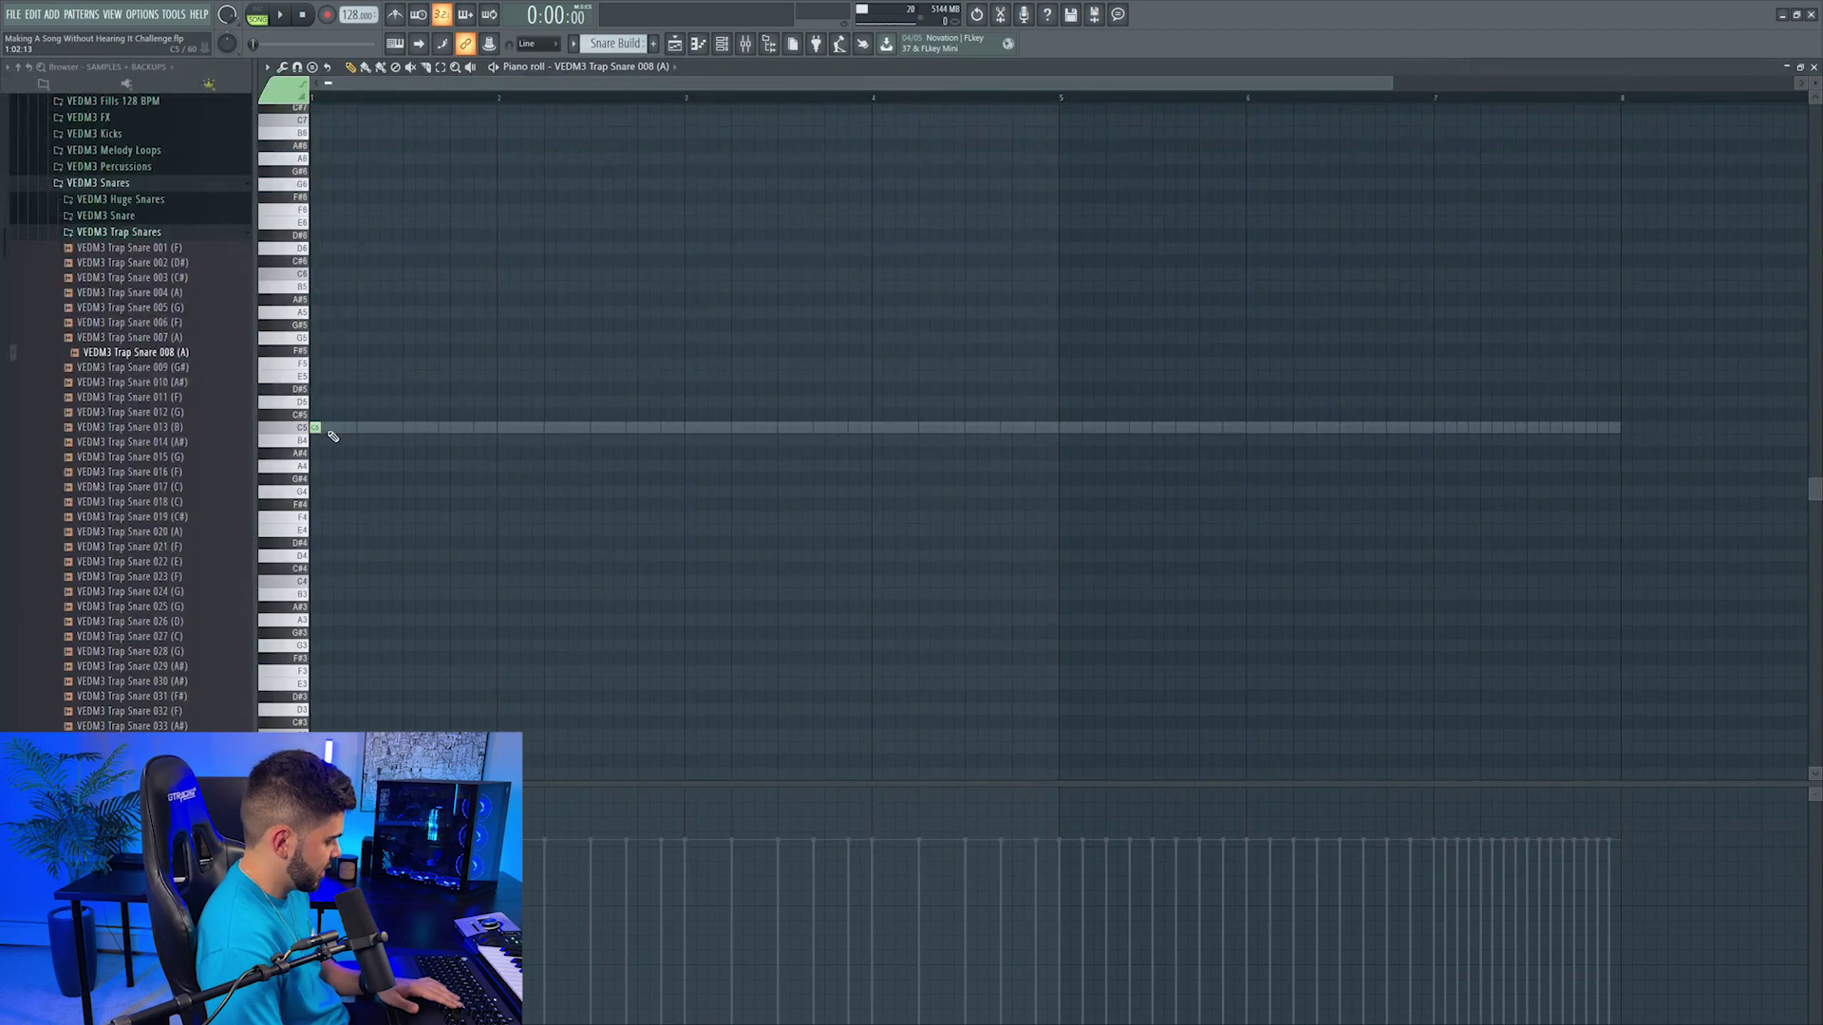
{"action": "key", "text": "space"}
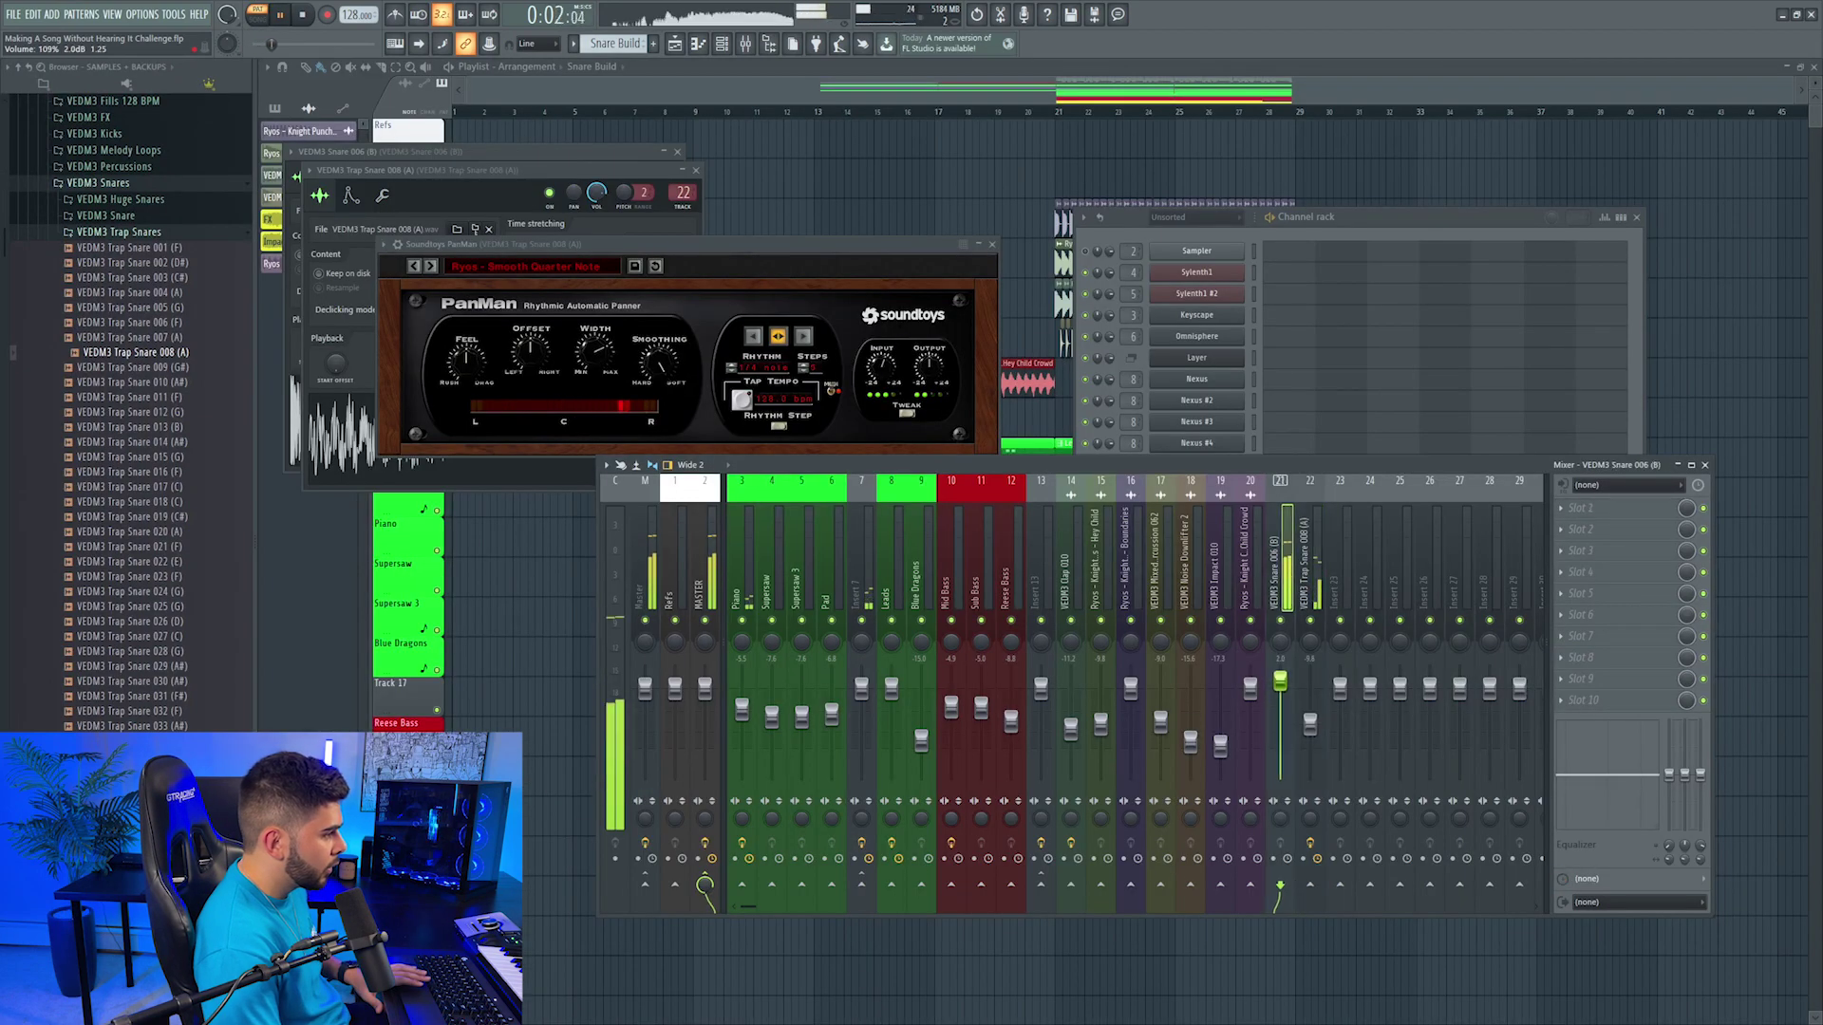
Step: Raise the trap snare's level, add CamelCrusher with the British Clean patch to the VEDM3 Snare 006 track and play from bar 13
{"action": "left_click_drag", "start_coordinate": [1310, 725], "coordinate": [1293, 712]}
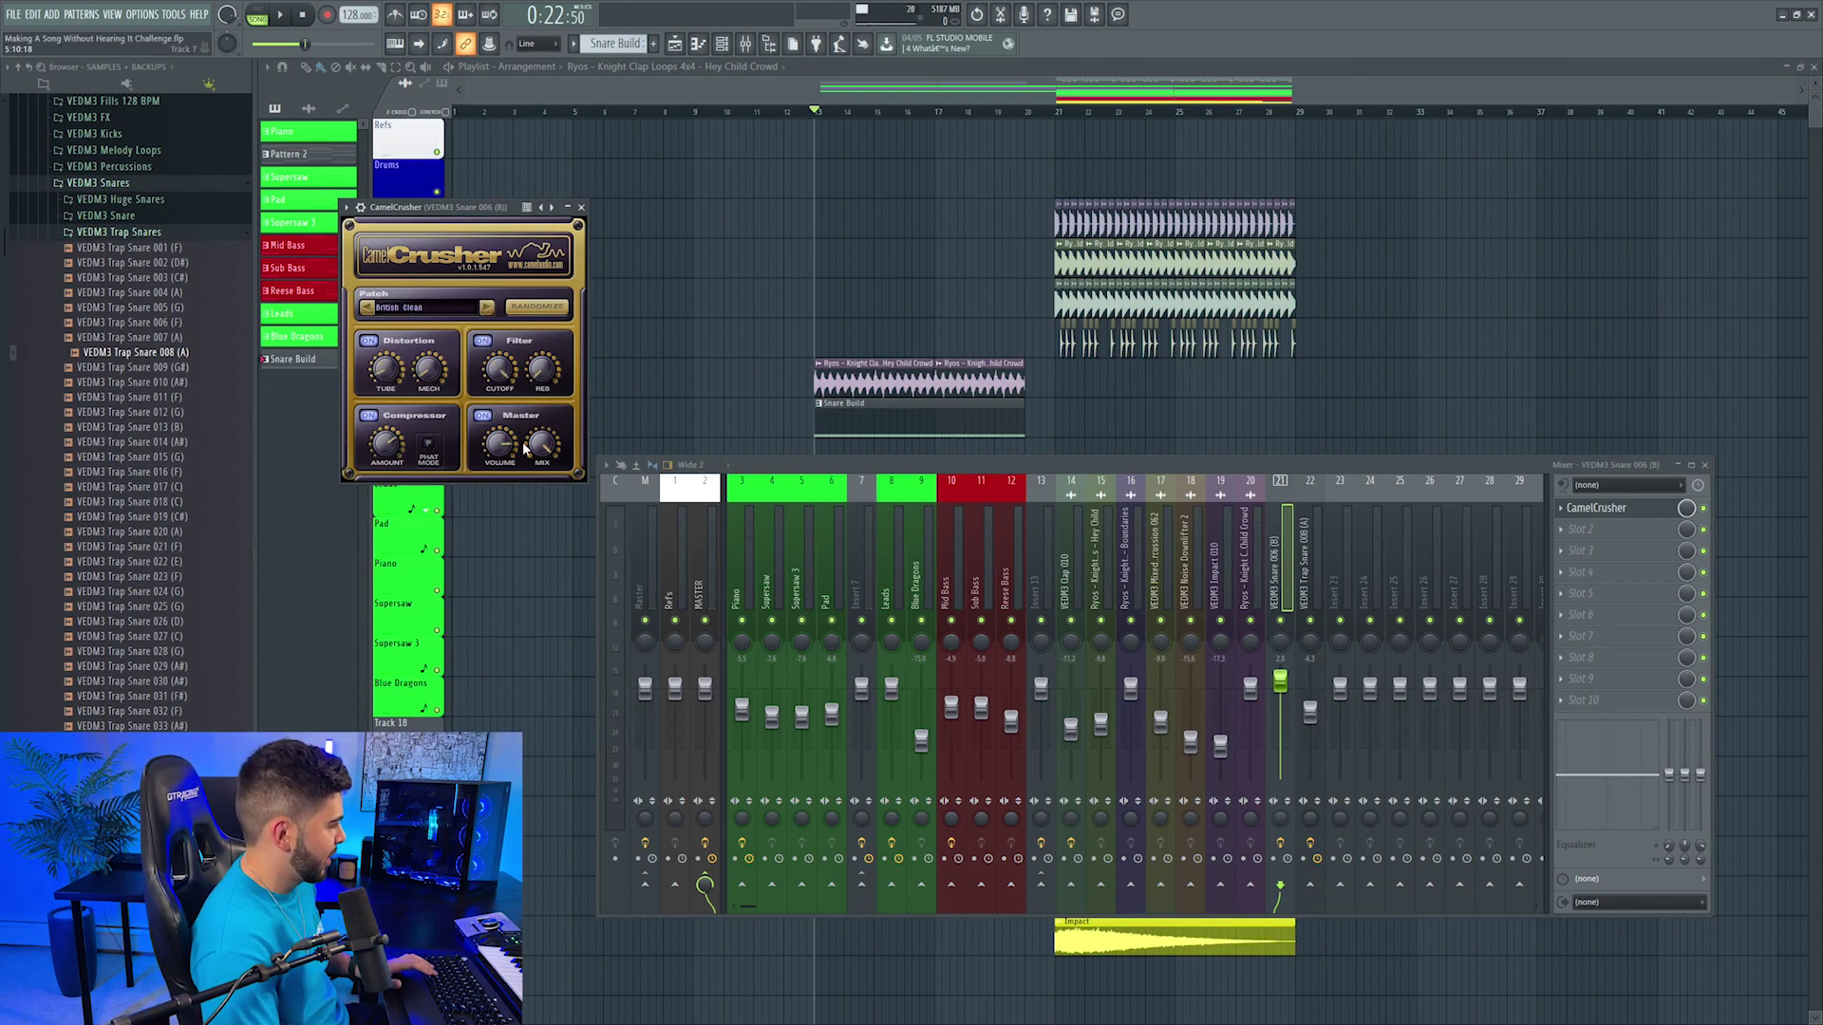
{"action": "key", "text": "space"}
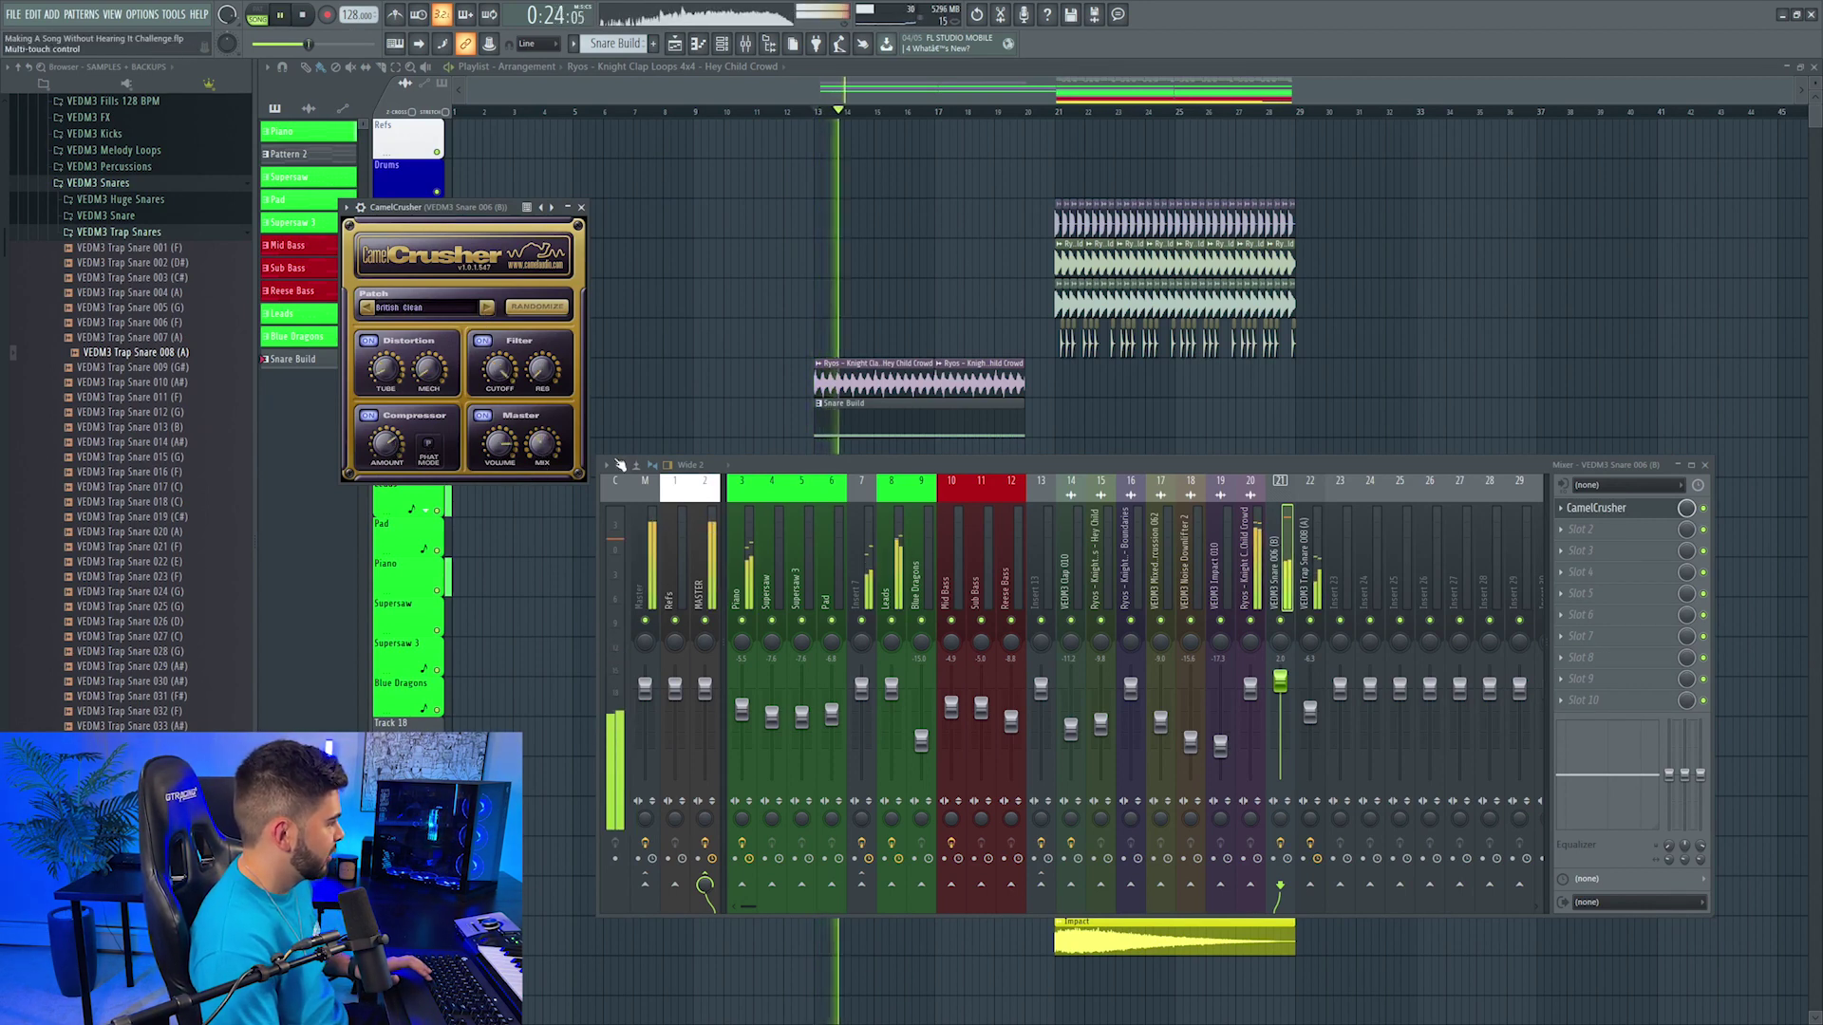
Step: Stop playback, close the CamelCrusher window and replay the layered snare build from bar 13
{"action": "key", "text": "space"}
{"action": "left_click", "coordinate": [581, 207]}
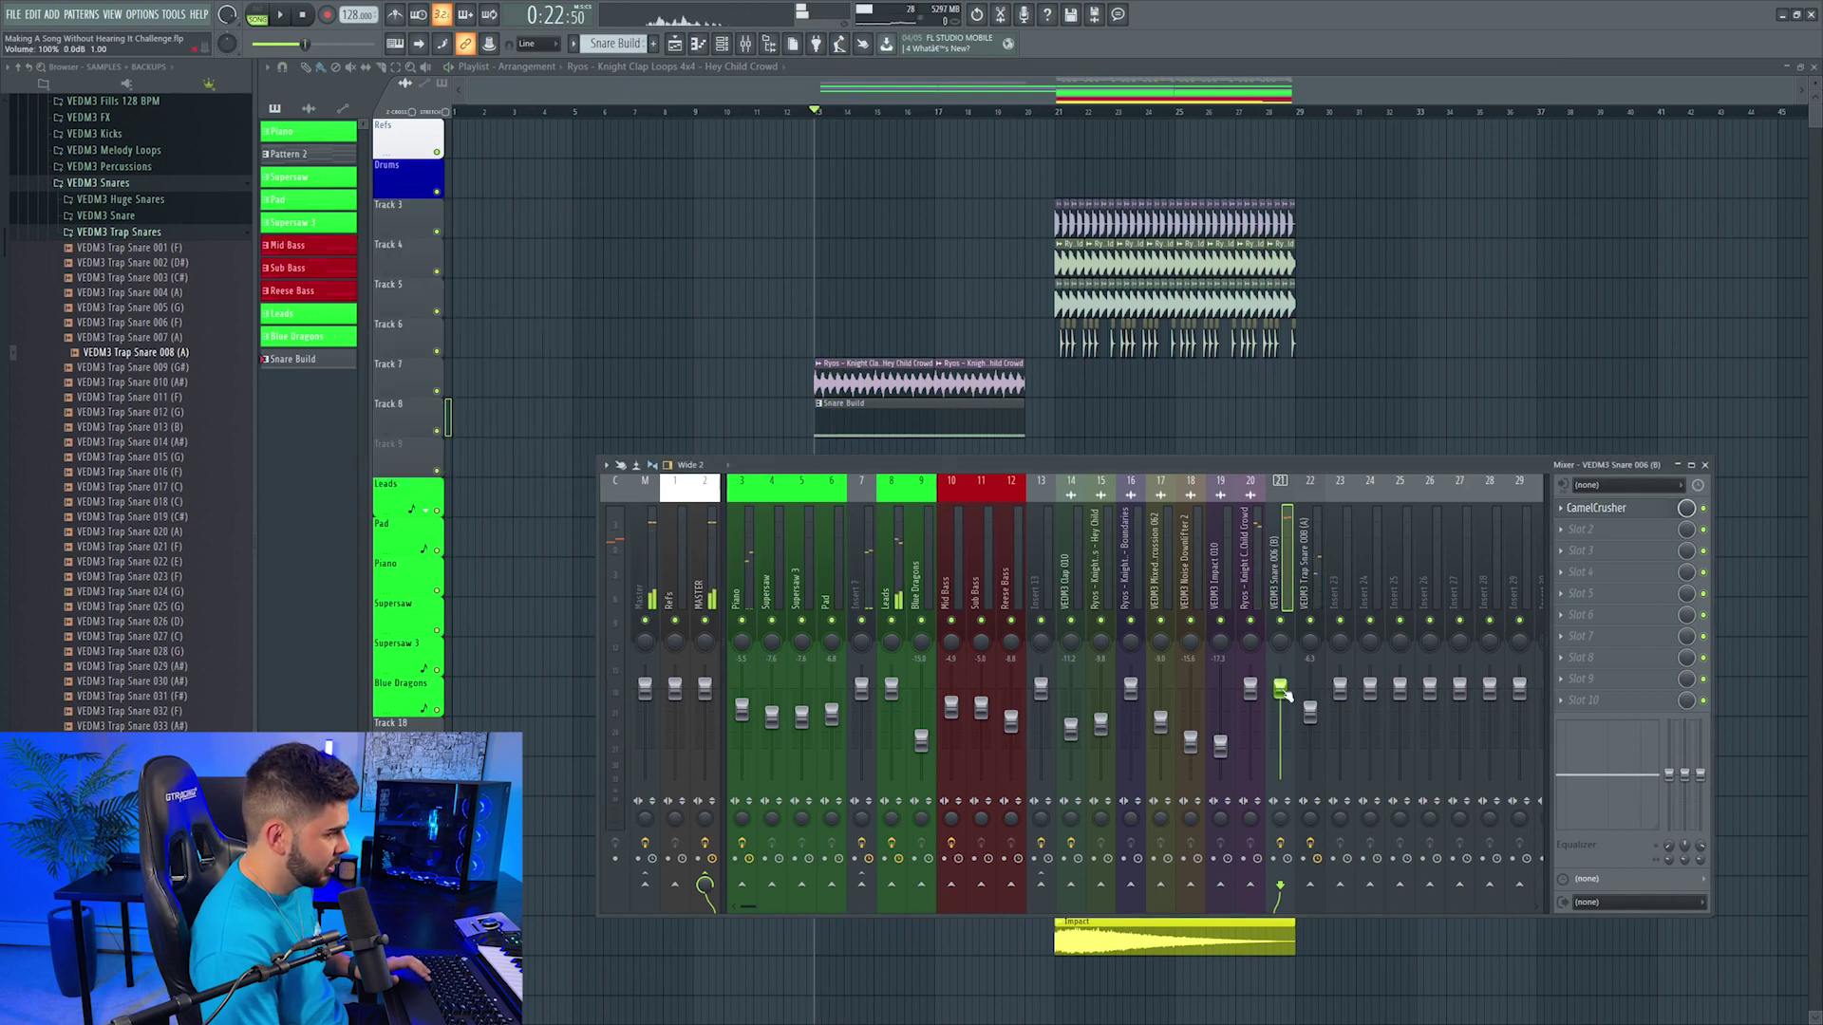
{"action": "key", "text": "space"}
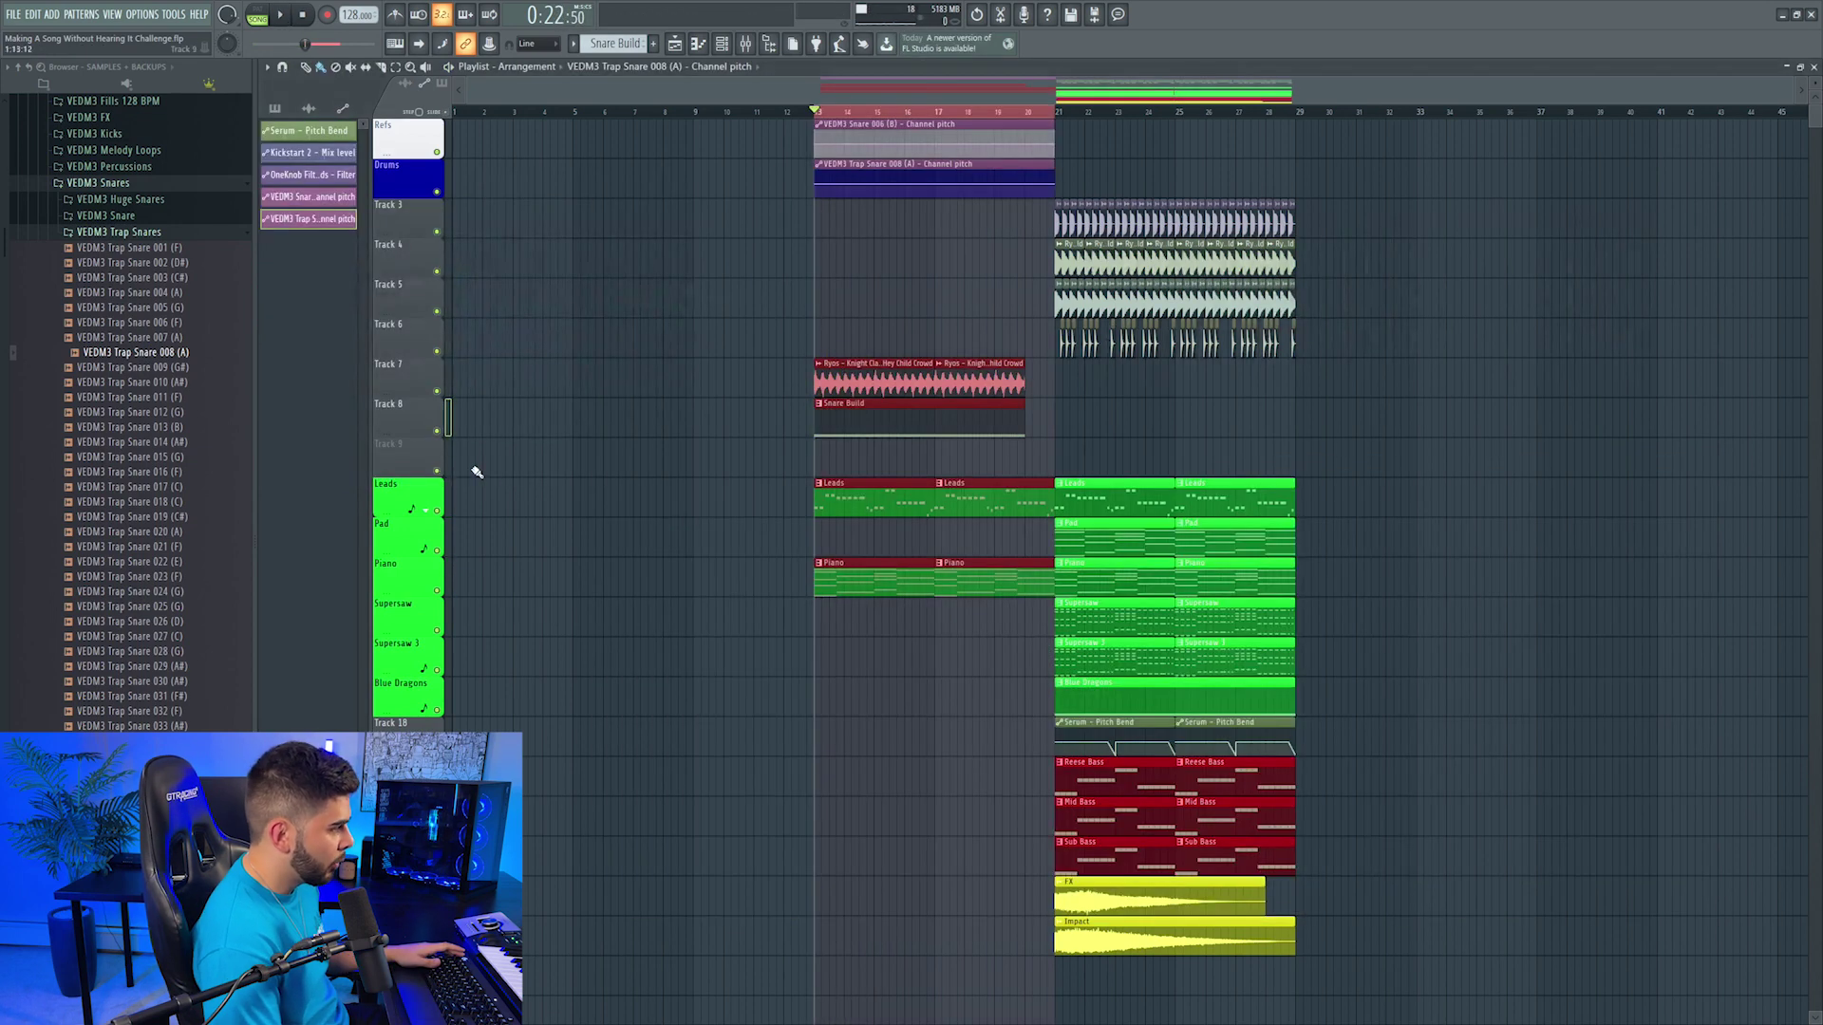
Step: Insert a track above Leads, move both snare channel-pitch automation clips beneath Snare Build and edit their automation points
{"action": "right_click", "coordinate": [420, 439]}
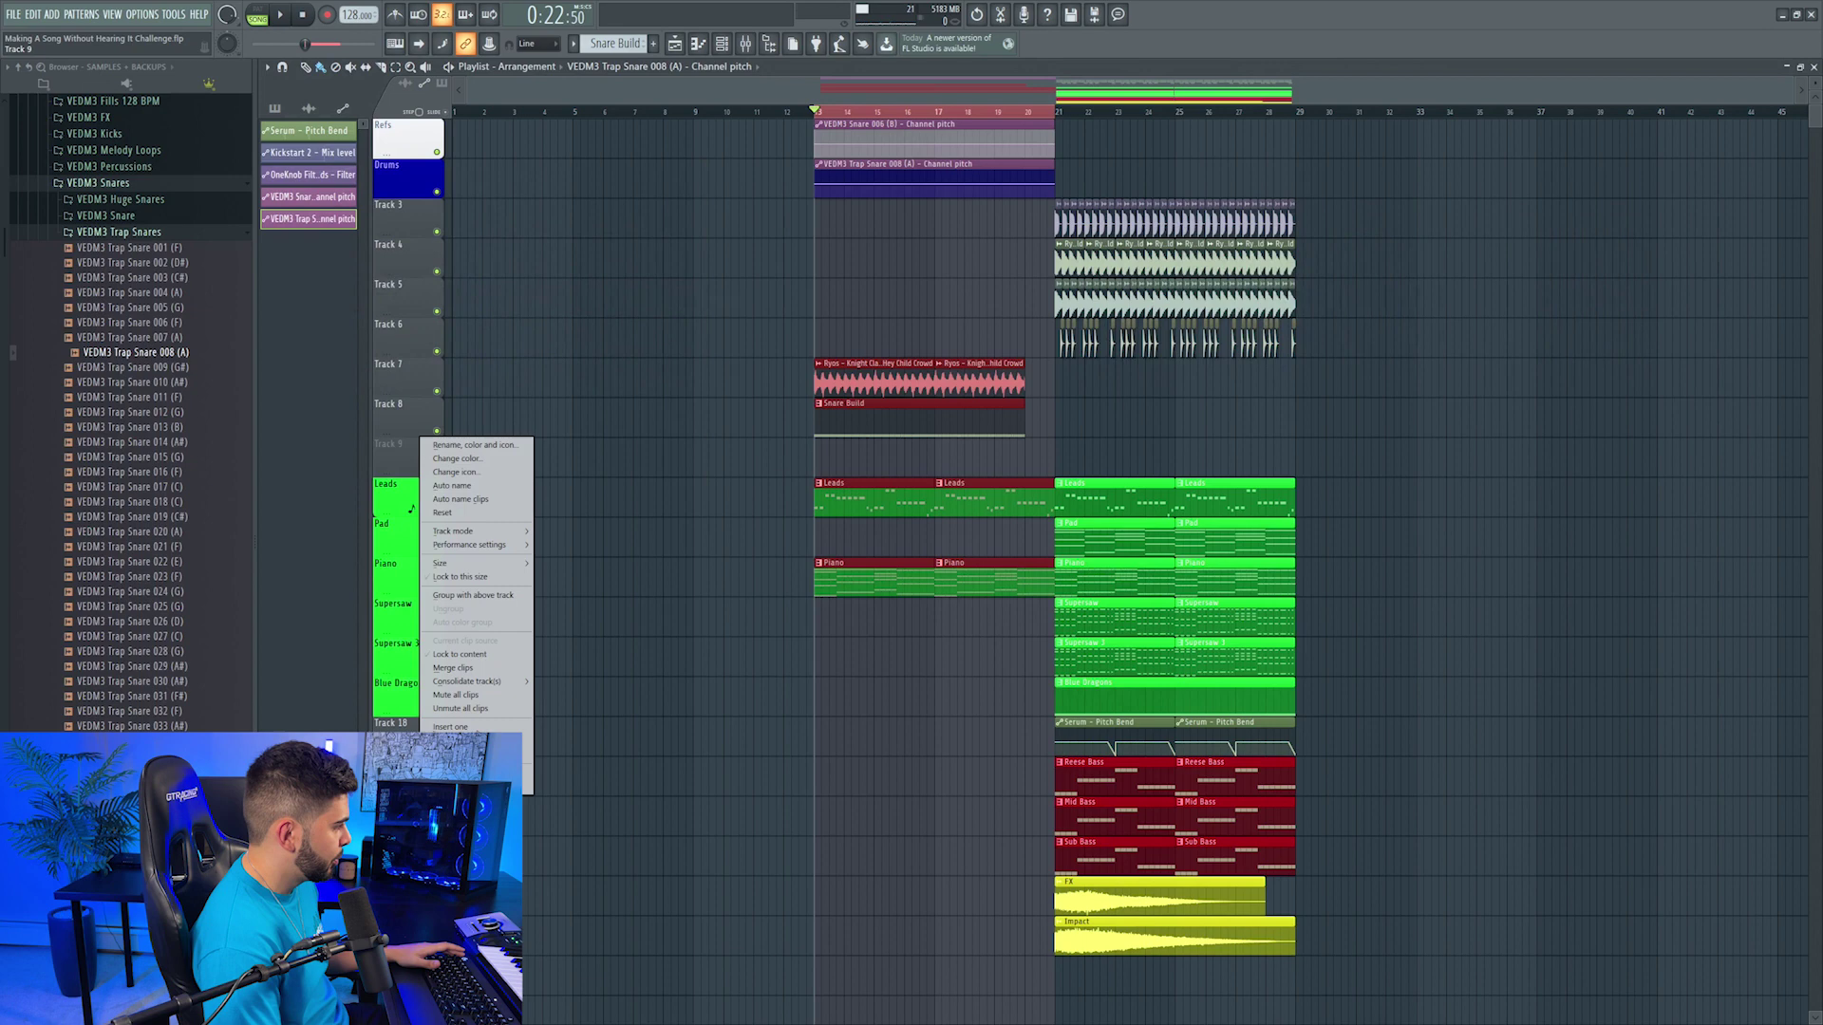
{"action": "left_click", "coordinate": [481, 727]}
{"action": "left_click_drag", "start_coordinate": [793, 150], "coordinate": [794, 469]}
{"action": "right_click", "coordinate": [1054, 468]}
{"action": "left_click", "coordinate": [1125, 694]}
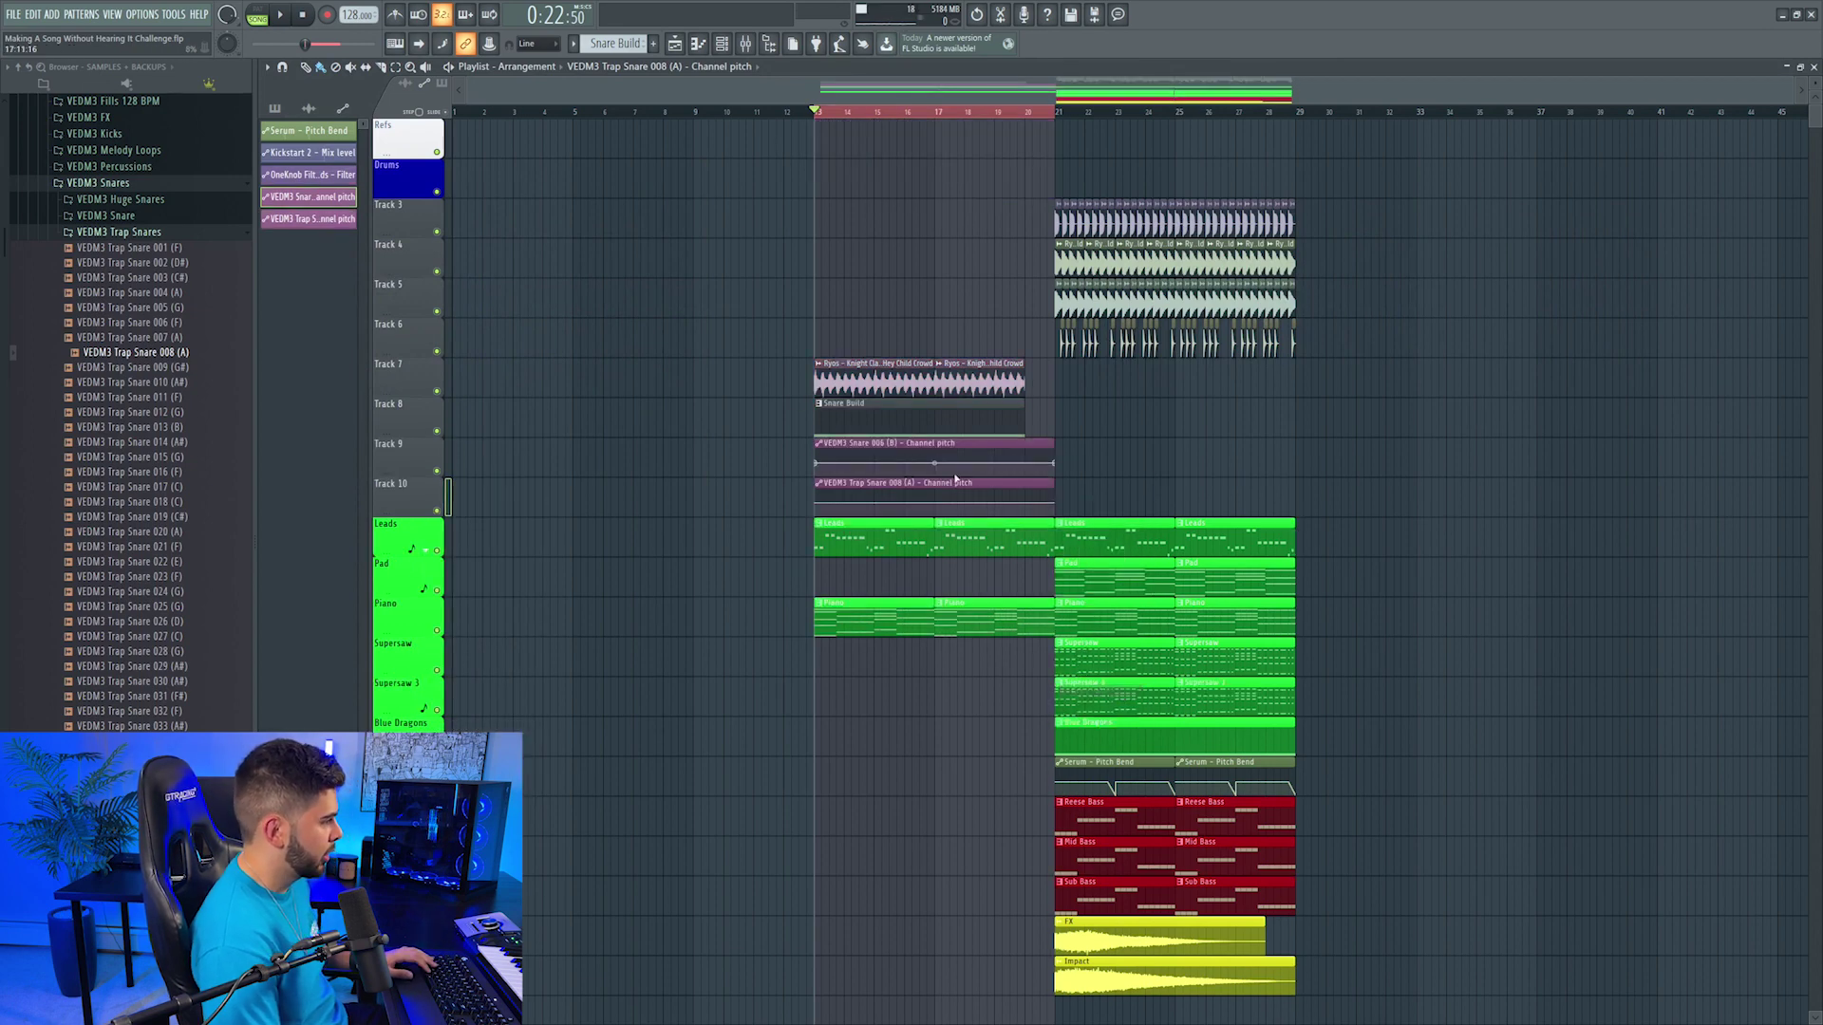
{"action": "right_click", "coordinate": [938, 454]}
{"action": "left_click", "coordinate": [1010, 693]}
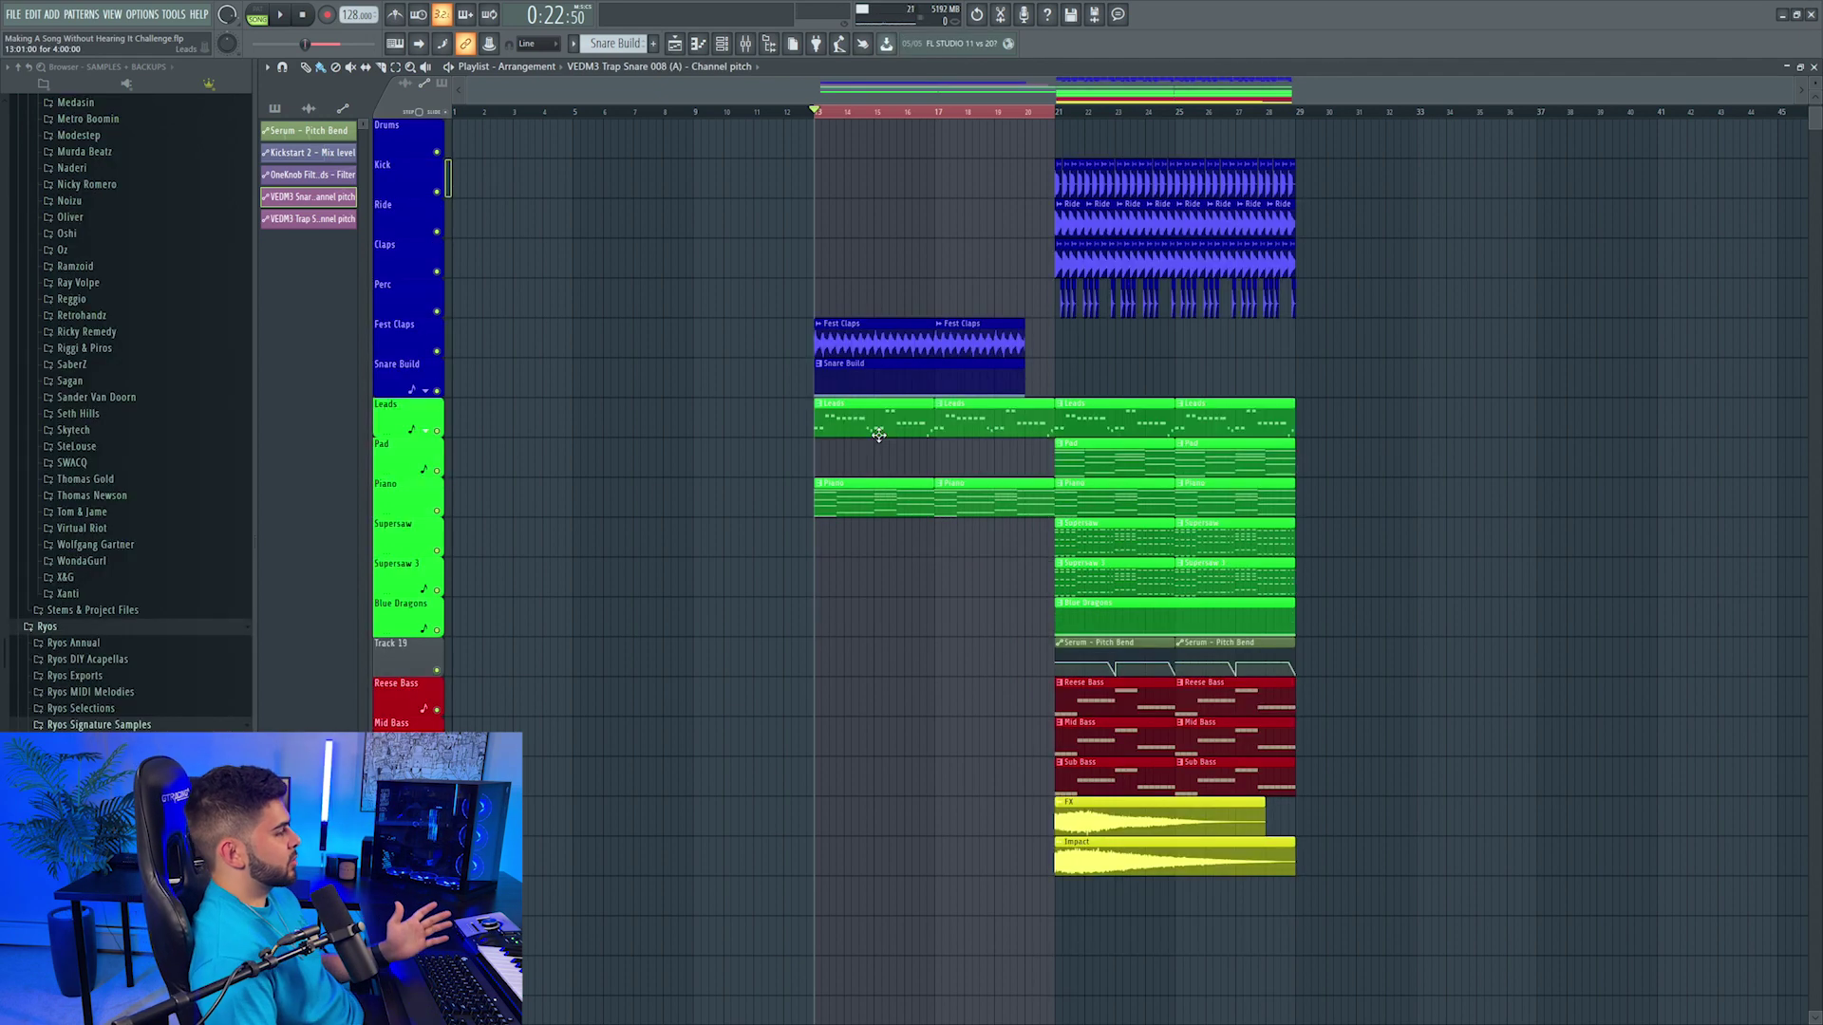
Step: Place VEDM3 Tonal Riser 20 (B) at bar 13 on an empty track, route it to mixer track 23 and play it
{"action": "scroll", "coordinate": [67, 486], "scroll_direction": "up", "scroll_amount": 15}
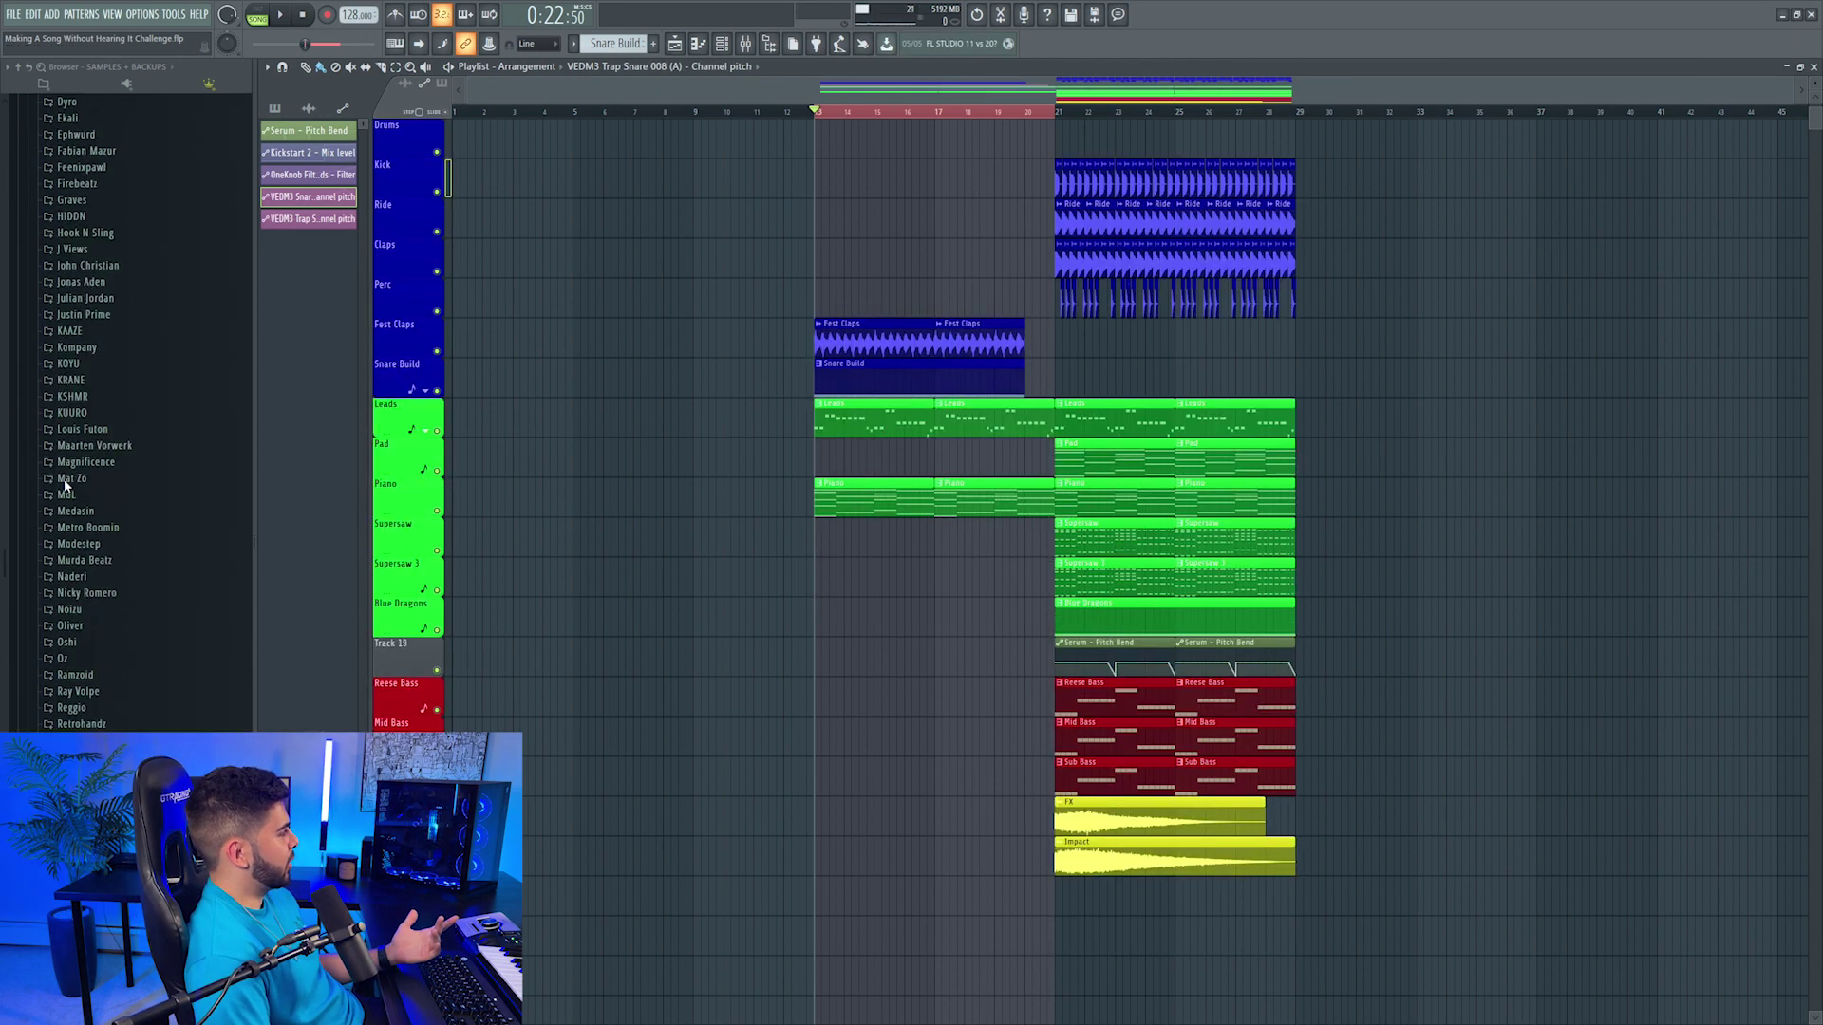
{"action": "scroll", "coordinate": [67, 487], "scroll_direction": "up", "scroll_amount": 2}
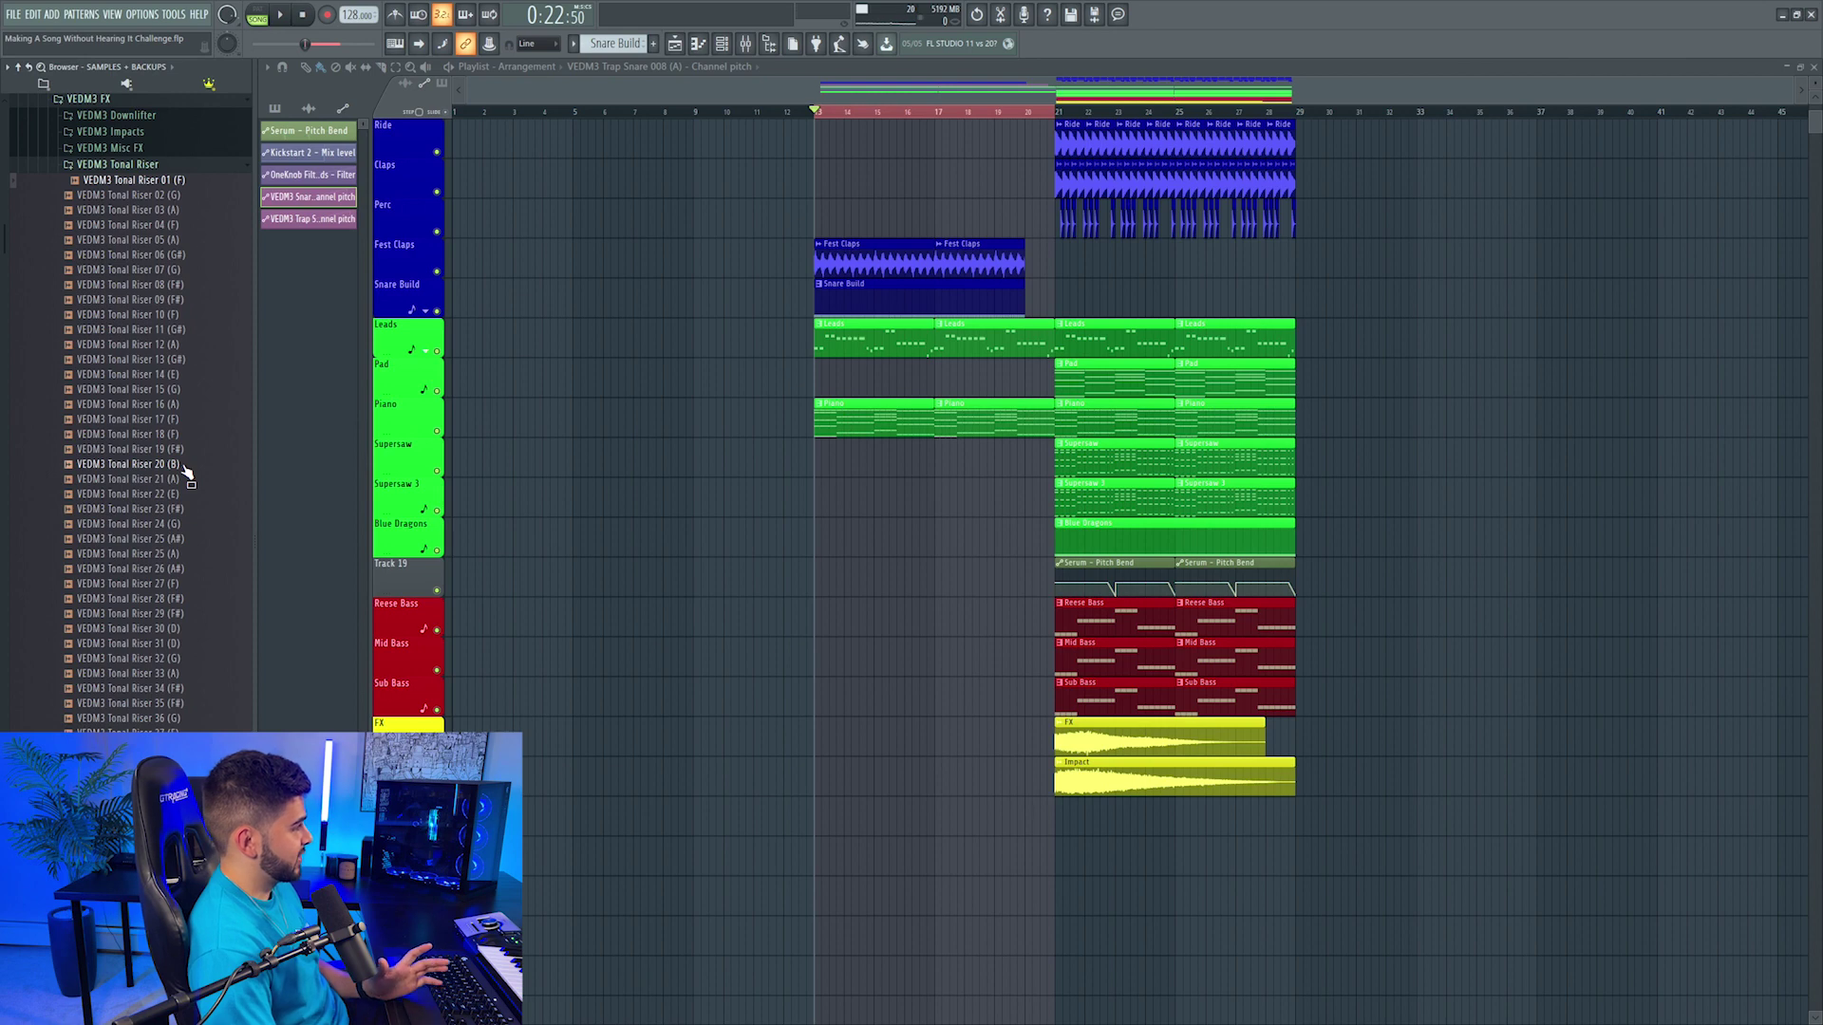
{"action": "left_click_drag", "start_coordinate": [186, 473], "coordinate": [861, 903]}
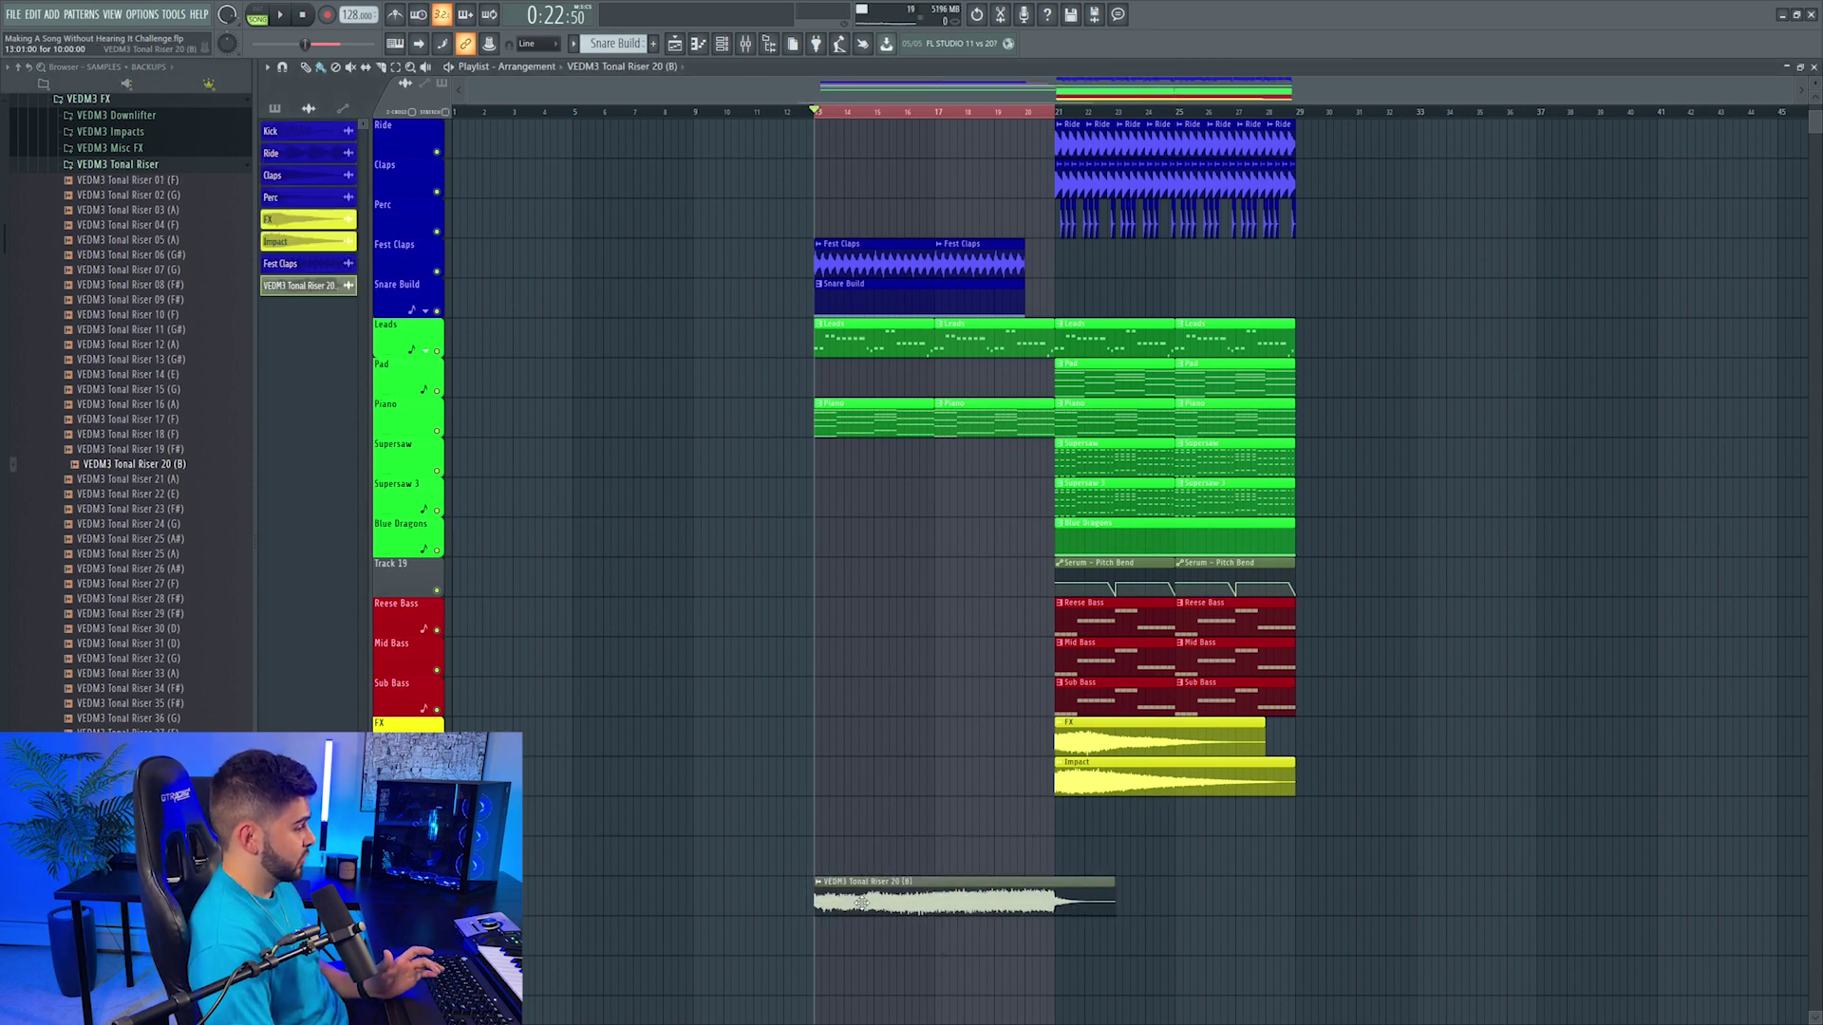
{"action": "double_click", "coordinate": [861, 903]}
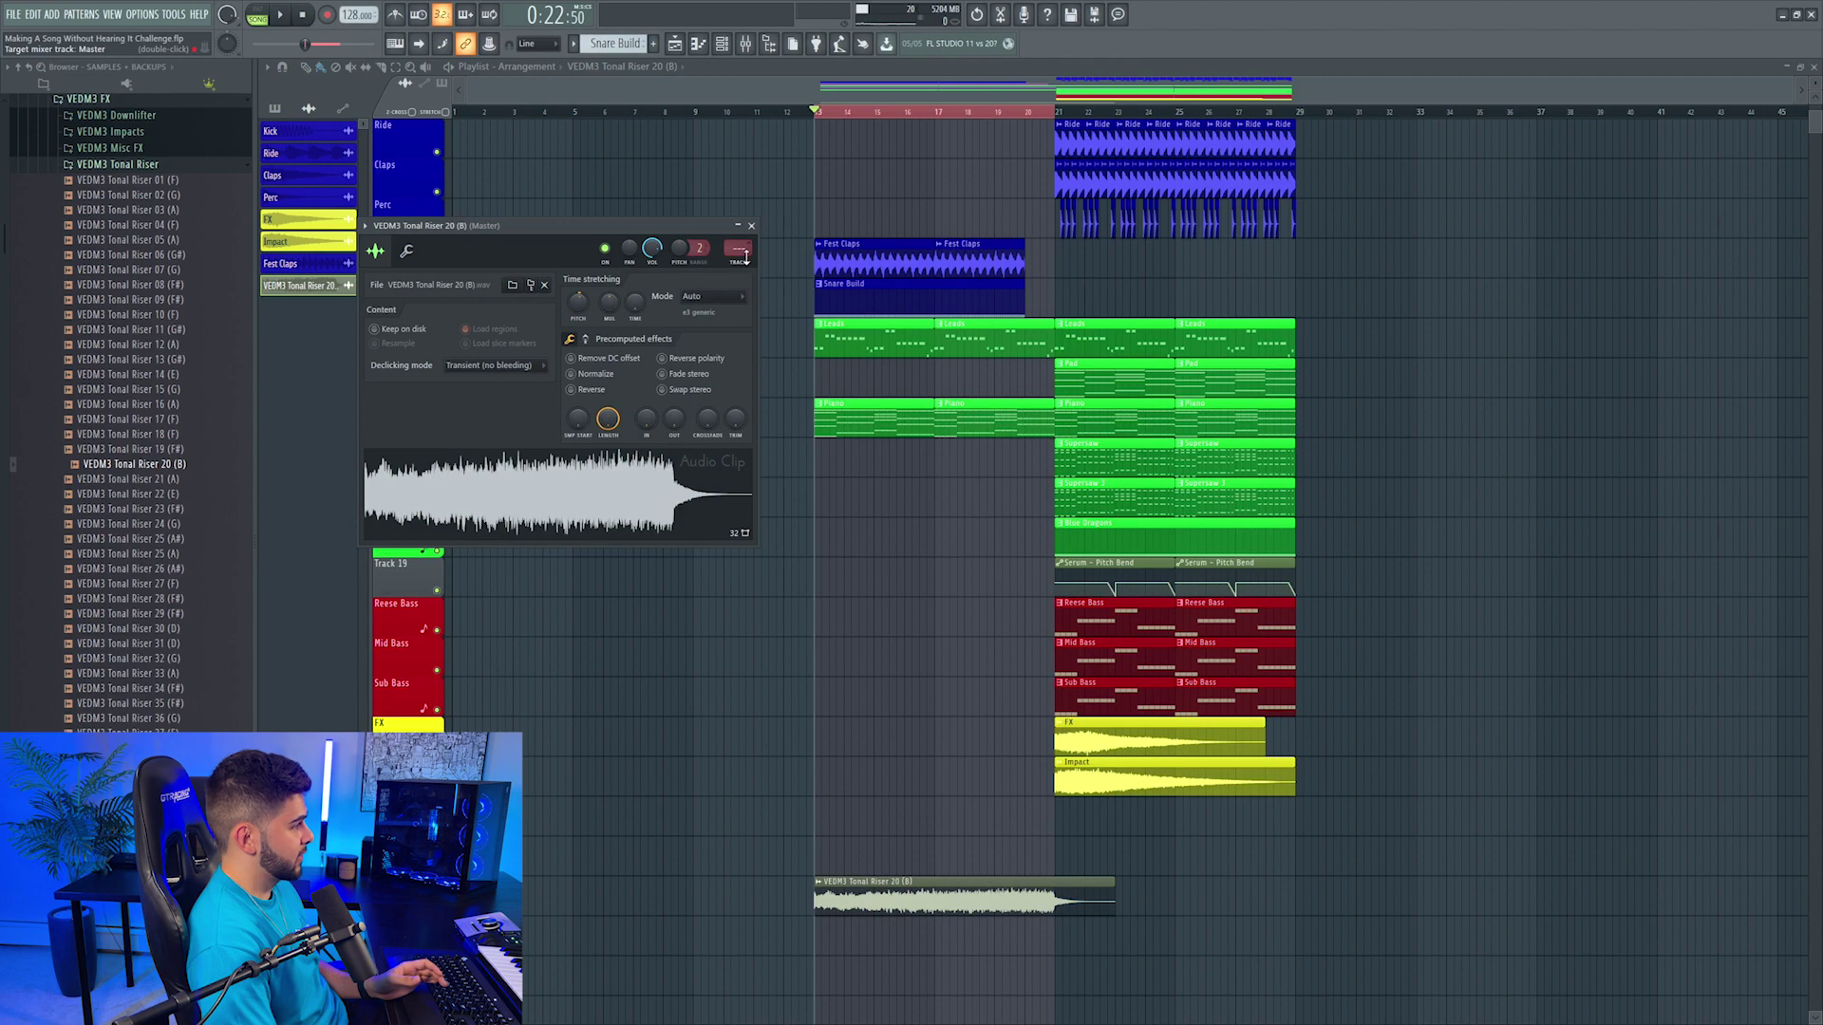
{"action": "left_click", "coordinate": [745, 254]}
{"action": "key", "text": "space"}
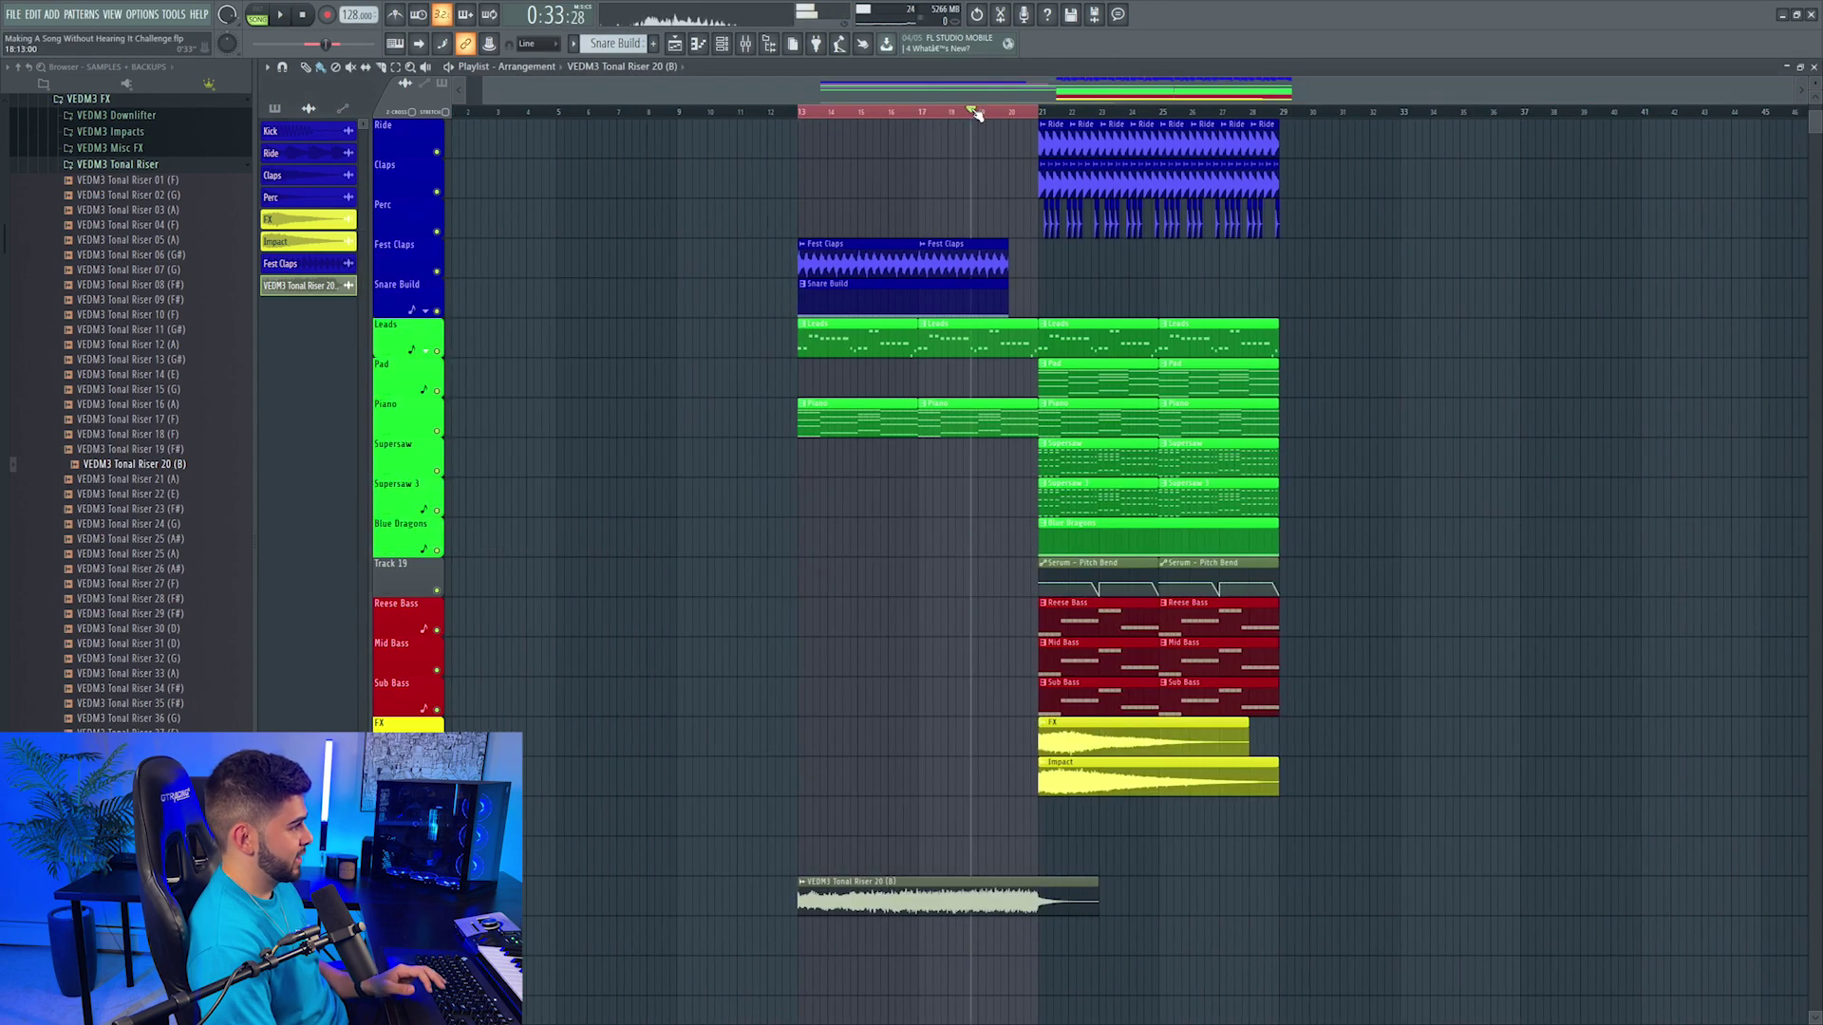
Step: Add Endless Smile to the MASTER track with a rising intensity automation clip over bars 13 to 21, and insert a track above the clip
{"action": "scroll", "coordinate": [976, 114], "scroll_direction": "up", "scroll_amount": 4}
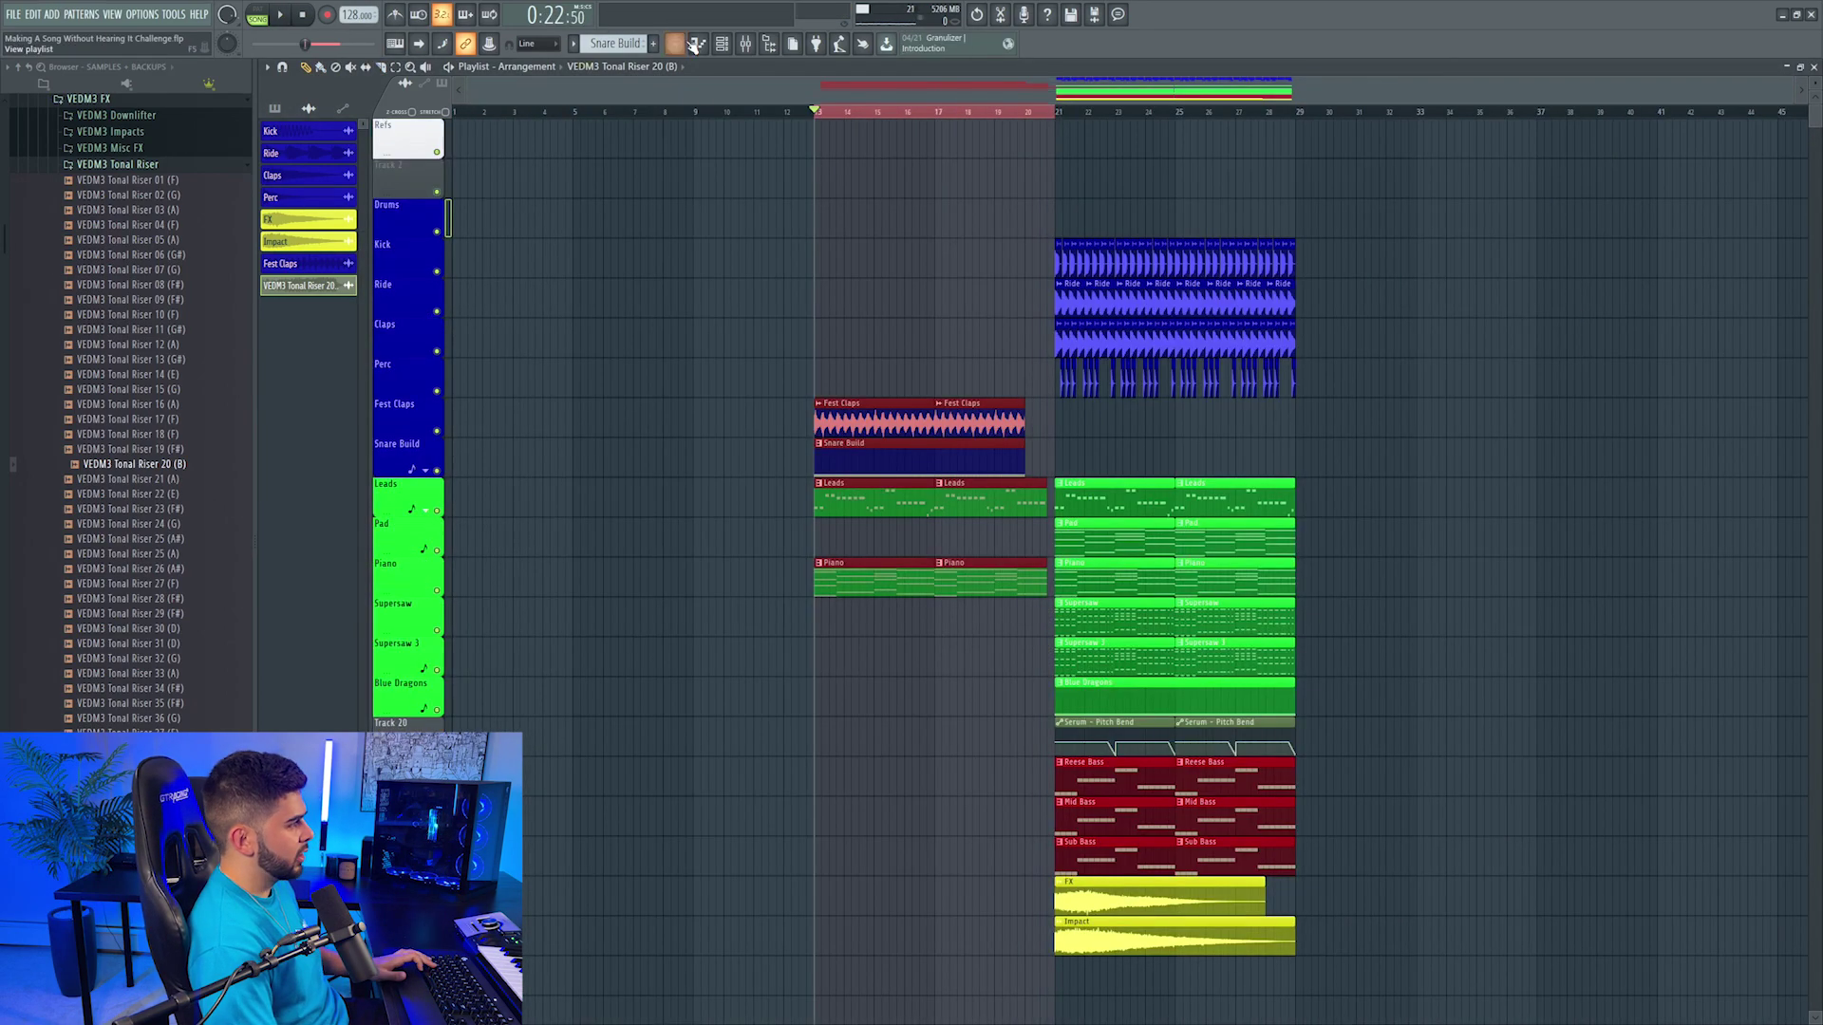
{"action": "left_click", "coordinate": [746, 43]}
{"action": "left_click", "coordinate": [705, 566]}
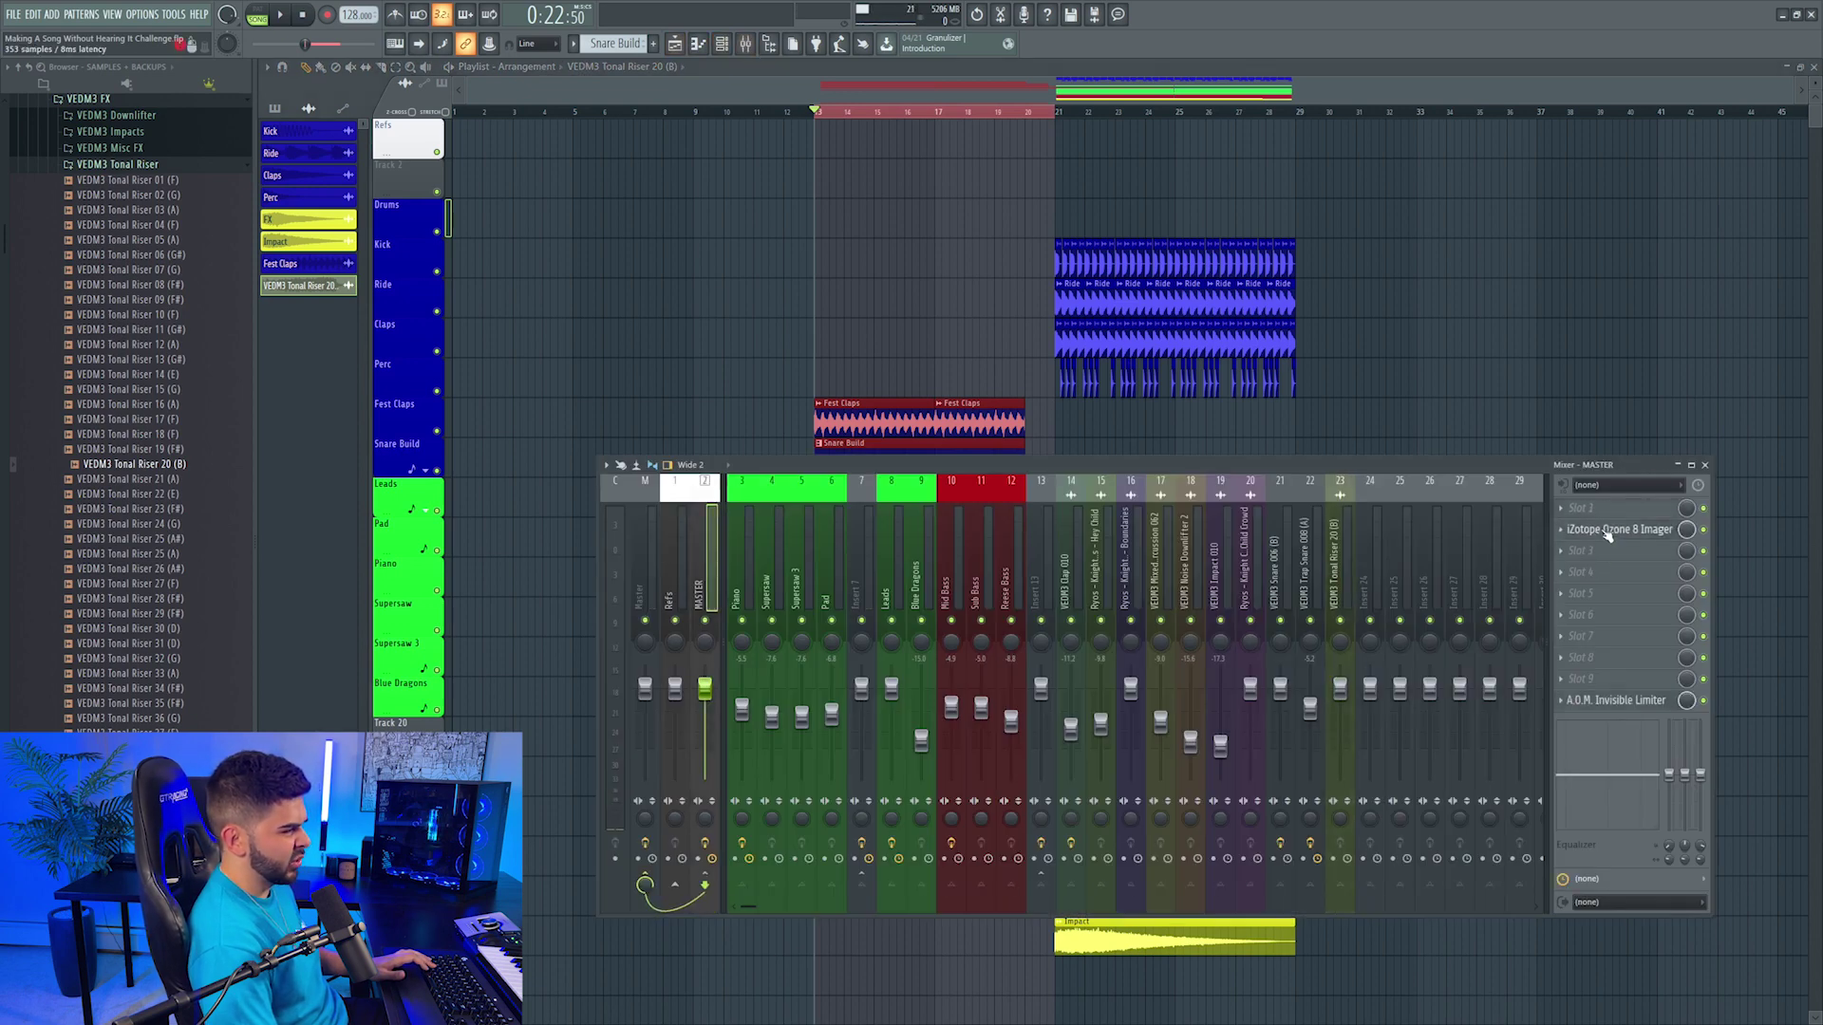
{"action": "left_click", "coordinate": [1633, 508]}
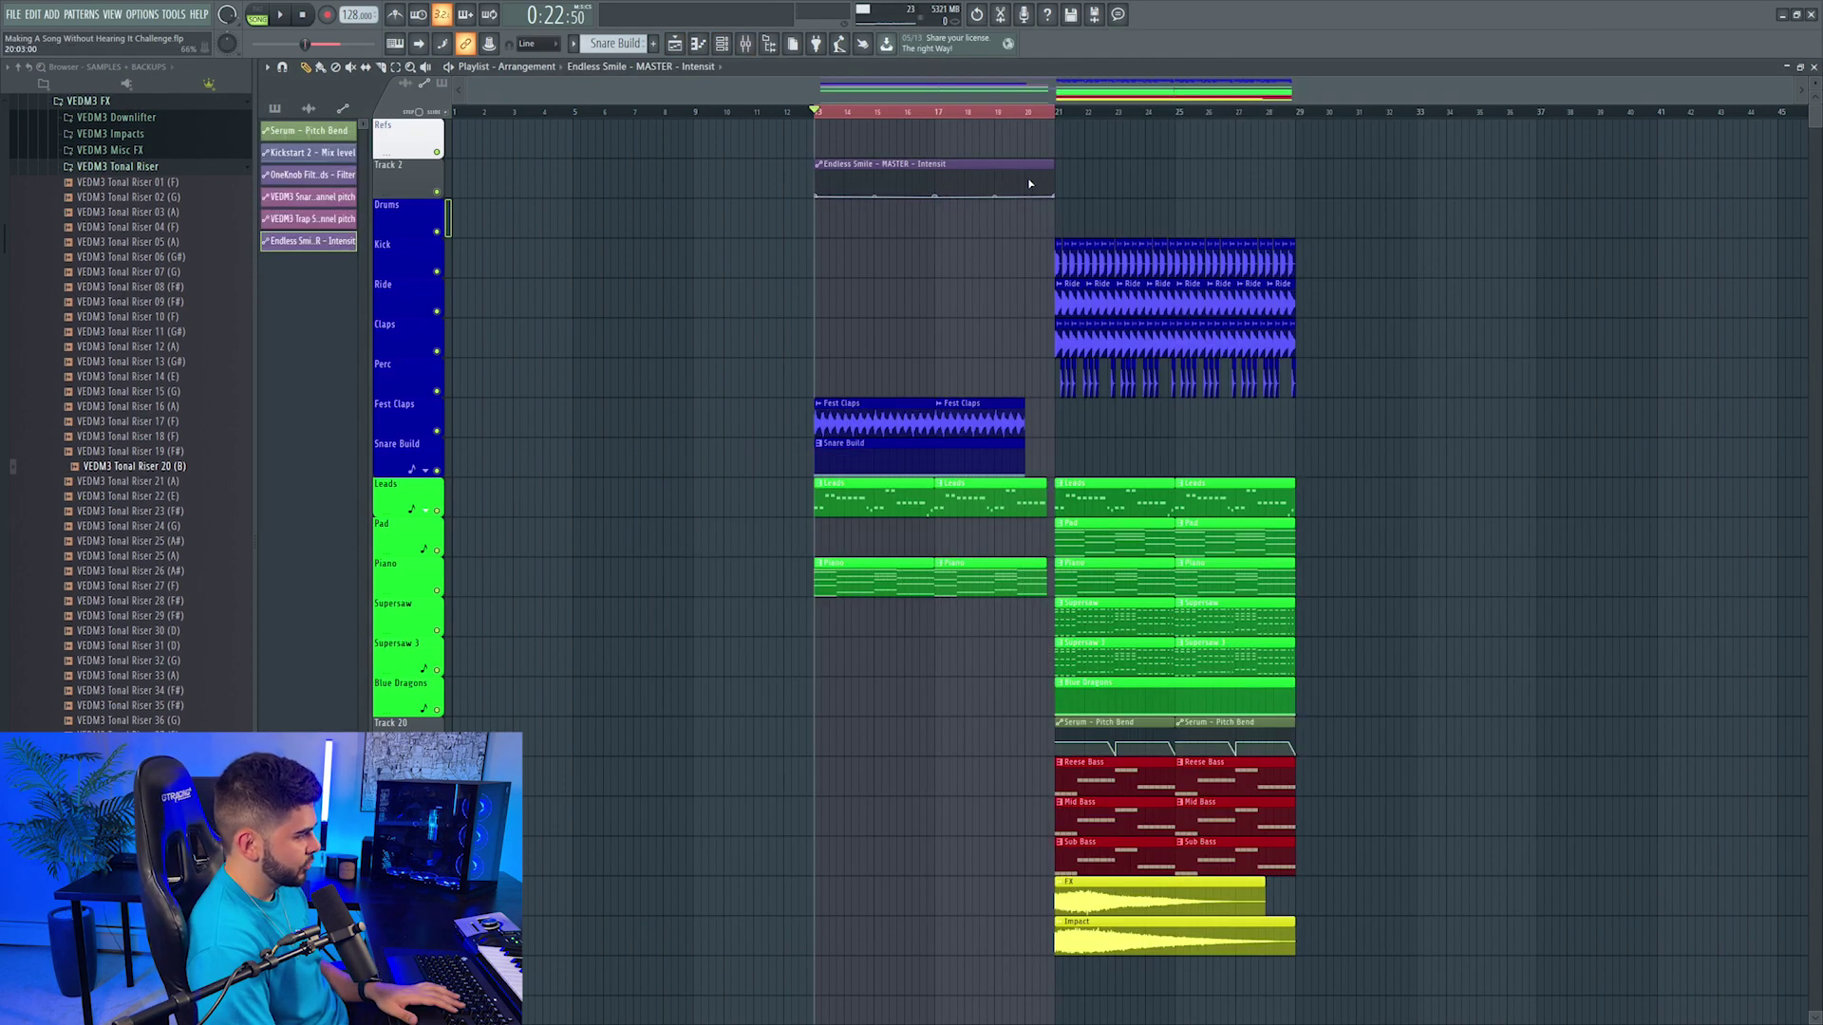
{"action": "right_click", "coordinate": [408, 171]}
{"action": "left_click", "coordinate": [464, 433]}
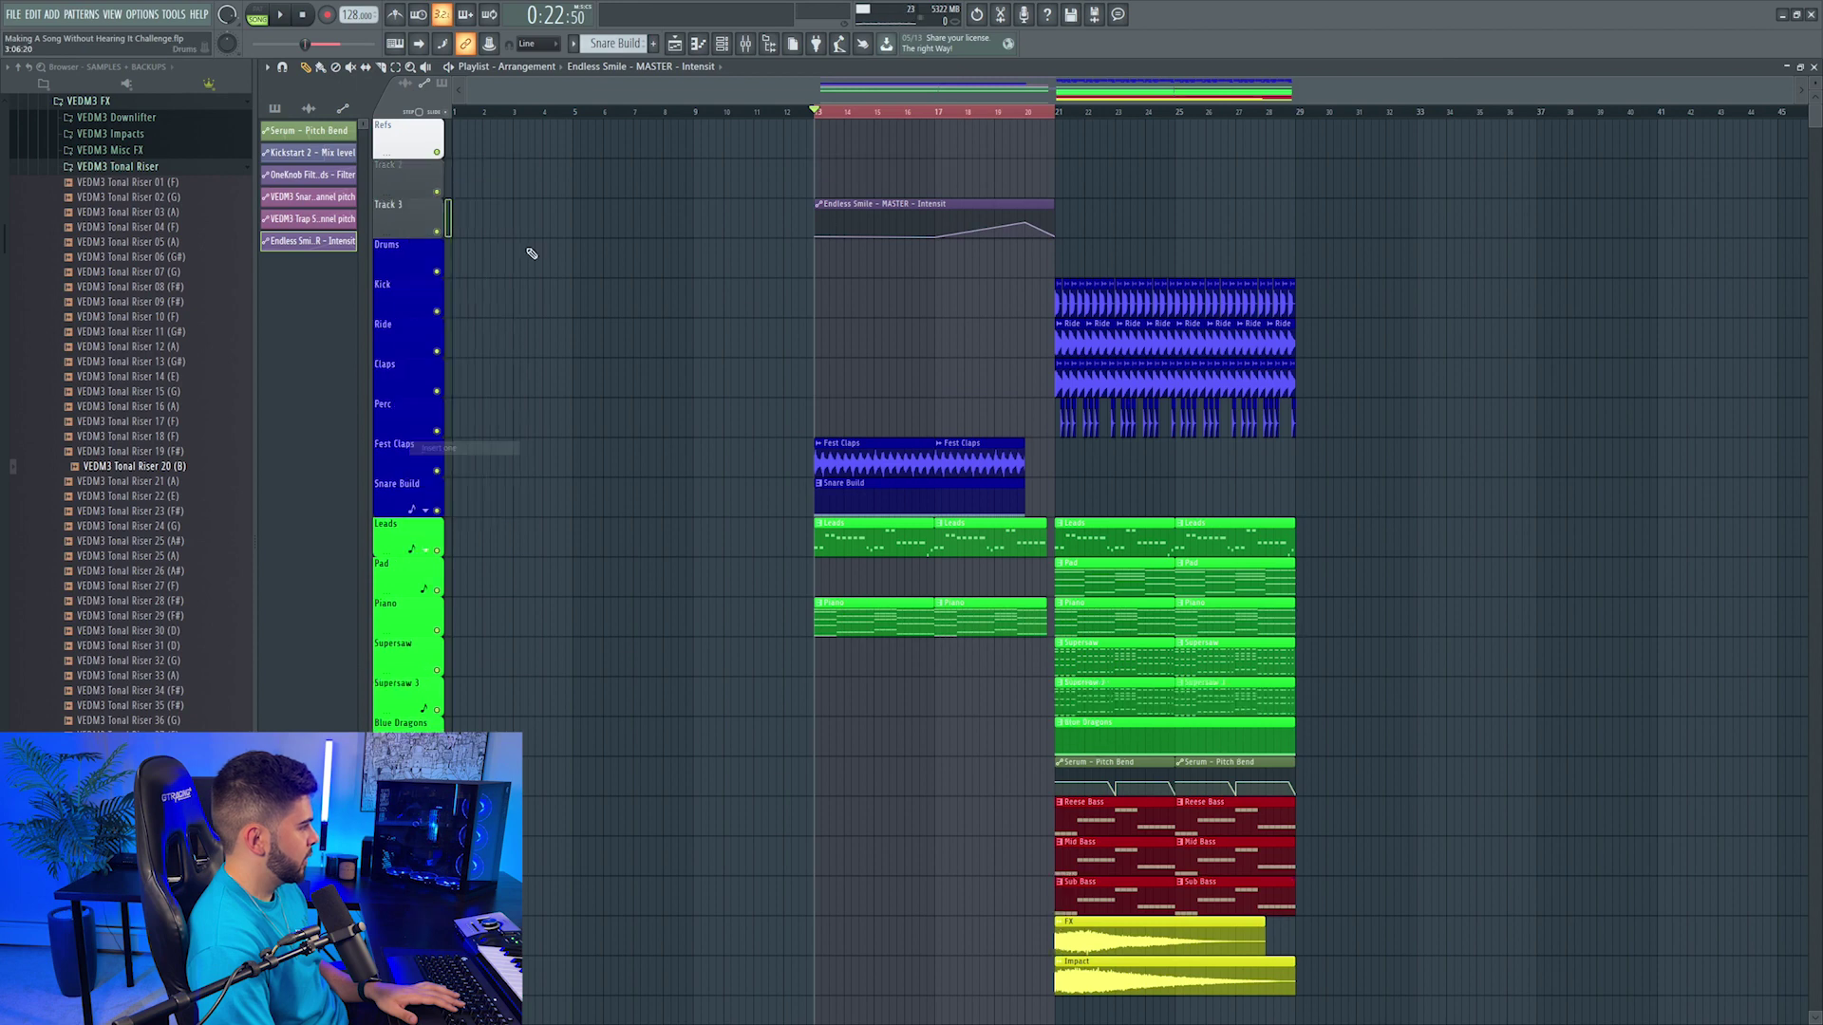
Step: Place VEDM3 Huge Snare 03 on Track 30 just before the drop at bar 21 and route it to mixer track 24
{"action": "scroll", "coordinate": [501, 395], "scroll_direction": "down", "scroll_amount": 8}
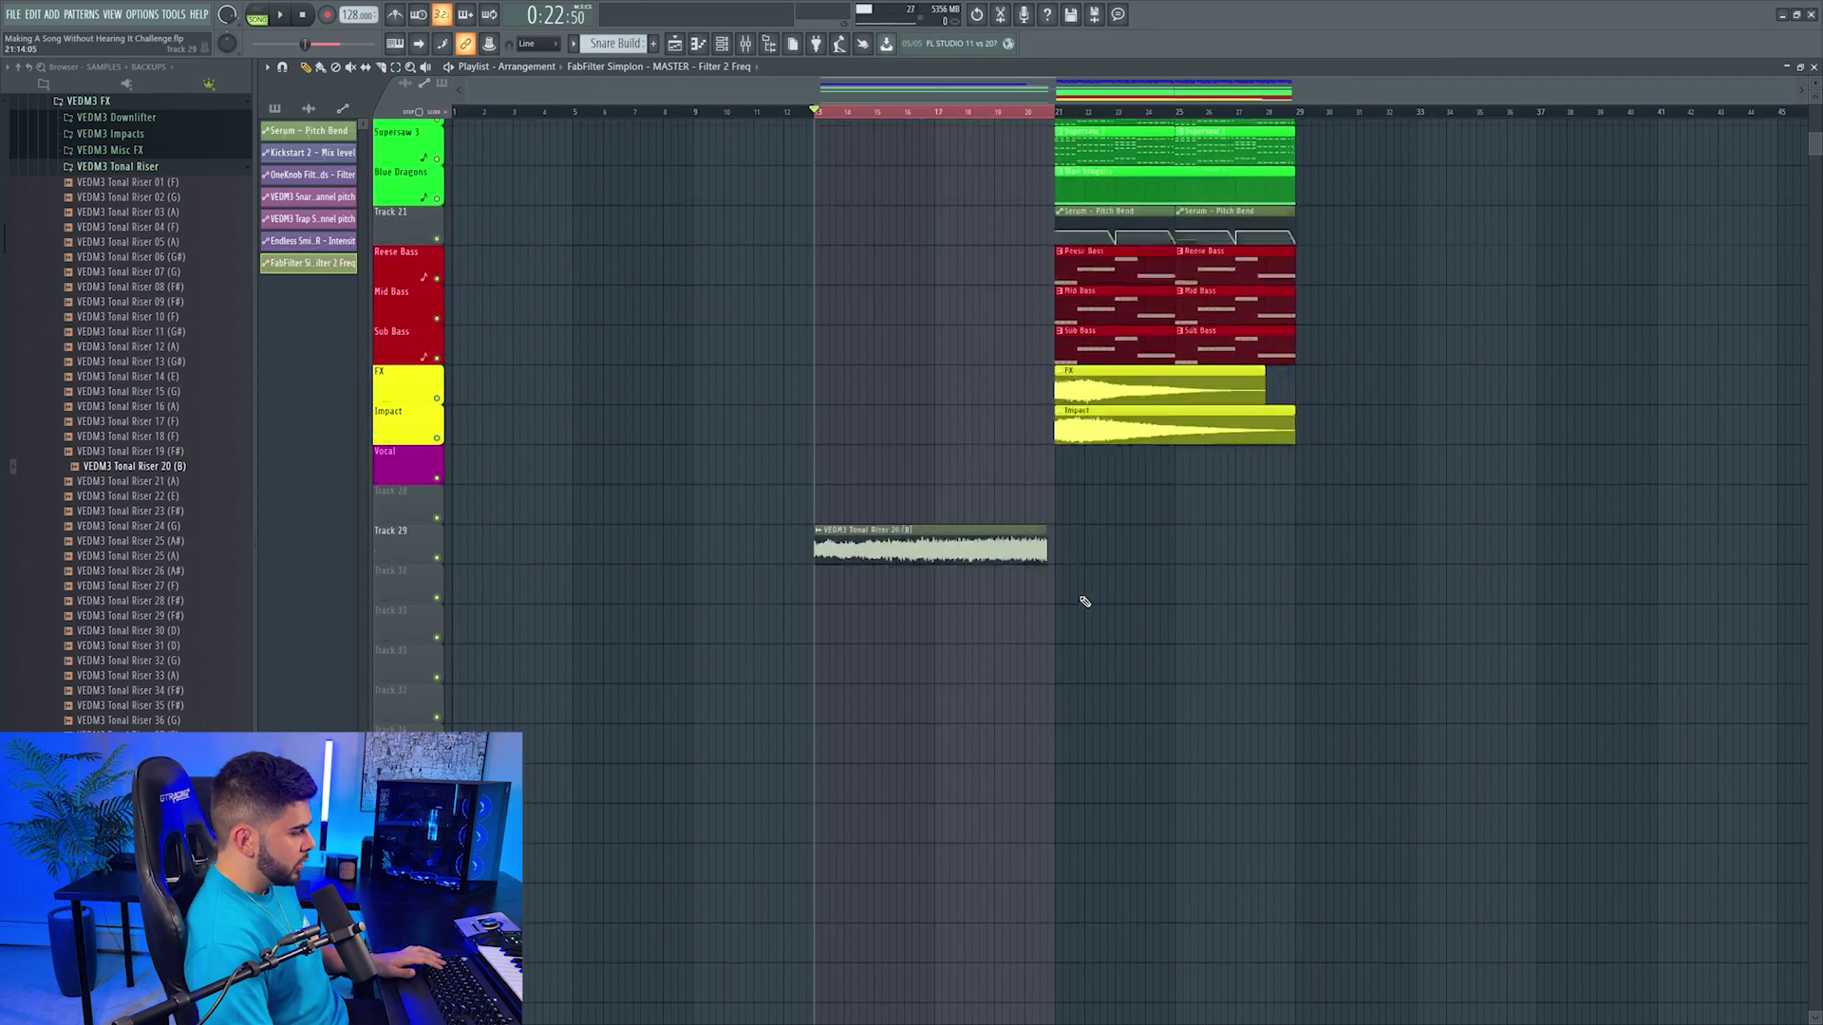
{"action": "scroll", "coordinate": [1133, 115], "scroll_direction": "up", "scroll_amount": 4}
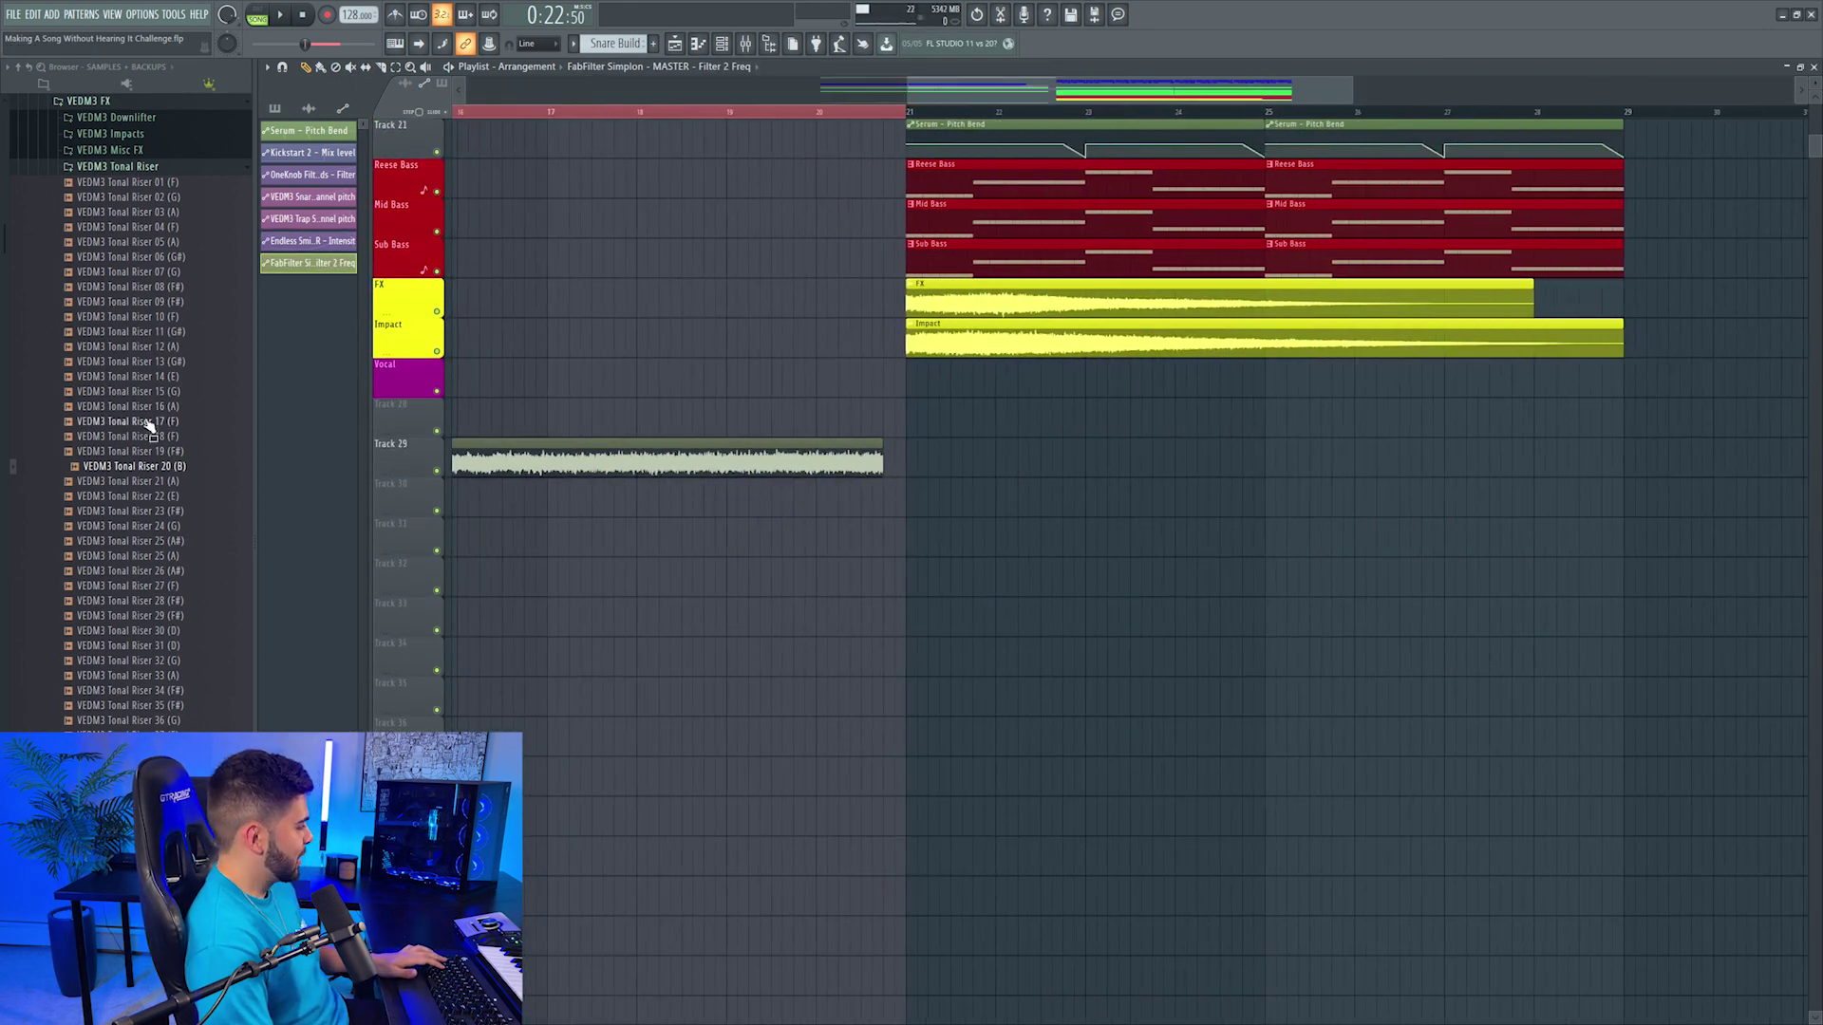
{"action": "scroll", "coordinate": [149, 432], "scroll_direction": "up", "scroll_amount": 6}
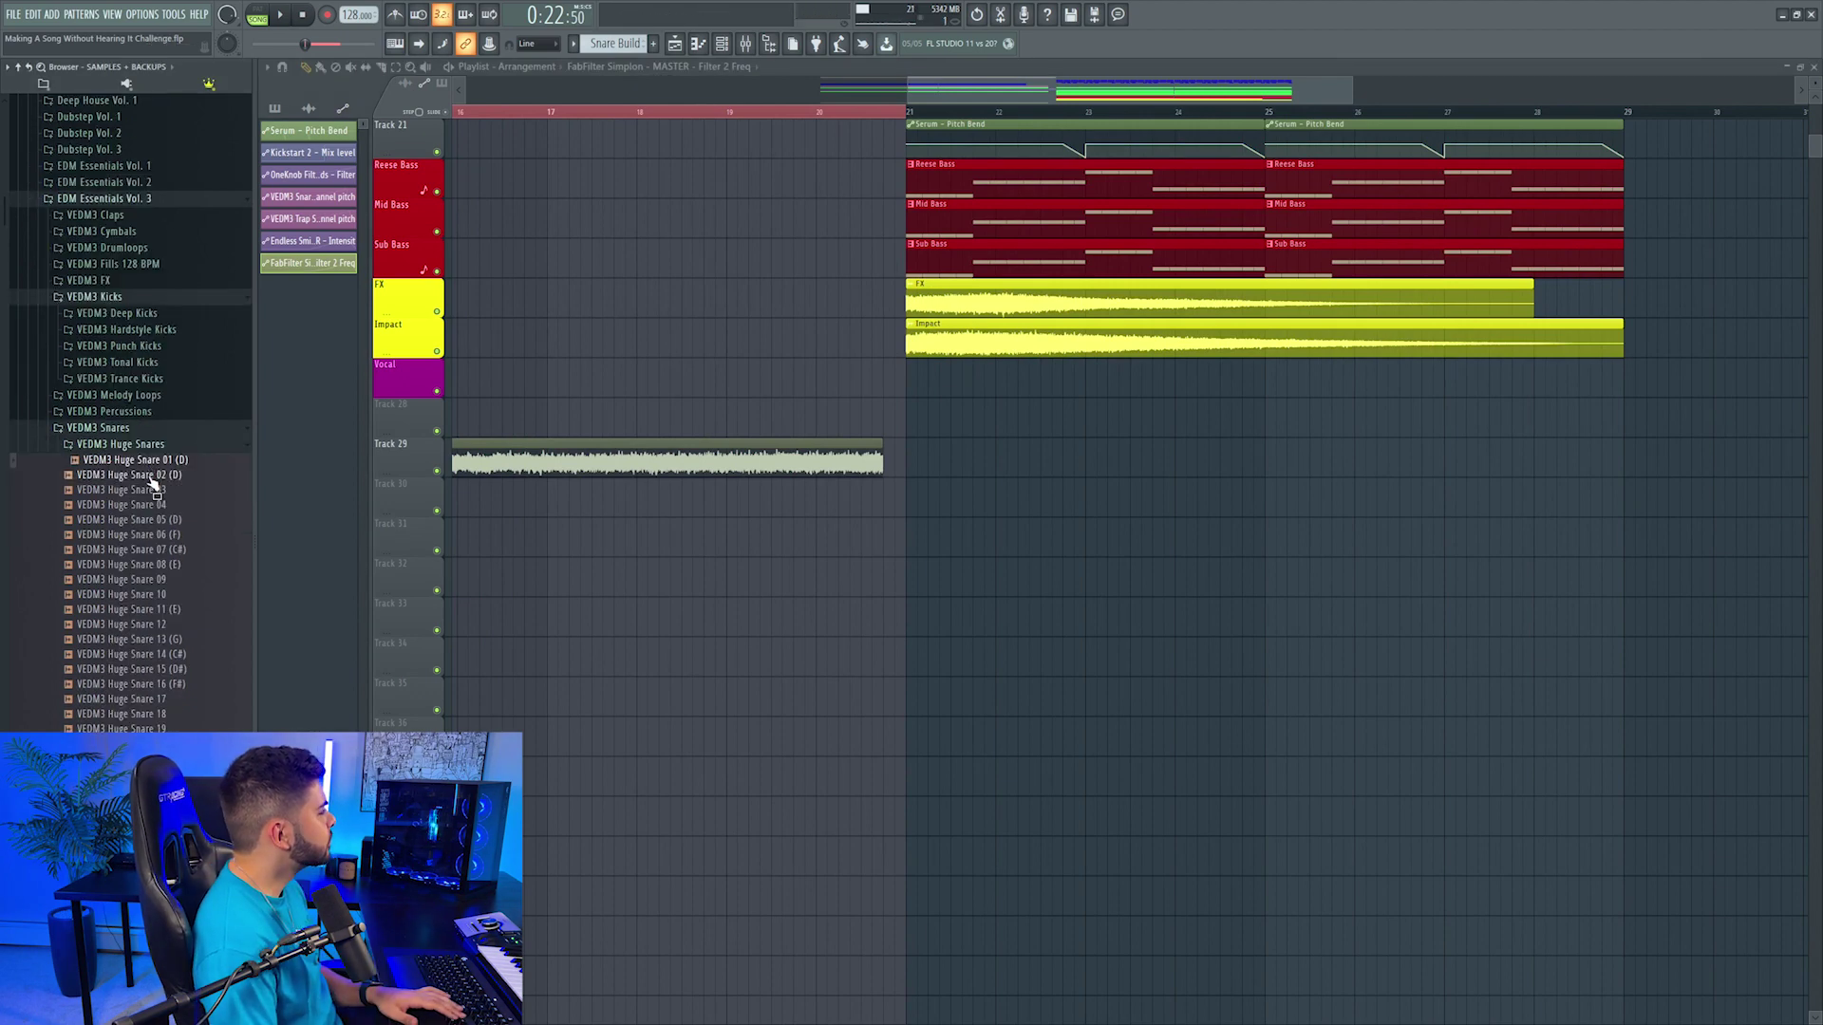
{"action": "left_click_drag", "start_coordinate": [150, 474], "coordinate": [891, 498]}
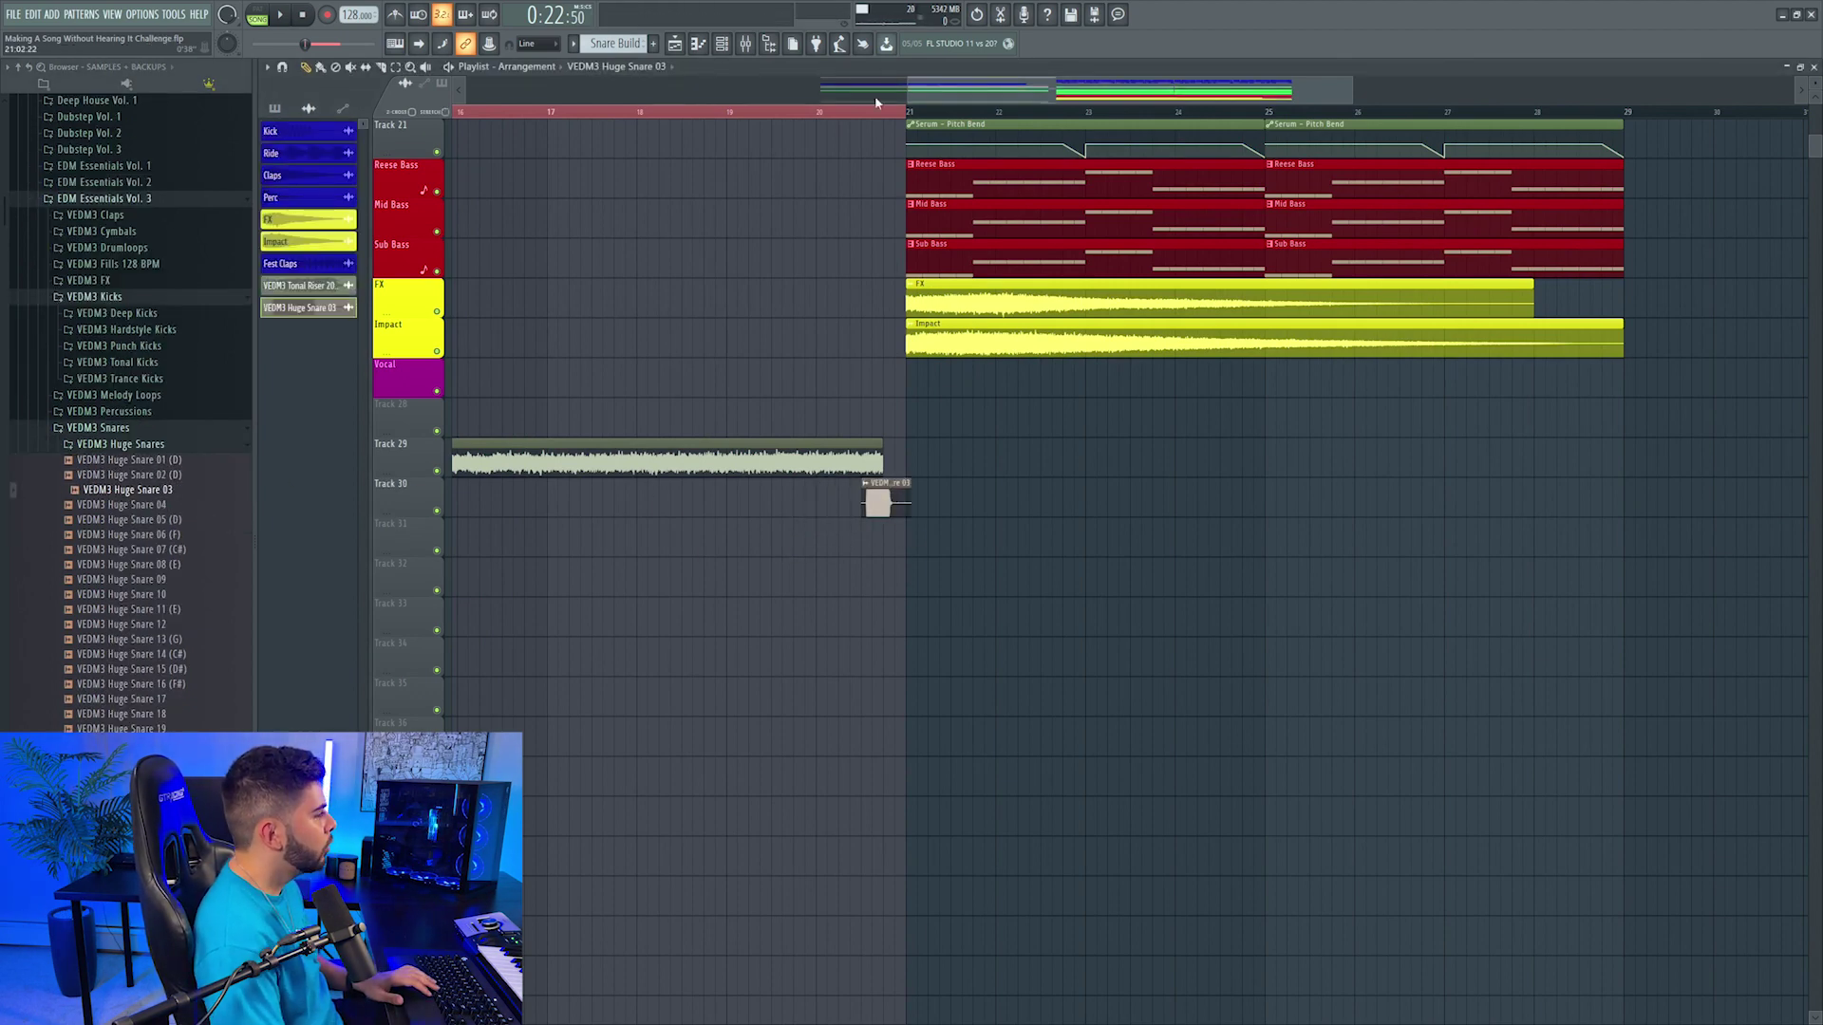
{"action": "scroll", "coordinate": [902, 111], "scroll_direction": "up", "scroll_amount": 7}
{"action": "scroll", "coordinate": [949, 332], "scroll_direction": "left", "scroll_amount": 3}
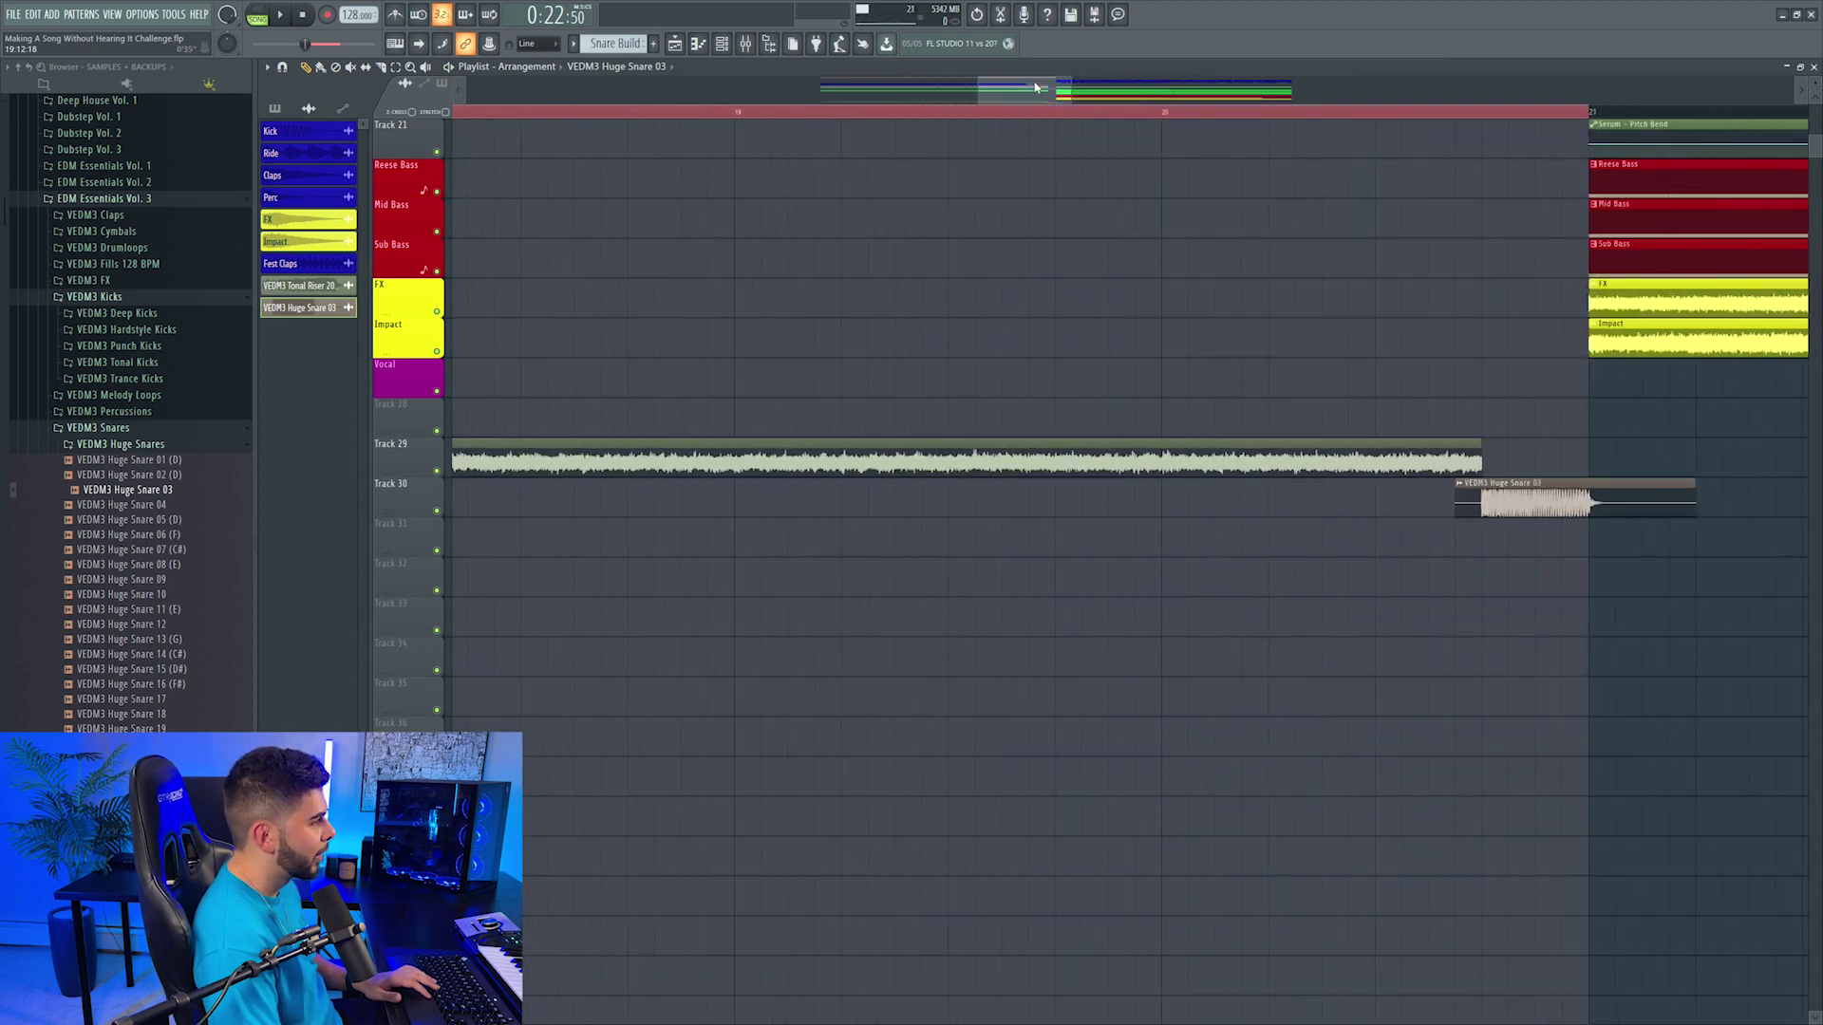
{"action": "left_click_drag", "start_coordinate": [1037, 87], "coordinate": [1087, 87]}
{"action": "double_click", "coordinate": [906, 497]}
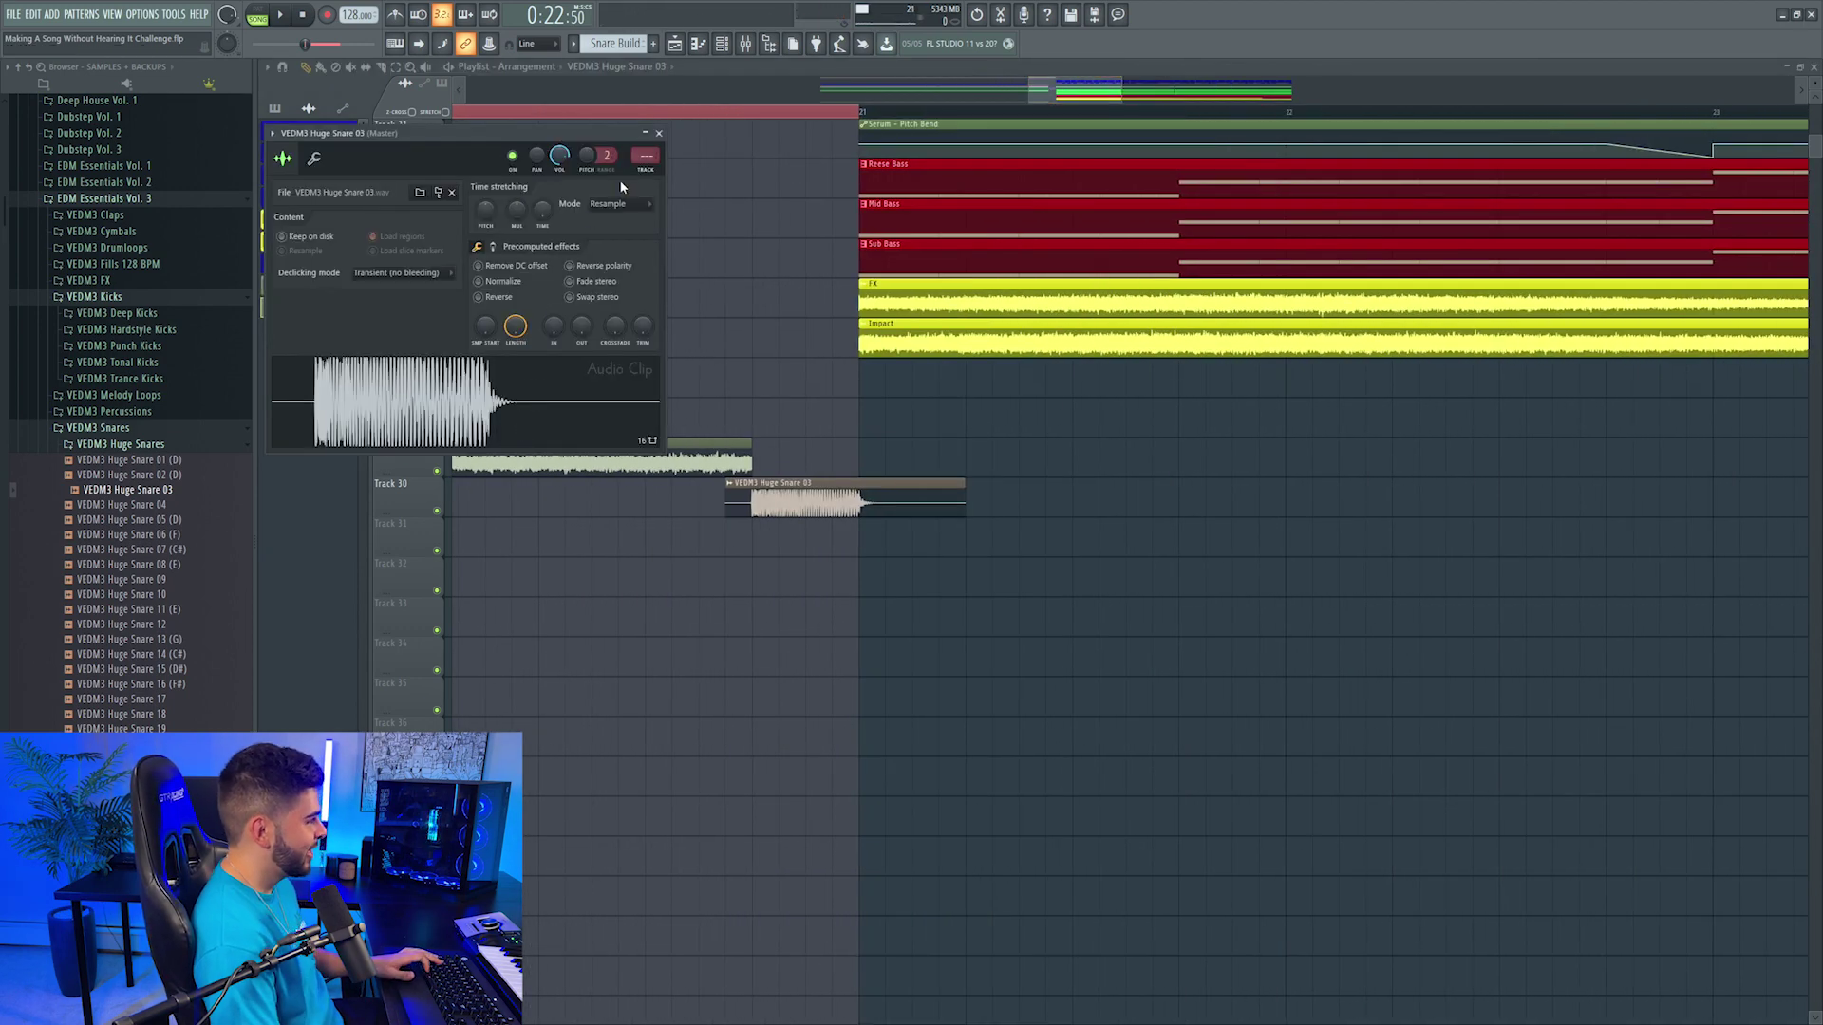
{"action": "key", "text": "F9"}
Step: Play the transition from late in bar 20 into the drop and review the arrangement
{"action": "left_click", "coordinate": [704, 111]}
{"action": "key", "text": "space"}
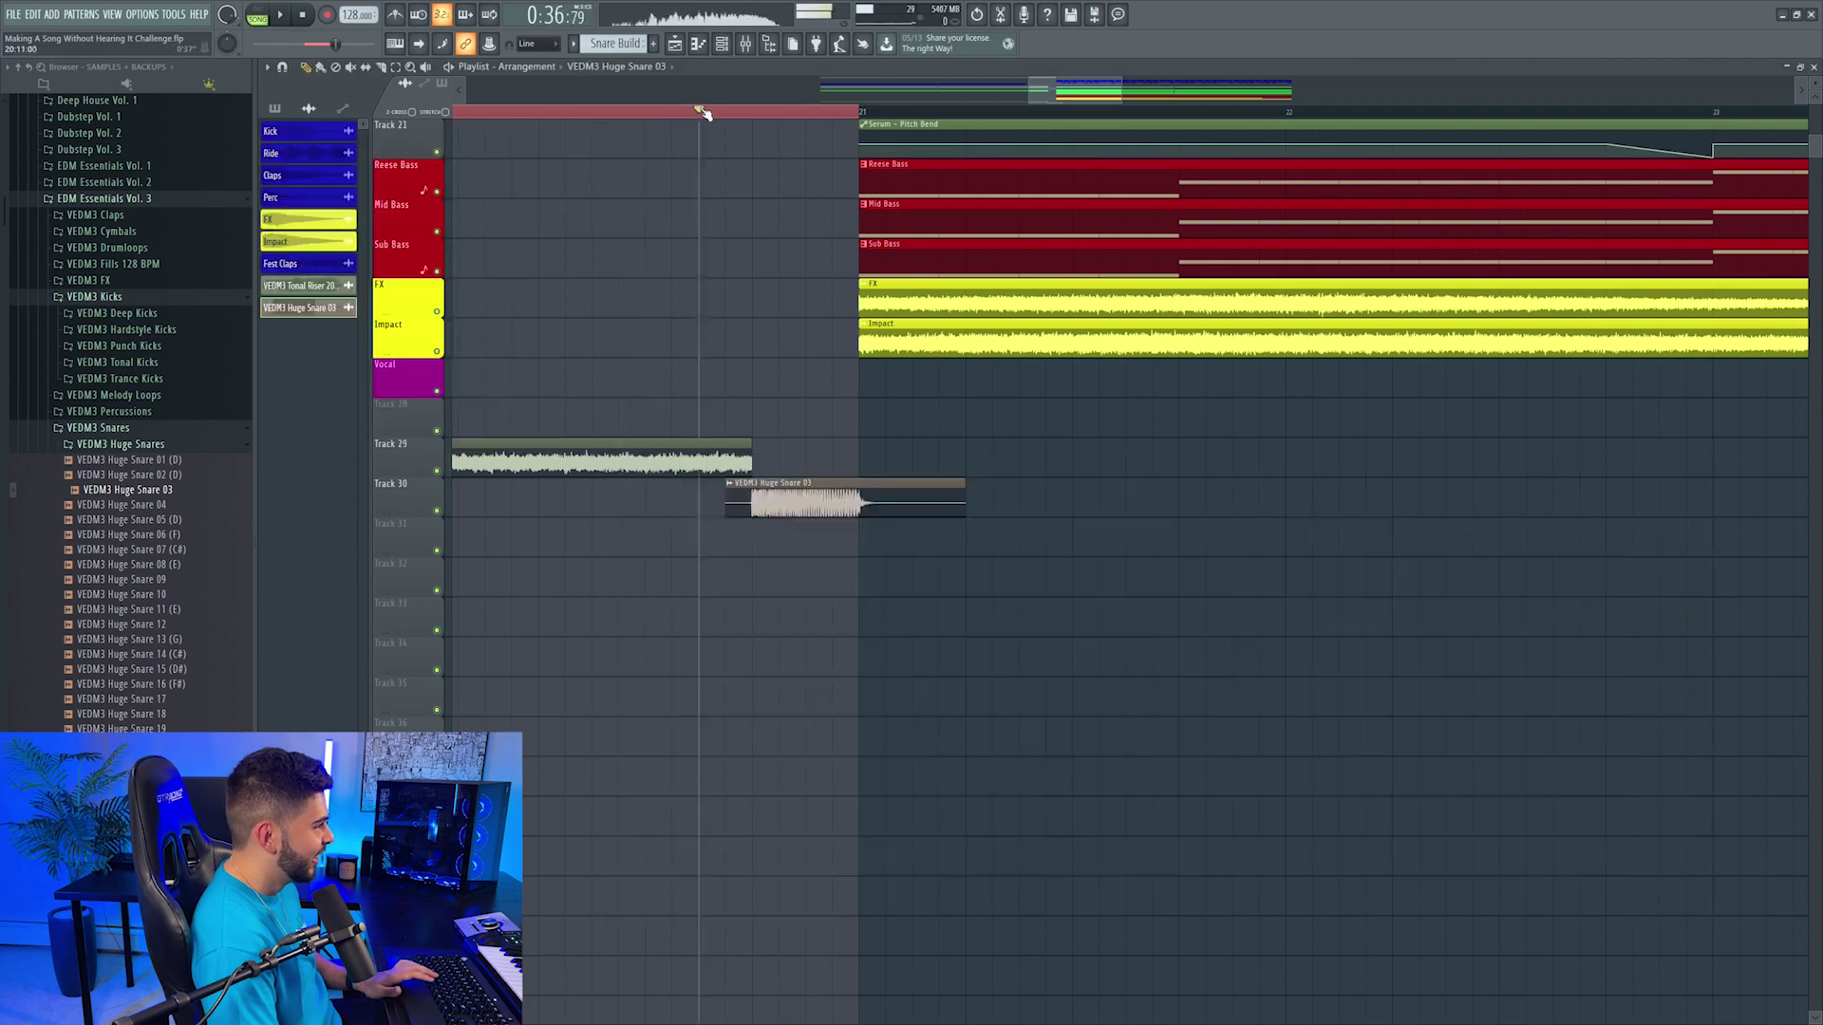
{"action": "scroll", "coordinate": [704, 112], "scroll_direction": "down", "scroll_amount": 8}
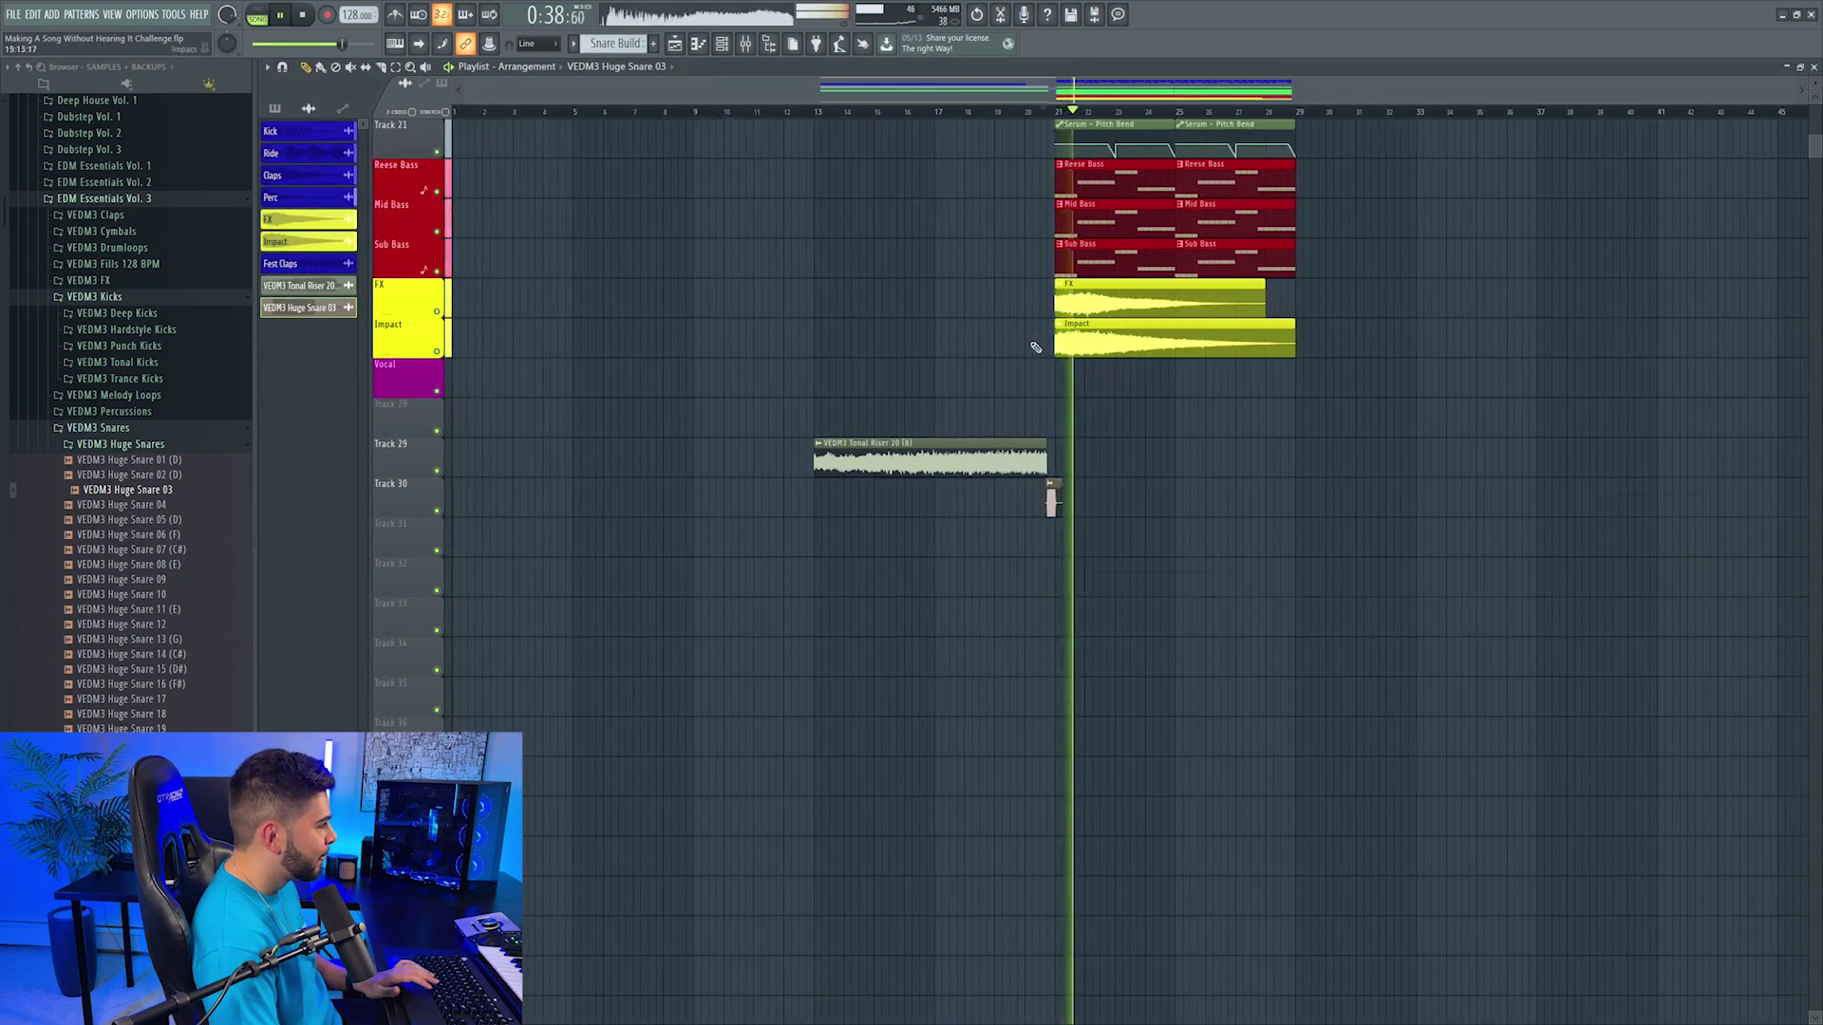
{"action": "key", "text": "space"}
{"action": "scroll", "coordinate": [1047, 380], "scroll_direction": "up", "scroll_amount": 5}
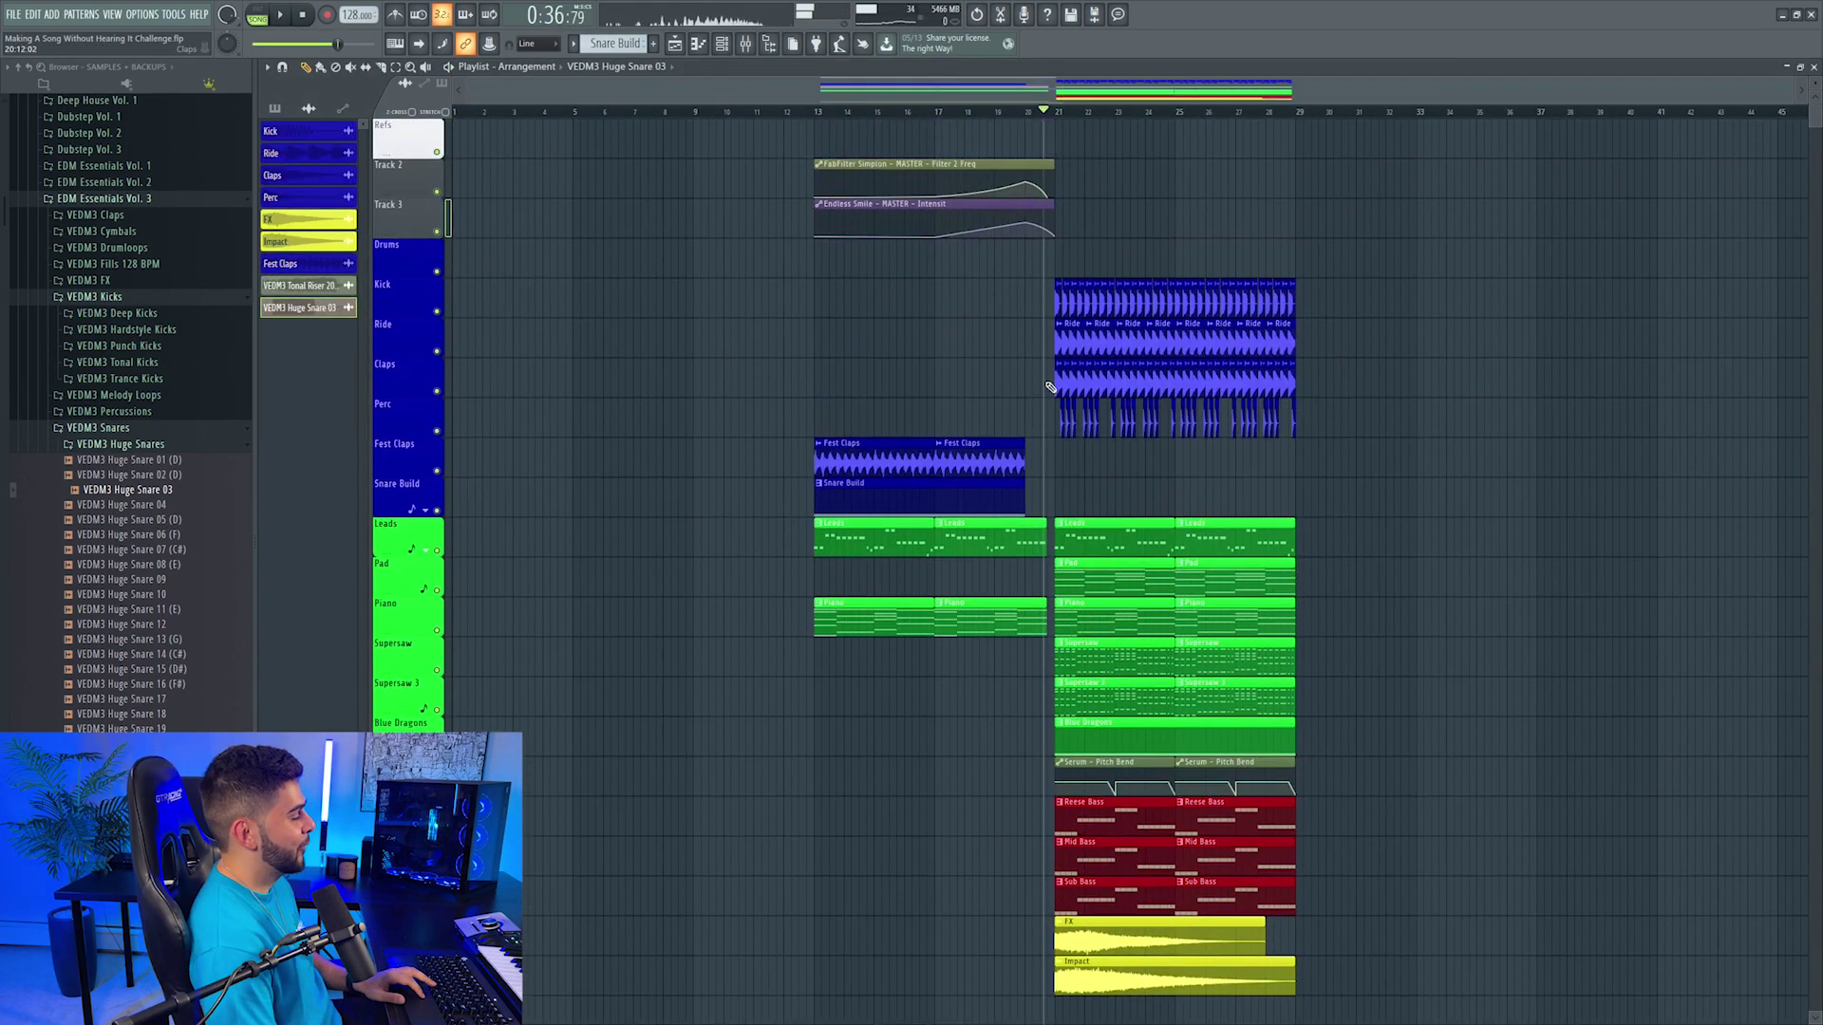
Step: Add a Spire 1.5 channel with the PL Silver Stone pluck preset, route it to mixer track 25 and audition the pattern
{"action": "scroll", "coordinate": [1050, 387], "scroll_direction": "down", "scroll_amount": 2}
{"action": "left_click", "coordinate": [1214, 649]}
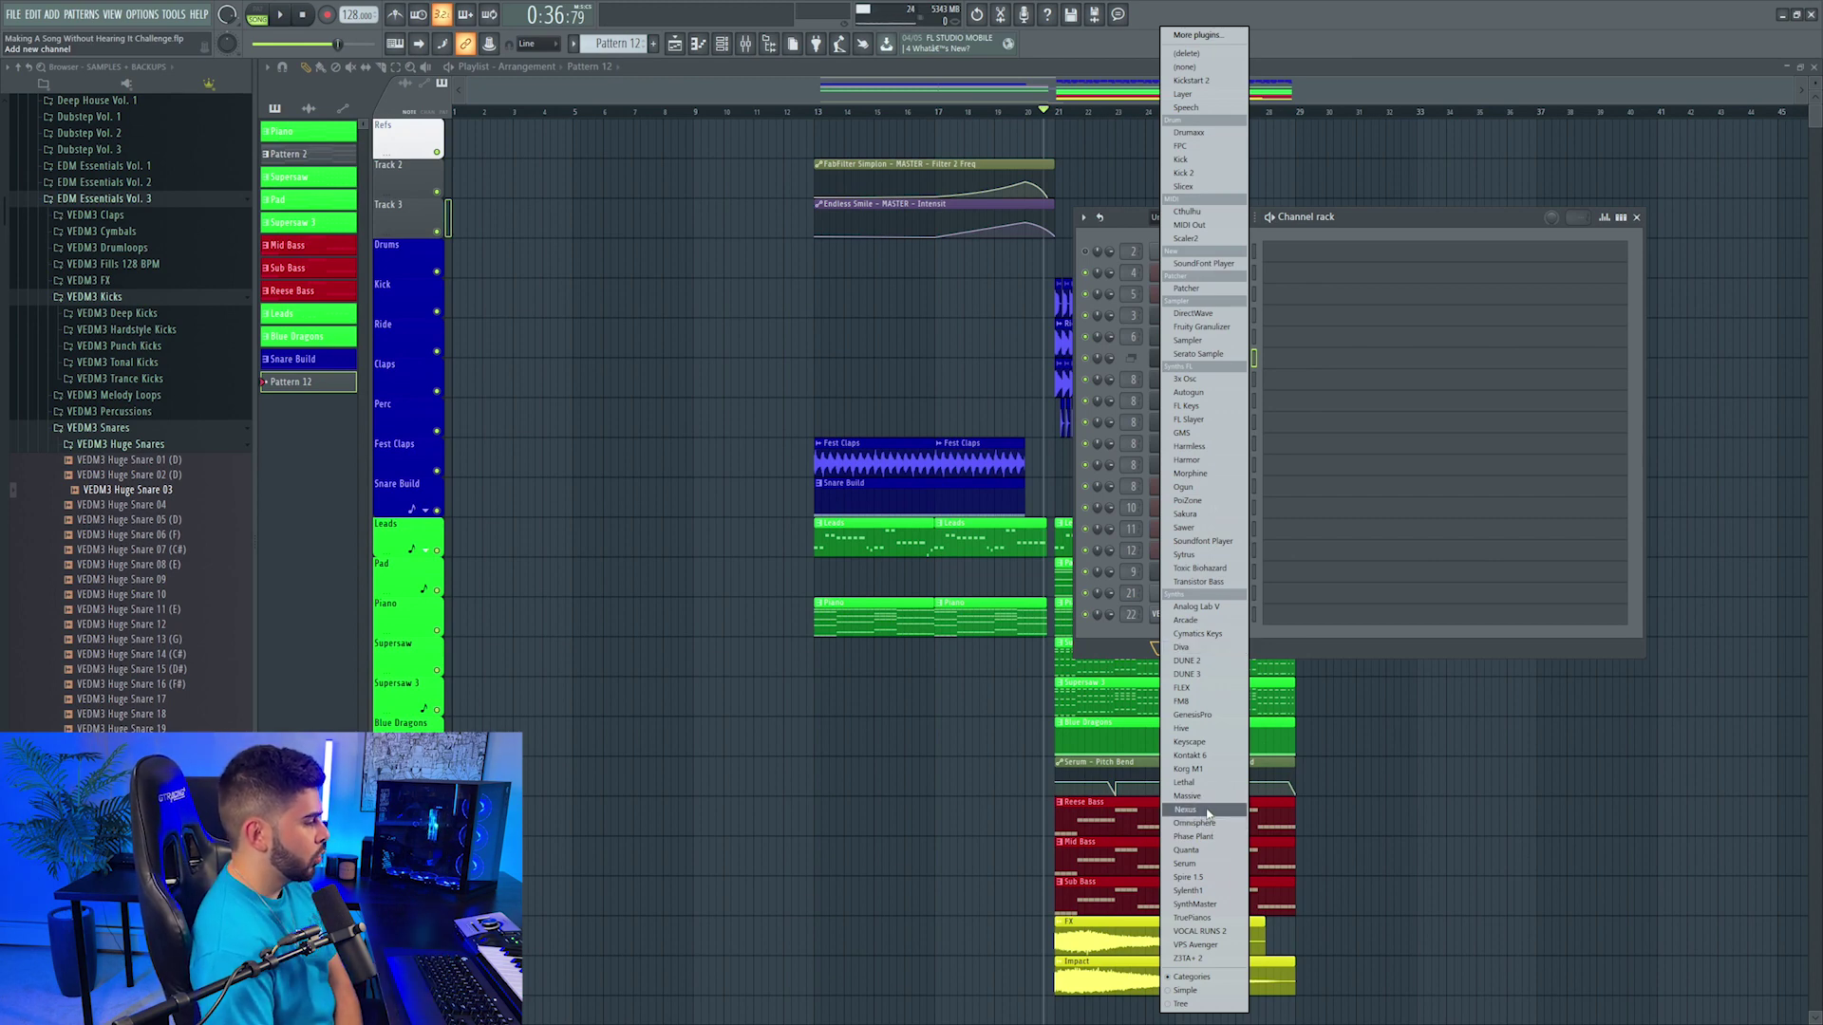
{"action": "left_click", "coordinate": [1202, 878]}
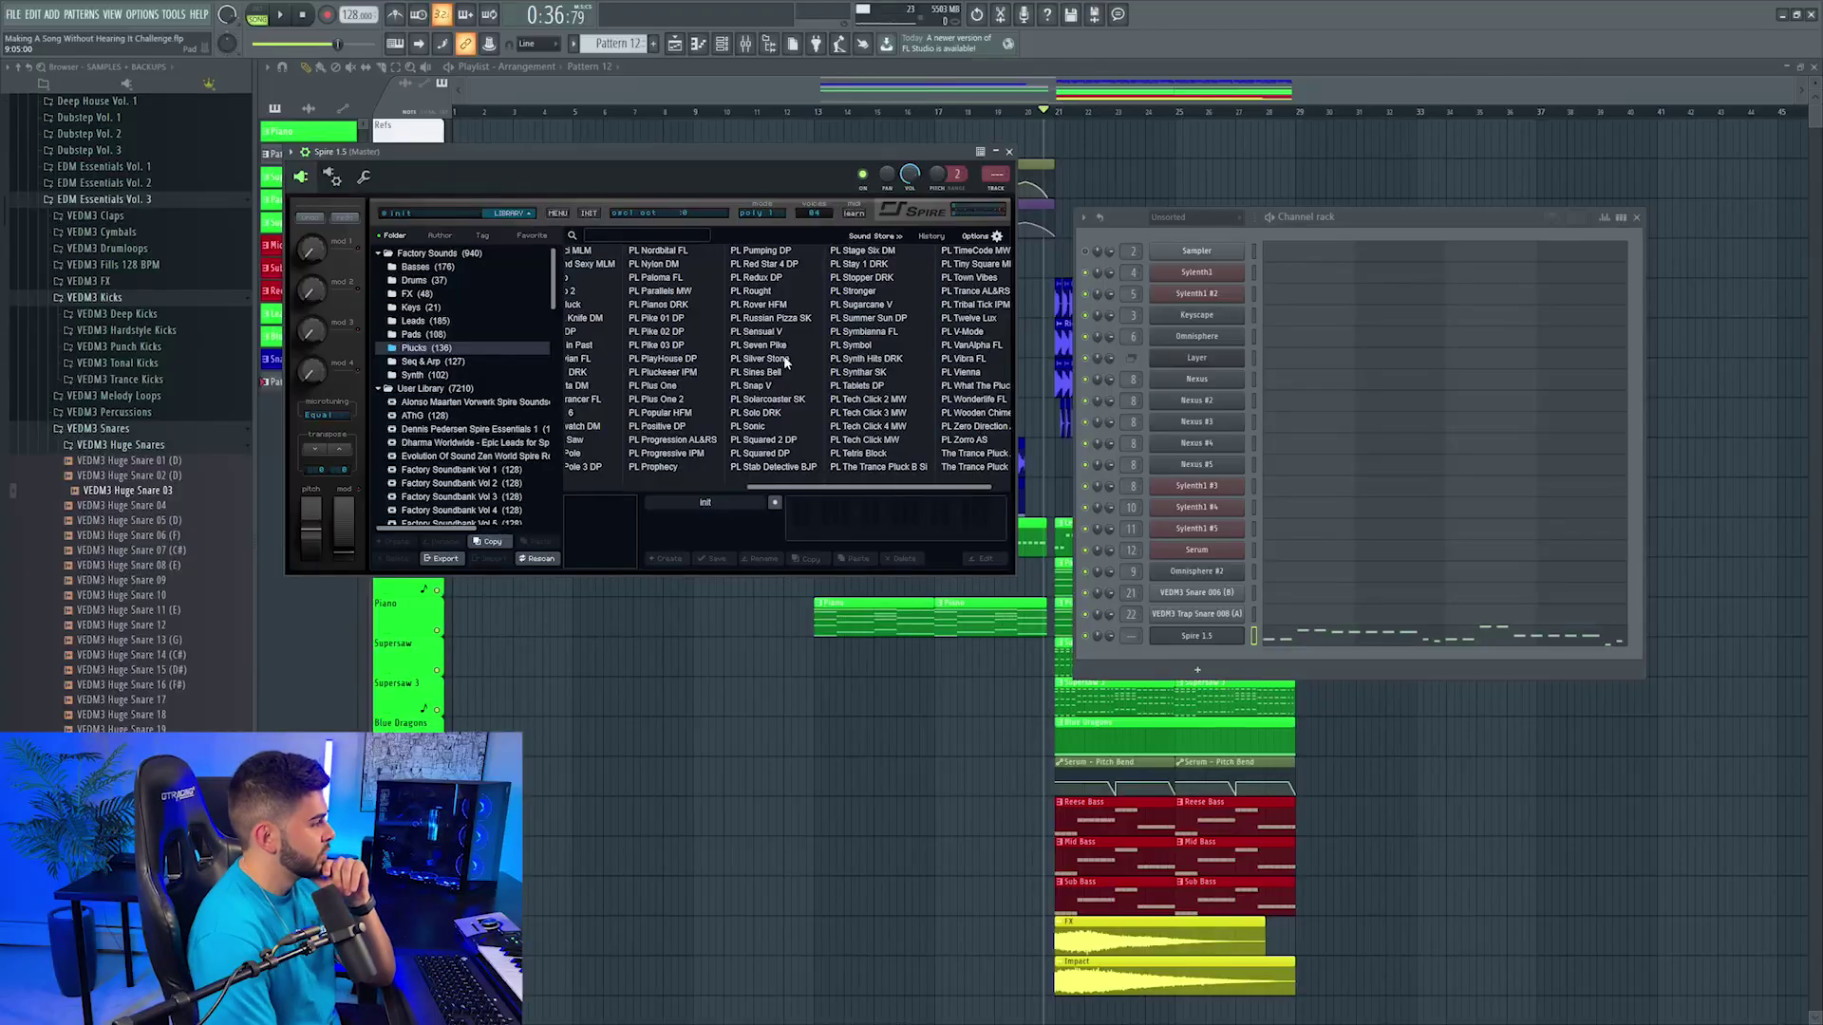
{"action": "left_click", "coordinate": [786, 360]}
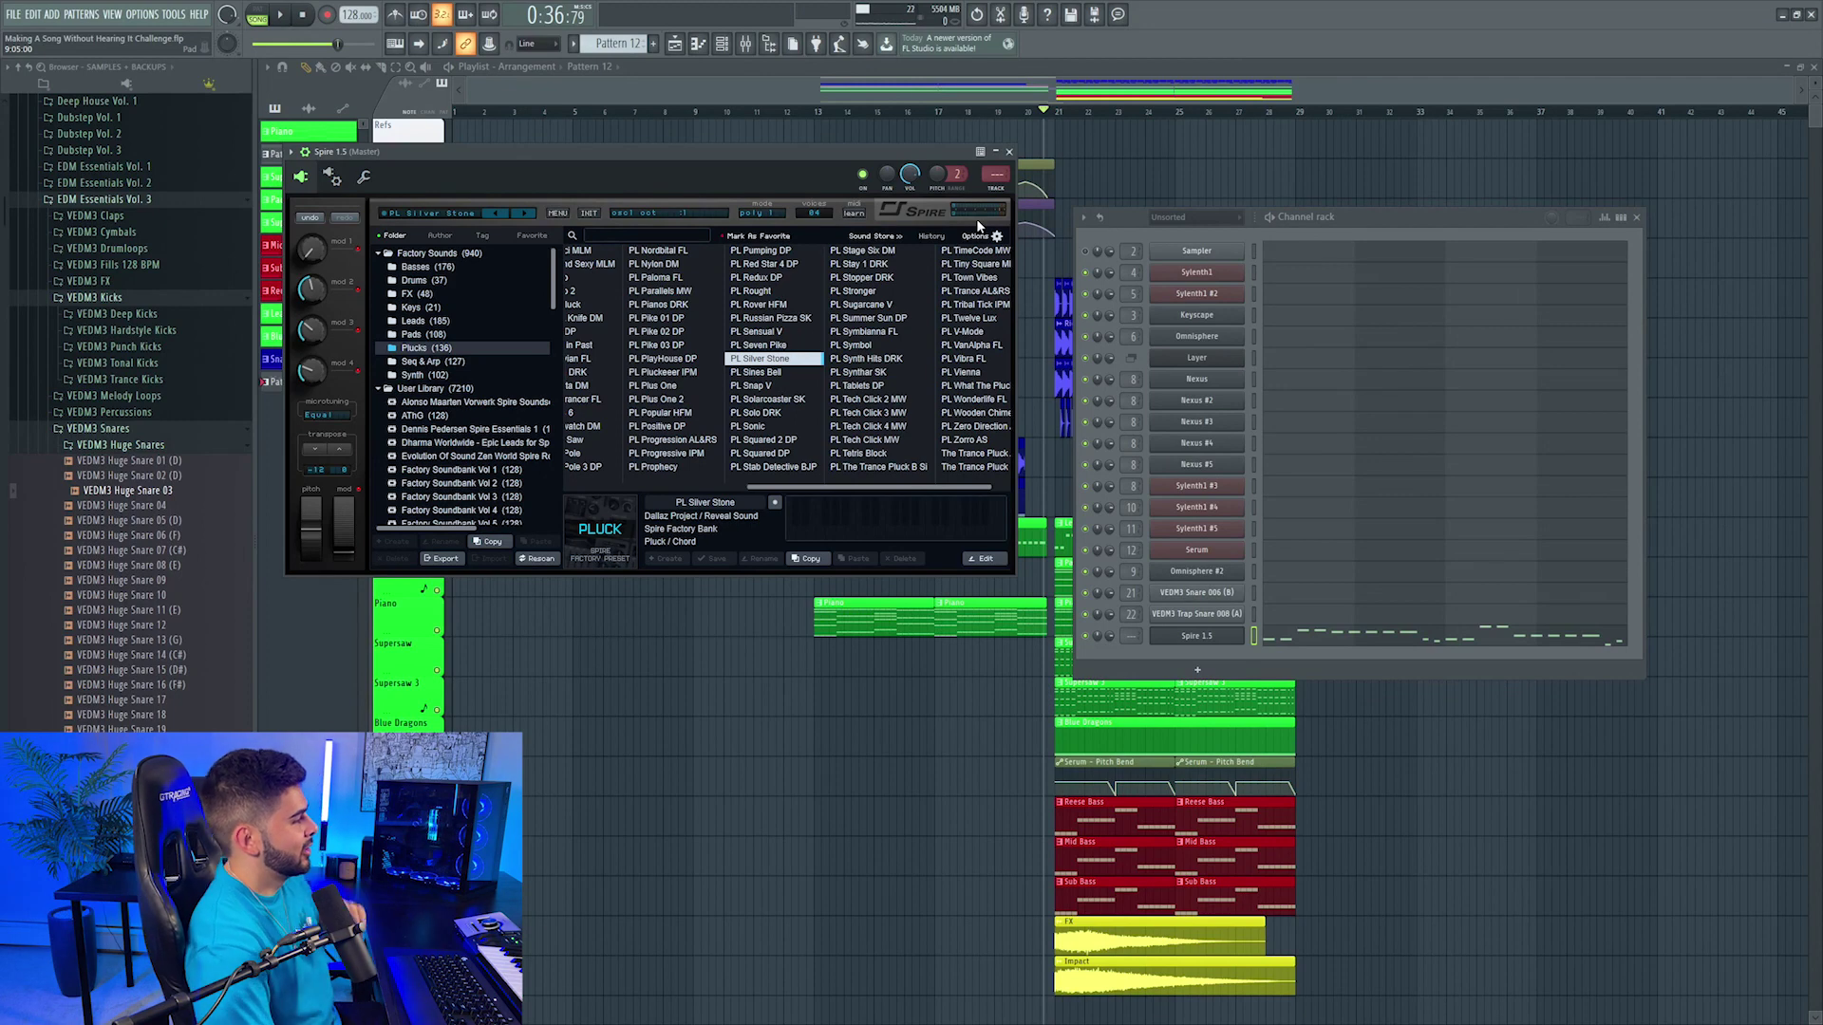
{"action": "left_click", "coordinate": [995, 181]}
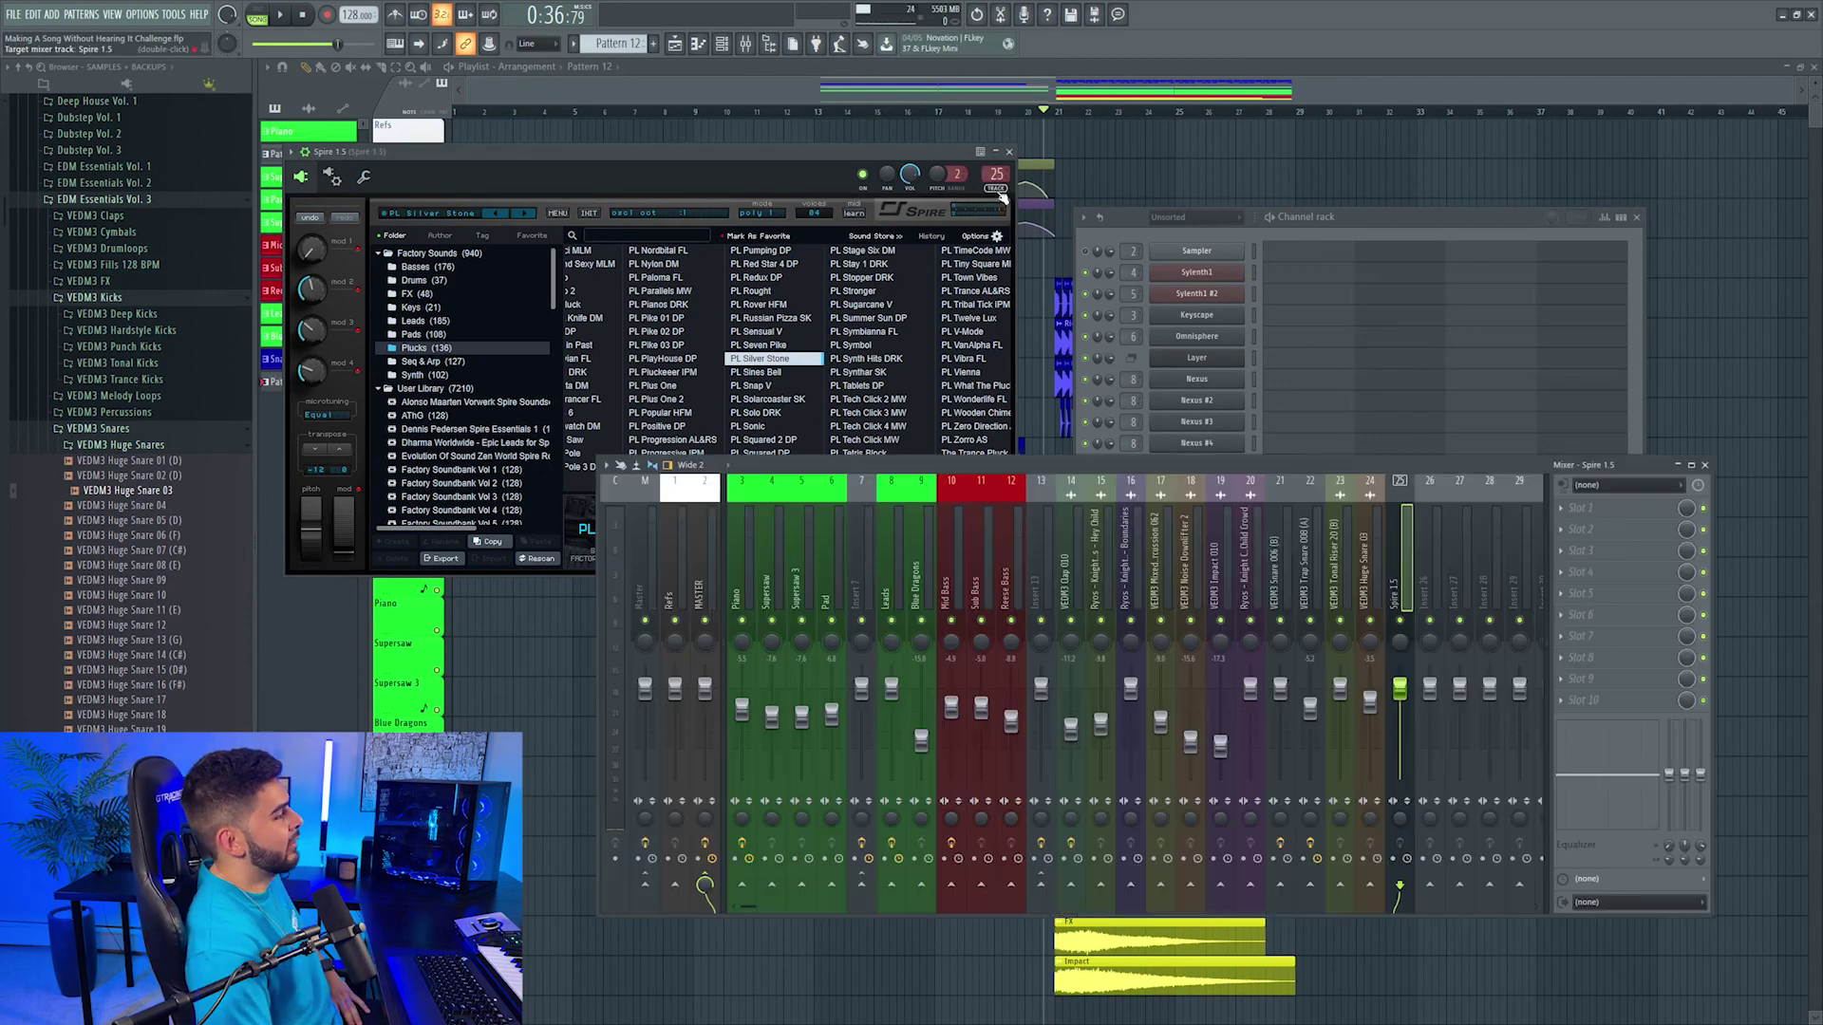
{"action": "left_click", "coordinate": [280, 14]}
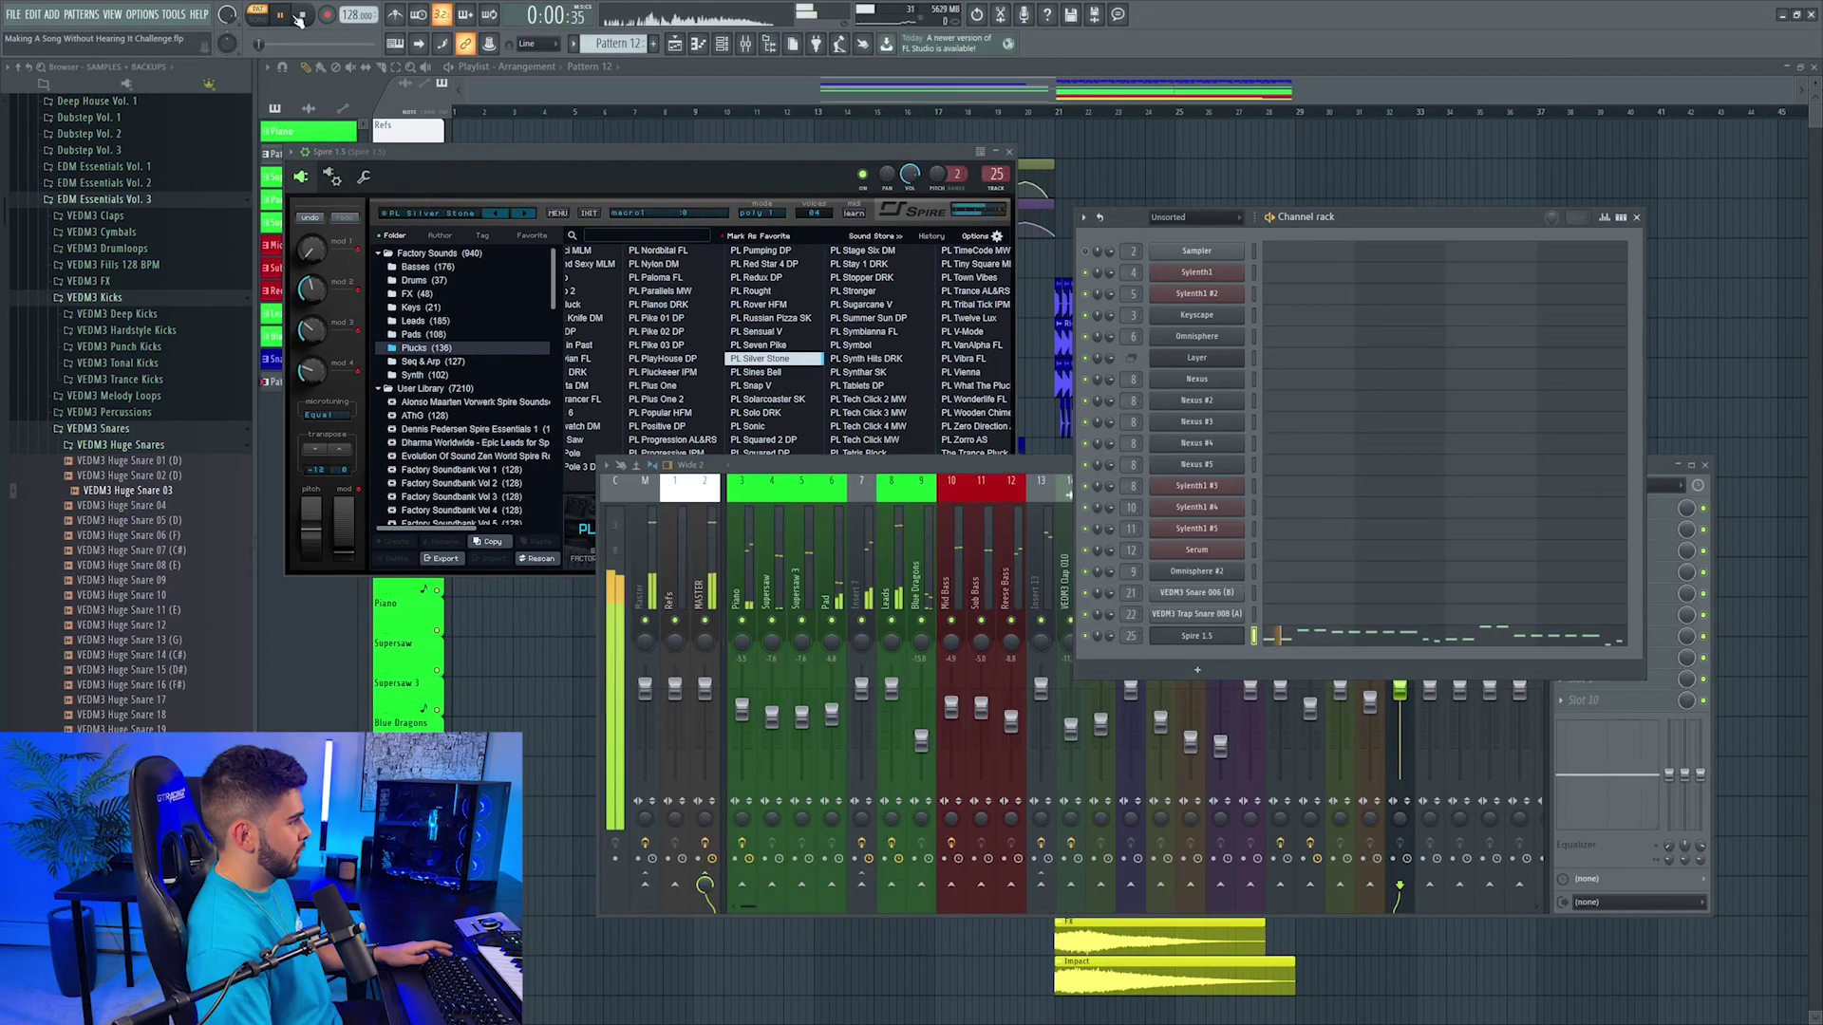
{"action": "left_click", "coordinate": [301, 14]}
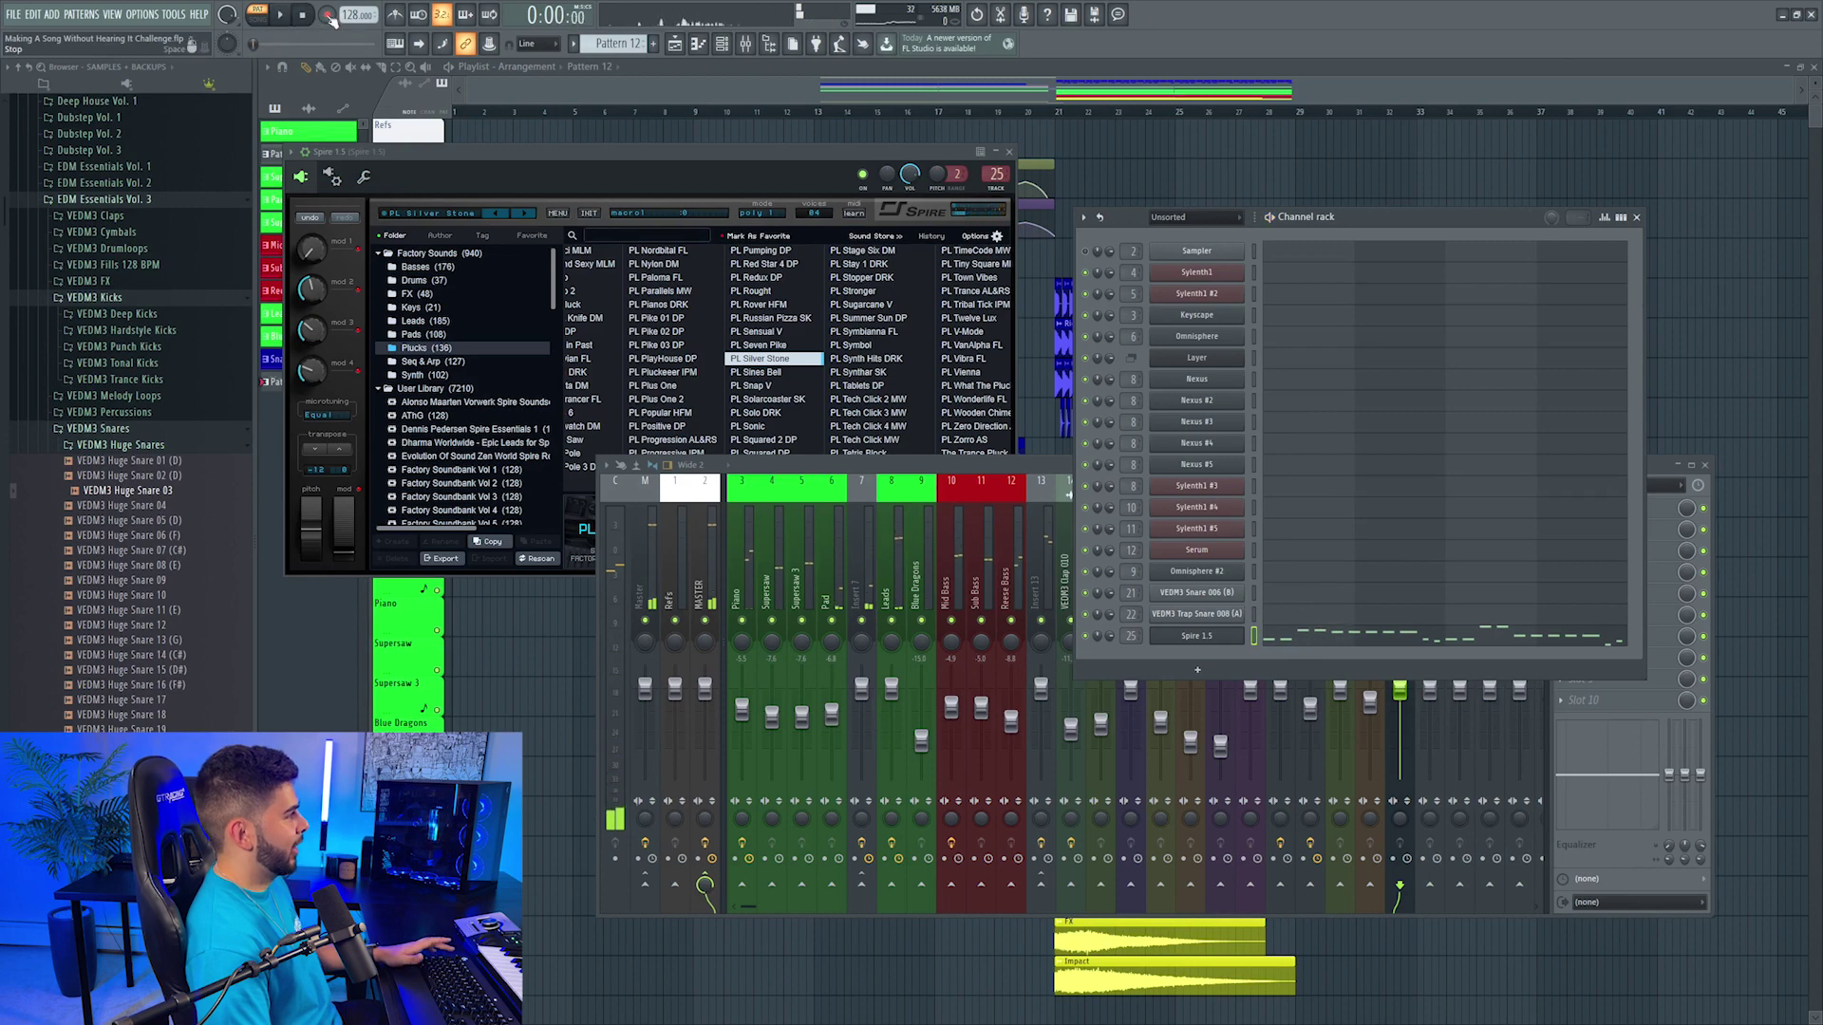
Step: Arrange the Silver Stone Pluck pattern from bar 5 and add Cymatics Origin, ValhallaDelay, ValhallaSupermassive and OTT to its mixer track
{"action": "key", "text": "F12"}
{"action": "scroll", "coordinate": [749, 354], "scroll_direction": "down", "scroll_amount": 4}
{"action": "scroll", "coordinate": [630, 402], "scroll_direction": "up", "scroll_amount": 6}
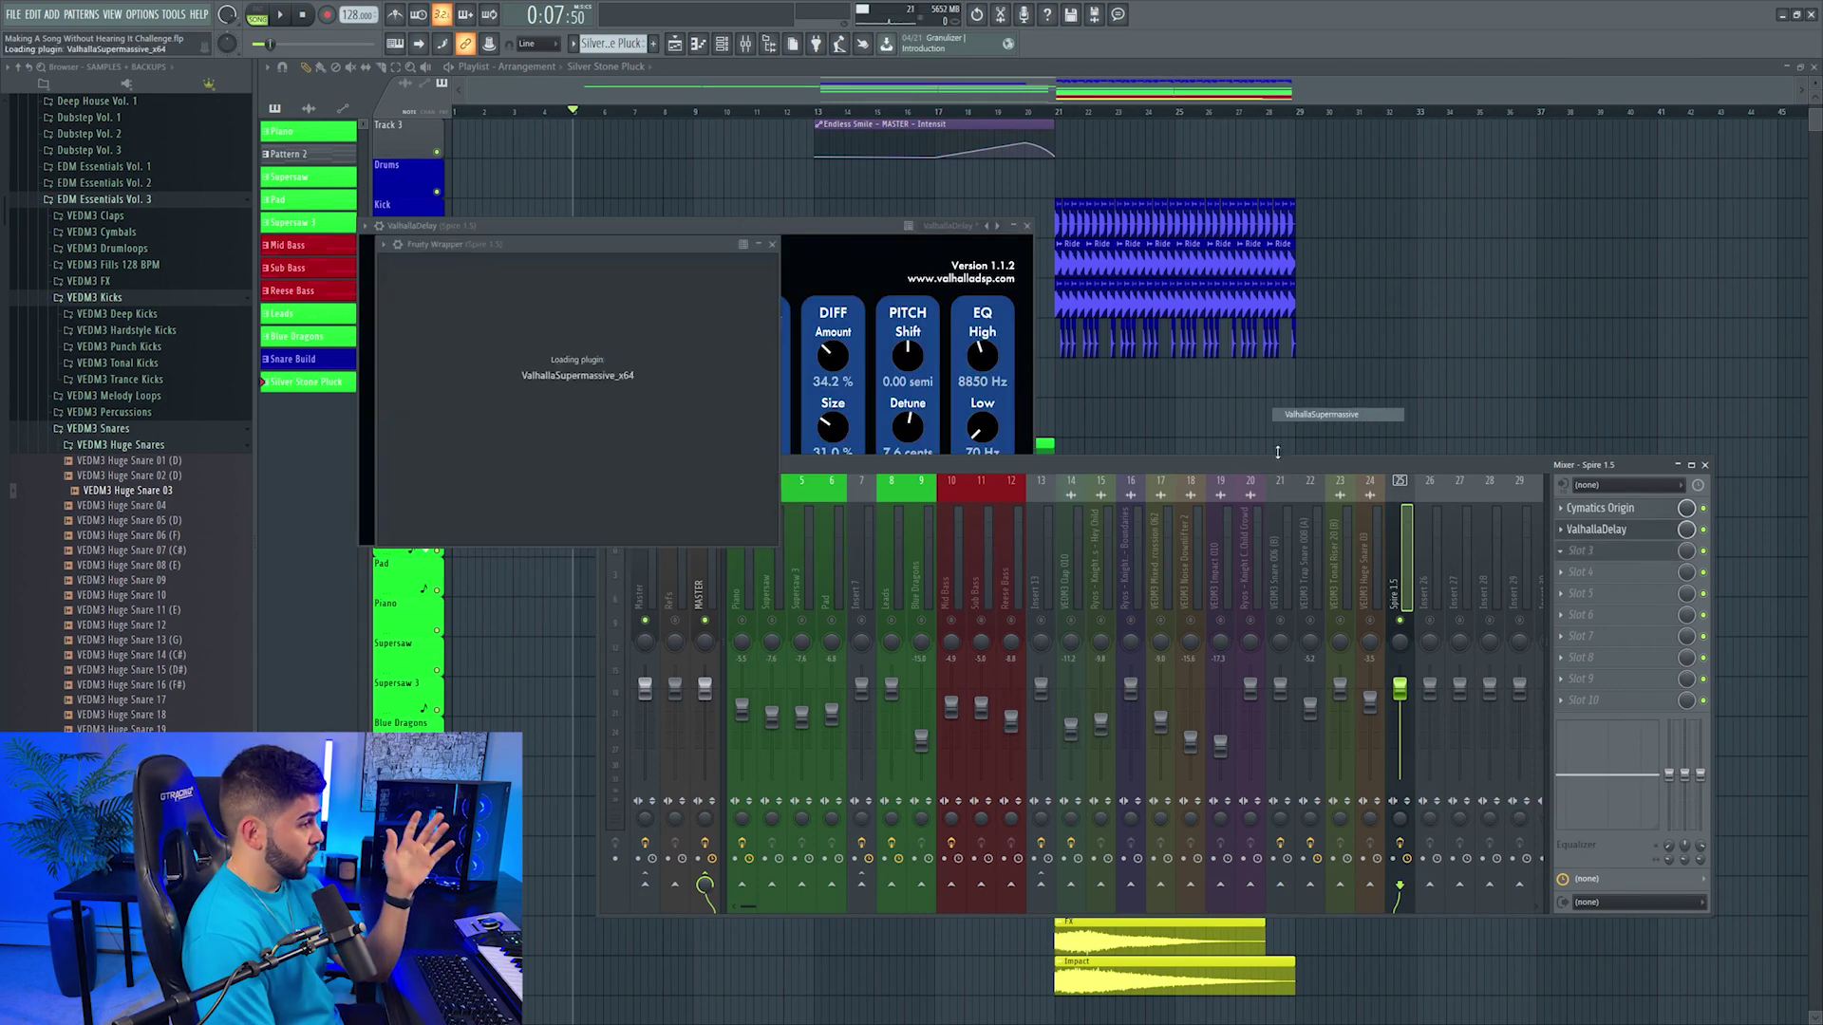
{"action": "left_click", "coordinate": [811, 504]}
{"action": "left_click", "coordinate": [1336, 583]}
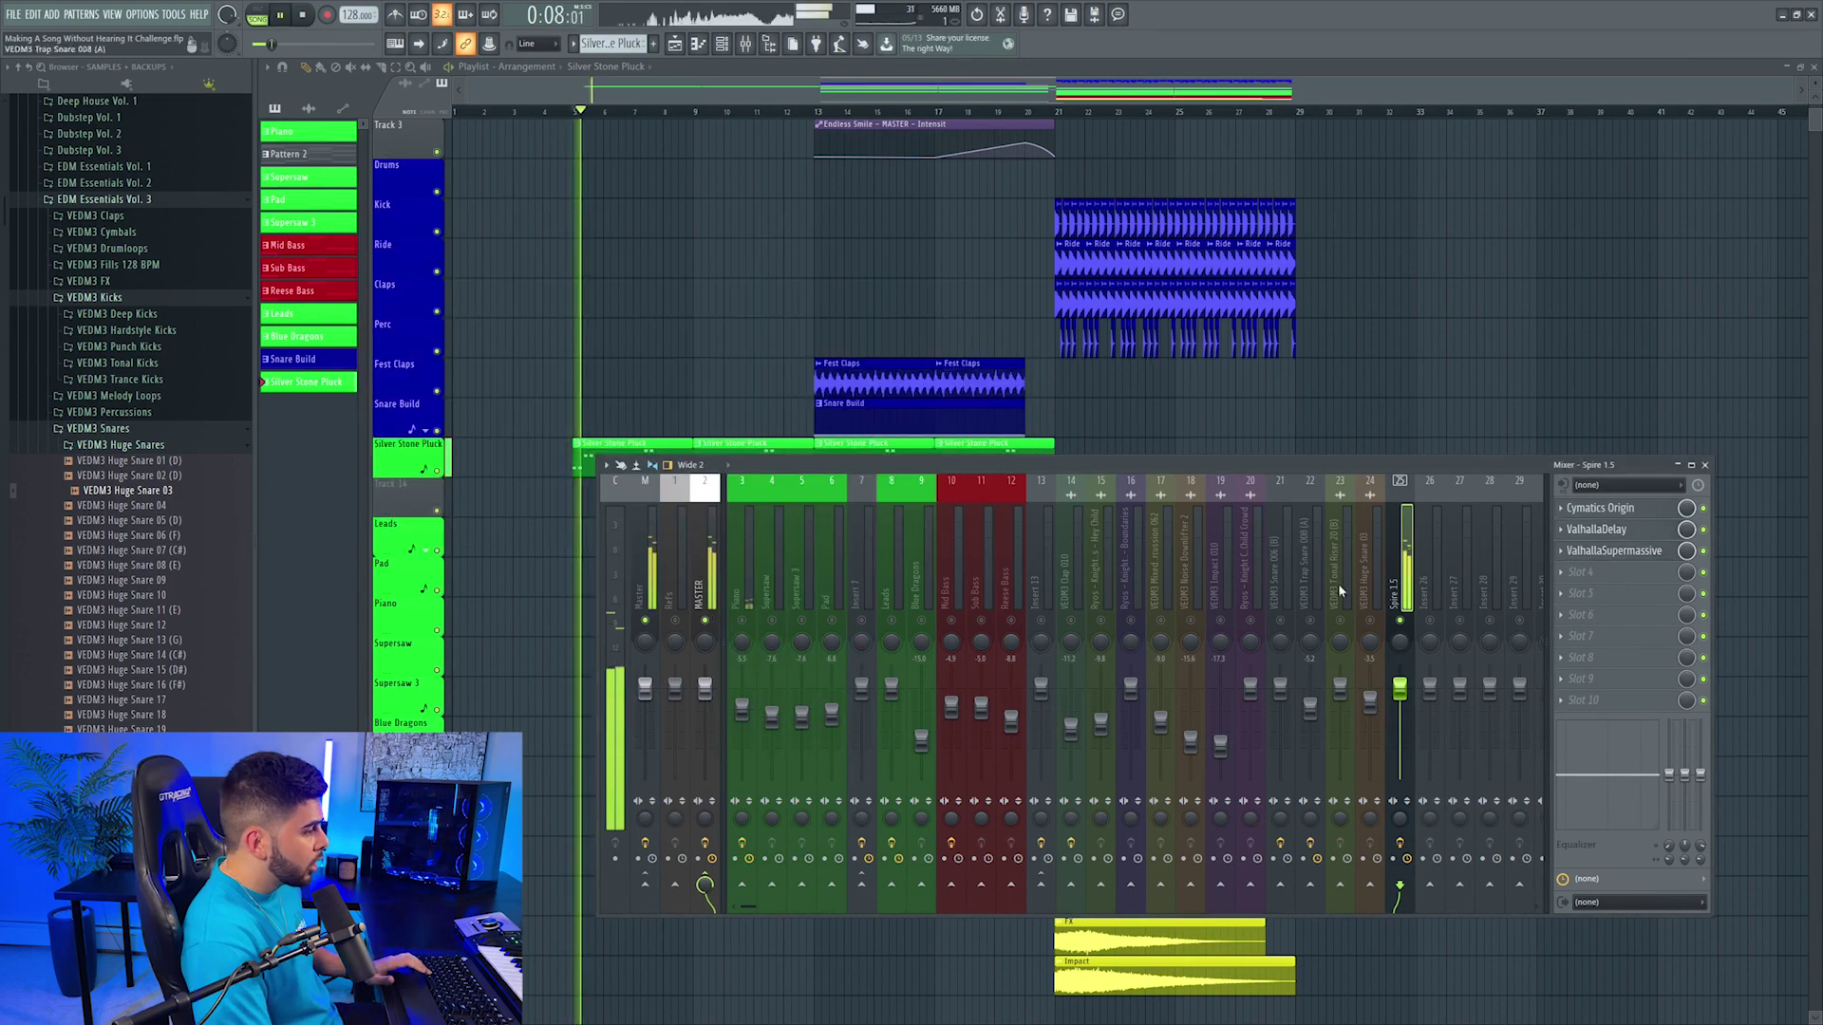
{"action": "left_click", "coordinate": [1576, 572]}
{"action": "mouse_move", "coordinate": [1614, 590]}
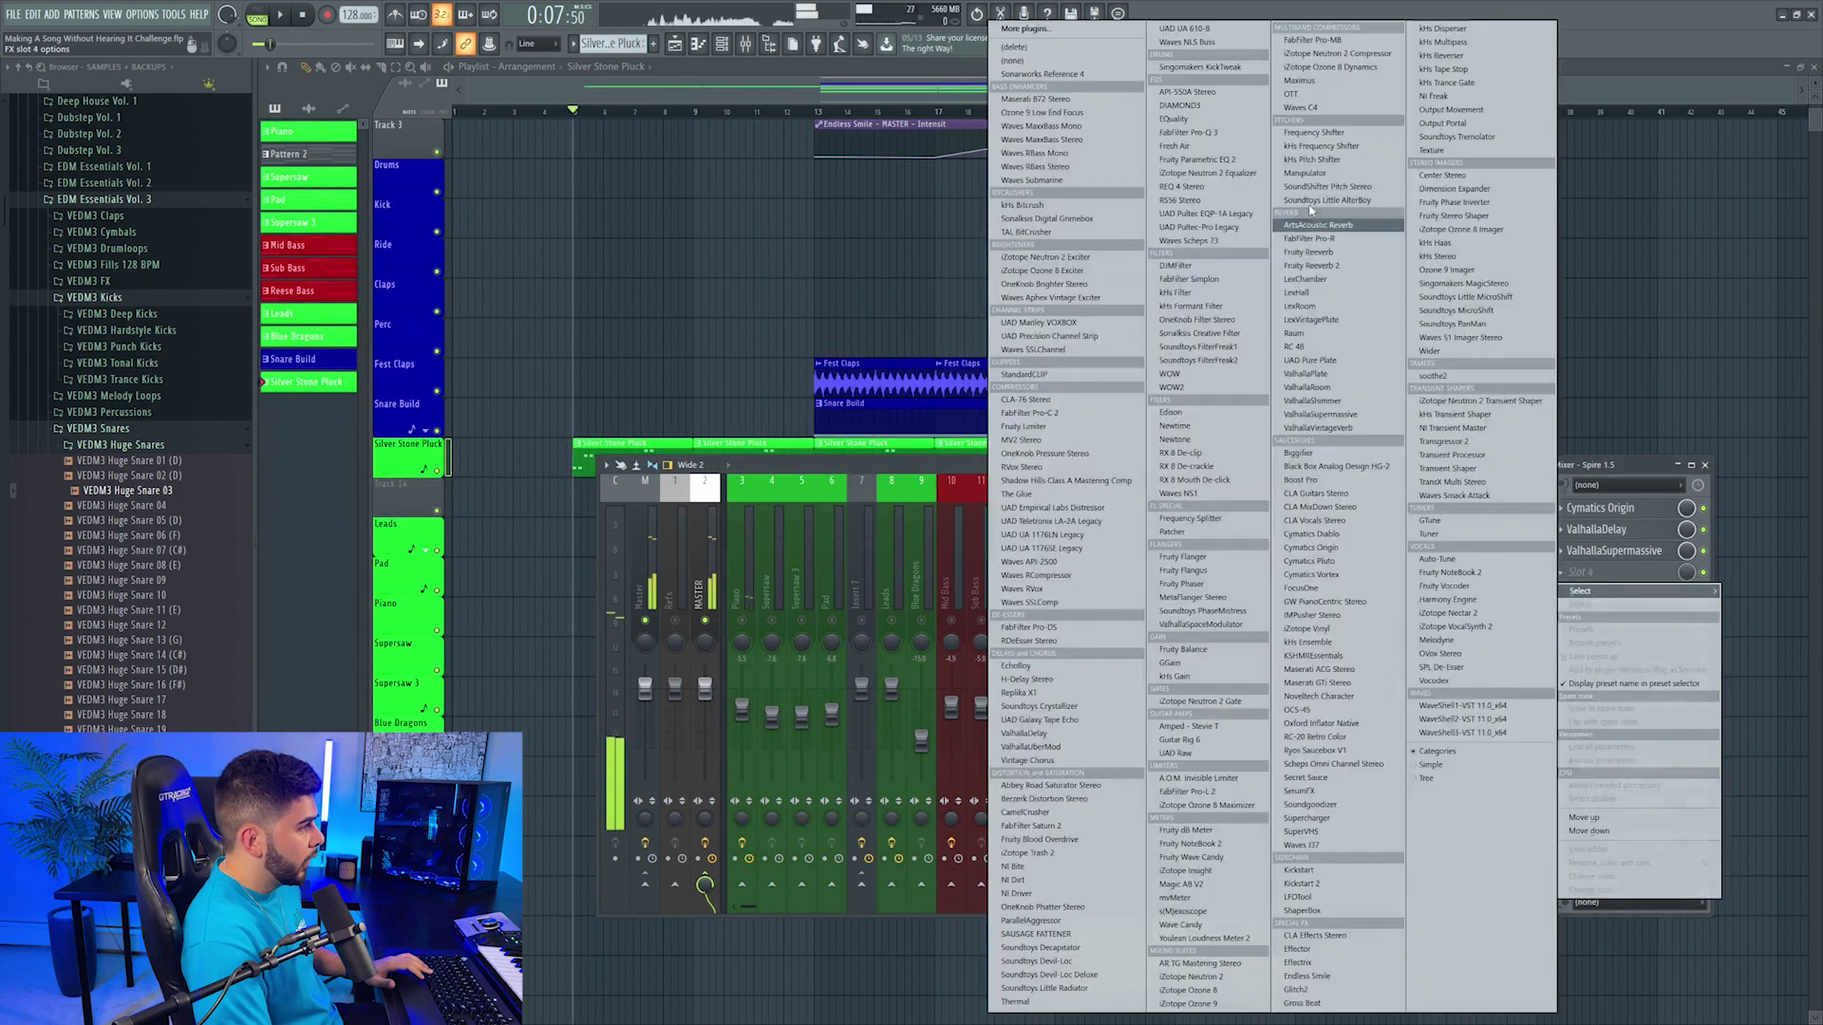
{"action": "left_click", "coordinate": [1322, 95]}
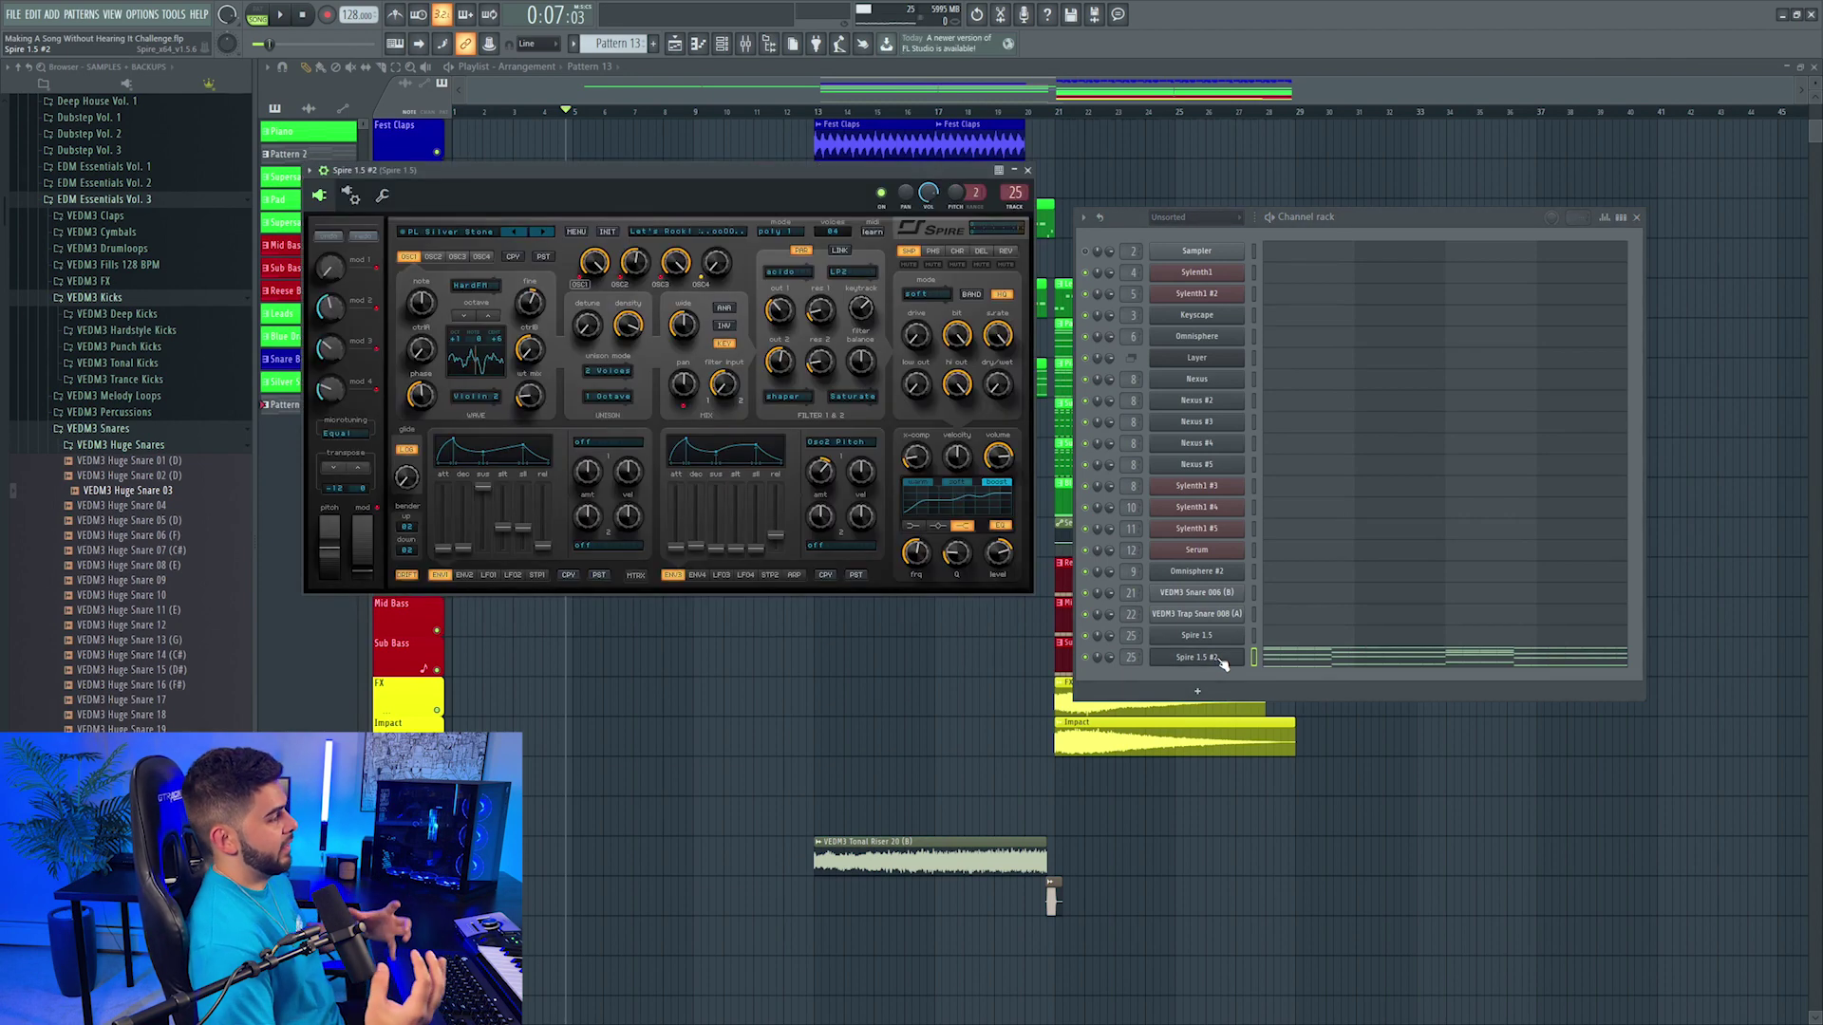
Step: Load the STR Neon Strings JRM pad preset in Spire 1.5 #2 and route the channel to mixer track 26
{"action": "left_click", "coordinate": [446, 232]}
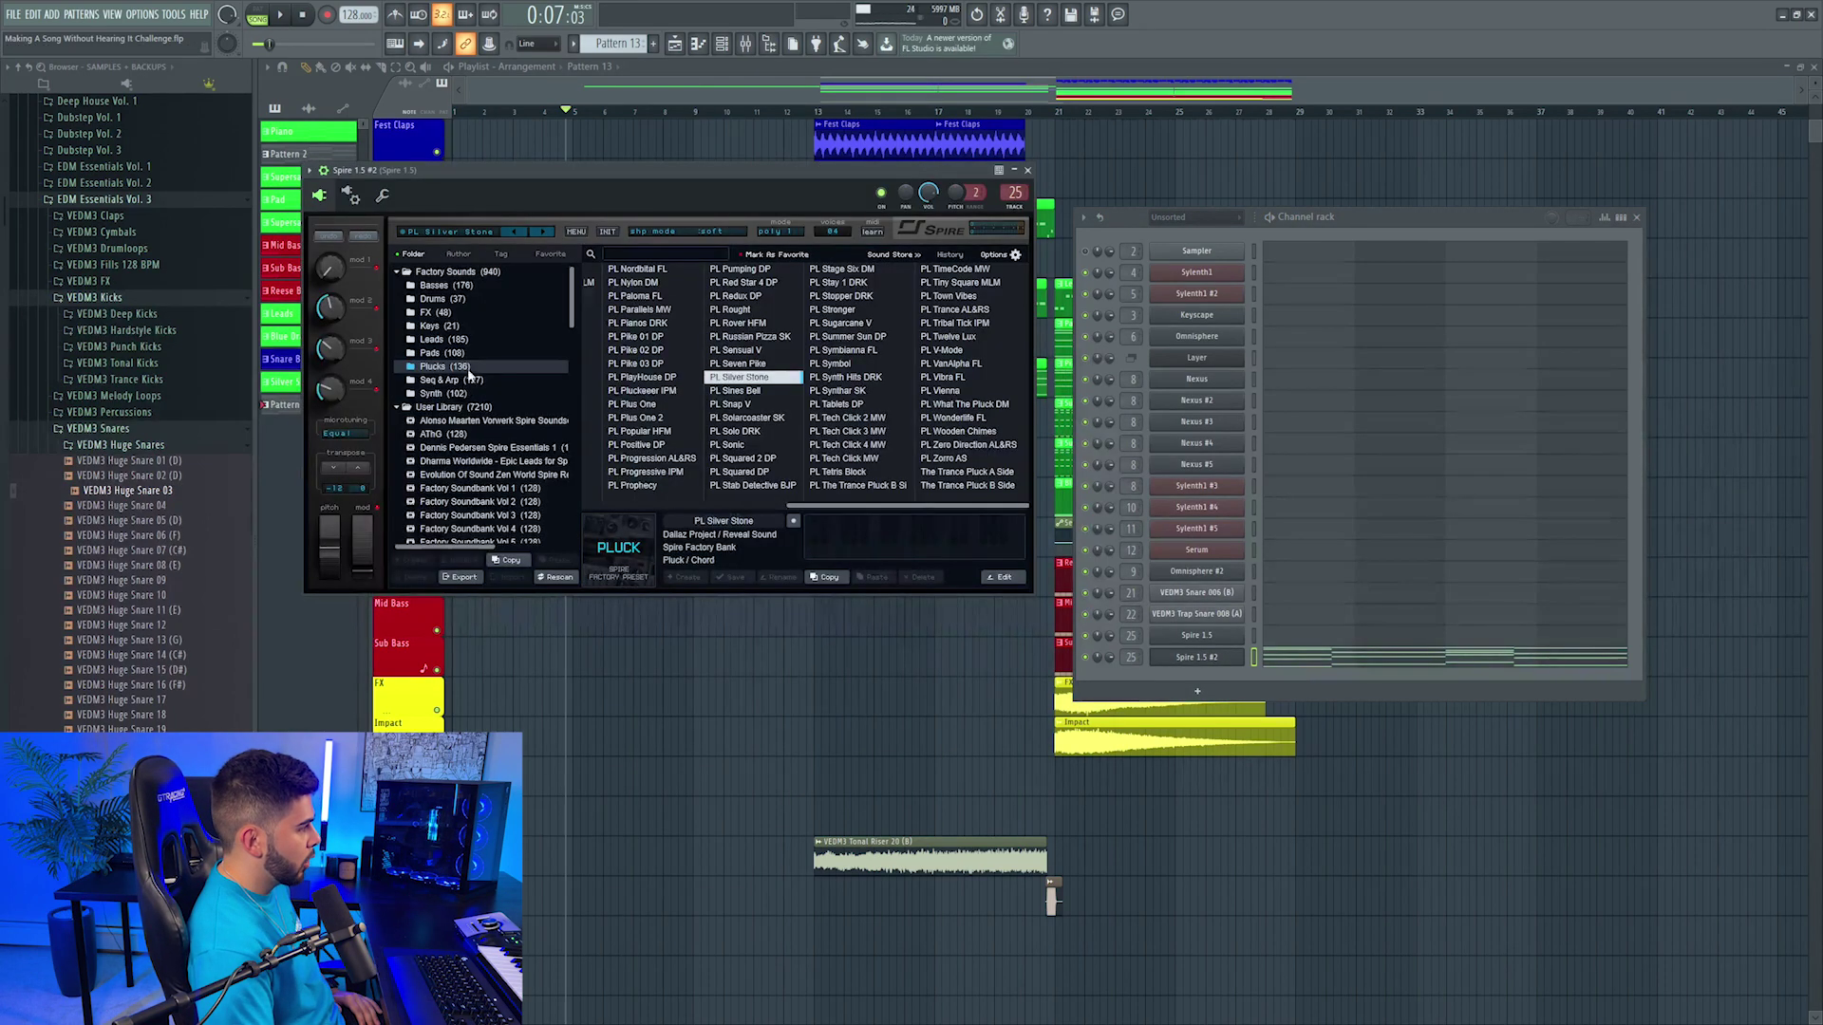
{"action": "left_click", "coordinate": [458, 355]}
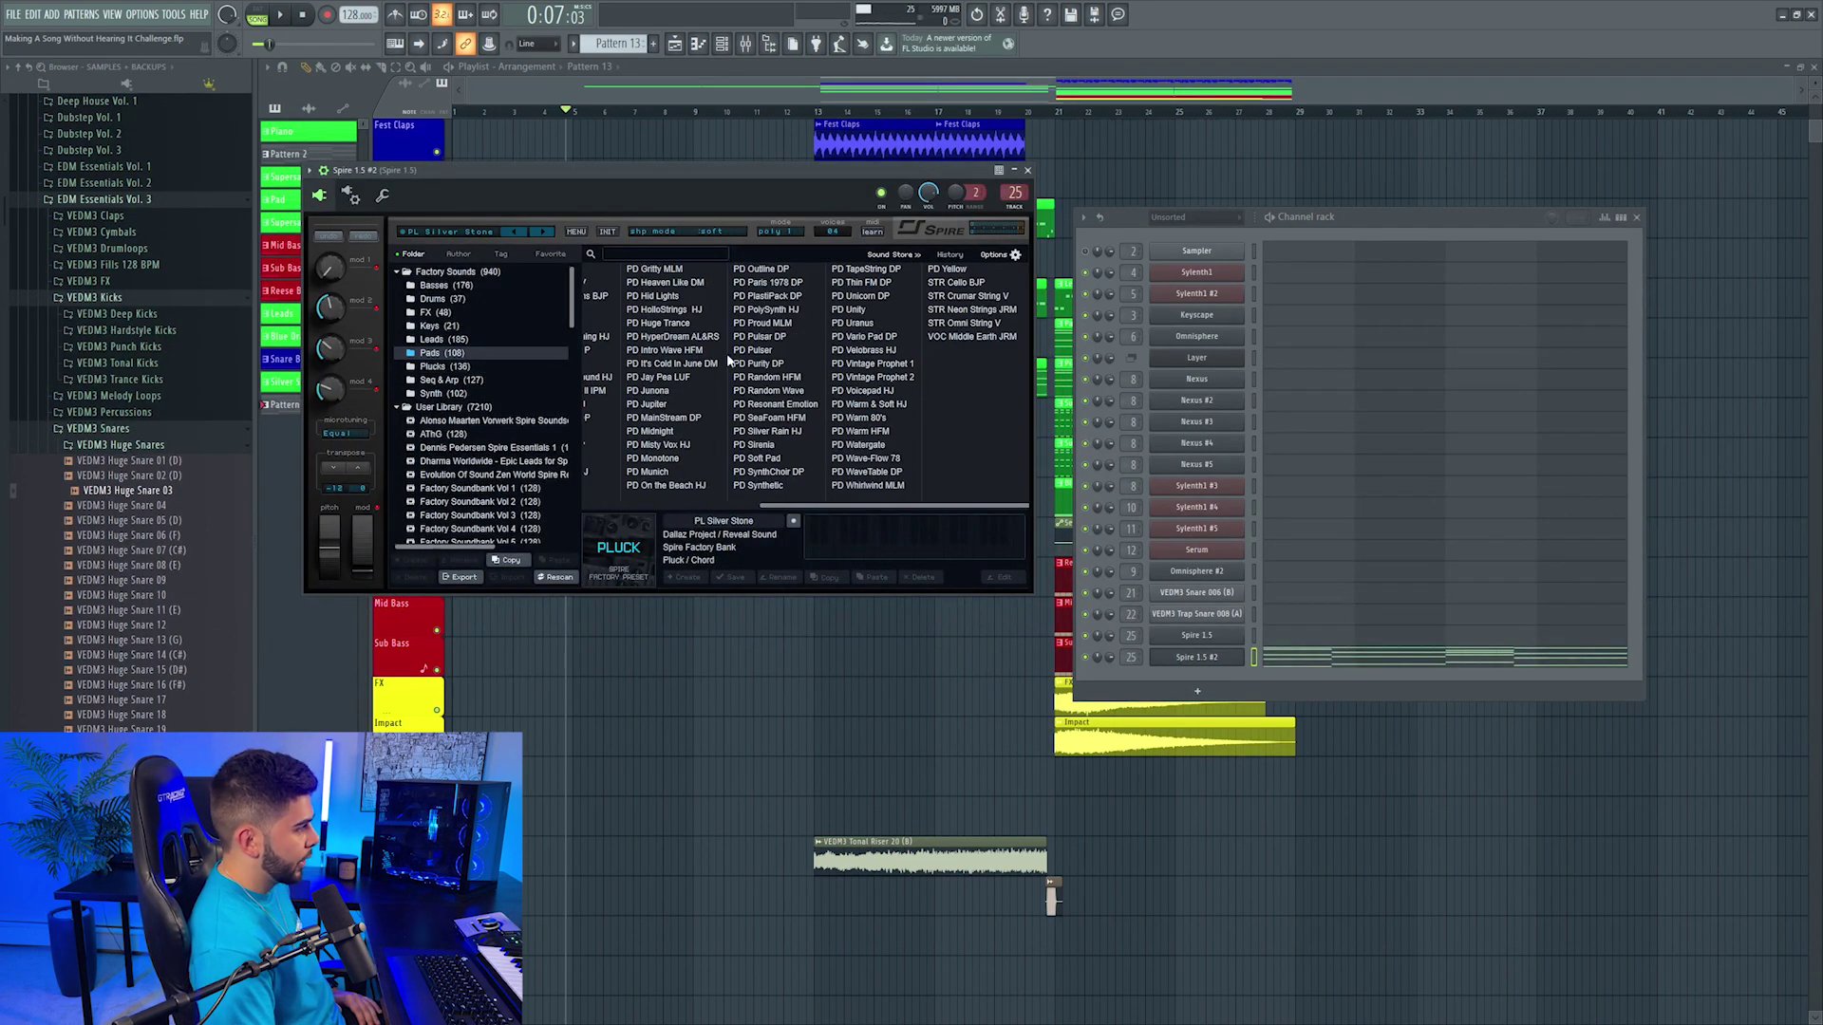
{"action": "left_click", "coordinate": [968, 310]}
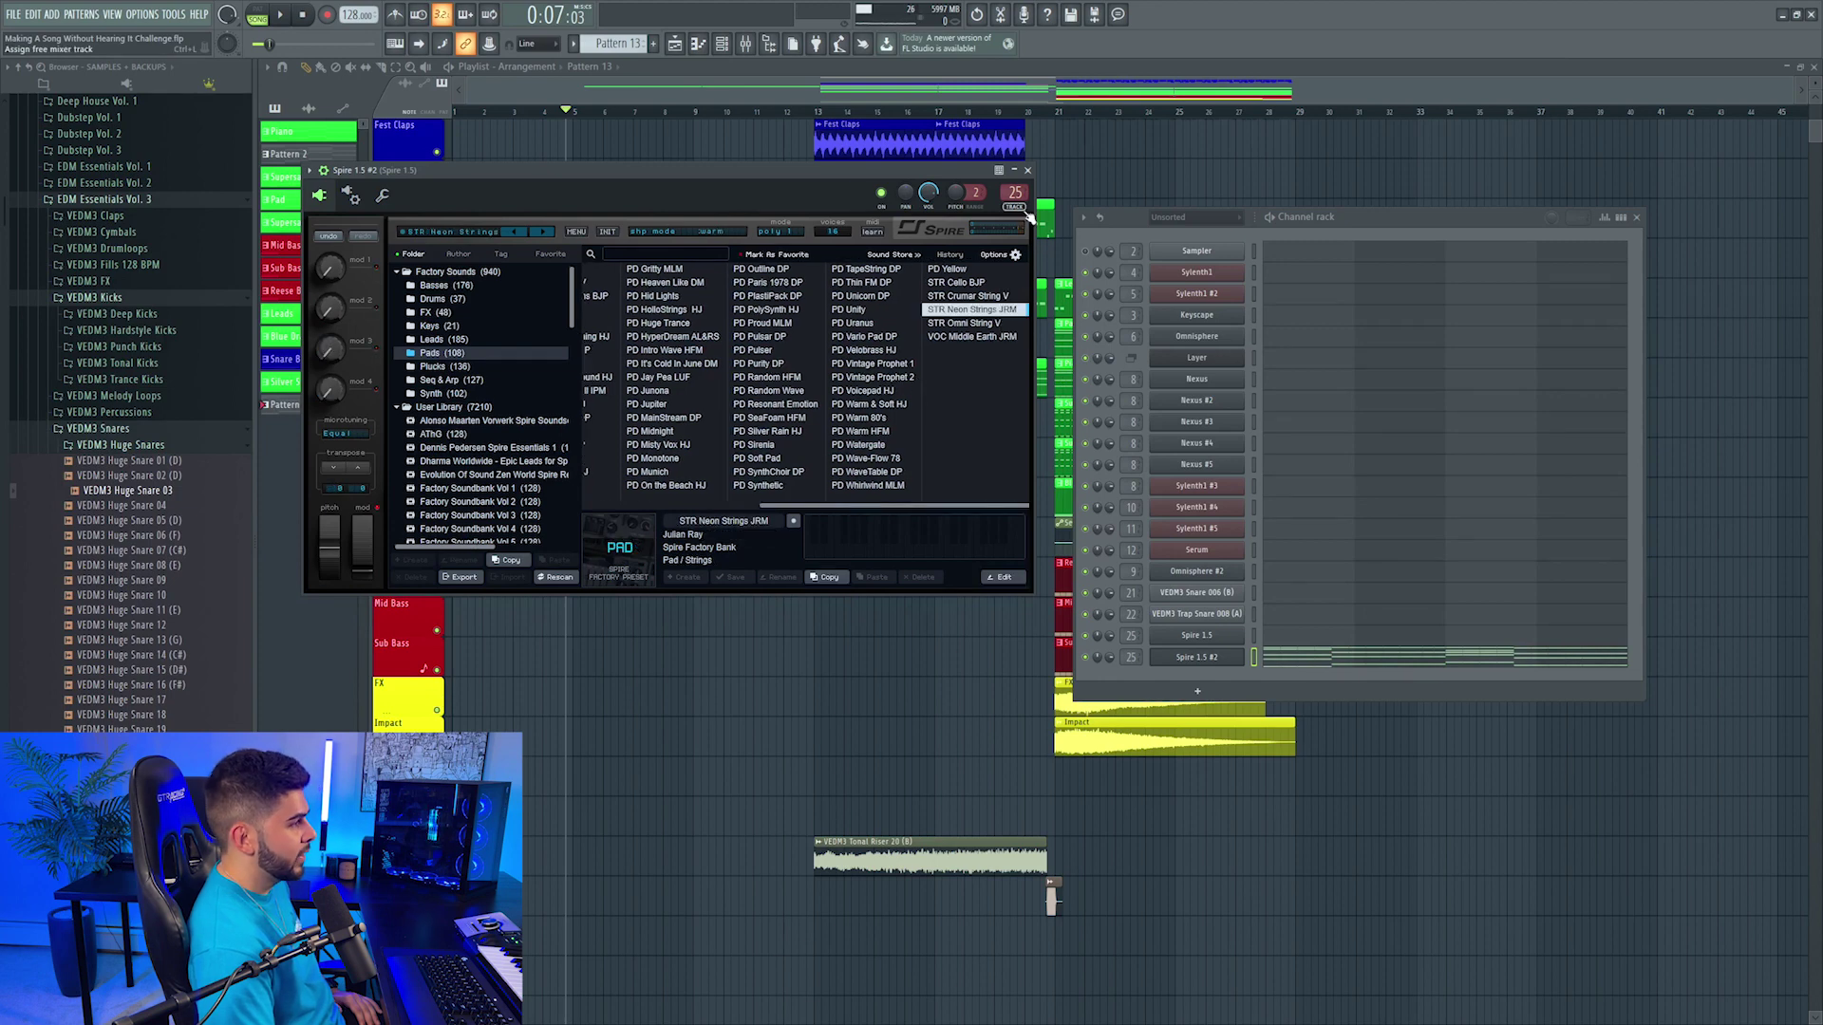
{"action": "left_click", "coordinate": [746, 45]}
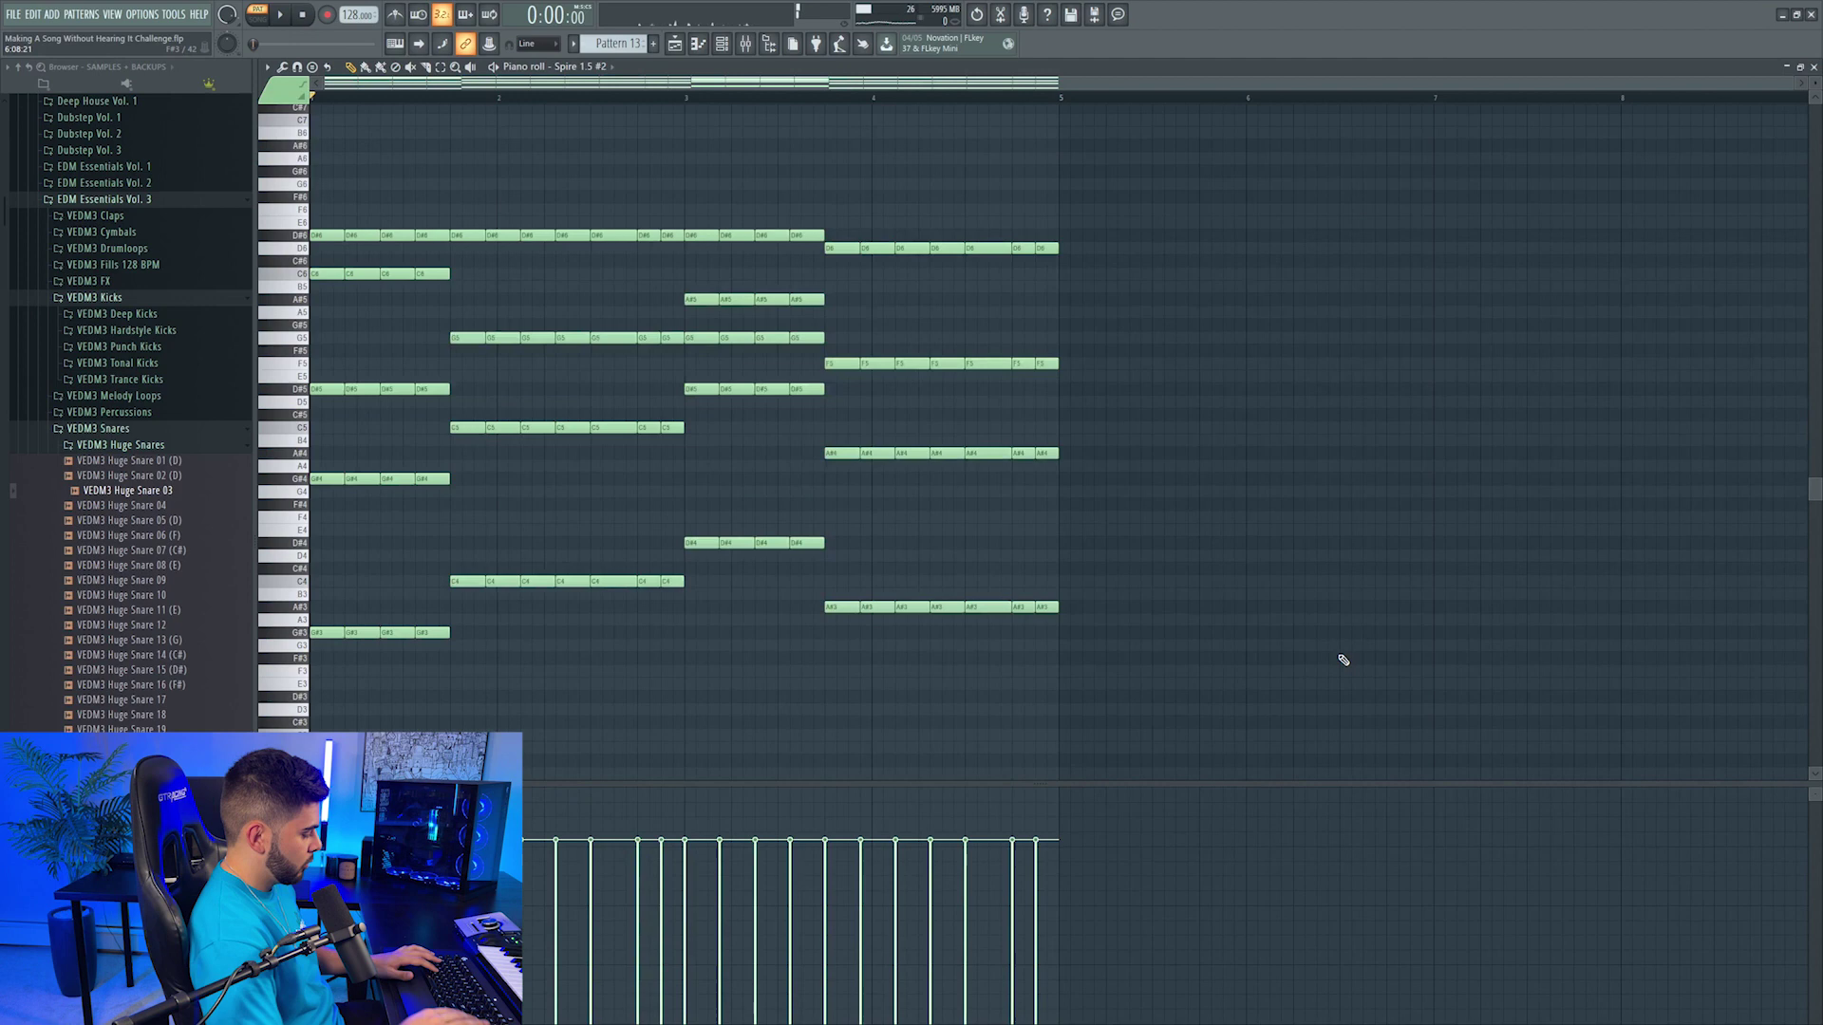
Step: Turn the repeated chord notes into sustained chords one octave higher, with the second and fourth chords starting a beat early
{"action": "key", "text": "ctrl+a"}
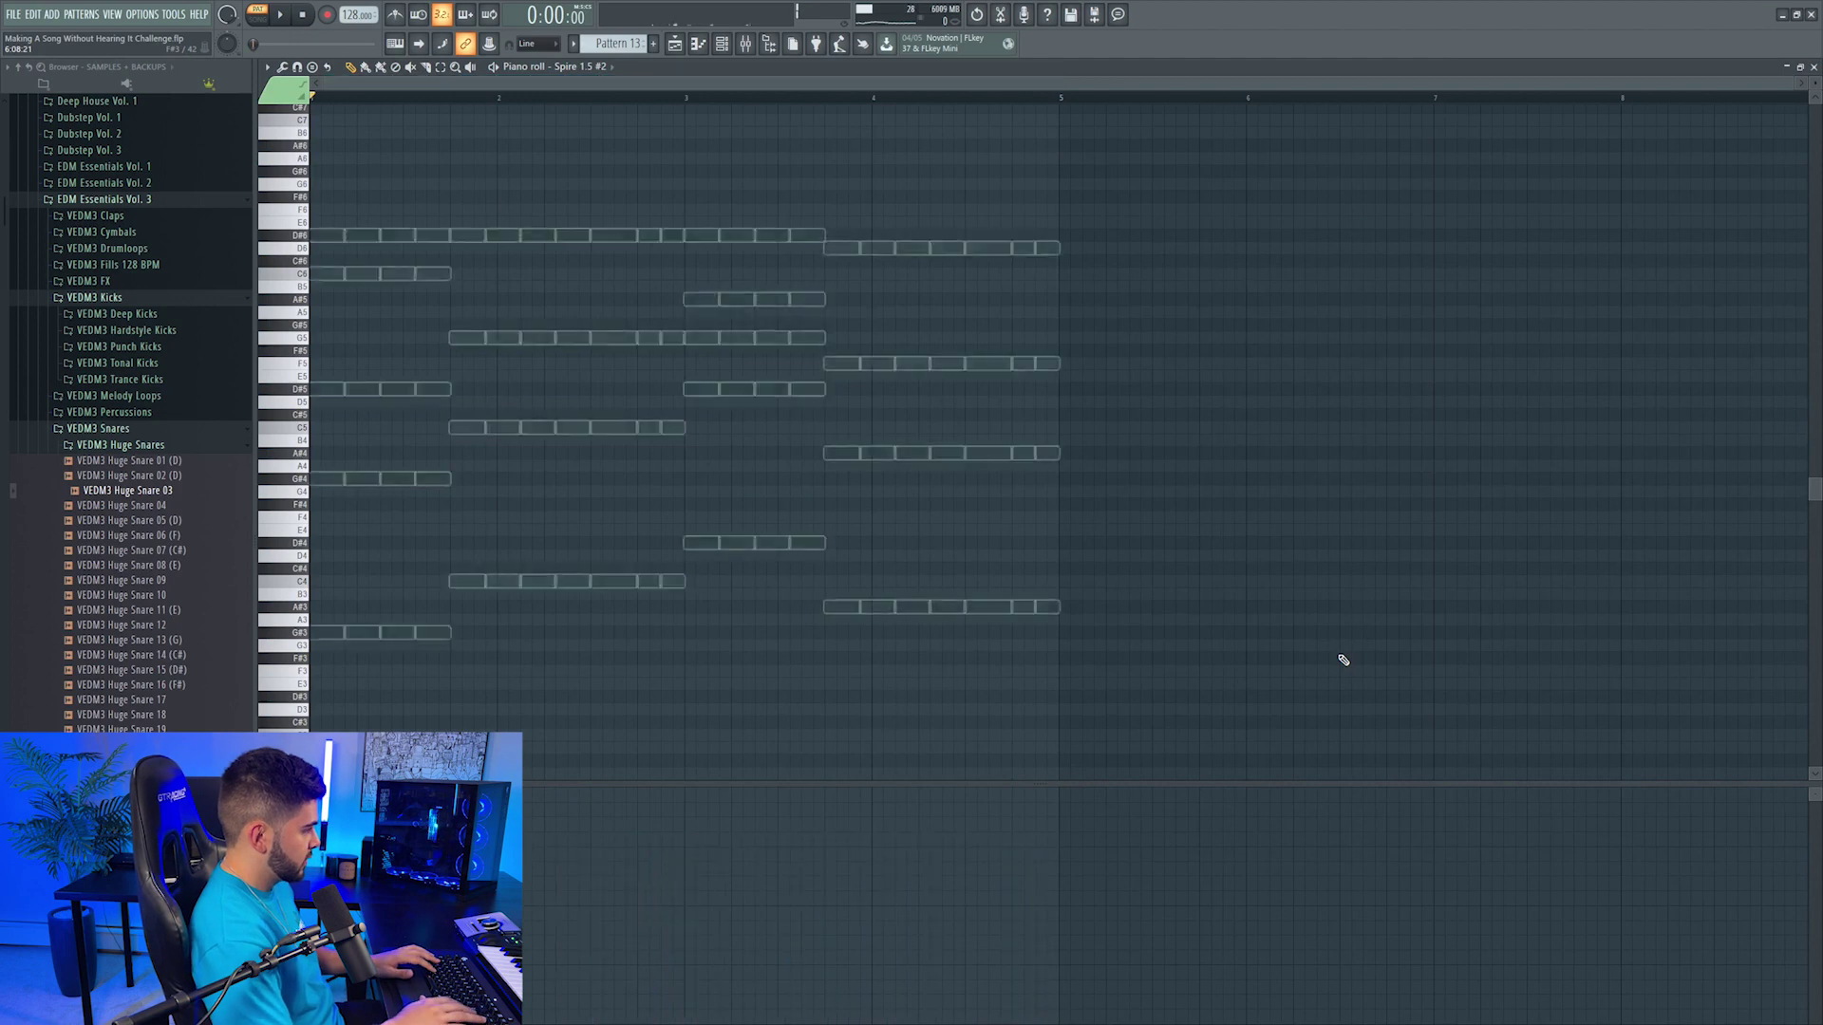
{"action": "scroll", "coordinate": [949, 481], "scroll_direction": "up", "scroll_amount": 5}
{"action": "scroll", "coordinate": [578, 379], "scroll_direction": "down", "scroll_amount": 1}
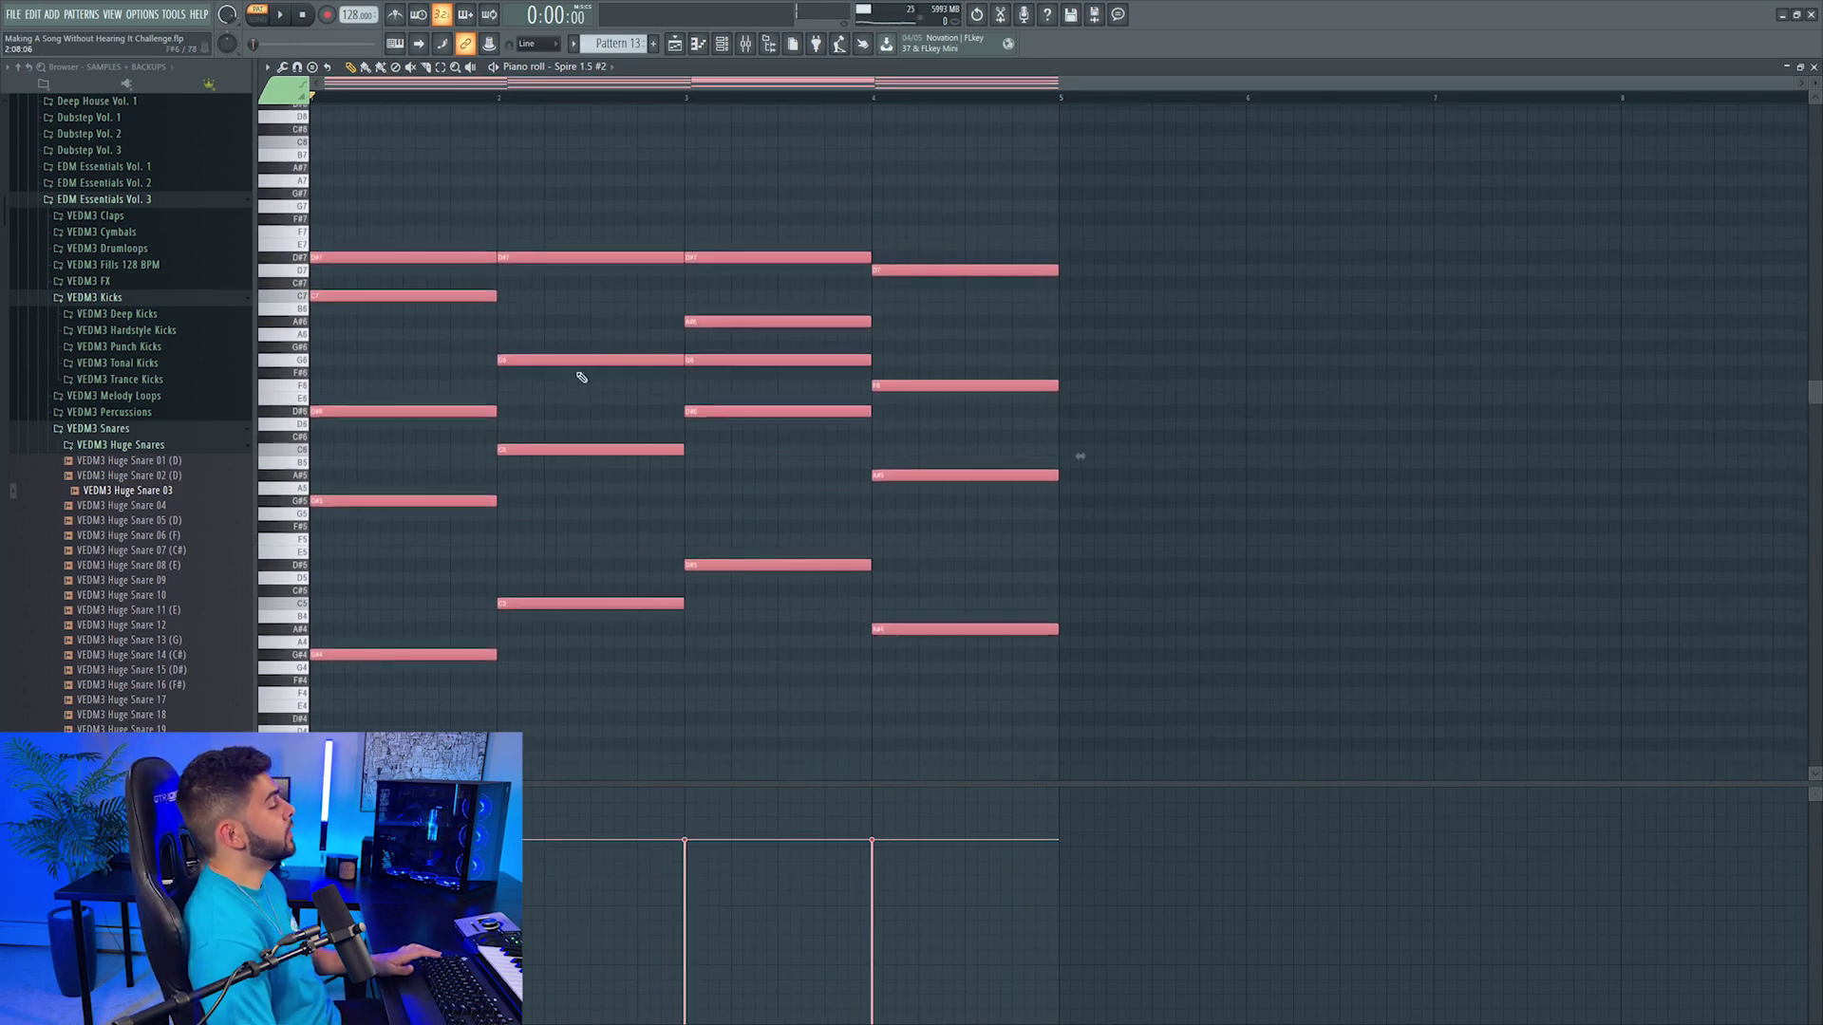
{"action": "scroll", "coordinate": [462, 337], "scroll_direction": "up", "scroll_amount": 2}
{"action": "left_click_drag", "start_coordinate": [423, 293], "coordinate": [425, 735], "text": "ctrl"}
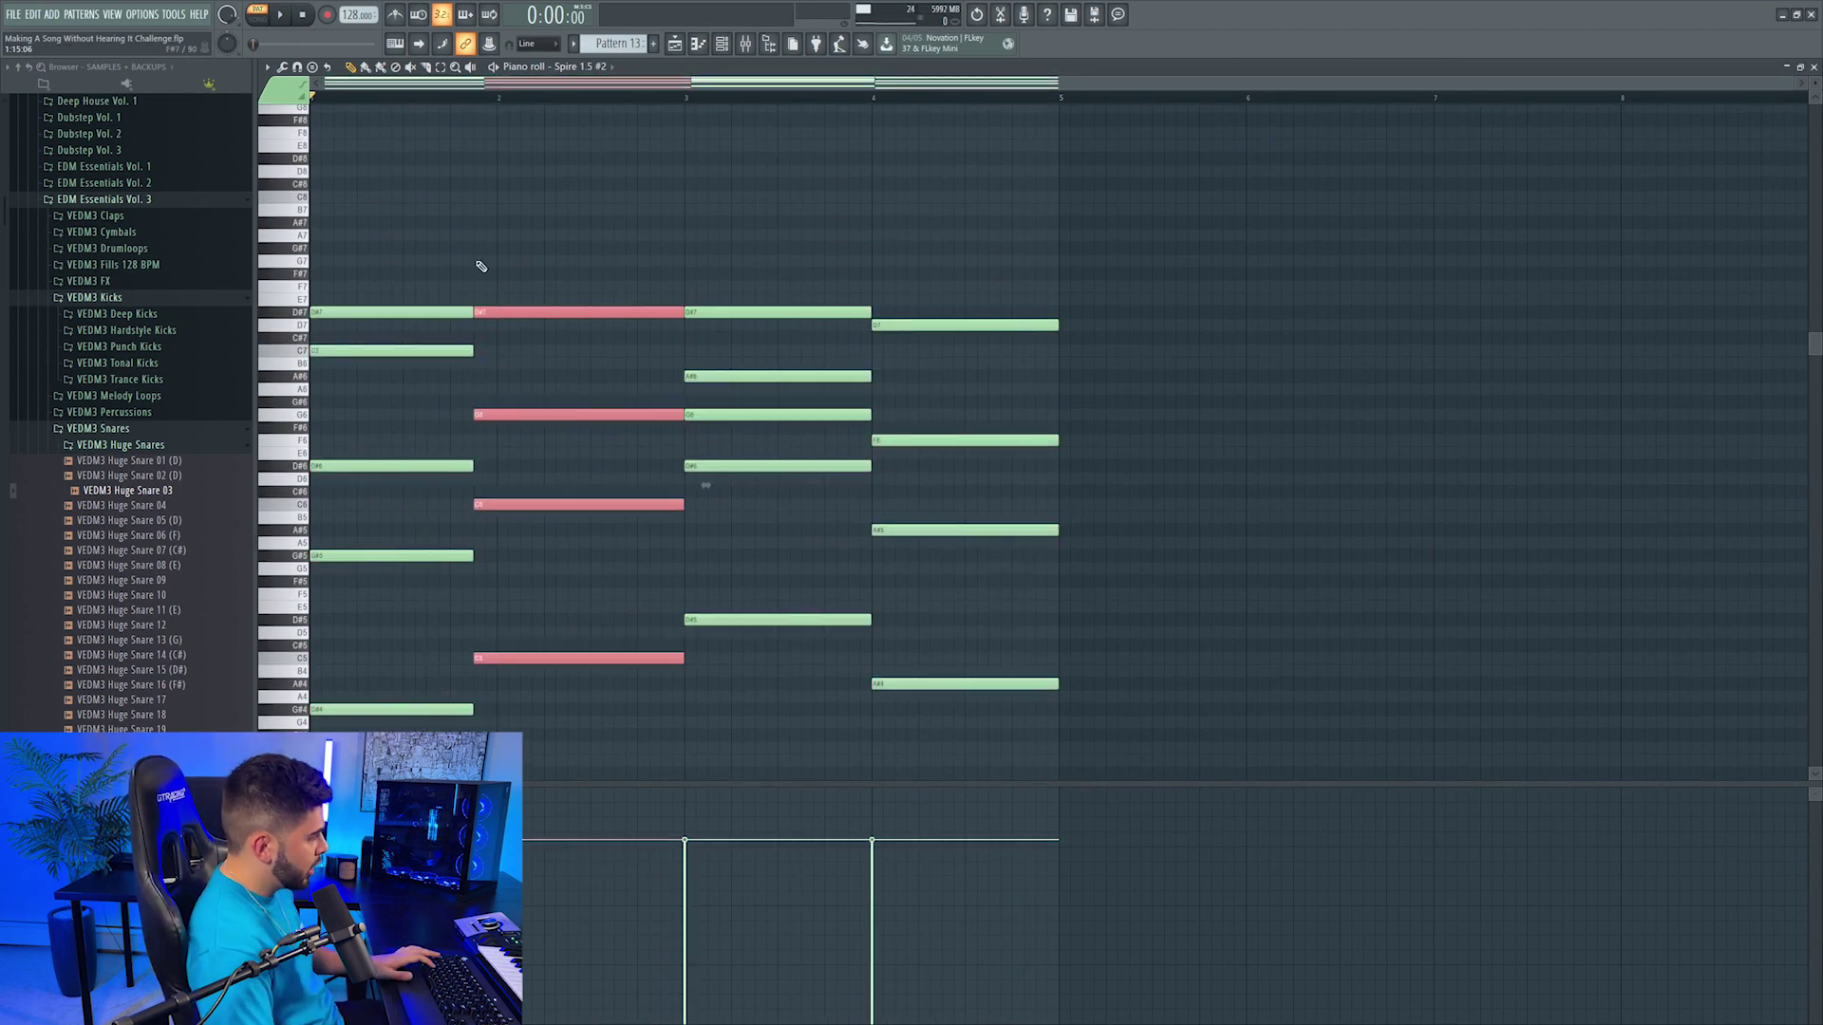
{"action": "left_click_drag", "start_coordinate": [480, 269], "coordinate": [531, 621], "text": "ctrl"}
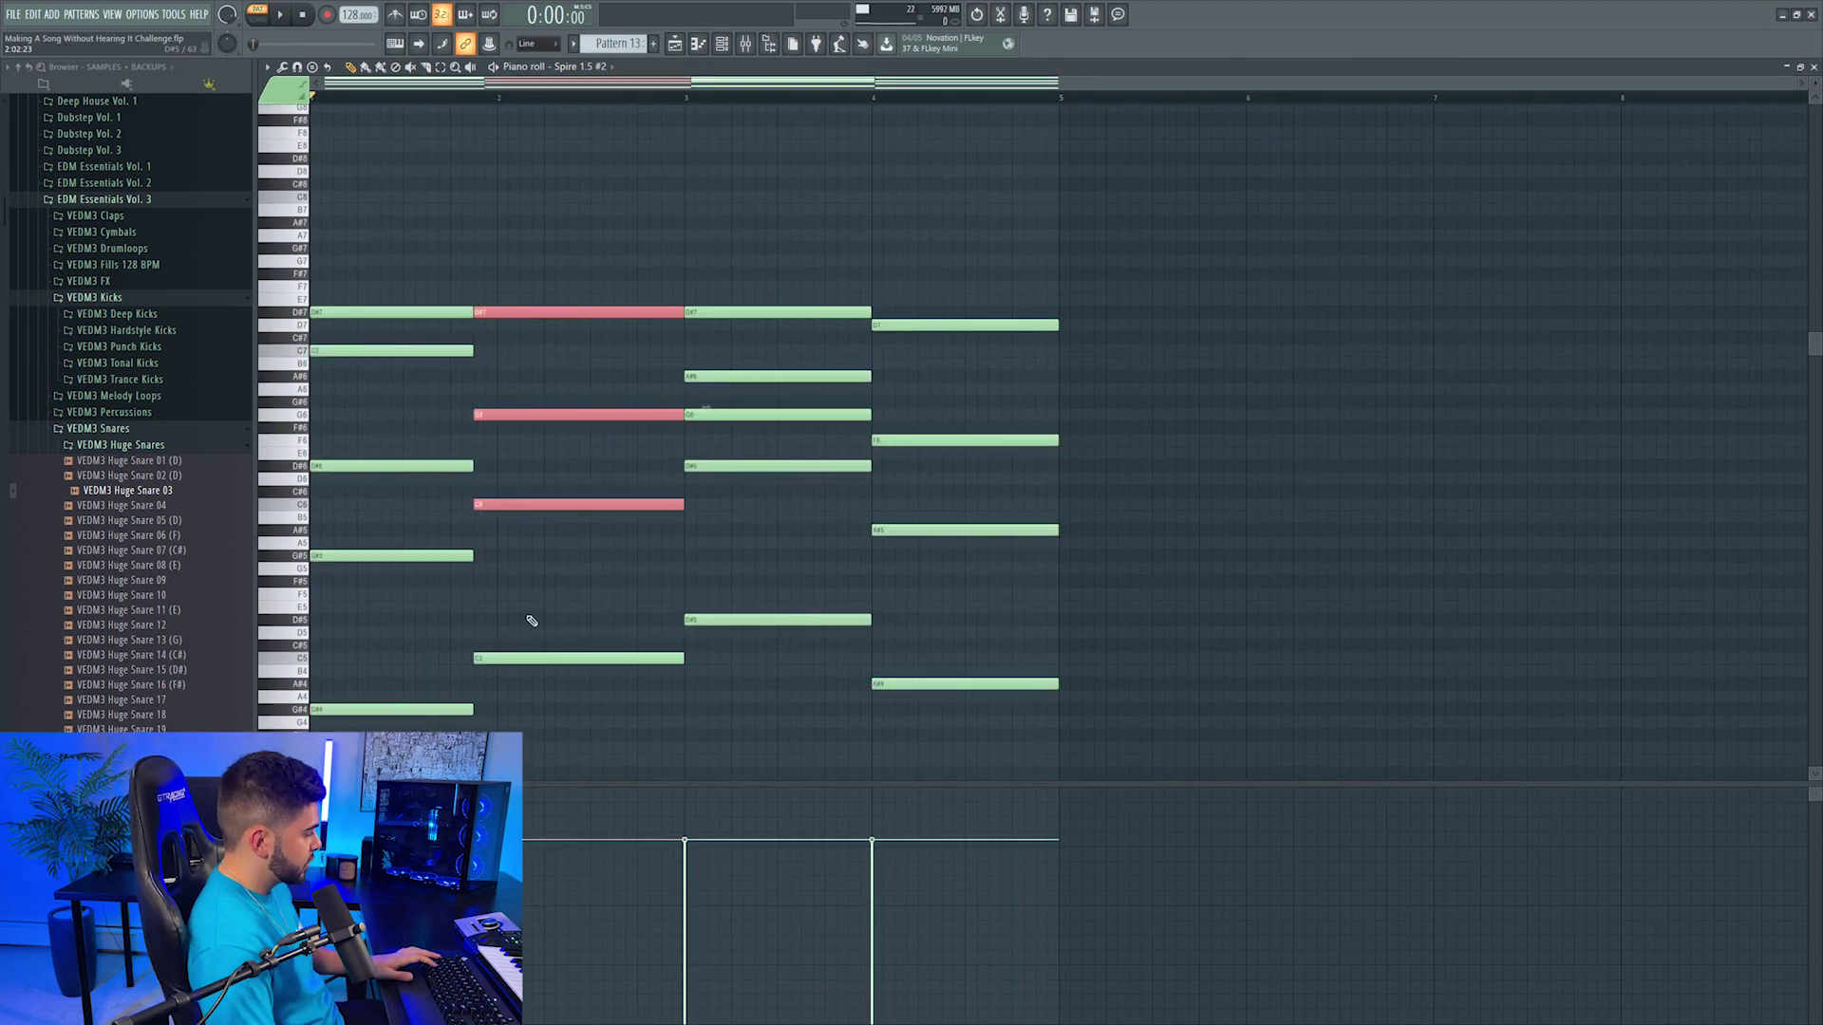
{"action": "left_click_drag", "start_coordinate": [835, 282], "coordinate": [822, 696], "text": "ctrl"}
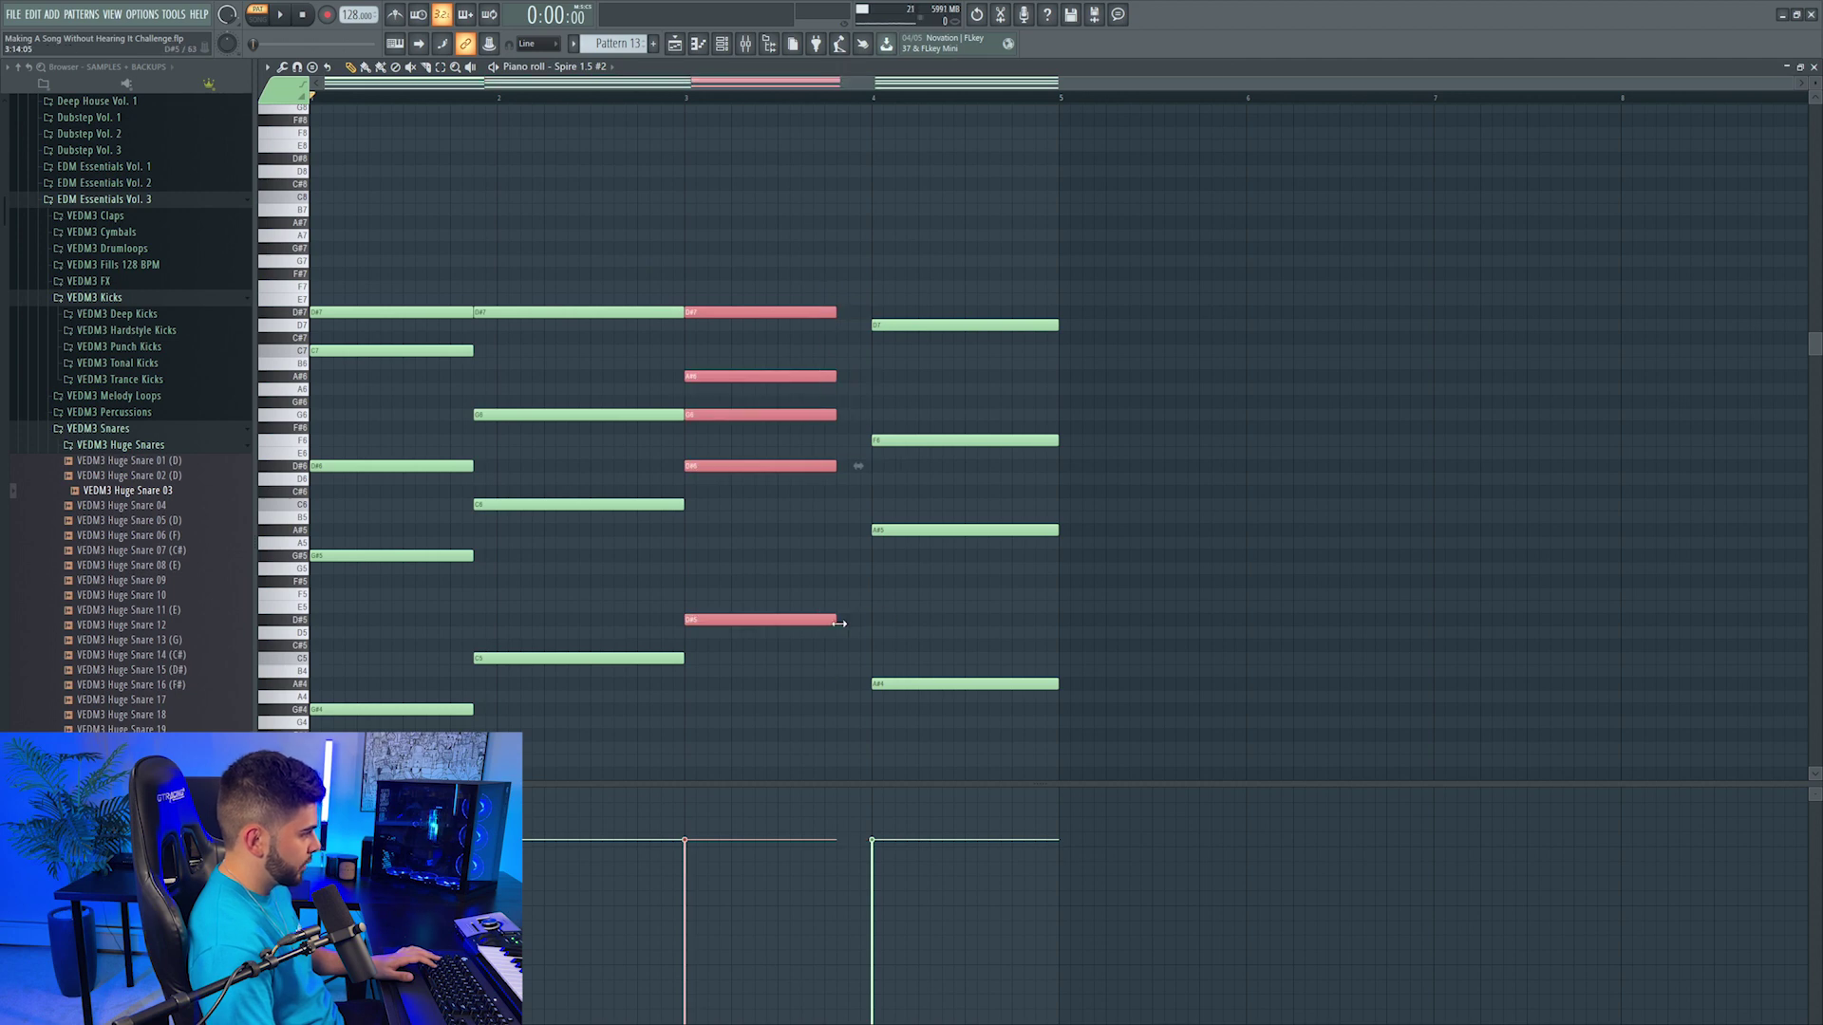
{"action": "left_click_drag", "start_coordinate": [988, 271], "coordinate": [933, 748], "text": "ctrl"}
Step: Copy the Omnisphere notes from the Pad pattern and place the Pattern 13 clip on Track 14 at bar 5
{"action": "key", "text": "F5"}
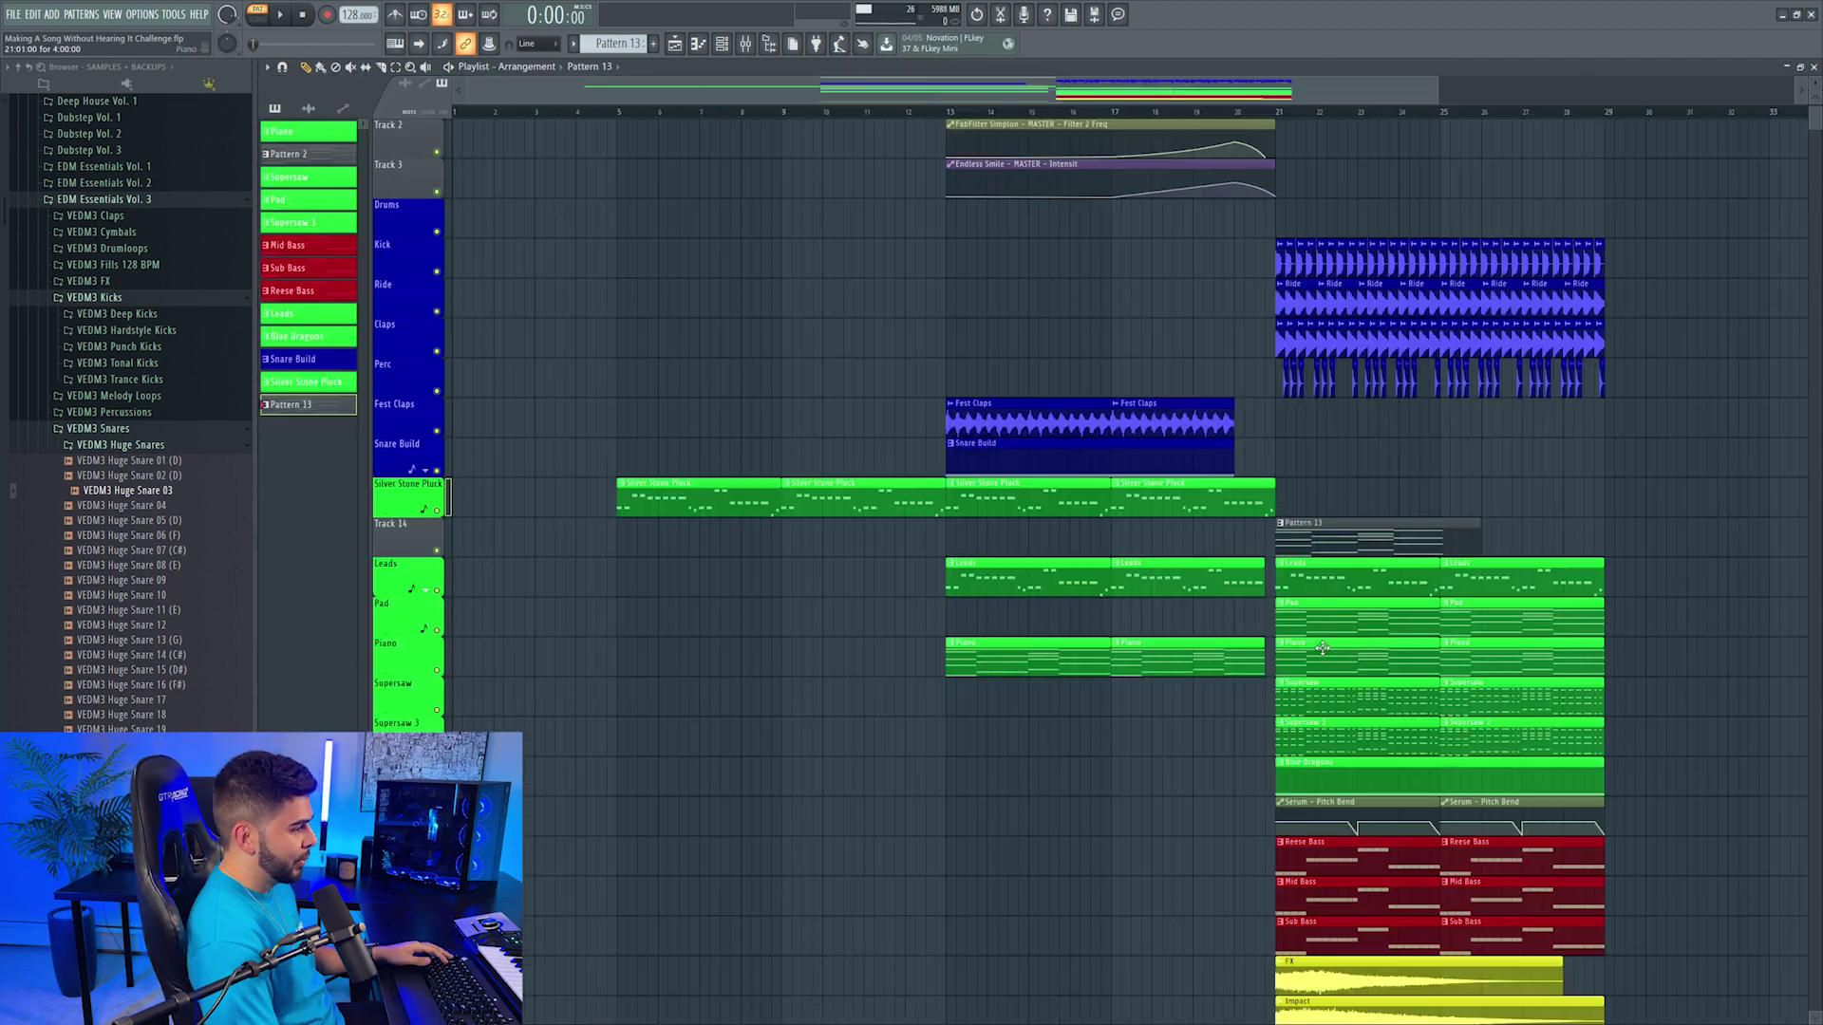
{"action": "double_click", "coordinate": [1320, 631]}
{"action": "right_click", "coordinate": [1221, 337]}
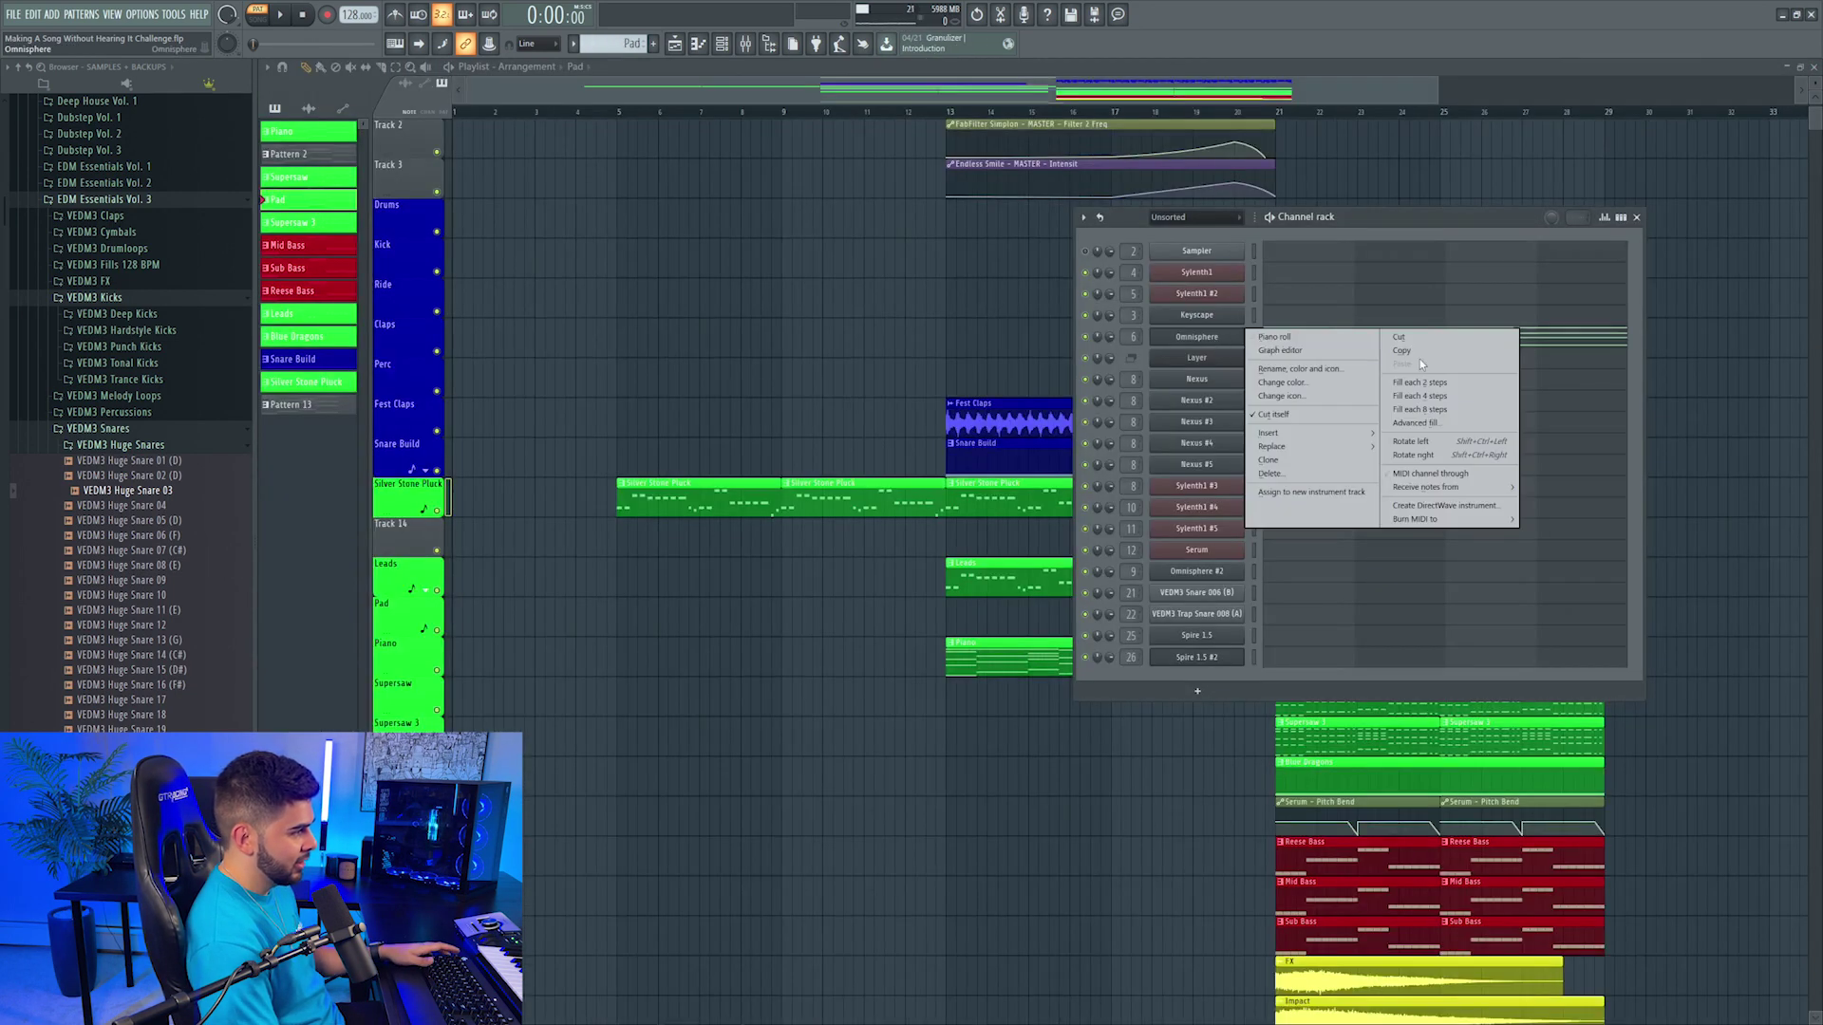
{"action": "left_click", "coordinate": [1418, 352]}
{"action": "key", "text": "F6"}
{"action": "left_click", "coordinate": [1338, 533]}
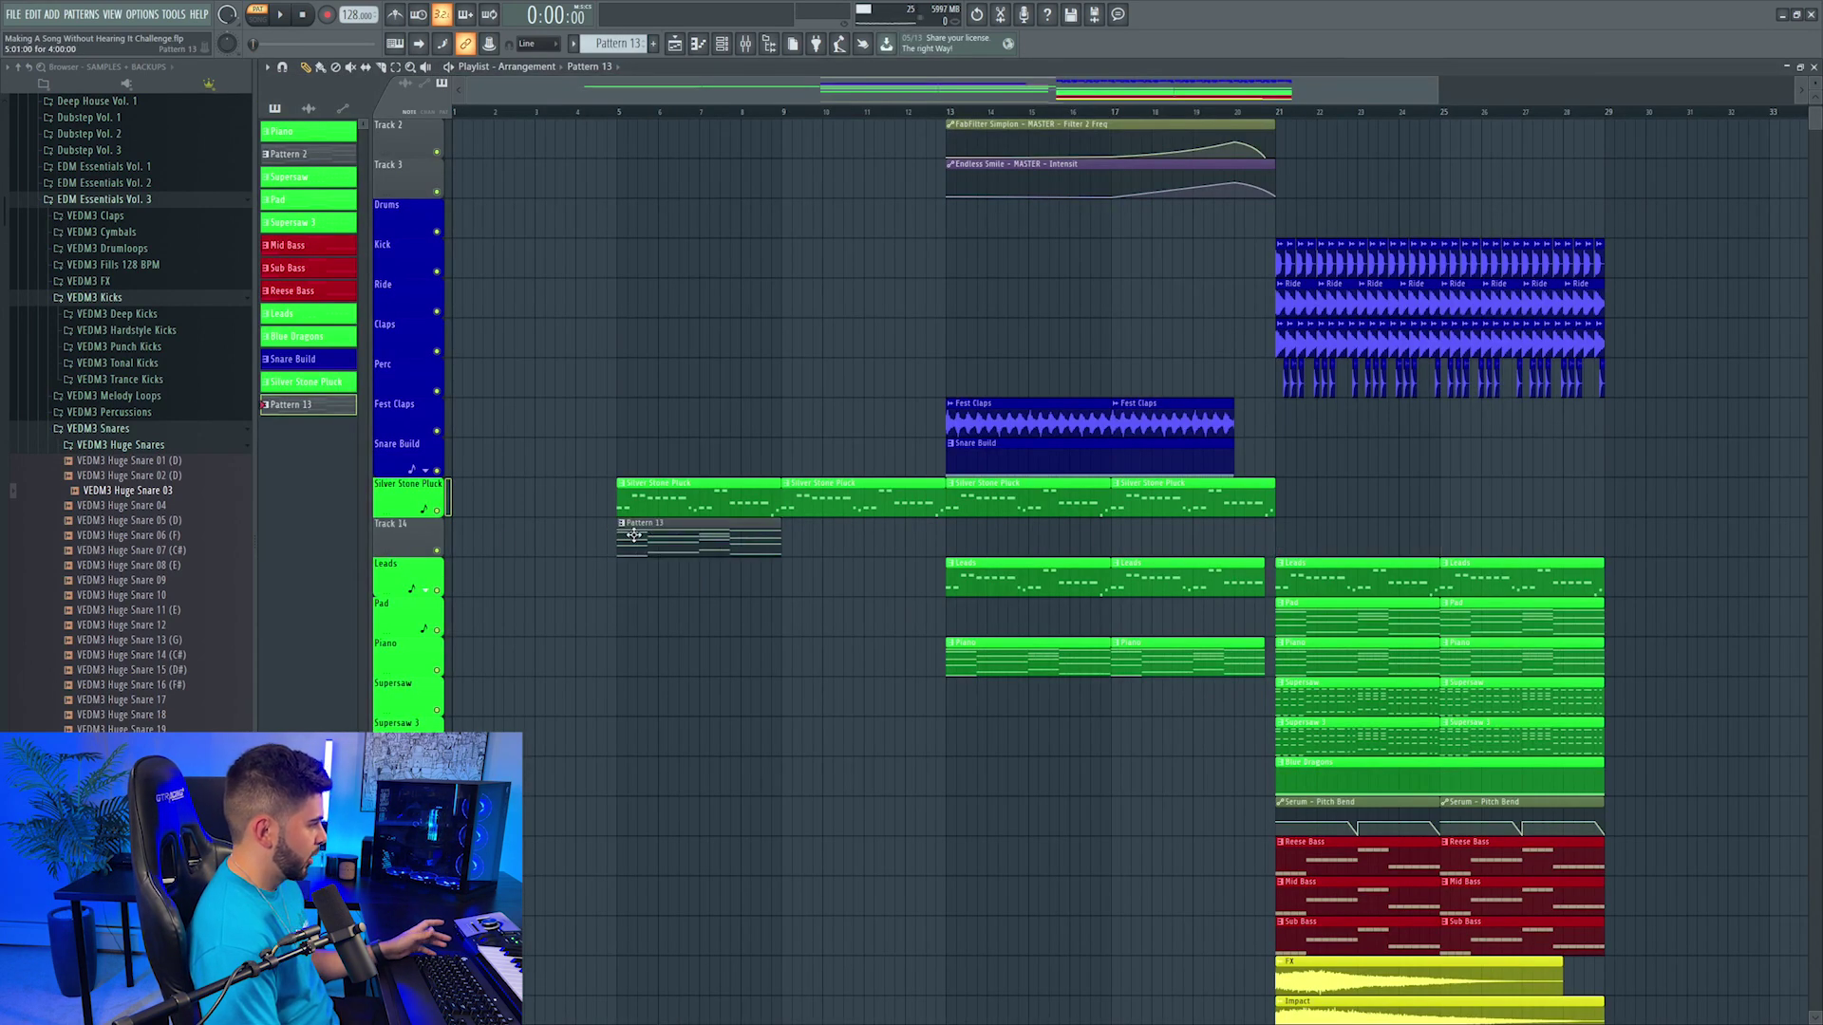
Step: Name the new pad track and its pattern Neon Strings and audition the chords
{"action": "right_click", "coordinate": [389, 524]}
{"action": "key", "text": "space"}
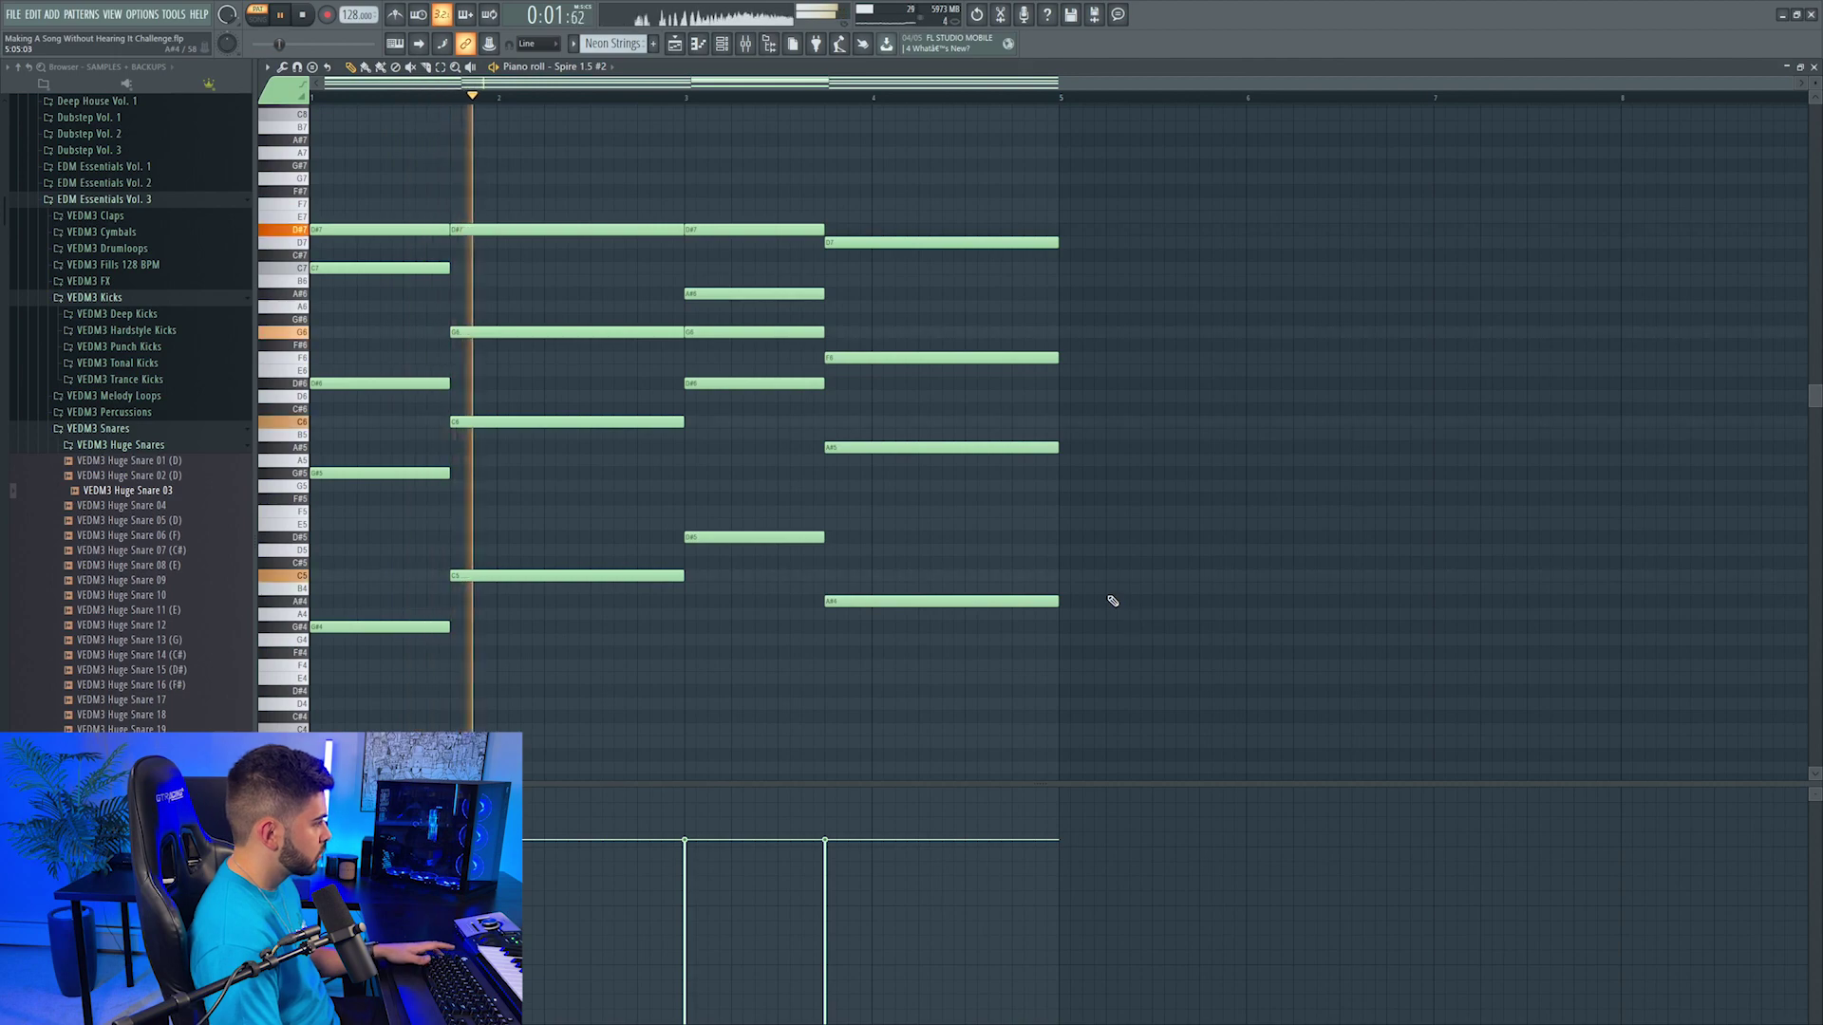
{"action": "key", "text": "F5"}
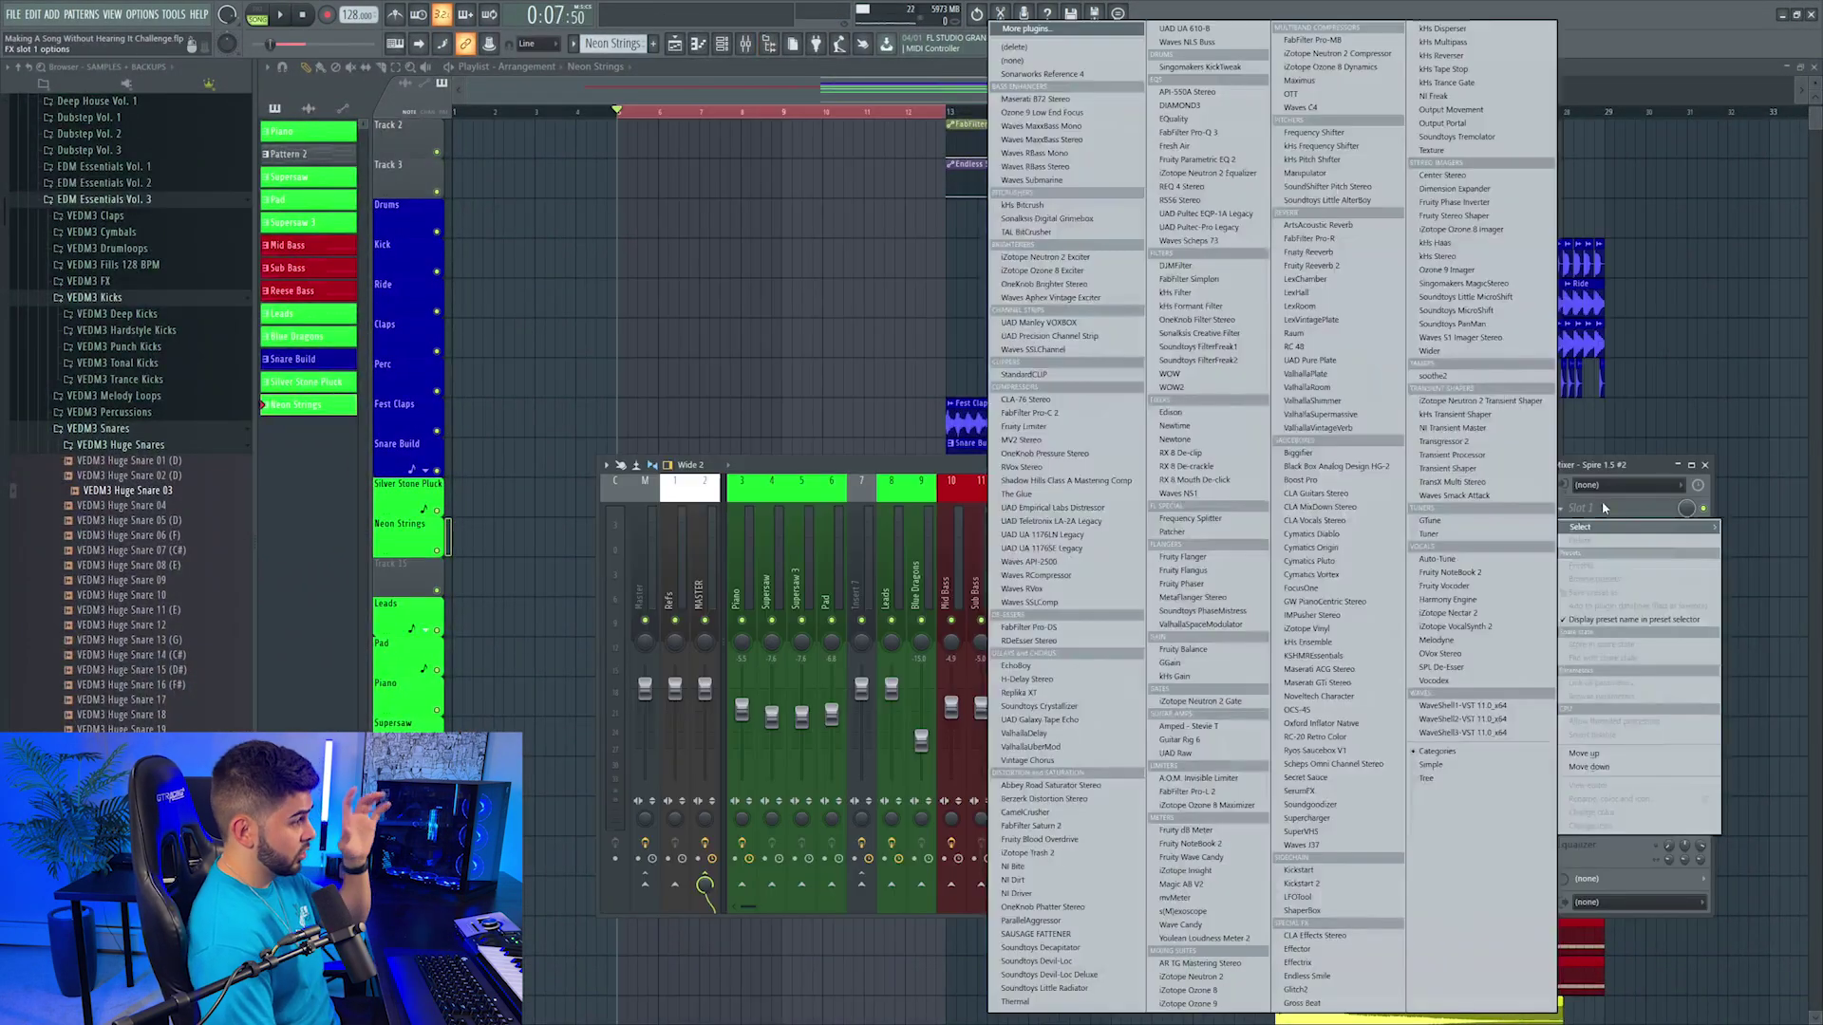
Step: Add OneKnob Filter Stereo to mixer track 26 and create an automation clip for its filter knob
{"action": "left_click", "coordinate": [1219, 320]}
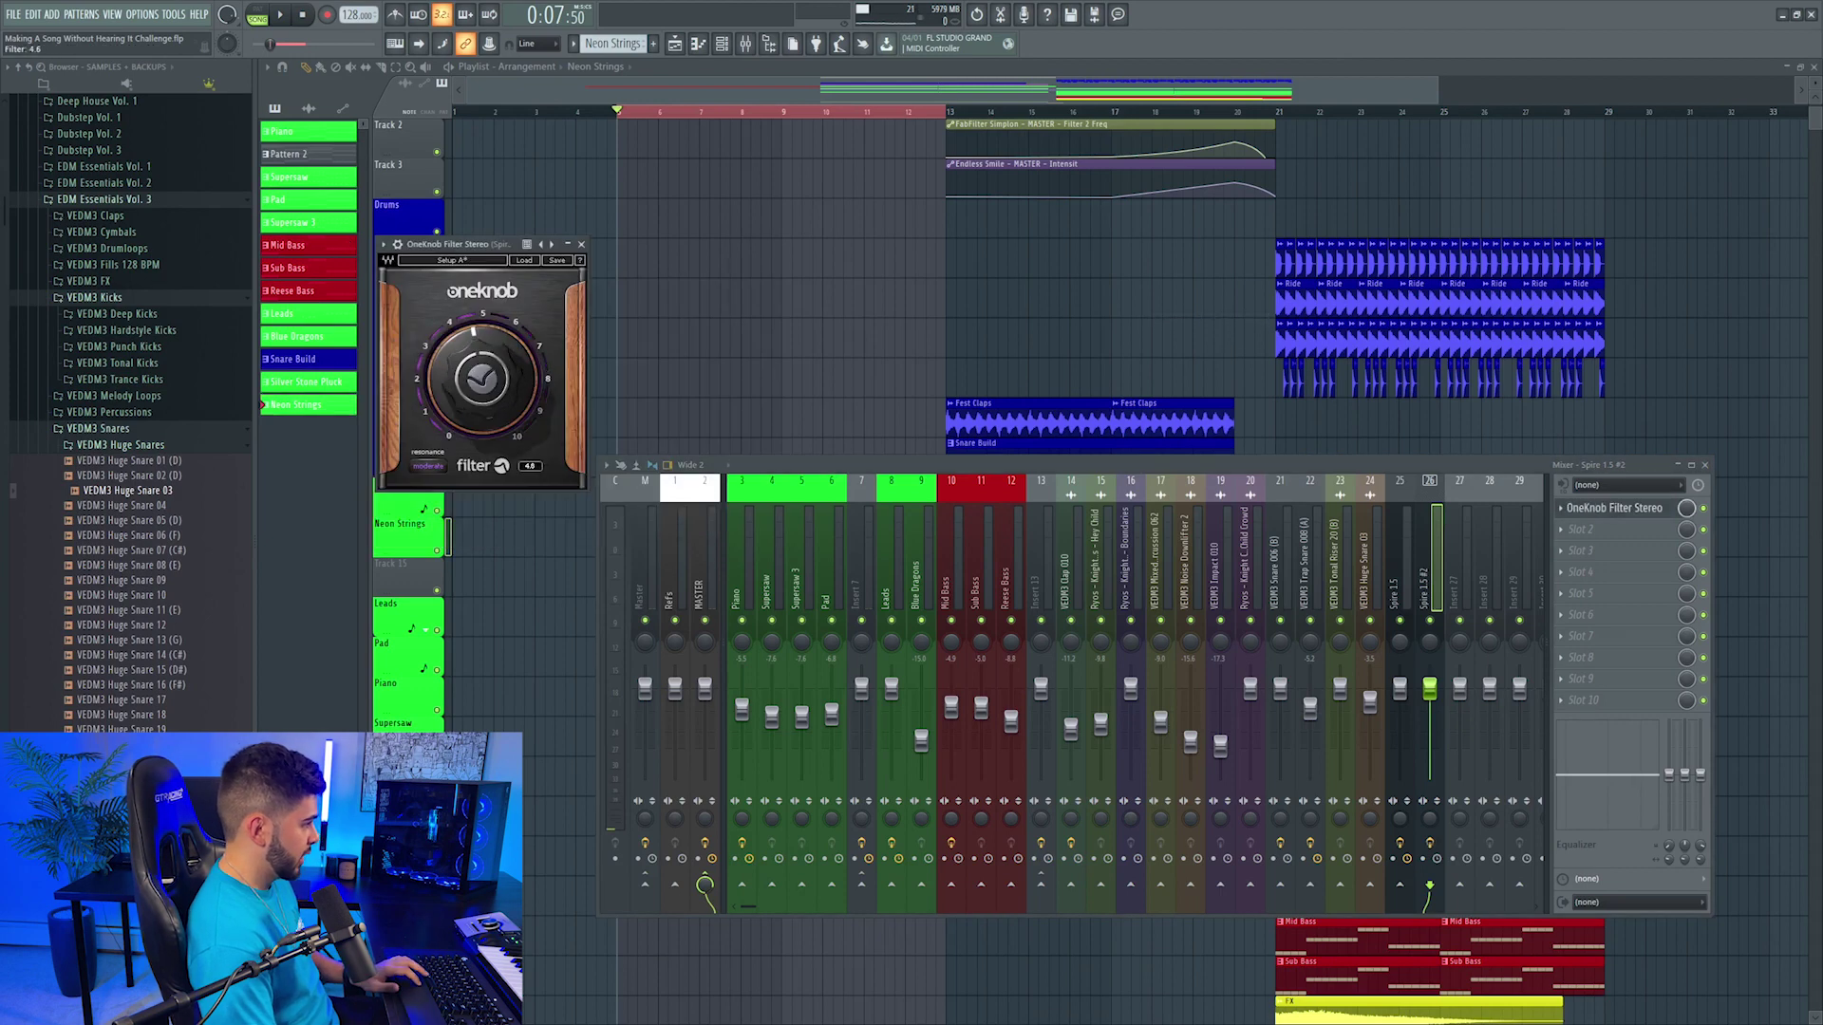
{"action": "left_click", "coordinate": [198, 14]}
{"action": "mouse_move", "coordinate": [238, 194]}
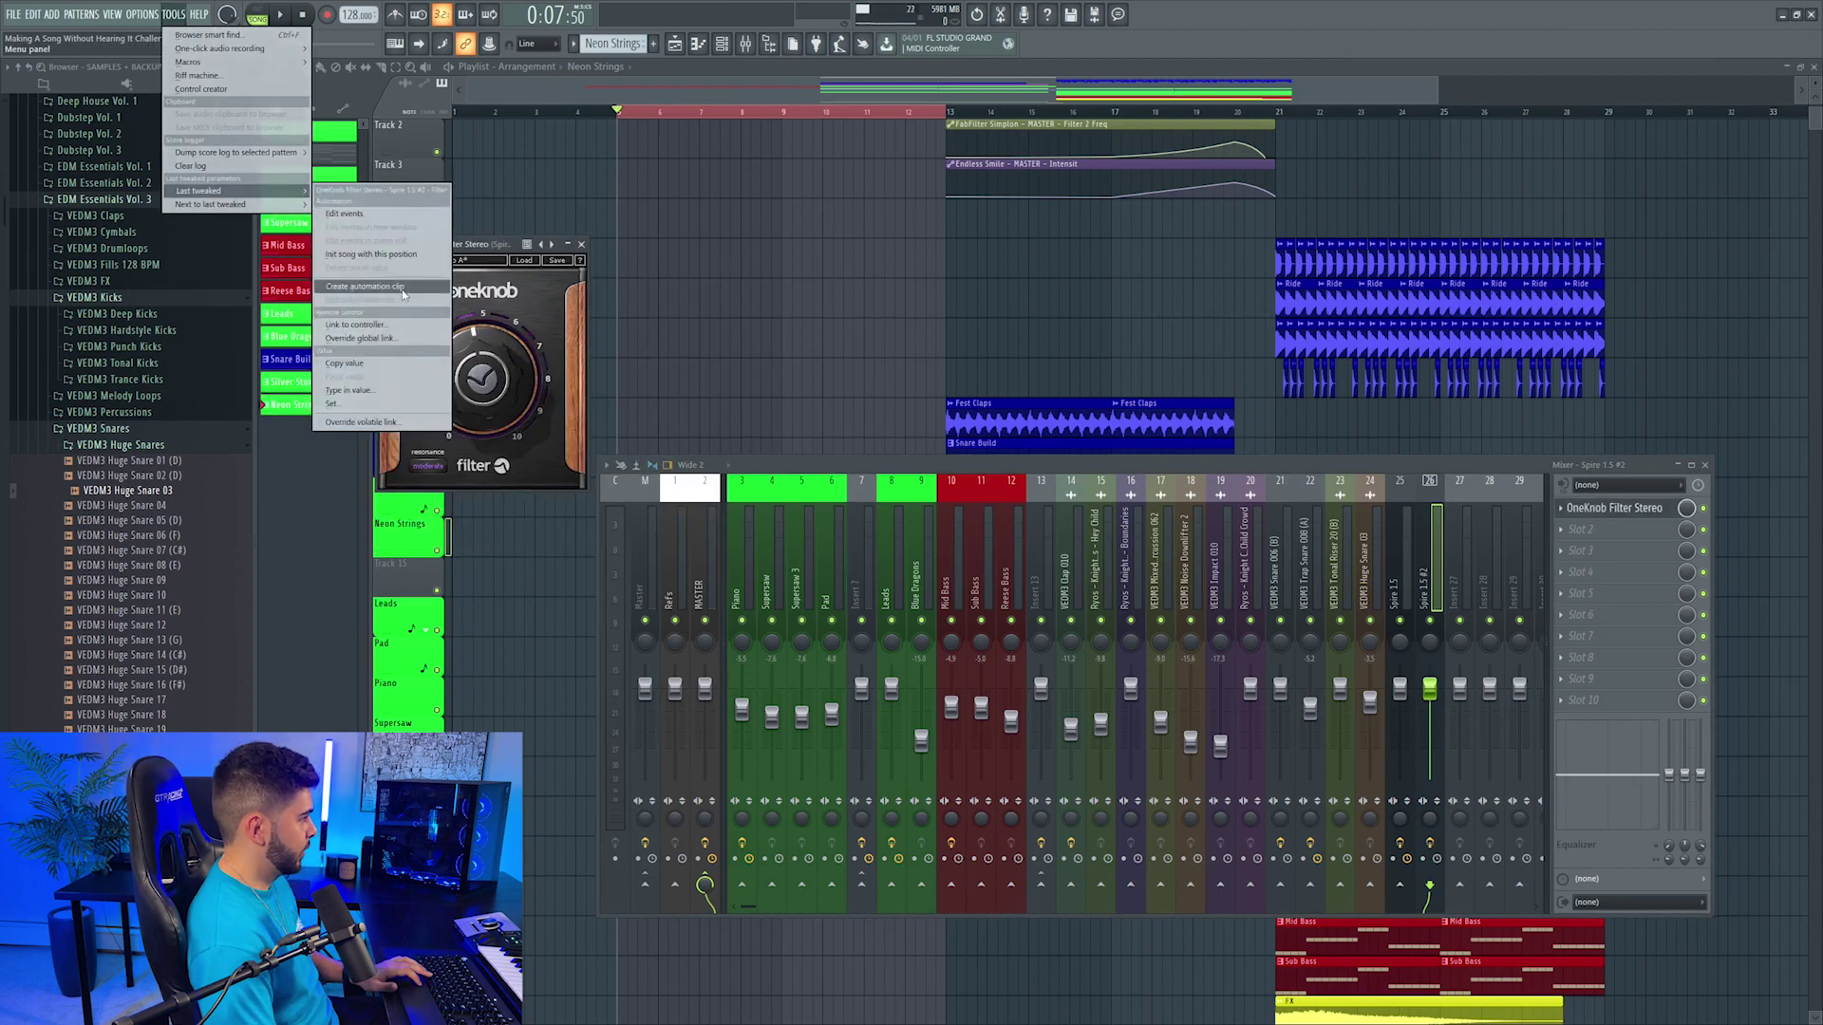
{"action": "left_click", "coordinate": [371, 211]}
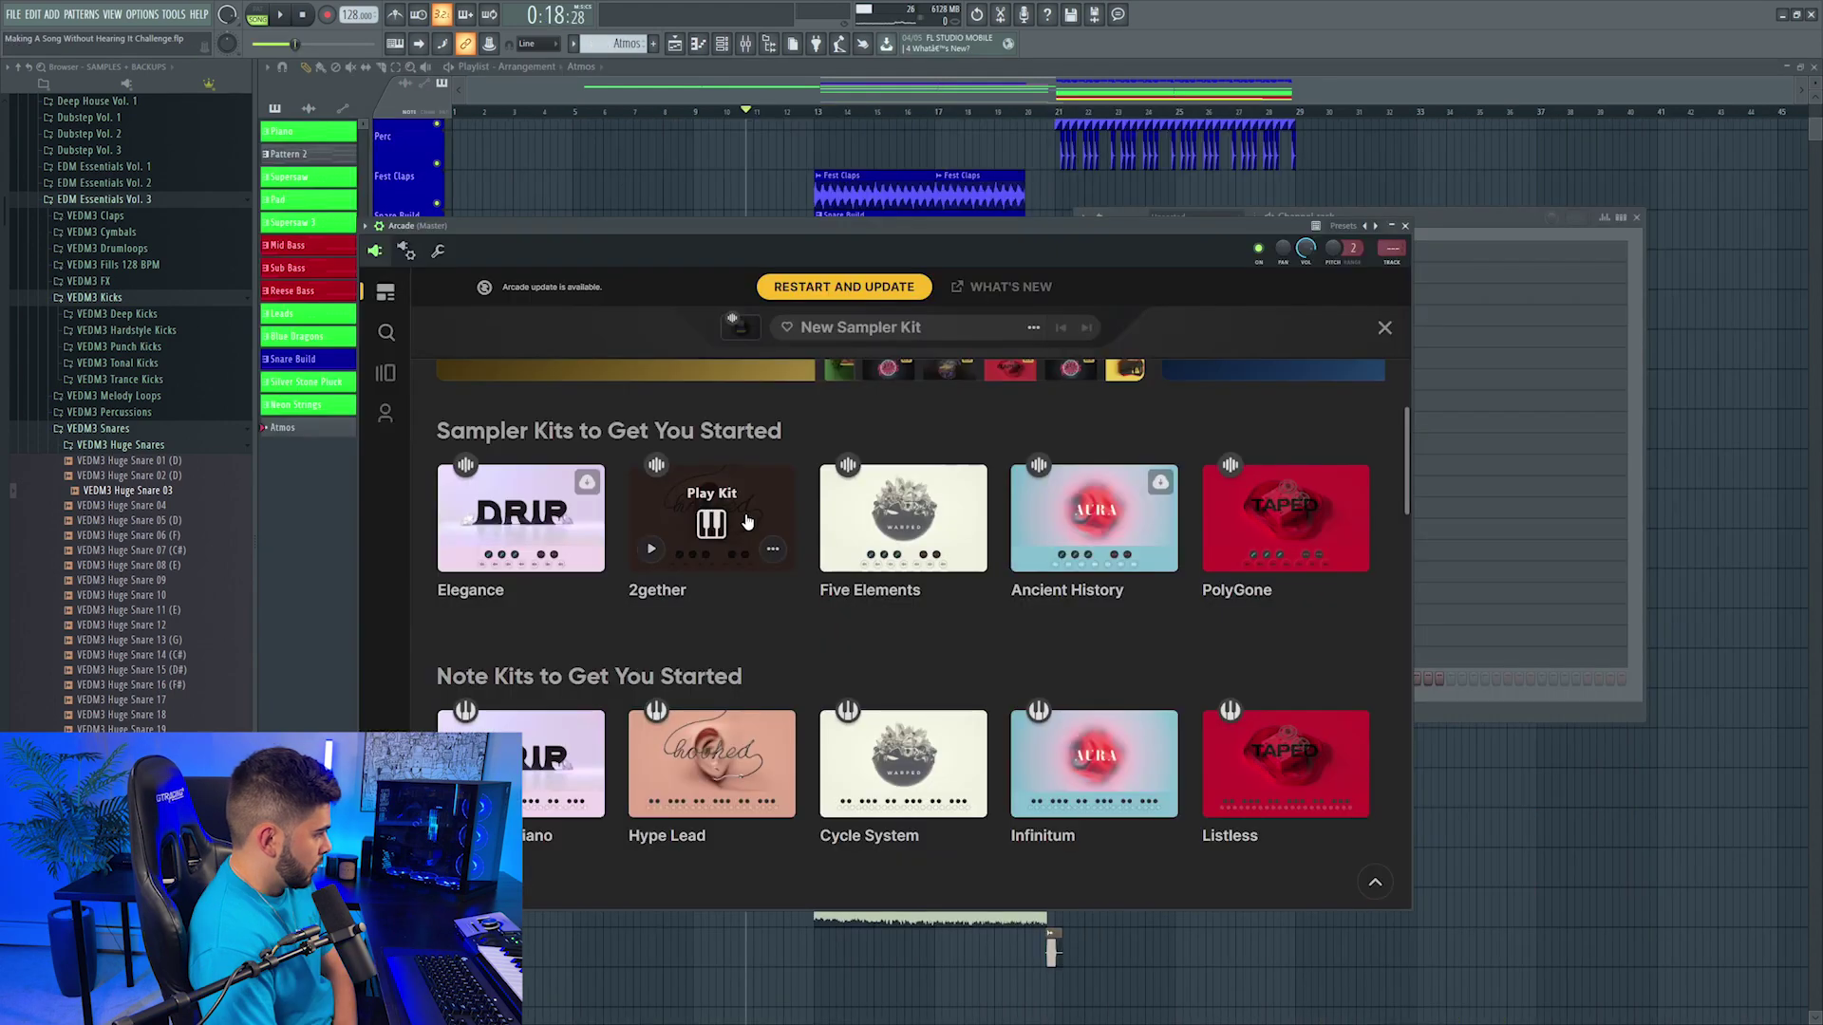
Step: Load the Skeptical sampler kit from Arcade's Distant Voices line and set the session key to C minor
{"action": "scroll", "coordinate": [741, 527], "scroll_direction": "down", "scroll_amount": 5}
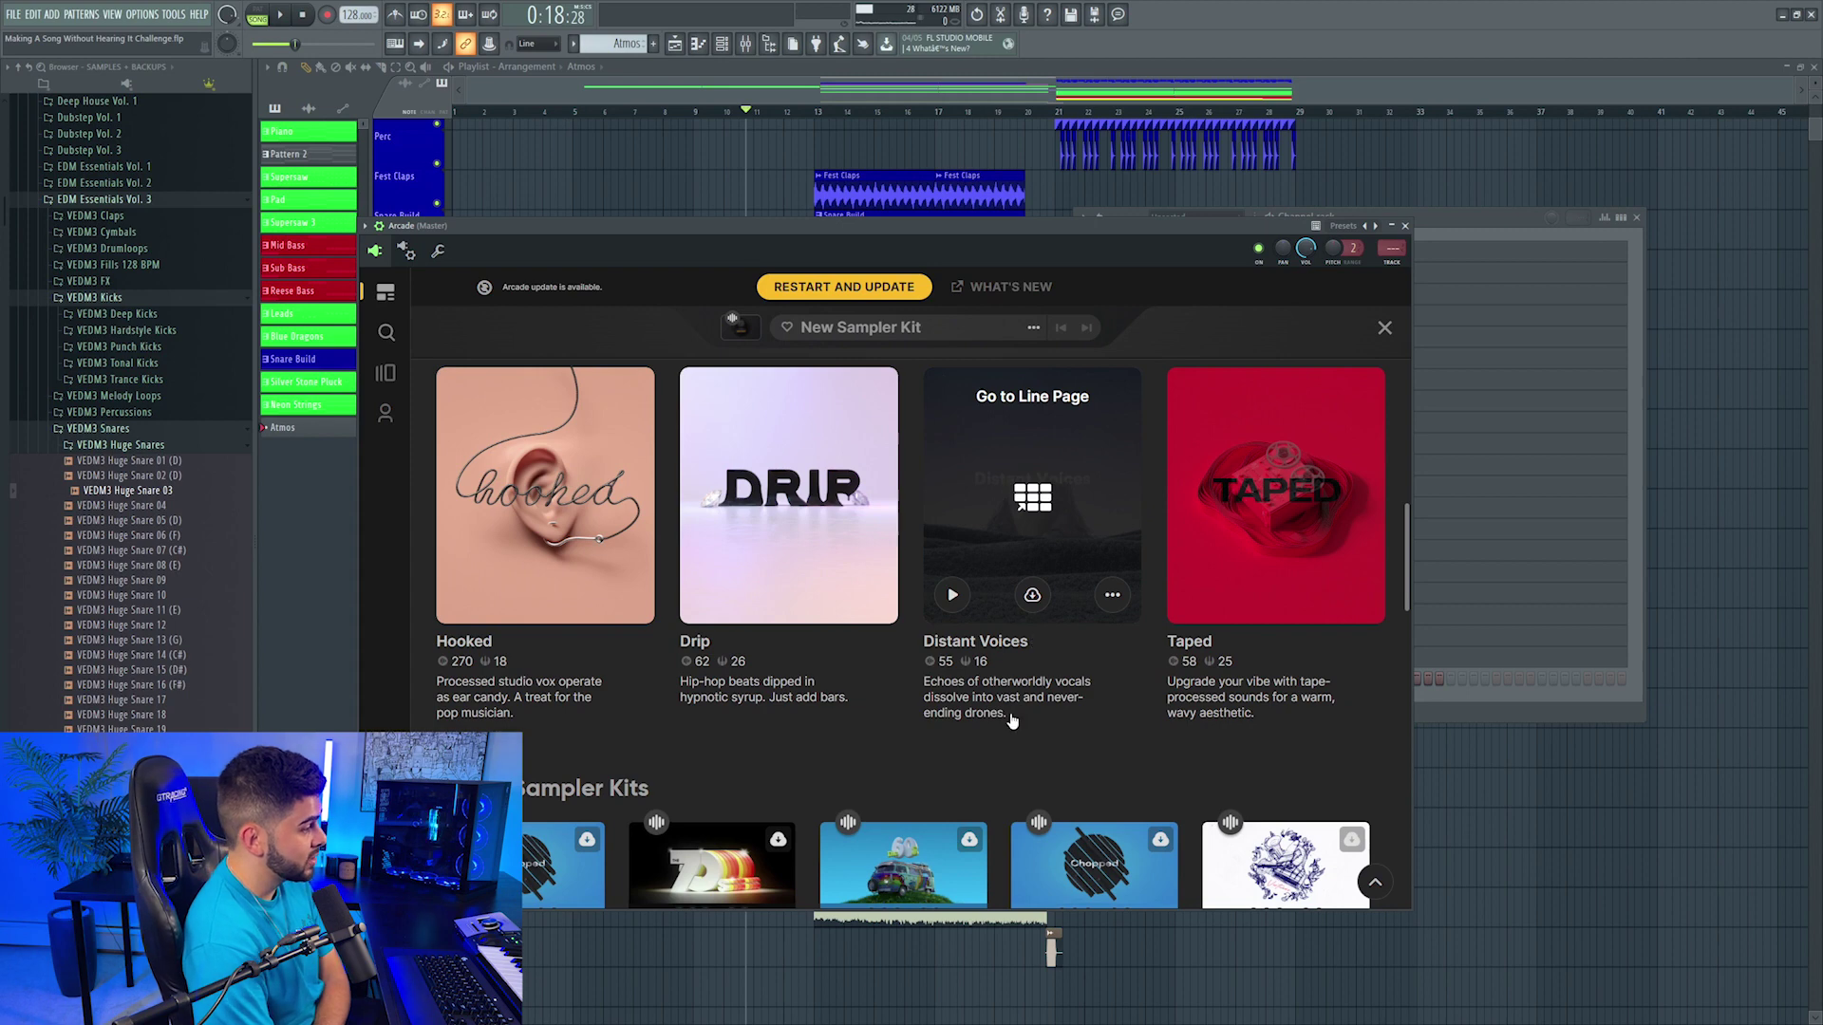
{"action": "left_click", "coordinate": [1024, 515]}
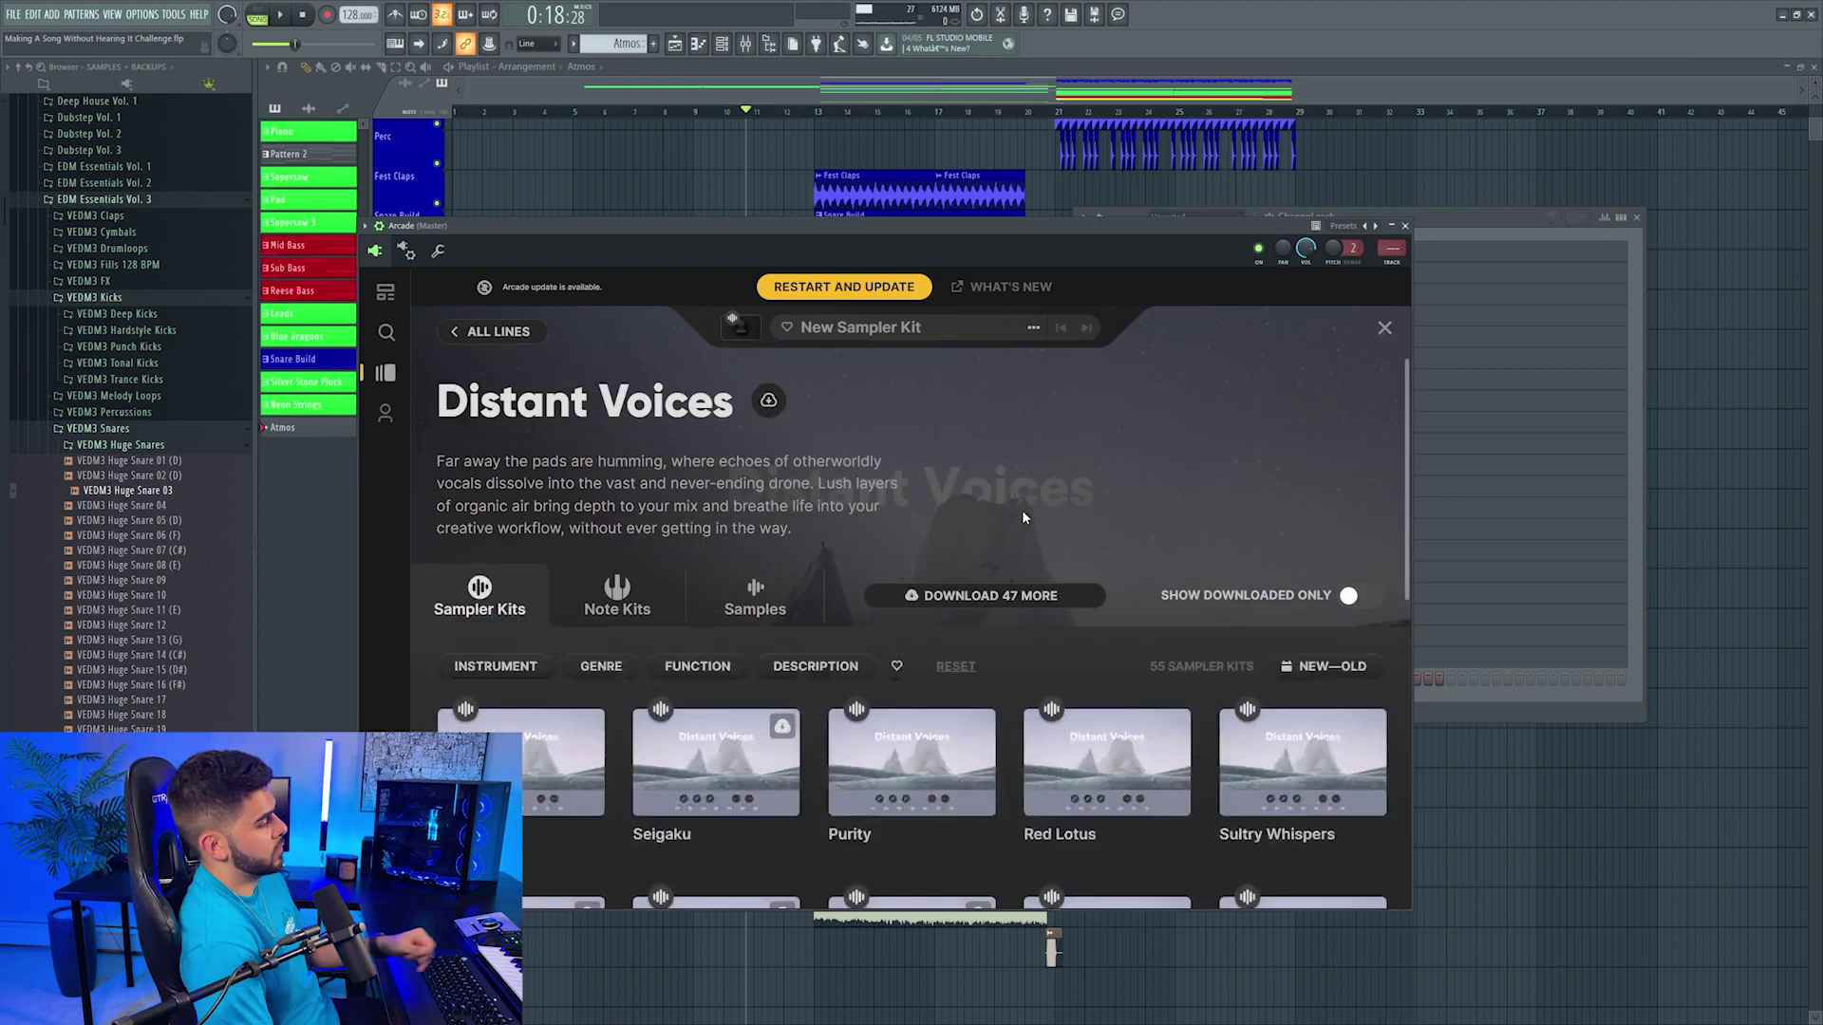
{"action": "scroll", "coordinate": [923, 642], "scroll_direction": "down", "scroll_amount": 5}
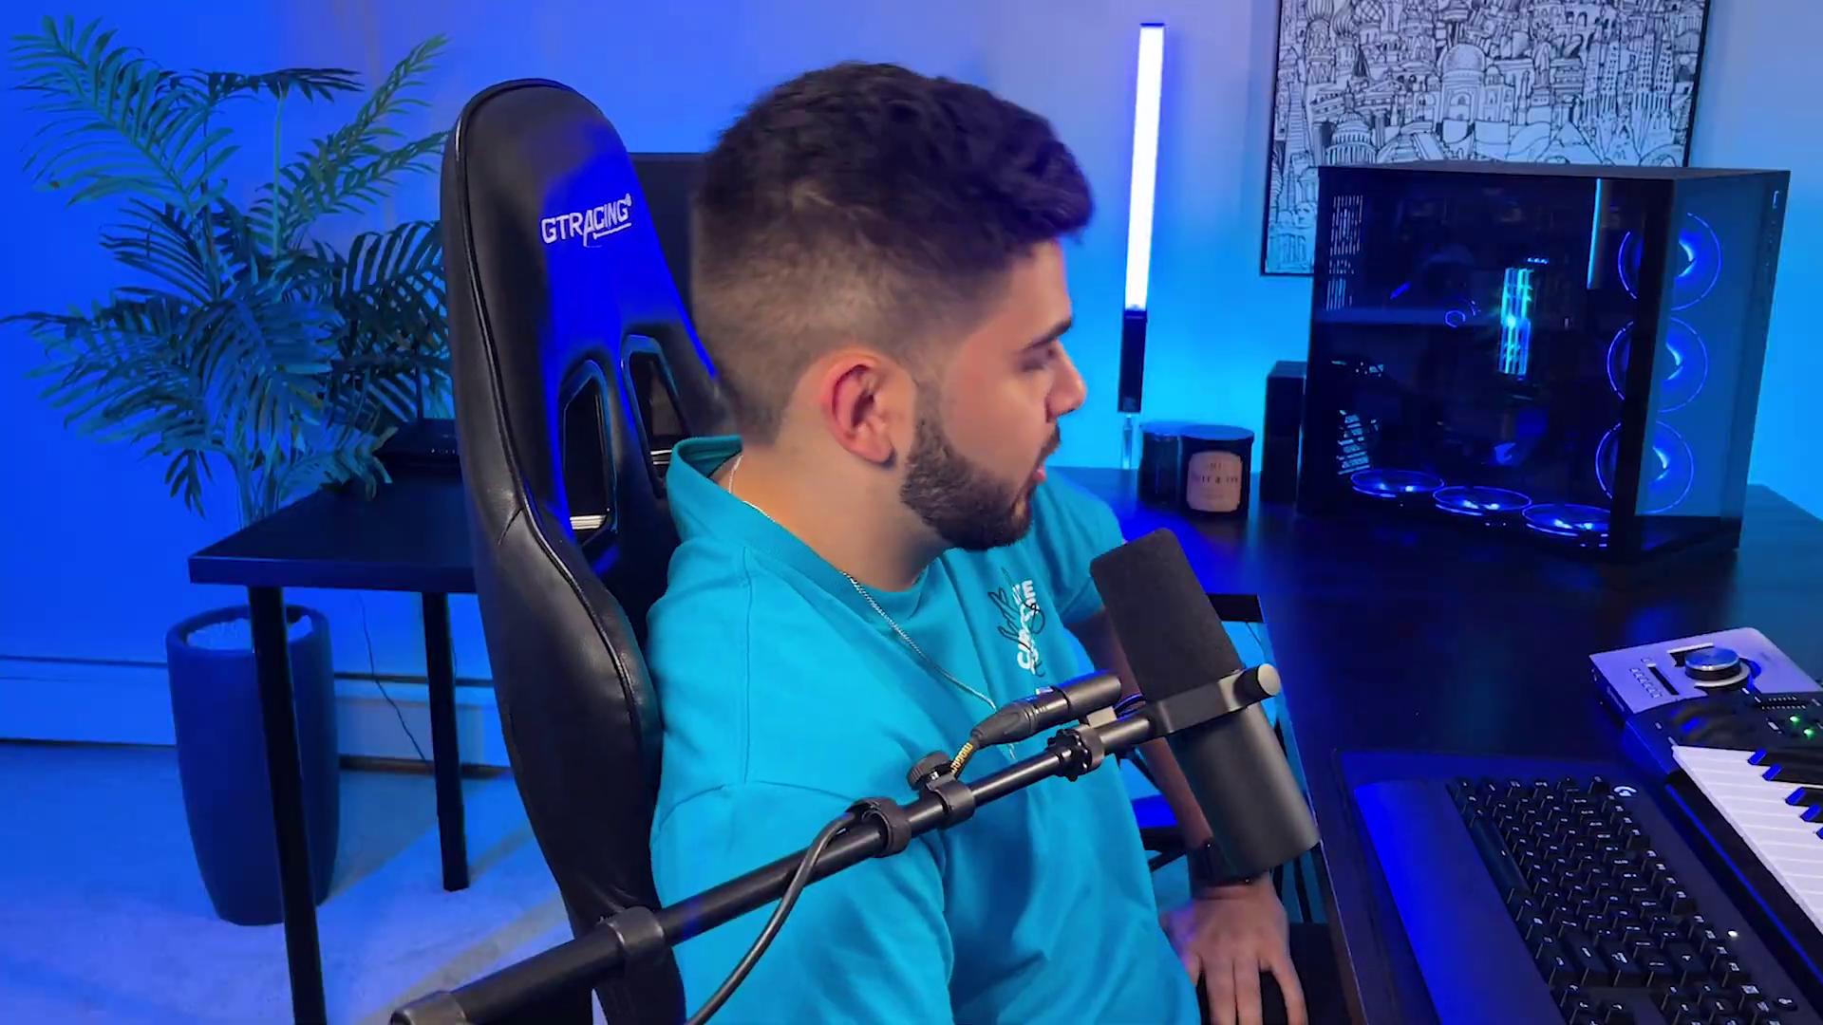
{"action": "left_click", "coordinate": [1319, 861]}
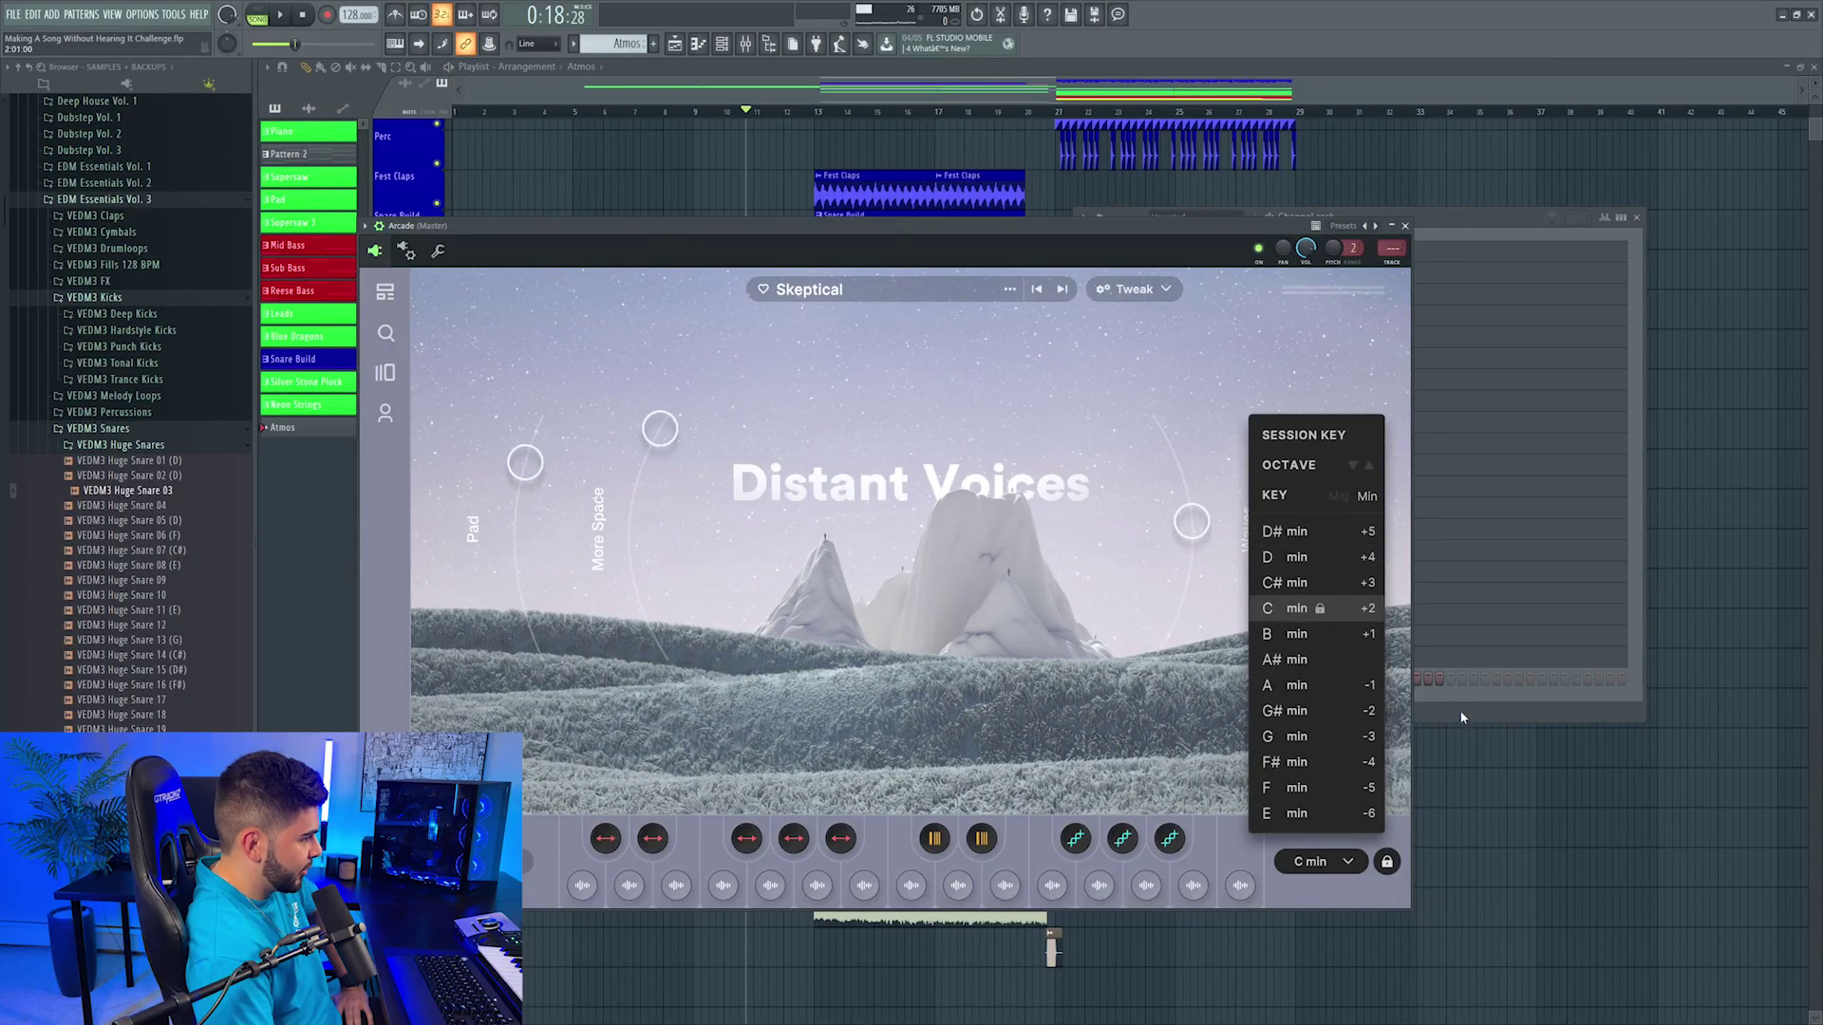
{"action": "left_click", "coordinate": [1456, 715]}
Step: Draw one long sustained B5 note for Arcade and arrange the Atmos pattern from bar 5 to bar 13
{"action": "right_click", "coordinate": [1244, 672]}
{"action": "left_click", "coordinate": [1258, 679]}
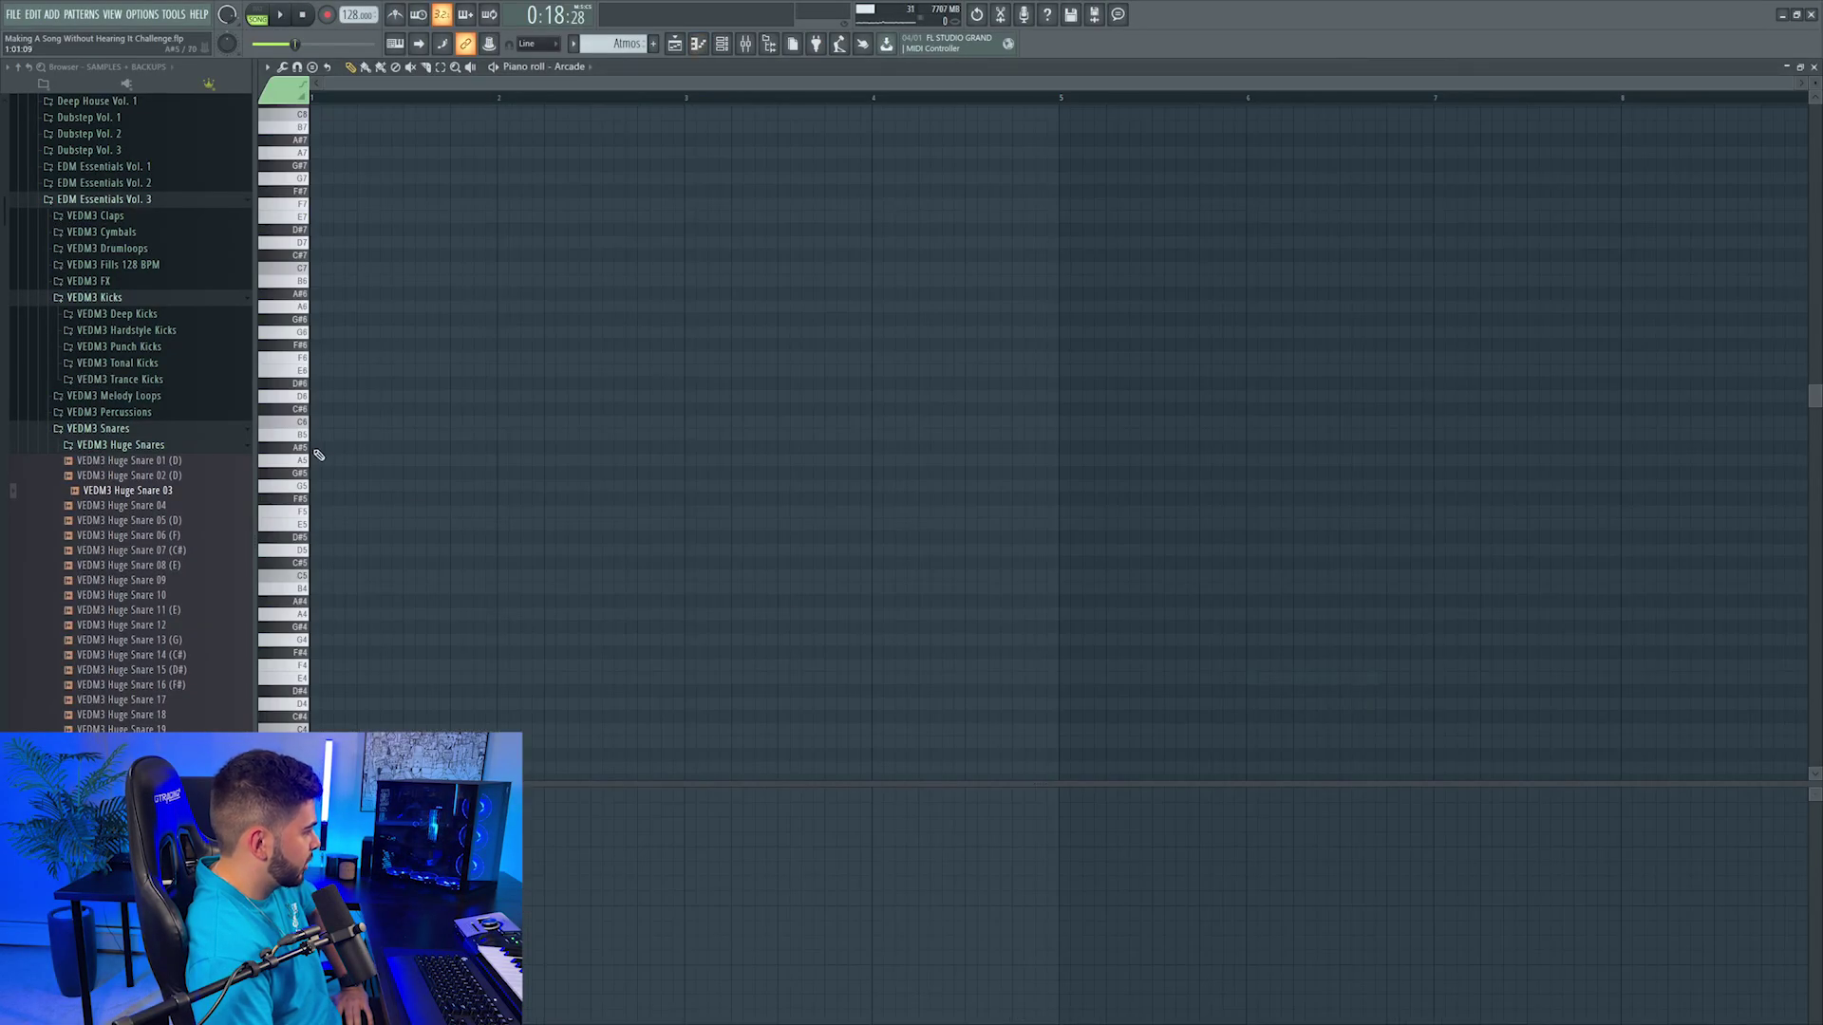
{"action": "scroll", "coordinate": [321, 455], "scroll_direction": "down", "scroll_amount": 1}
{"action": "left_click_drag", "start_coordinate": [318, 396], "coordinate": [544, 396]}
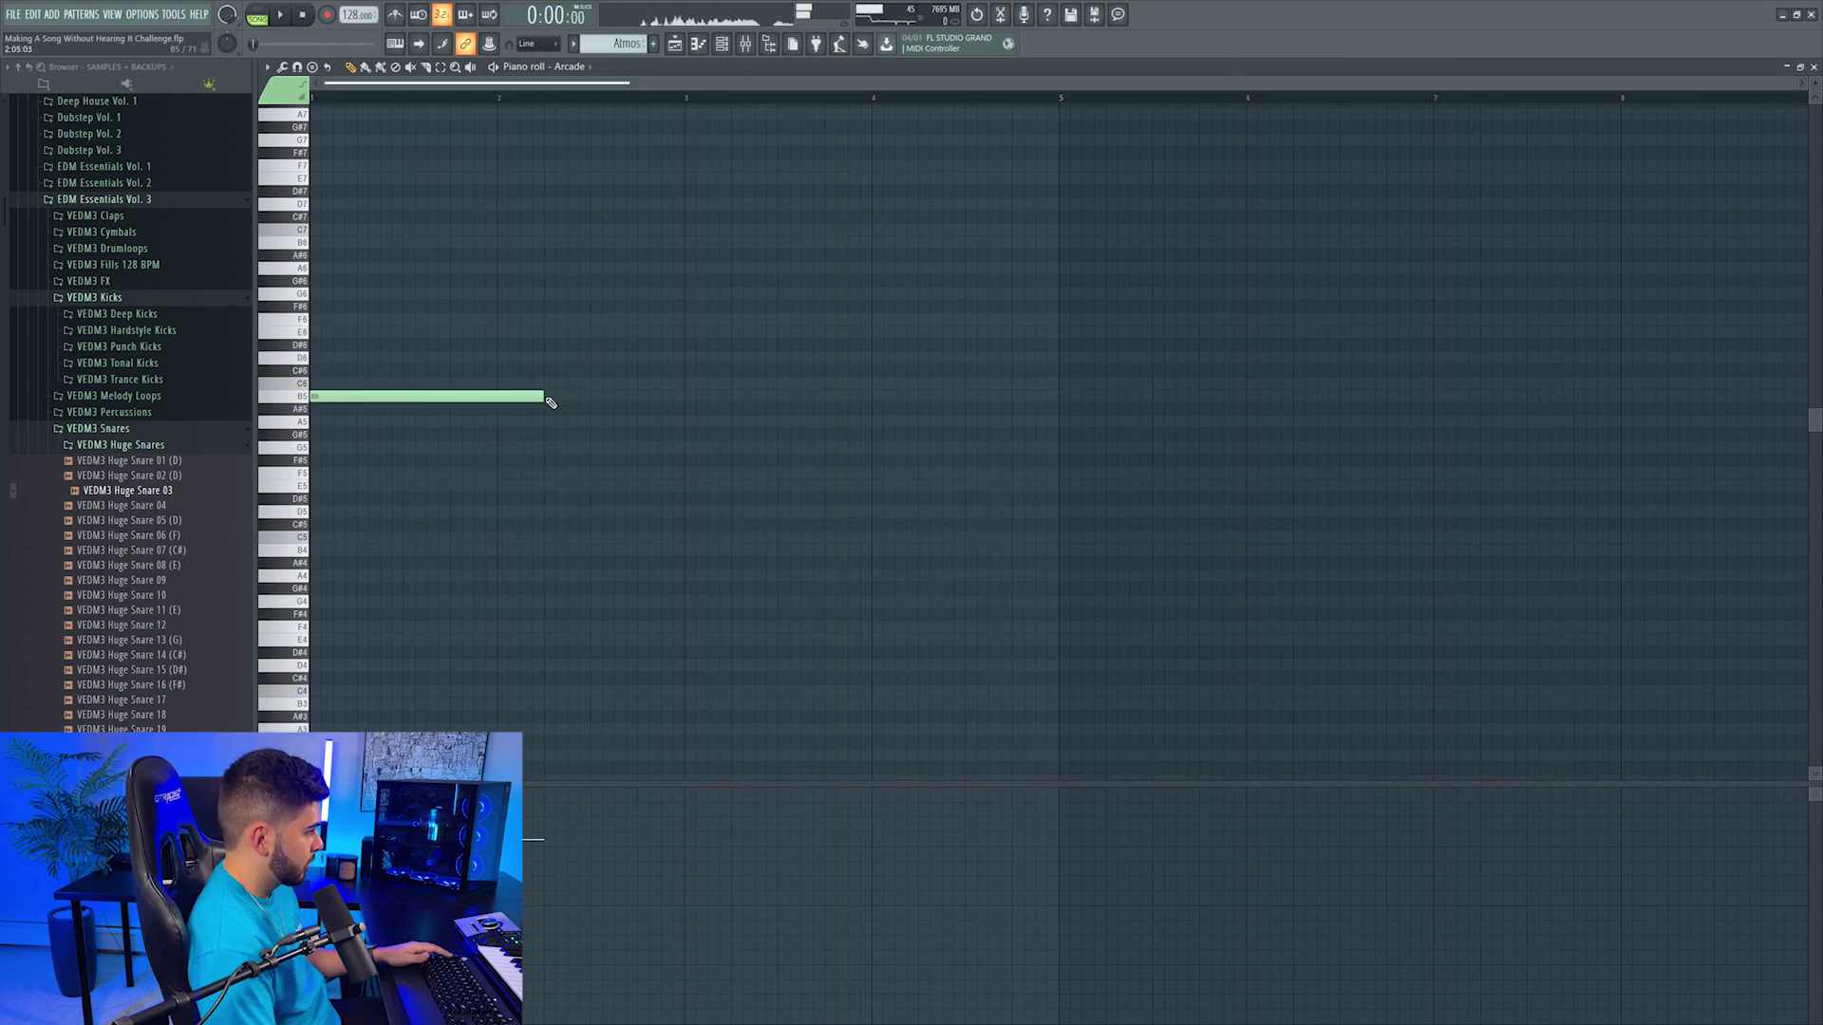
{"action": "left_click_drag", "start_coordinate": [548, 400], "coordinate": [1014, 421]}
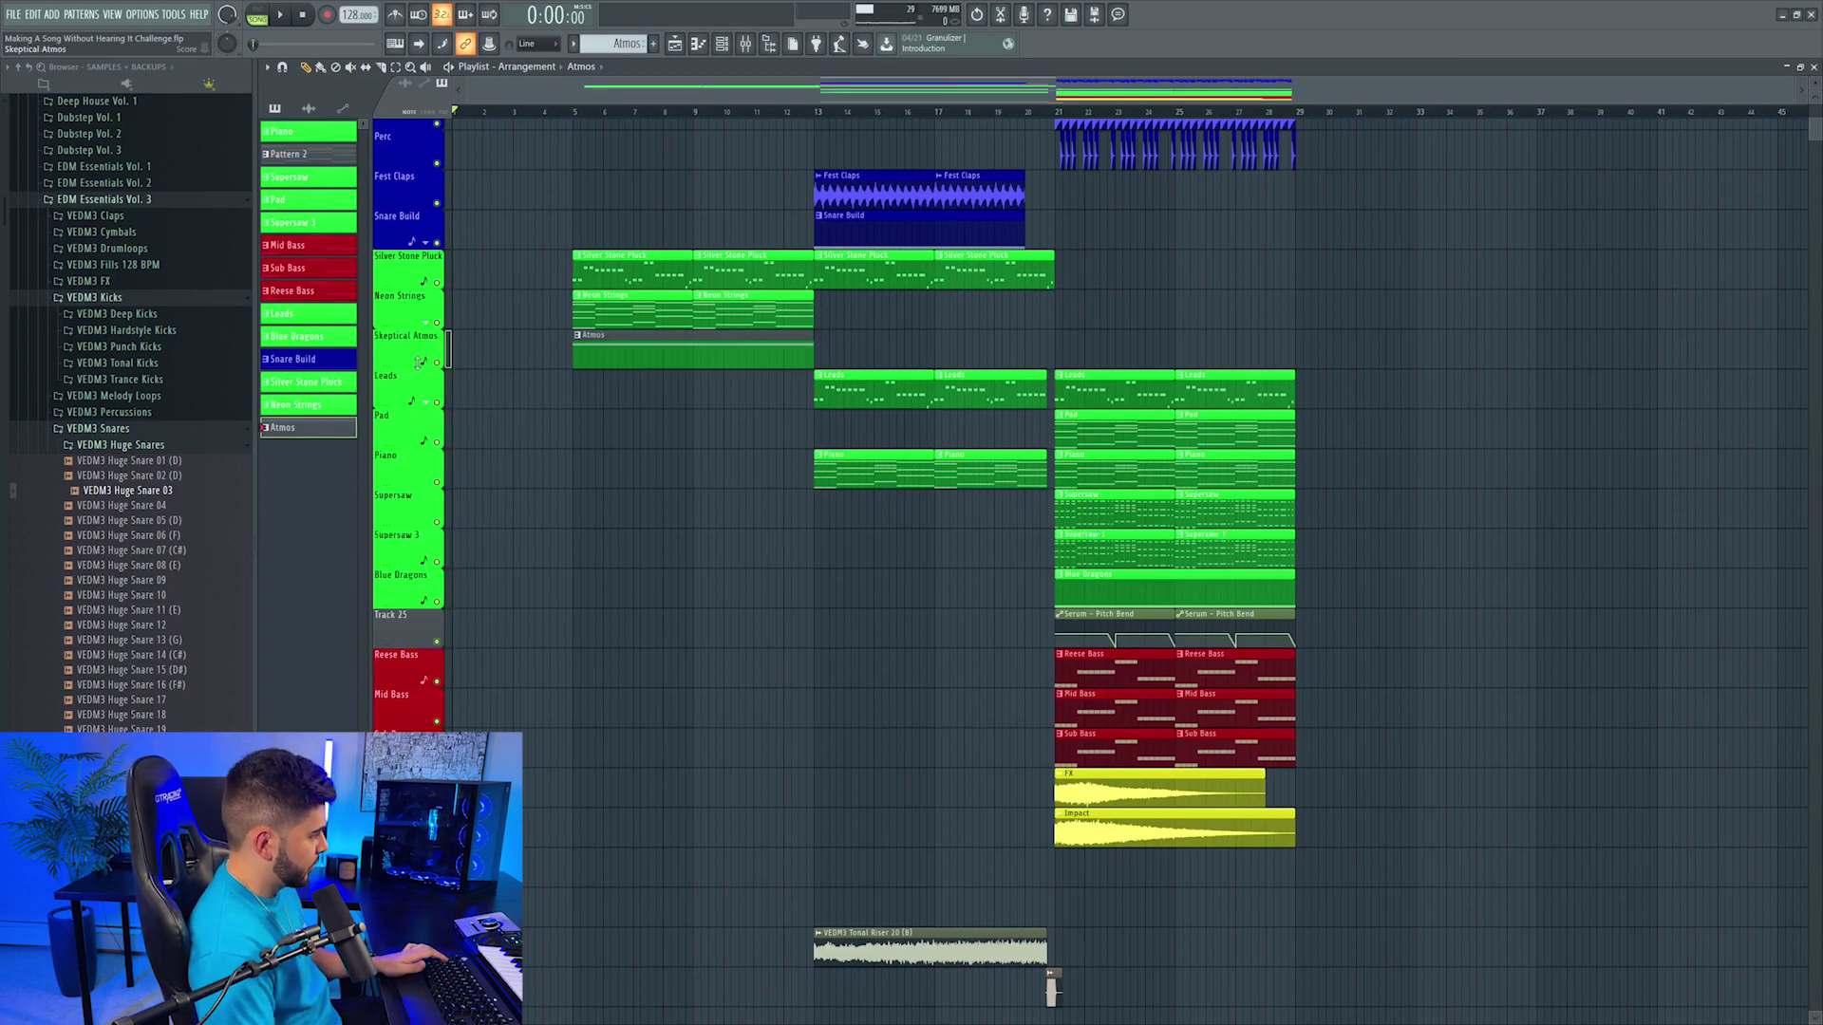
Step: Auto-name the atmosphere clip after its Skeptical Atmos track and route the Arcade channel to mixer track 27
{"action": "right_click", "coordinate": [418, 363]}
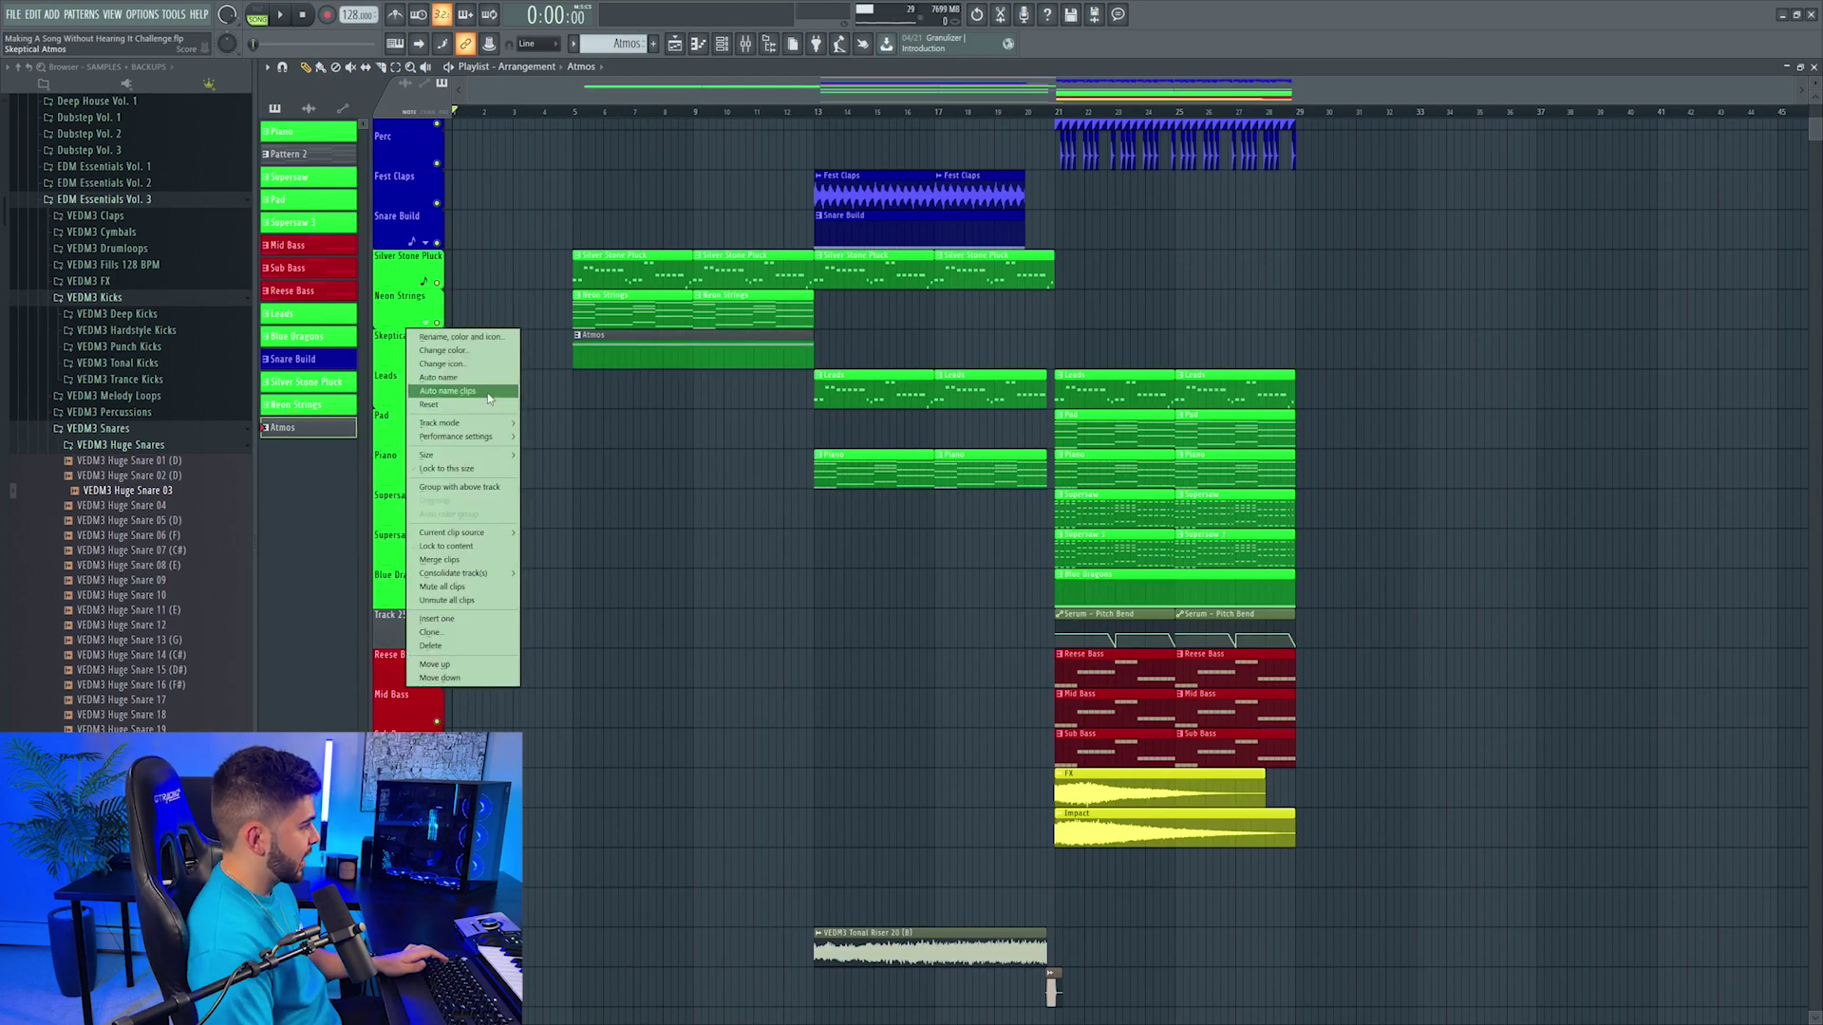
{"action": "left_click", "coordinate": [446, 391]}
{"action": "right_click", "coordinate": [439, 353]}
{"action": "left_click", "coordinate": [465, 343]}
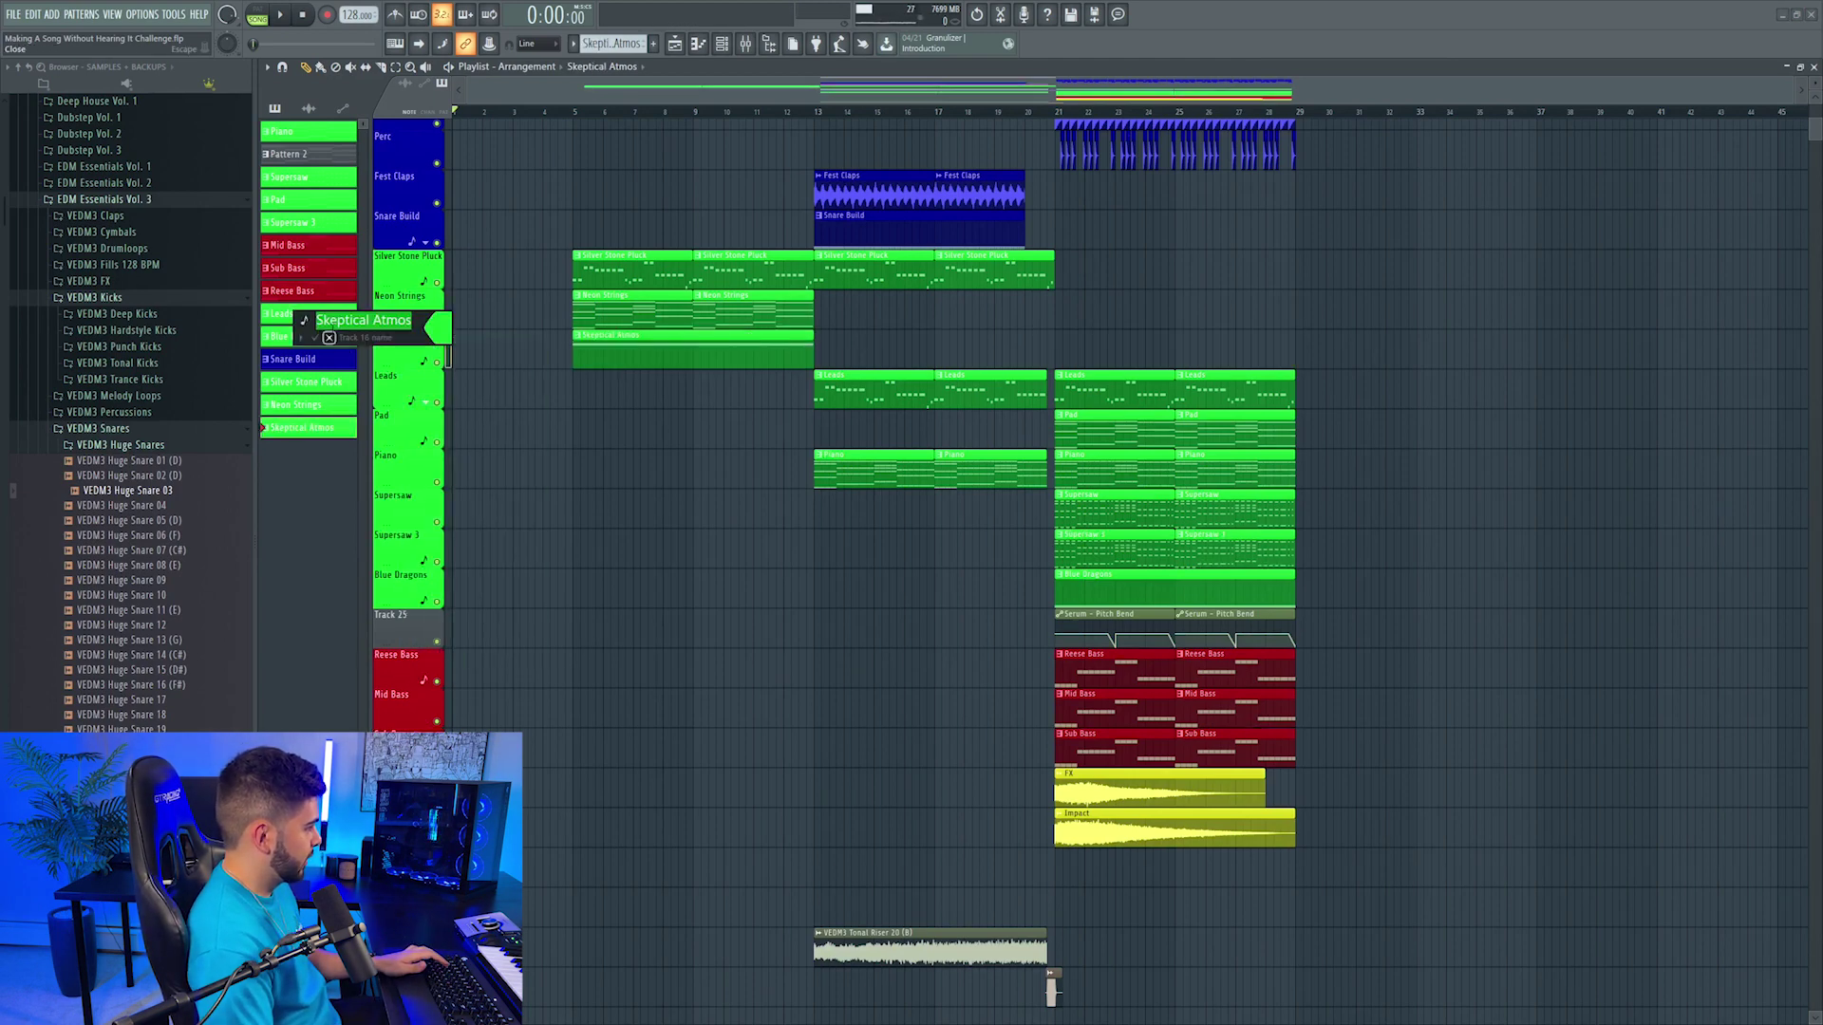
{"action": "left_click", "coordinate": [721, 44]}
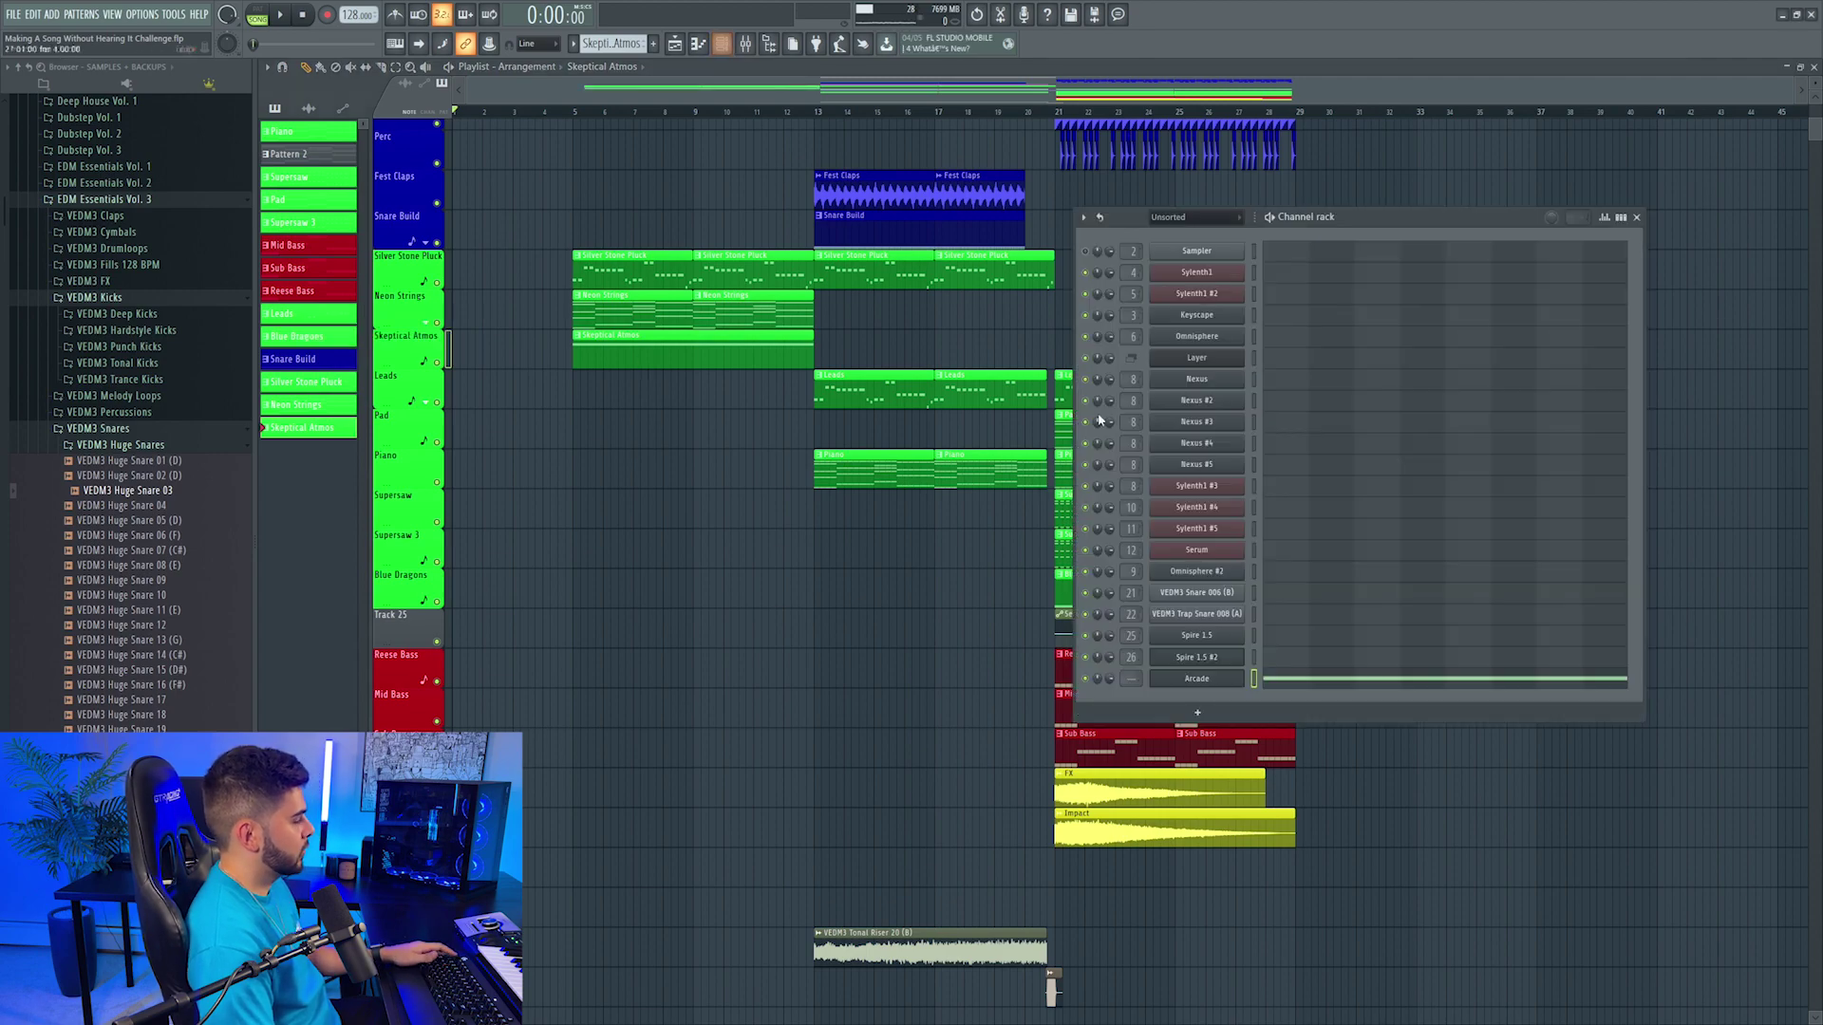
{"action": "left_click", "coordinate": [1182, 681]}
Step: Copy the Spire 1.5 #2 notes from the Neon Strings pattern and create a new pattern named Analog Chords
{"action": "right_click", "coordinate": [1243, 651]}
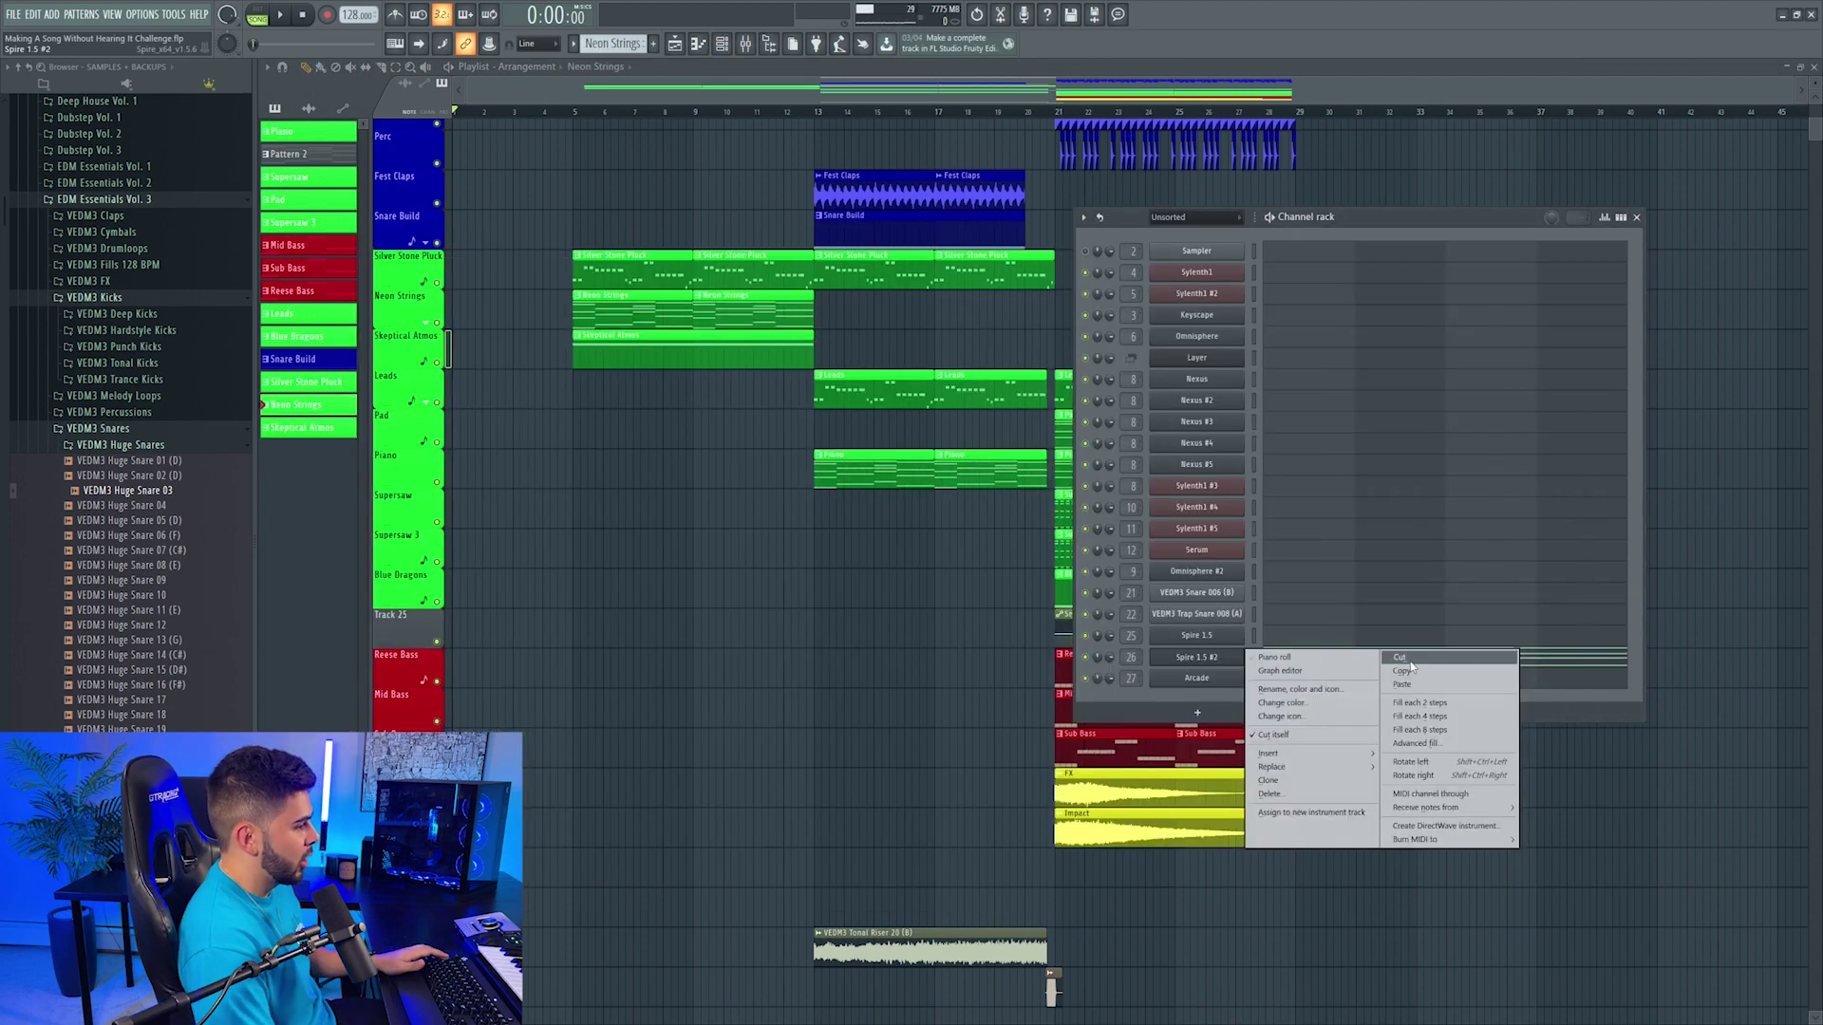
{"action": "left_click", "coordinate": [1410, 671]}
{"action": "scroll", "coordinate": [622, 42], "scroll_direction": "down", "scroll_amount": 1}
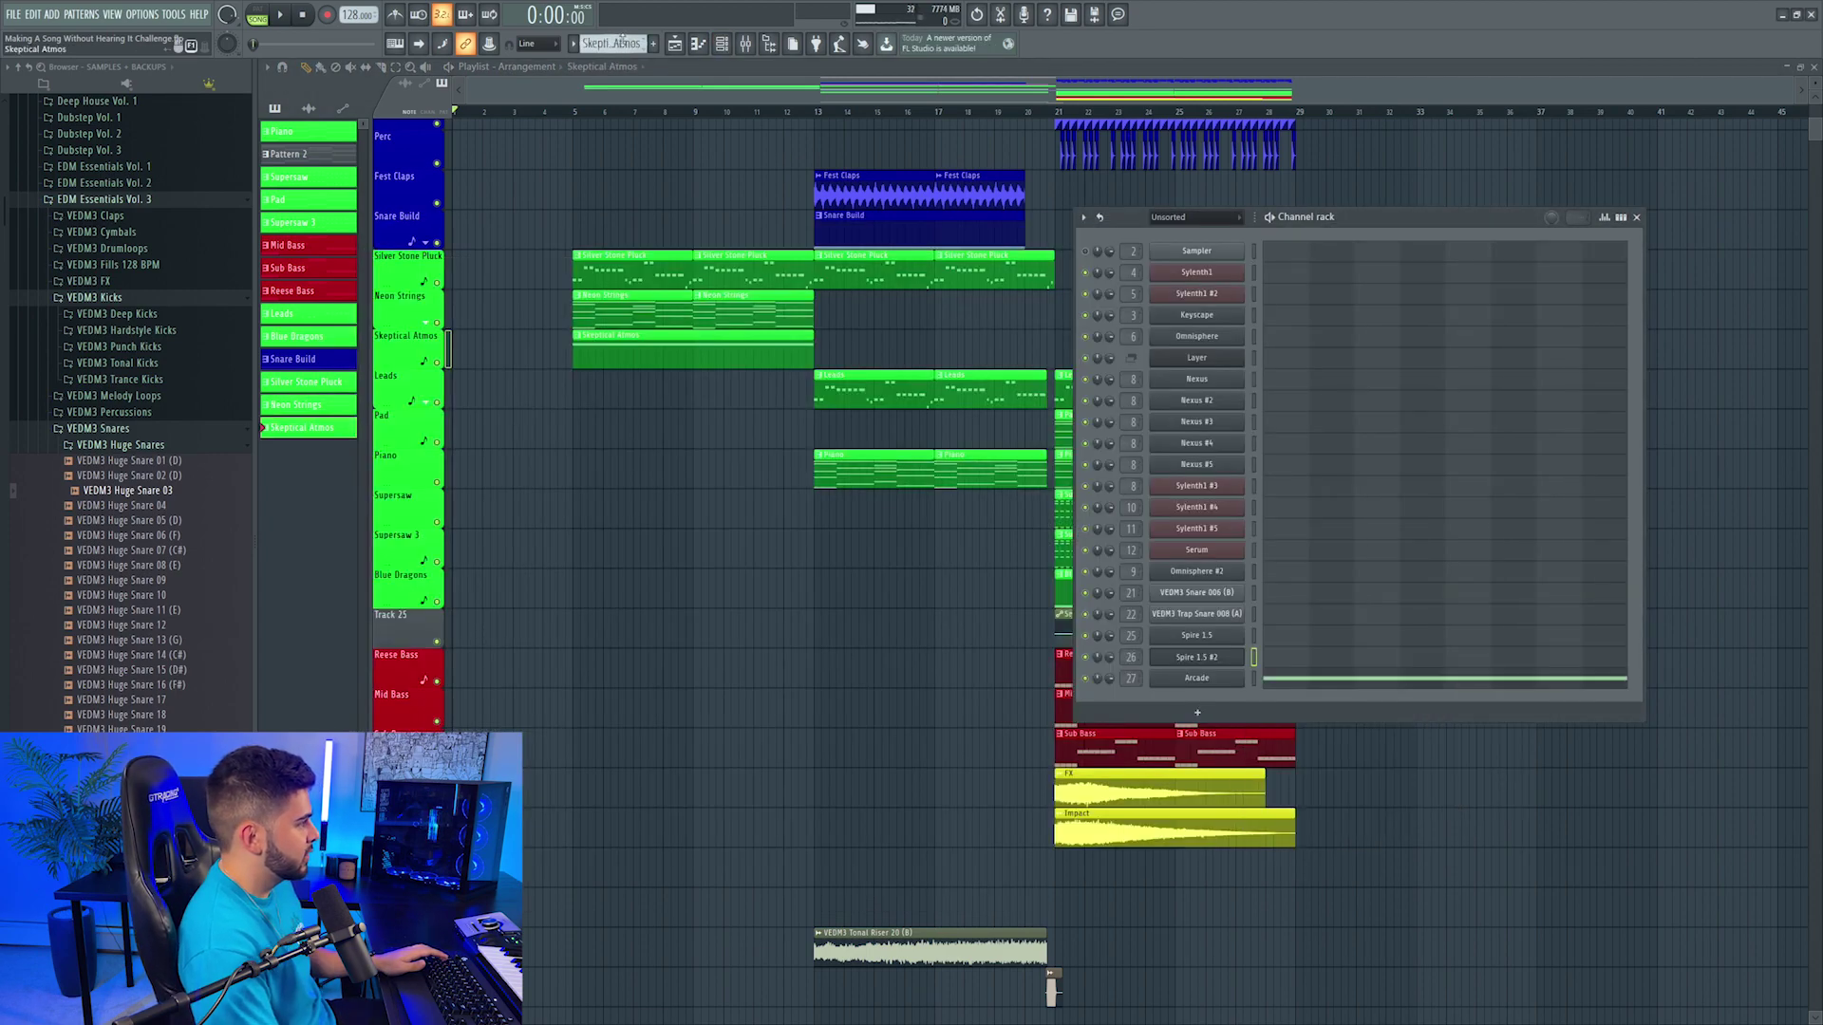
{"action": "left_click", "coordinate": [654, 44]}
{"action": "type", "text": "Analog Chords"}
{"action": "key", "text": "Return"}
Step: Add an Analog Lab V channel for the Analog Chords pattern
{"action": "left_click", "coordinate": [1197, 712]}
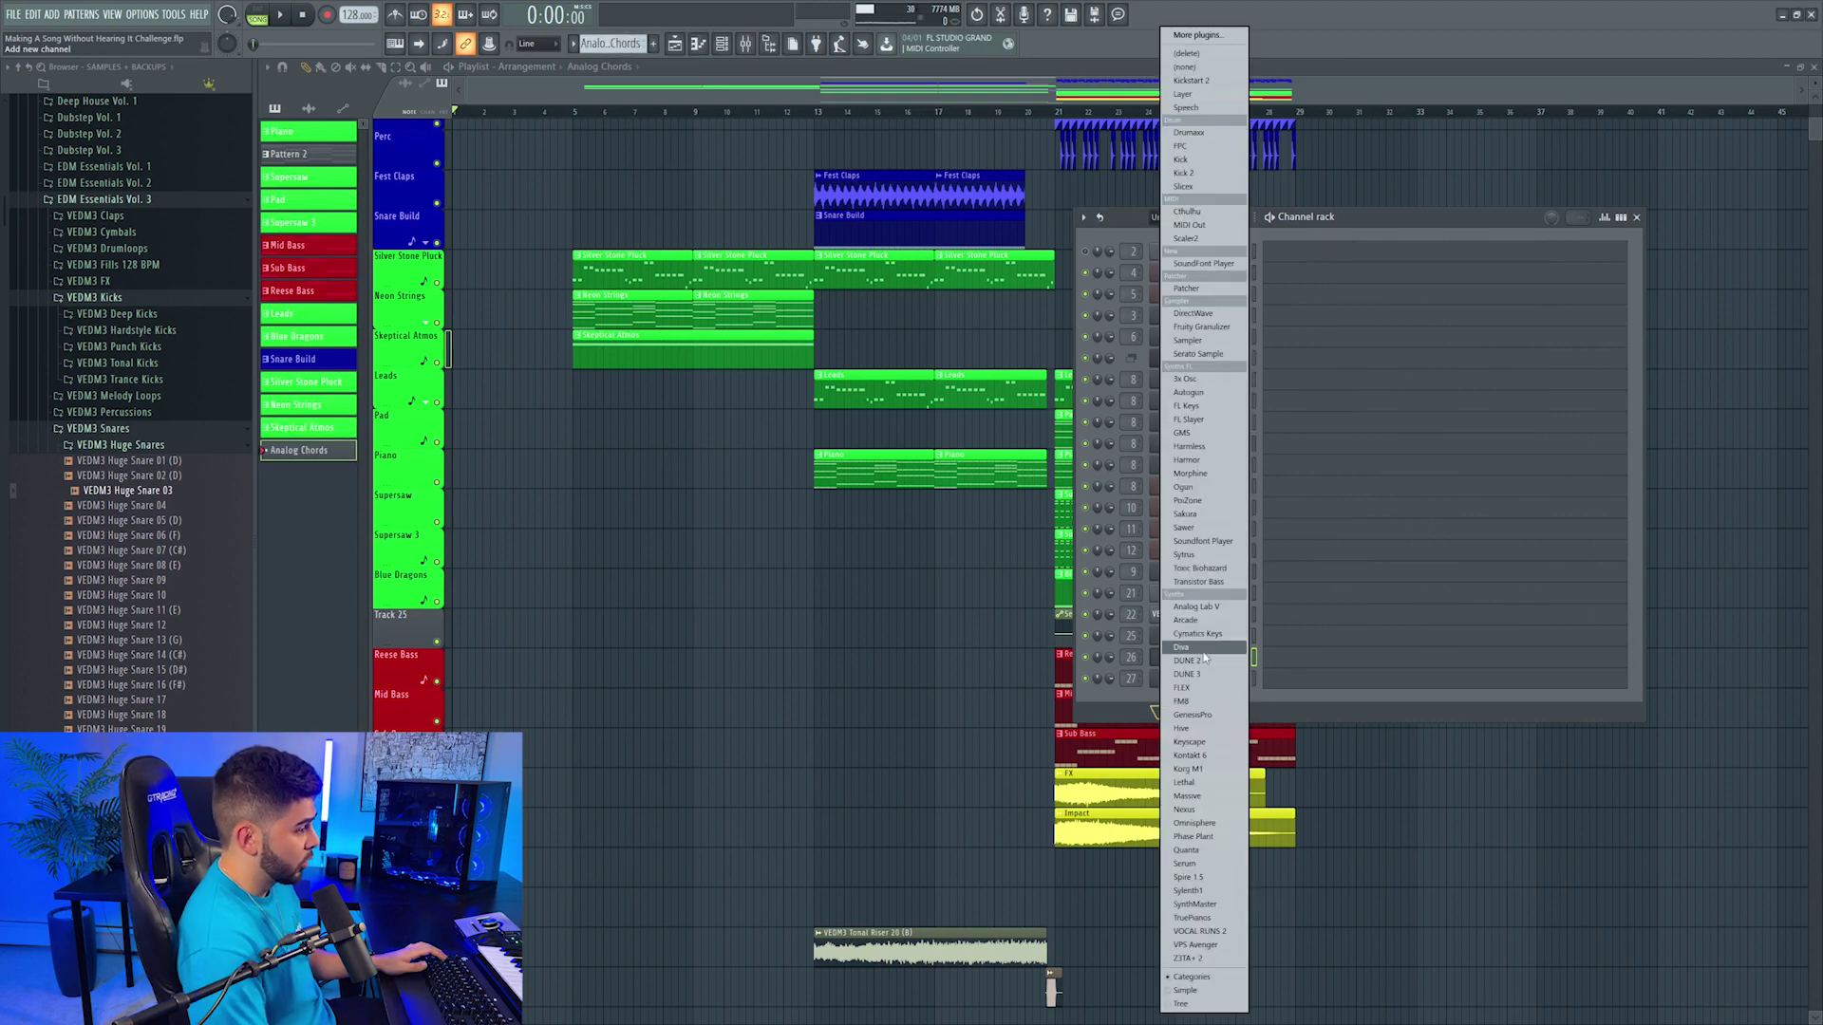
{"action": "left_click", "coordinate": [1197, 607]}
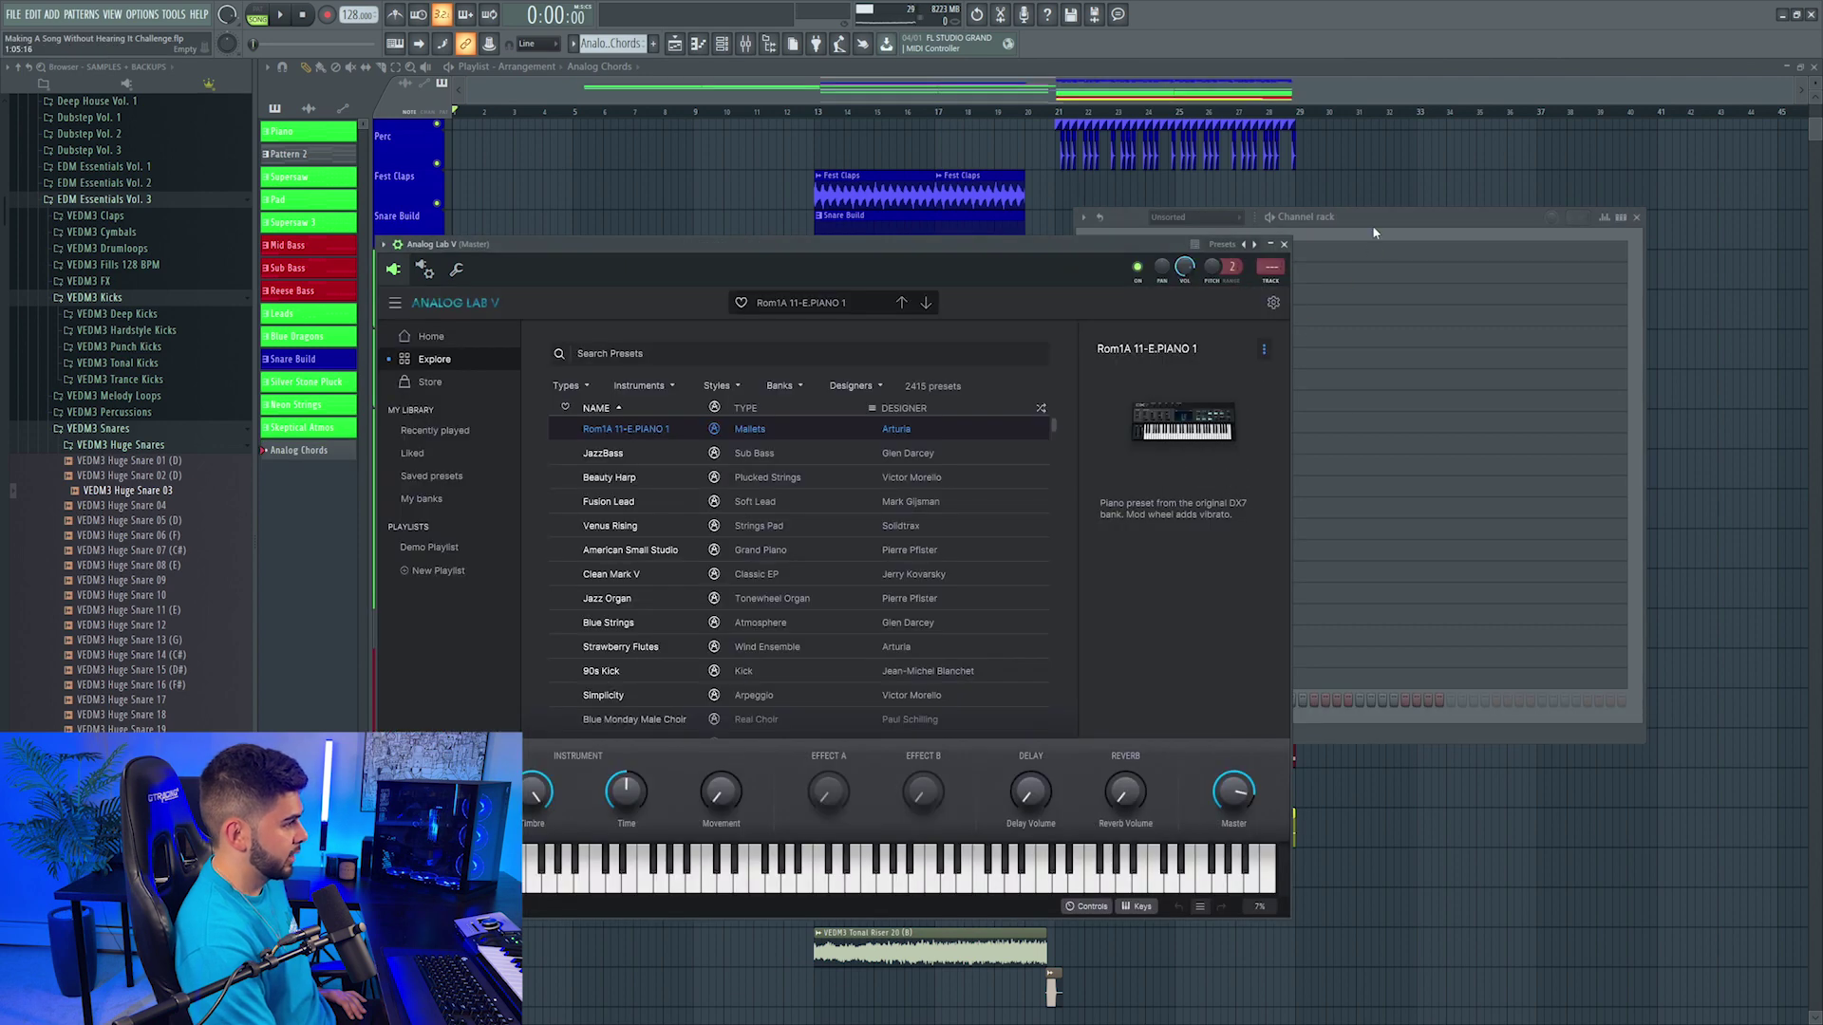
{"action": "key", "text": "F12"}
Step: Play the section from bar 5 and lower the Spire 1.5 #2, Arcade and Analog Lab V faders, with Arcade at about -8 dB
{"action": "key", "text": "space"}
{"action": "key", "text": "F9"}
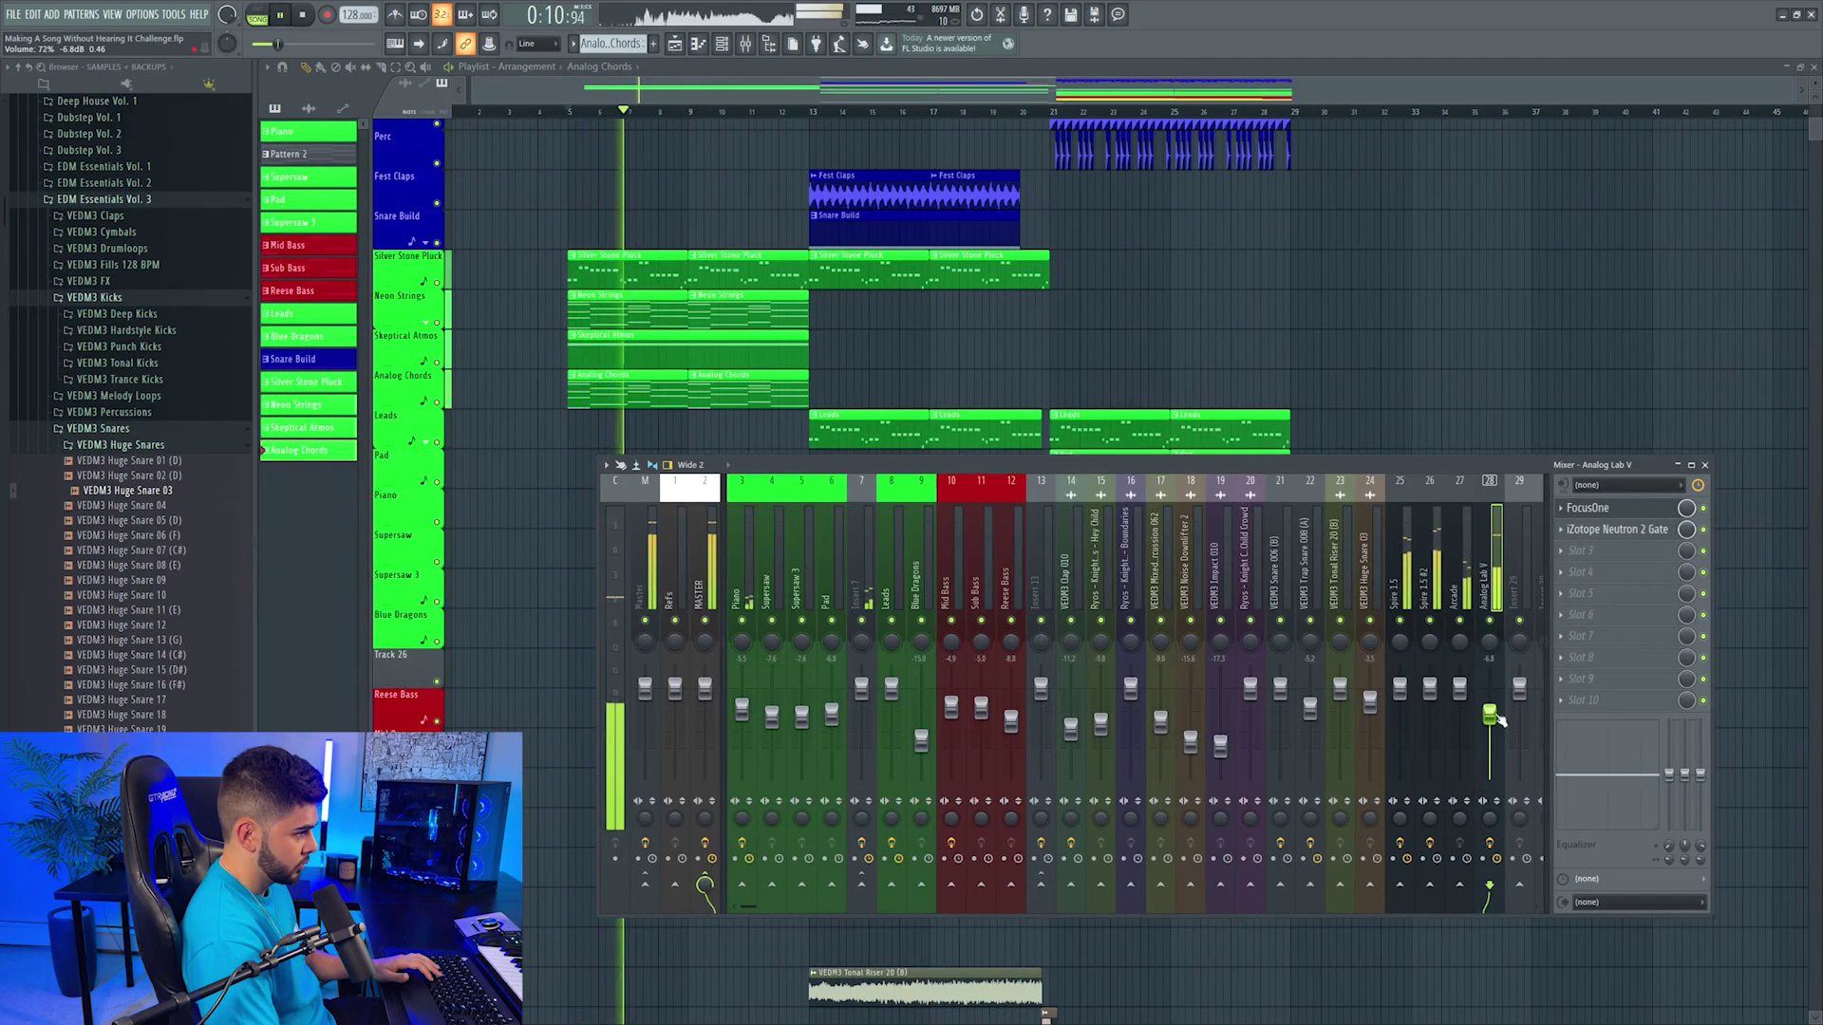
{"action": "key", "text": "space"}
{"action": "right_click", "coordinate": [1429, 600]}
{"action": "left_click", "coordinate": [1428, 600]}
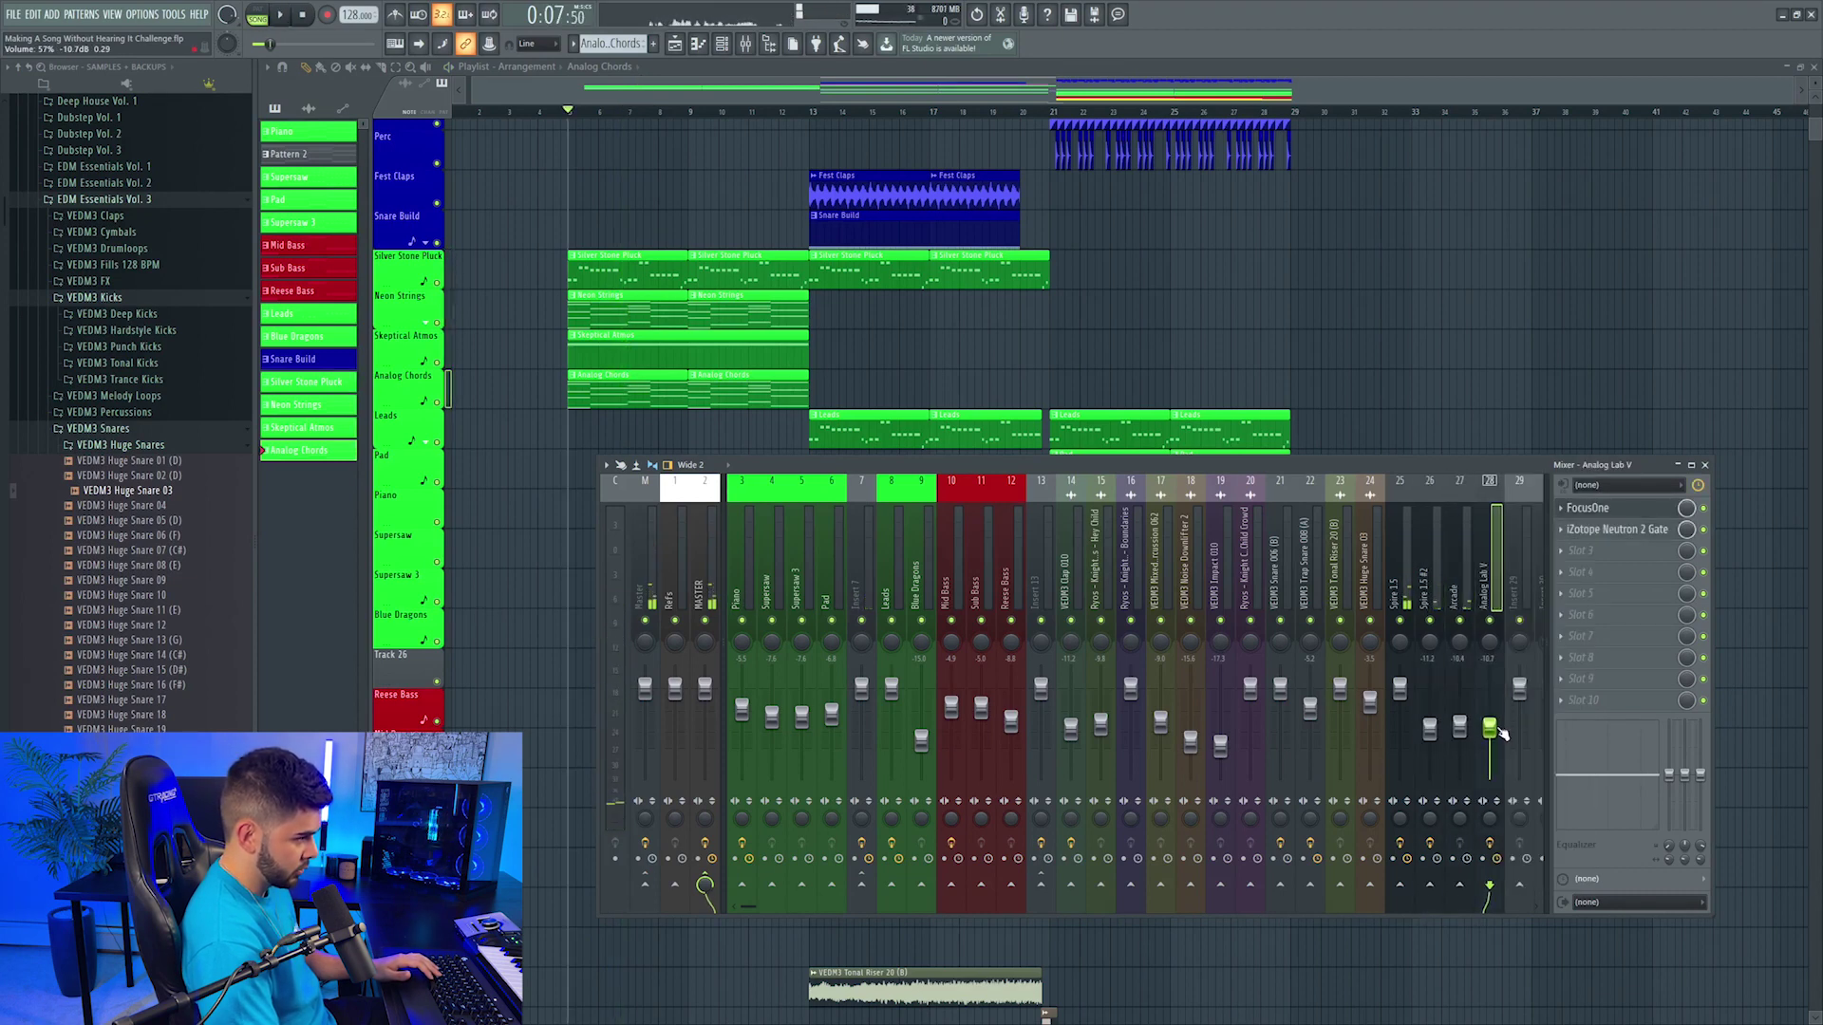
{"action": "key", "text": "space"}
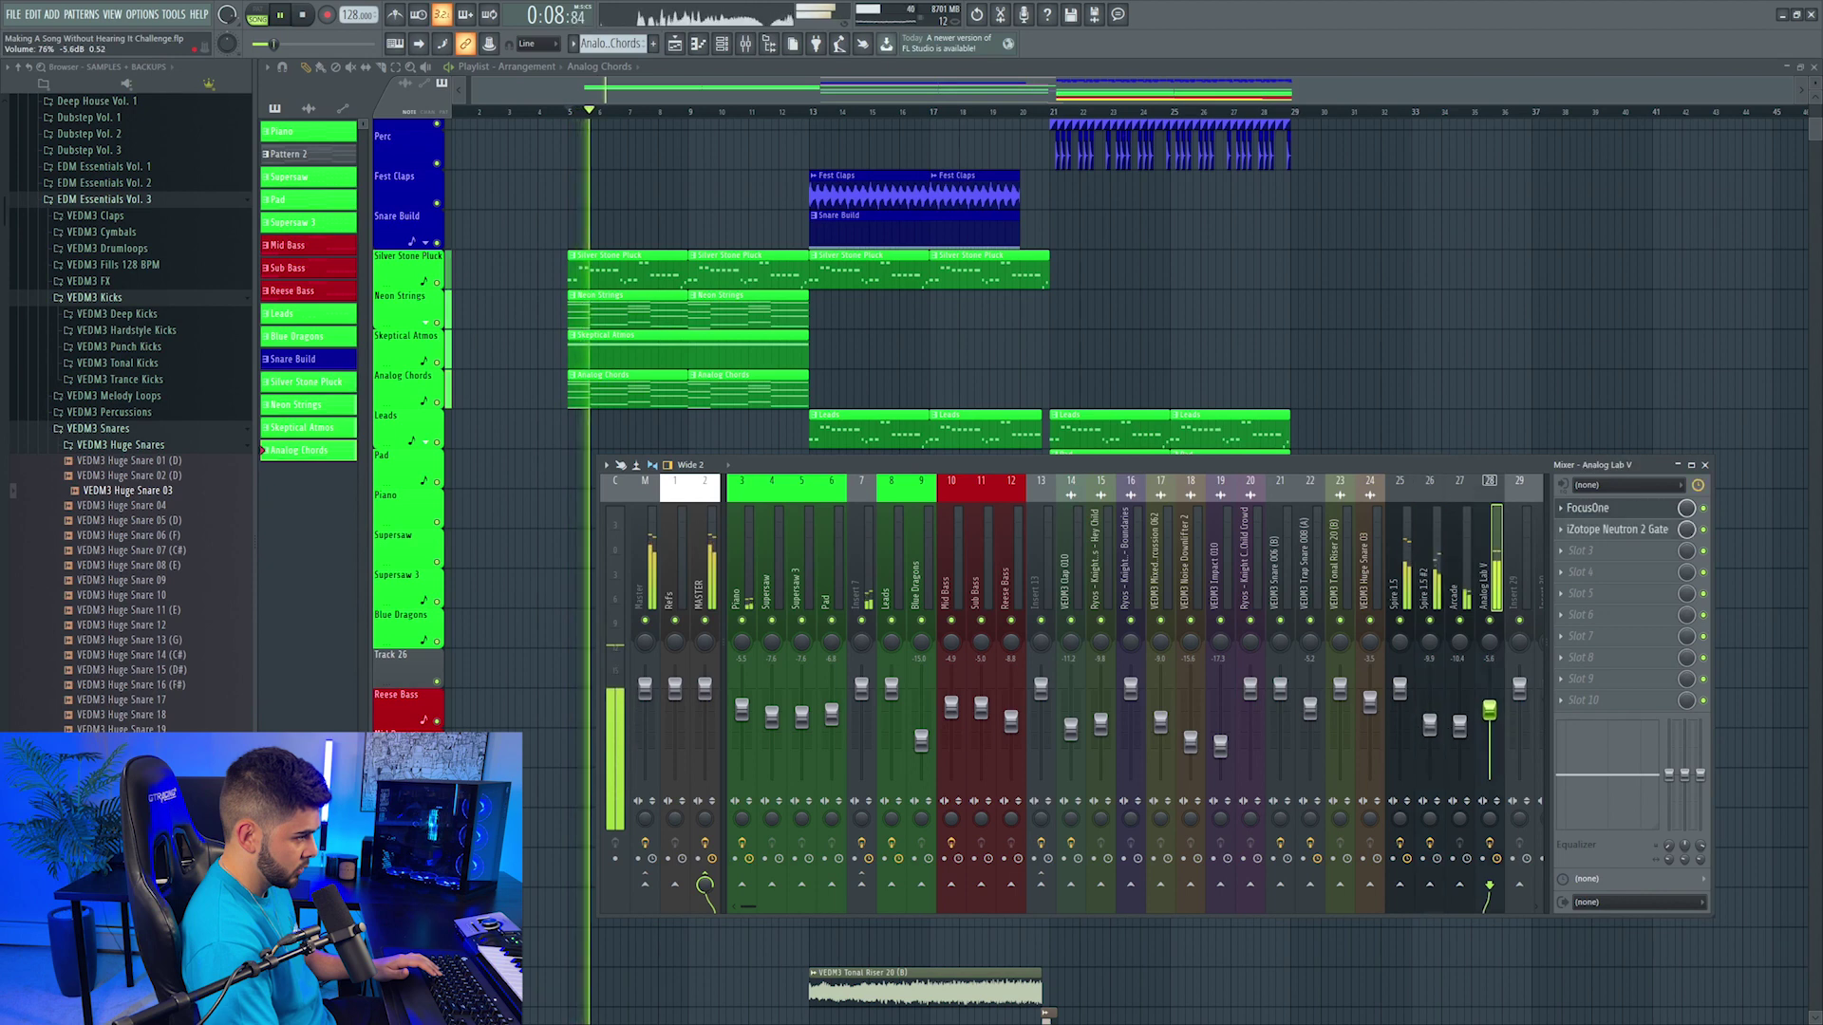
{"action": "left_click_drag", "start_coordinate": [1448, 727], "coordinate": [1460, 721]}
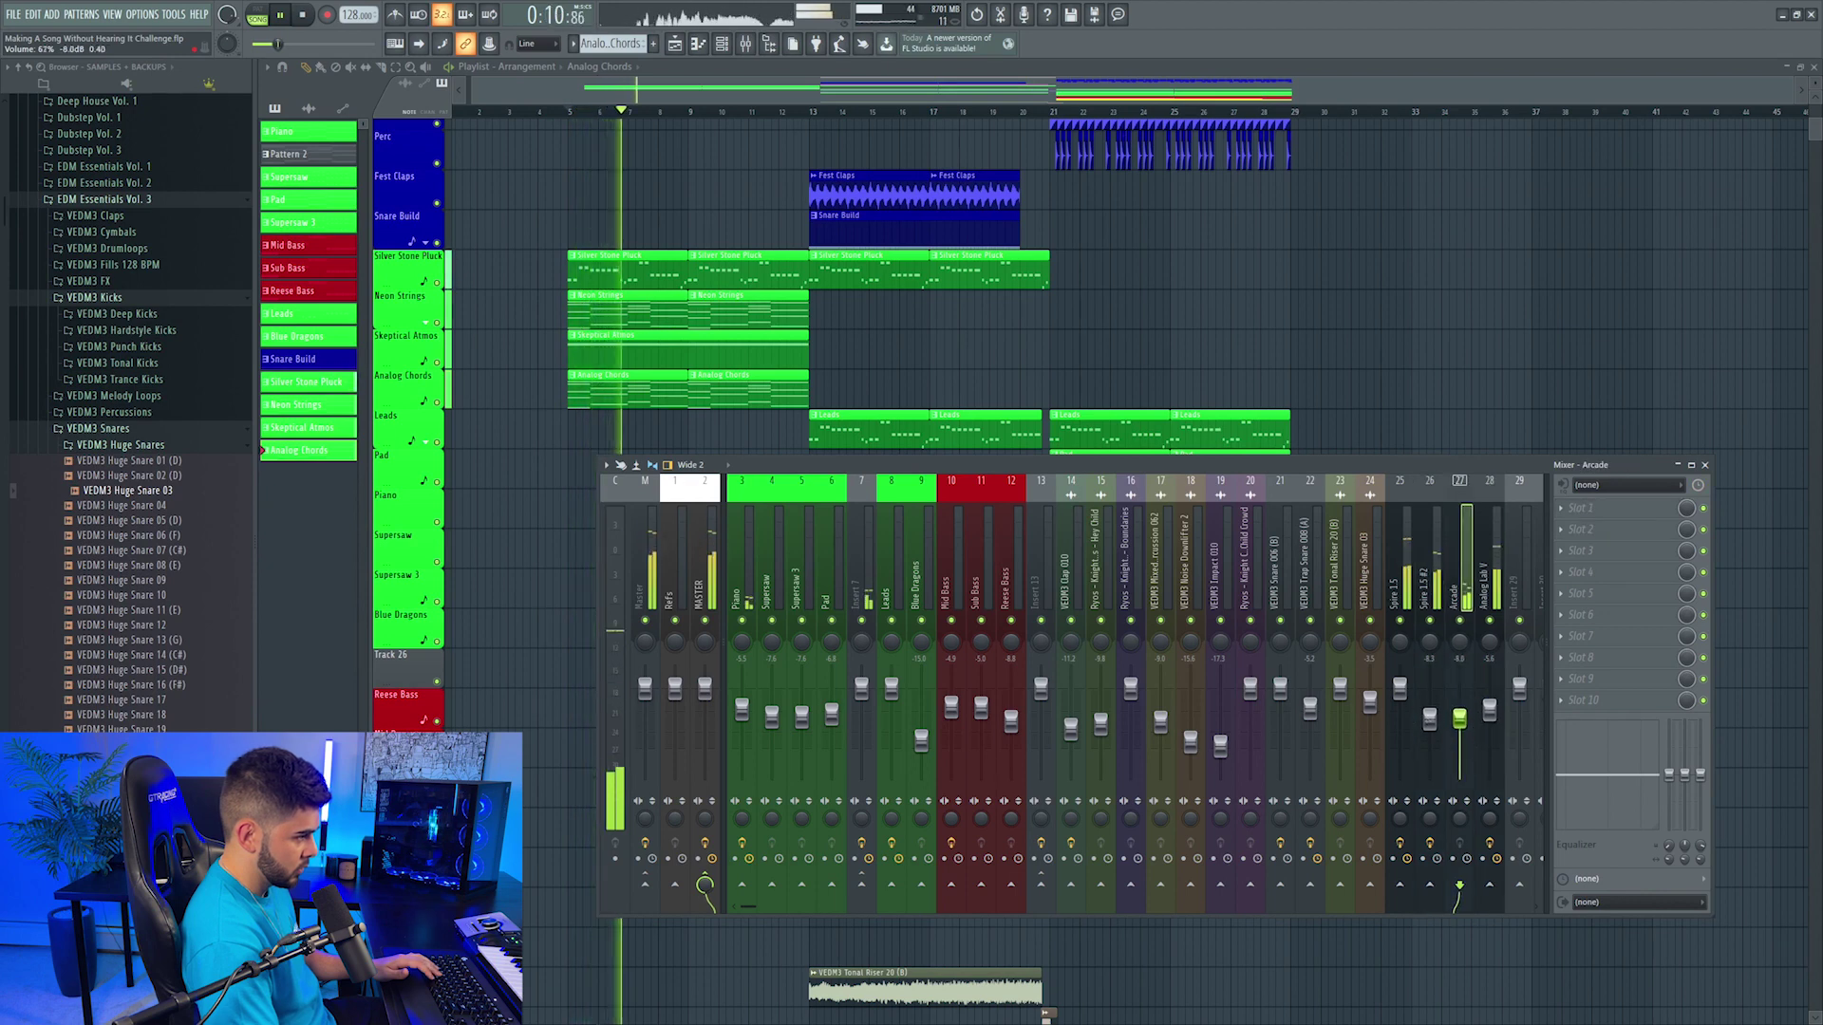
Step: Clone the Spire 1.5 #2 channel onto mixer track 30 for a new pattern and load the Kung Fu bass preset
{"action": "key", "text": "F9"}
{"action": "key", "text": "space"}
{"action": "key", "text": "F6"}
{"action": "right_click", "coordinate": [1182, 658]}
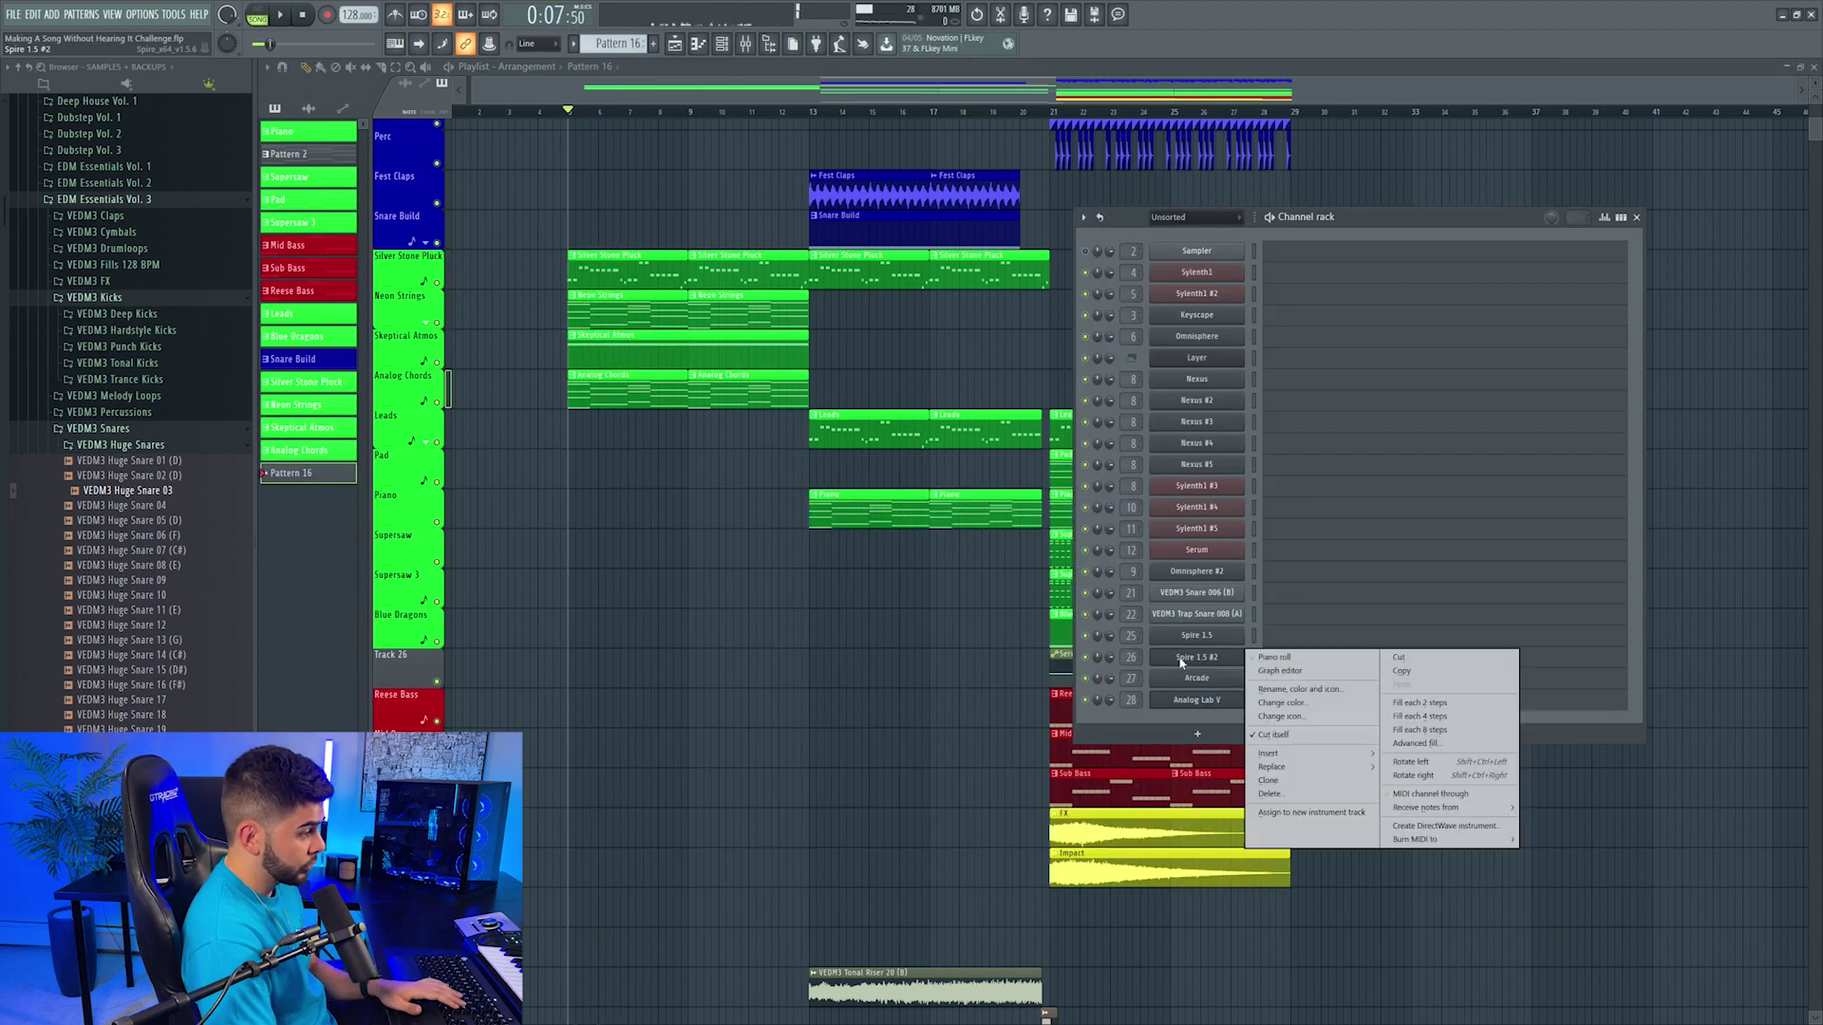
{"action": "left_click", "coordinate": [1342, 782]}
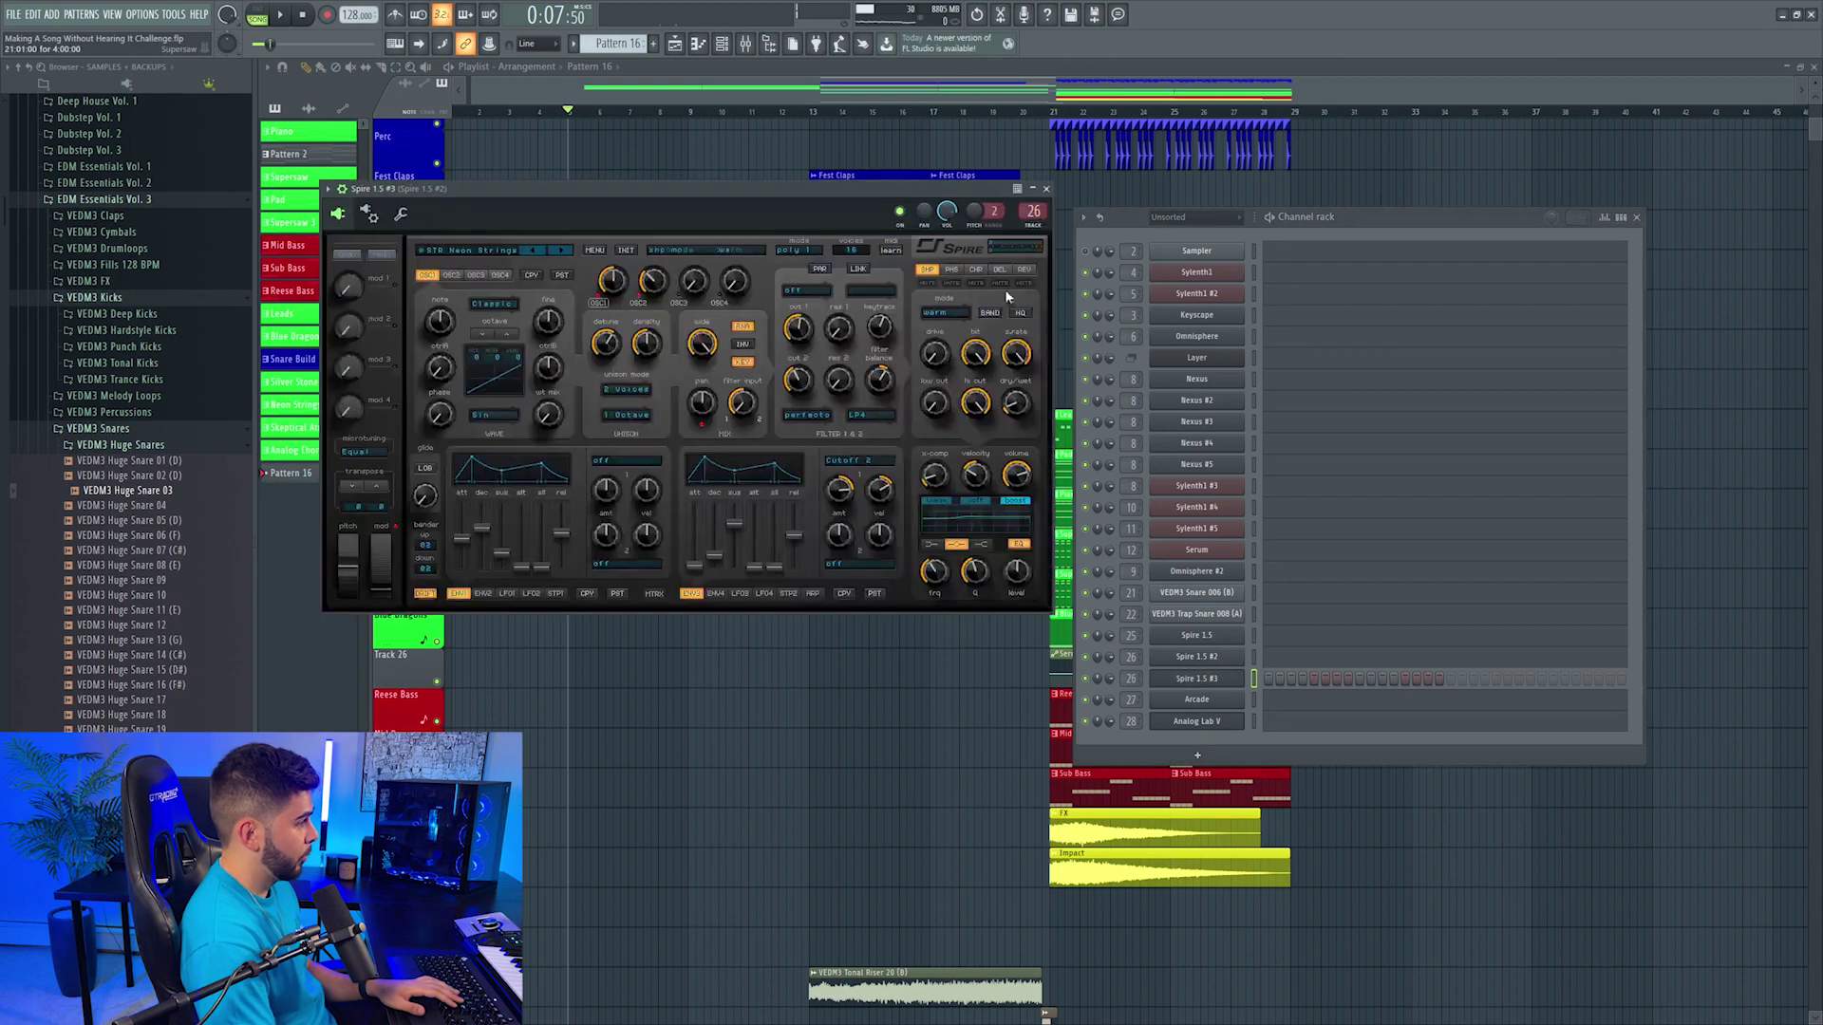
{"action": "key", "text": "ctrl+l"}
{"action": "left_click", "coordinate": [499, 249]}
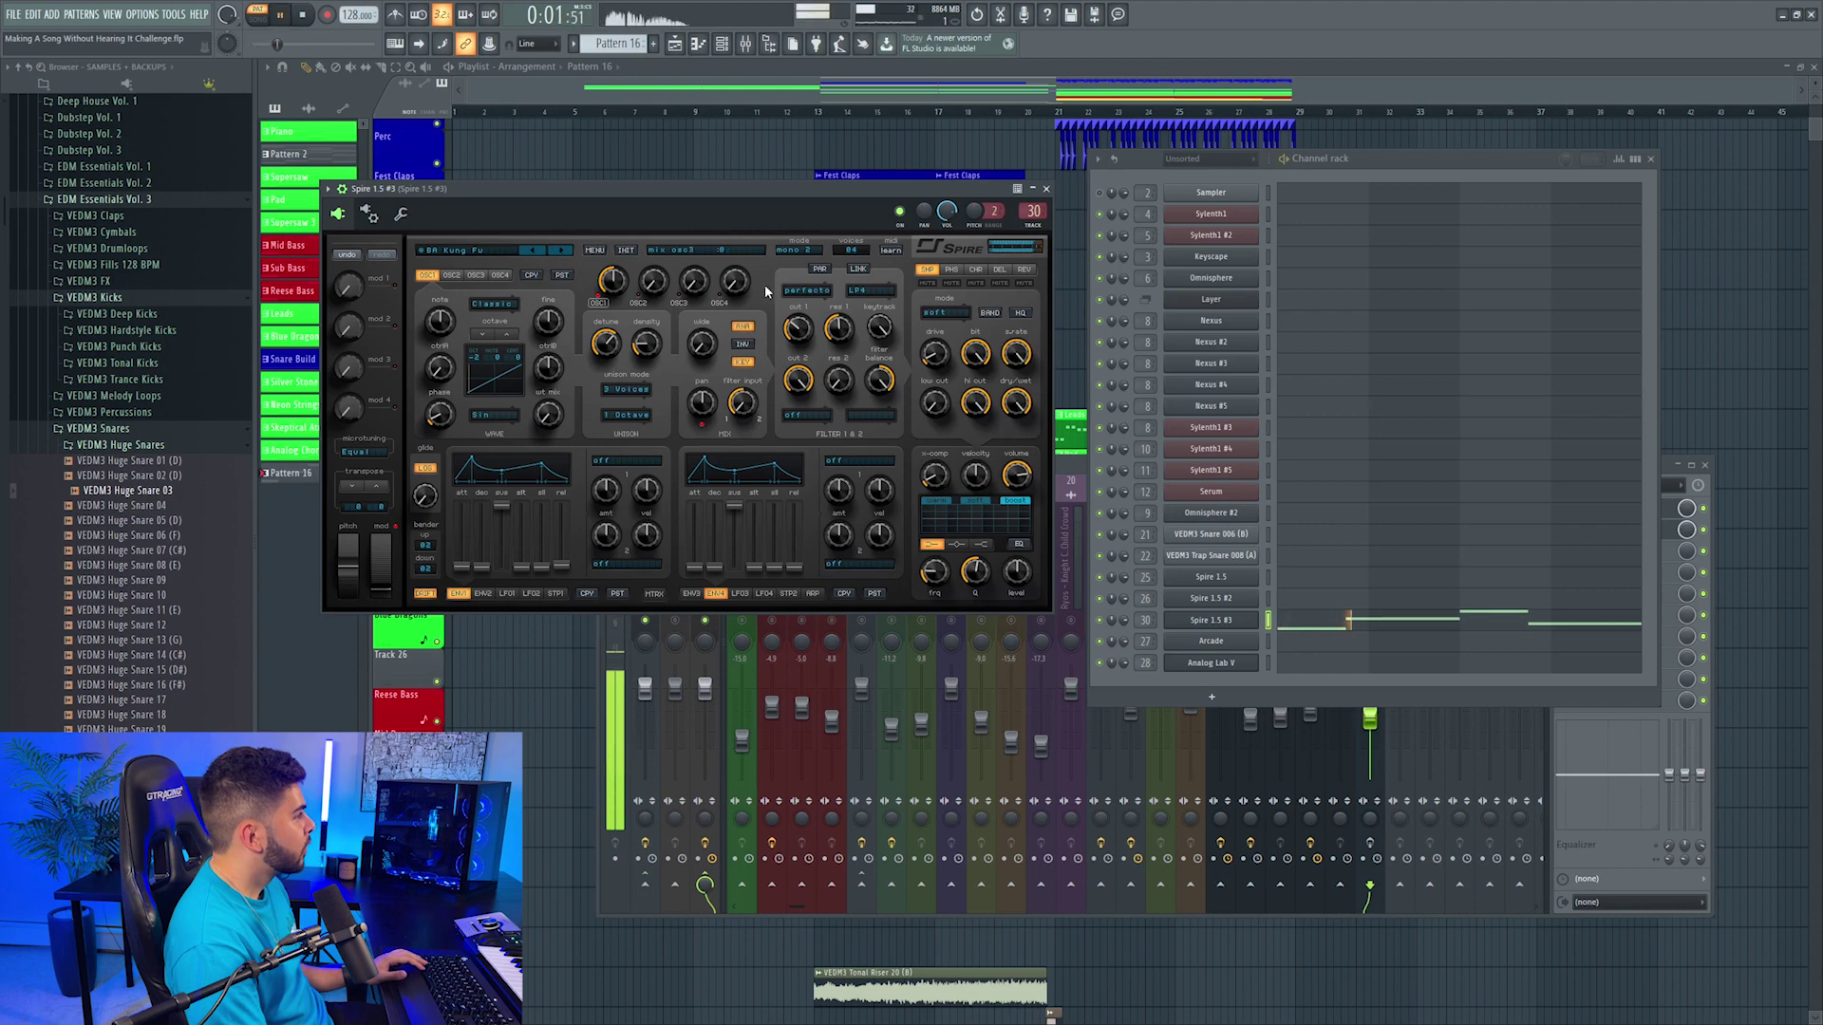
Step: Place the Kung Fu Bass pattern from bar 5 and continue the bass through the build-up to bar 21
{"action": "left_click", "coordinate": [1060, 469]}
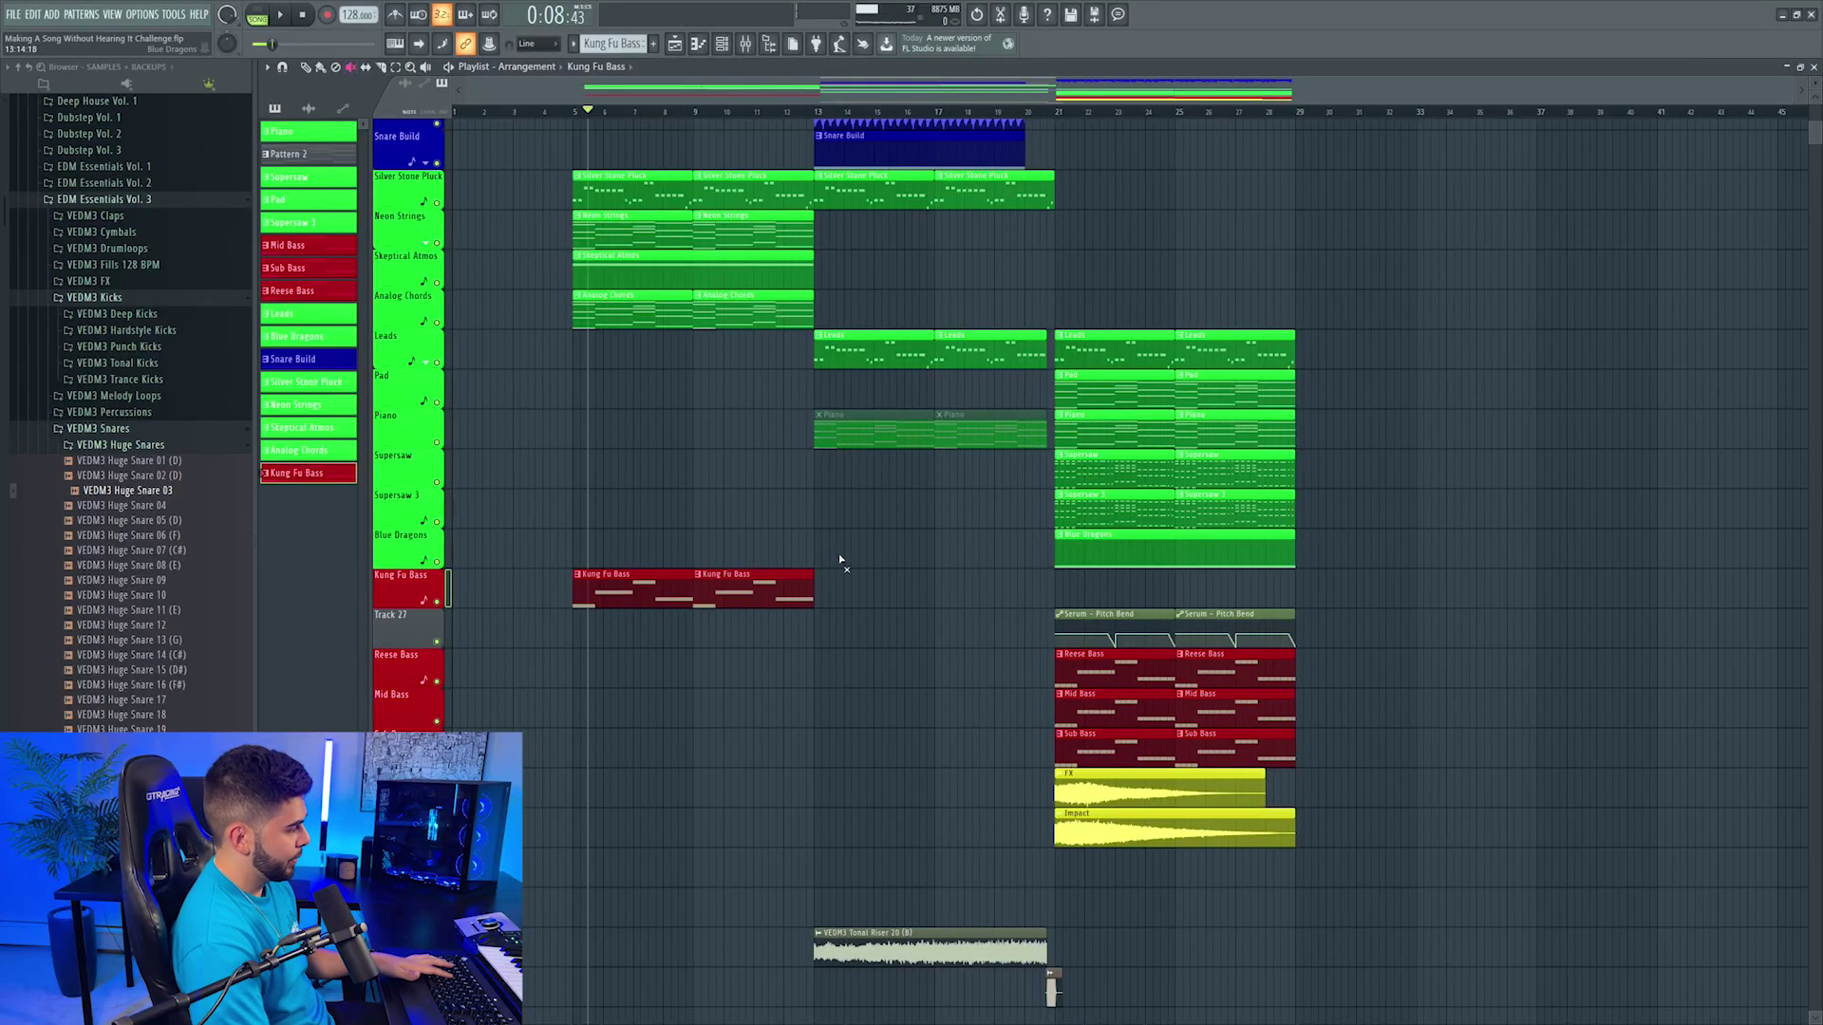
{"action": "key", "text": "F7"}
{"action": "scroll", "coordinate": [807, 121], "scroll_direction": "left", "scroll_amount": 5}
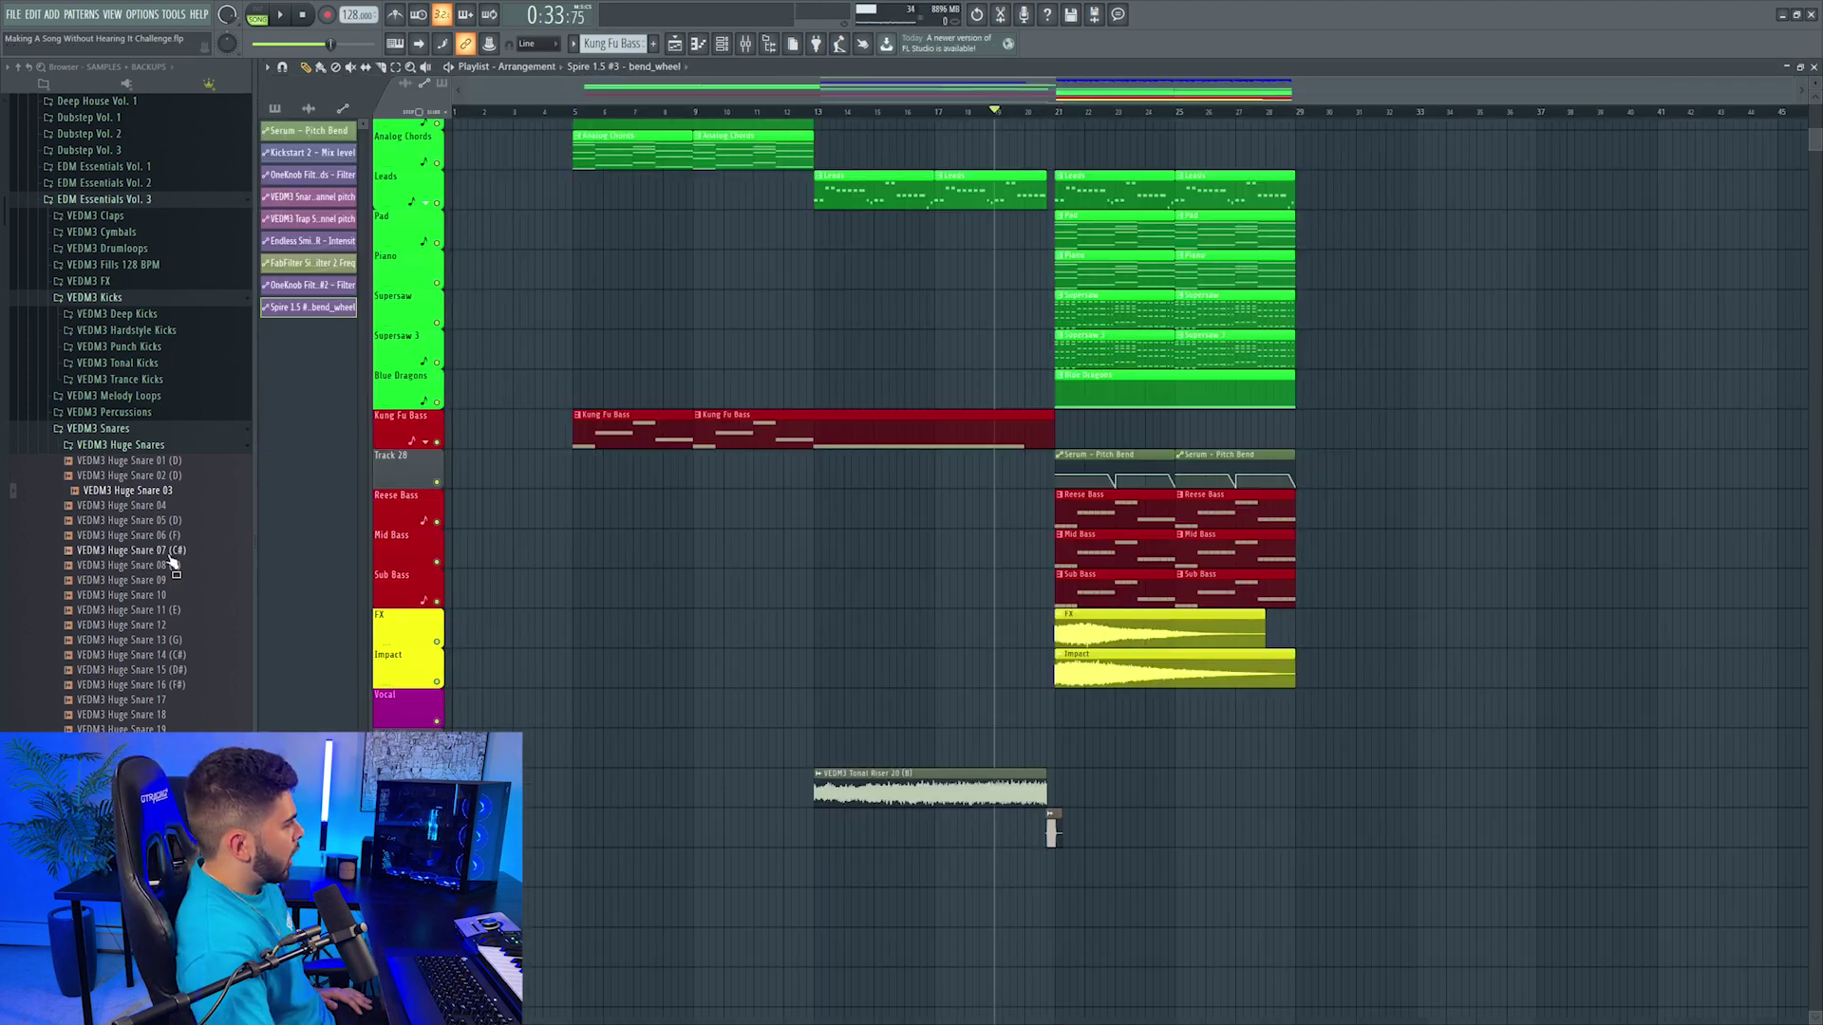
Step: Add the KSHMR_Sweep_Down_12_Complex sample to the build-up, reversed and ending together with the tonal riser
{"action": "scroll", "coordinate": [162, 565], "scroll_direction": "down", "scroll_amount": 4}
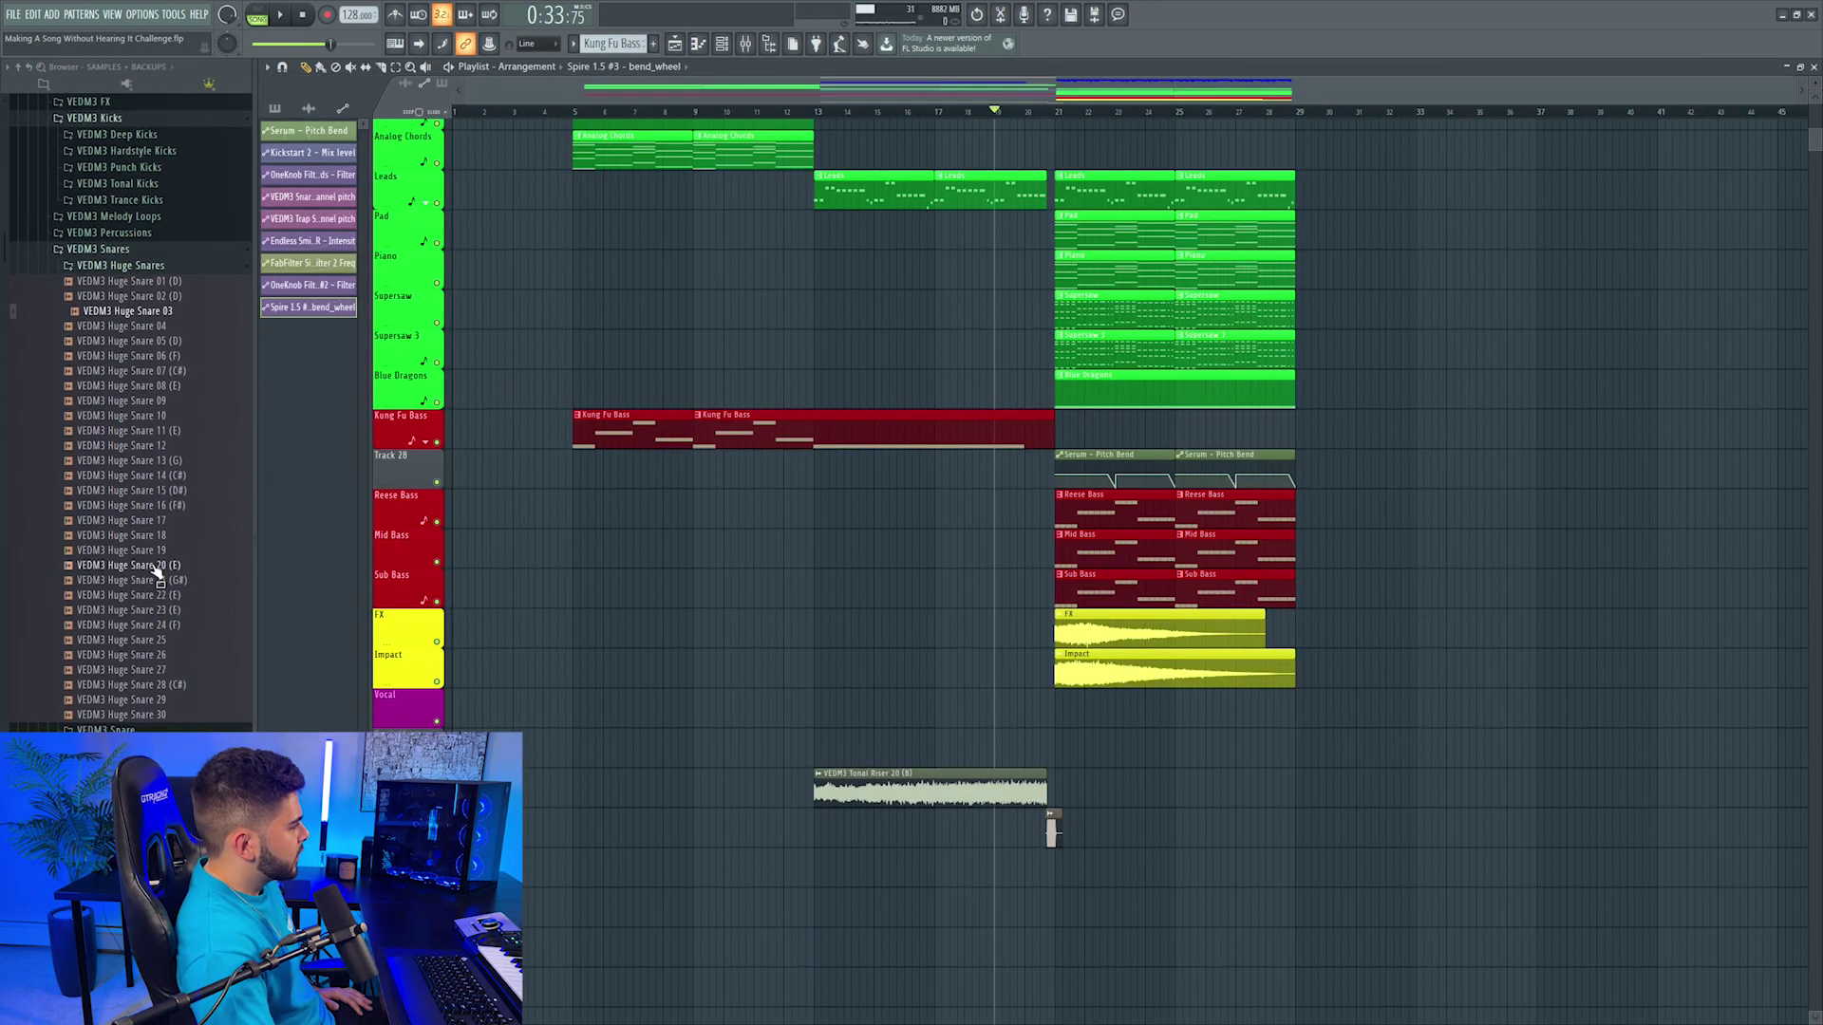
{"action": "scroll", "coordinate": [130, 413], "scroll_direction": "up", "scroll_amount": 15}
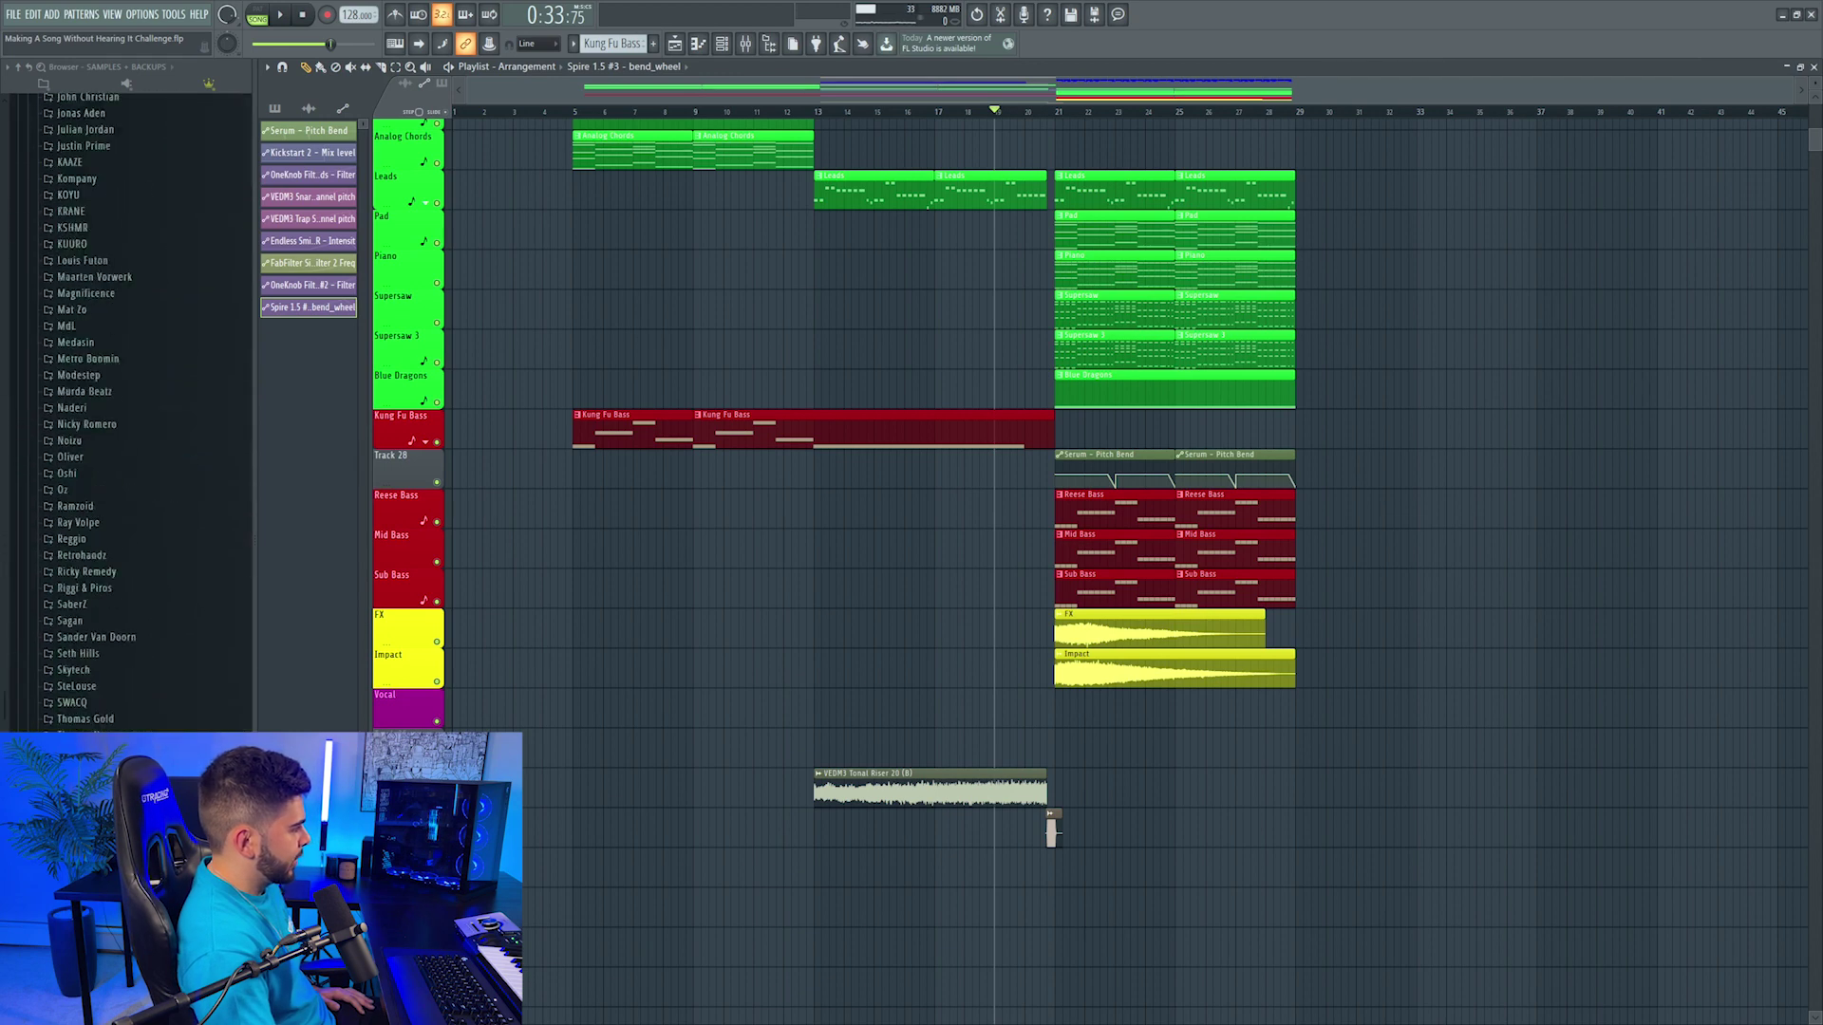
{"action": "scroll", "coordinate": [133, 570], "scroll_direction": "up", "scroll_amount": 15}
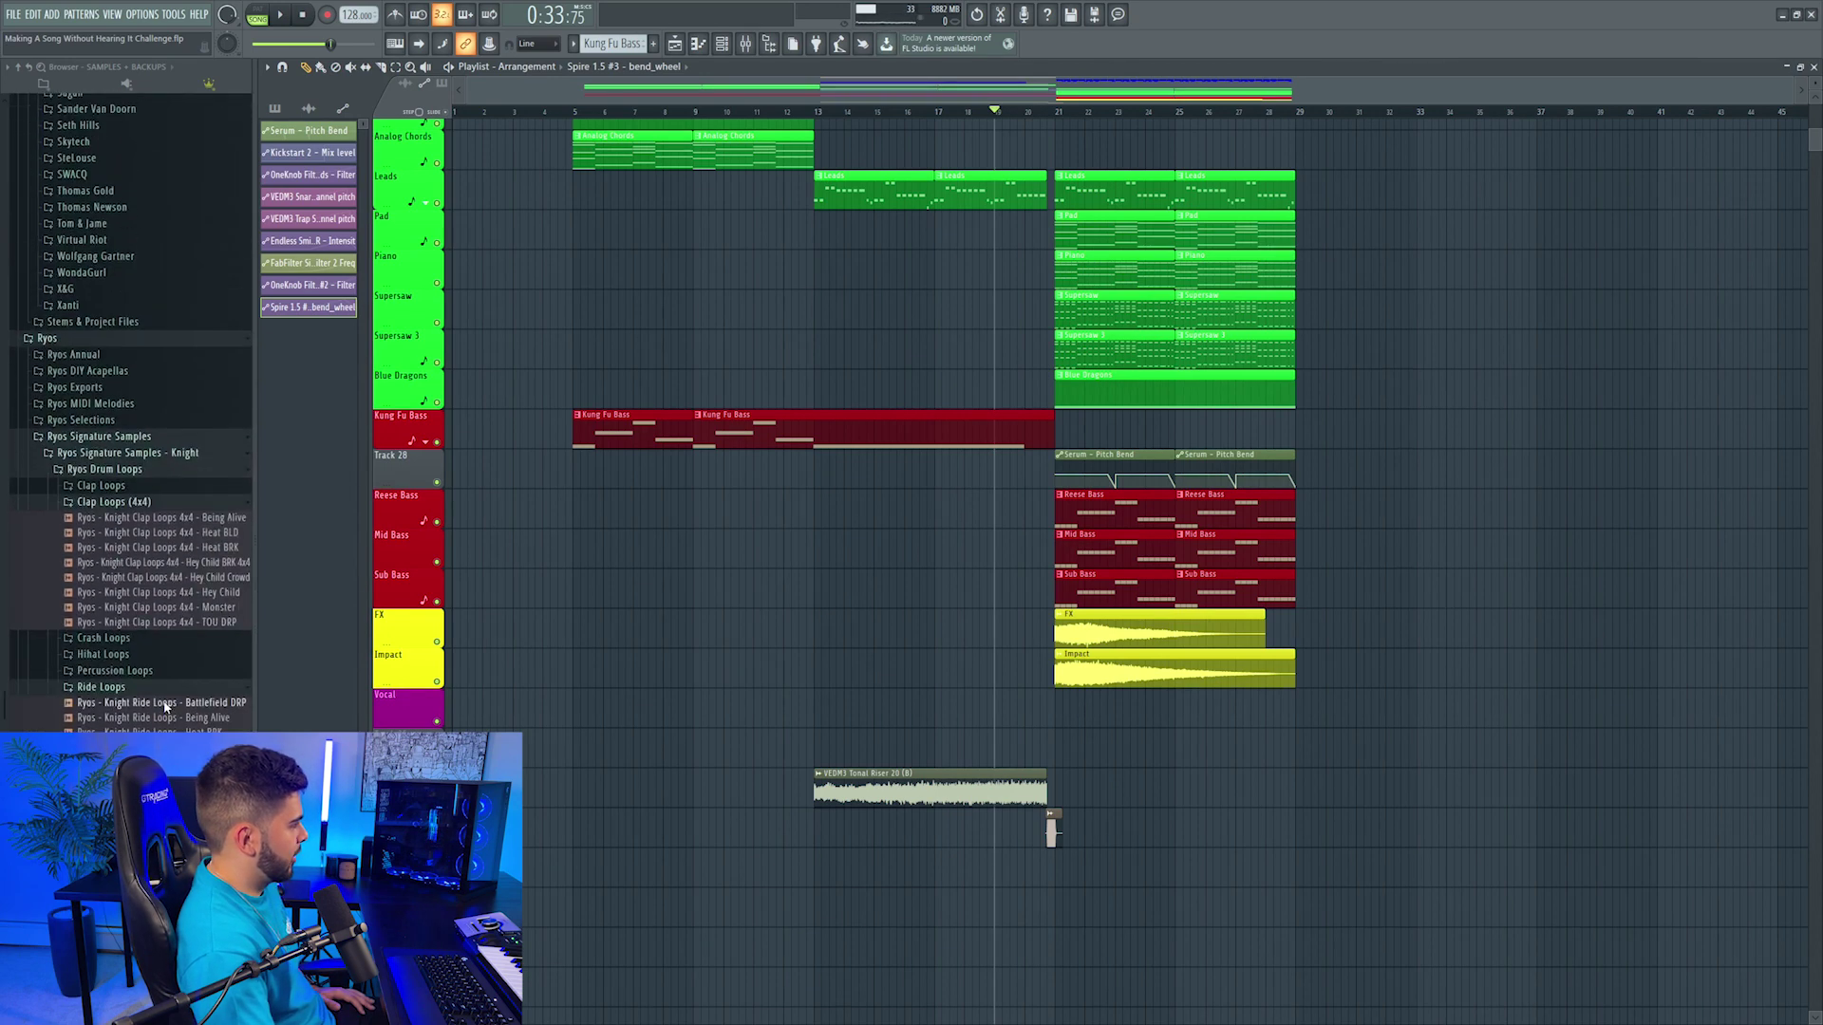
{"action": "left_click_drag", "start_coordinate": [689, 583], "coordinate": [854, 868]}
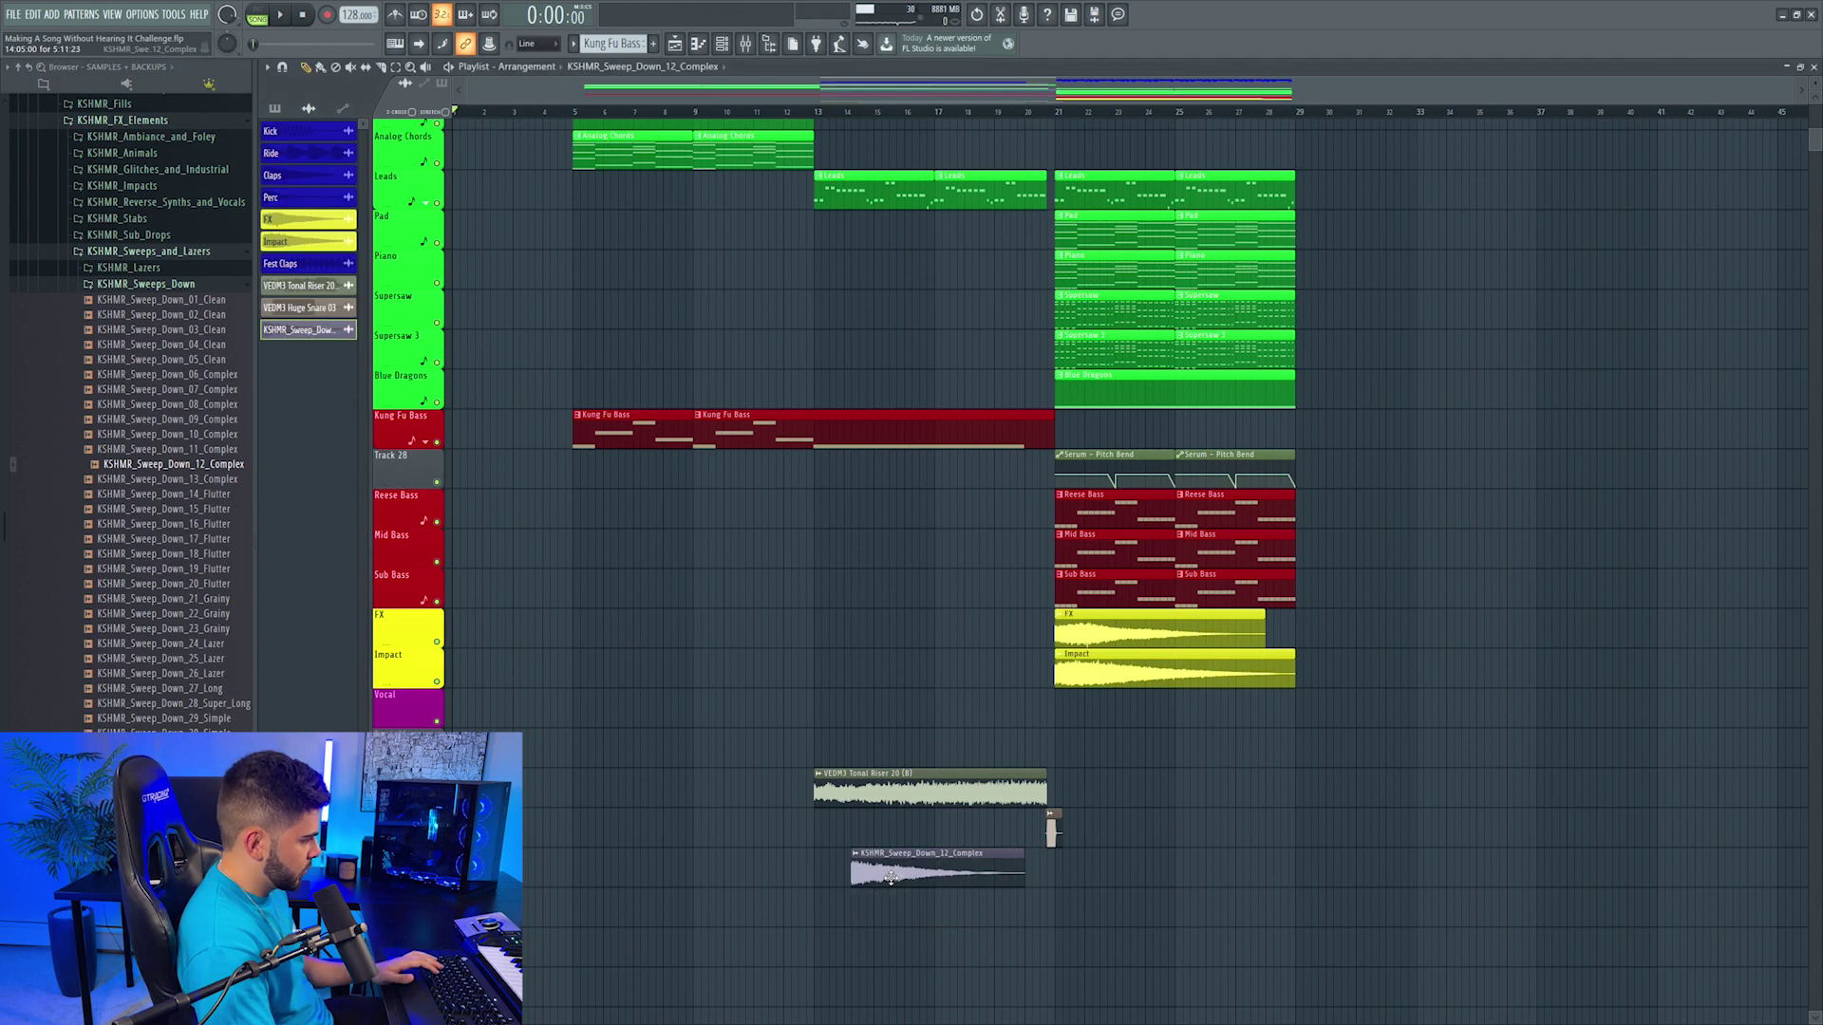
{"action": "left_click", "coordinate": [534, 334]}
{"action": "scroll", "coordinate": [949, 665], "scroll_direction": "up", "scroll_amount": 3}
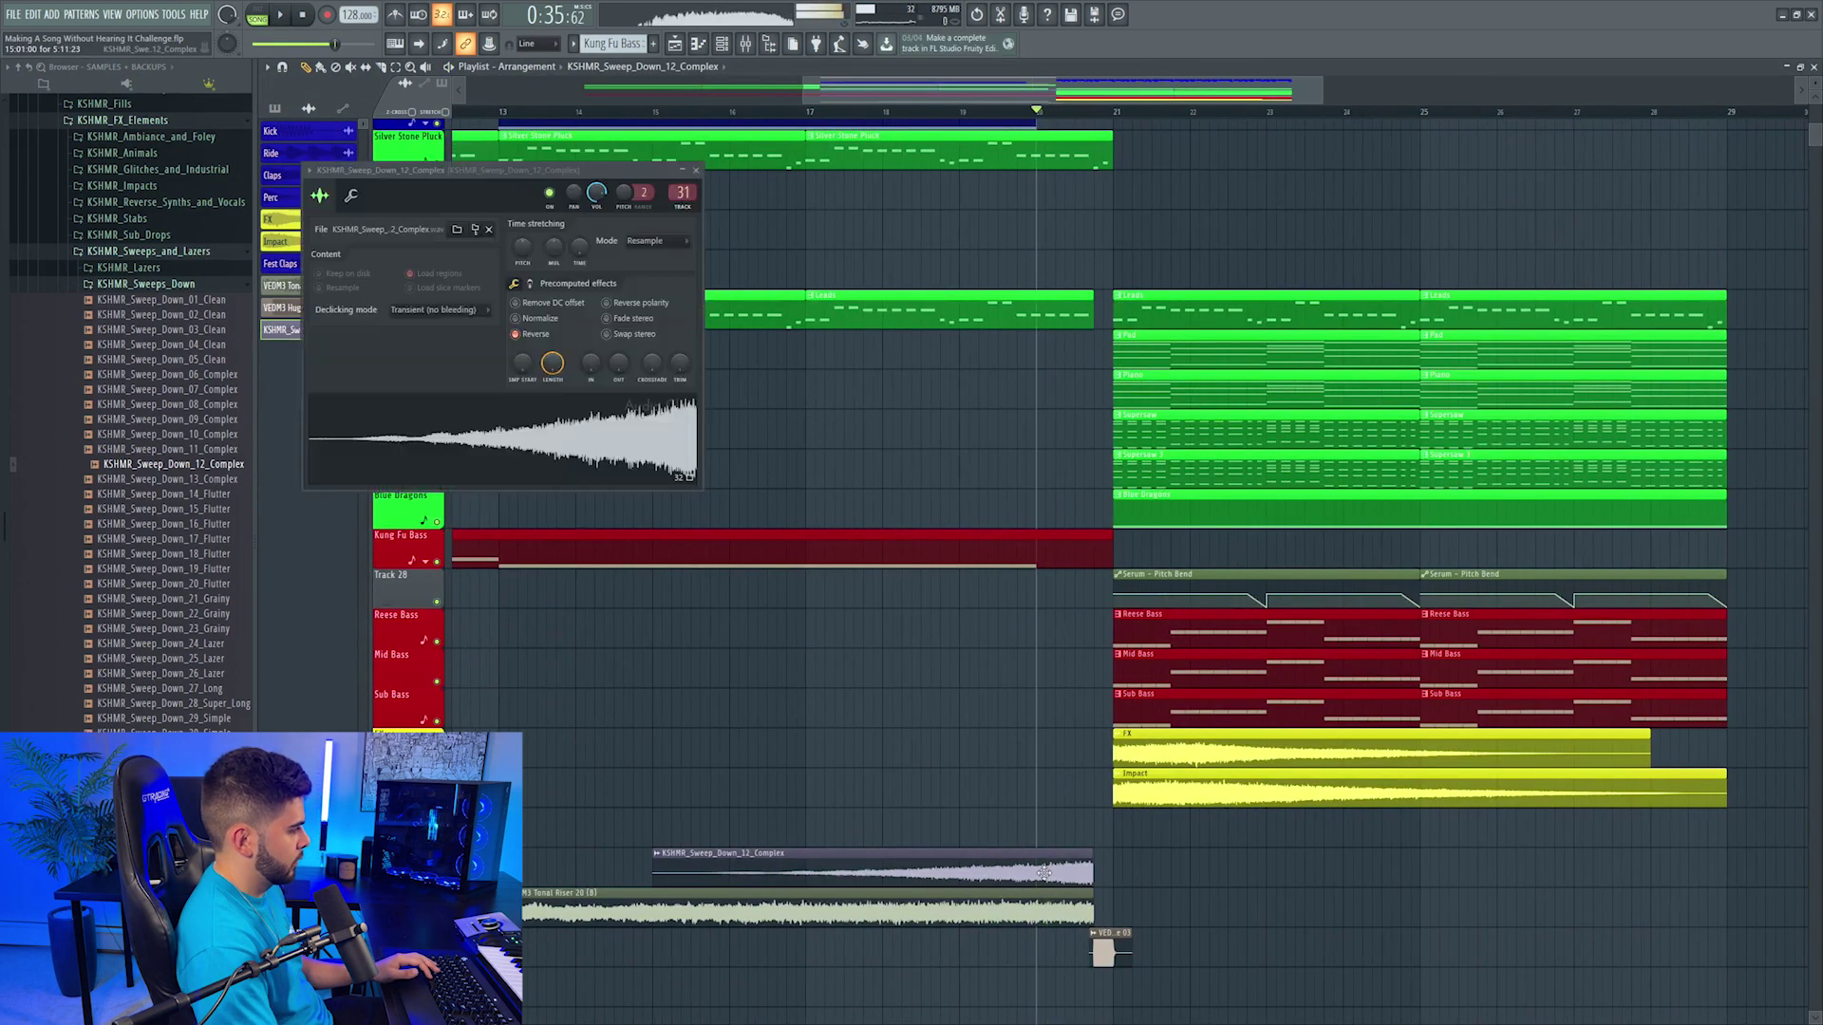
Step: Play the end of the build-up and lower the mixer faders of the VEDM3 Tonal Riser and the KSHMR sweep
{"action": "left_click", "coordinate": [1045, 916]}
{"action": "key", "text": "space"}
{"action": "key", "text": "F9"}
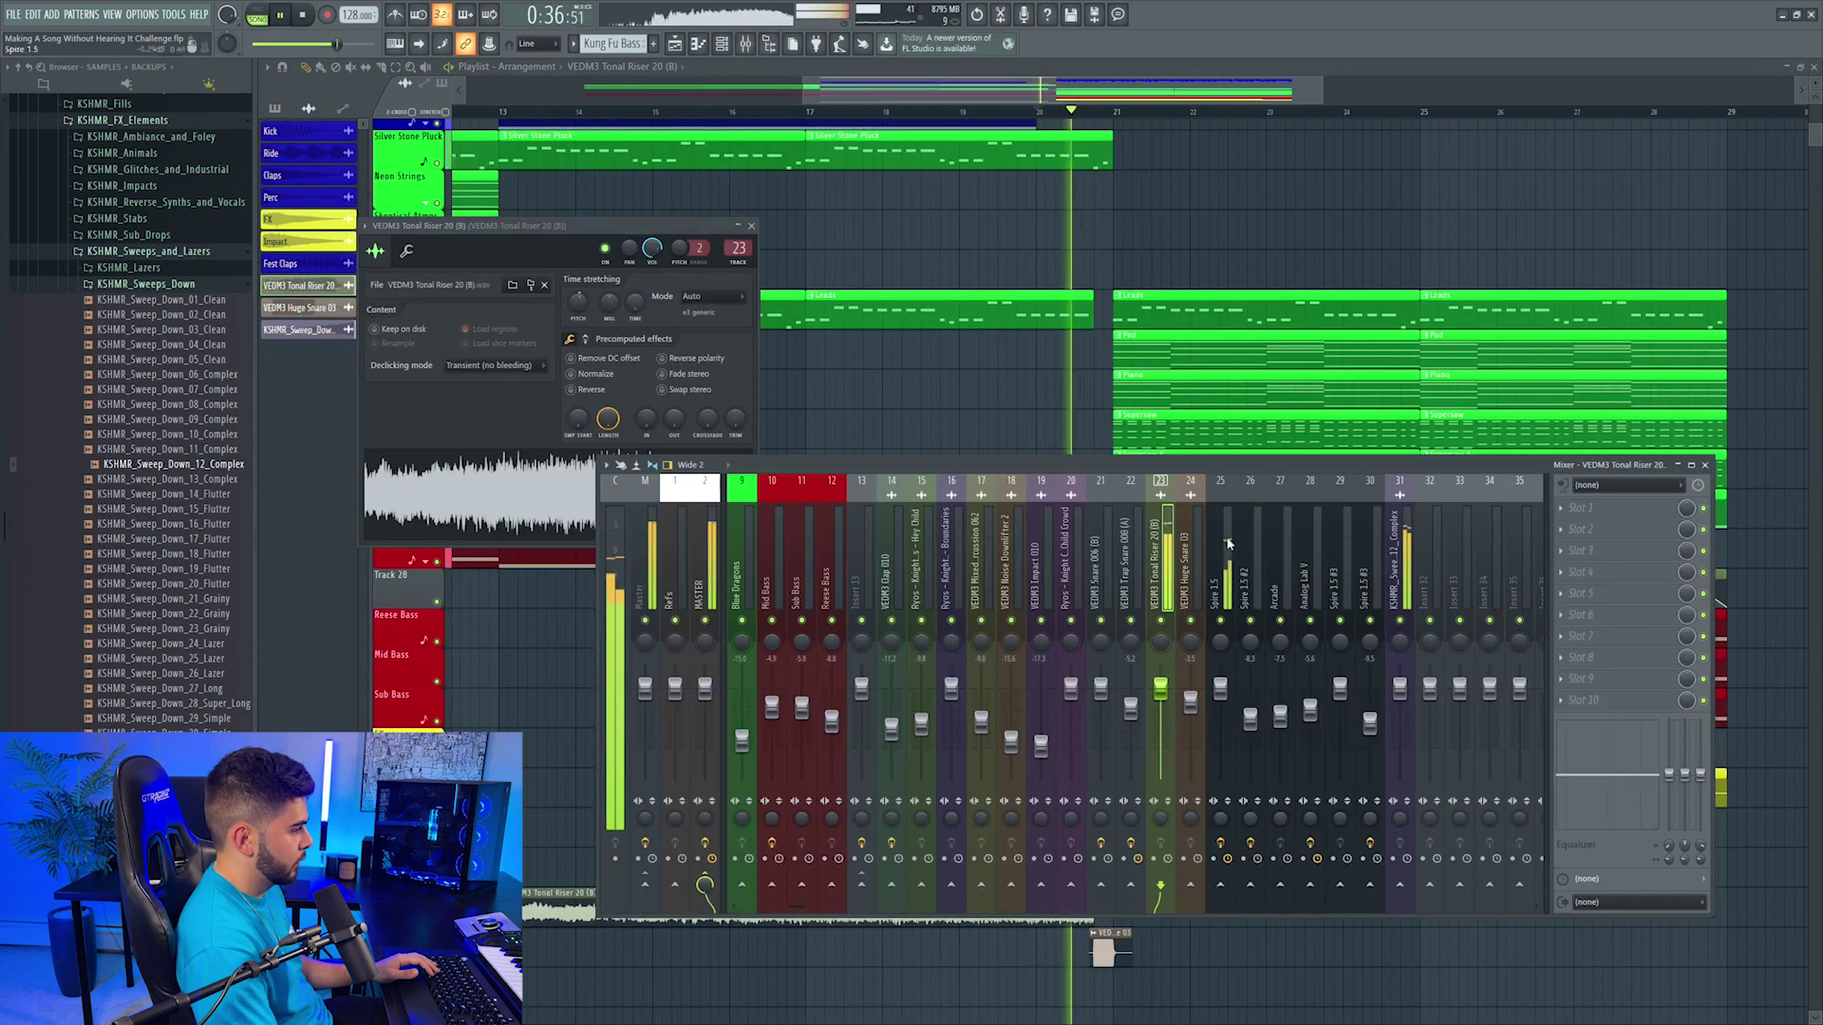
{"action": "left_click_drag", "start_coordinate": [1158, 717], "coordinate": [1158, 748]}
{"action": "key", "text": "space"}
{"action": "key", "text": "space"}
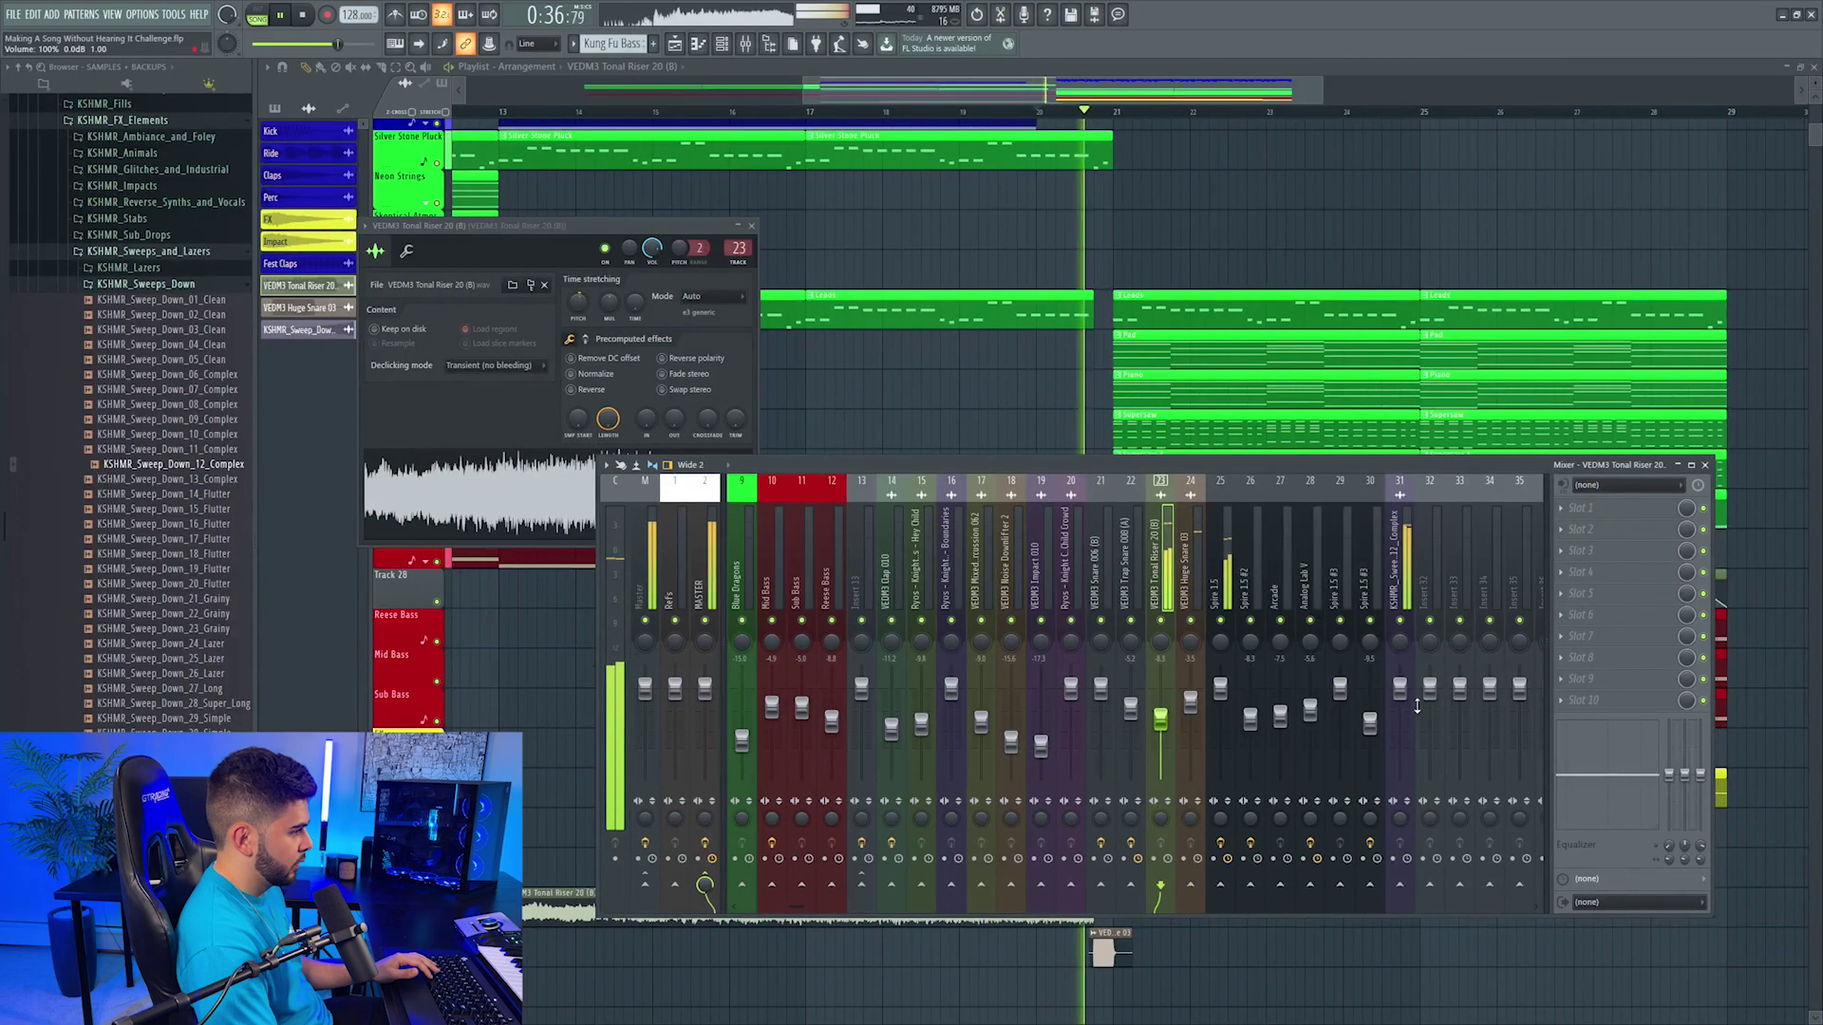
{"action": "key", "text": "space"}
{"action": "key", "text": "space"}
{"action": "left_click_drag", "start_coordinate": [1400, 690], "coordinate": [1400, 708]}
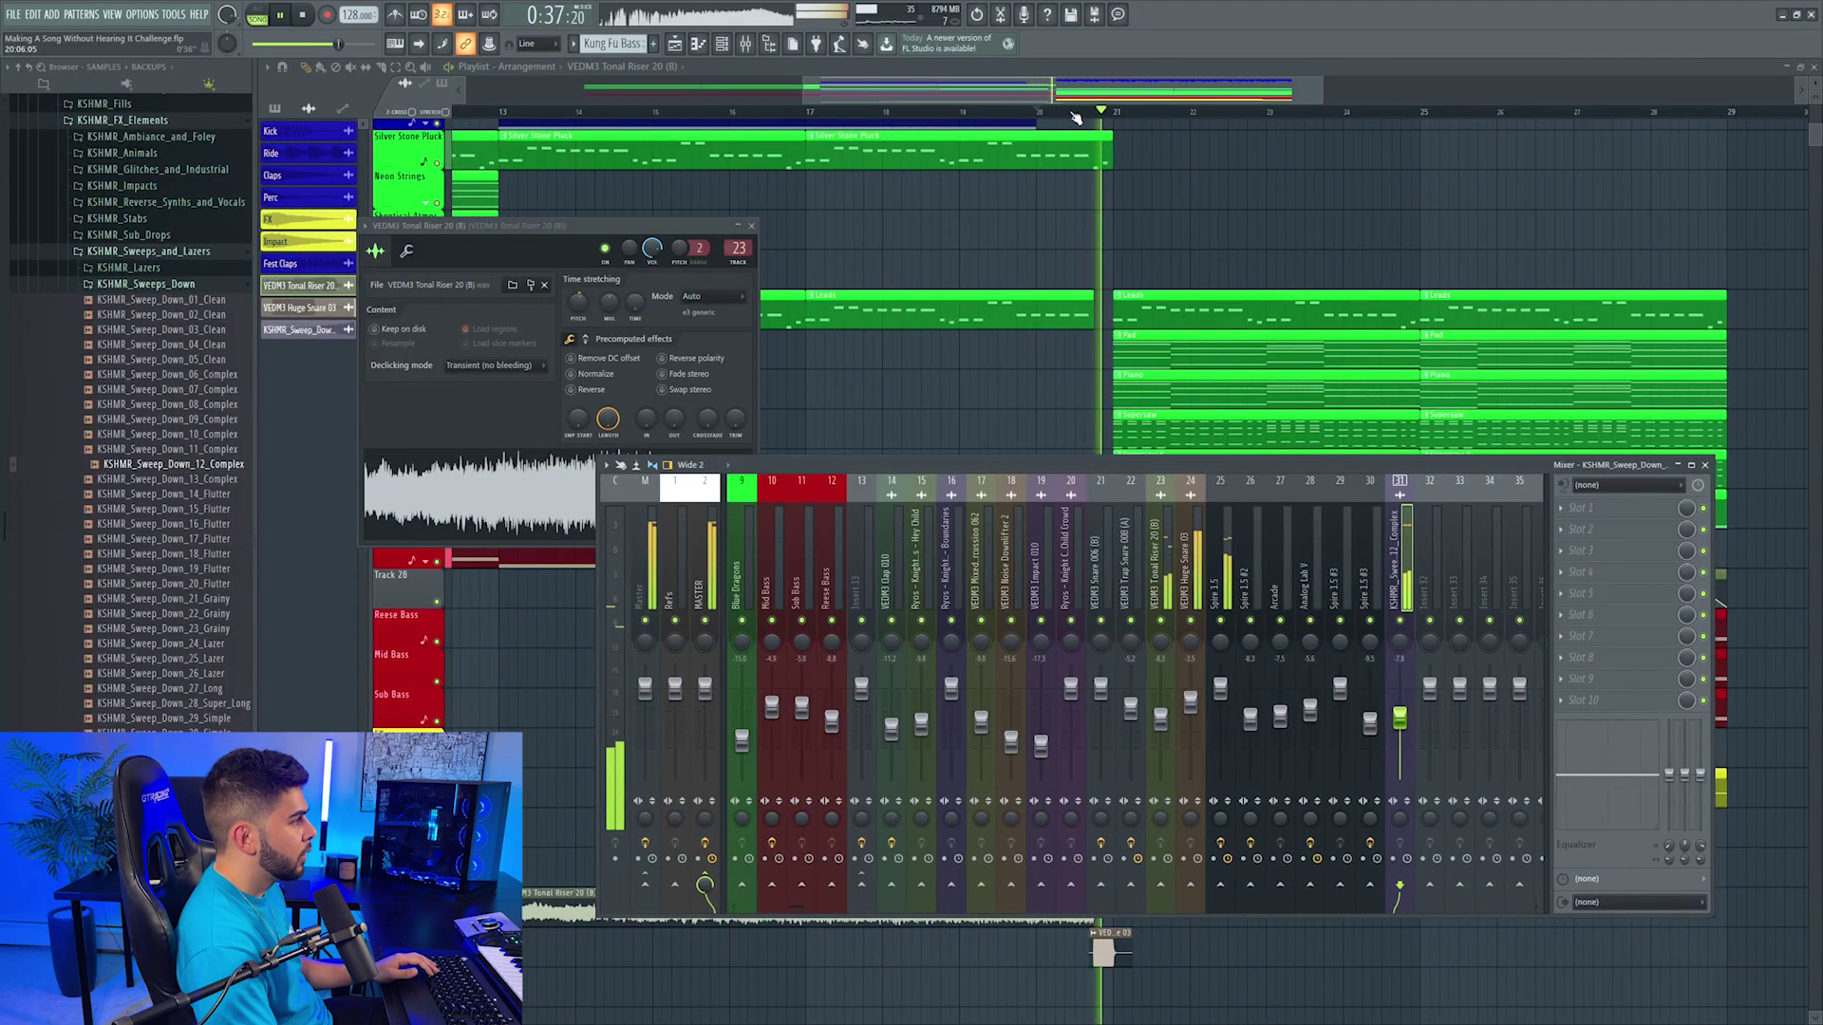
{"action": "key", "text": "space"}
{"action": "key", "text": "F12"}
Step: Place another Skeptical Atmos clip at bar 13 so the atmosphere runs through the build-up to bar 21
{"action": "scroll", "coordinate": [1092, 124], "scroll_direction": "down", "scroll_amount": 4}
{"action": "scroll", "coordinate": [1139, 456], "scroll_direction": "up", "scroll_amount": 5}
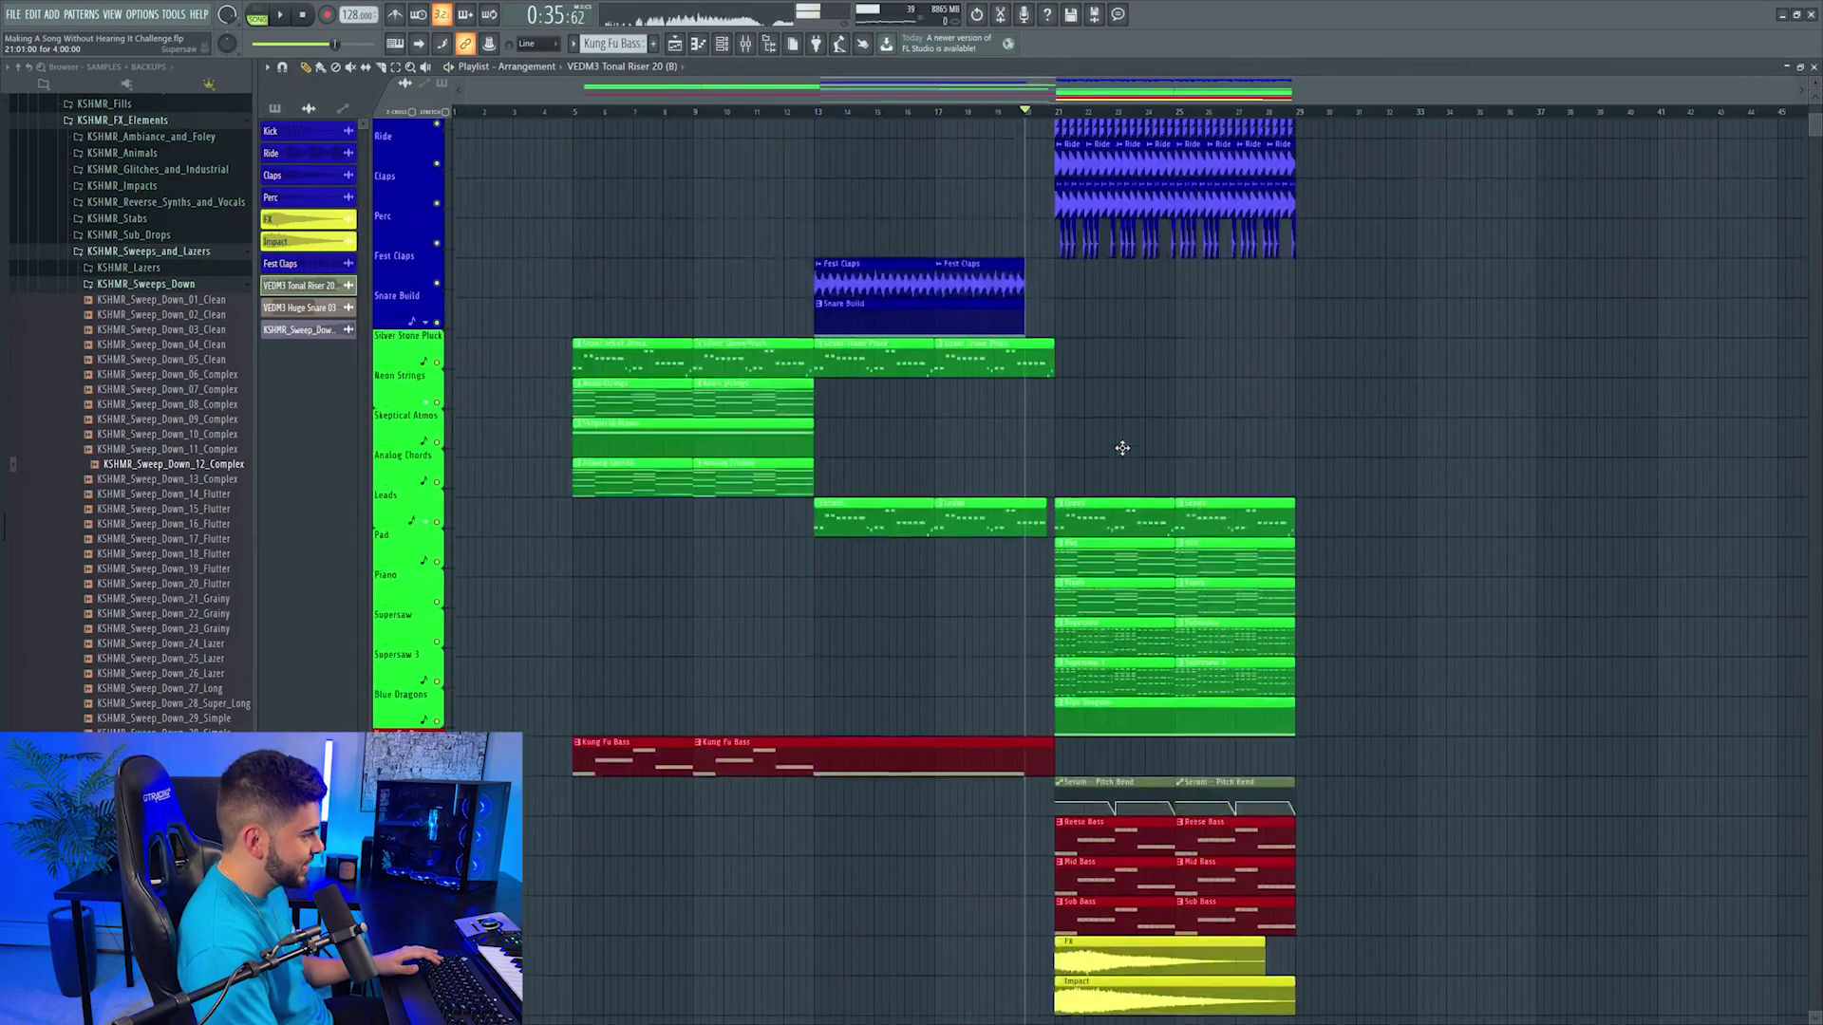
{"action": "scroll", "coordinate": [783, 443], "scroll_direction": "down", "scroll_amount": 2}
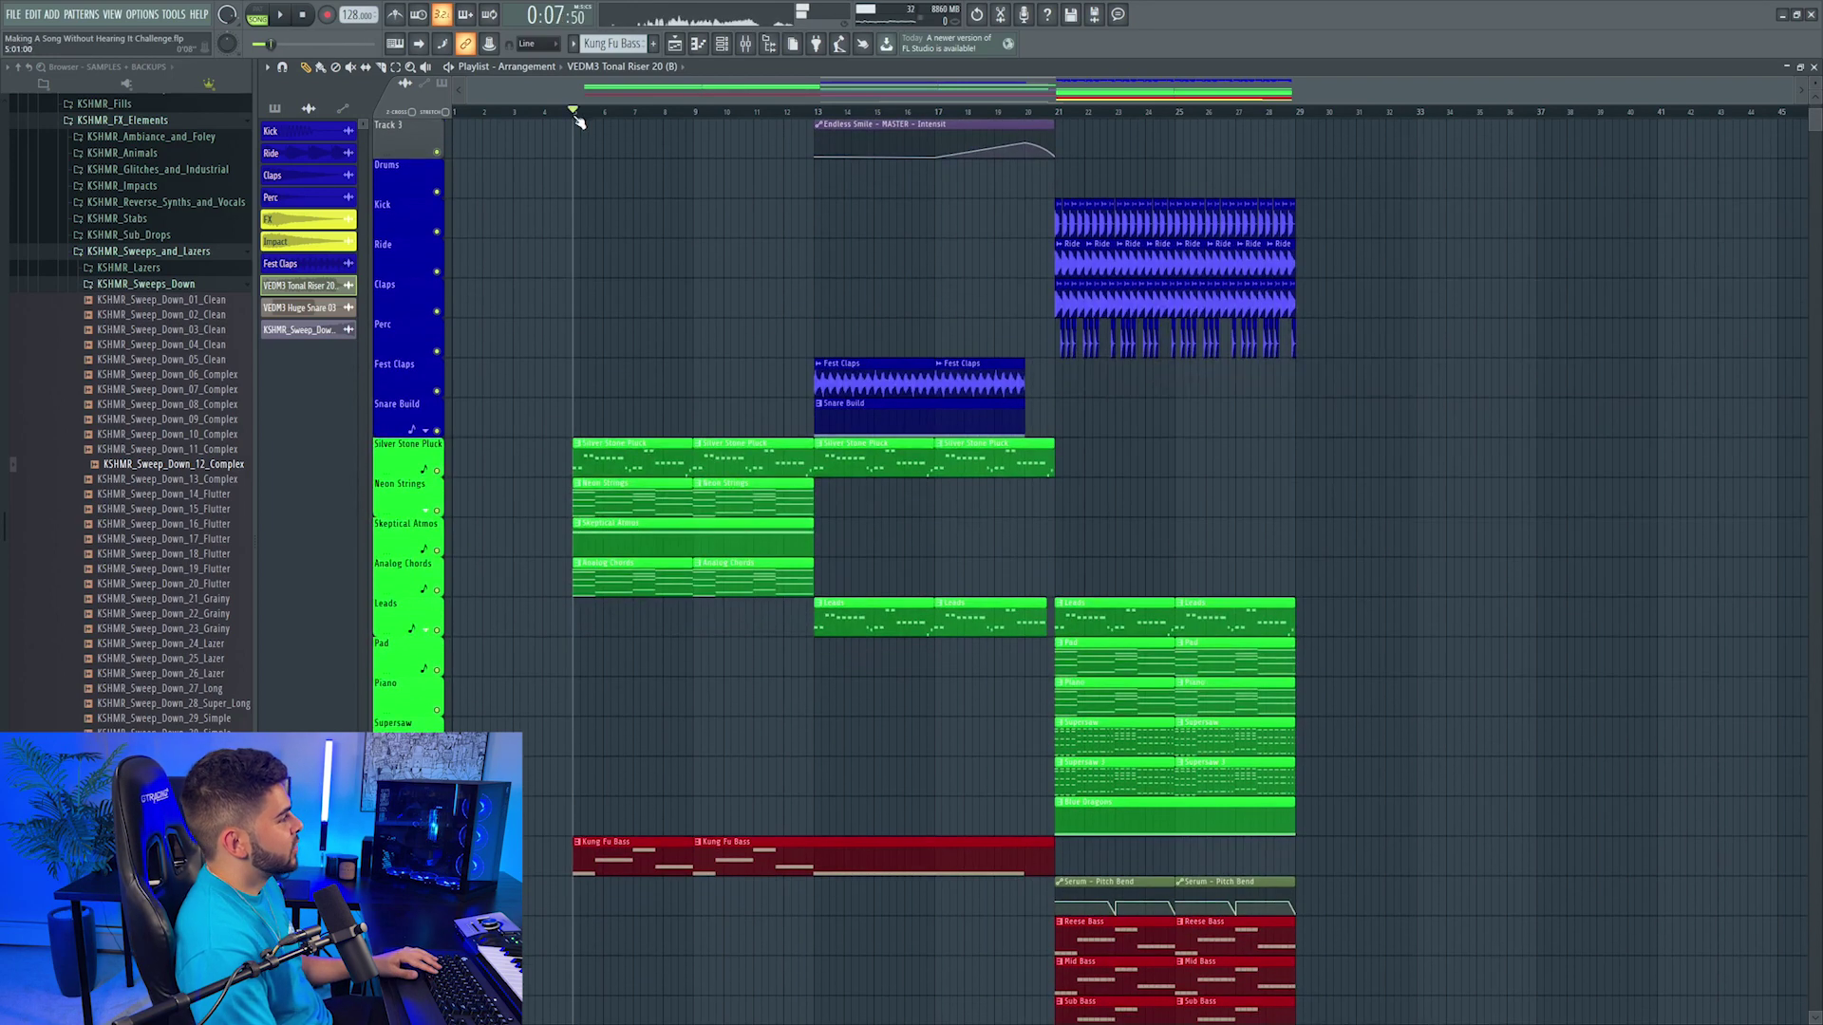
{"action": "scroll", "coordinate": [663, 326], "scroll_direction": "down", "scroll_amount": 3}
{"action": "left_click_drag", "start_coordinate": [573, 318], "coordinate": [803, 712]}
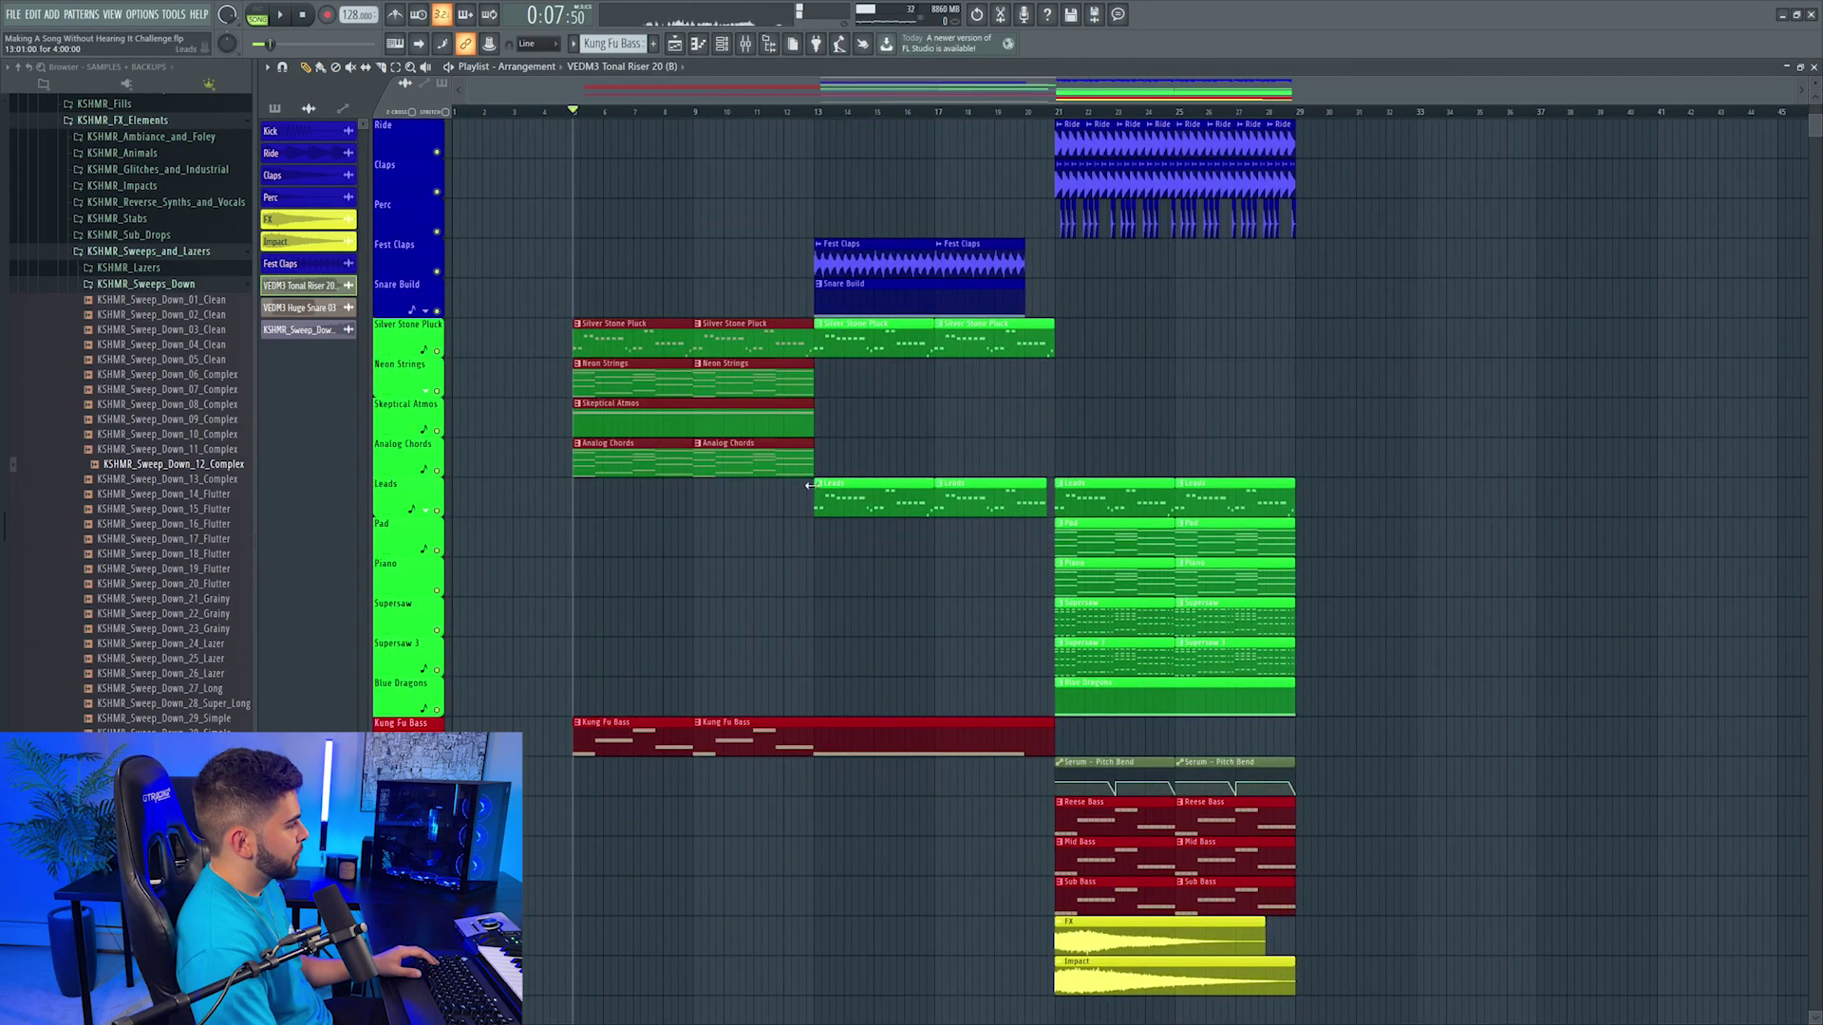
{"action": "left_click_drag", "start_coordinate": [822, 199], "coordinate": [998, 716]}
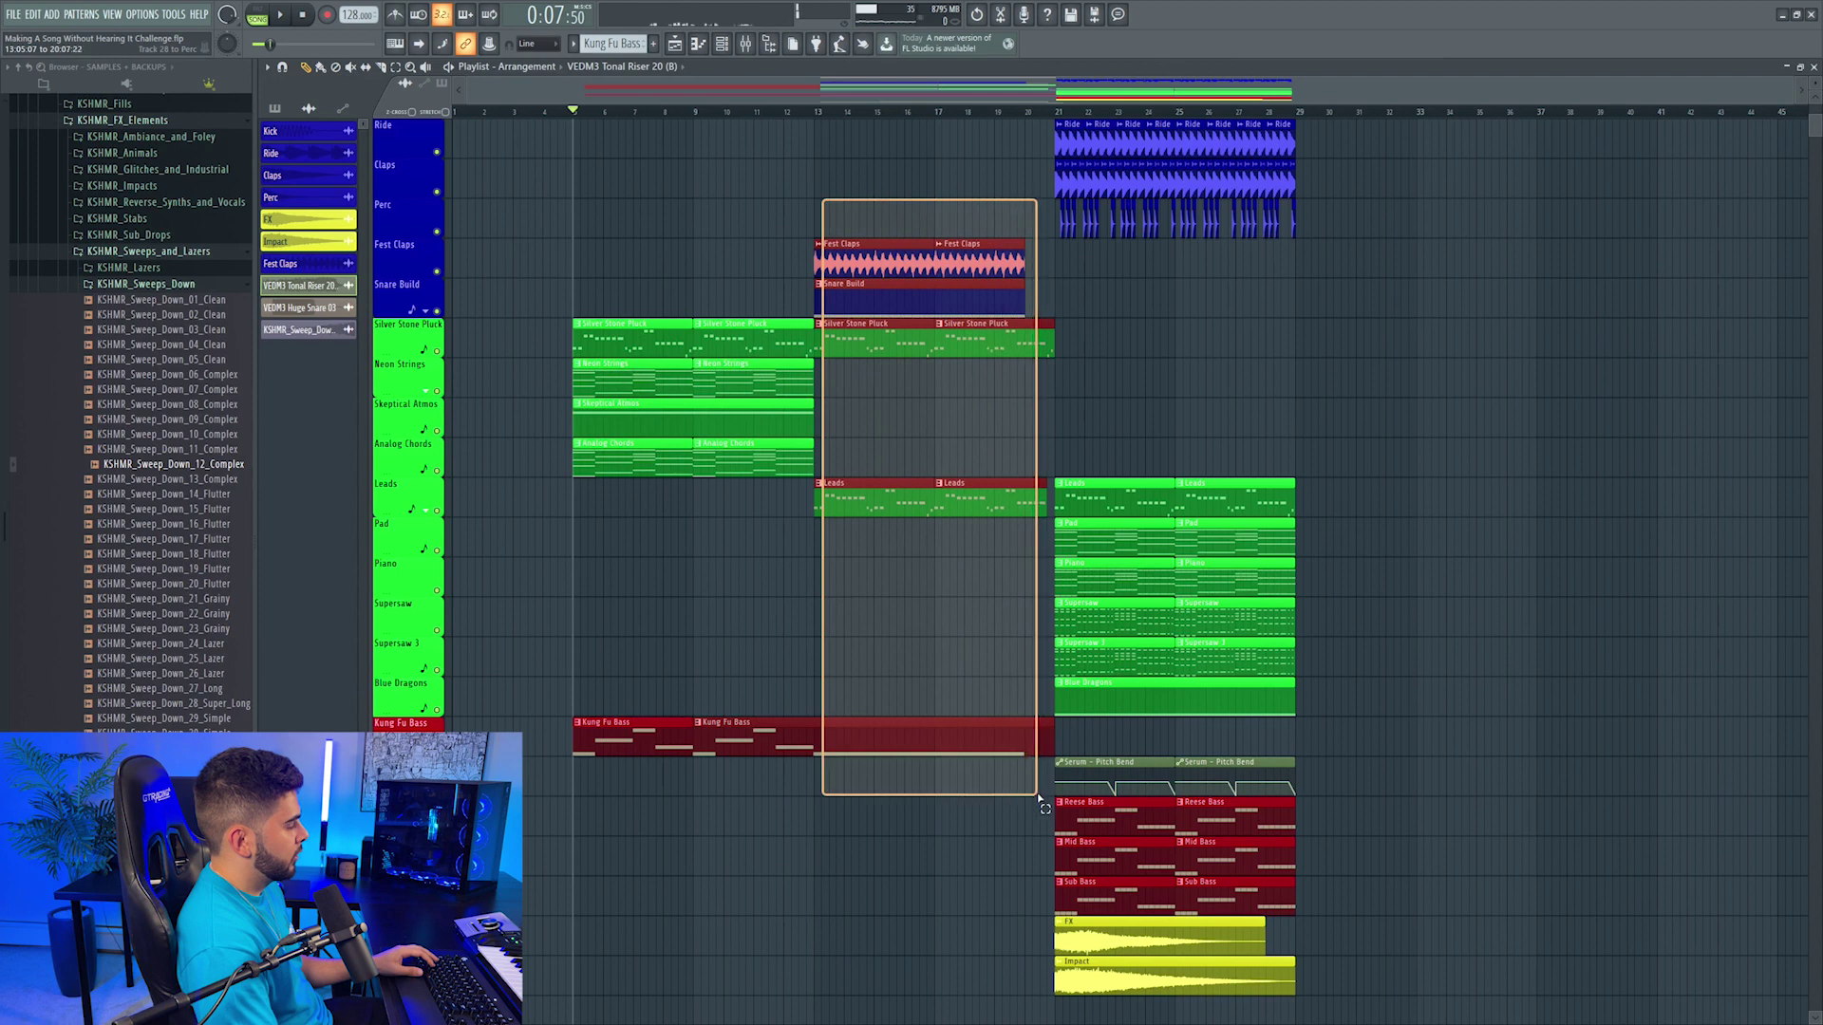
{"action": "left_click", "coordinate": [703, 433]}
{"action": "left_click", "coordinate": [908, 416]}
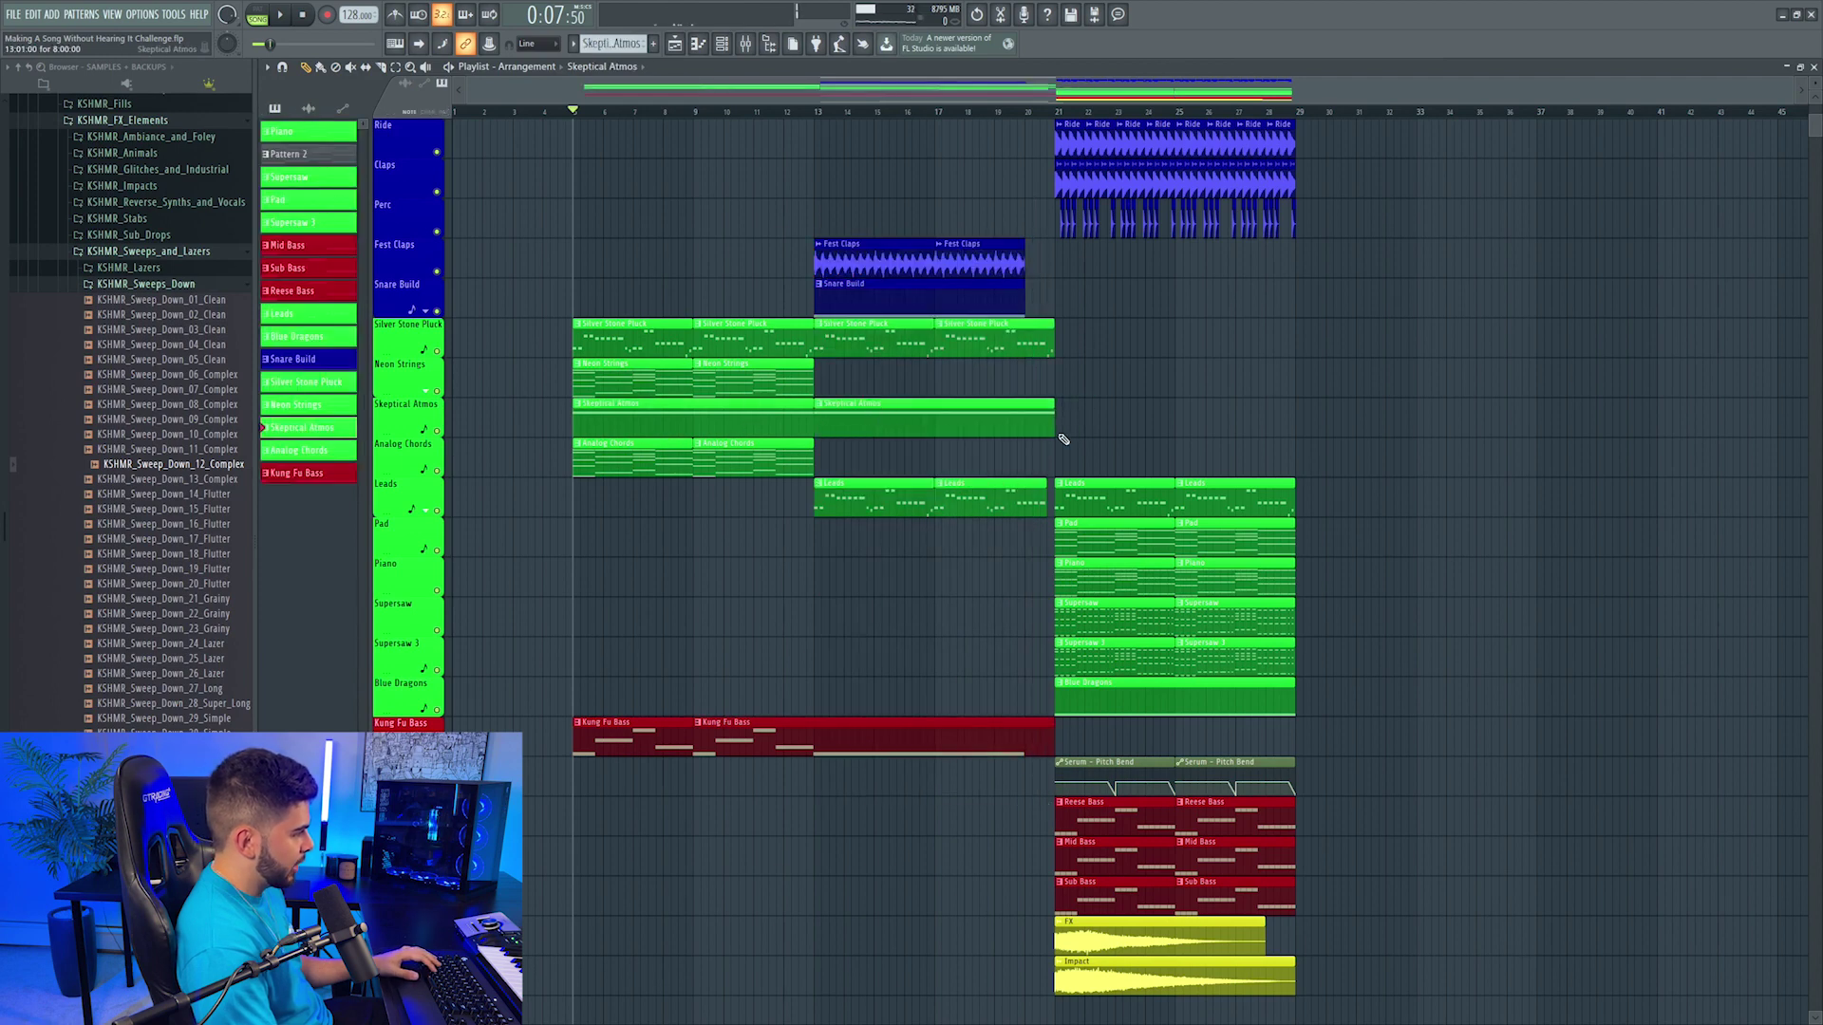
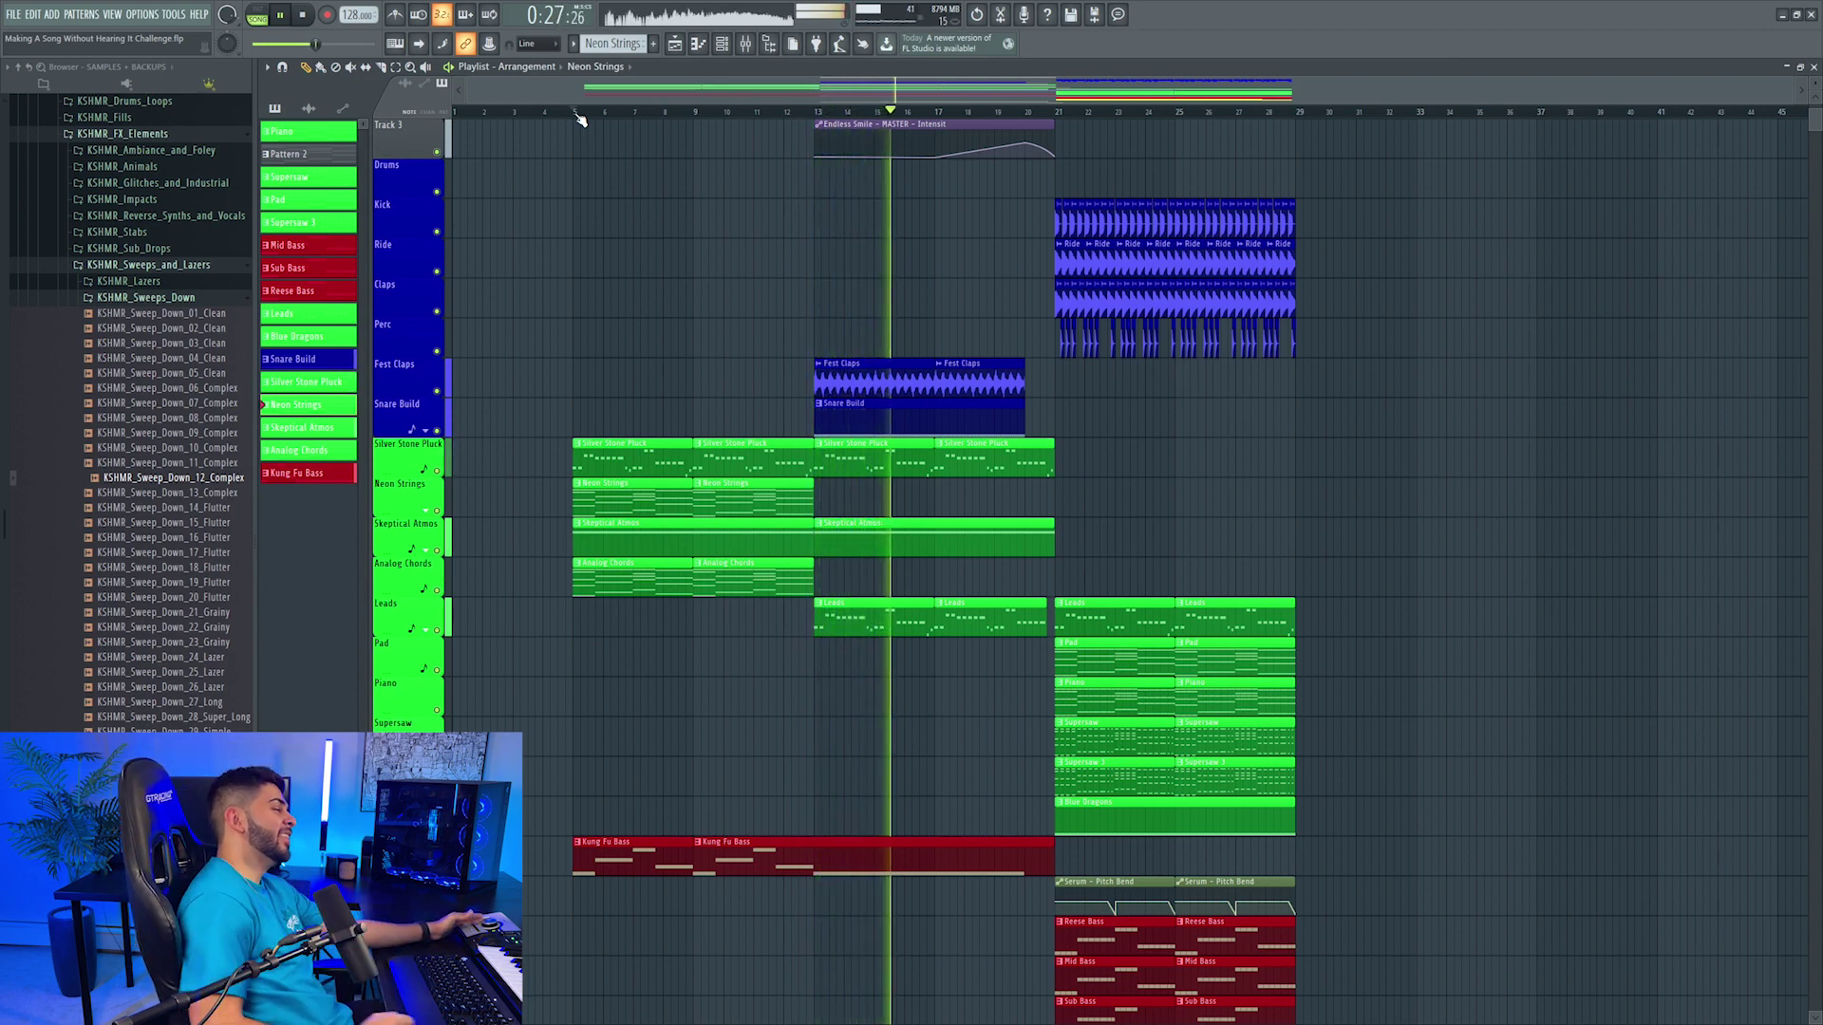
Step: Expand the automation tracks grouped under Snare Build and examine the mixer's master level during playback
{"action": "left_click", "coordinate": [423, 430]}
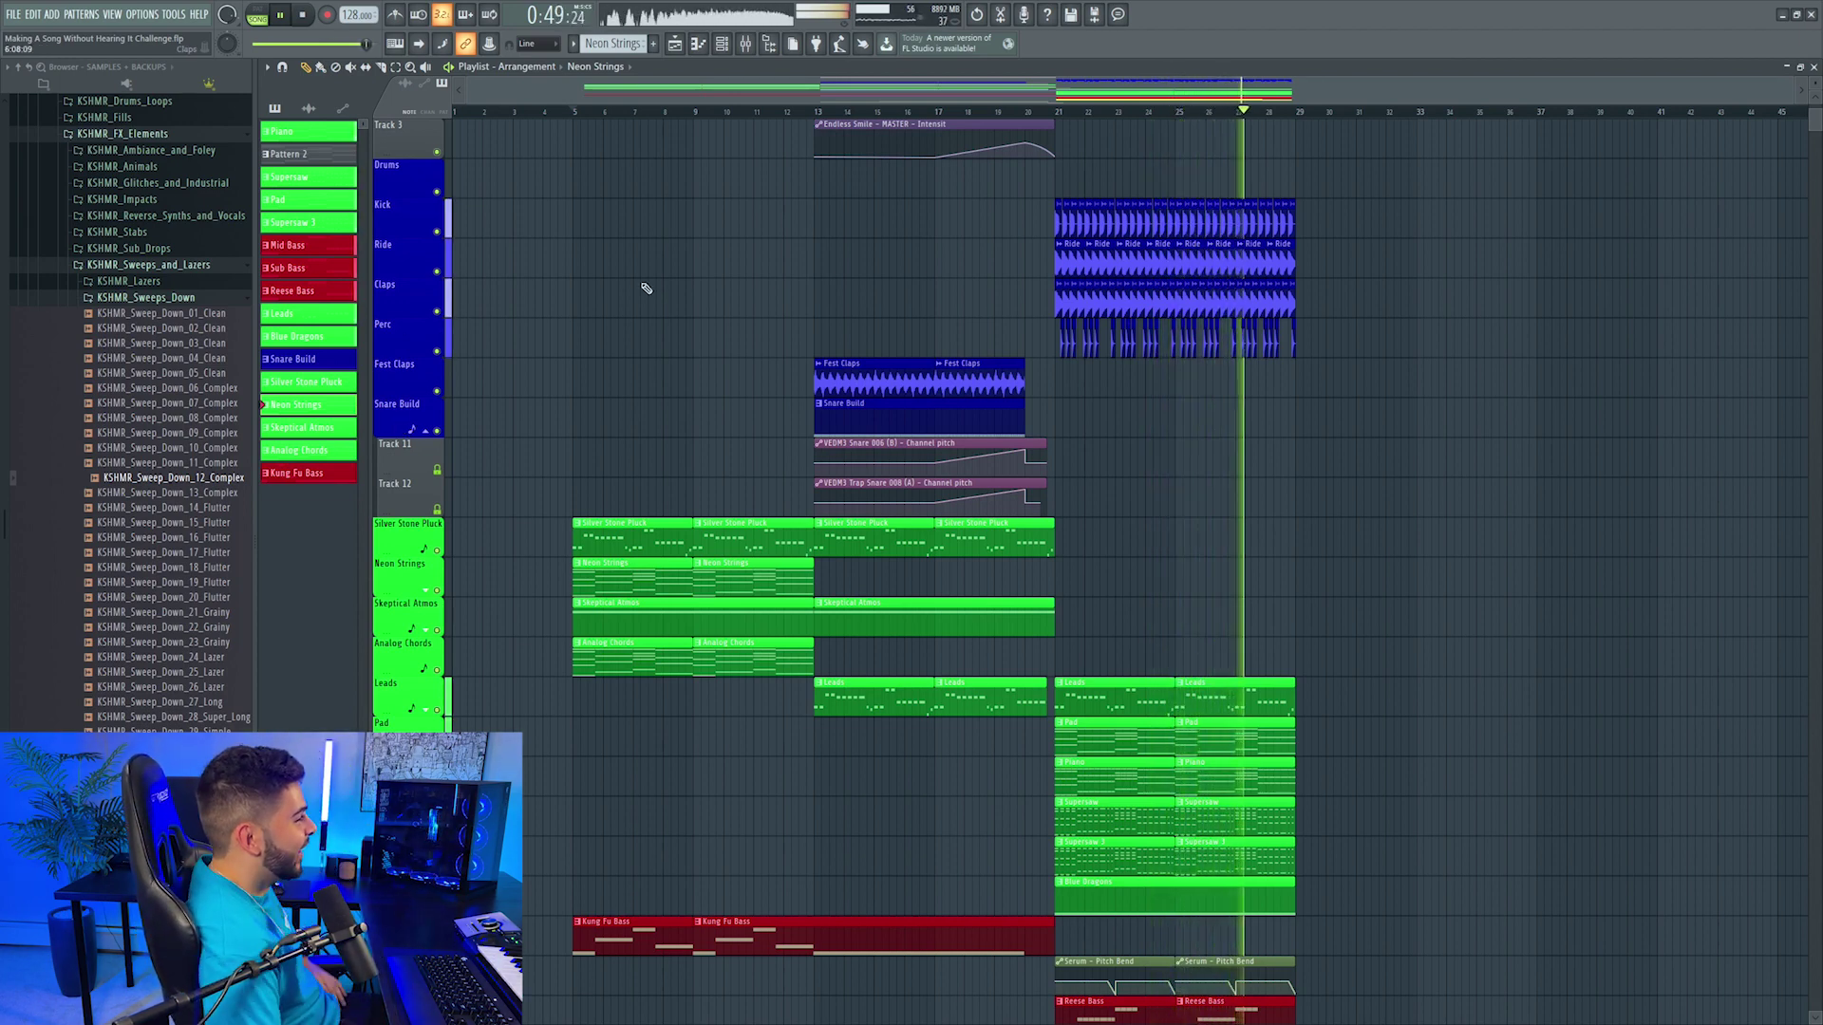
{"action": "left_click", "coordinate": [742, 48]}
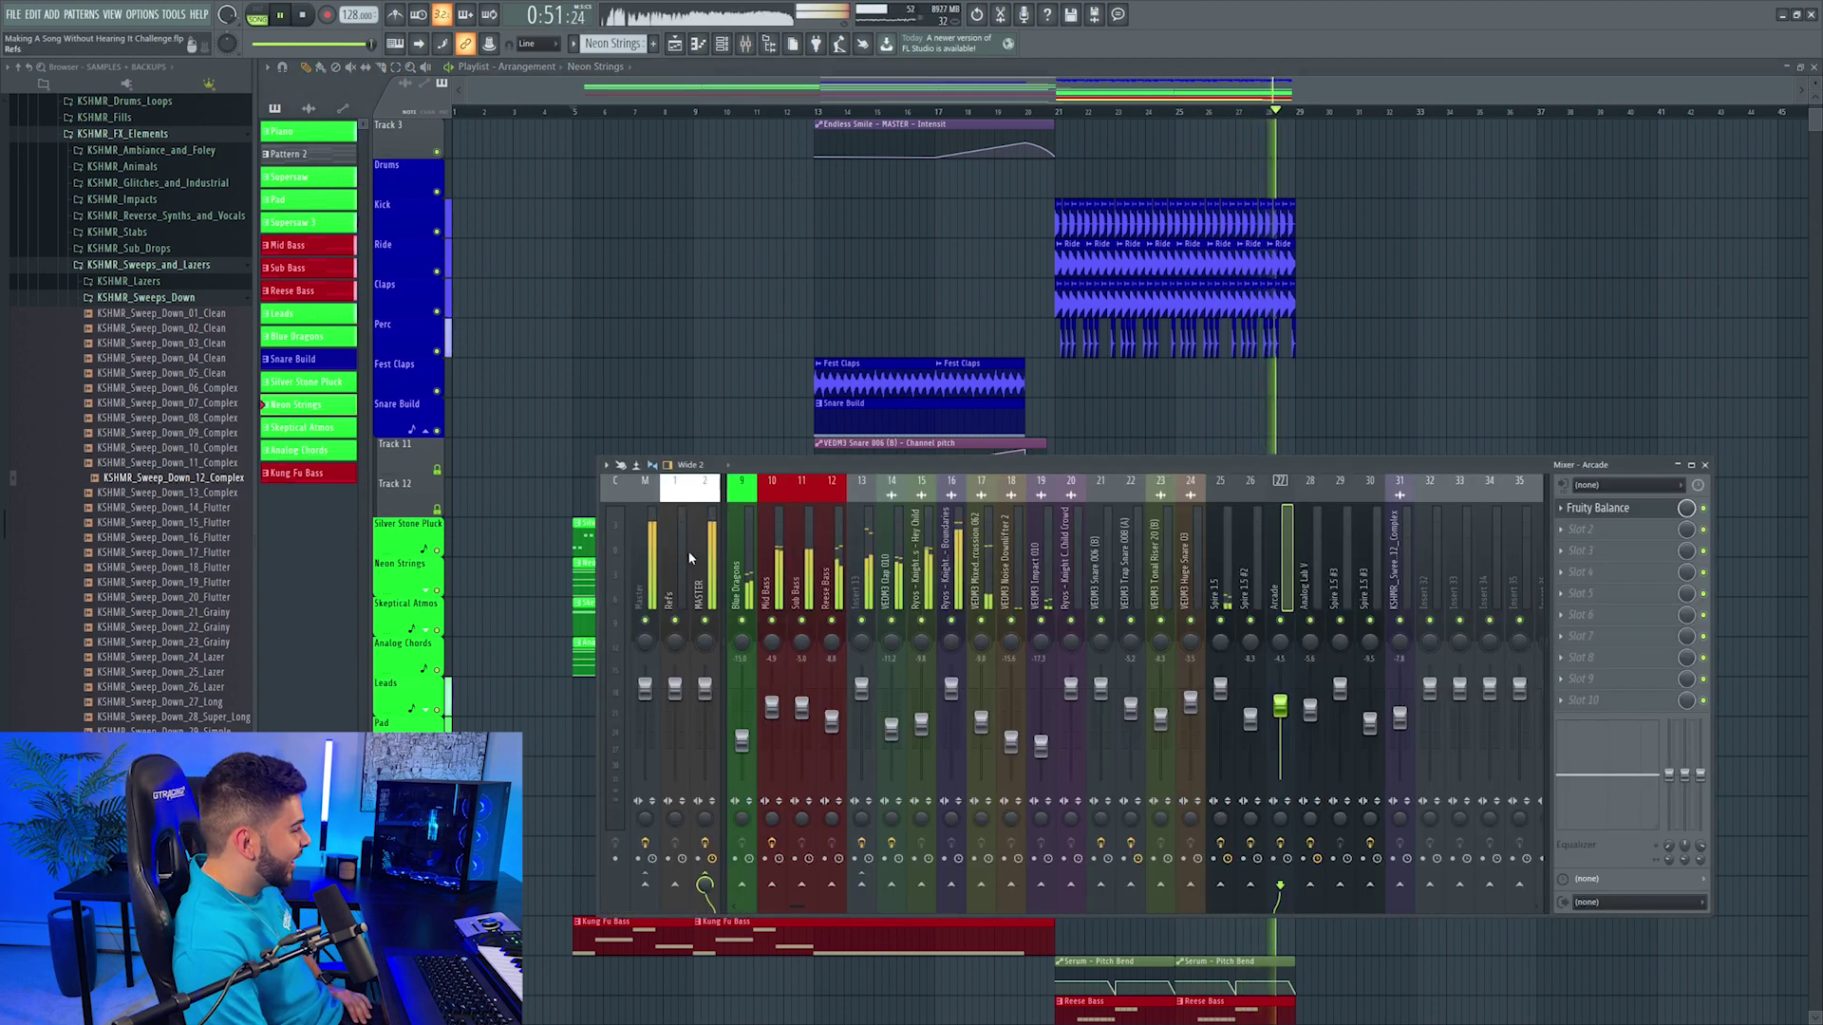
{"action": "left_click", "coordinate": [655, 533]}
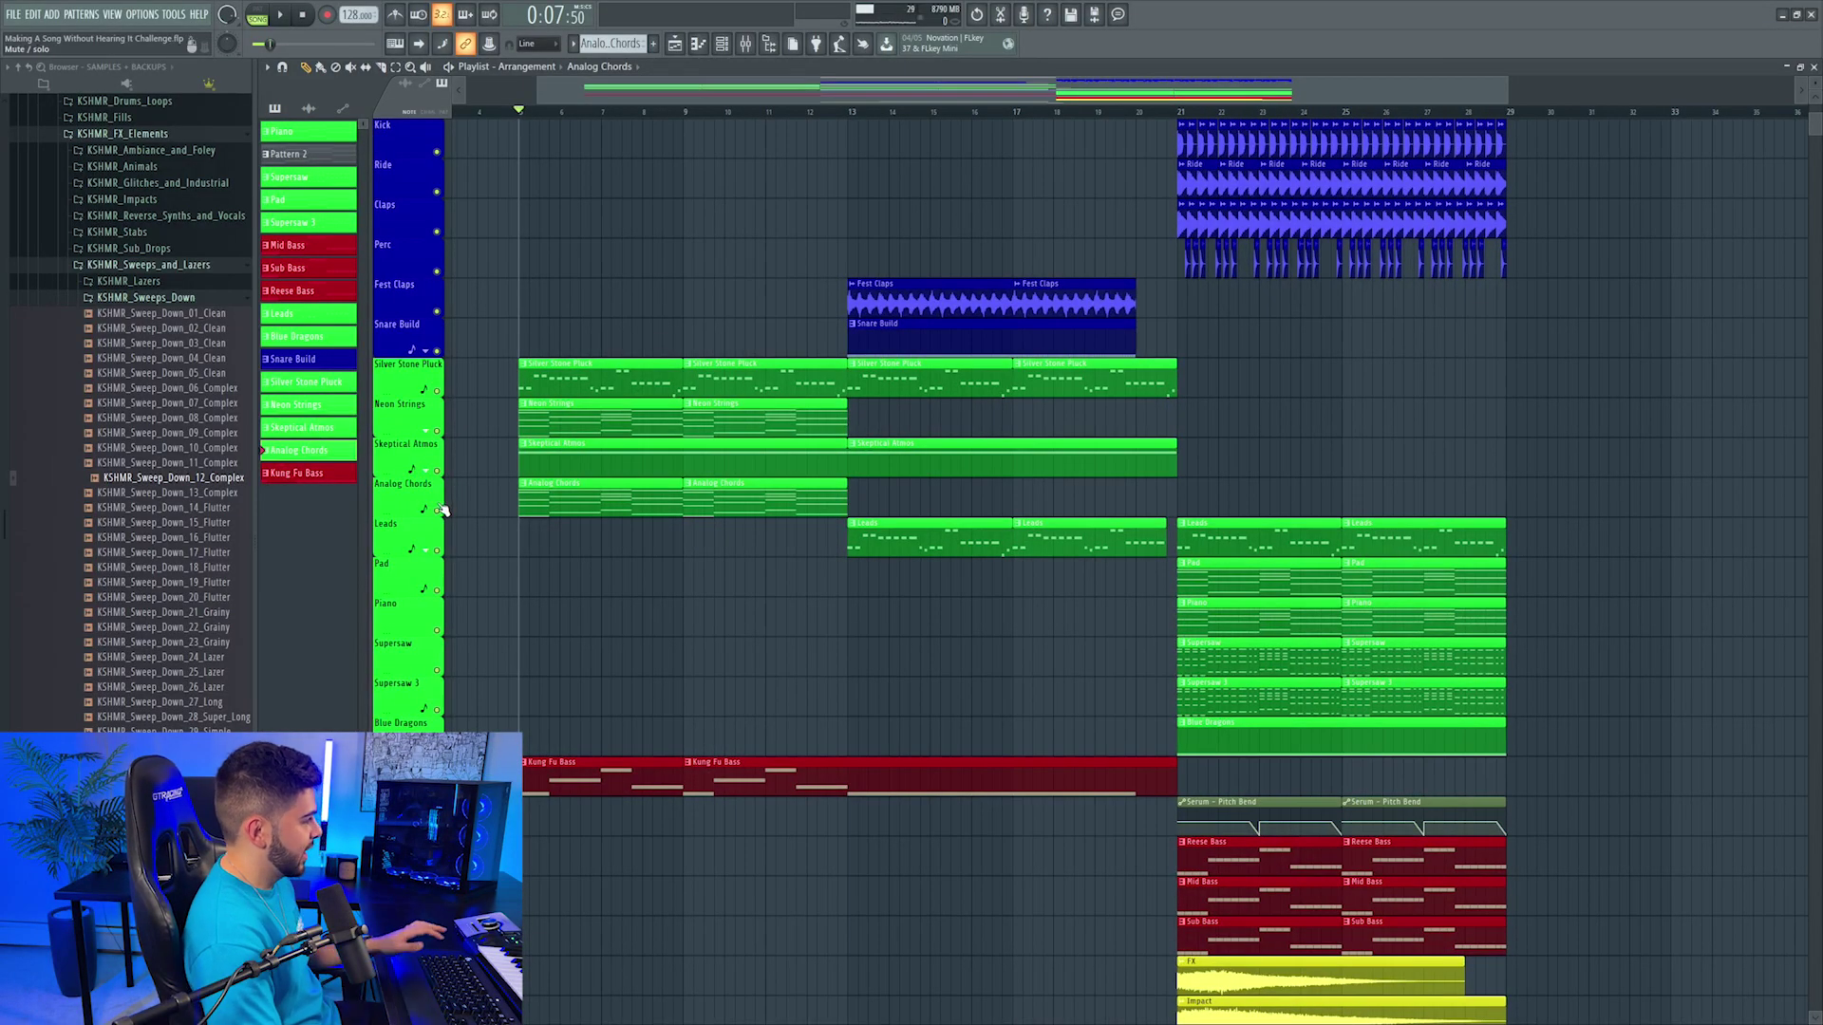
Step: Solo the Analog Chords track and transpose its notes down an octave while playing them back
{"action": "right_click", "coordinate": [437, 509]}
{"action": "key", "text": "F9"}
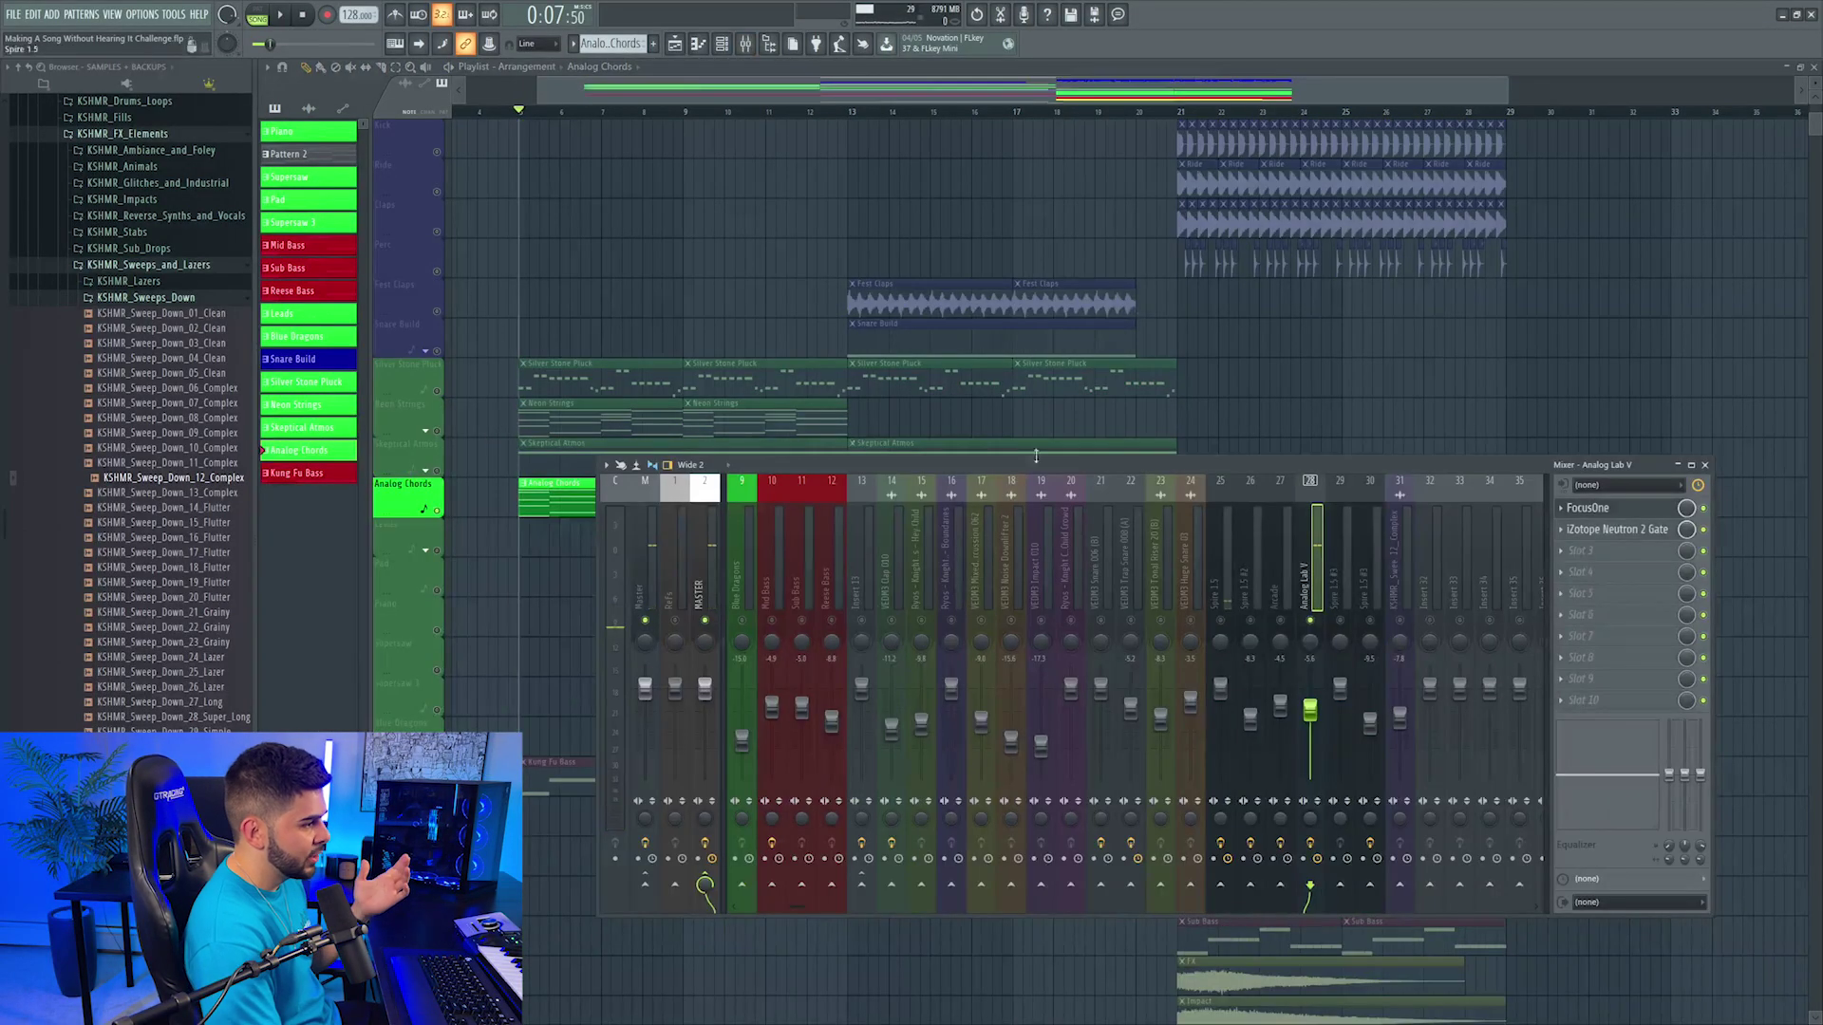
{"action": "double_click", "coordinate": [560, 508]}
{"action": "key", "text": "space"}
{"action": "key", "text": "ctrl+Down"}
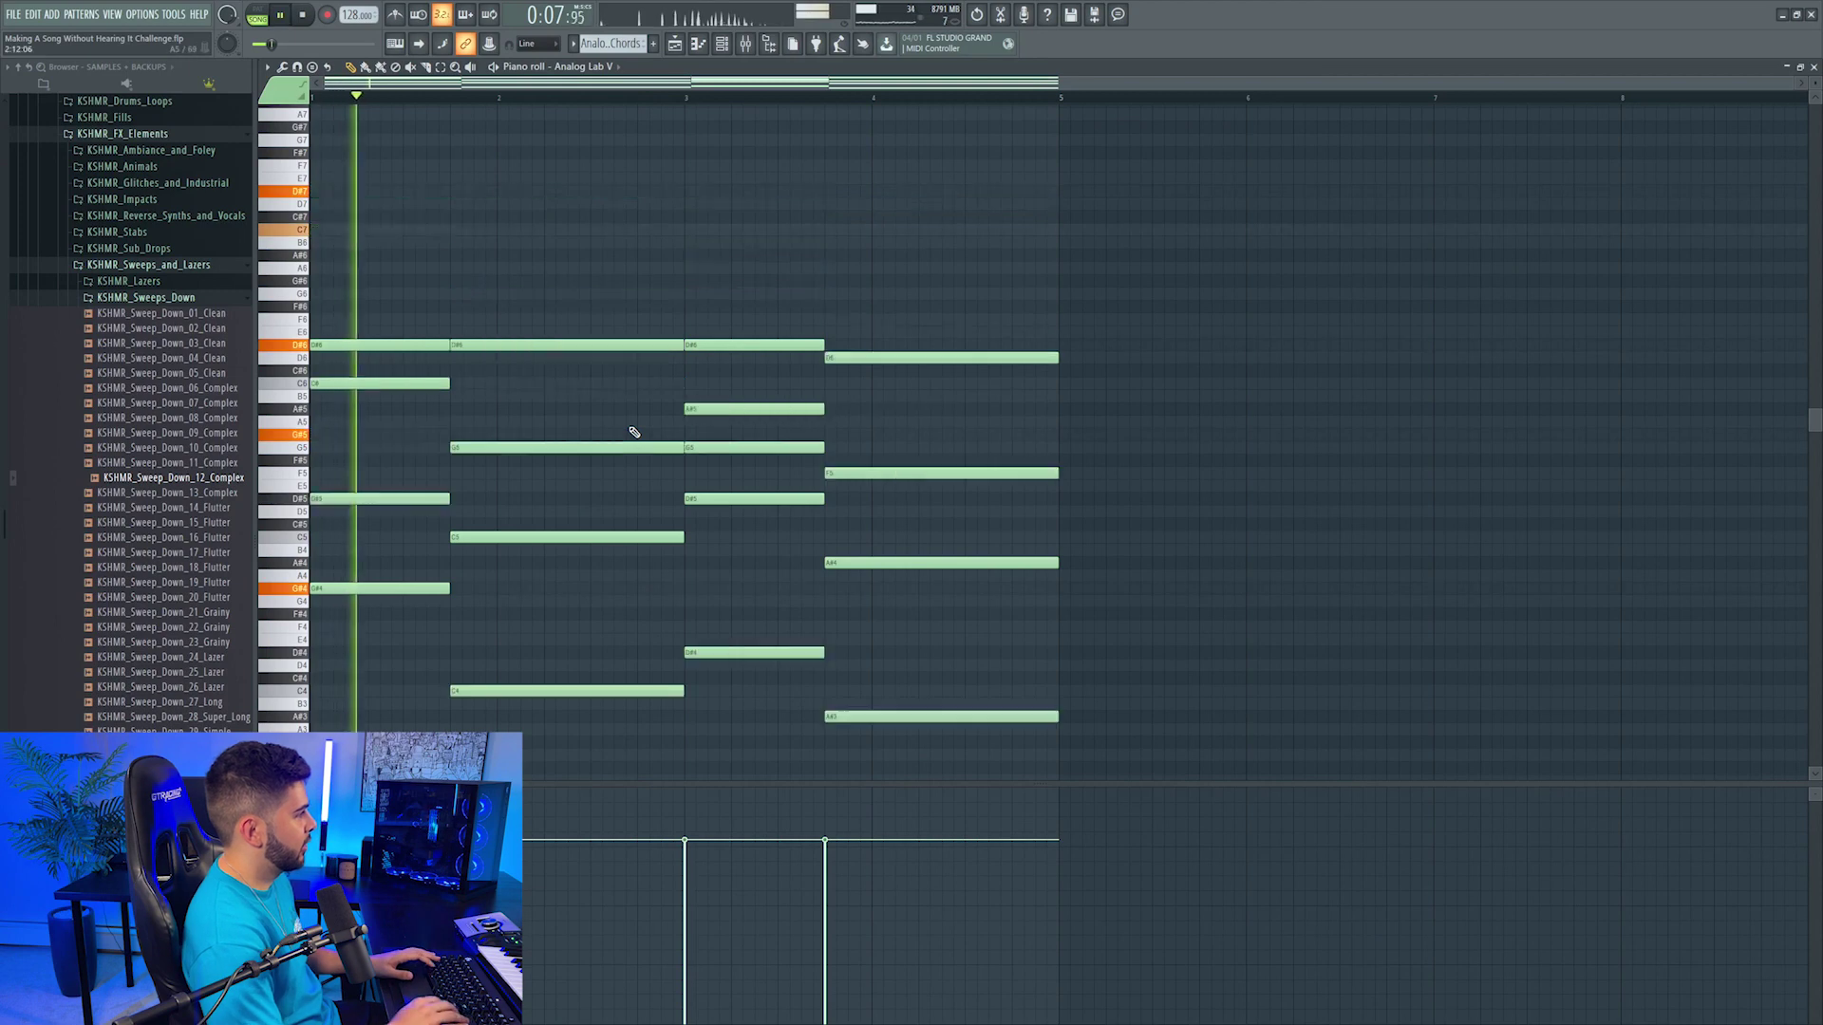
{"action": "key", "text": "space"}
{"action": "key", "text": "space"}
{"action": "key", "text": "Escape"}
{"action": "key", "text": "space"}
Step: Add ValhallaVintageVerb in slot 3 of the Analog Lab V mixer track and set its Mix to 33.2%
{"action": "key", "text": "F9"}
{"action": "left_click", "coordinate": [1613, 550]}
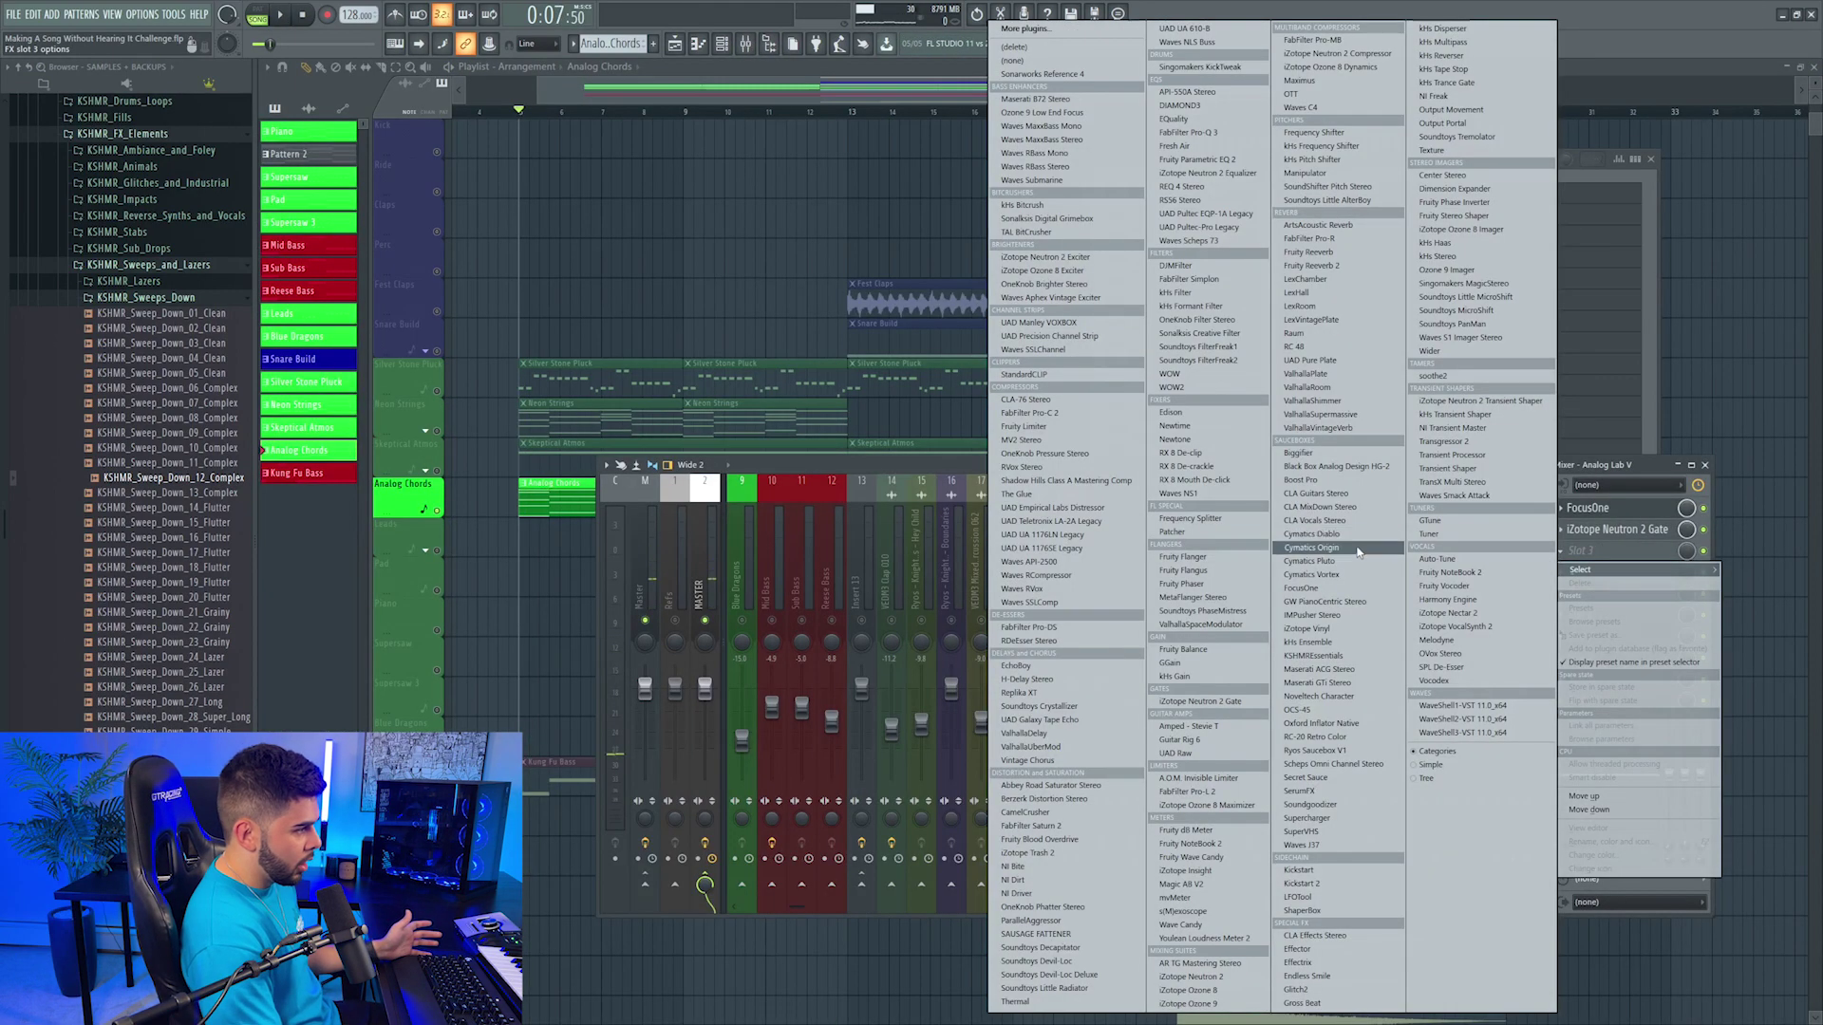
{"action": "left_click", "coordinate": [1314, 429]}
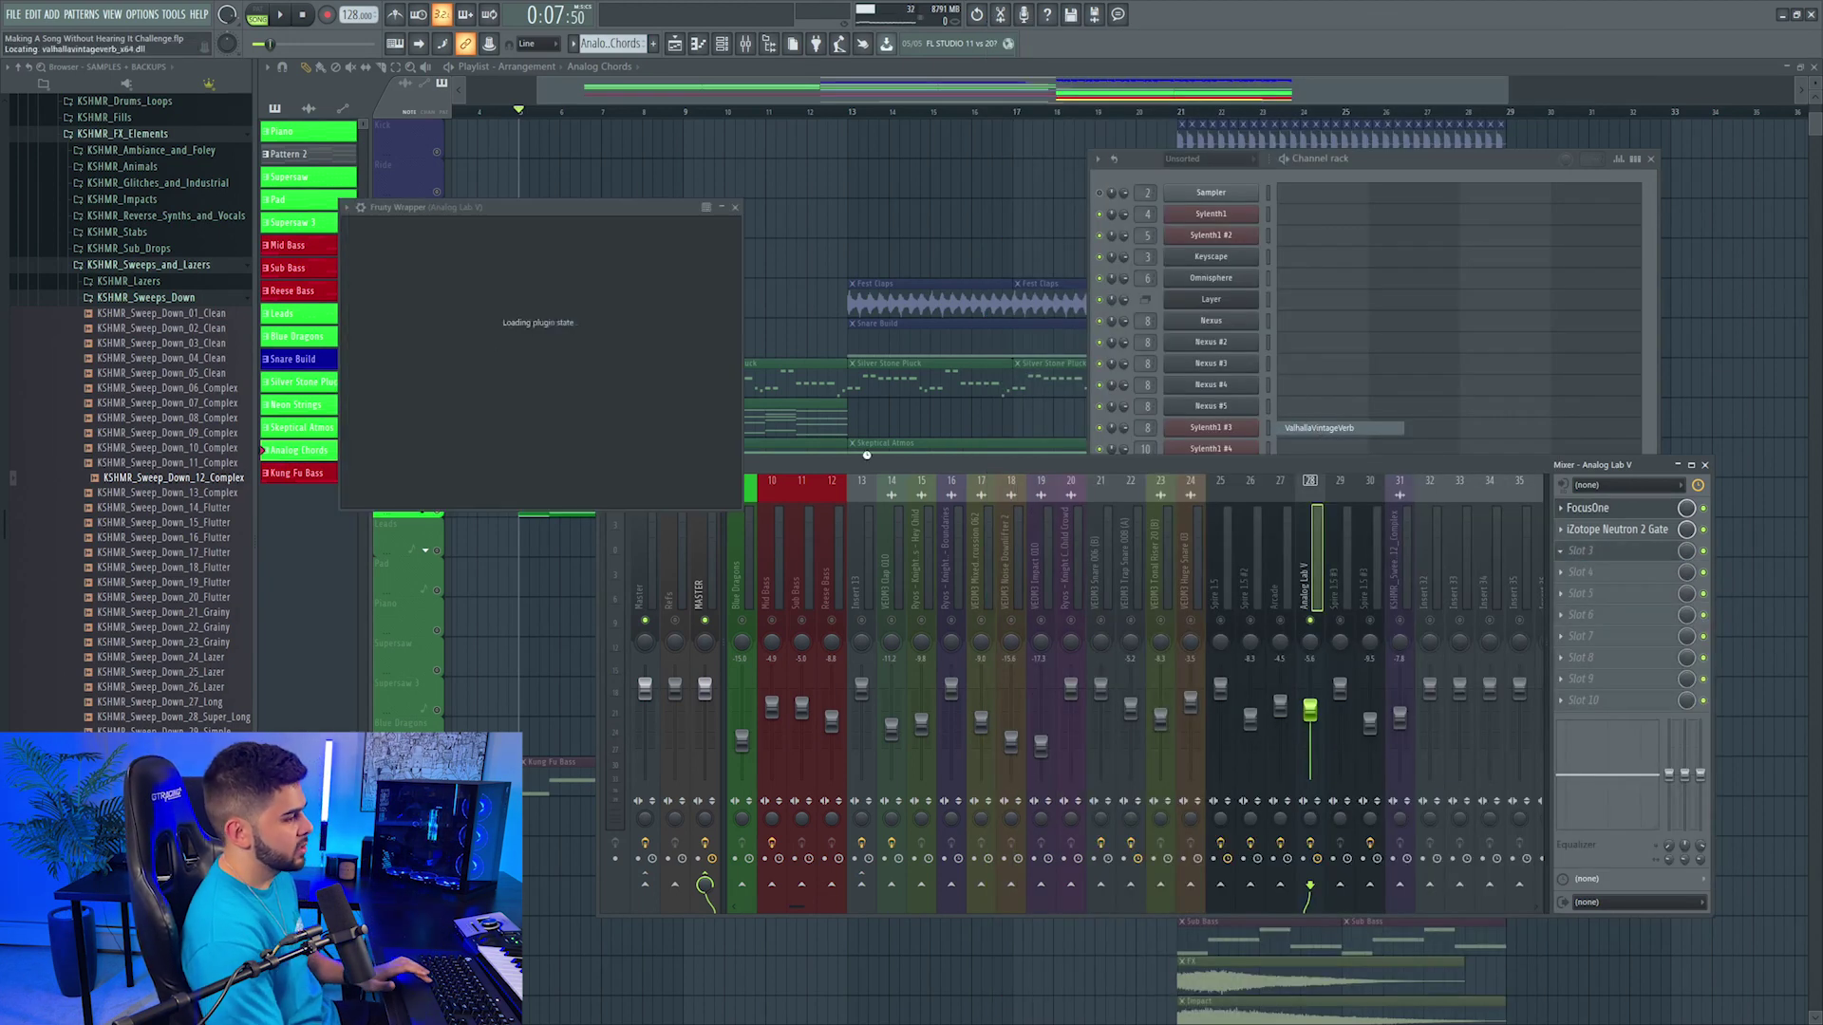
{"action": "key", "text": "space"}
{"action": "left_click_drag", "start_coordinate": [386, 328], "coordinate": [370, 452]}
{"action": "left_click", "coordinate": [1297, 634]}
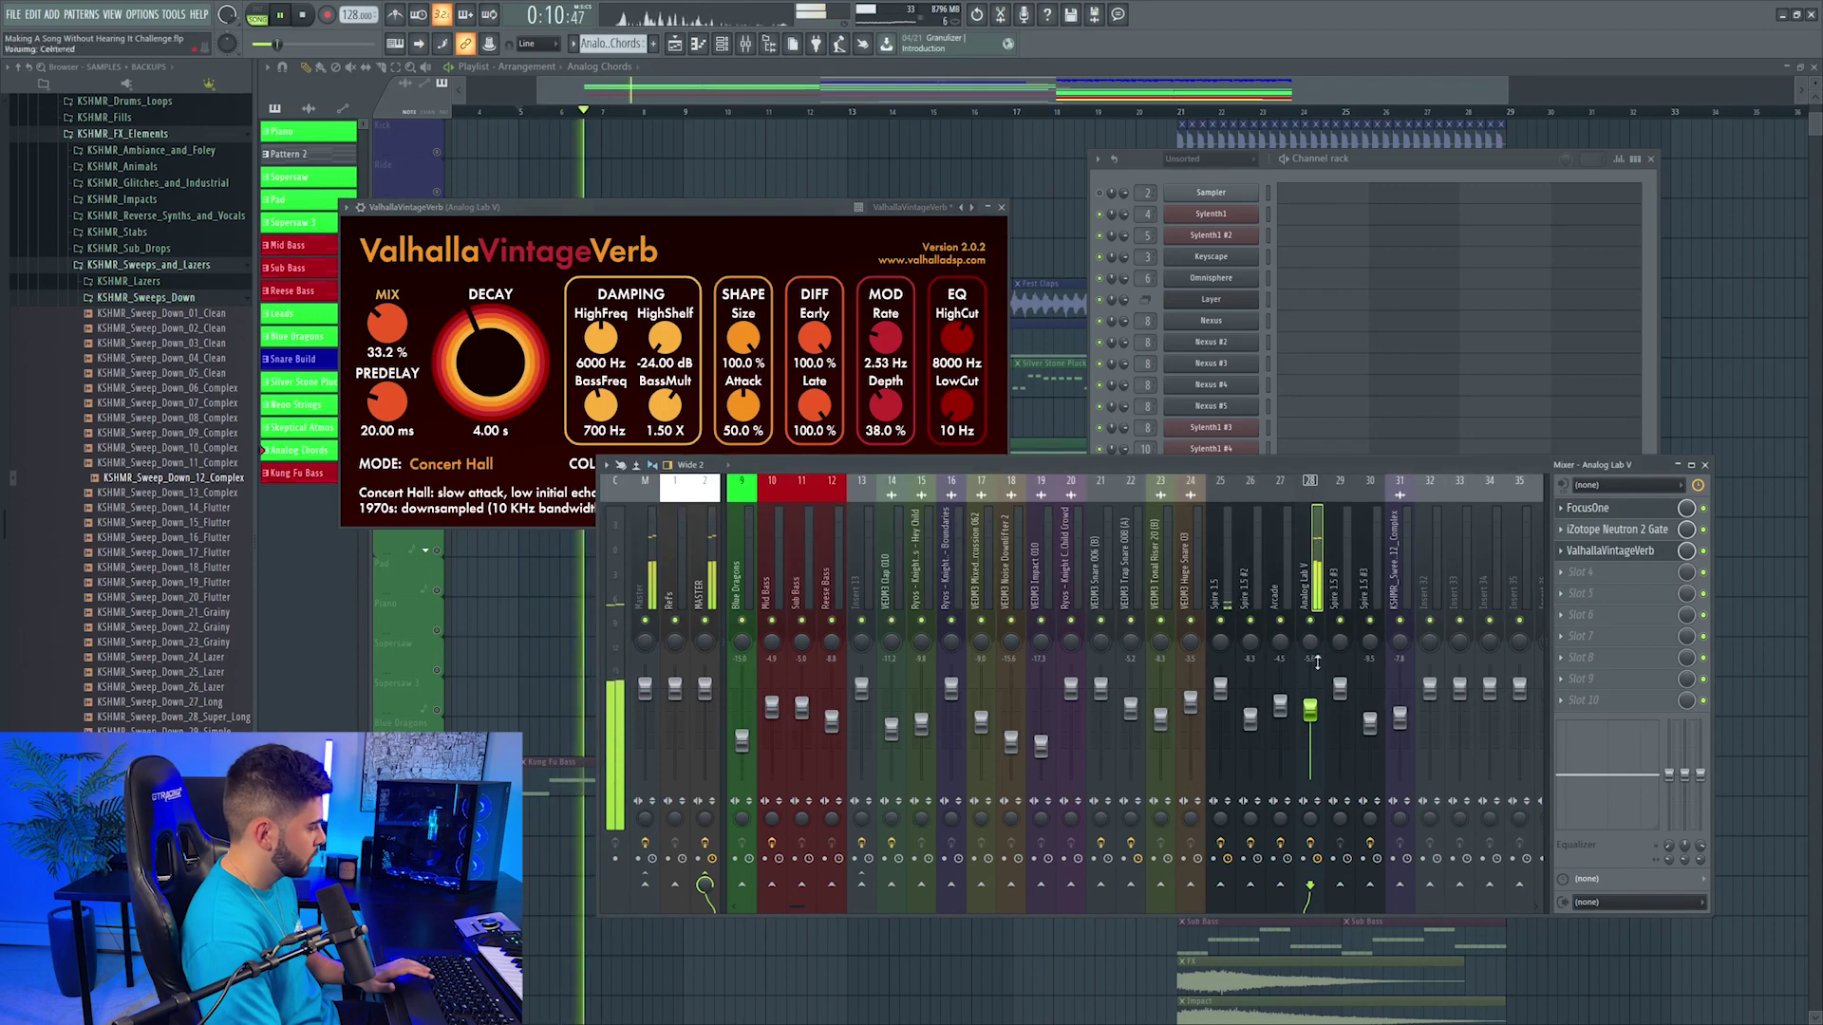
{"action": "key", "text": "F12"}
{"action": "key", "text": "space"}
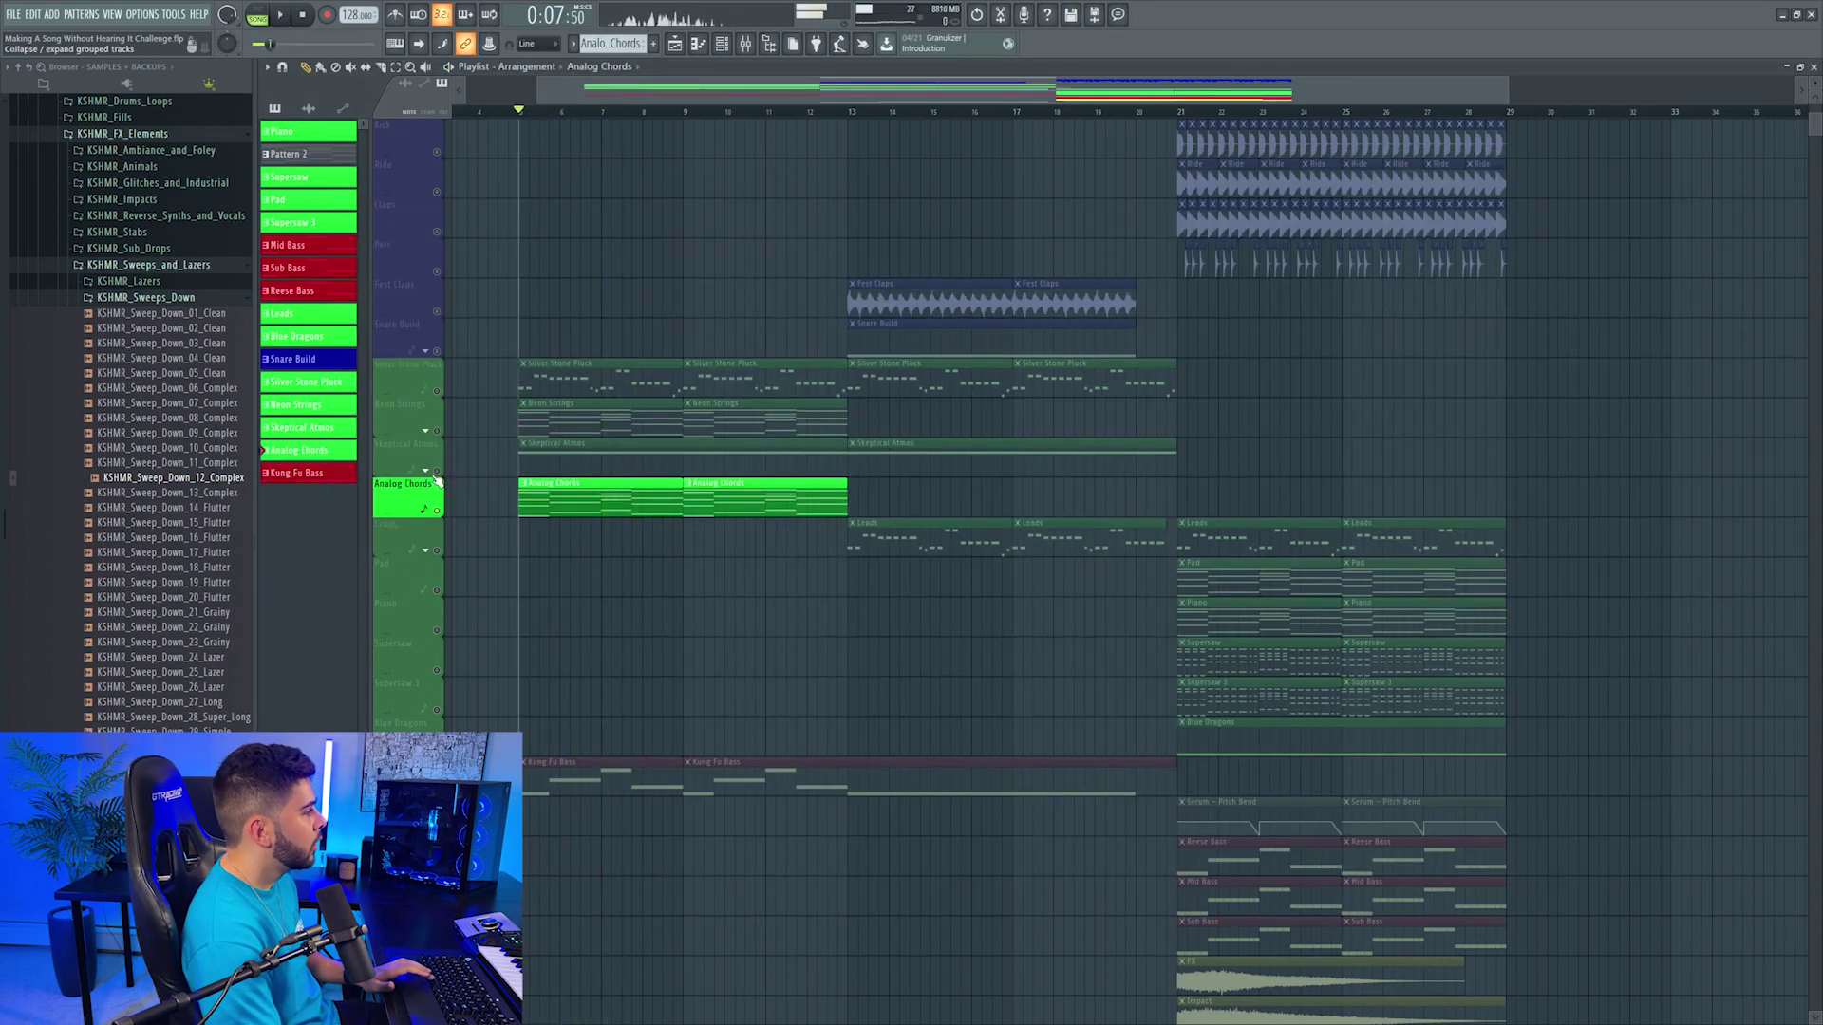
Step: Solo the Skeptical Atmos track and set the Arcade mixer fader to 0.0 dB during playback
{"action": "right_click", "coordinate": [446, 471]}
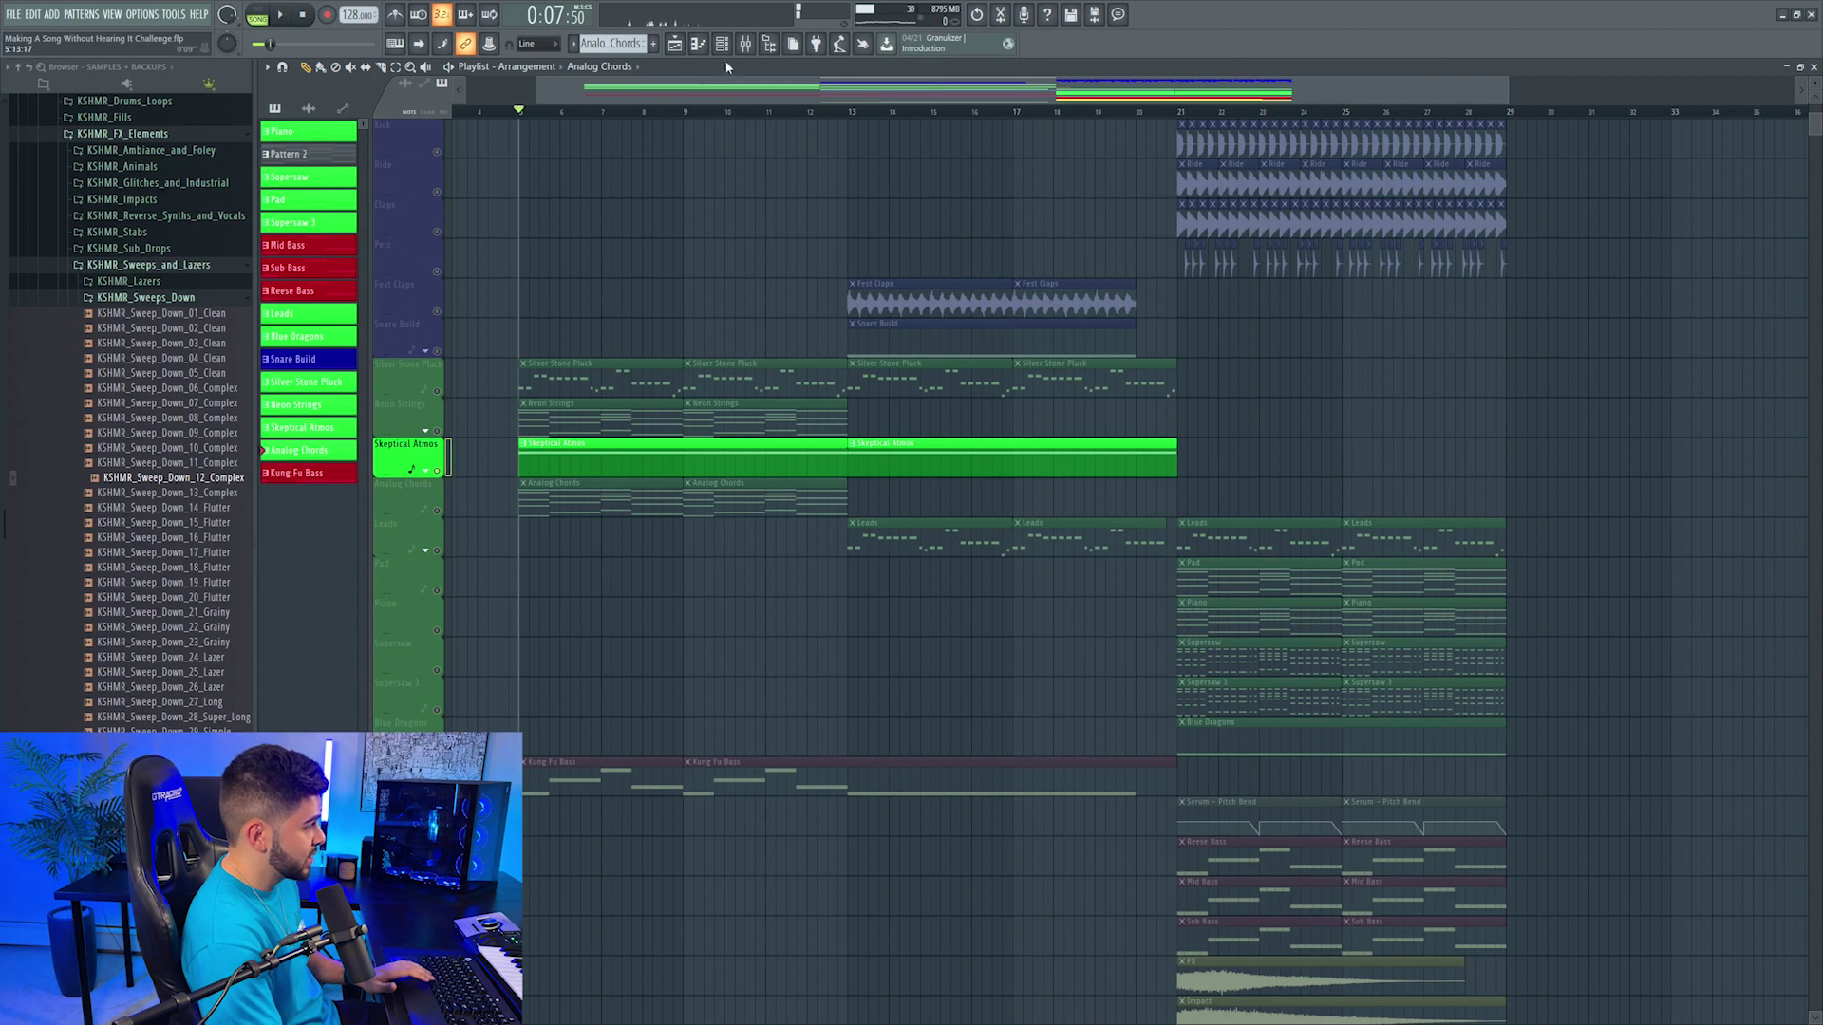
{"action": "left_click", "coordinate": [746, 43]}
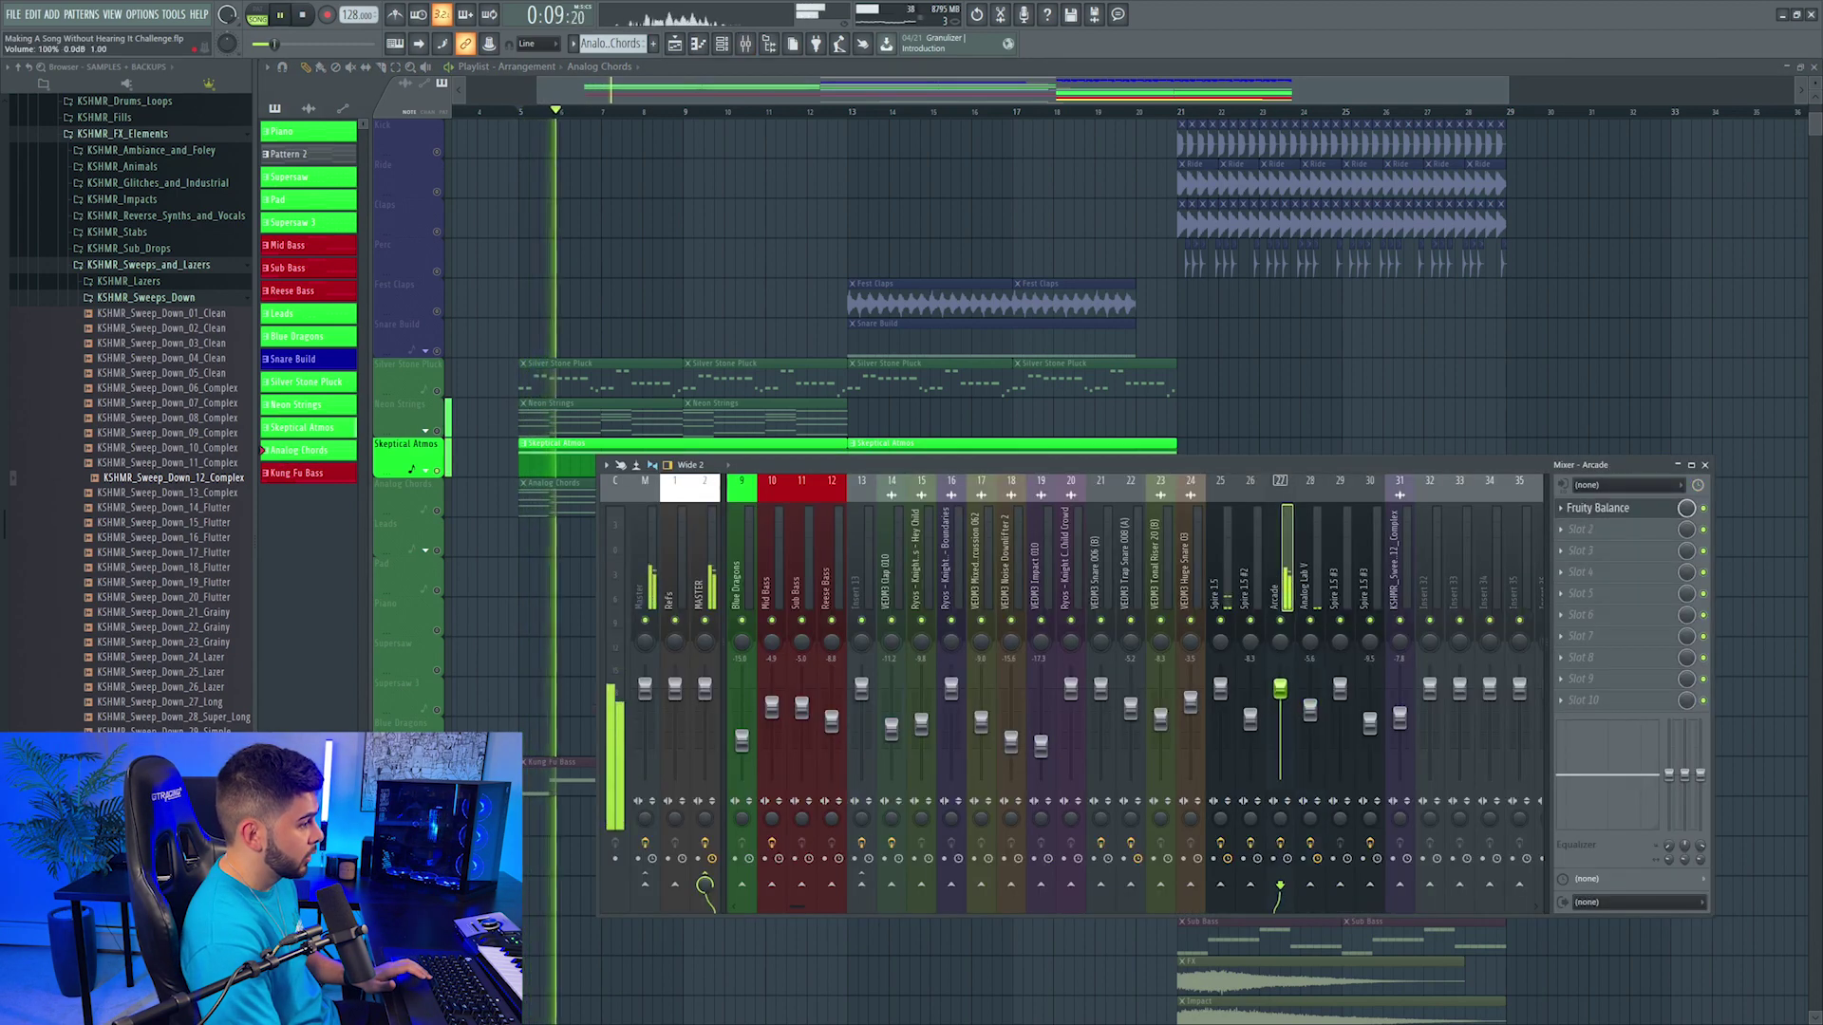
{"action": "key", "text": "space"}
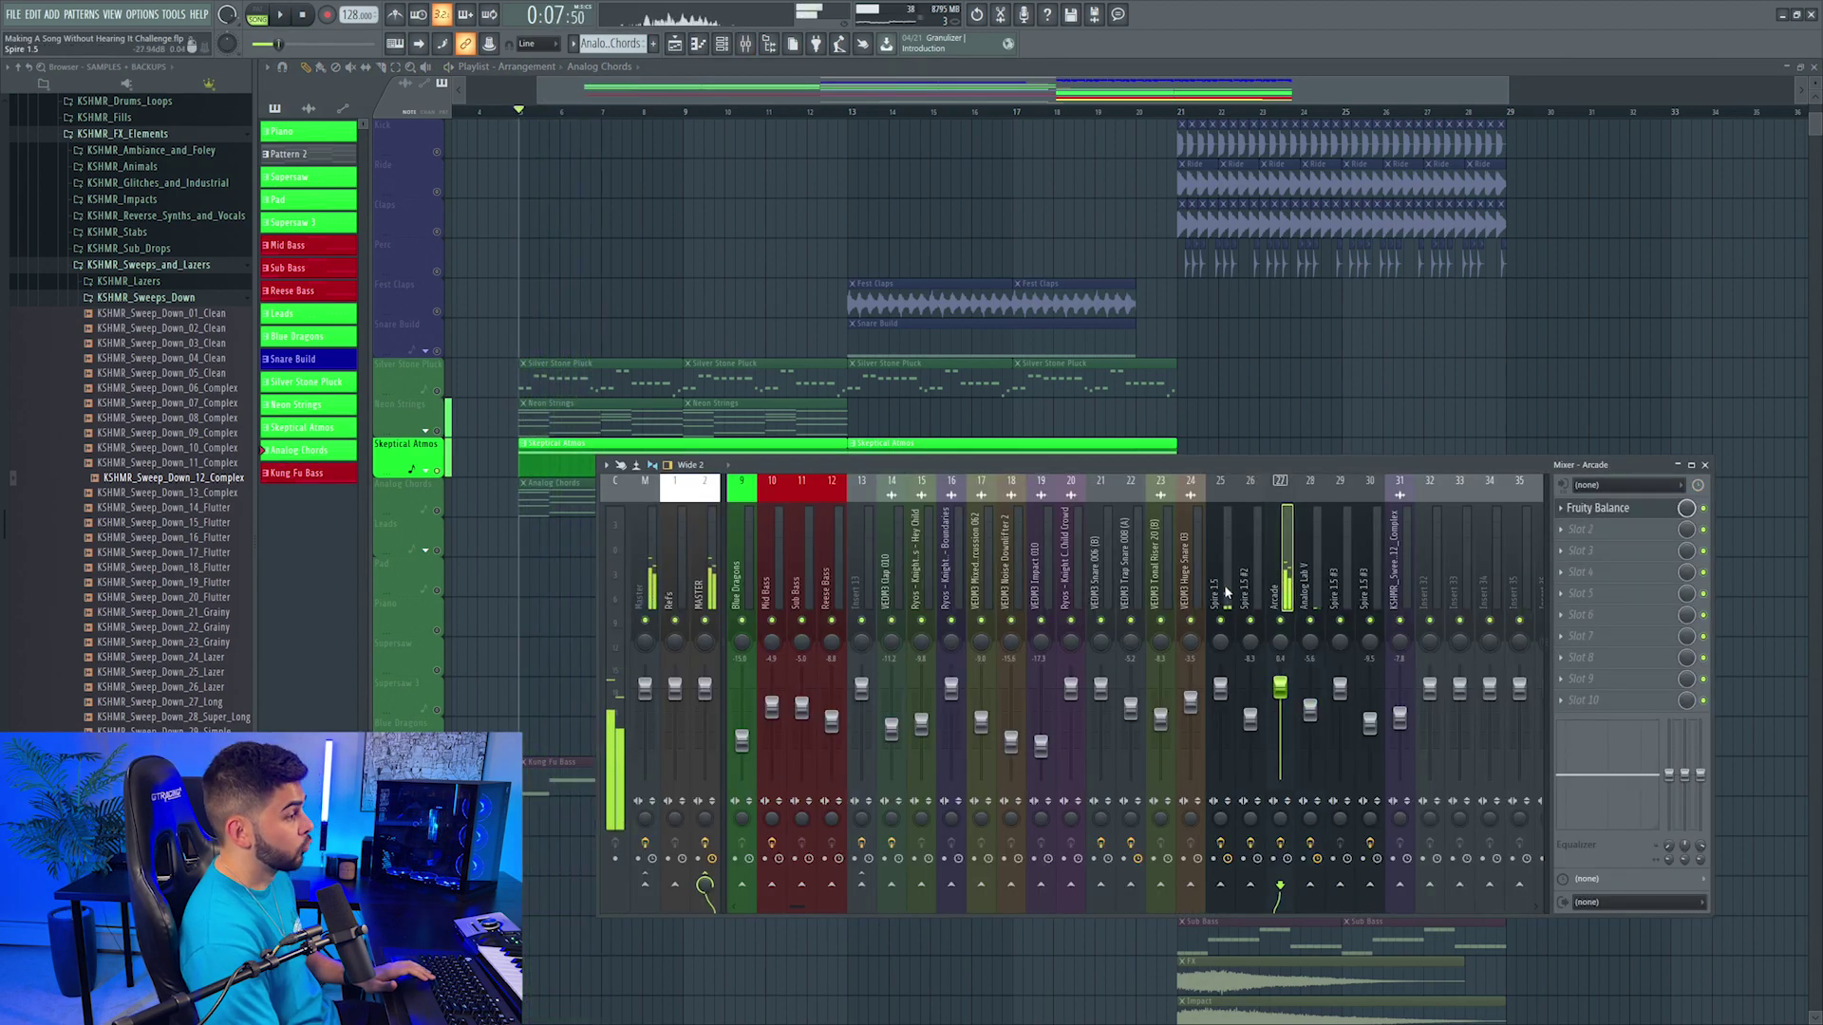
Step: Solo and play the Neon Strings, examine the Spire 1.5 #2 mixer track's effects, and restore all tracks
{"action": "left_click", "coordinate": [1223, 585]}
{"action": "key", "text": "space"}
{"action": "right_click", "coordinate": [446, 418]}
{"action": "key", "text": "F9"}
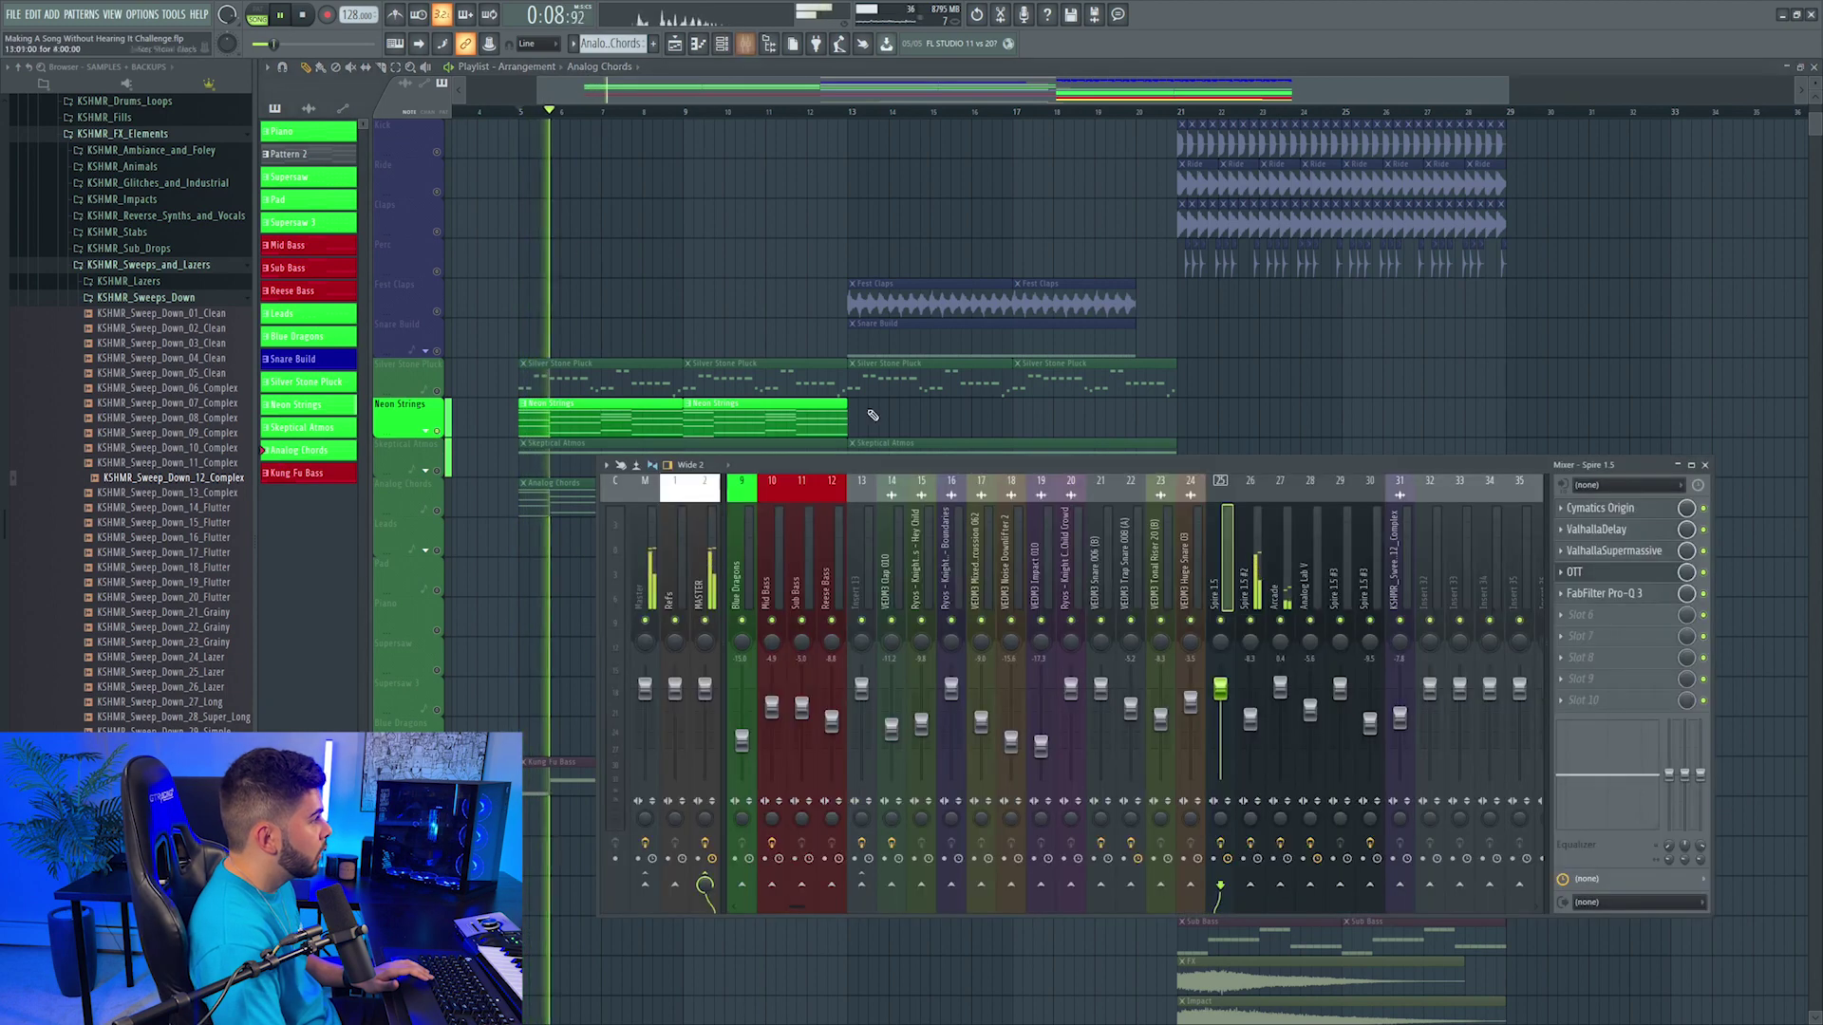
{"action": "key", "text": "Right"}
{"action": "key", "text": "space"}
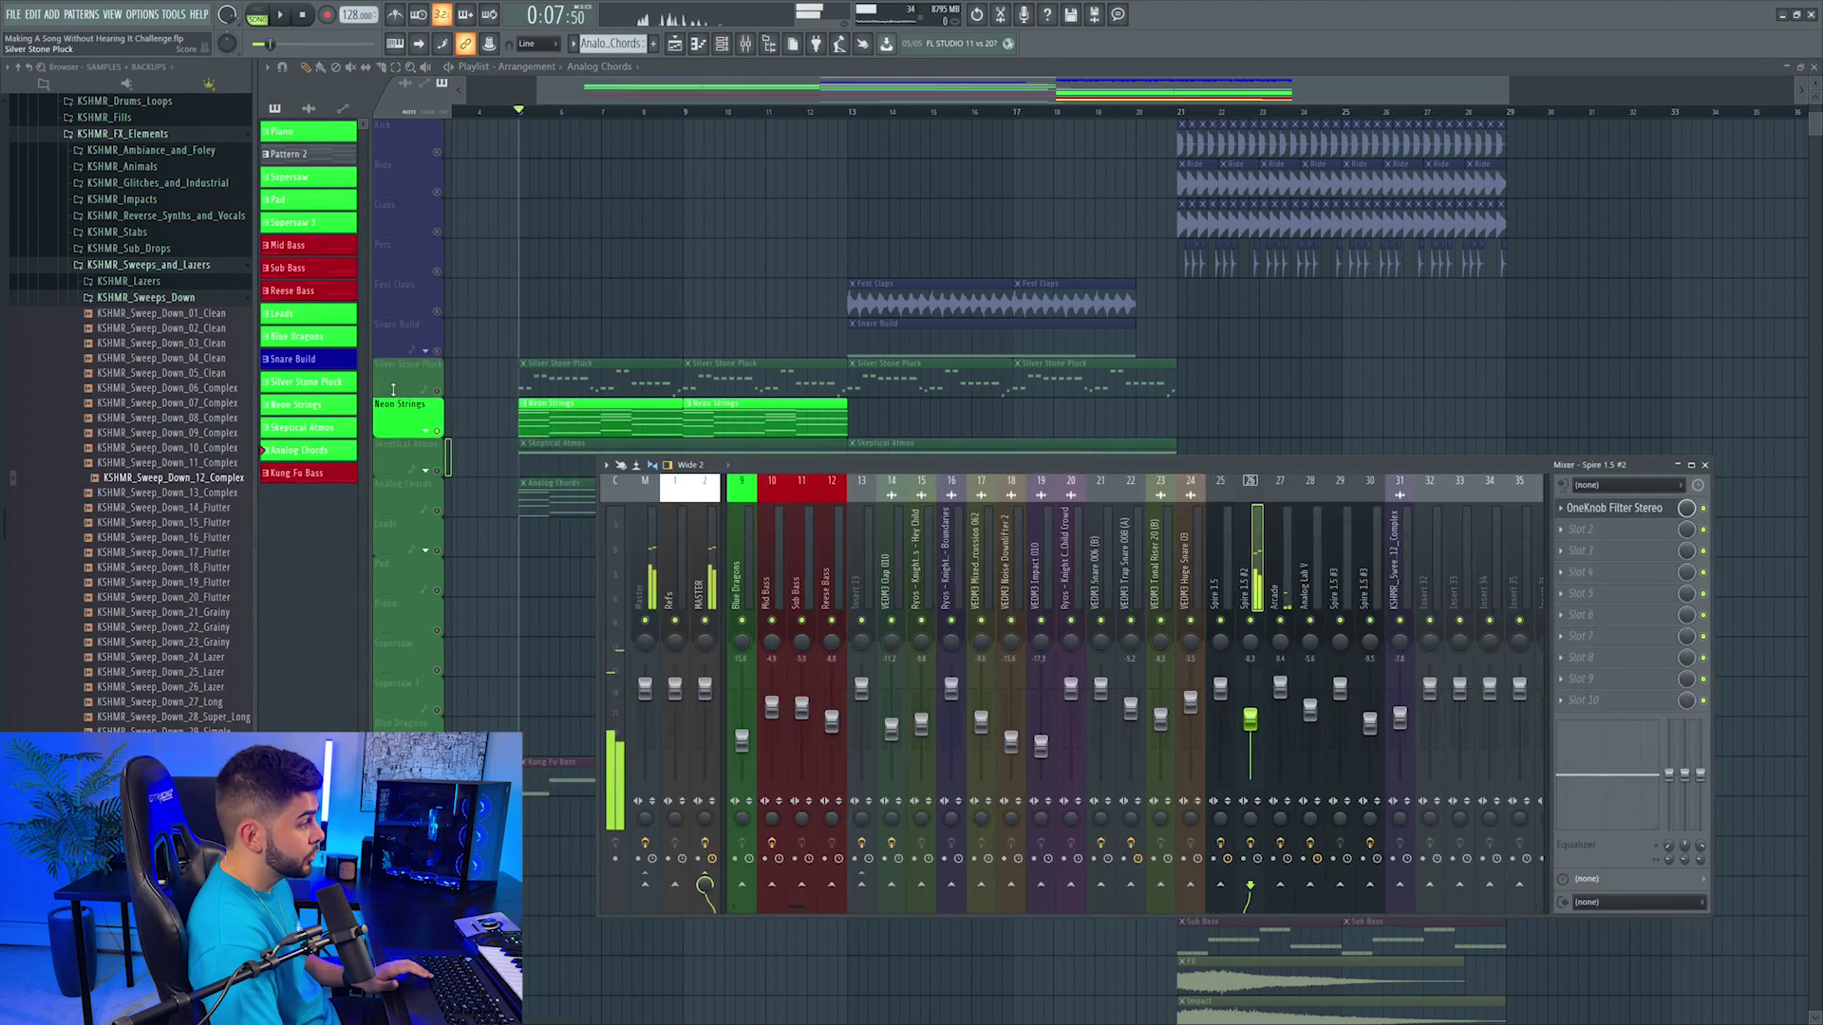
{"action": "key", "text": "F9"}
{"action": "right_click", "coordinate": [438, 430]}
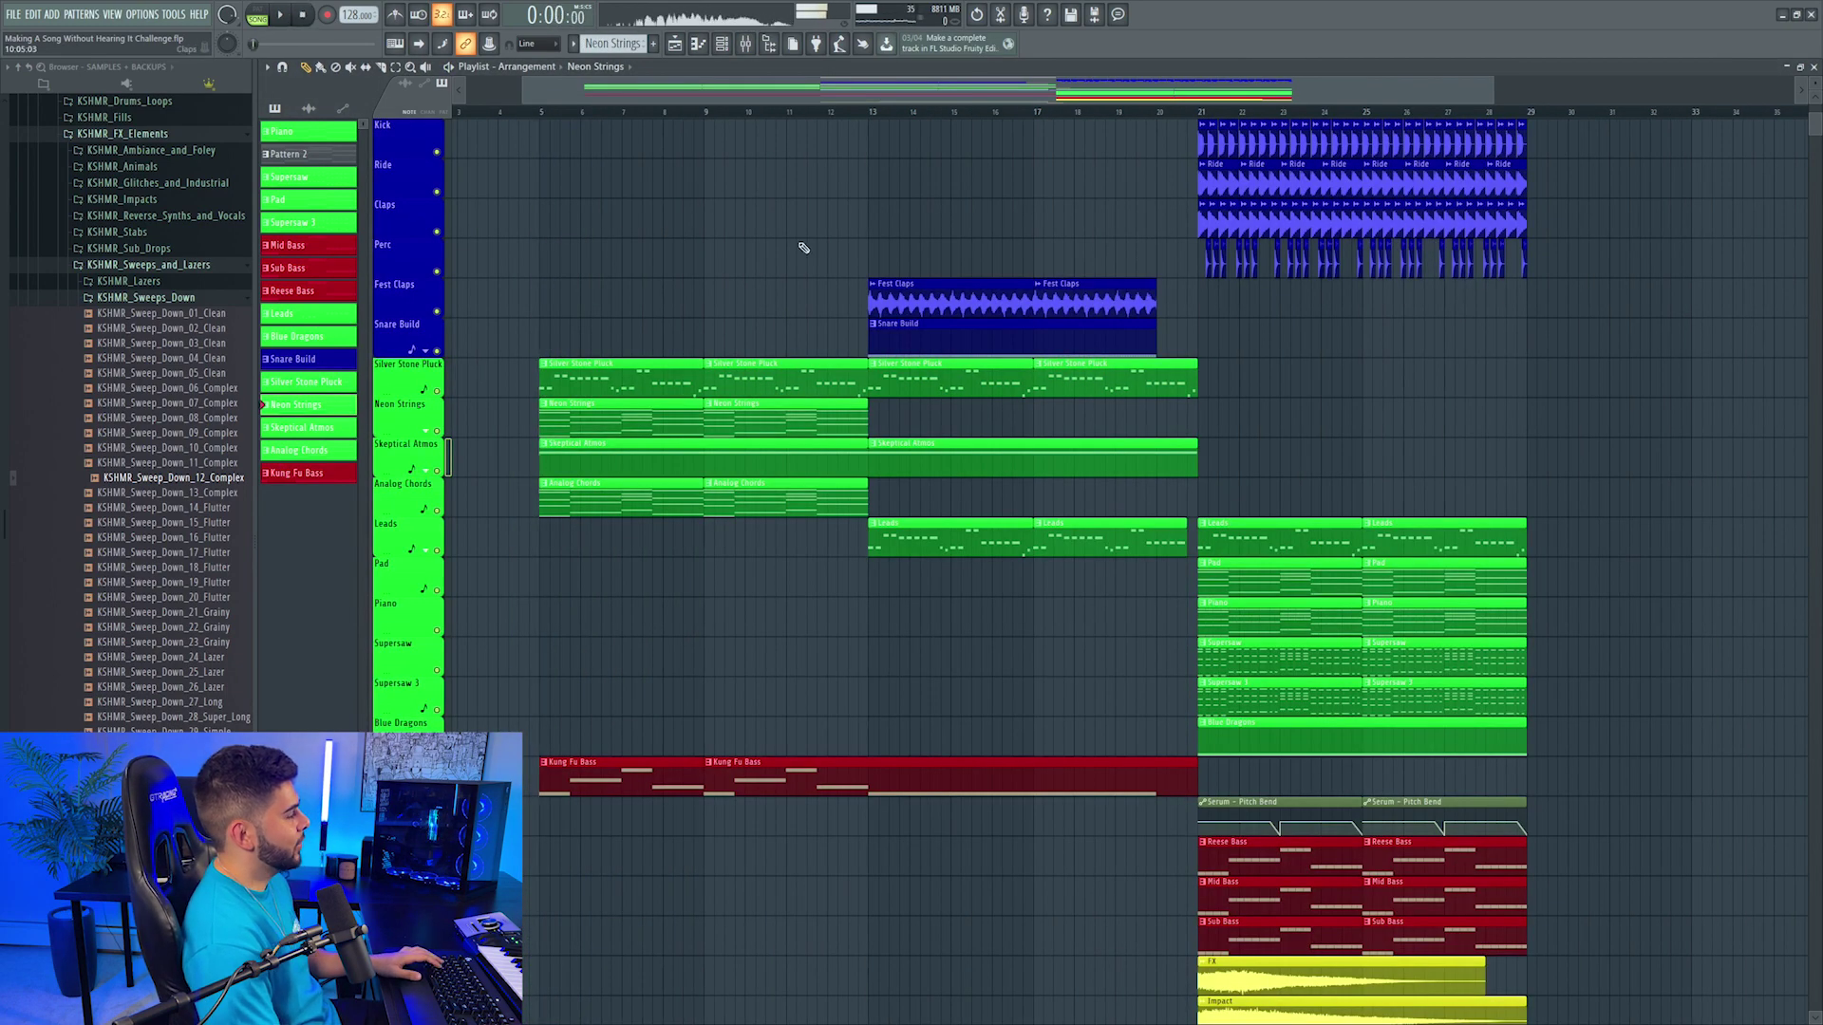
Step: Replace the first snare sample in the Snare Build pattern with VEDM3 Snare 020 (G#) and check it during playback
{"action": "double_click", "coordinate": [892, 325]}
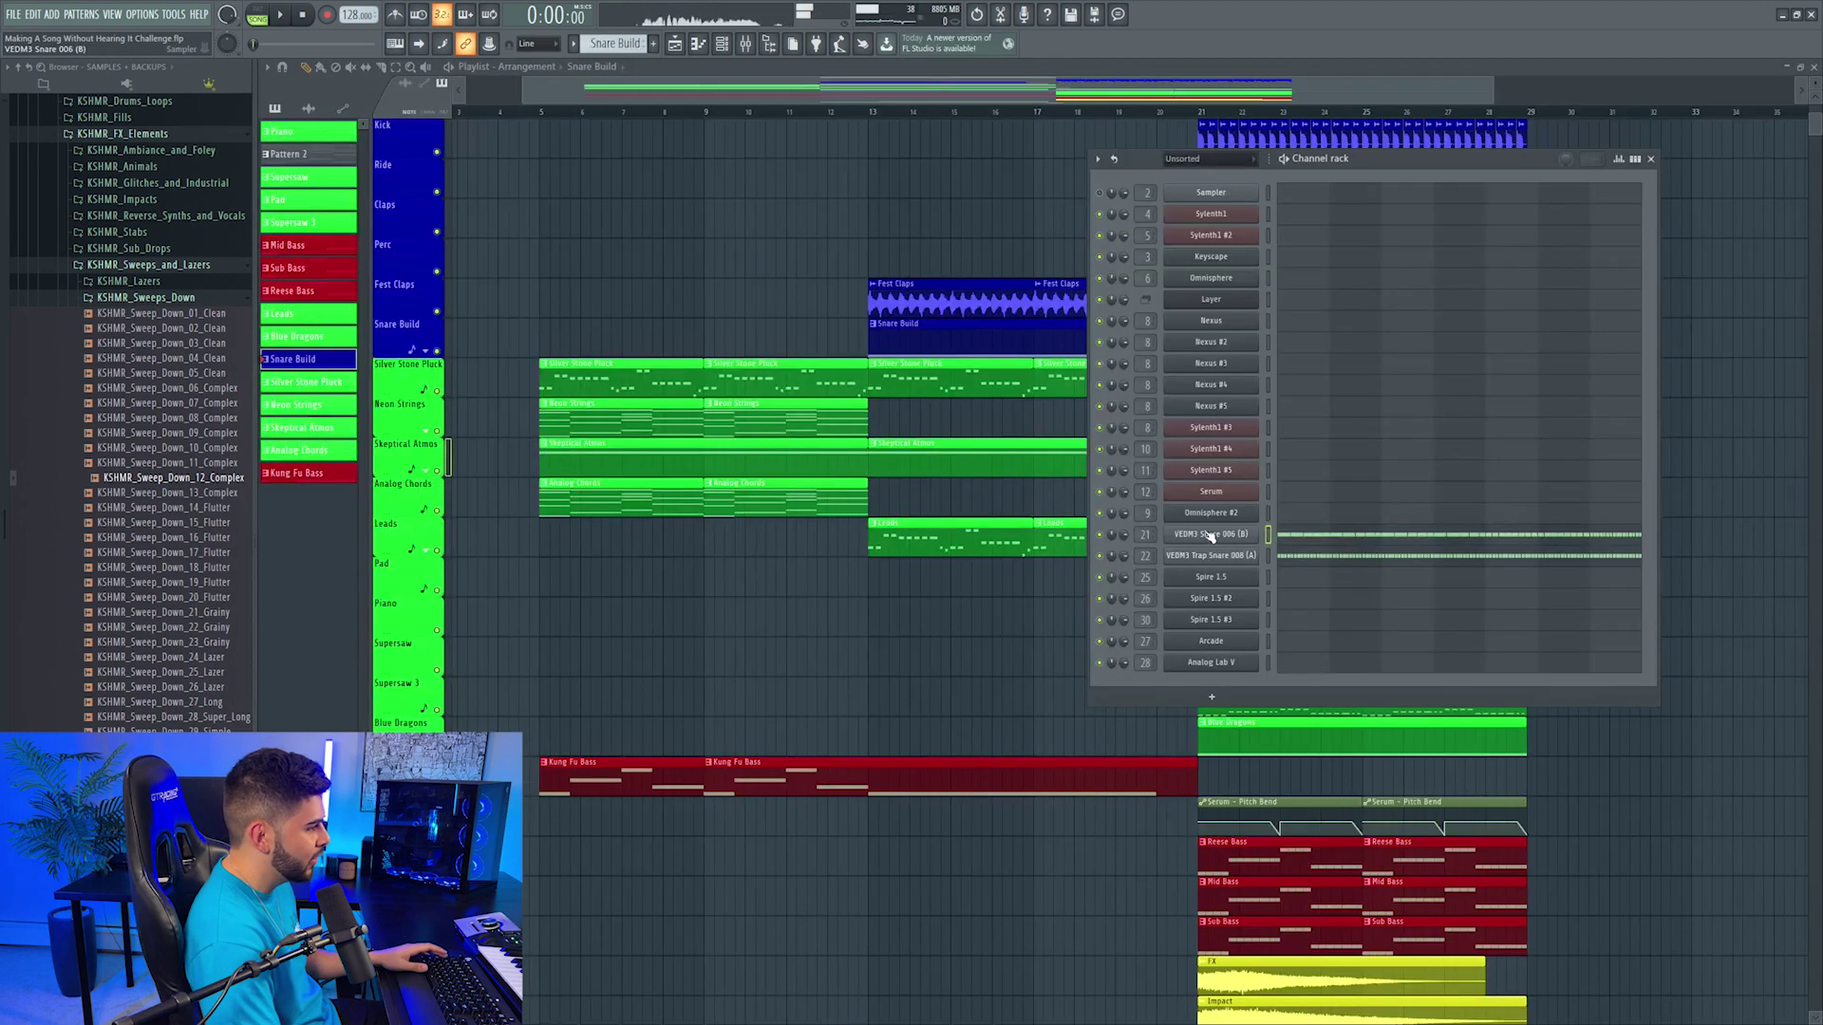
{"action": "left_click", "coordinate": [1211, 534]}
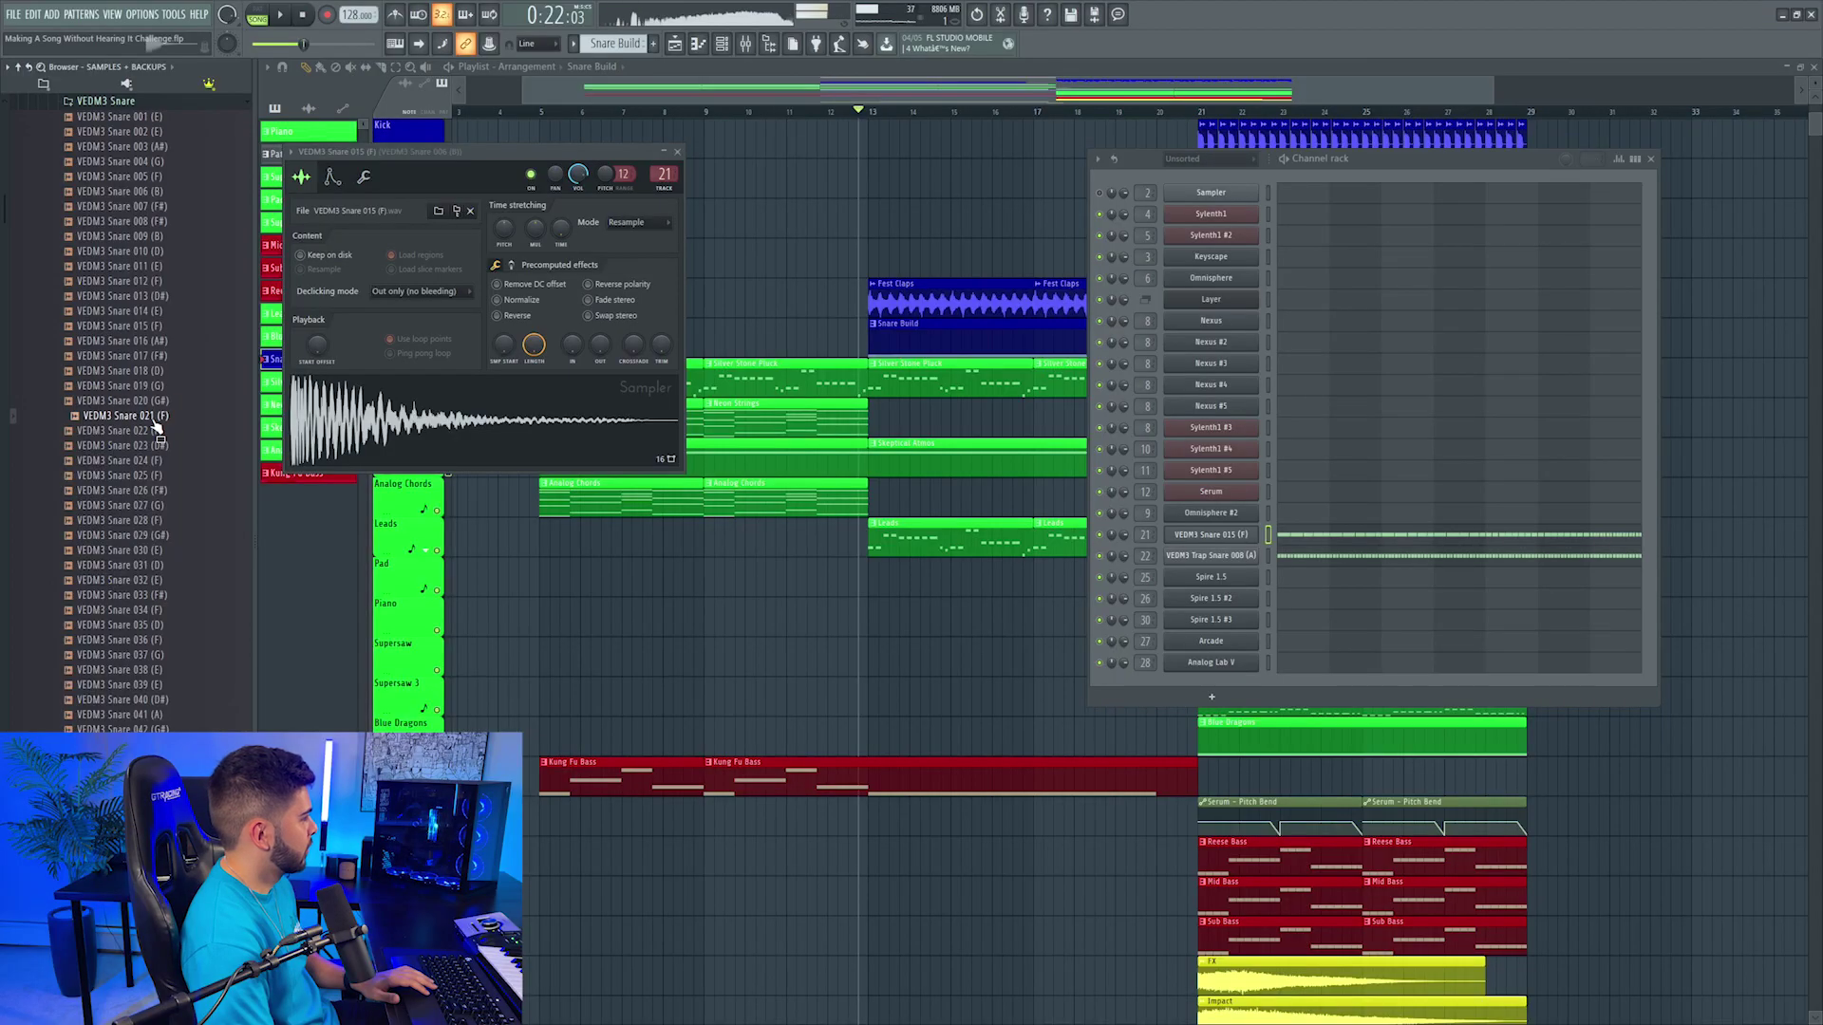
{"action": "left_click_drag", "start_coordinate": [166, 400], "coordinate": [601, 363]}
{"action": "key", "text": "space"}
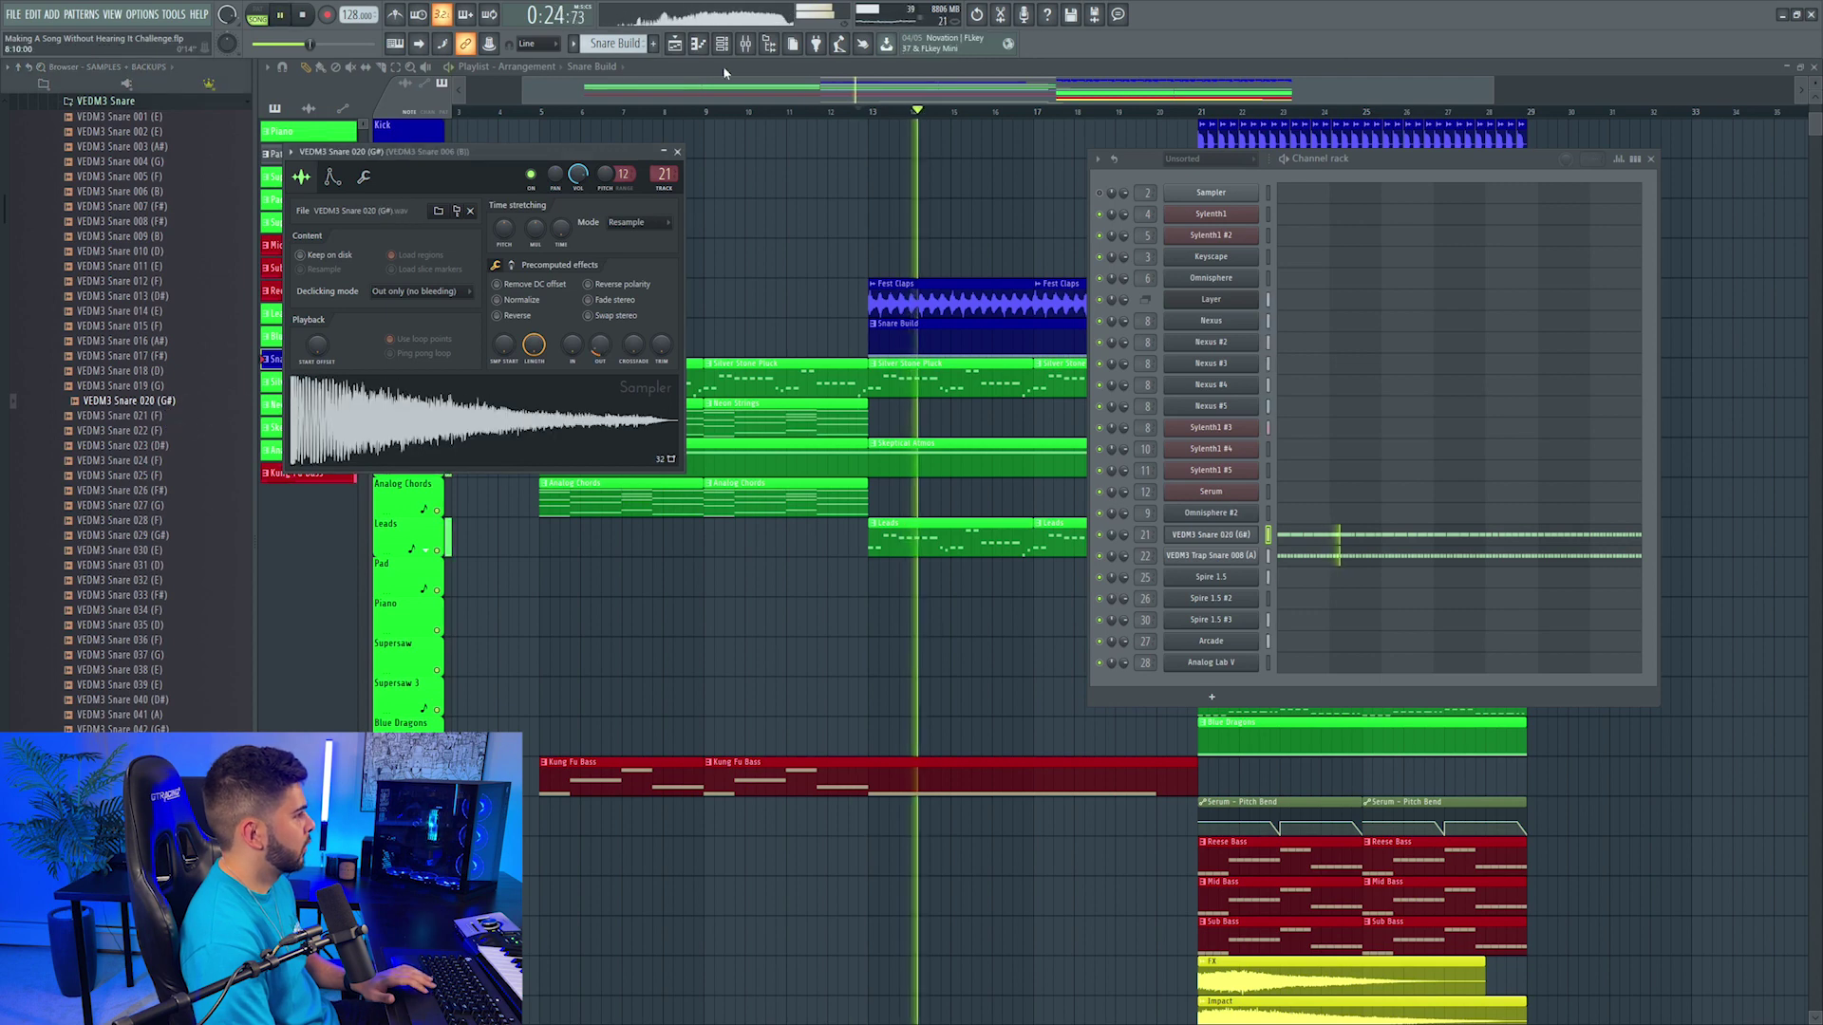
{"action": "left_click", "coordinate": [746, 42]}
{"action": "right_click", "coordinate": [1161, 622]}
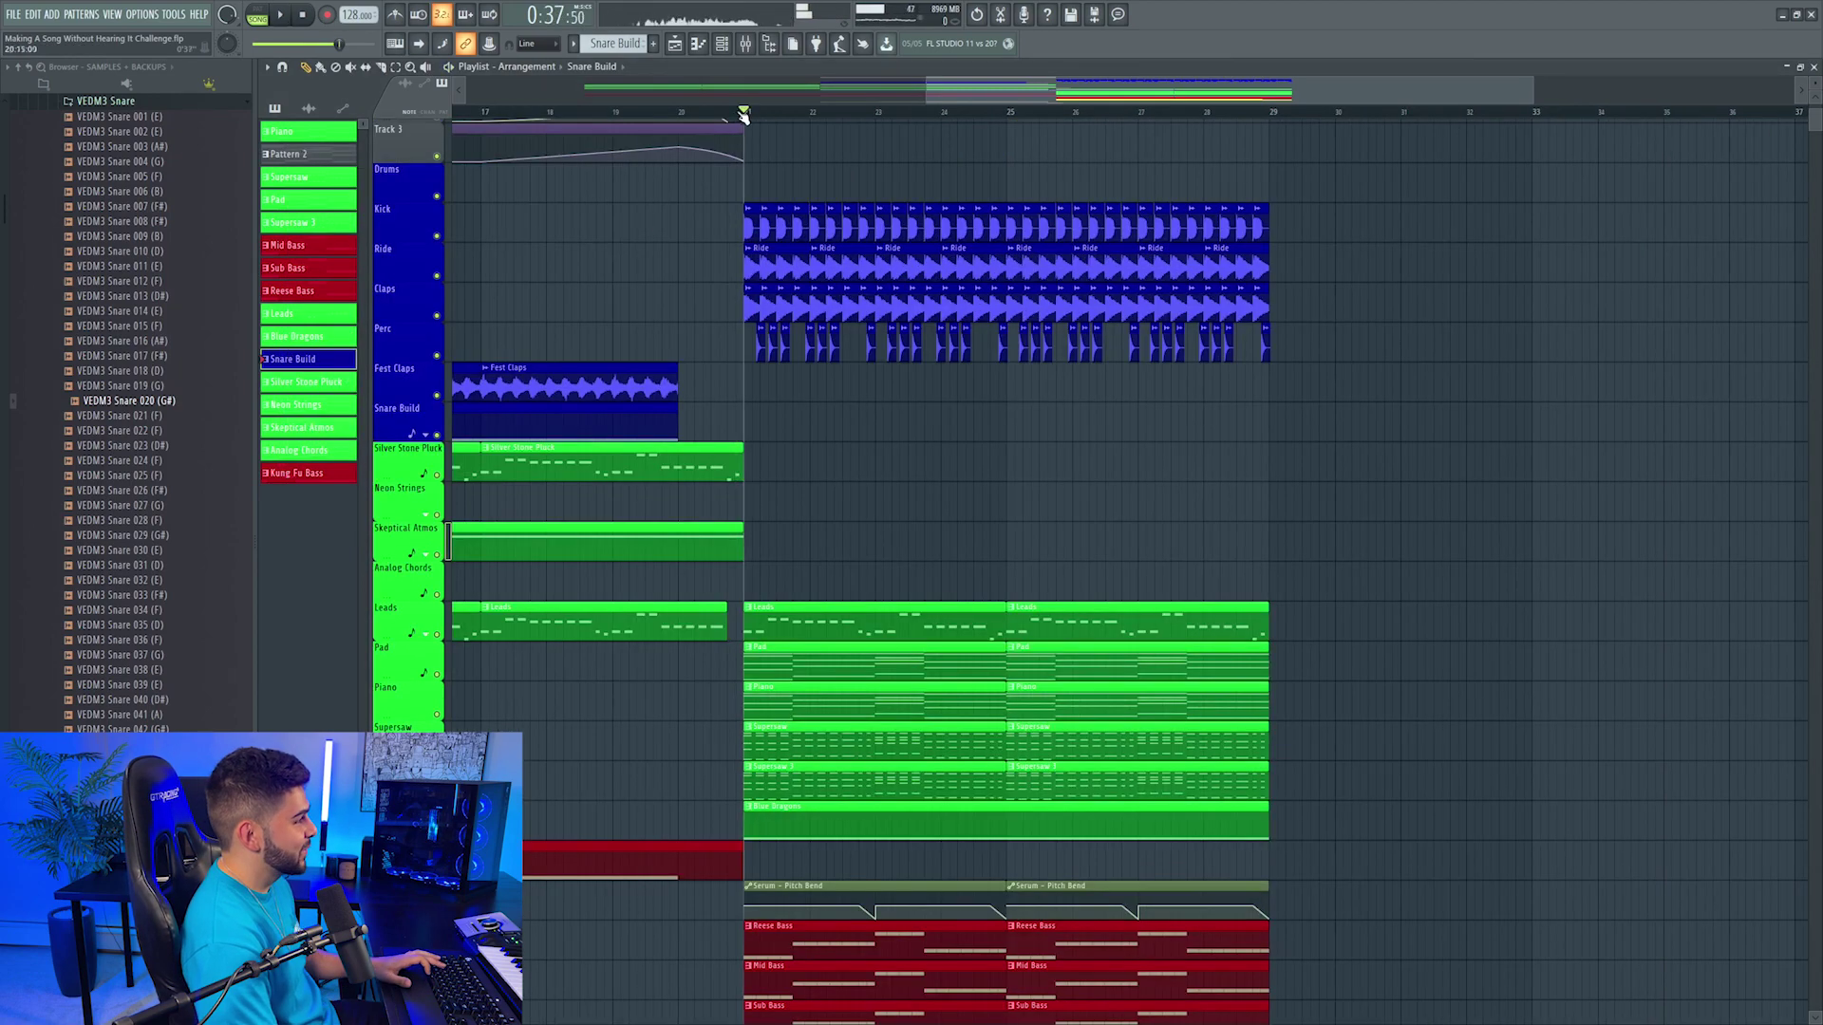
Step: Solo the Leads track and play it back from bar 21
{"action": "left_click_drag", "start_coordinate": [1131, 93], "coordinate": [1247, 114]}
{"action": "scroll", "coordinate": [769, 326], "scroll_direction": "down", "scroll_amount": 7}
{"action": "right_click", "coordinate": [437, 358]}
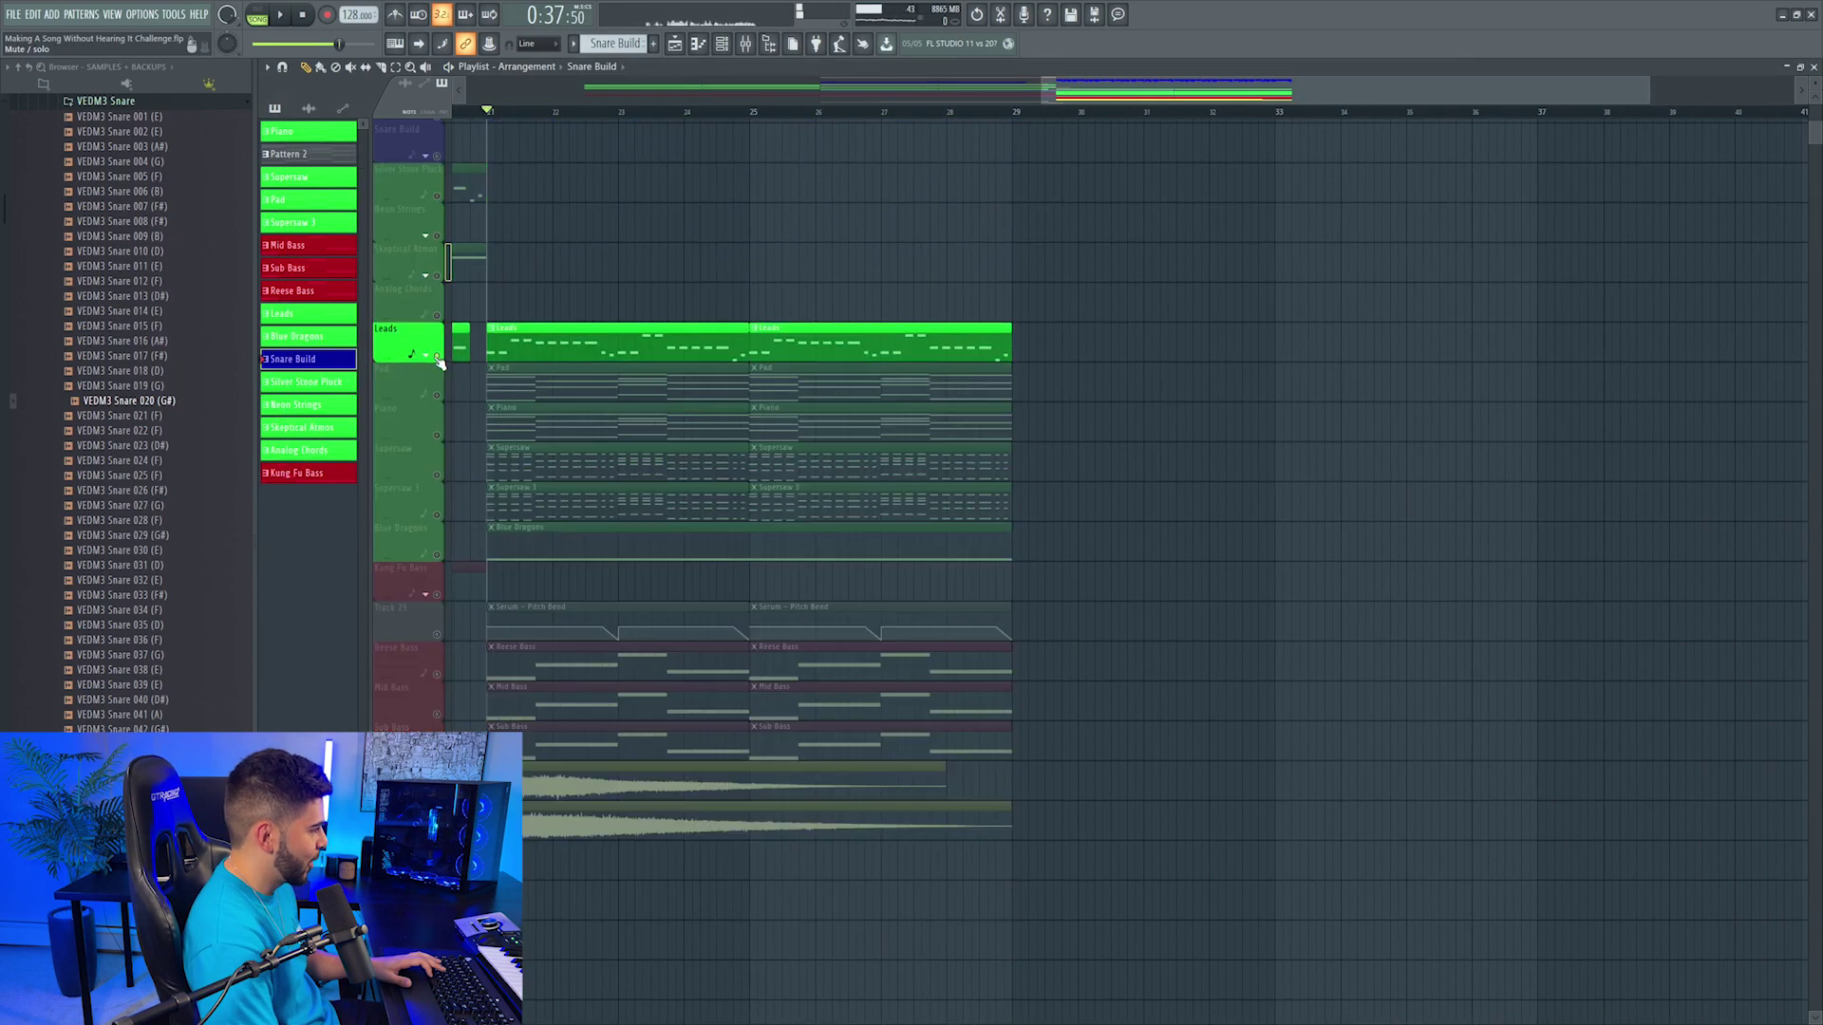
{"action": "key", "text": "space"}
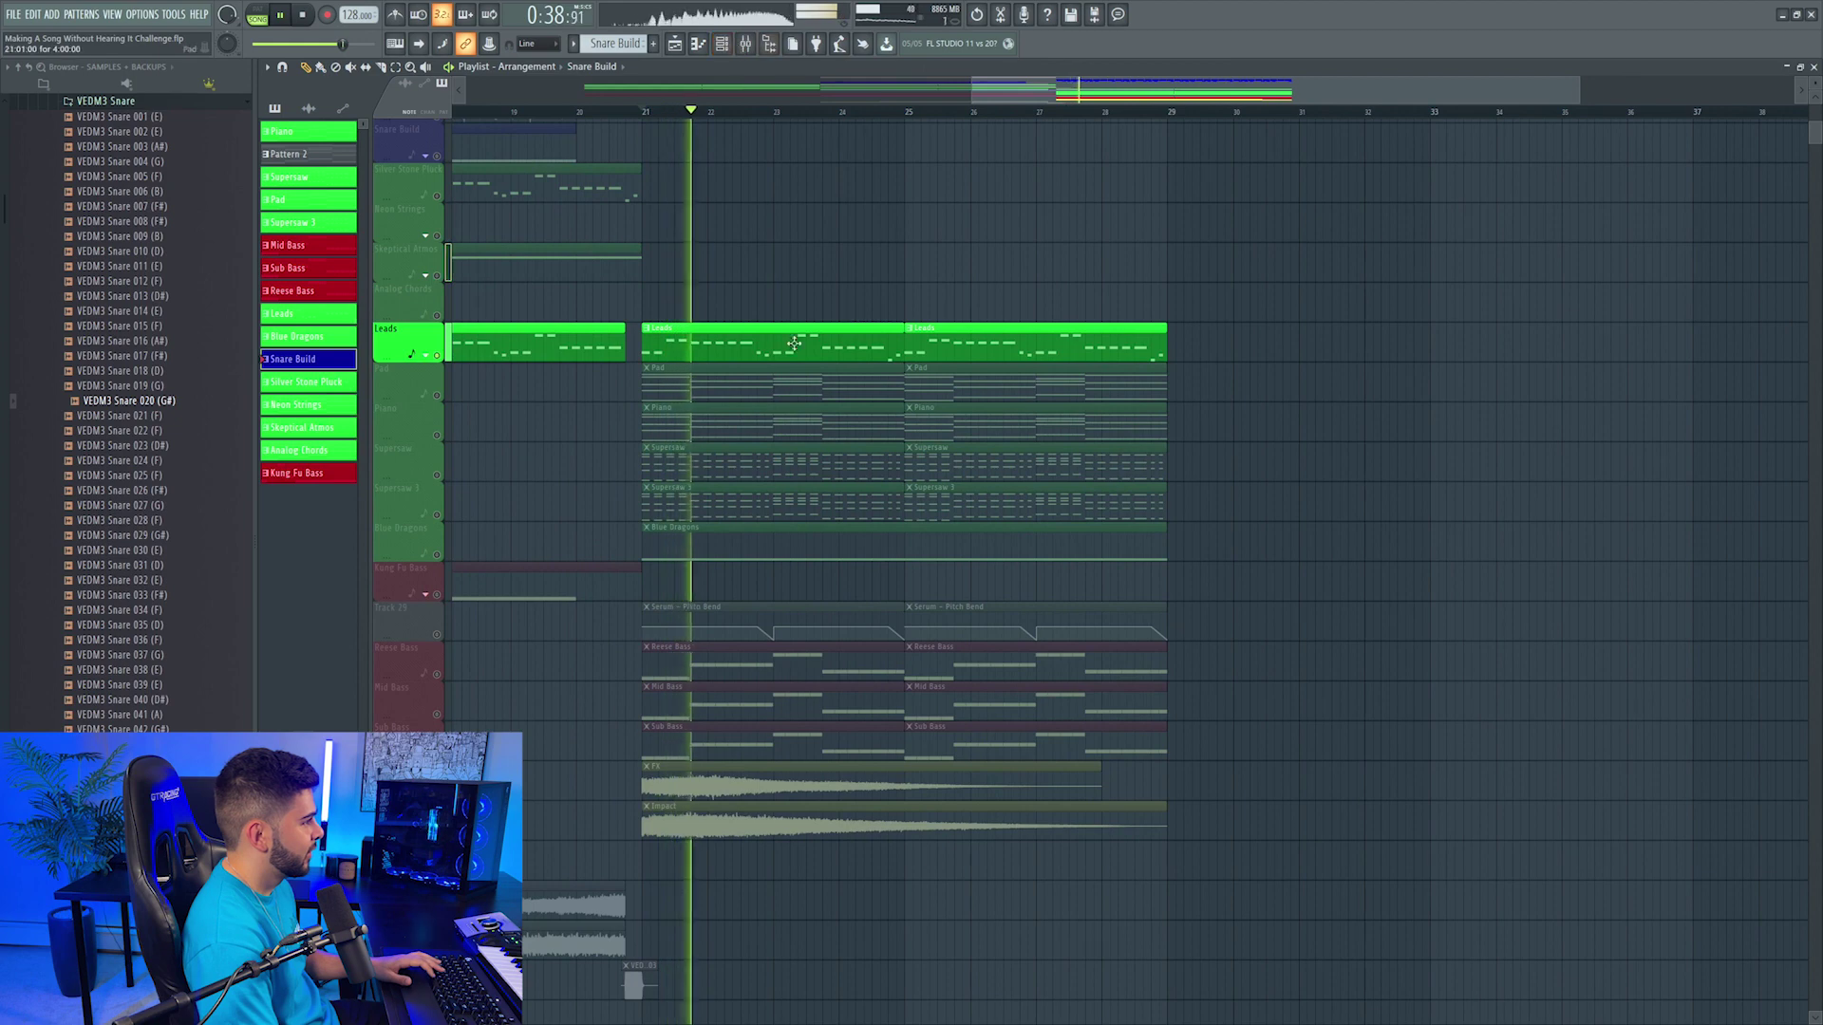
{"action": "left_click", "coordinate": [746, 44]}
{"action": "key", "text": "space"}
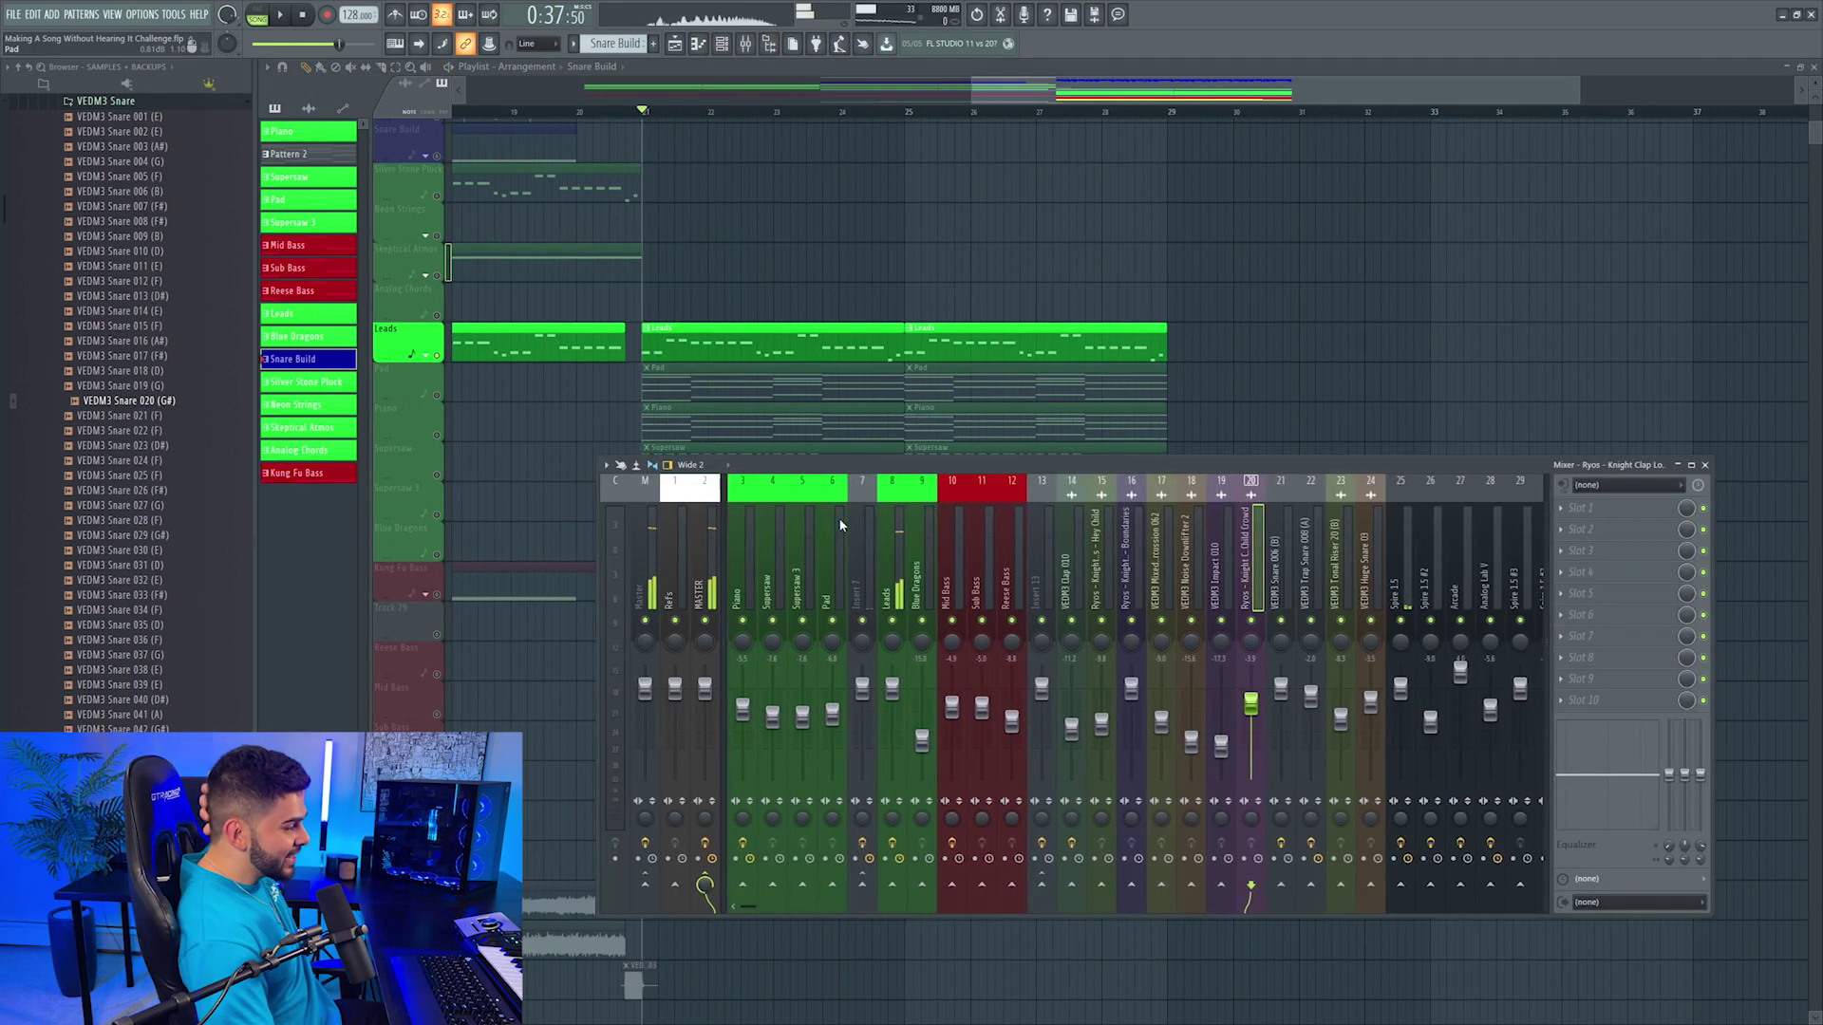
Step: Raise the Leads mixer fader slightly during playback and load UAD Pultec EQP-1A Legacy in the track's slot 6
{"action": "left_click", "coordinate": [886, 545]}
{"action": "key", "text": "space"}
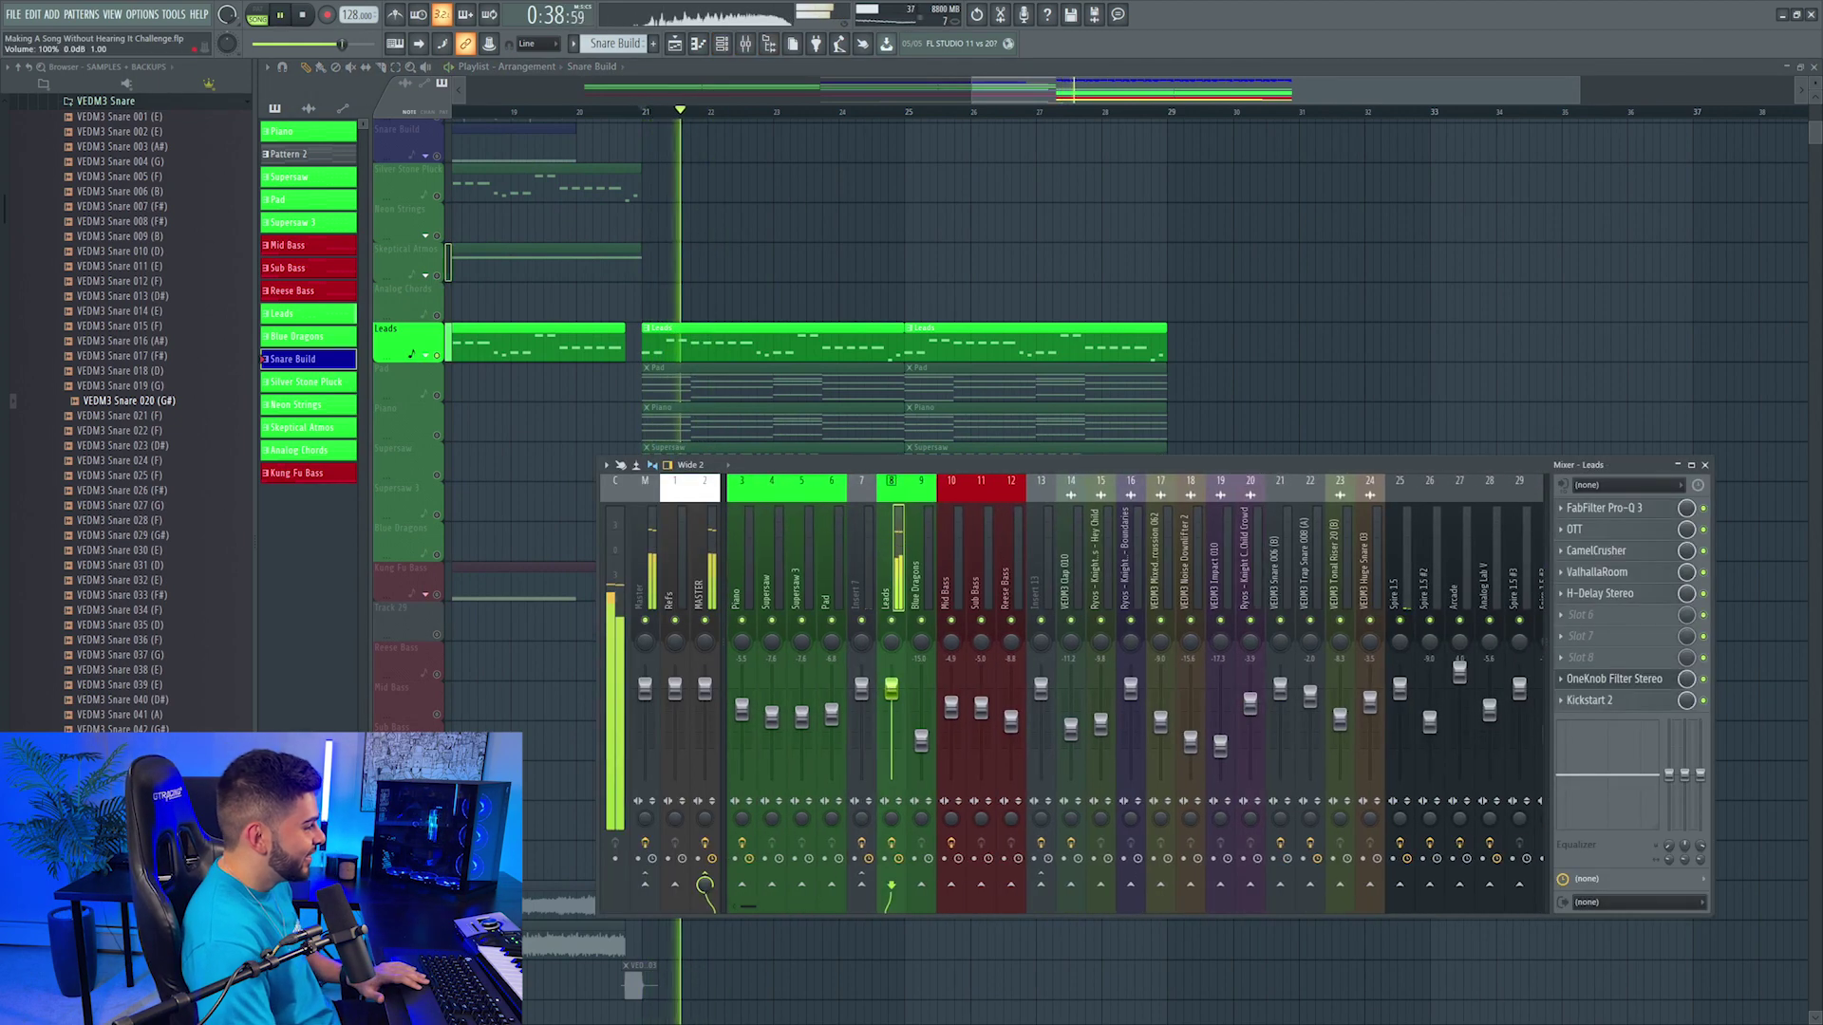
{"action": "key", "text": "F9"}
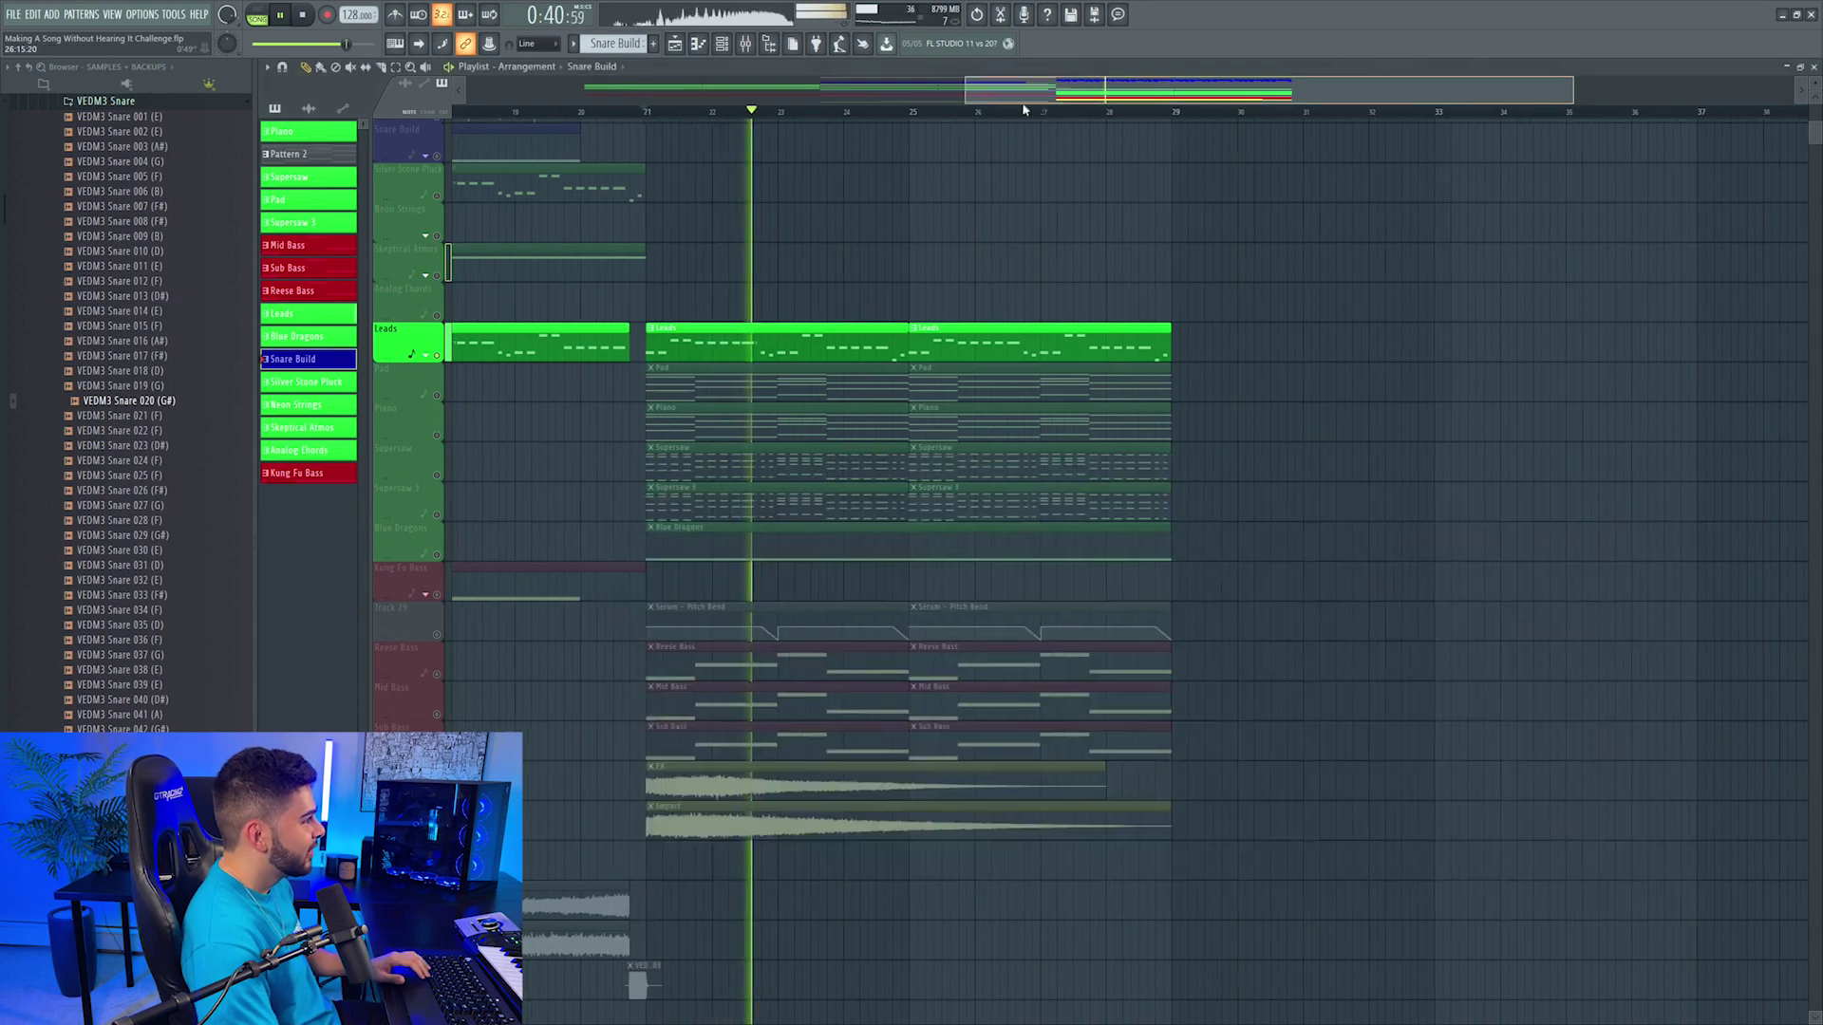
{"action": "scroll", "coordinate": [750, 248], "scroll_direction": "down", "scroll_amount": 4, "text": "ctrl"}
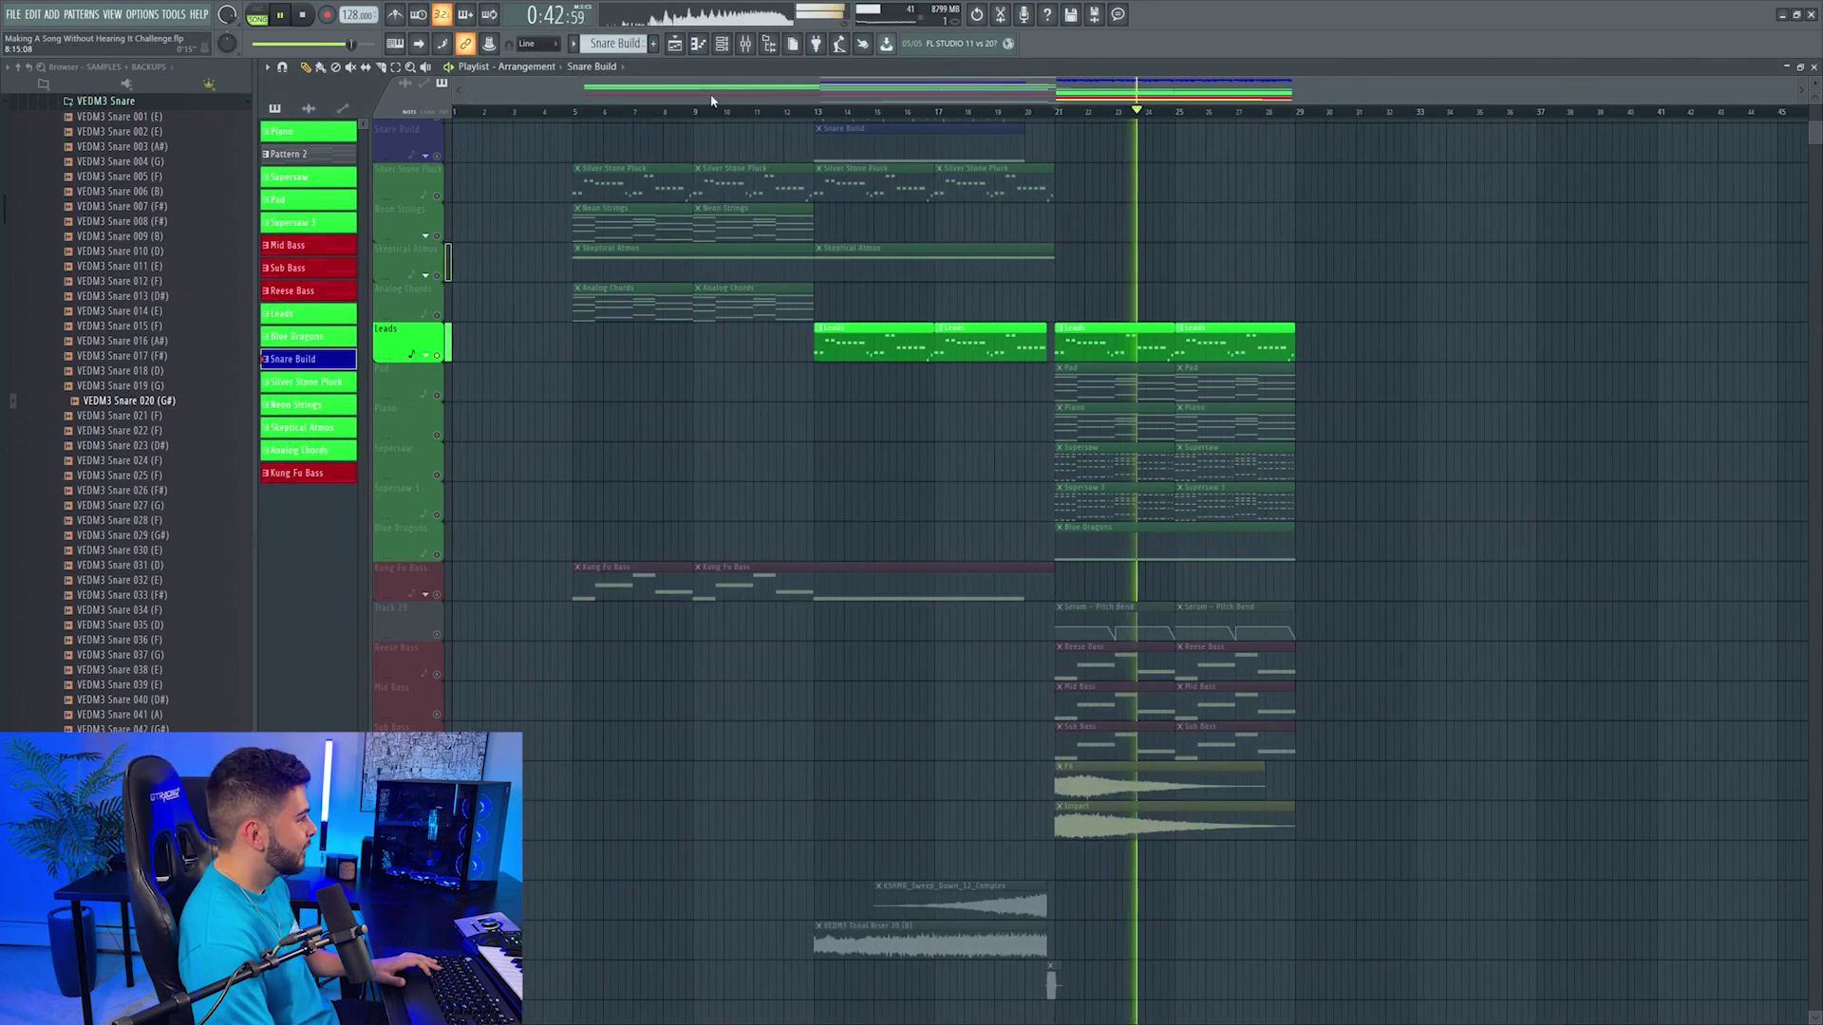
{"action": "left_click", "coordinate": [748, 43]}
{"action": "key", "text": "space"}
{"action": "left_click", "coordinate": [1686, 615]}
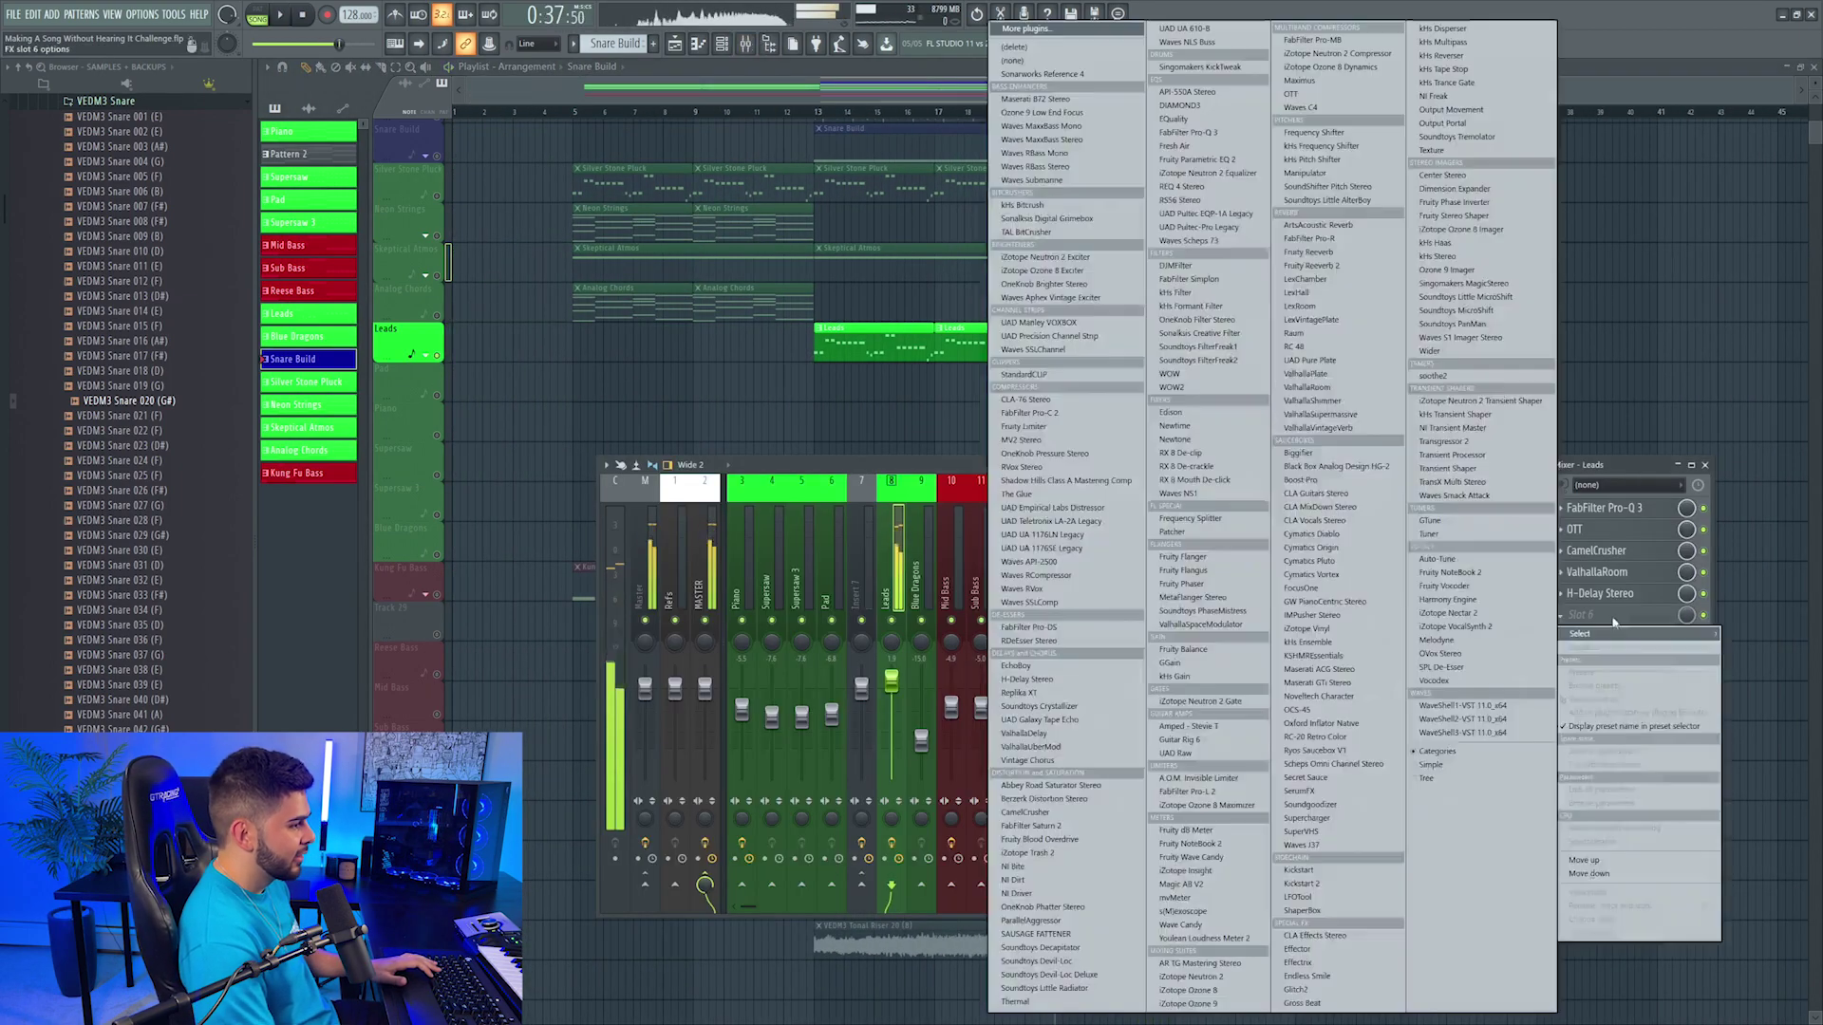
{"action": "left_click", "coordinate": [1224, 214]}
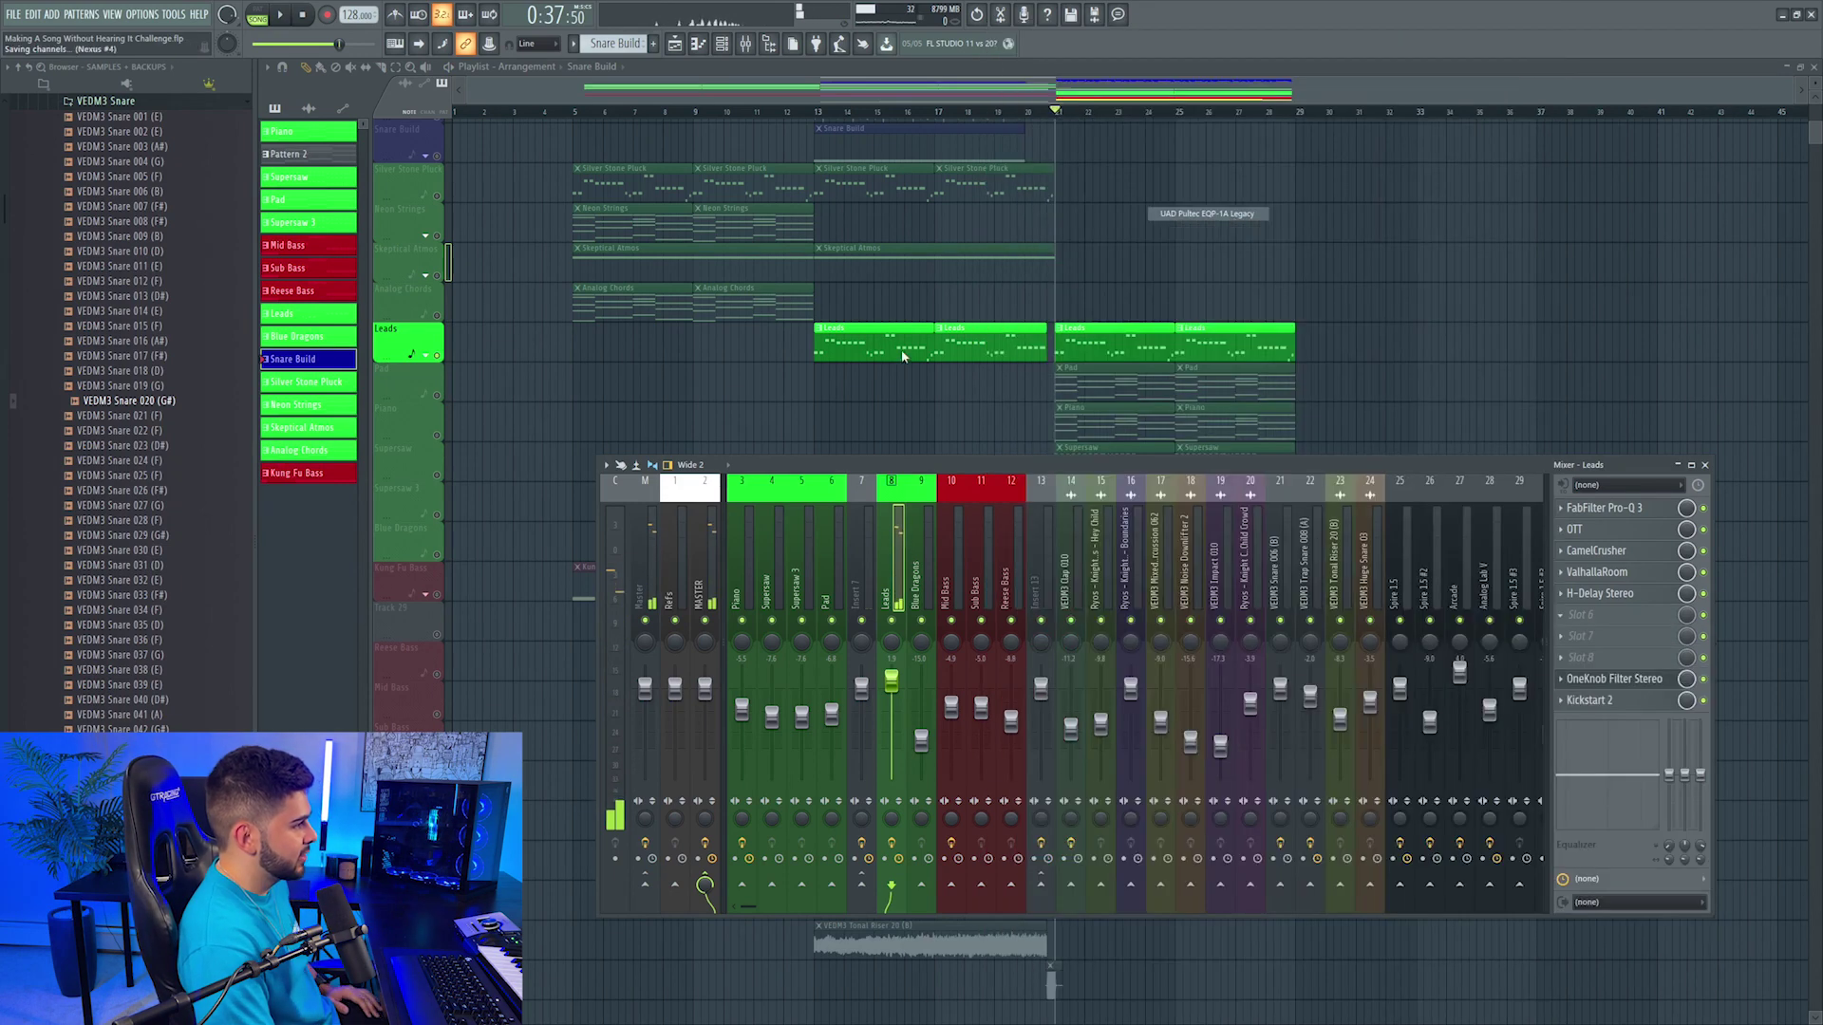
{"action": "key", "text": "space"}
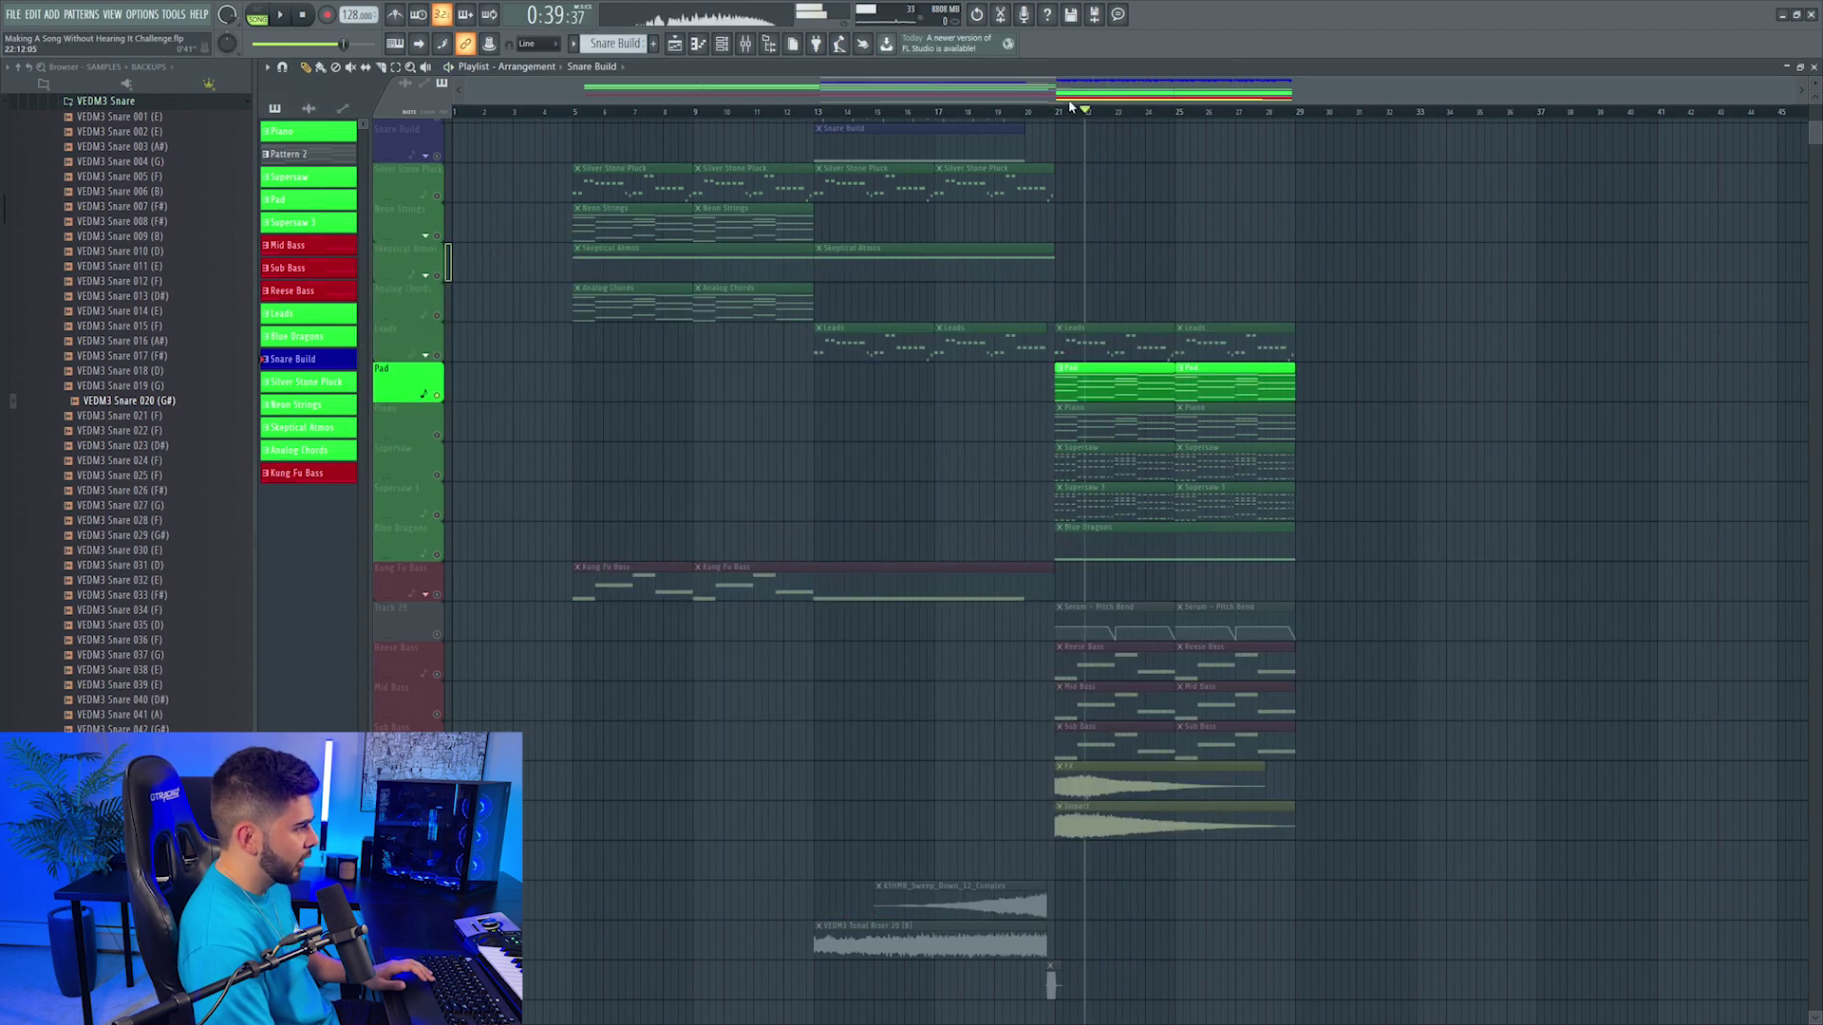
Step: Play the soloed Pad and change its FabFilter Pro-Q 3 band to a Low Cut, adjusting the slope
{"action": "scroll", "coordinate": [466, 418], "scroll_direction": "up", "scroll_amount": 2}
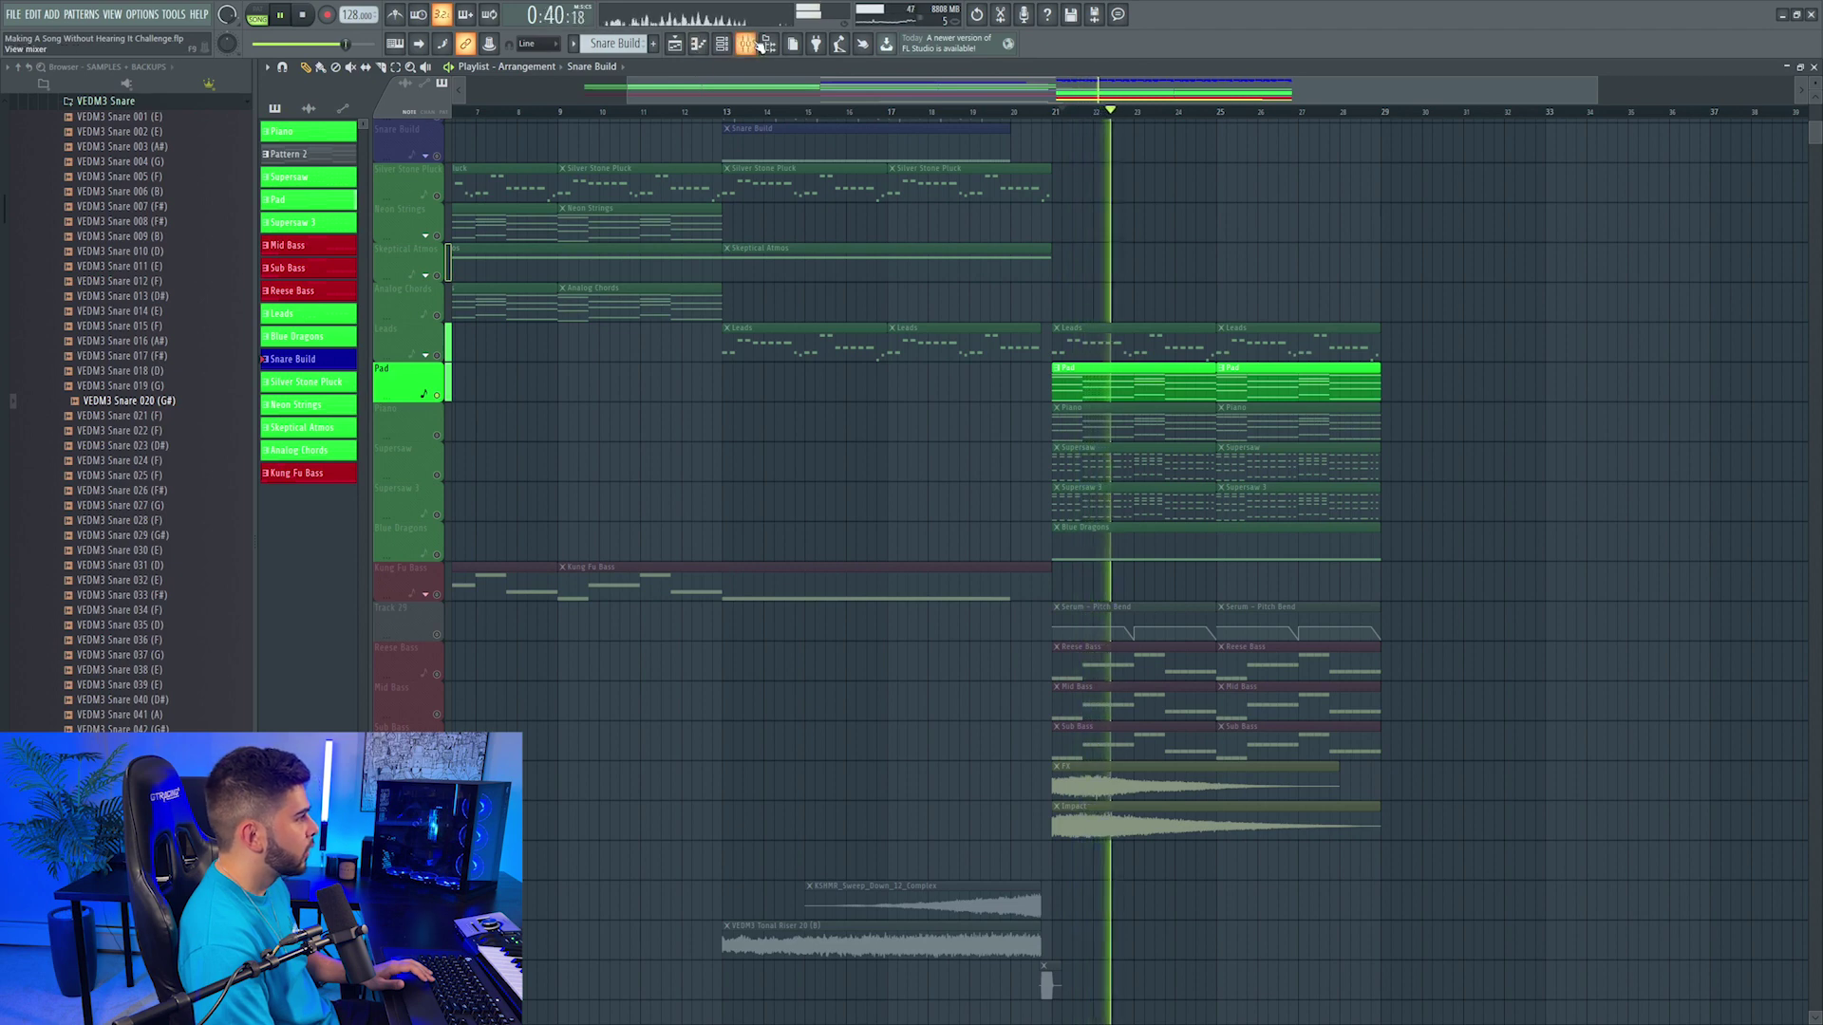
{"action": "key", "text": "F9"}
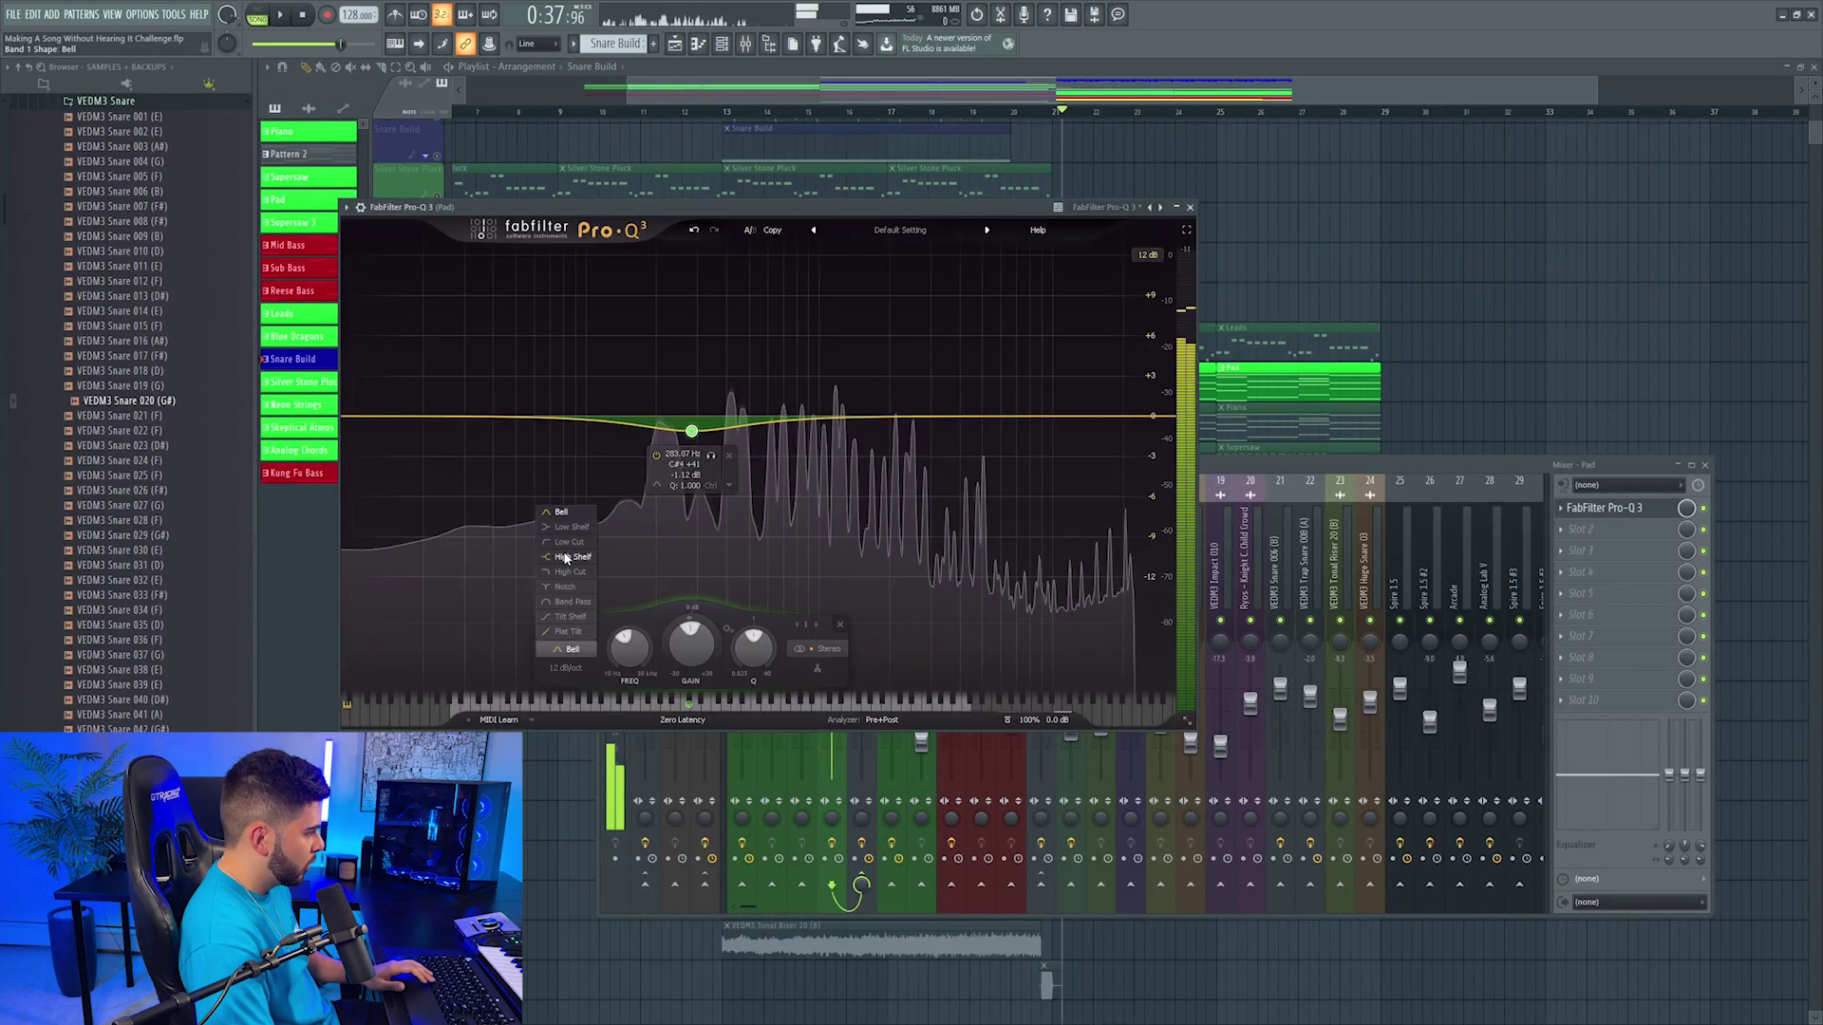
{"action": "left_click", "coordinate": [569, 537]}
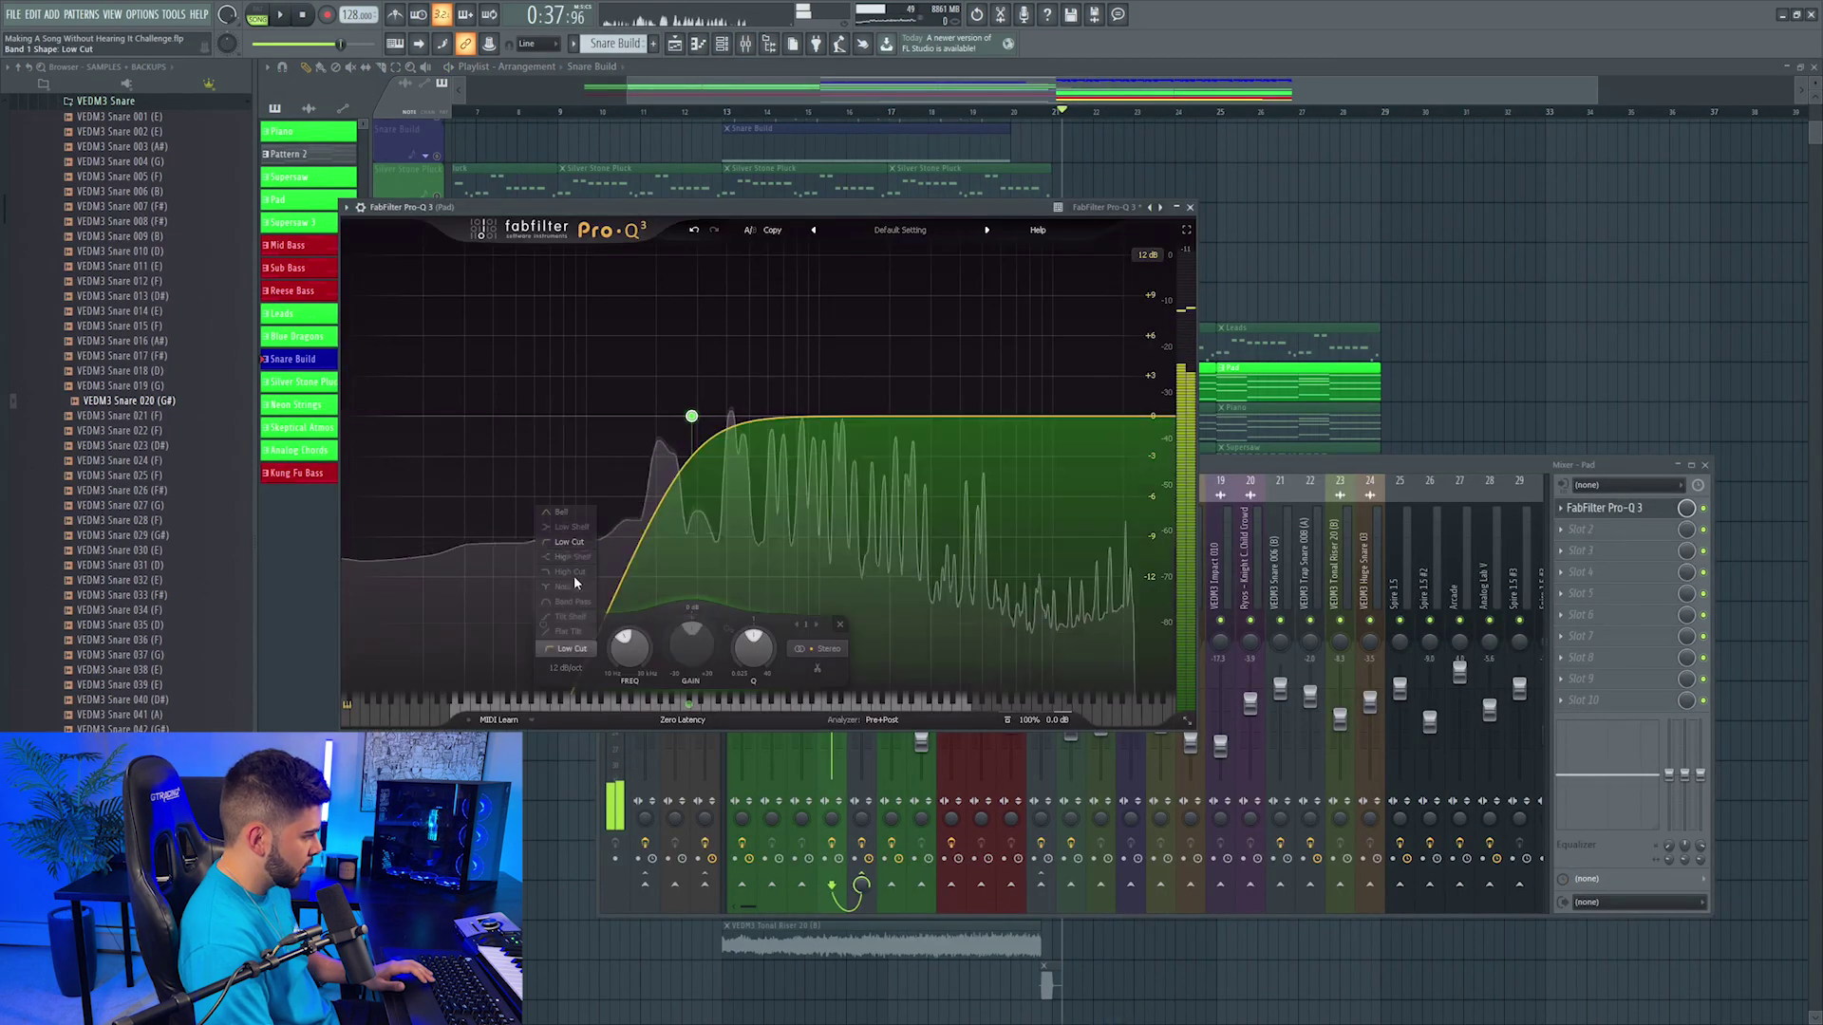
{"action": "left_click", "coordinate": [566, 669]}
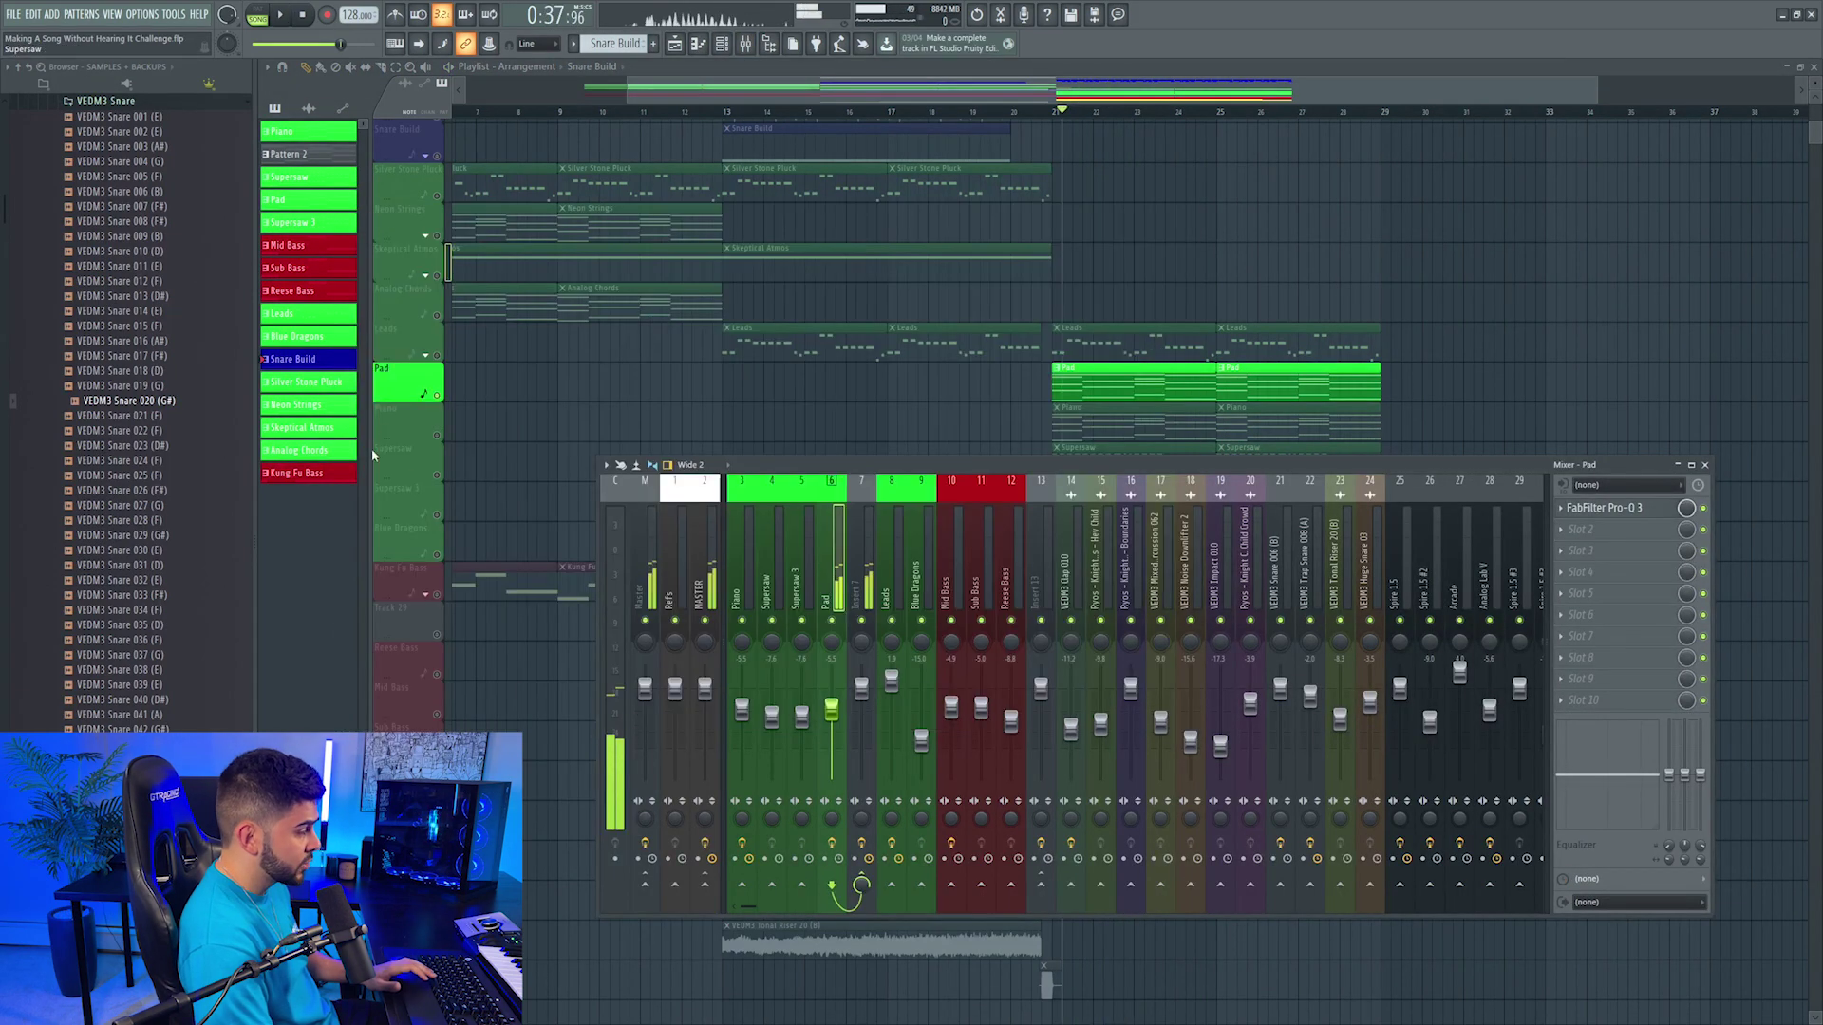
Step: Bring the Piano in alongside the soloed Pad and raise the Pad mixer fader during playback
{"action": "right_click", "coordinate": [444, 401]}
{"action": "left_click", "coordinate": [455, 418]}
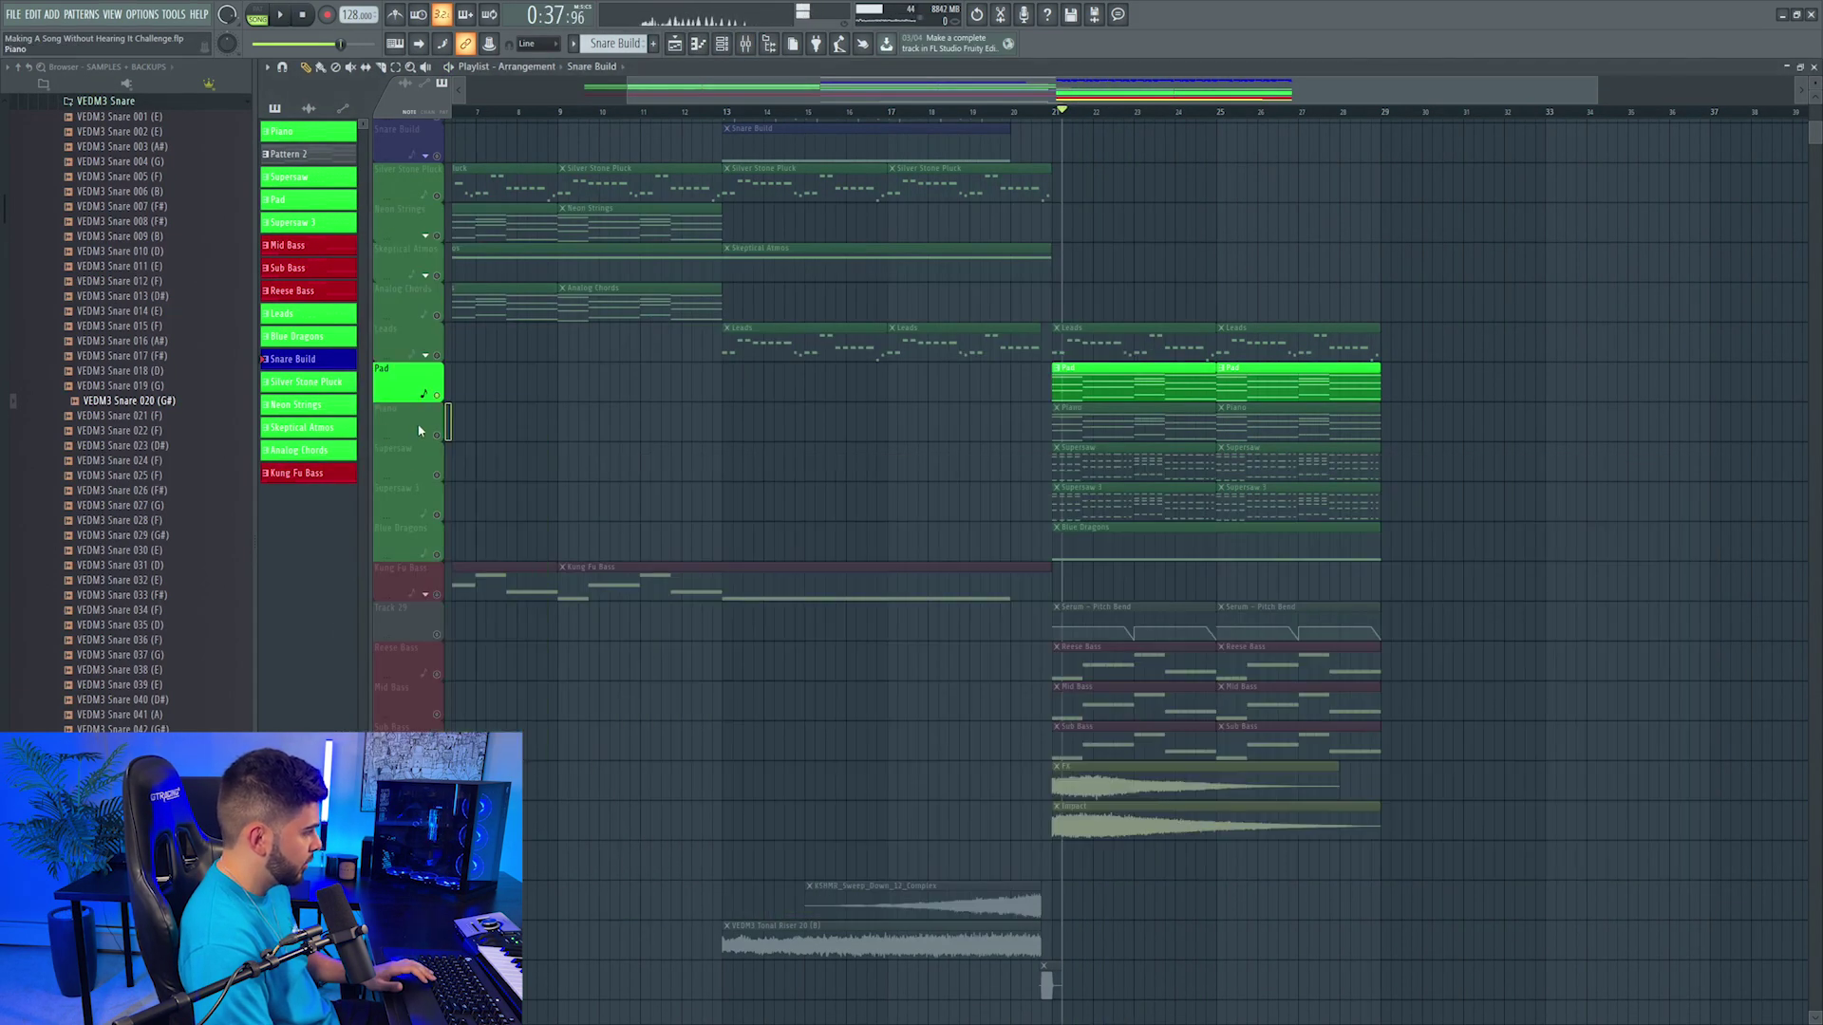
{"action": "left_click", "coordinate": [747, 45]}
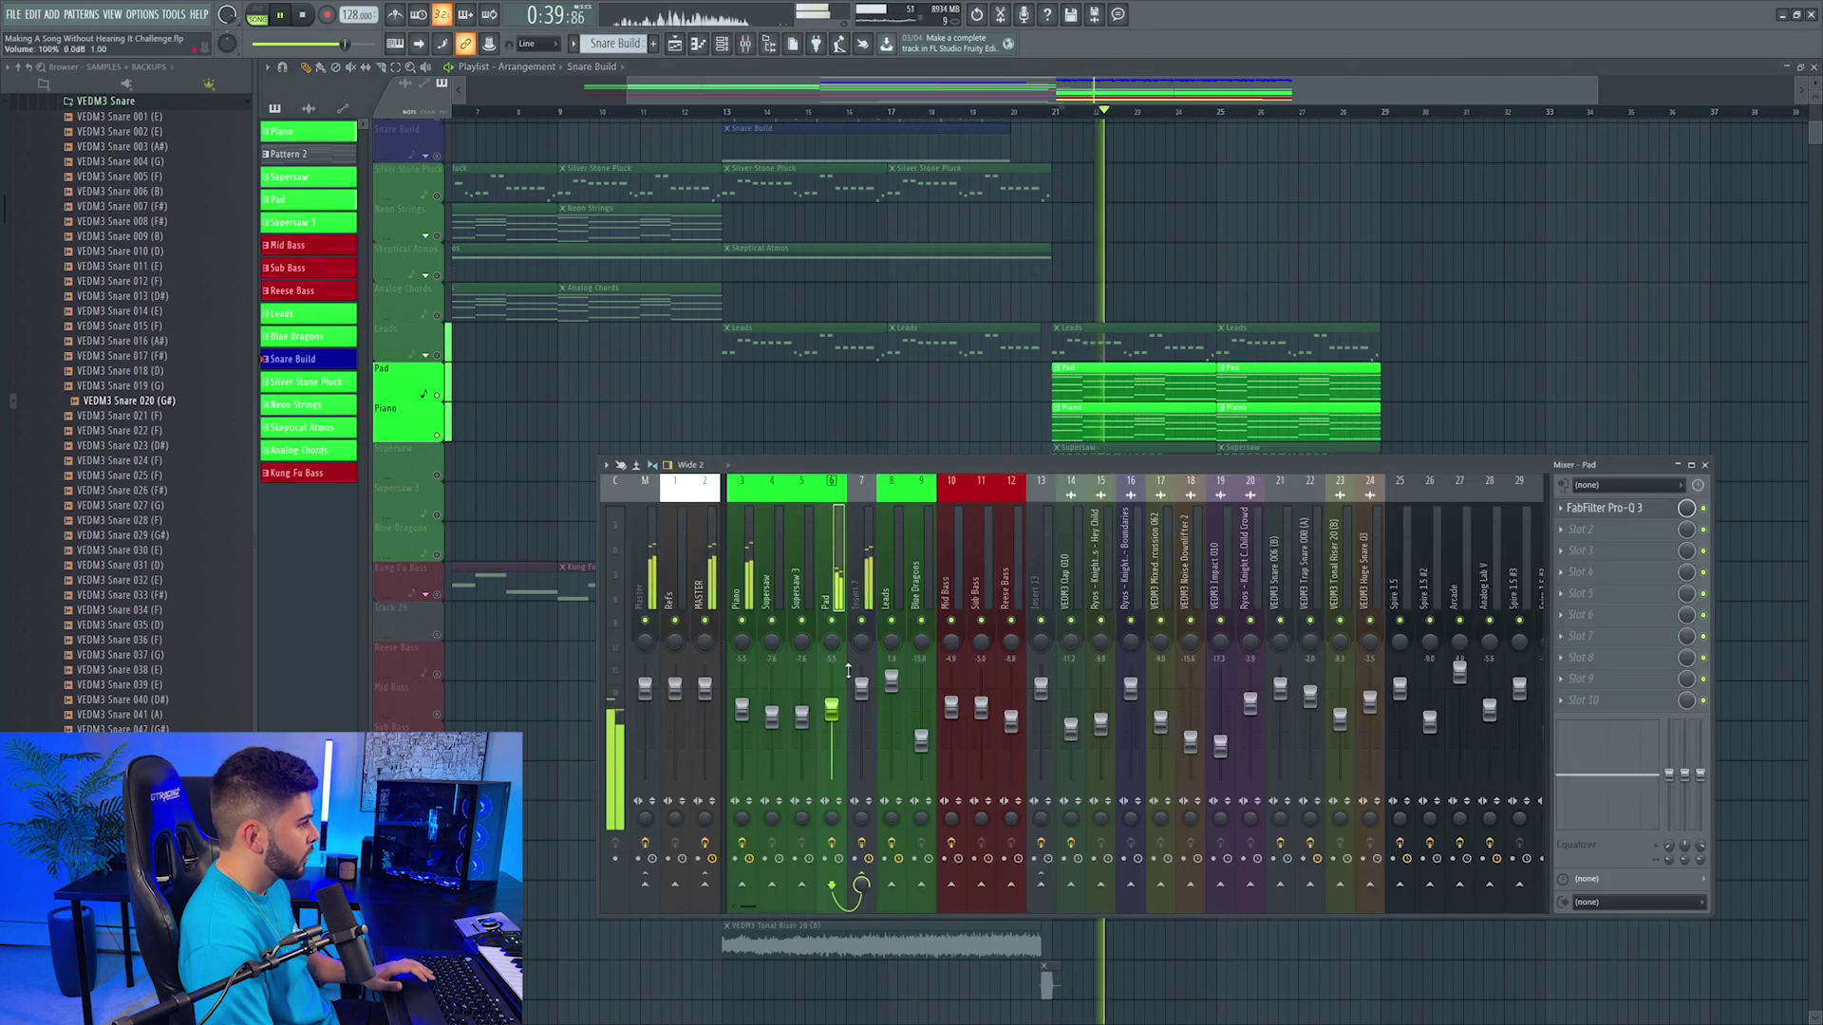
{"action": "left_click_drag", "start_coordinate": [832, 707], "coordinate": [832, 696]}
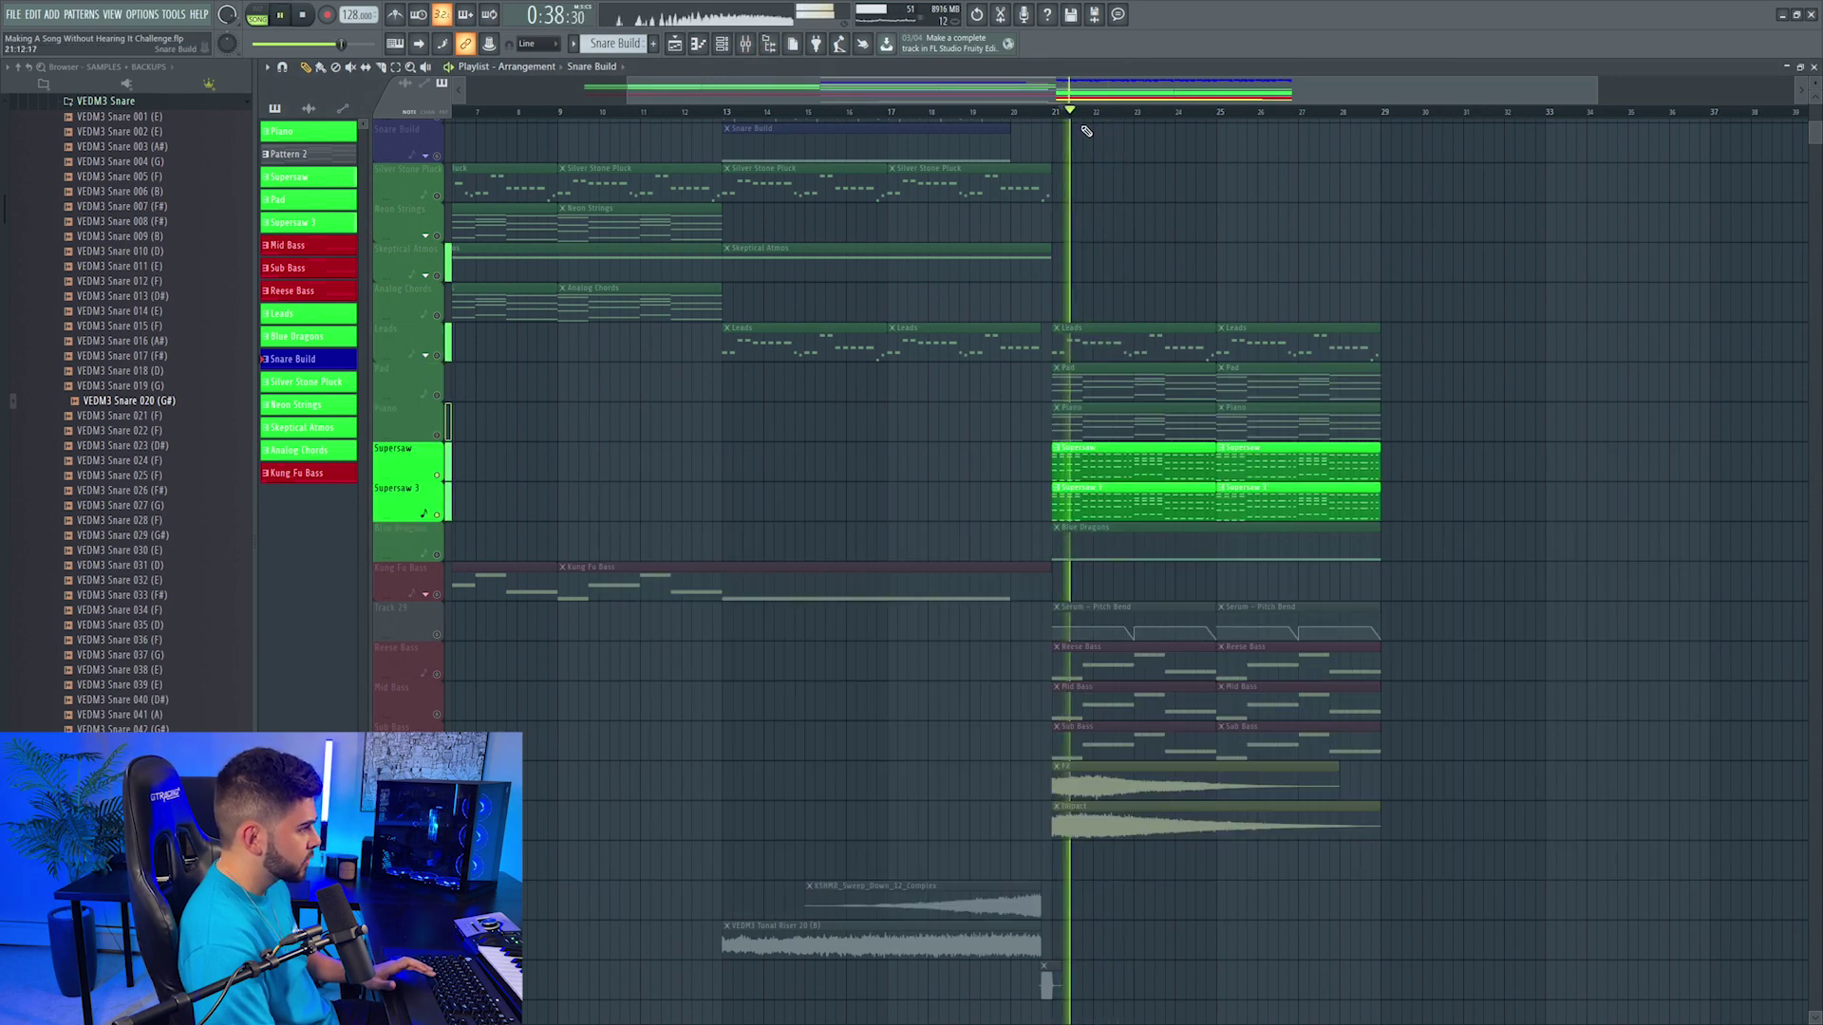
Step: Compare the soloed Supersaw and Supersaw 3 tracks with the Pad and Piano added, checking their levels in the mixer
{"action": "key", "text": "F9"}
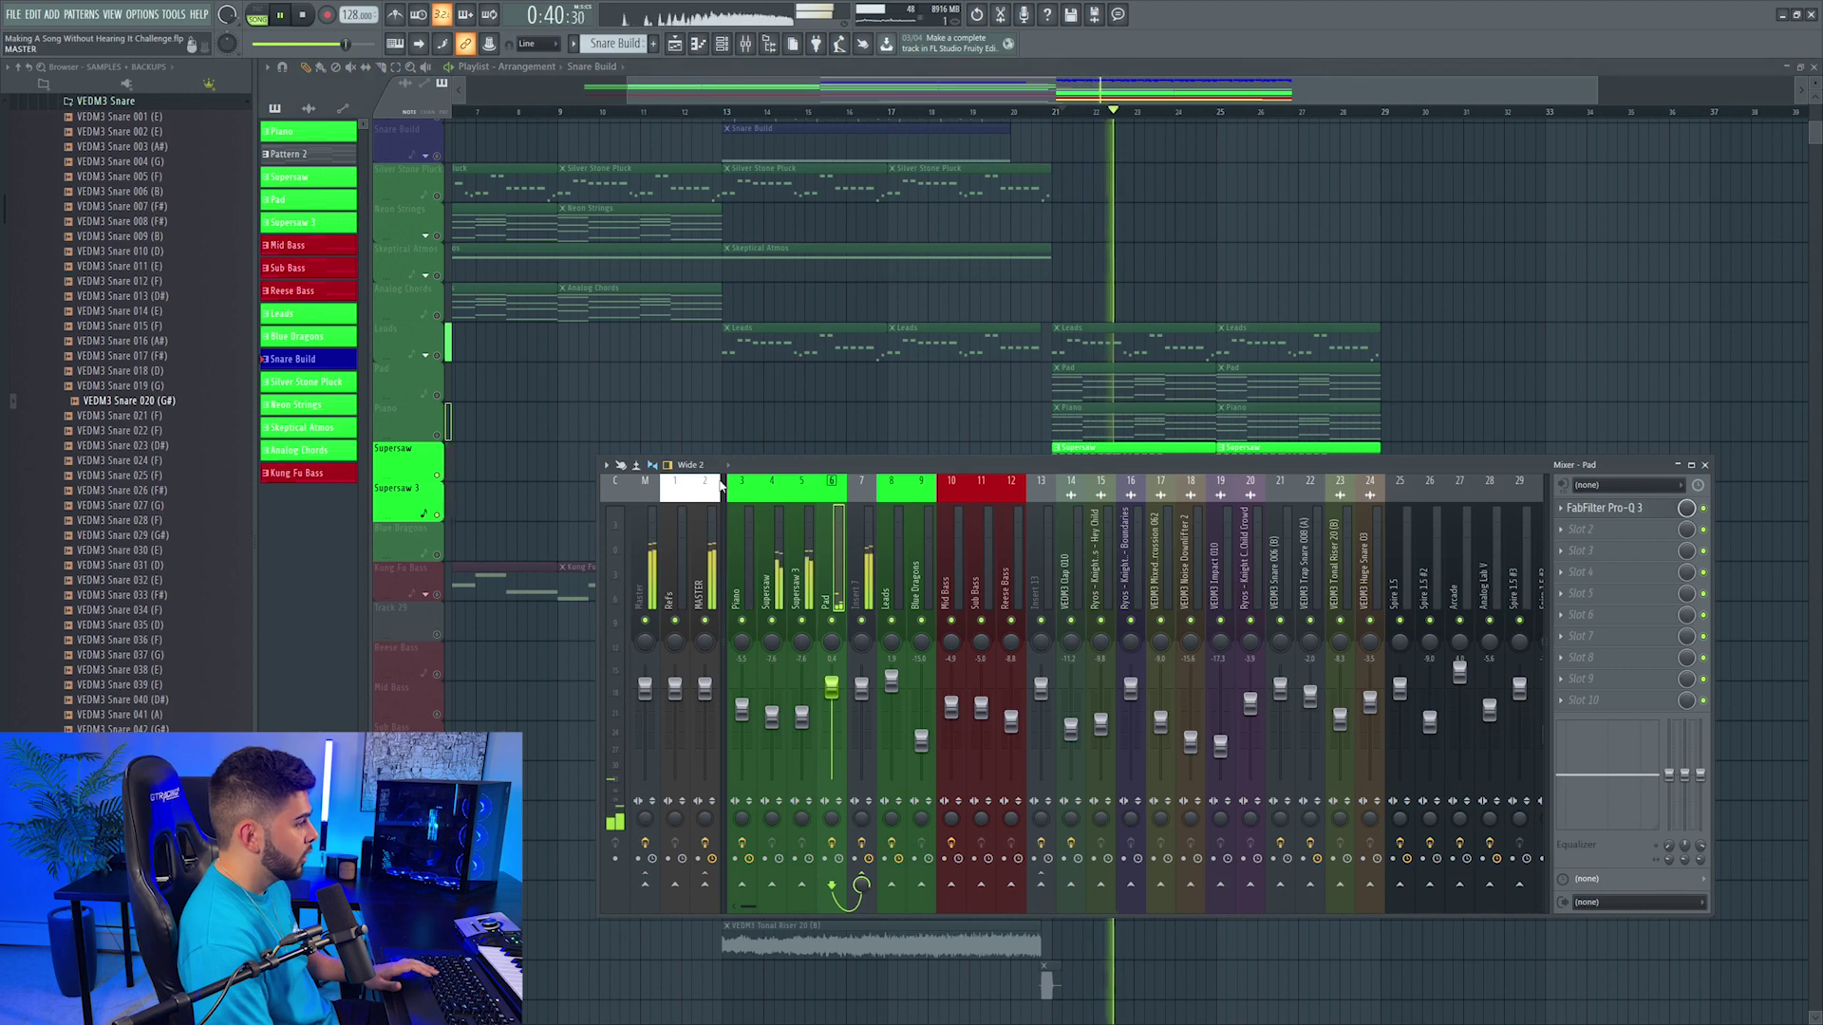
{"action": "key", "text": "F9"}
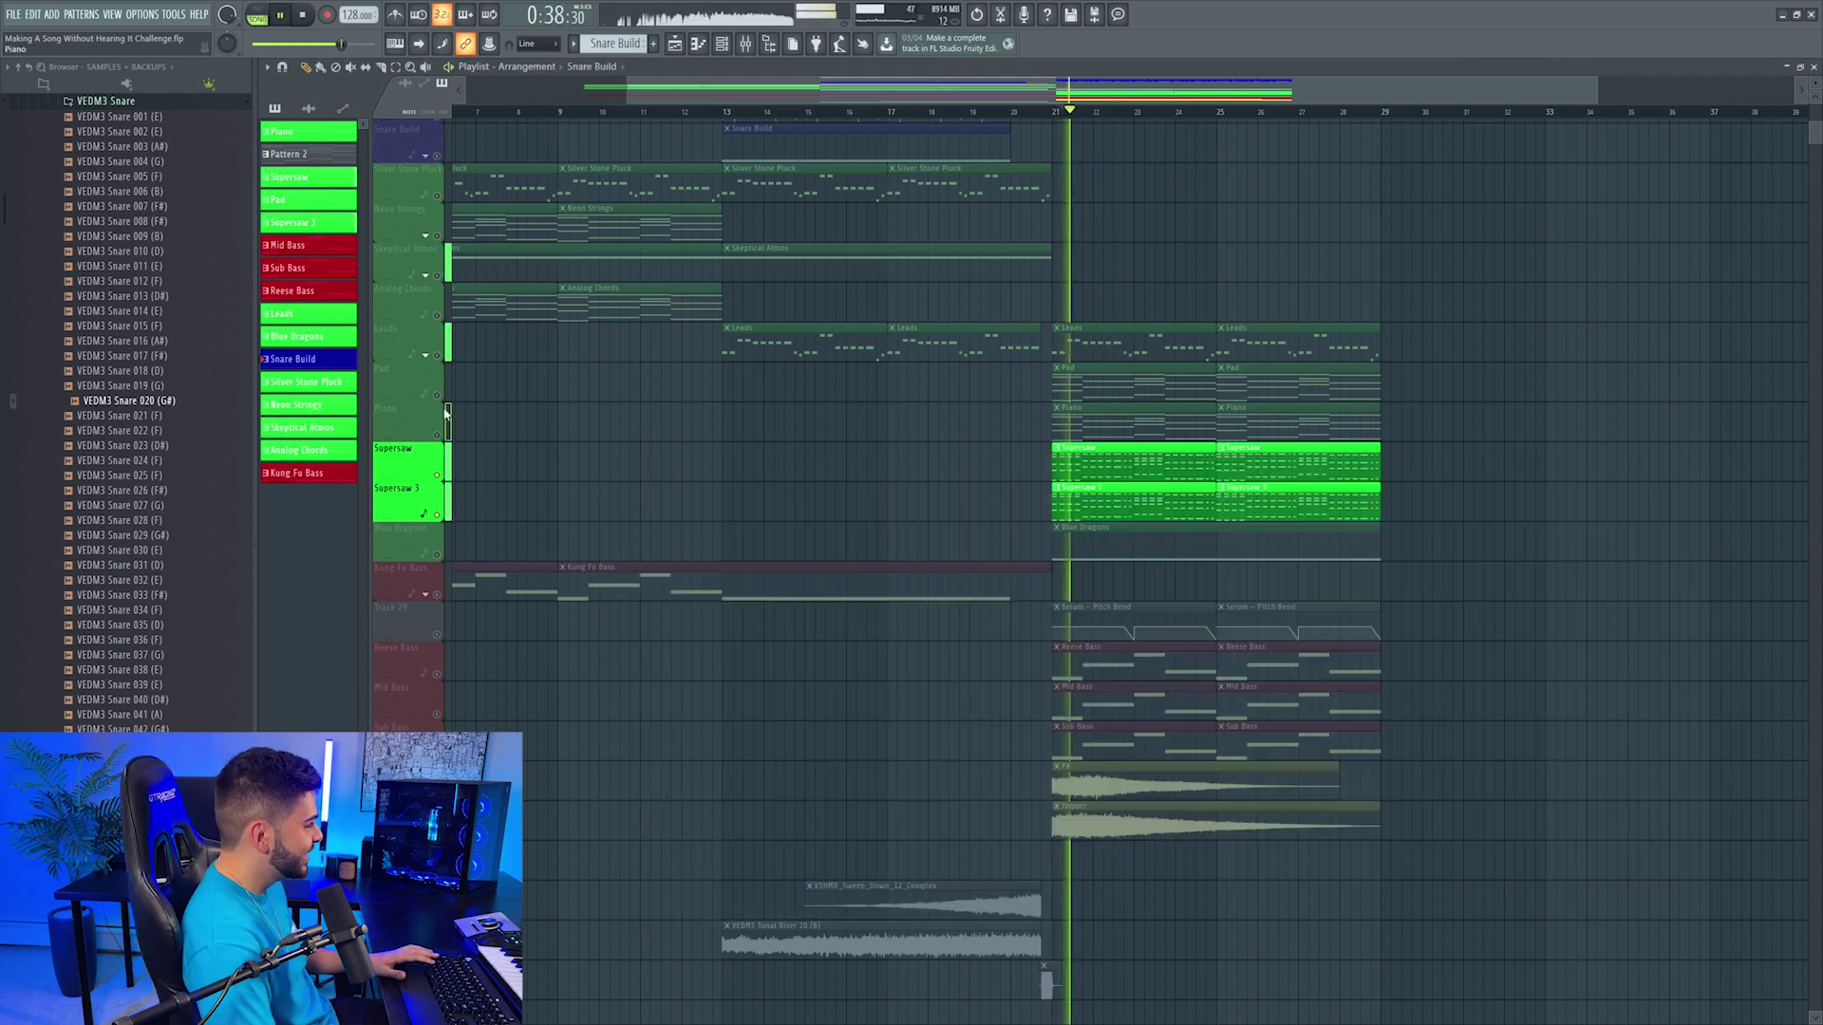
{"action": "left_click_drag", "start_coordinate": [446, 413], "coordinate": [447, 370]}
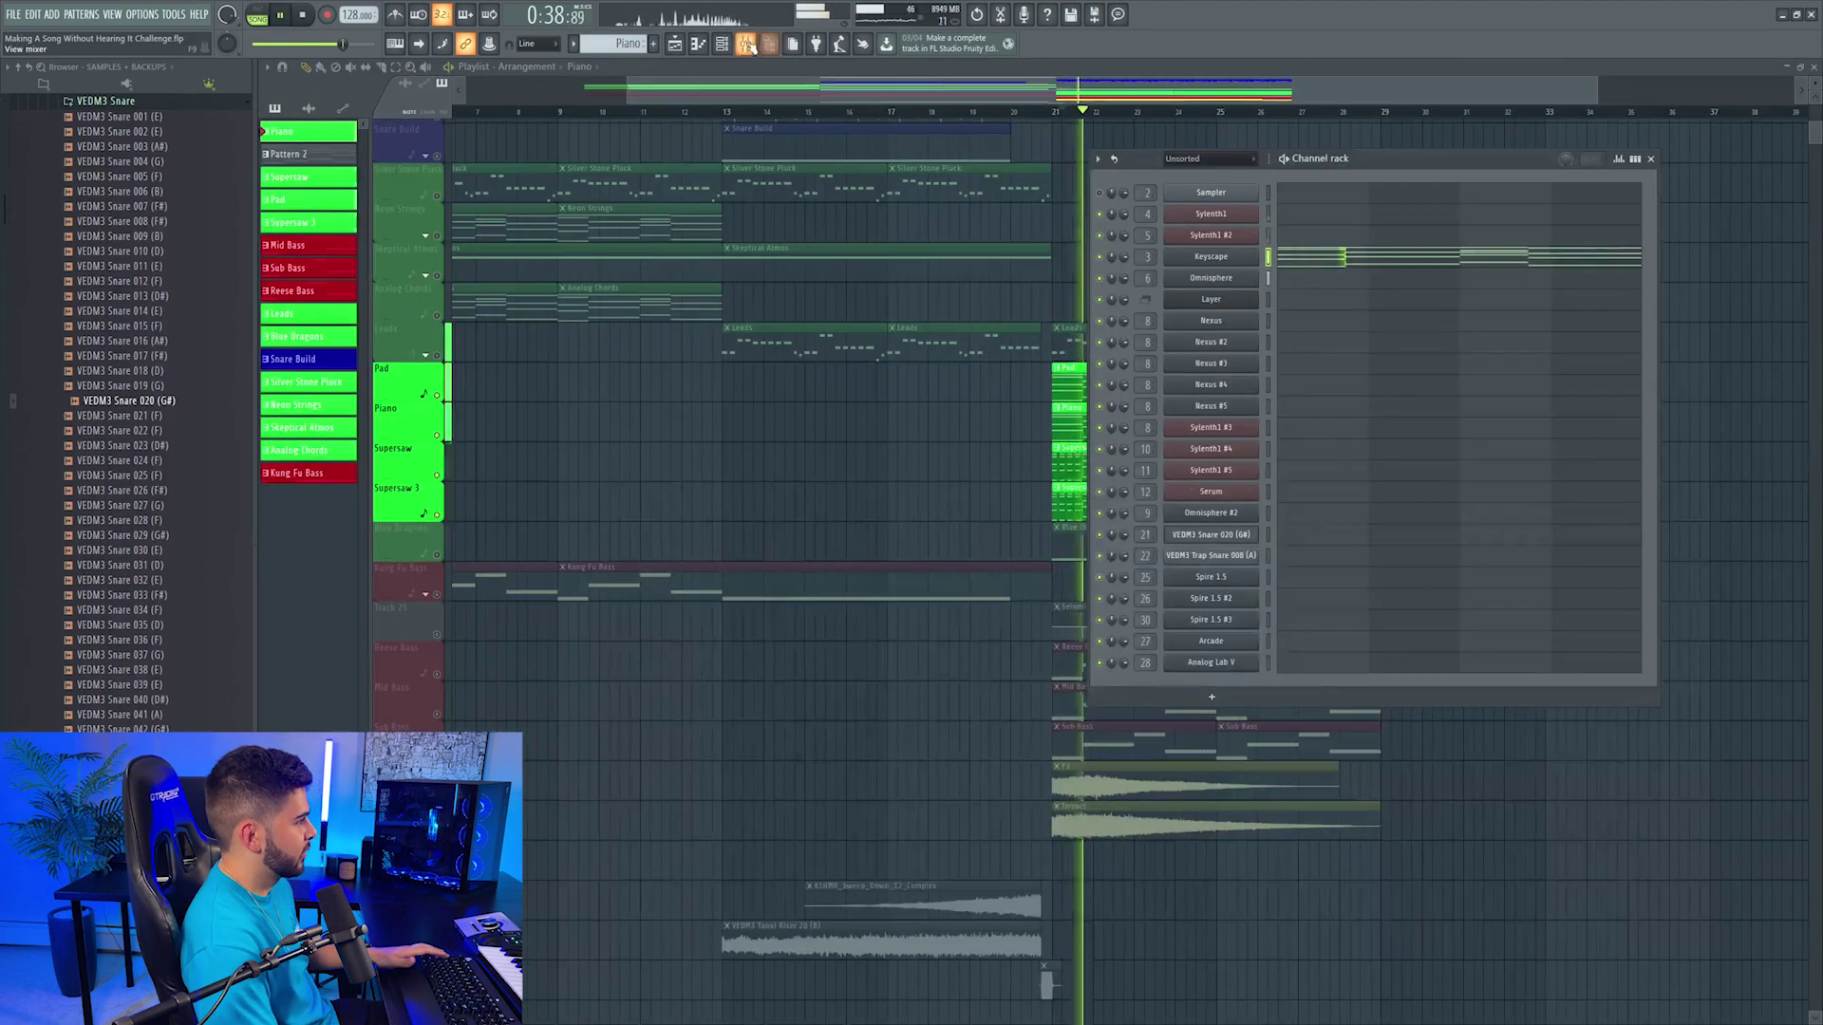
{"action": "key", "text": "F9"}
{"action": "right_click", "coordinate": [822, 625]}
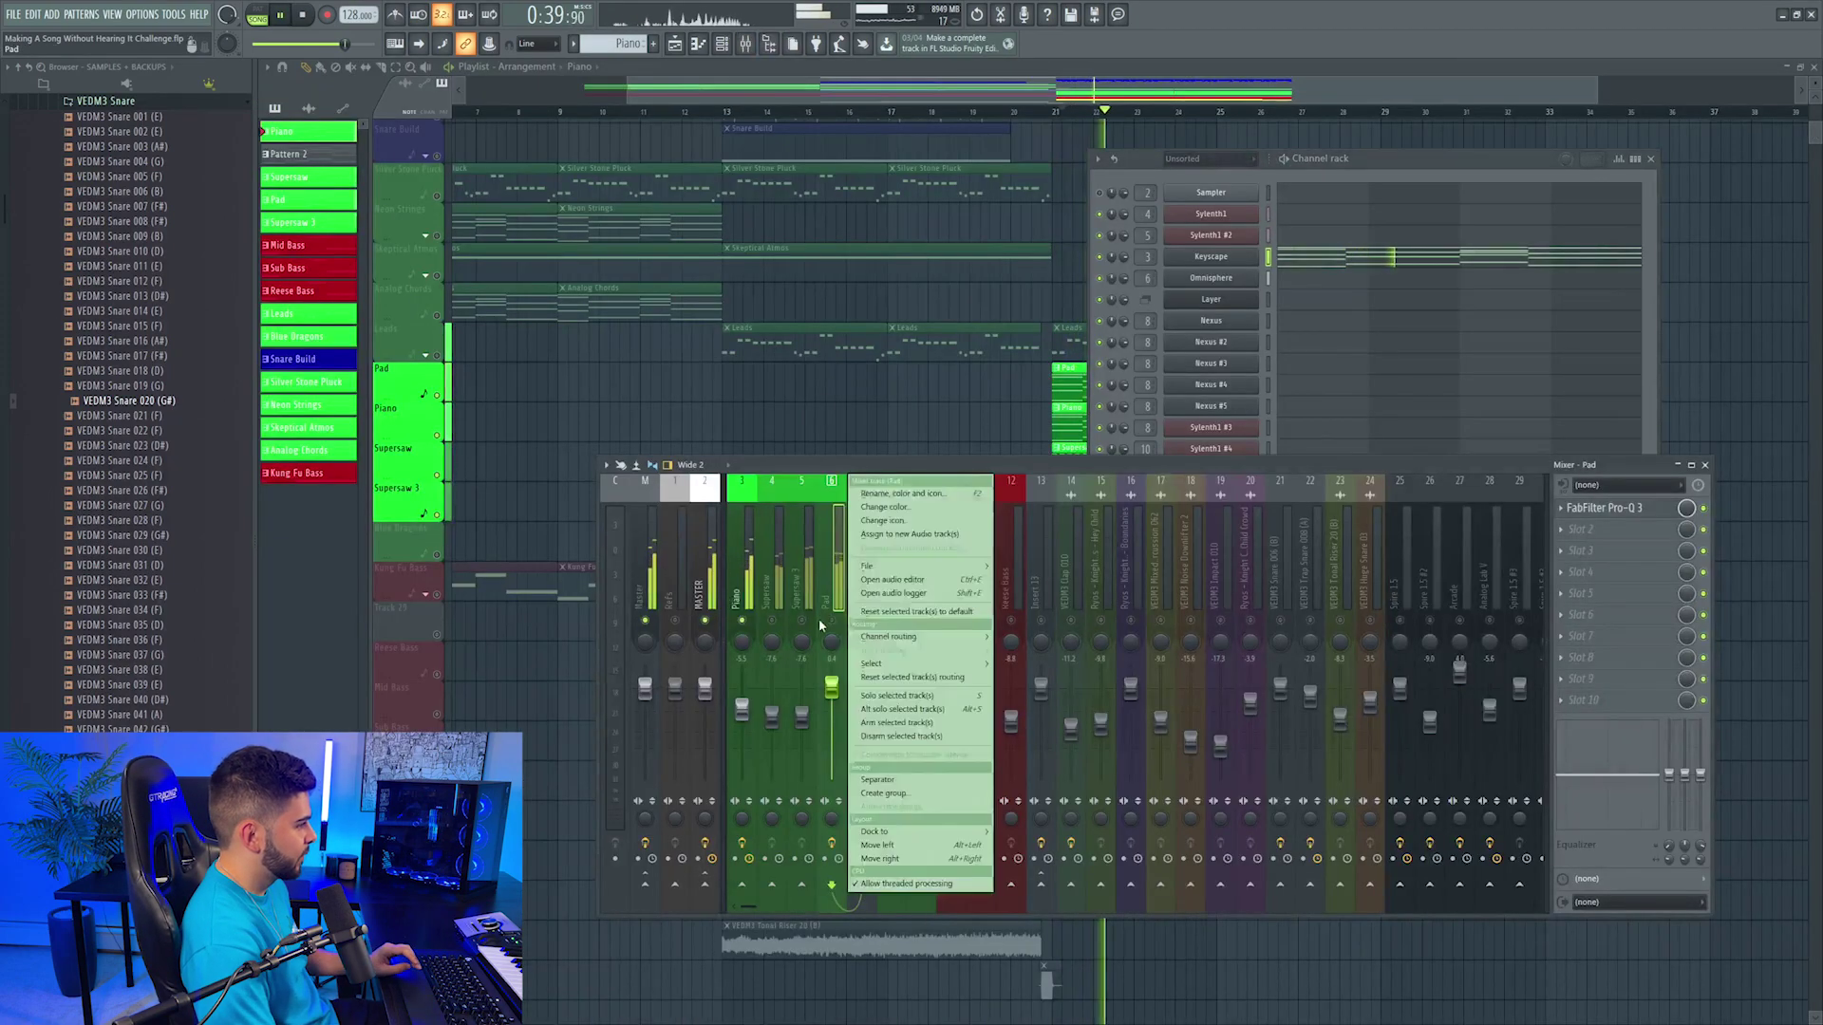
{"action": "key", "text": "Escape"}
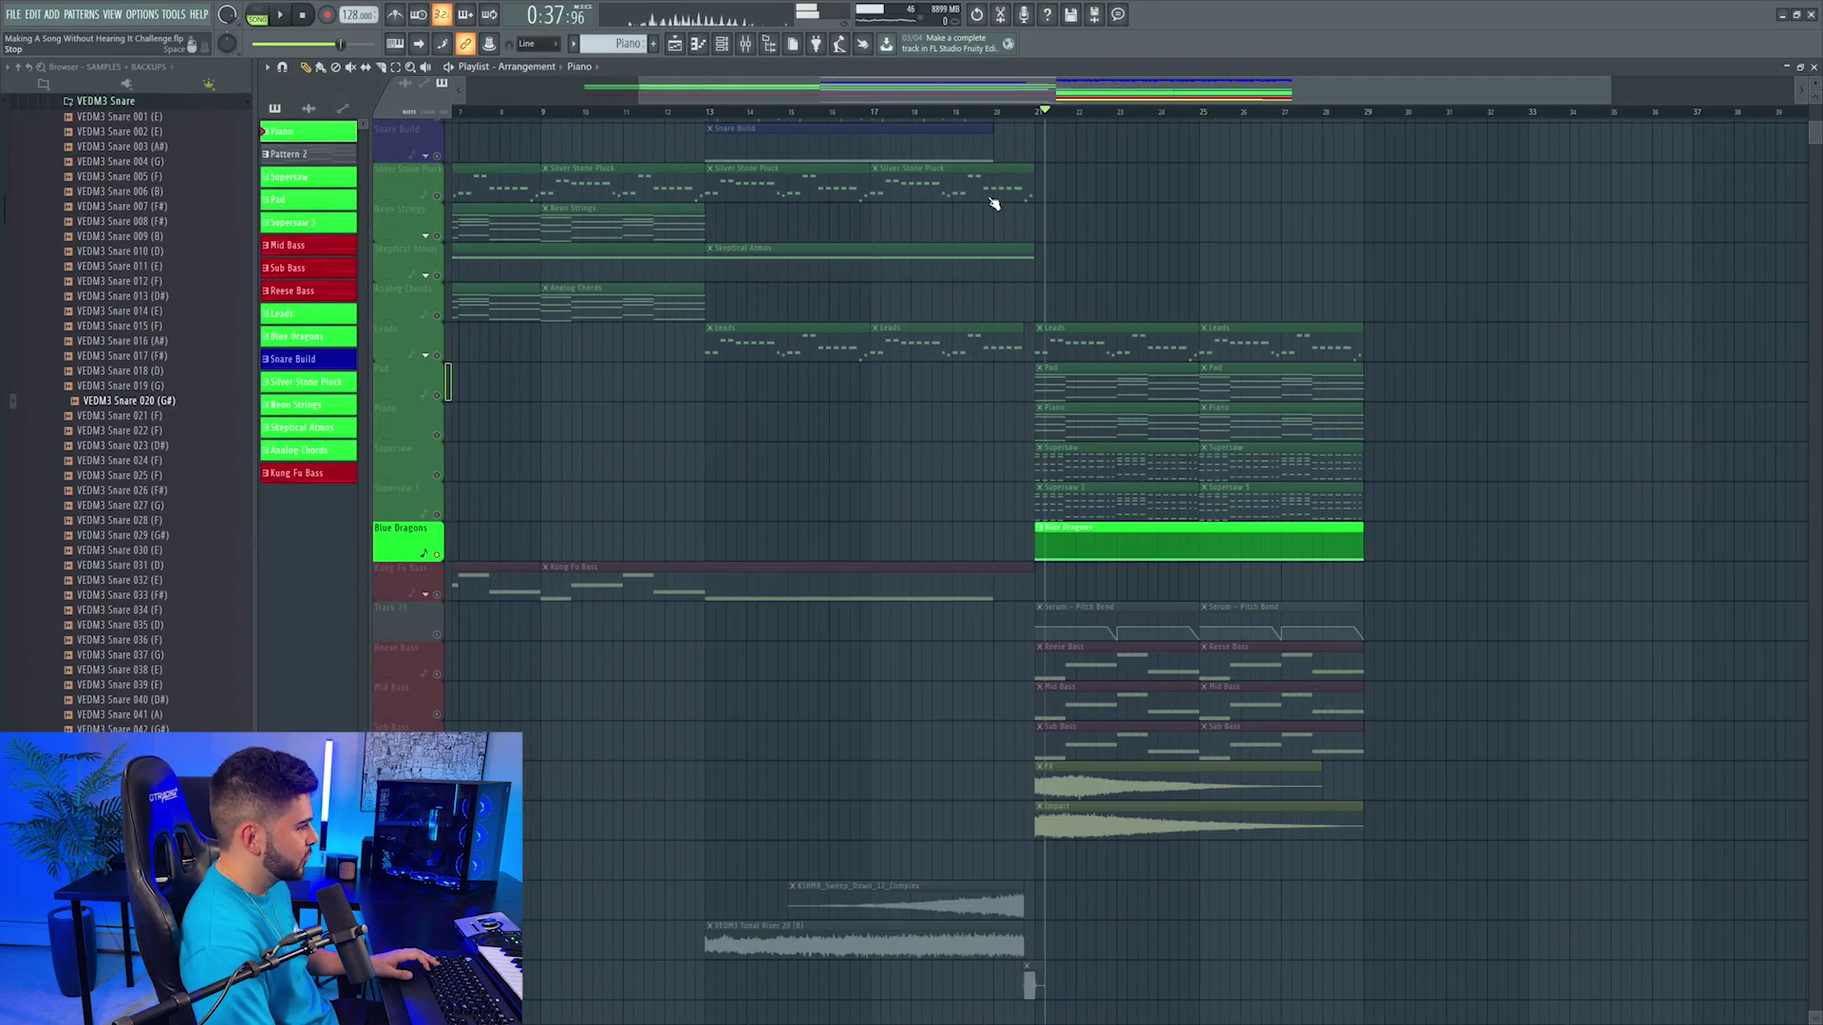
Step: Play the soloed Blue Dragons track from bar 21 and raise its mixer fader
{"action": "left_click", "coordinate": [1042, 111]}
{"action": "key", "text": "space"}
{"action": "key", "text": "F9"}
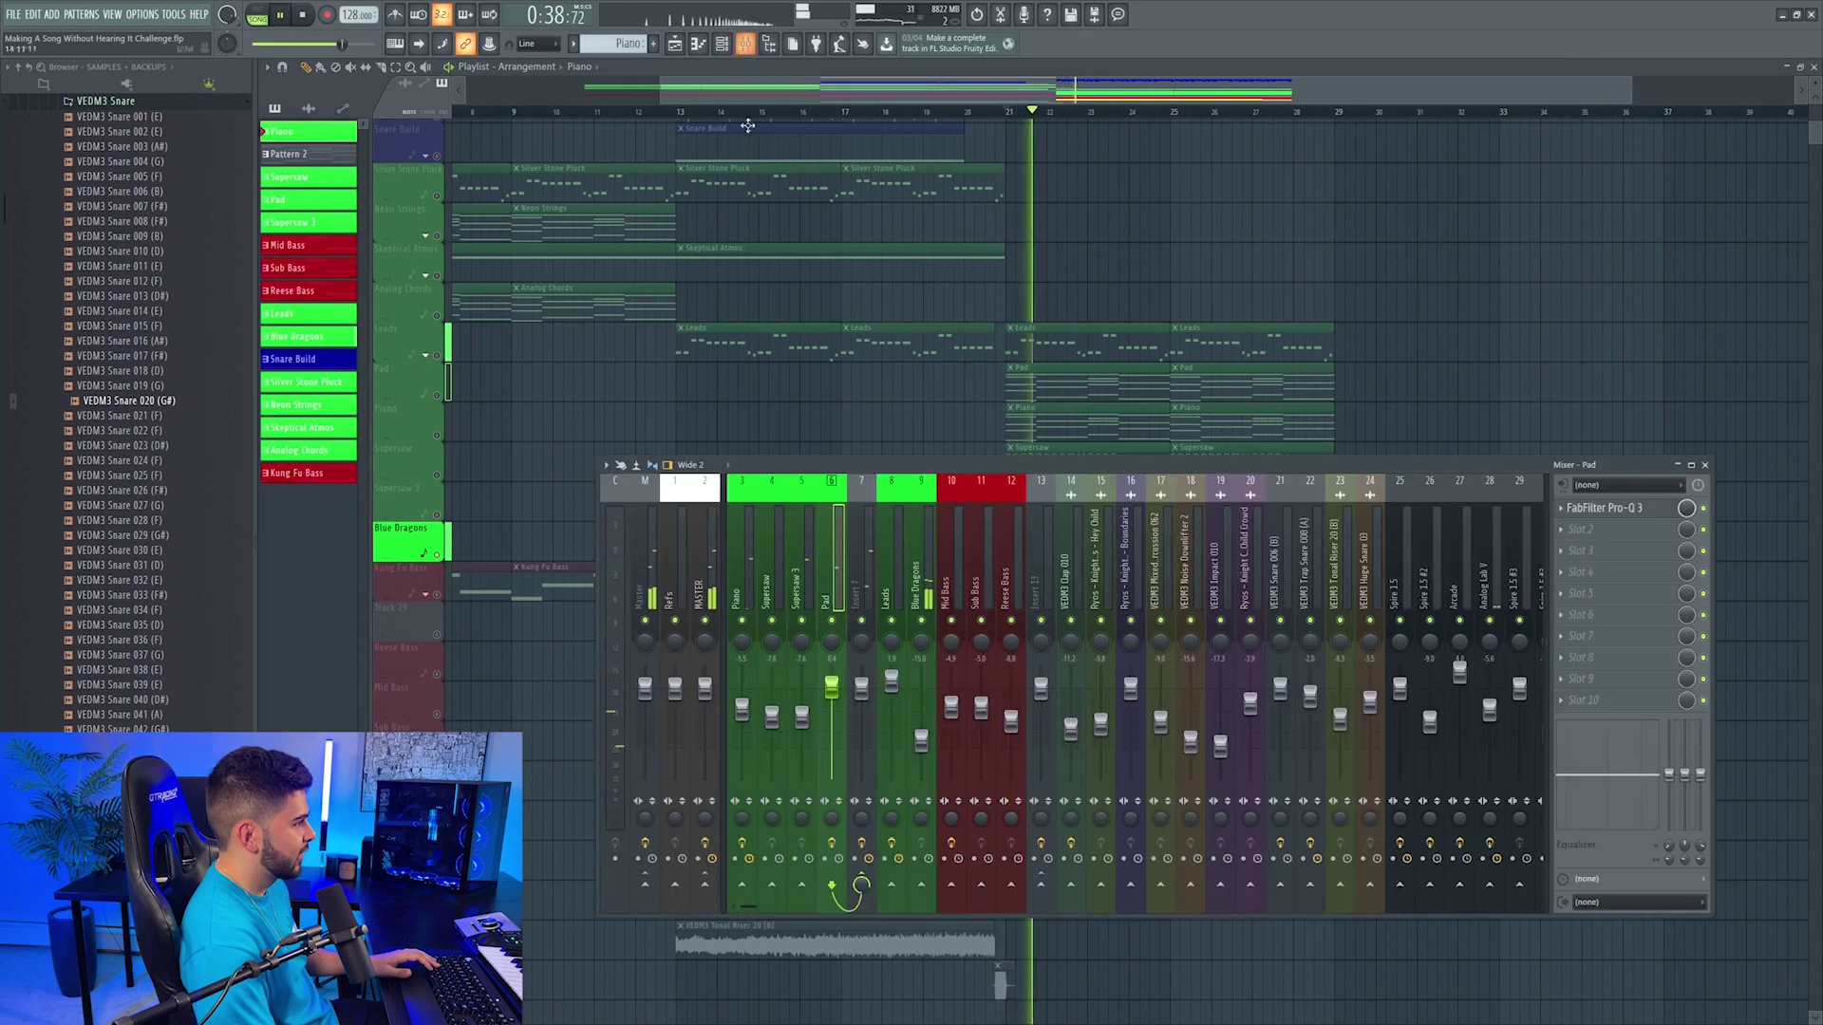
{"action": "left_click_drag", "start_coordinate": [921, 741], "coordinate": [921, 729]}
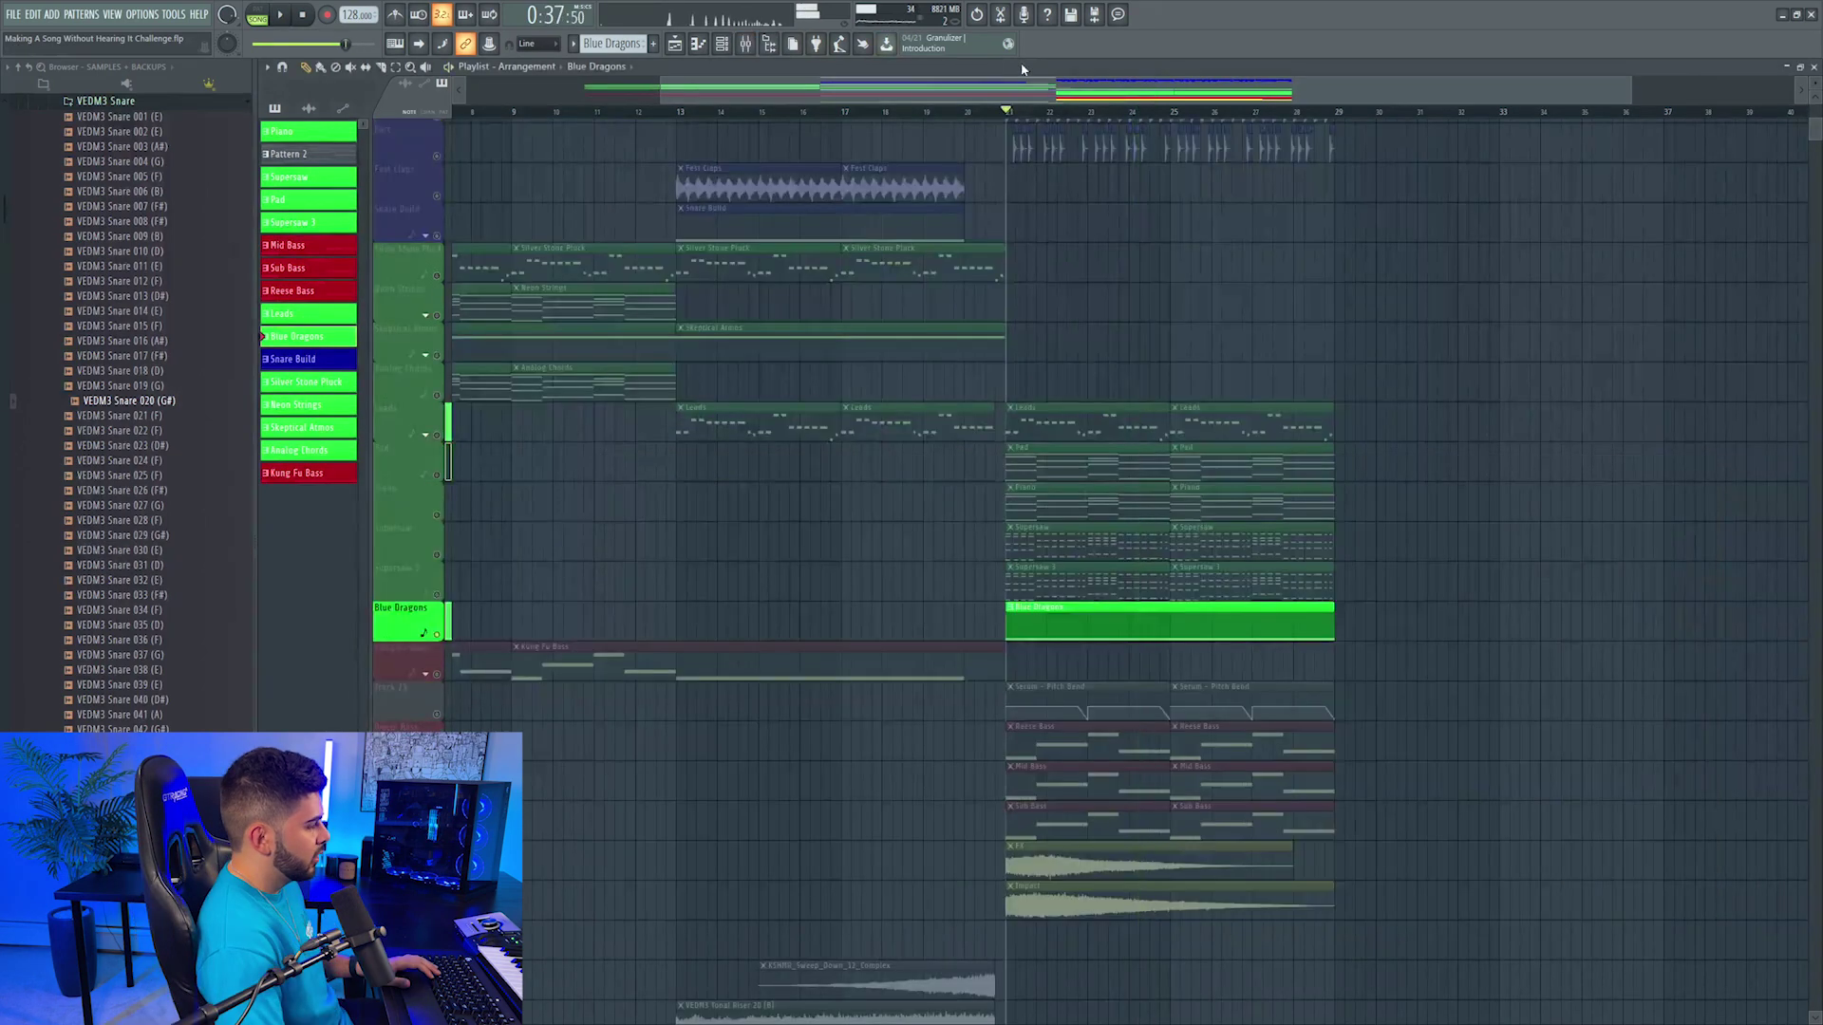
Step: Solo the Reese Bass during playback and bring in the pitch bend automation, Mid Bass and Sub Bass tracks
{"action": "scroll", "coordinate": [778, 496], "scroll_direction": "down", "scroll_amount": 7}
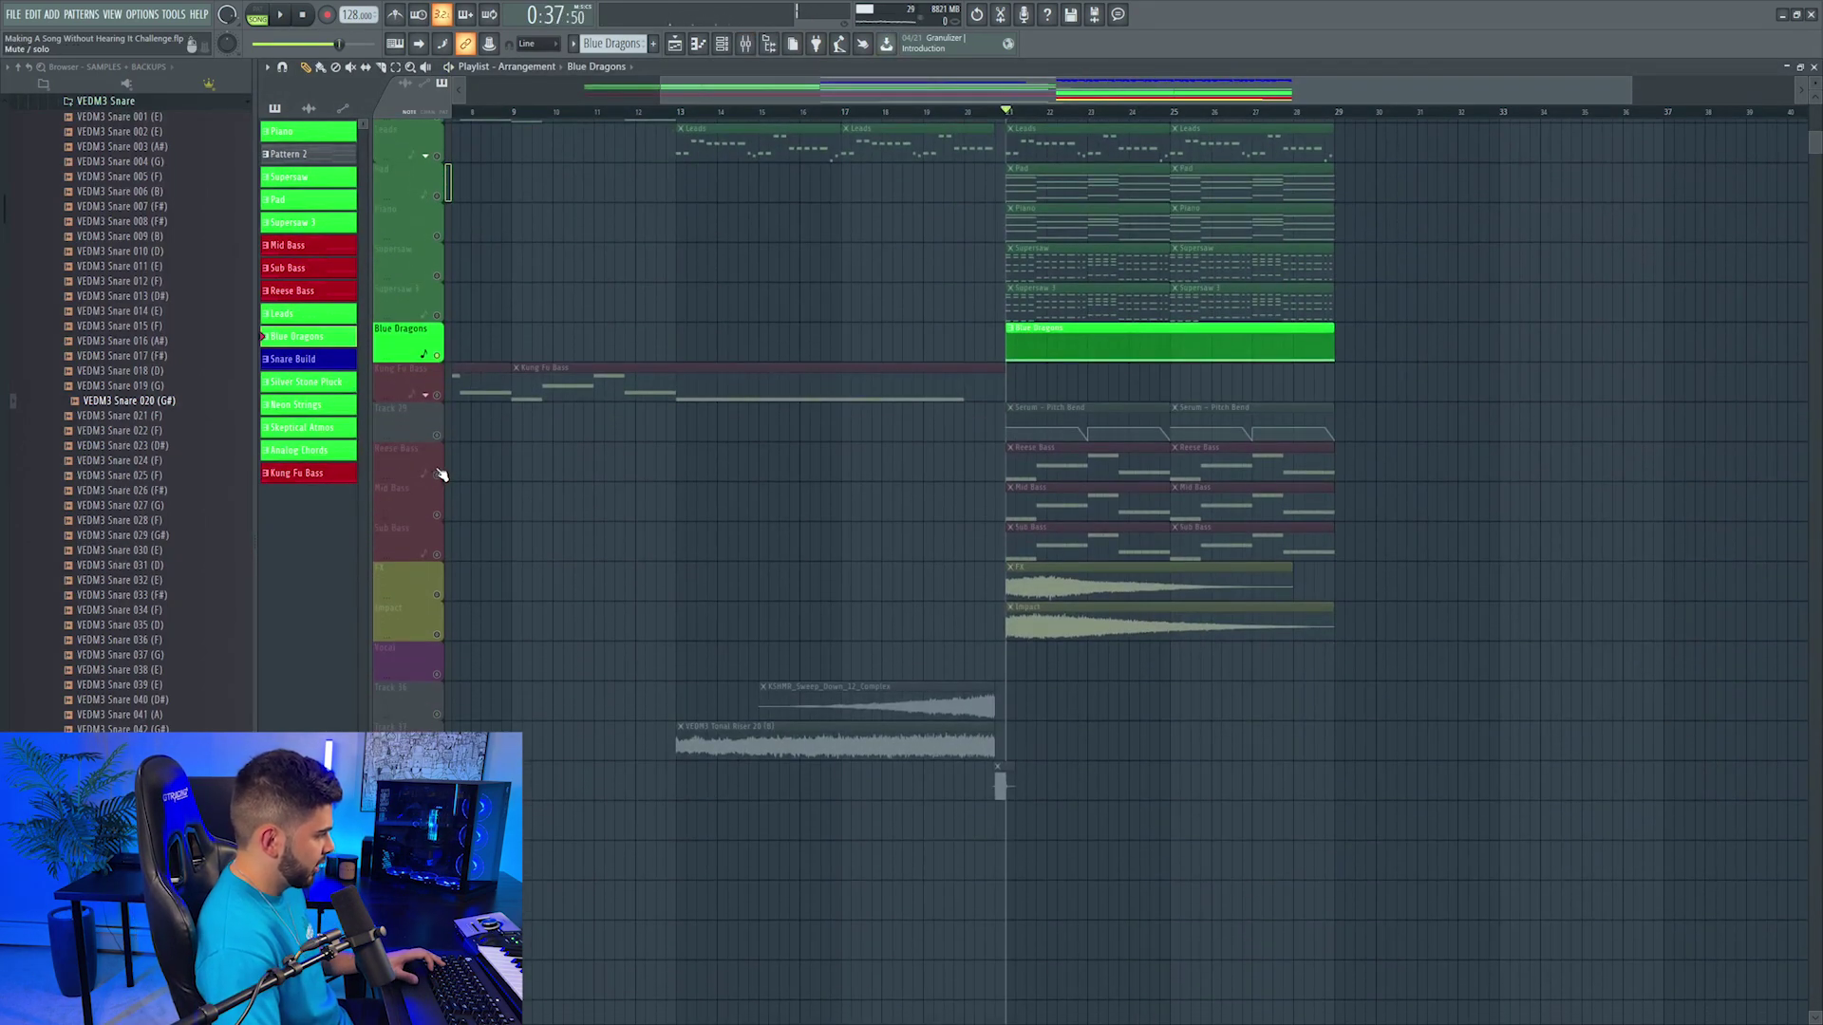
{"action": "right_click", "coordinate": [437, 475]}
{"action": "key", "text": "space"}
{"action": "left_click_drag", "start_coordinate": [439, 436], "coordinate": [445, 518]}
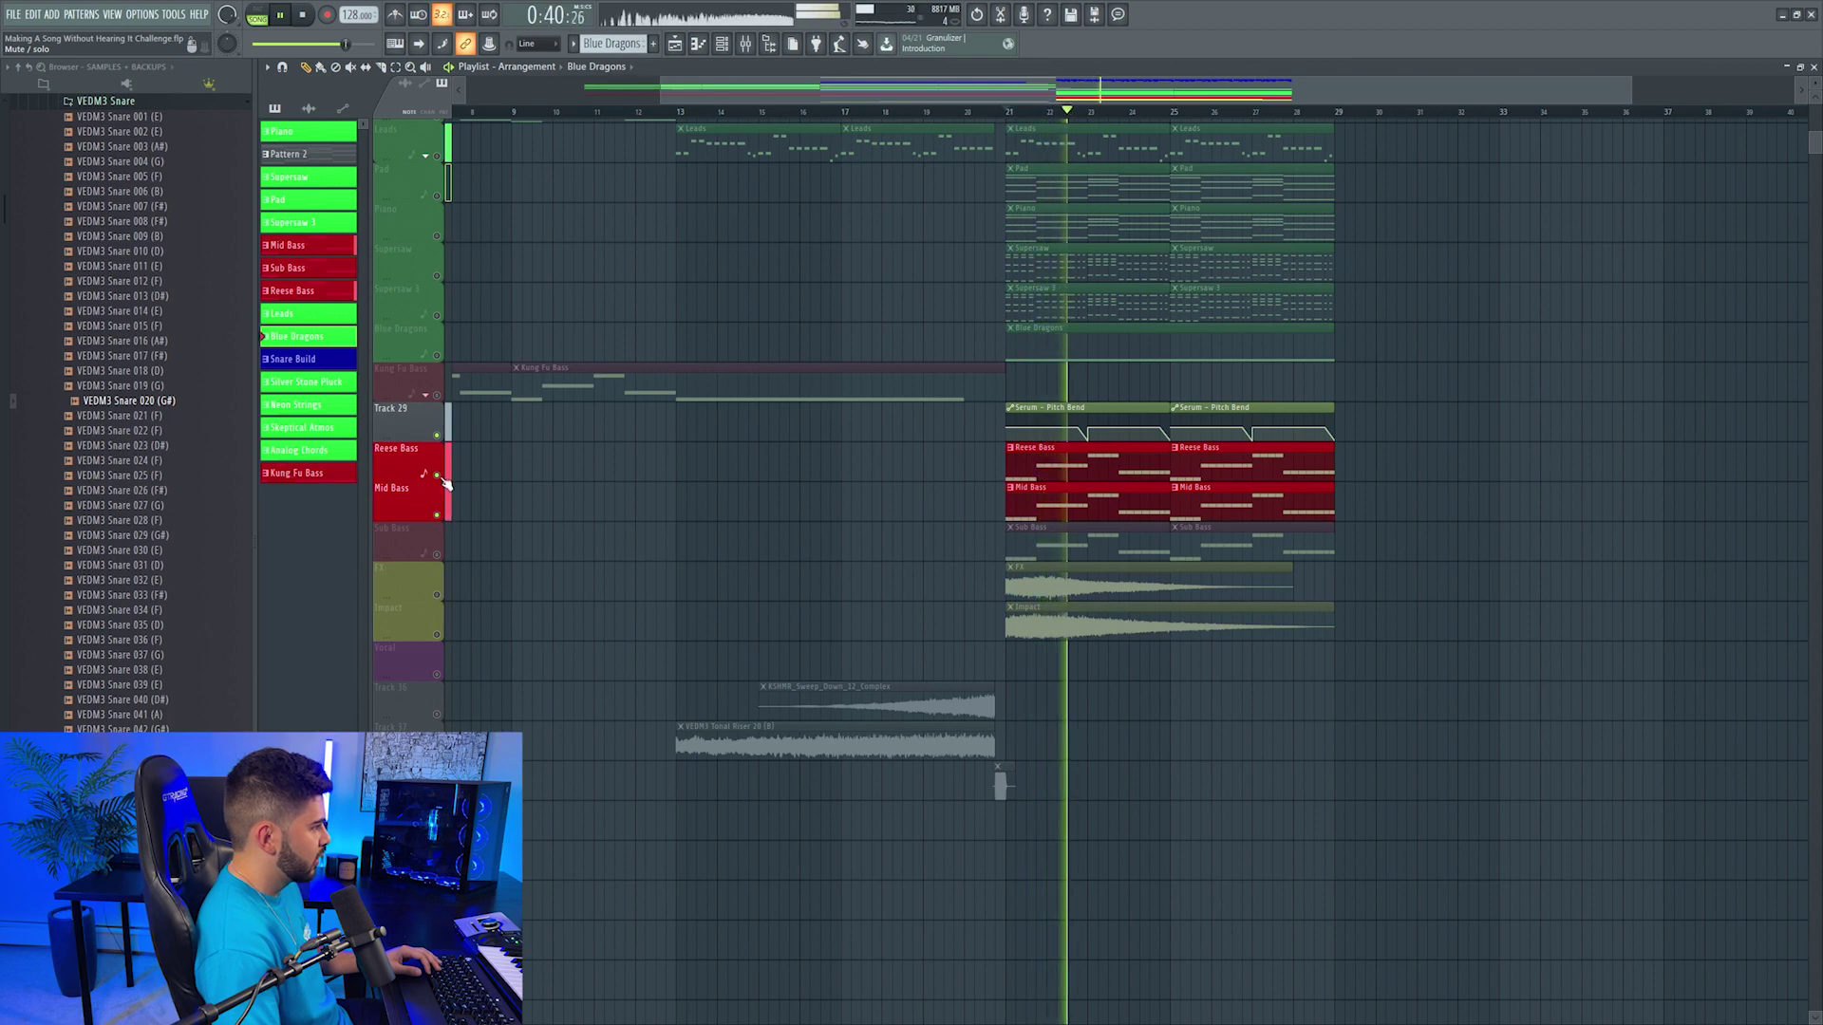
{"action": "left_click", "coordinate": [436, 554]}
{"action": "left_click", "coordinate": [438, 515]}
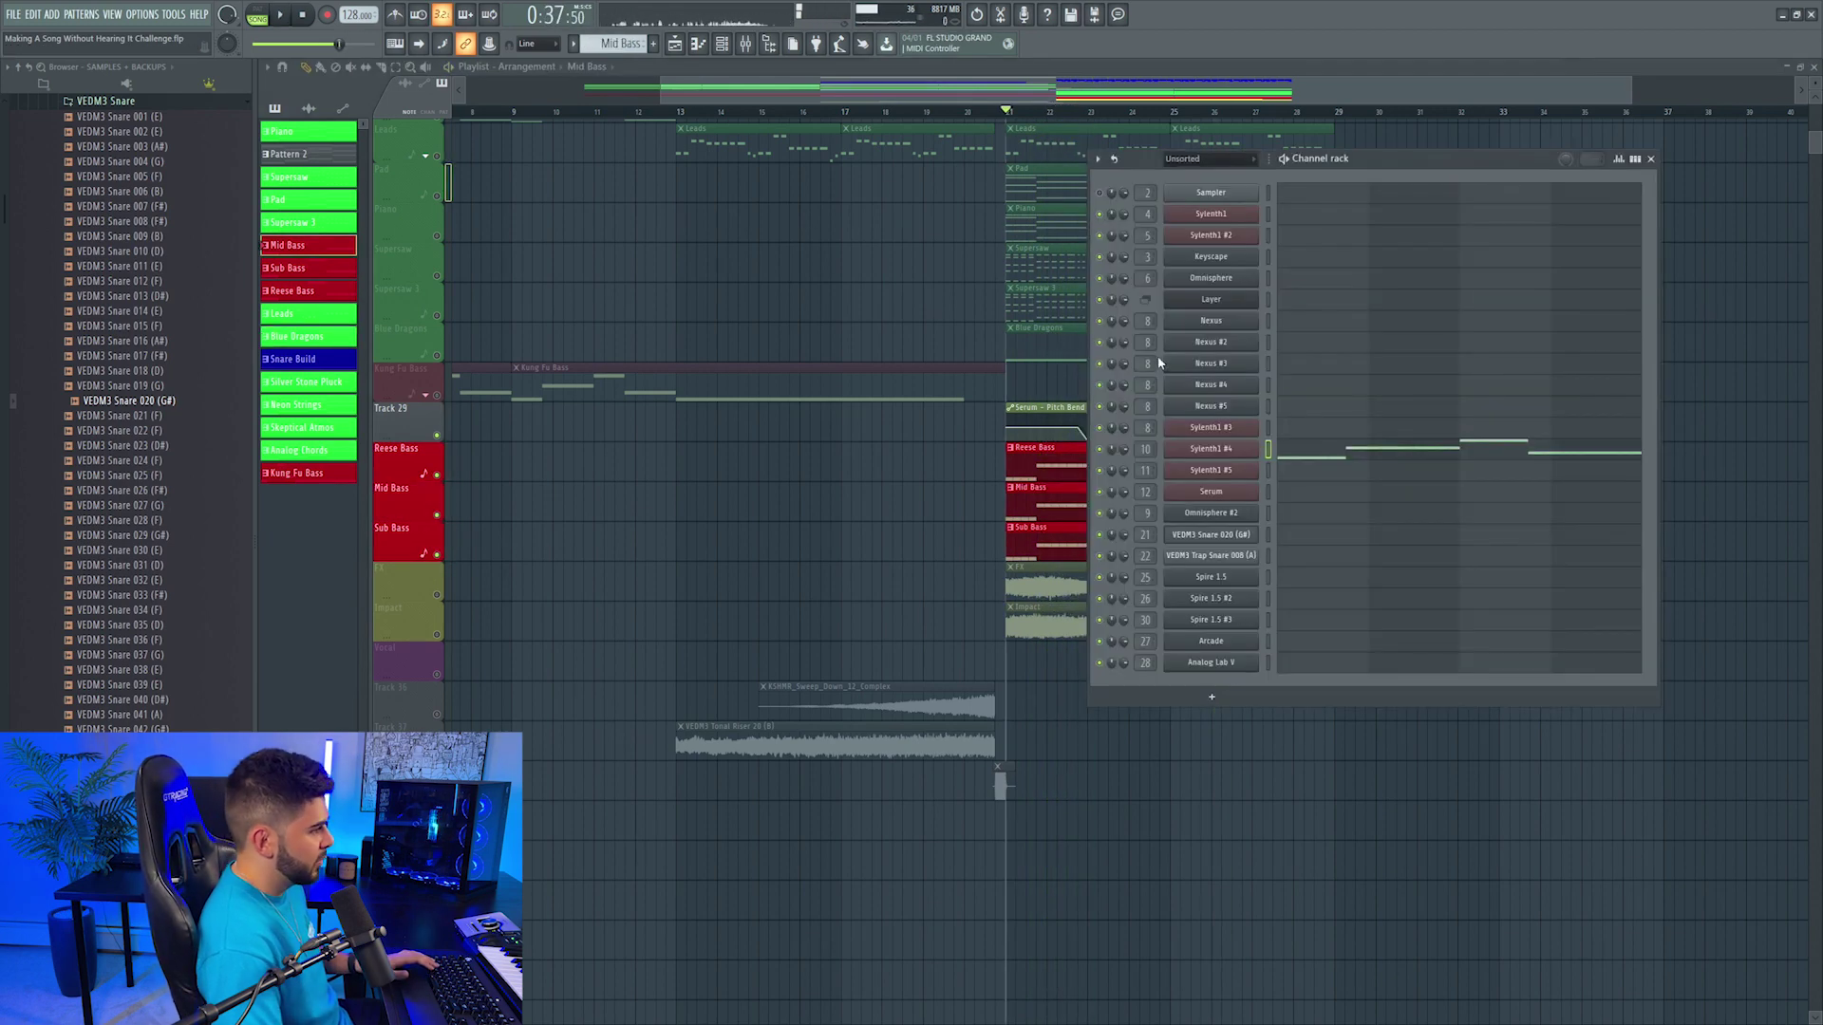
Step: Play the basses with the Mid Bass mixer track open and add Soundtoys Decapitator in its slot 3
{"action": "left_click", "coordinate": [1186, 449]}
{"action": "key", "text": "space"}
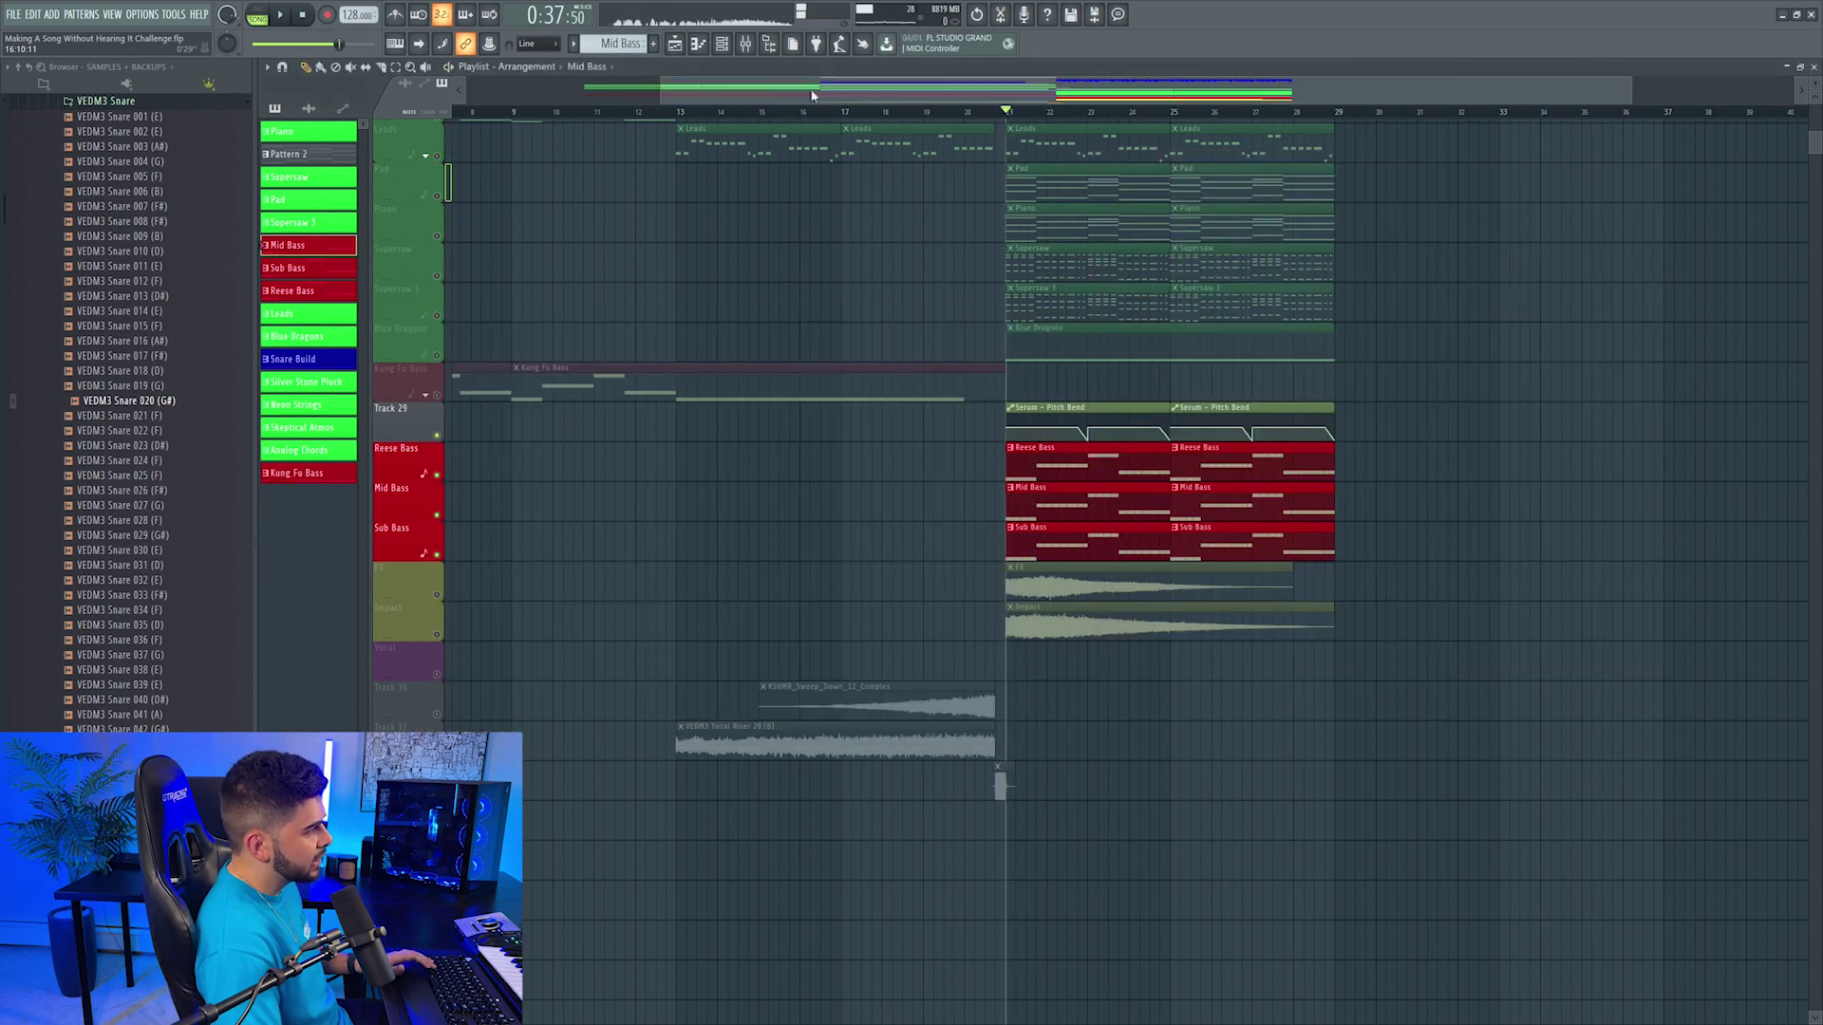
{"action": "left_click", "coordinate": [746, 46]}
{"action": "key", "text": "space"}
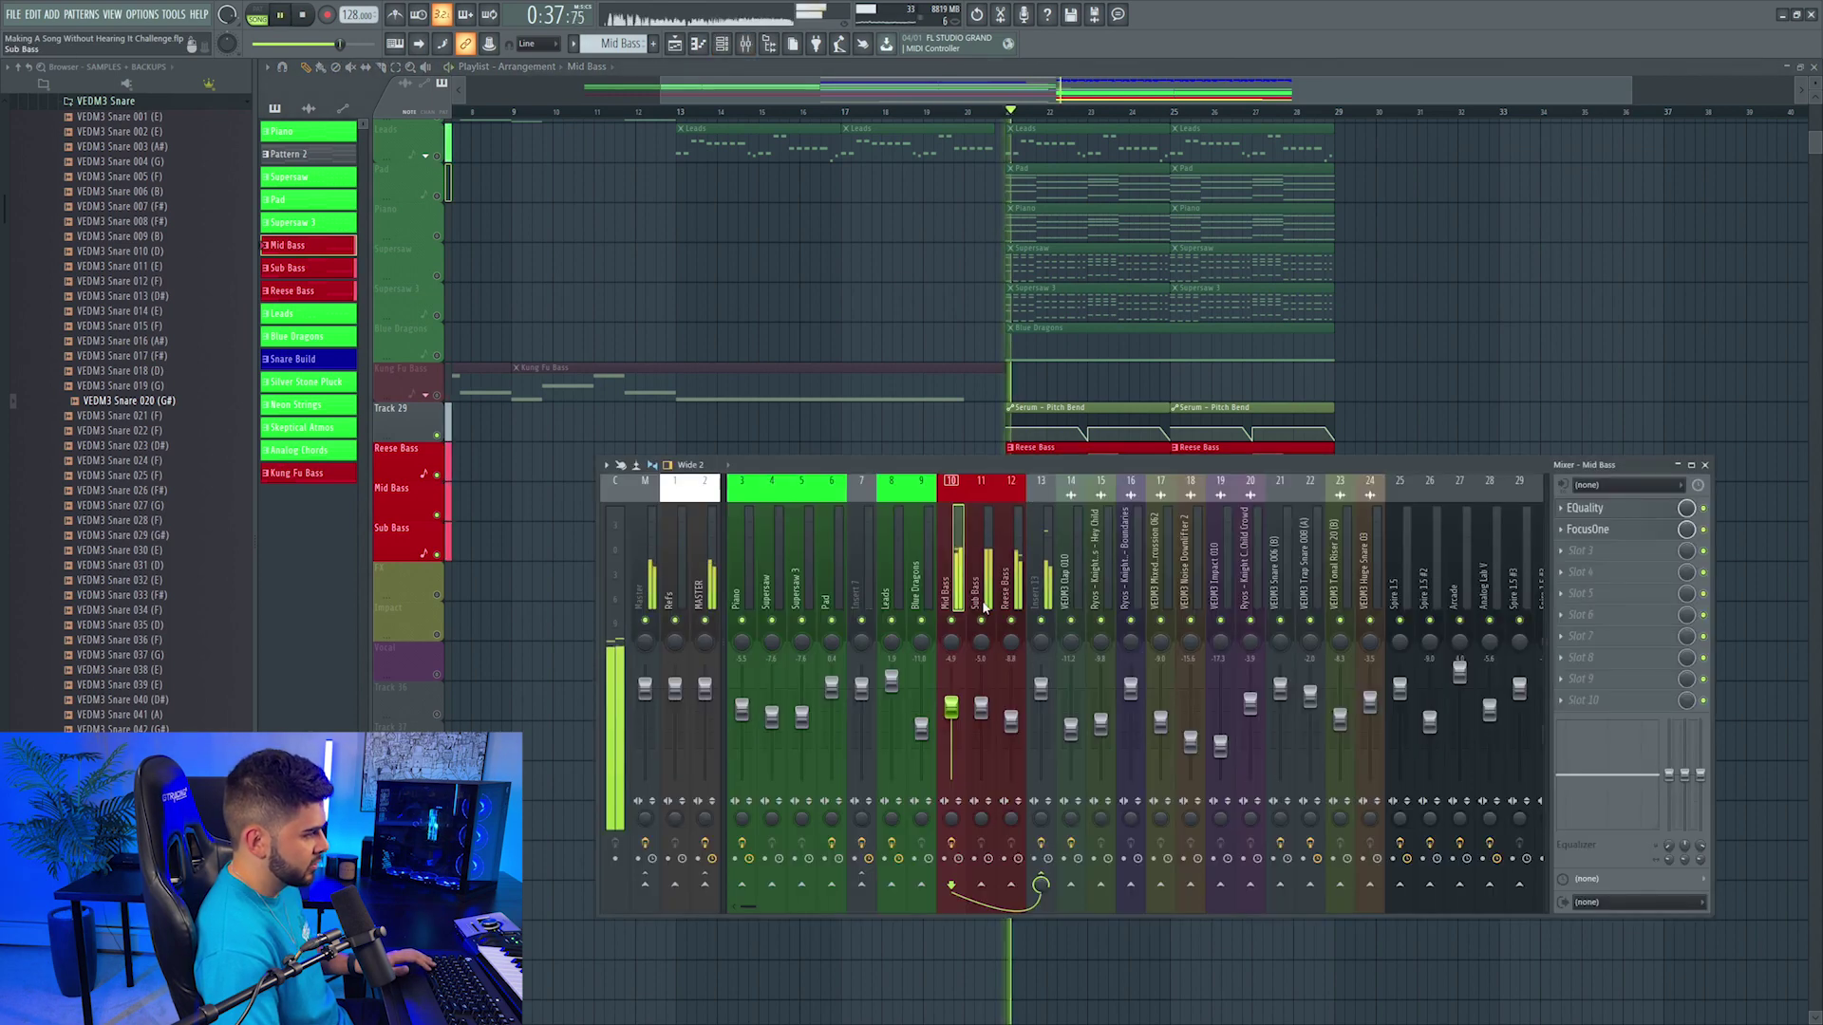
{"action": "key", "text": "space"}
{"action": "left_click", "coordinate": [1617, 558]}
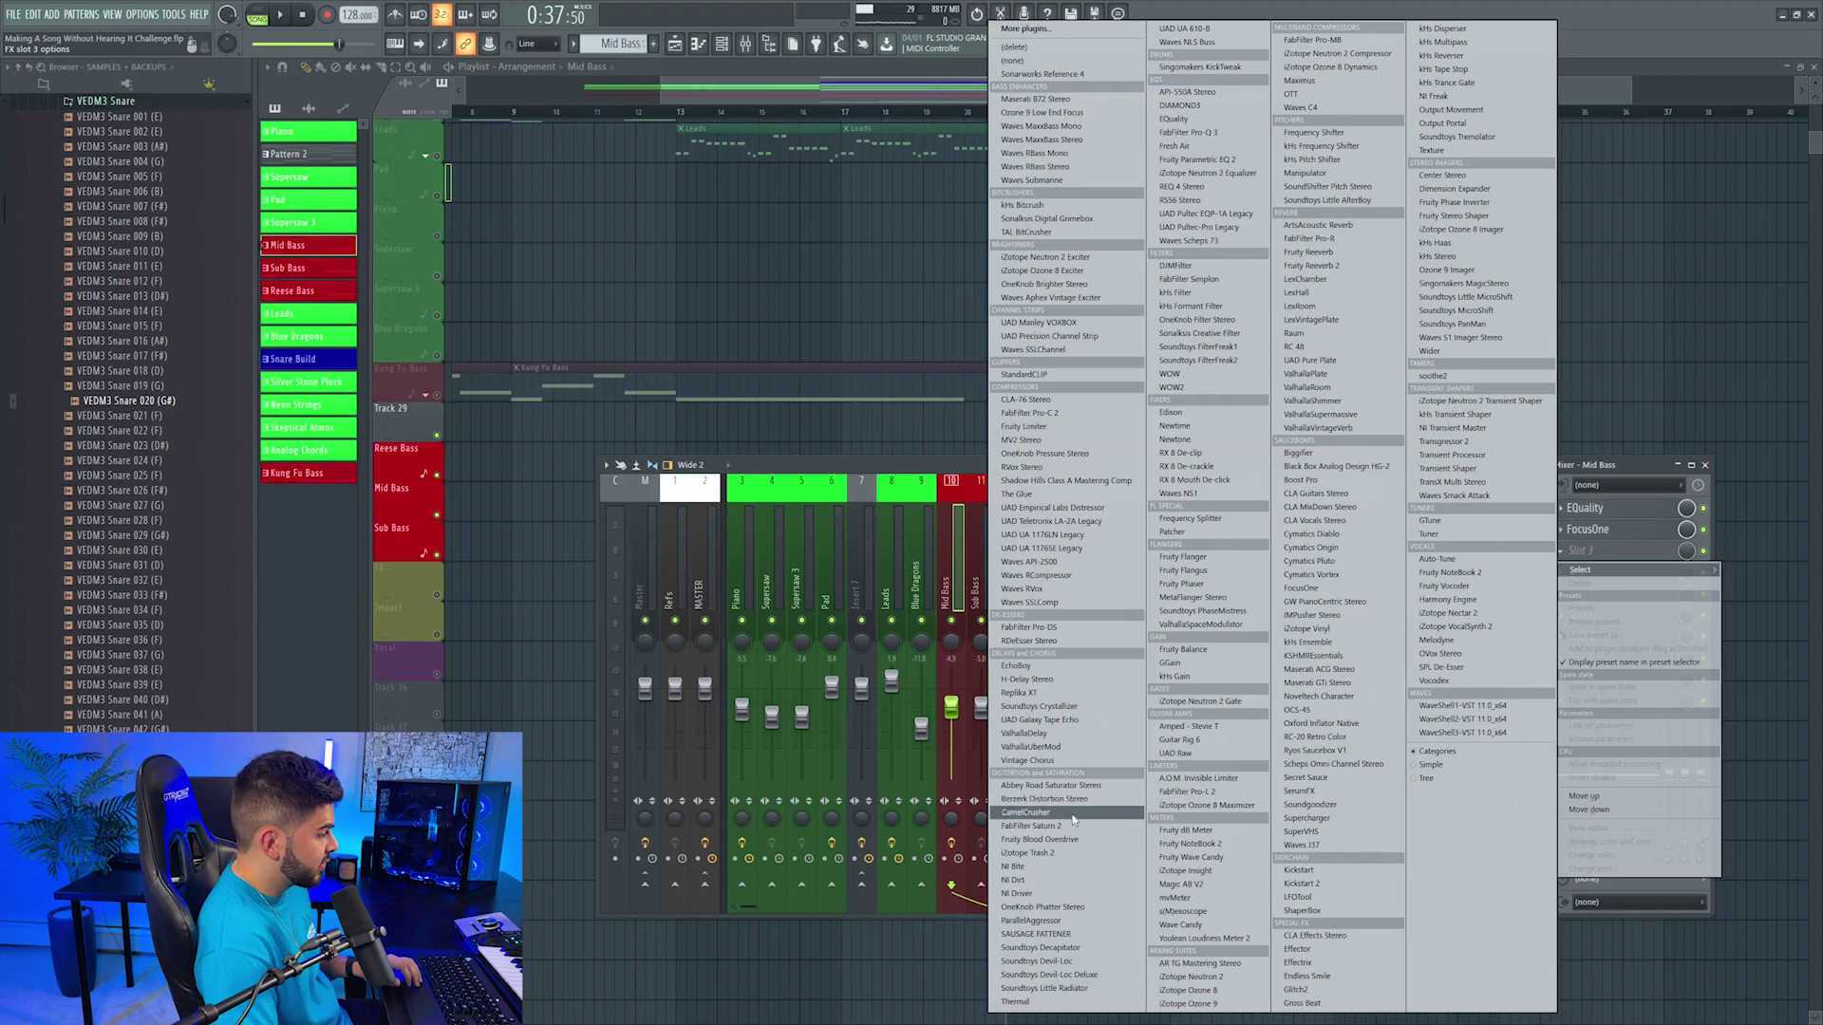
{"action": "left_click", "coordinate": [1040, 948]}
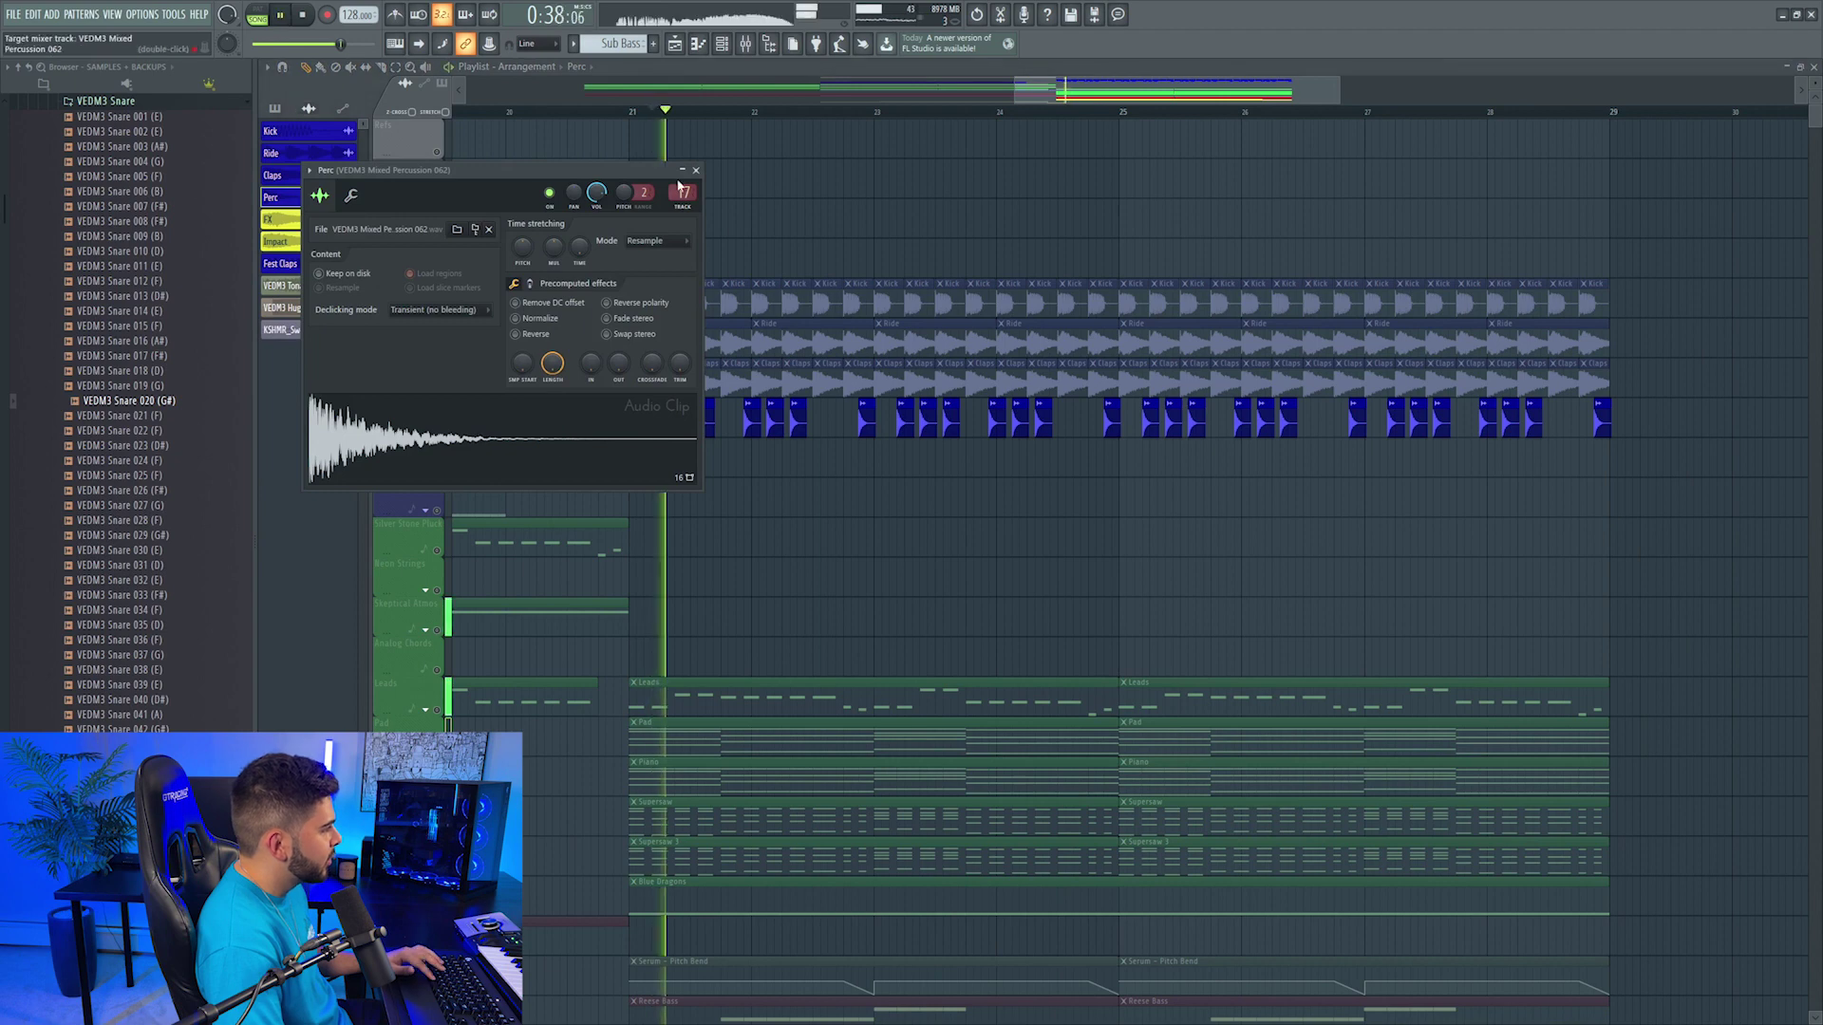
Step: Play the Perc track together with the Kick and with the Claps to compare how the drums fit
{"action": "left_click", "coordinate": [682, 192]}
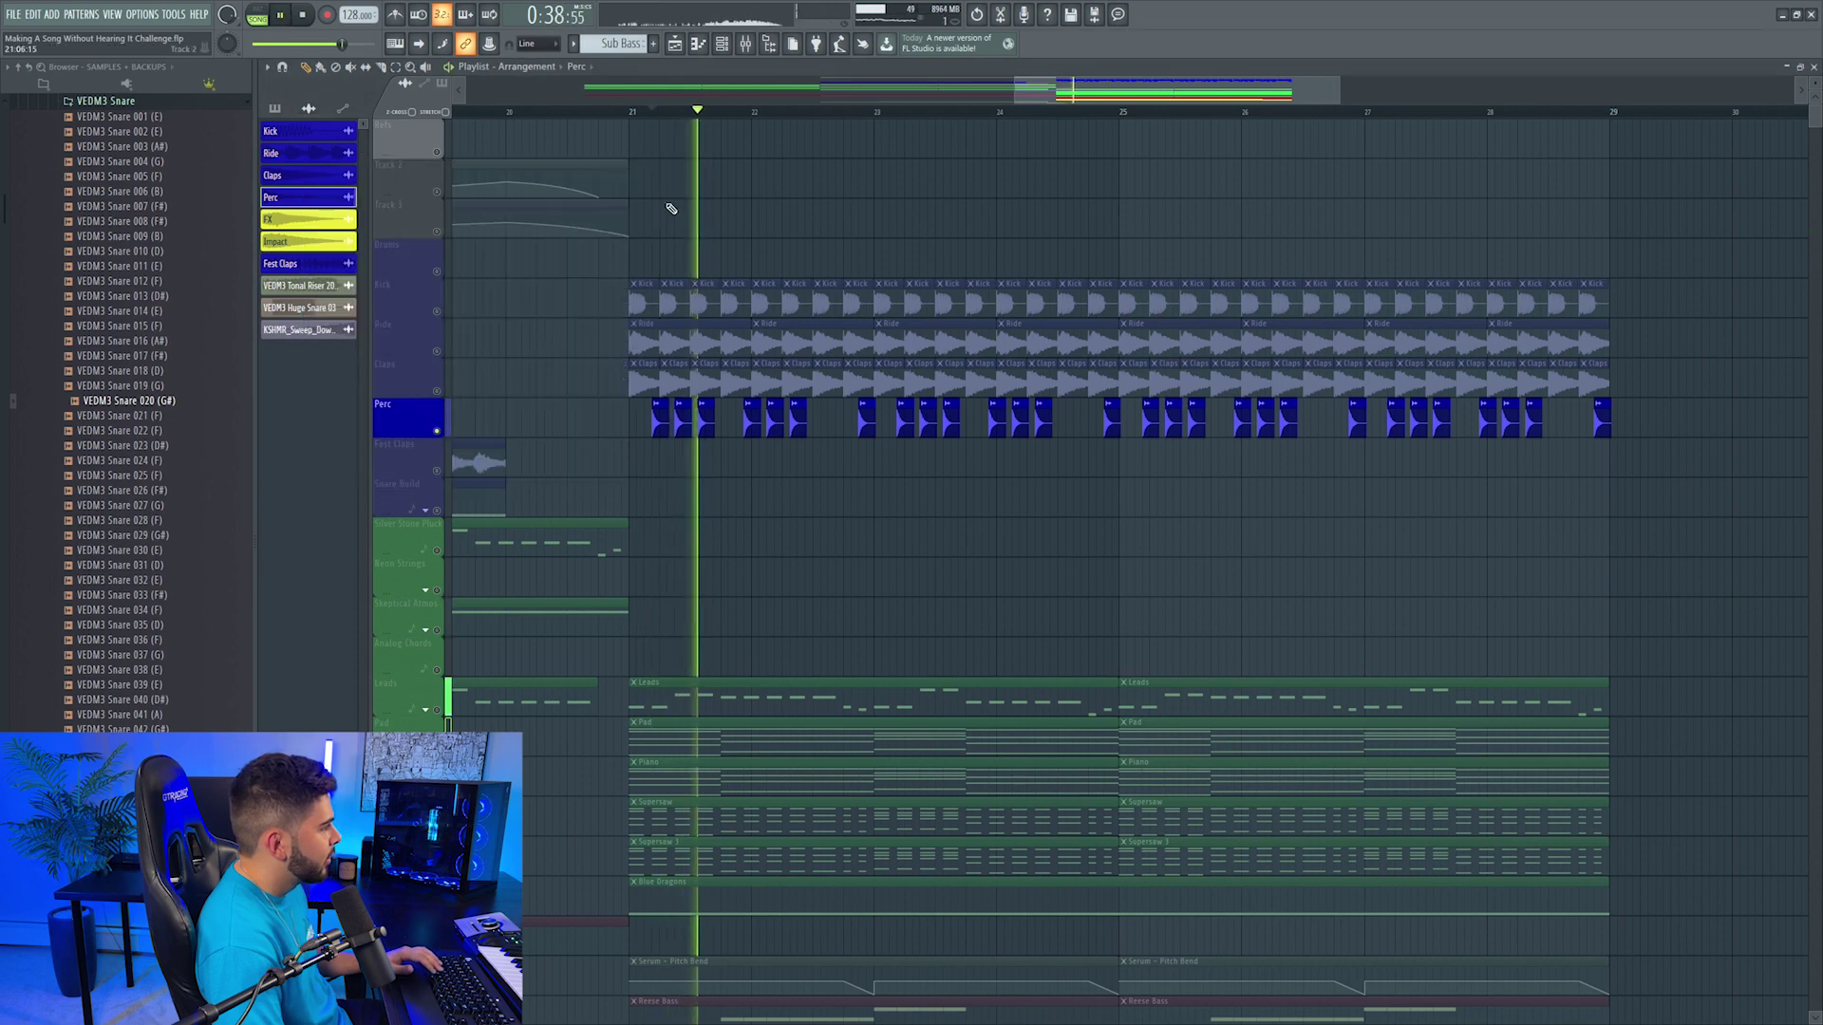
{"action": "left_click", "coordinate": [439, 304]}
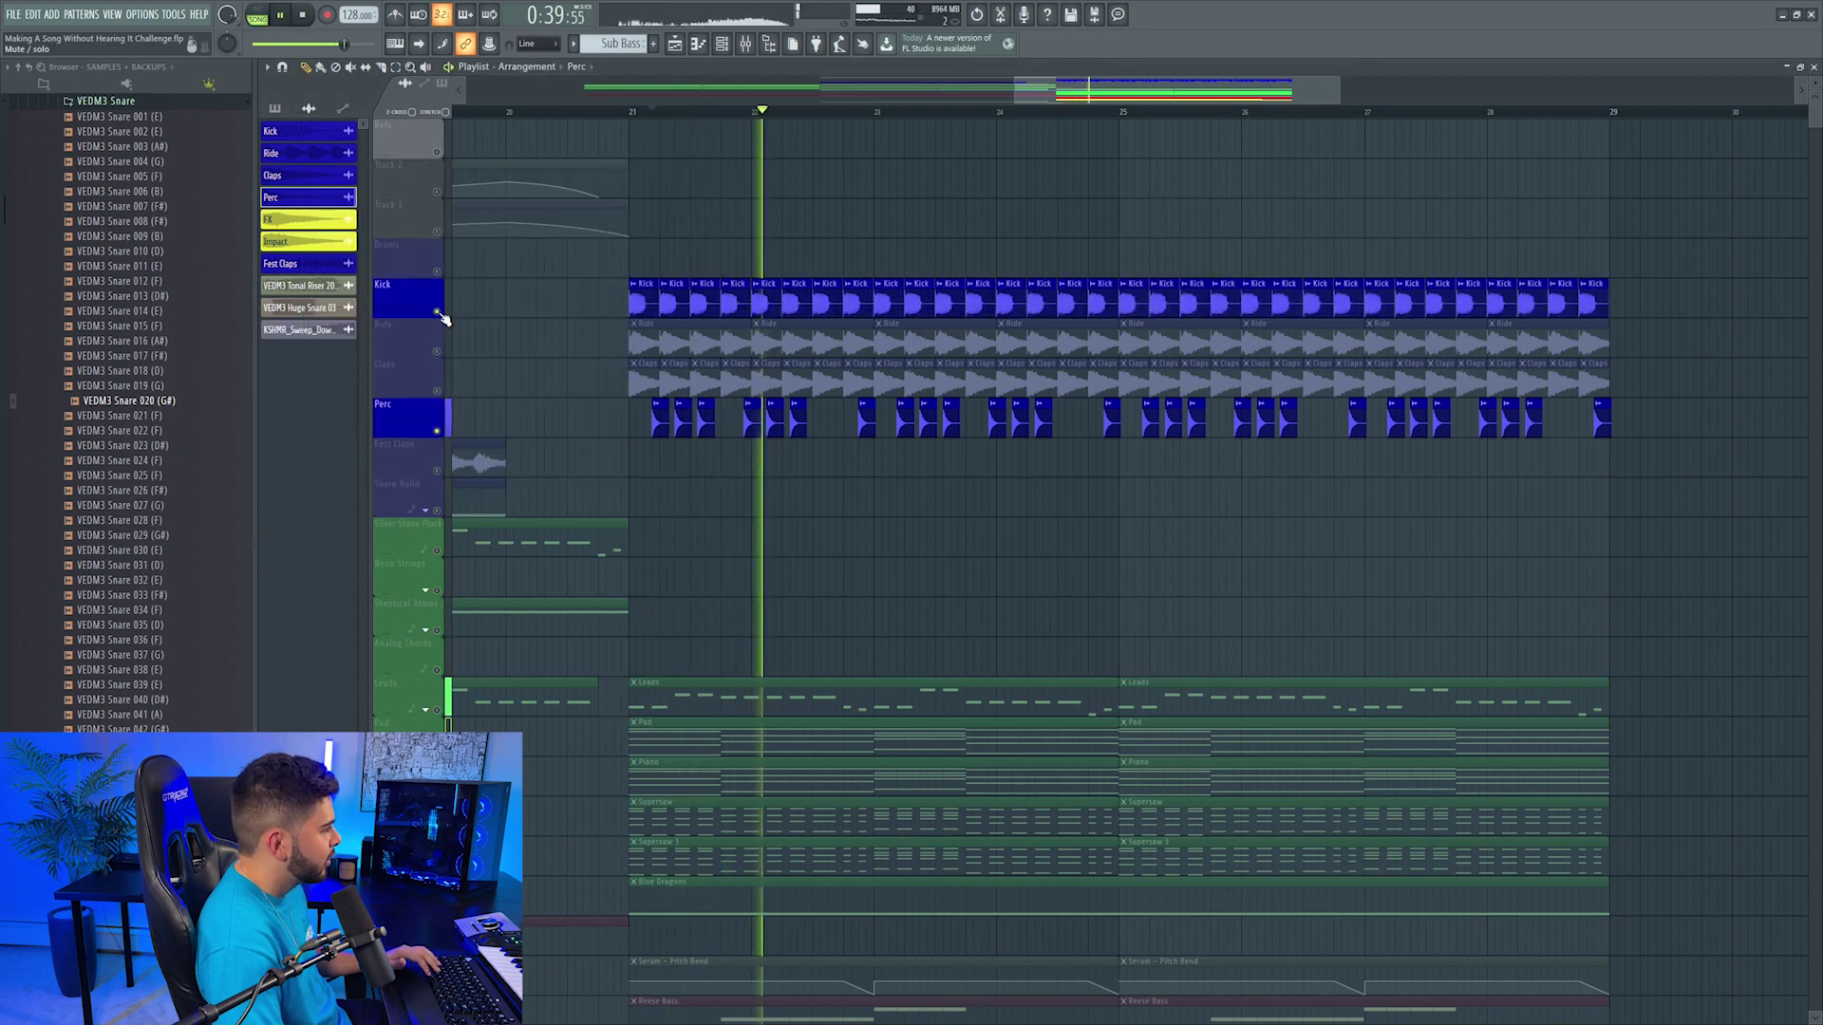
{"action": "left_click", "coordinate": [441, 366]}
{"action": "key", "text": "space"}
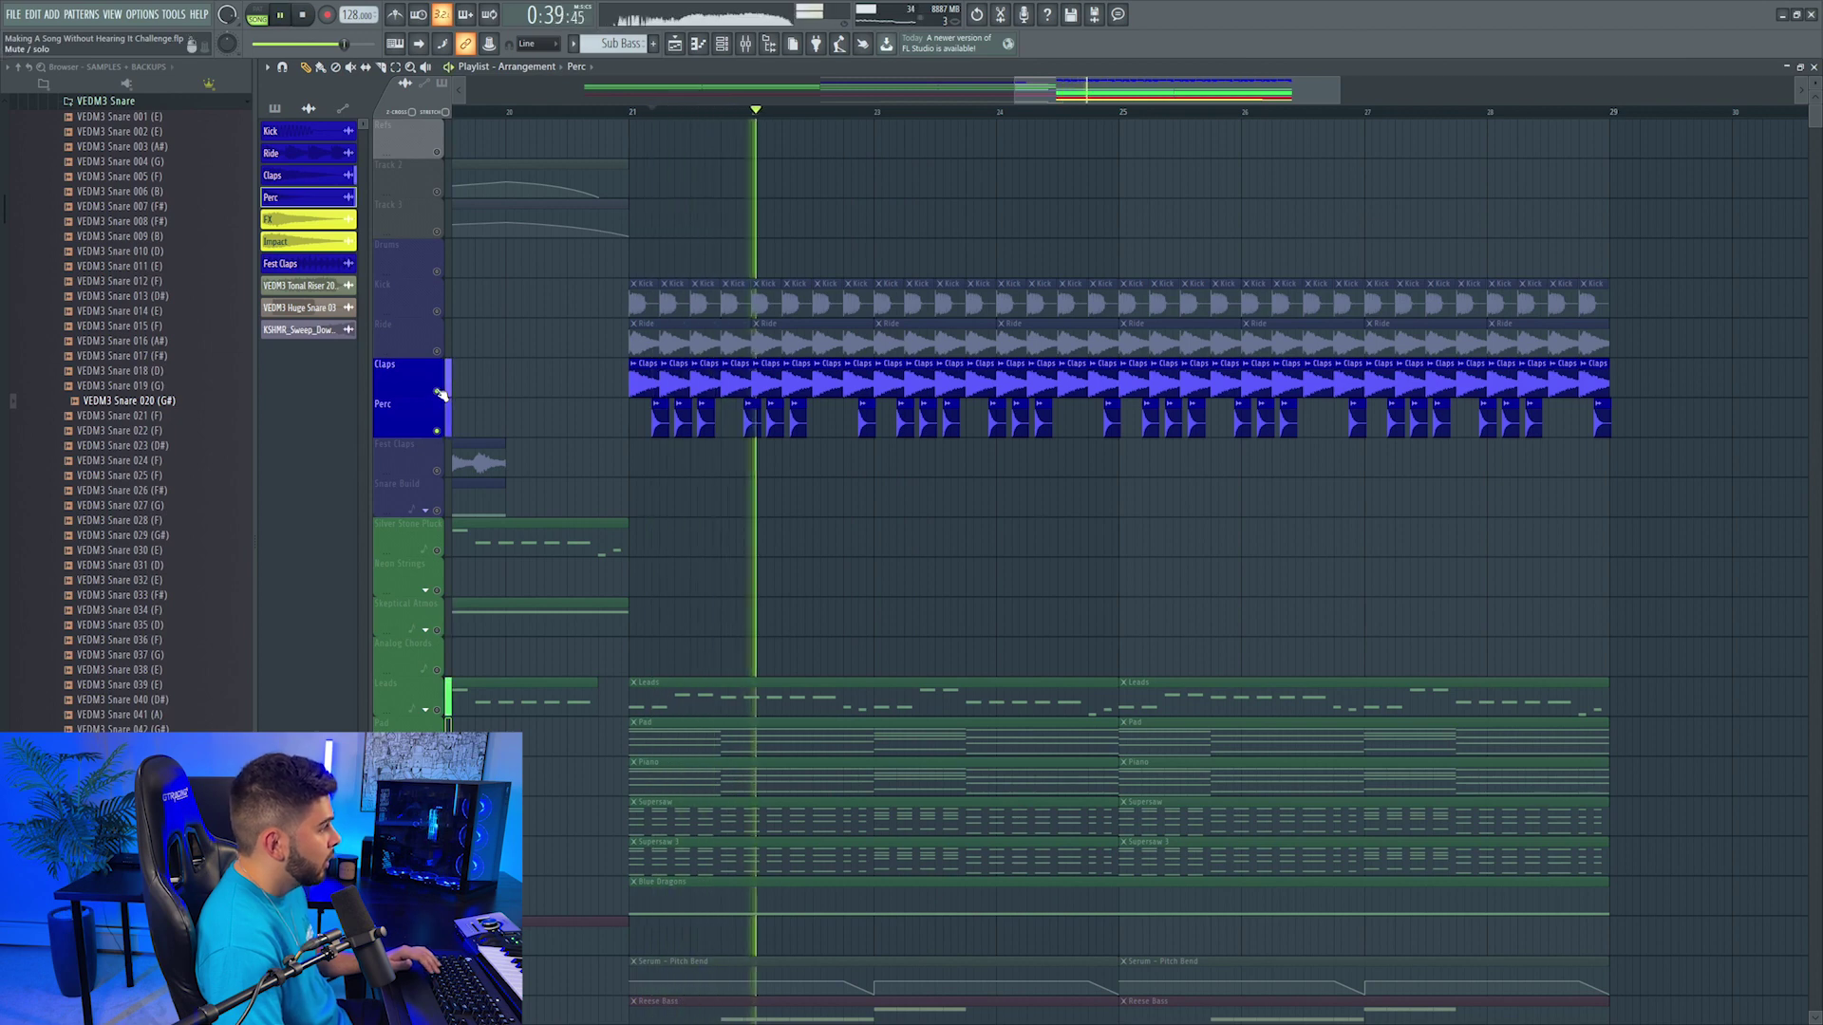
{"action": "key", "text": "space"}
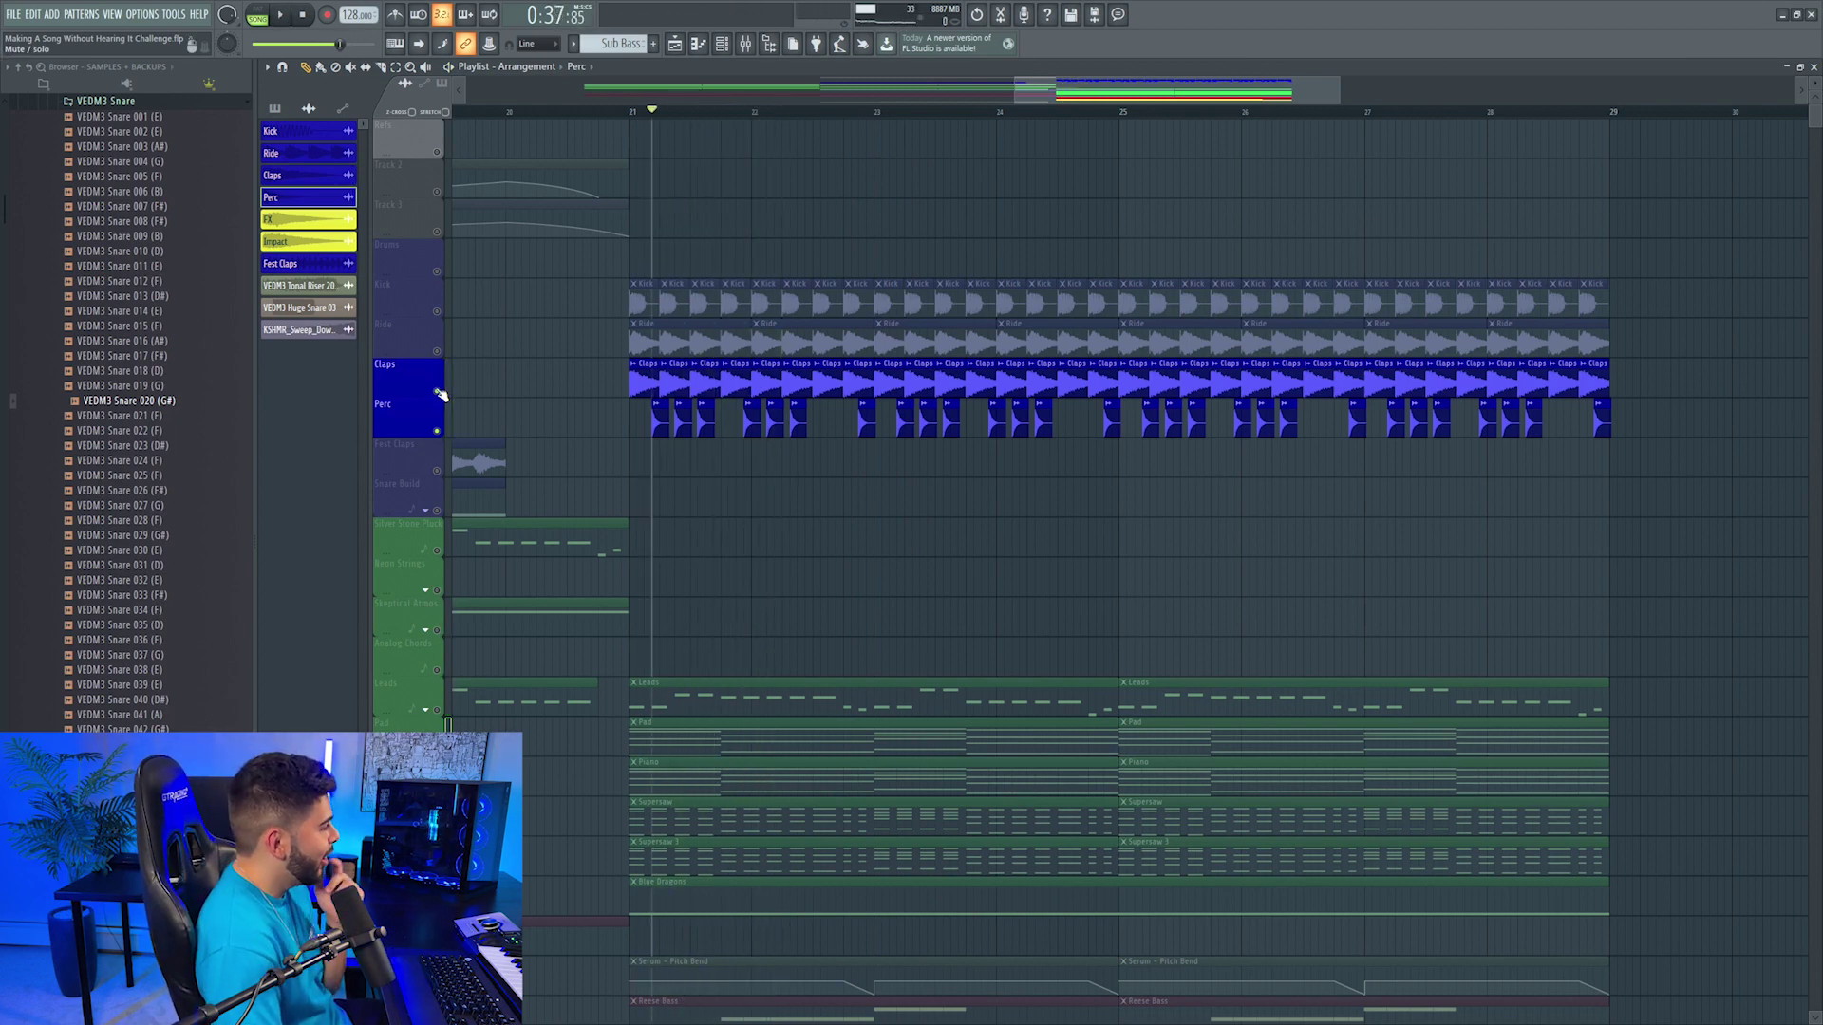
Step: Solo the Silver Stone Pluck and replace ValhallaSupermassive in slot 4 of its mixer track with ValhallaVintageVerb
{"action": "left_click", "coordinate": [436, 551]}
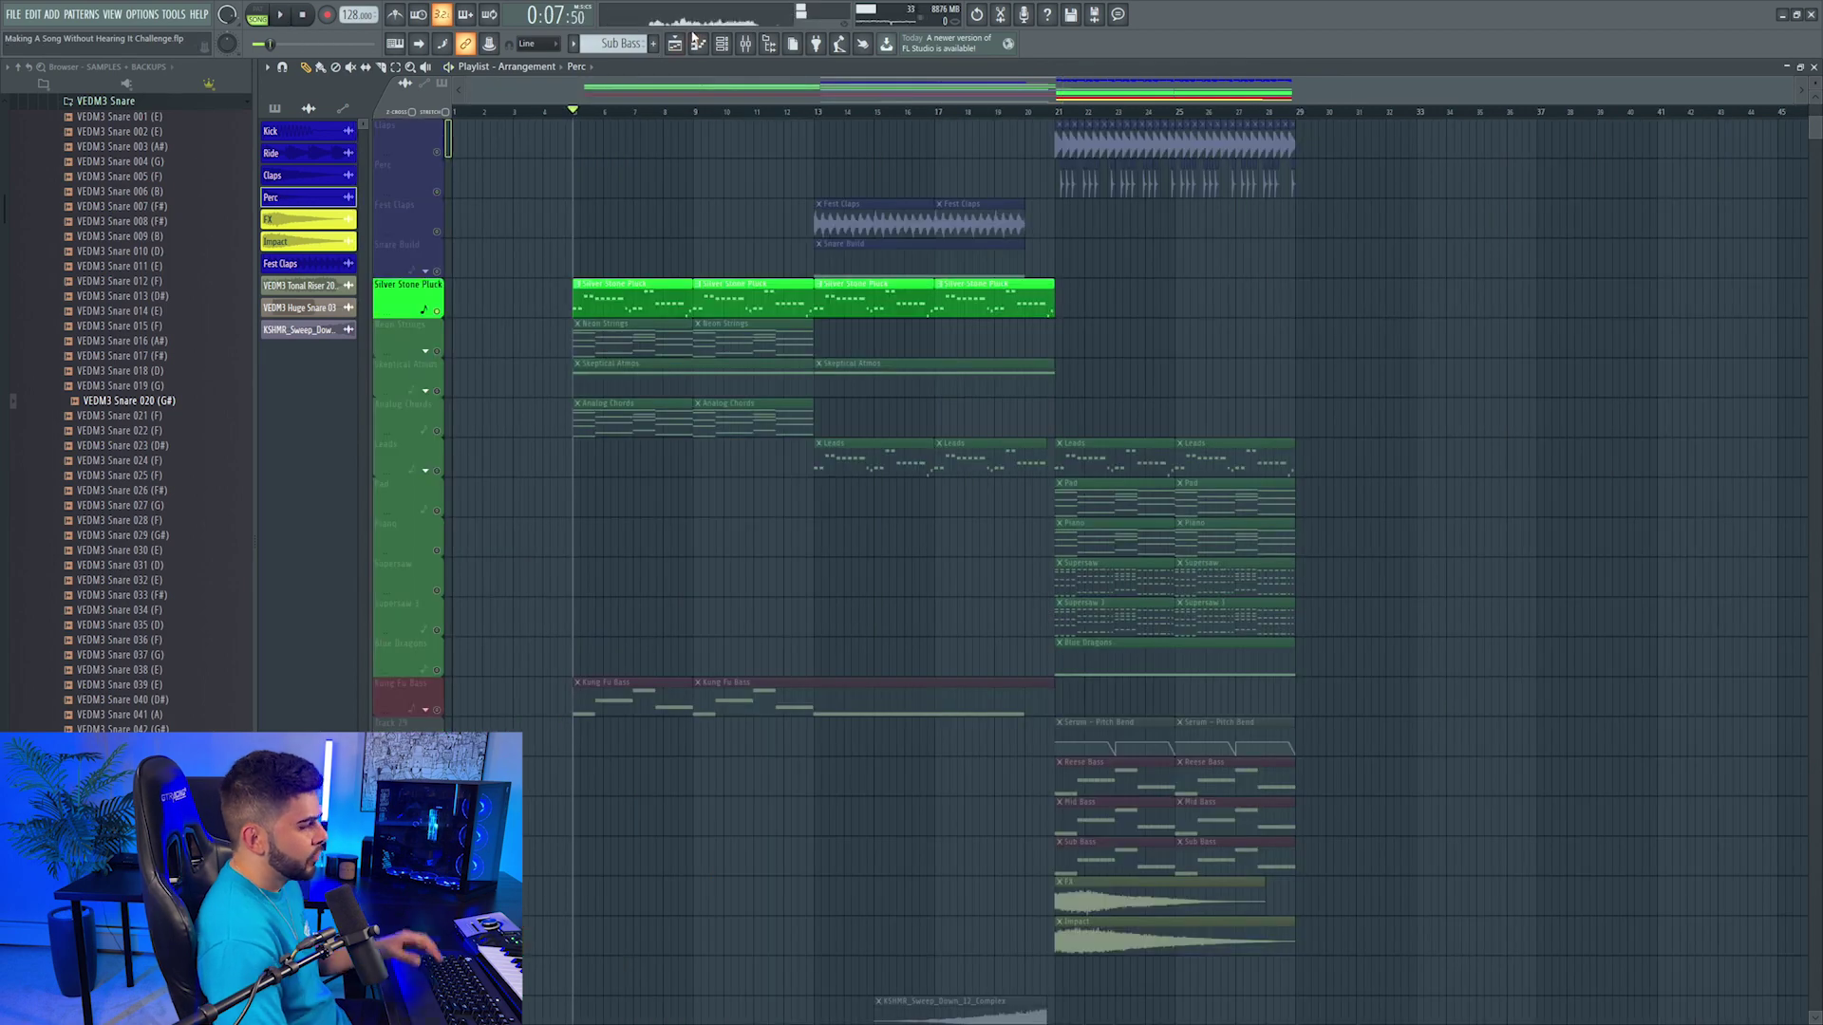
{"action": "left_click", "coordinate": [747, 44]}
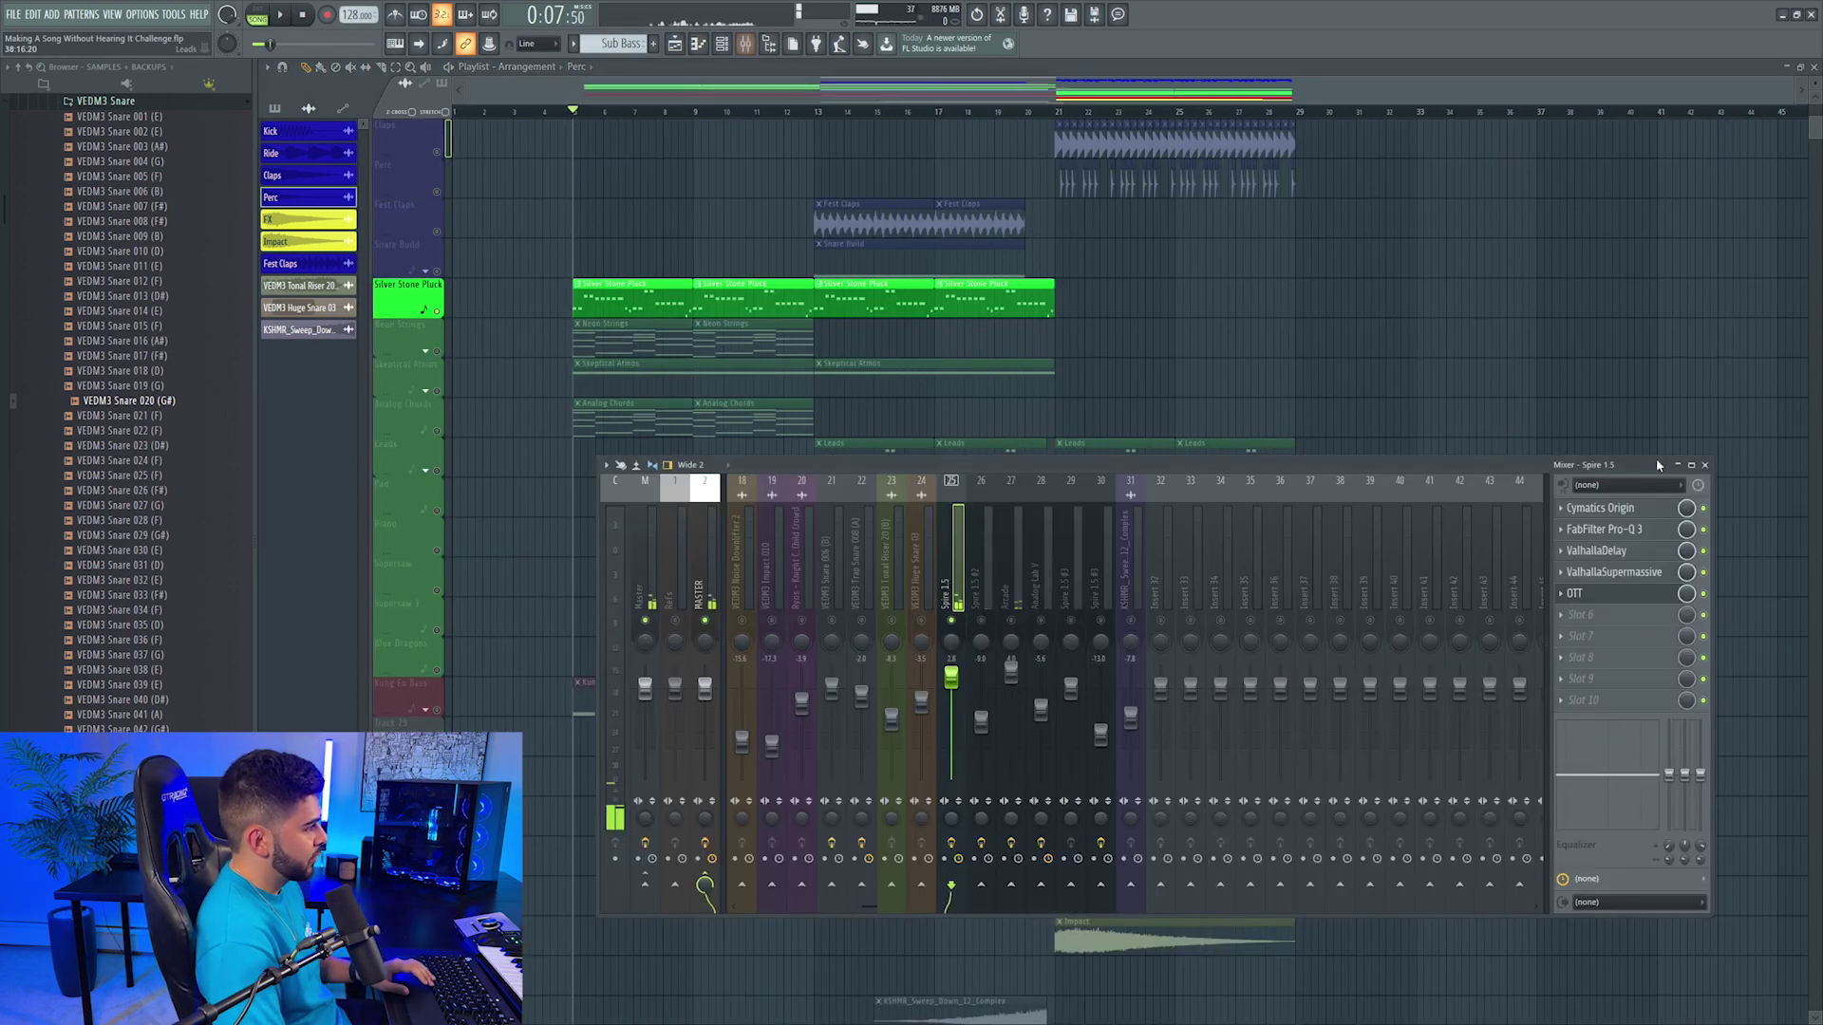
{"action": "right_click", "coordinate": [1657, 574]}
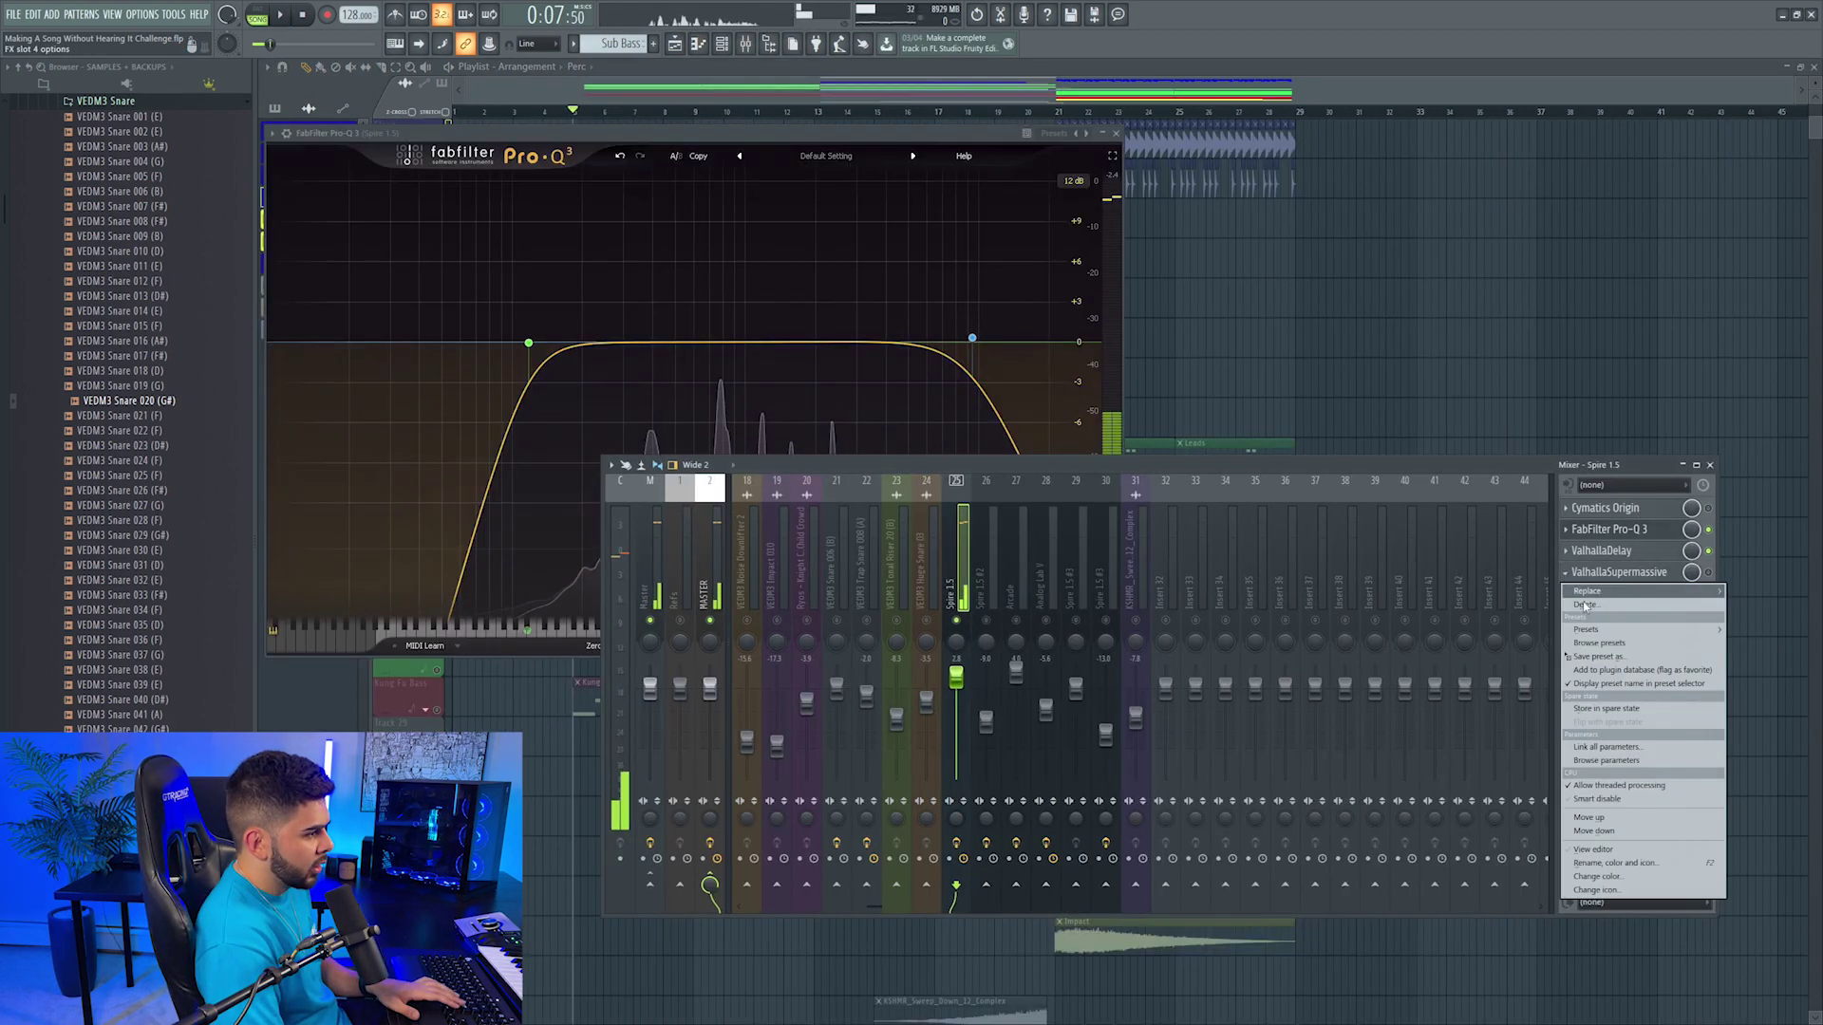
{"action": "left_click", "coordinate": [1662, 604]}
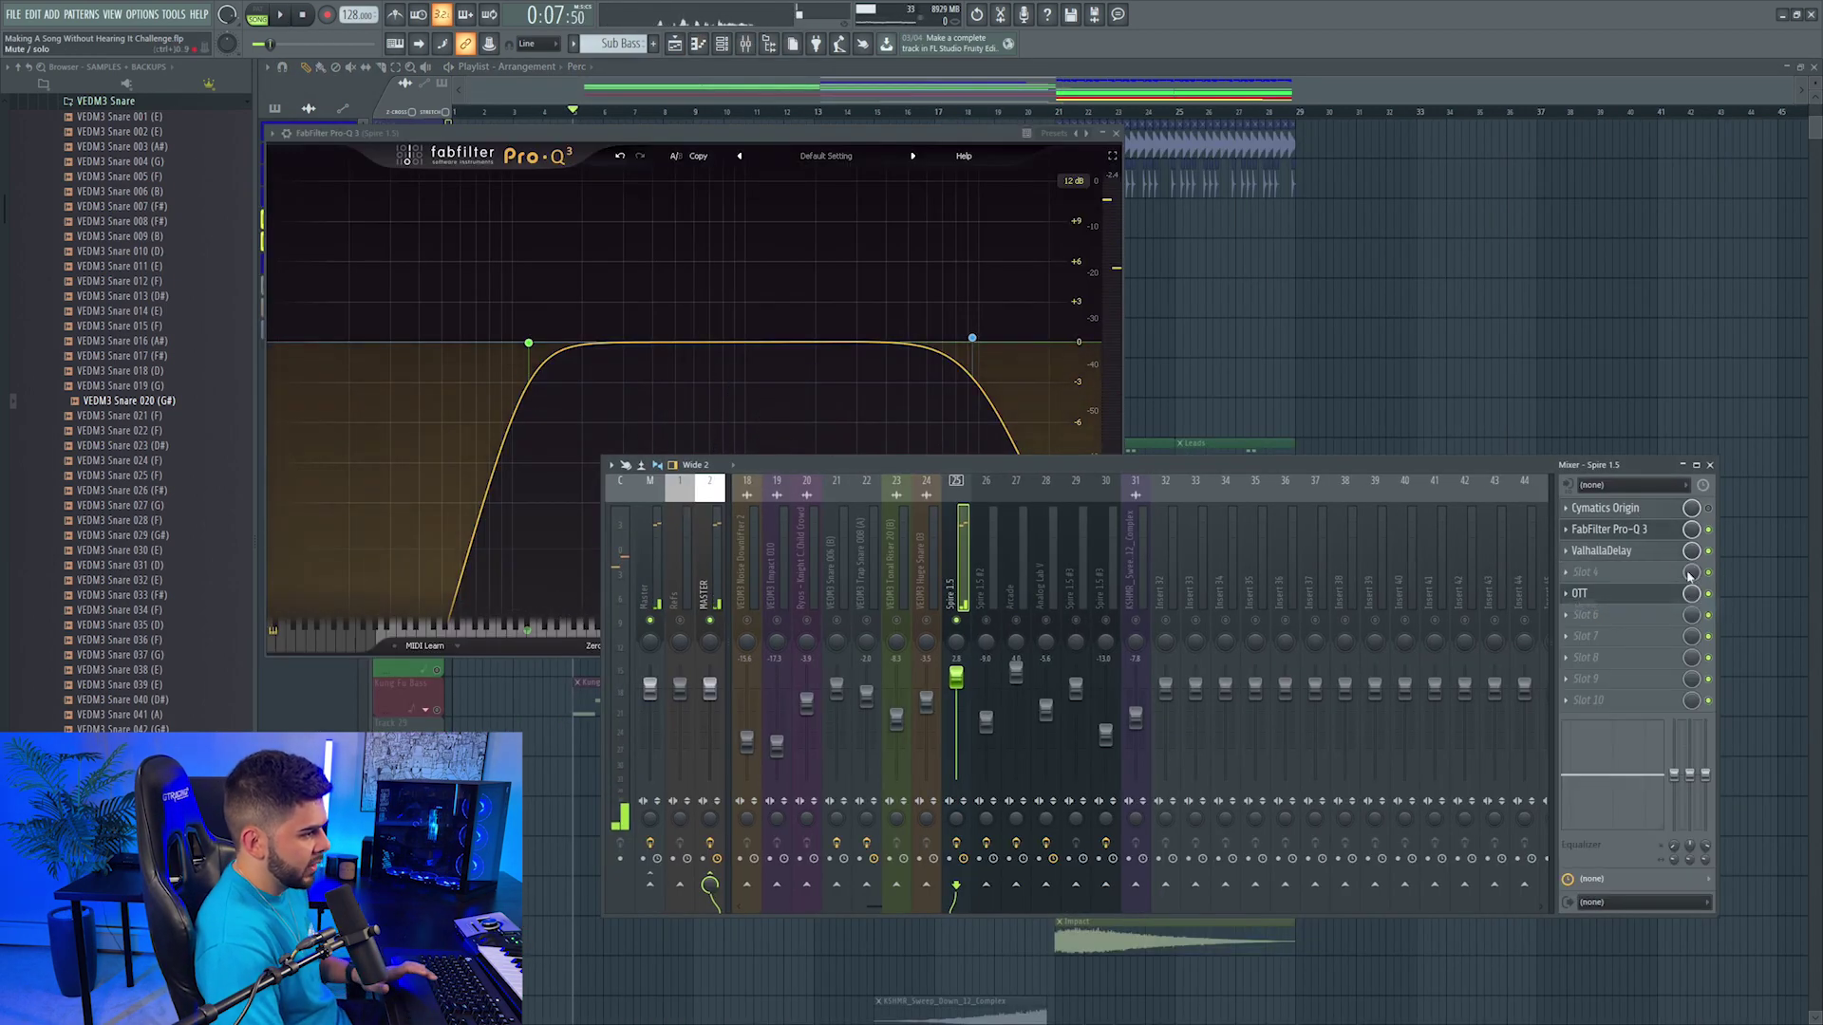
{"action": "left_click", "coordinate": [1581, 573]}
{"action": "mouse_move", "coordinate": [1614, 590]}
{"action": "left_click", "coordinate": [1352, 429]}
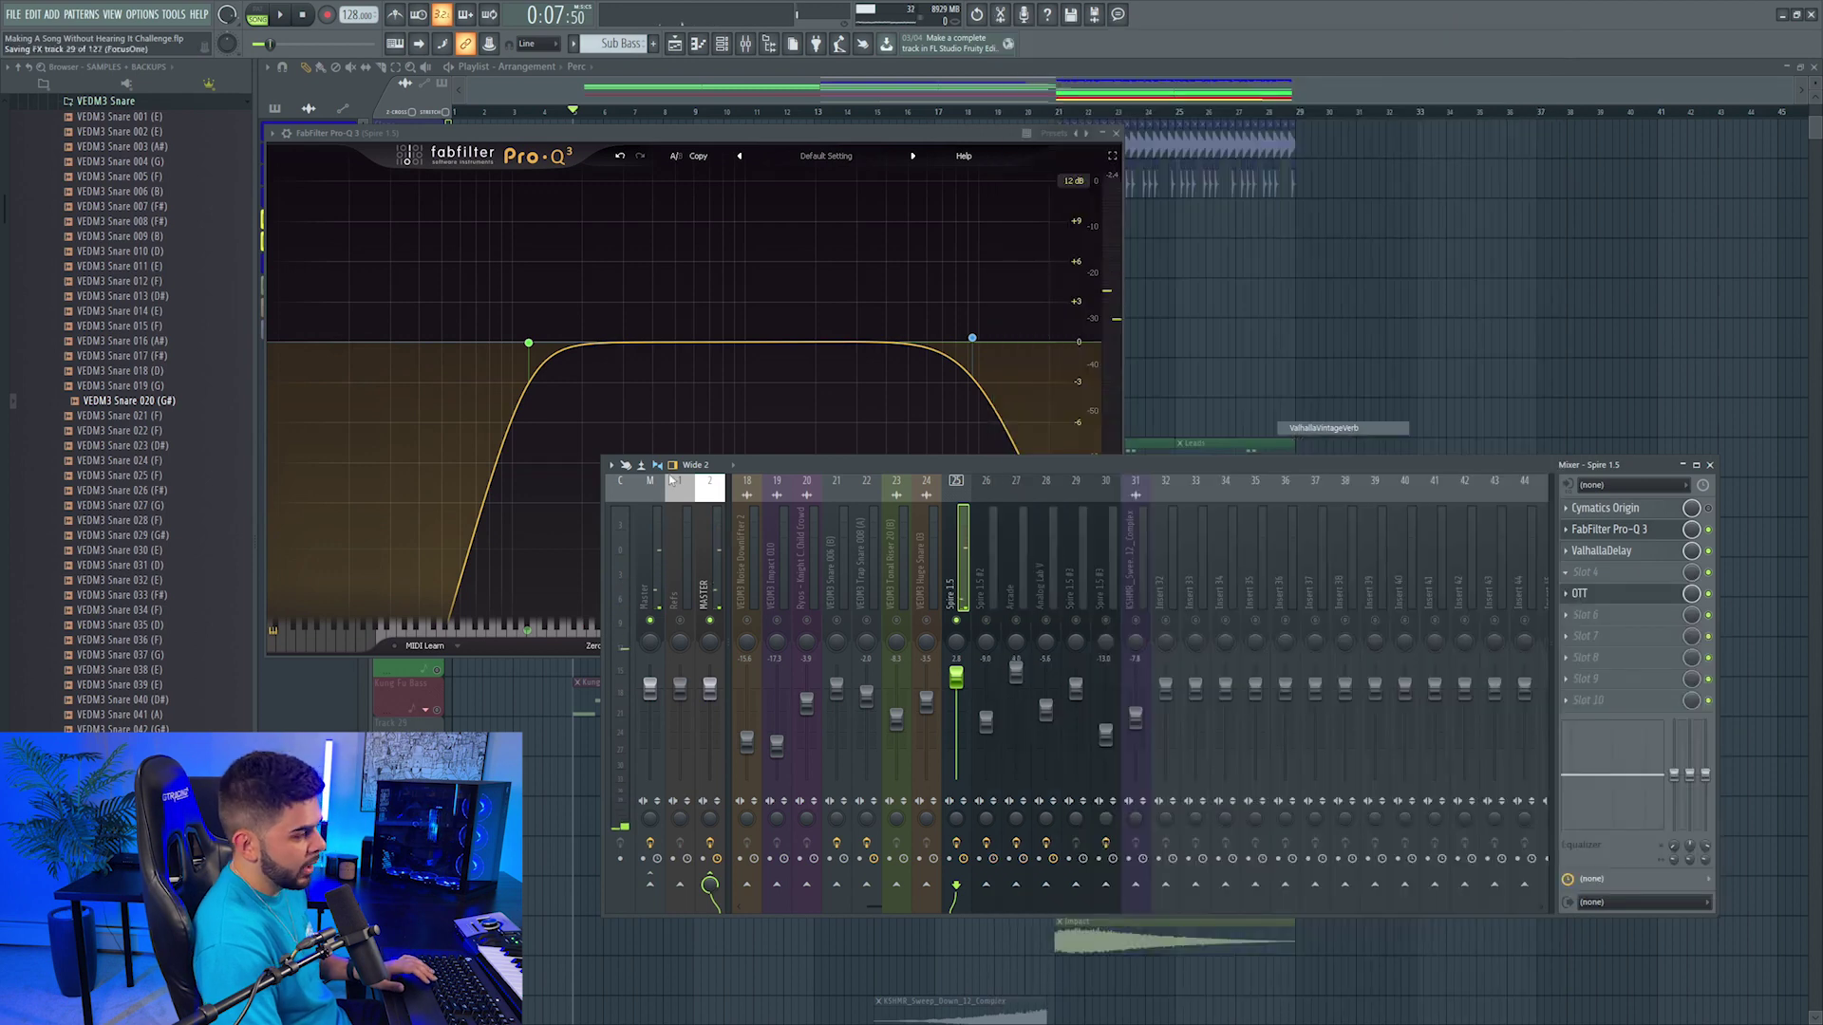
Step: Play the soloed pluck, adjust its new reverb, and switch the preset of its Cymatics Origin effect
{"action": "key", "text": "space"}
{"action": "left_click_drag", "start_coordinate": [384, 446], "coordinate": [362, 482]}
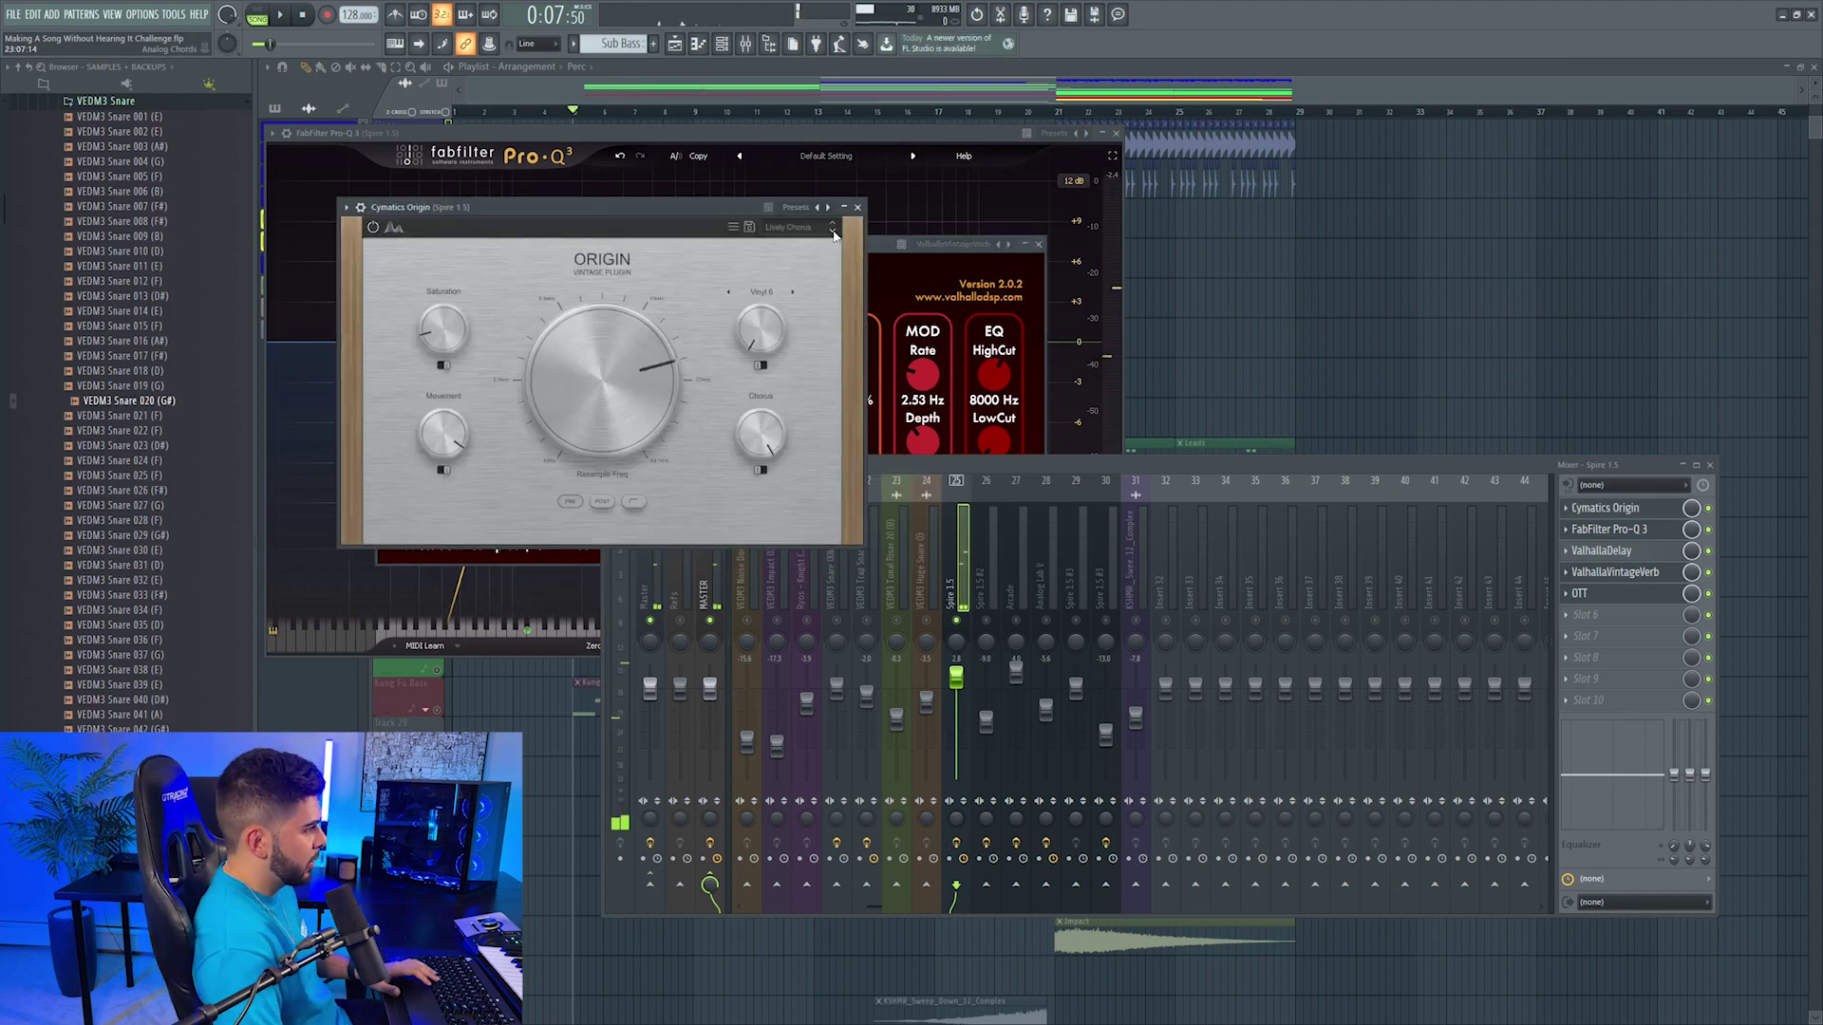
{"action": "left_click", "coordinate": [833, 233]}
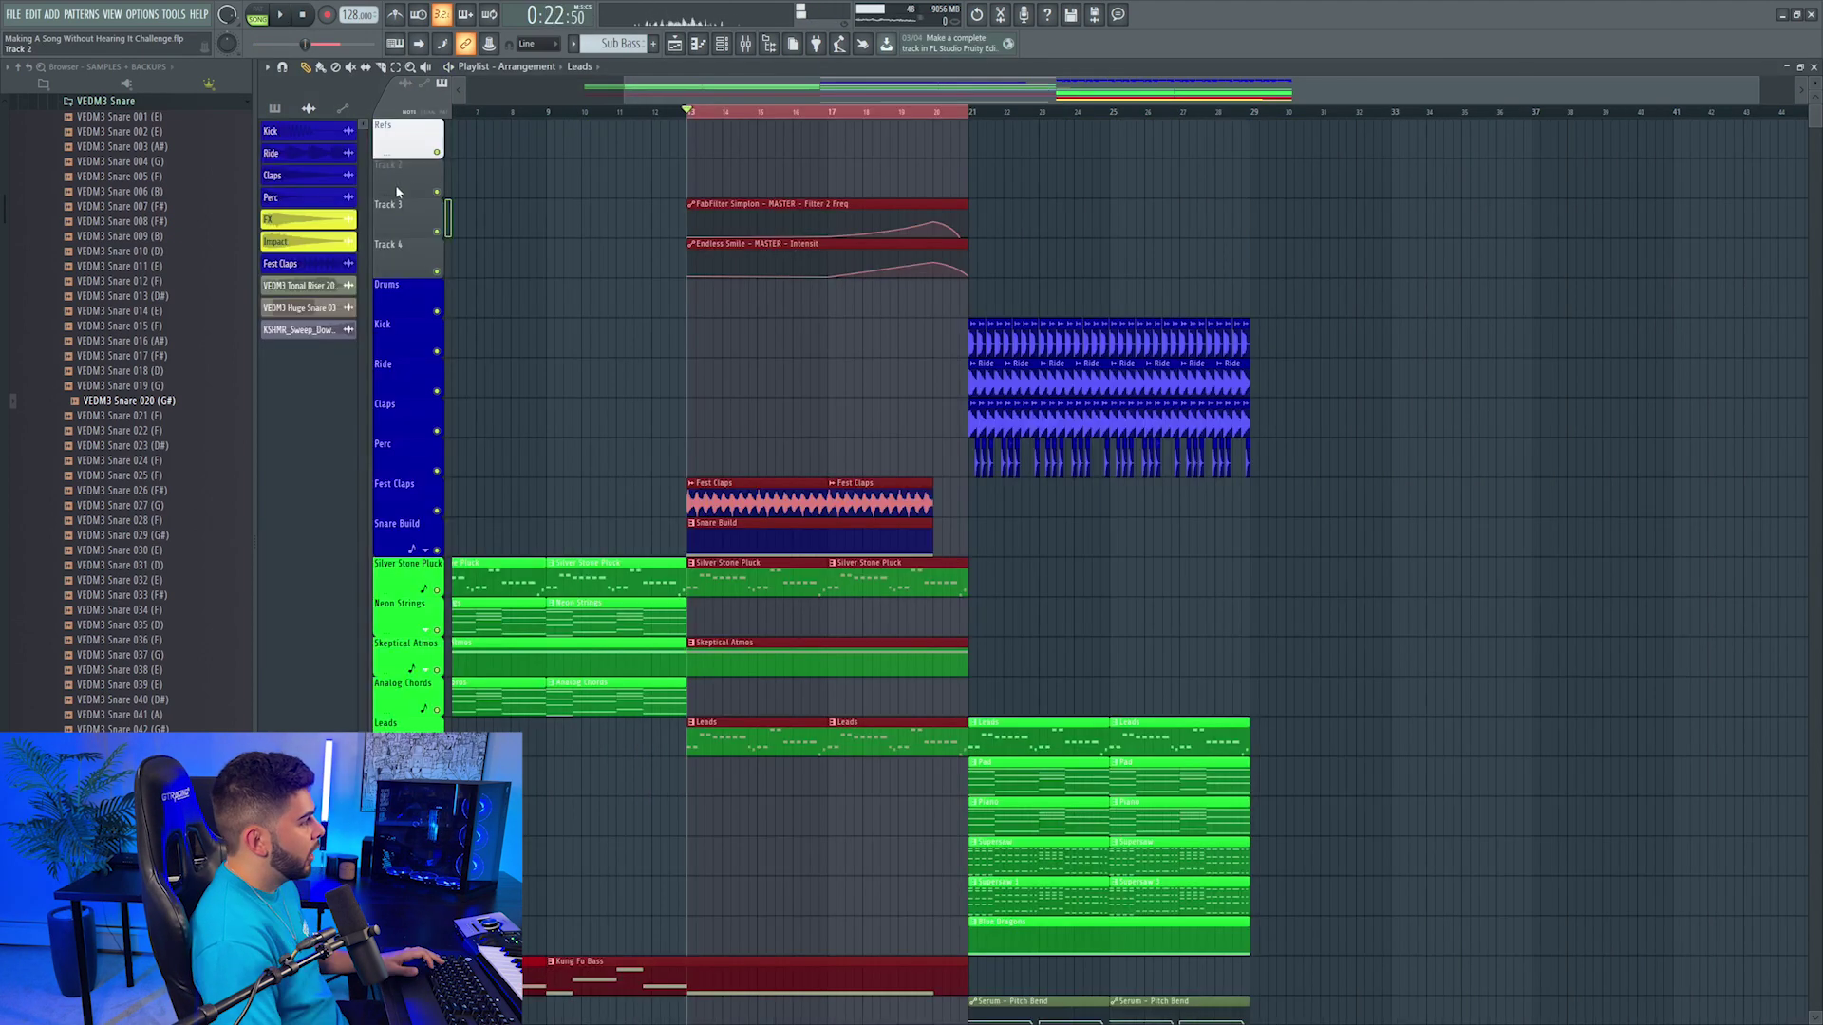
Step: Insert an empty playlist track above the automation clips and create an automation clip for the MASTER track's stereo separation
{"action": "right_click", "coordinate": [395, 184]}
{"action": "left_click", "coordinate": [464, 450]}
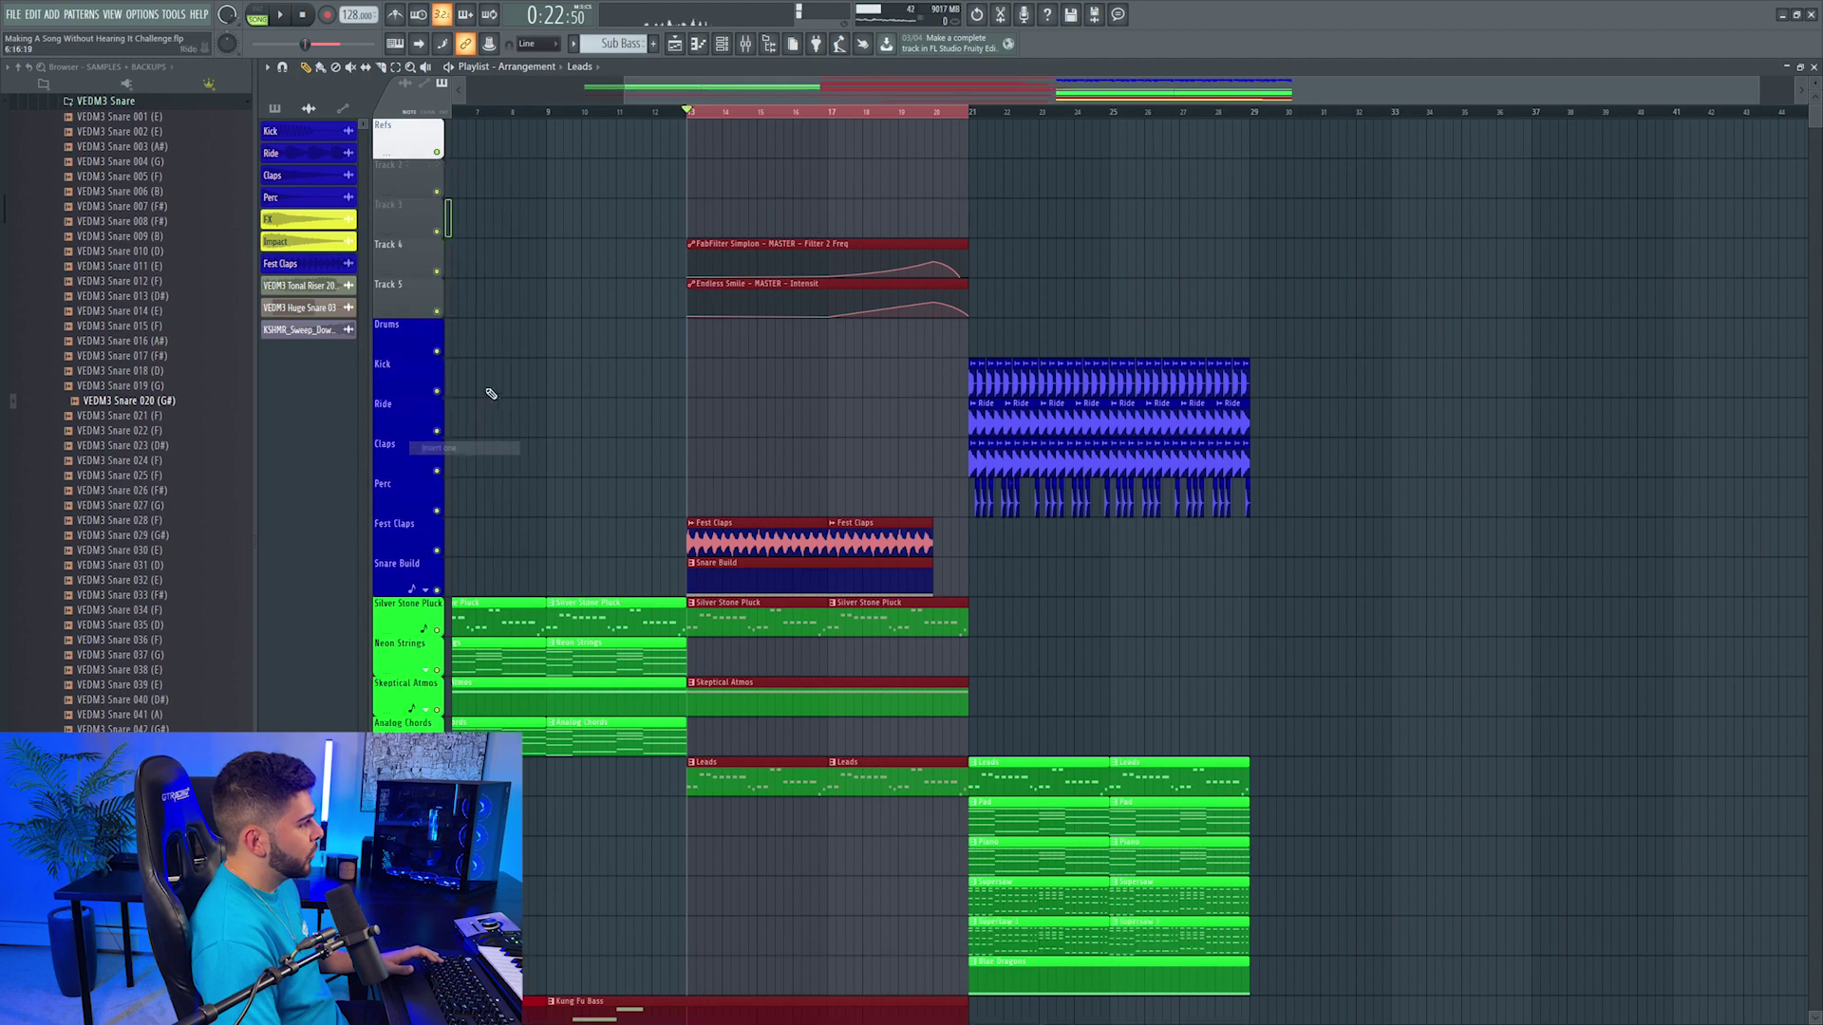
{"action": "left_click", "coordinate": [747, 48]}
{"action": "right_click", "coordinate": [749, 845]}
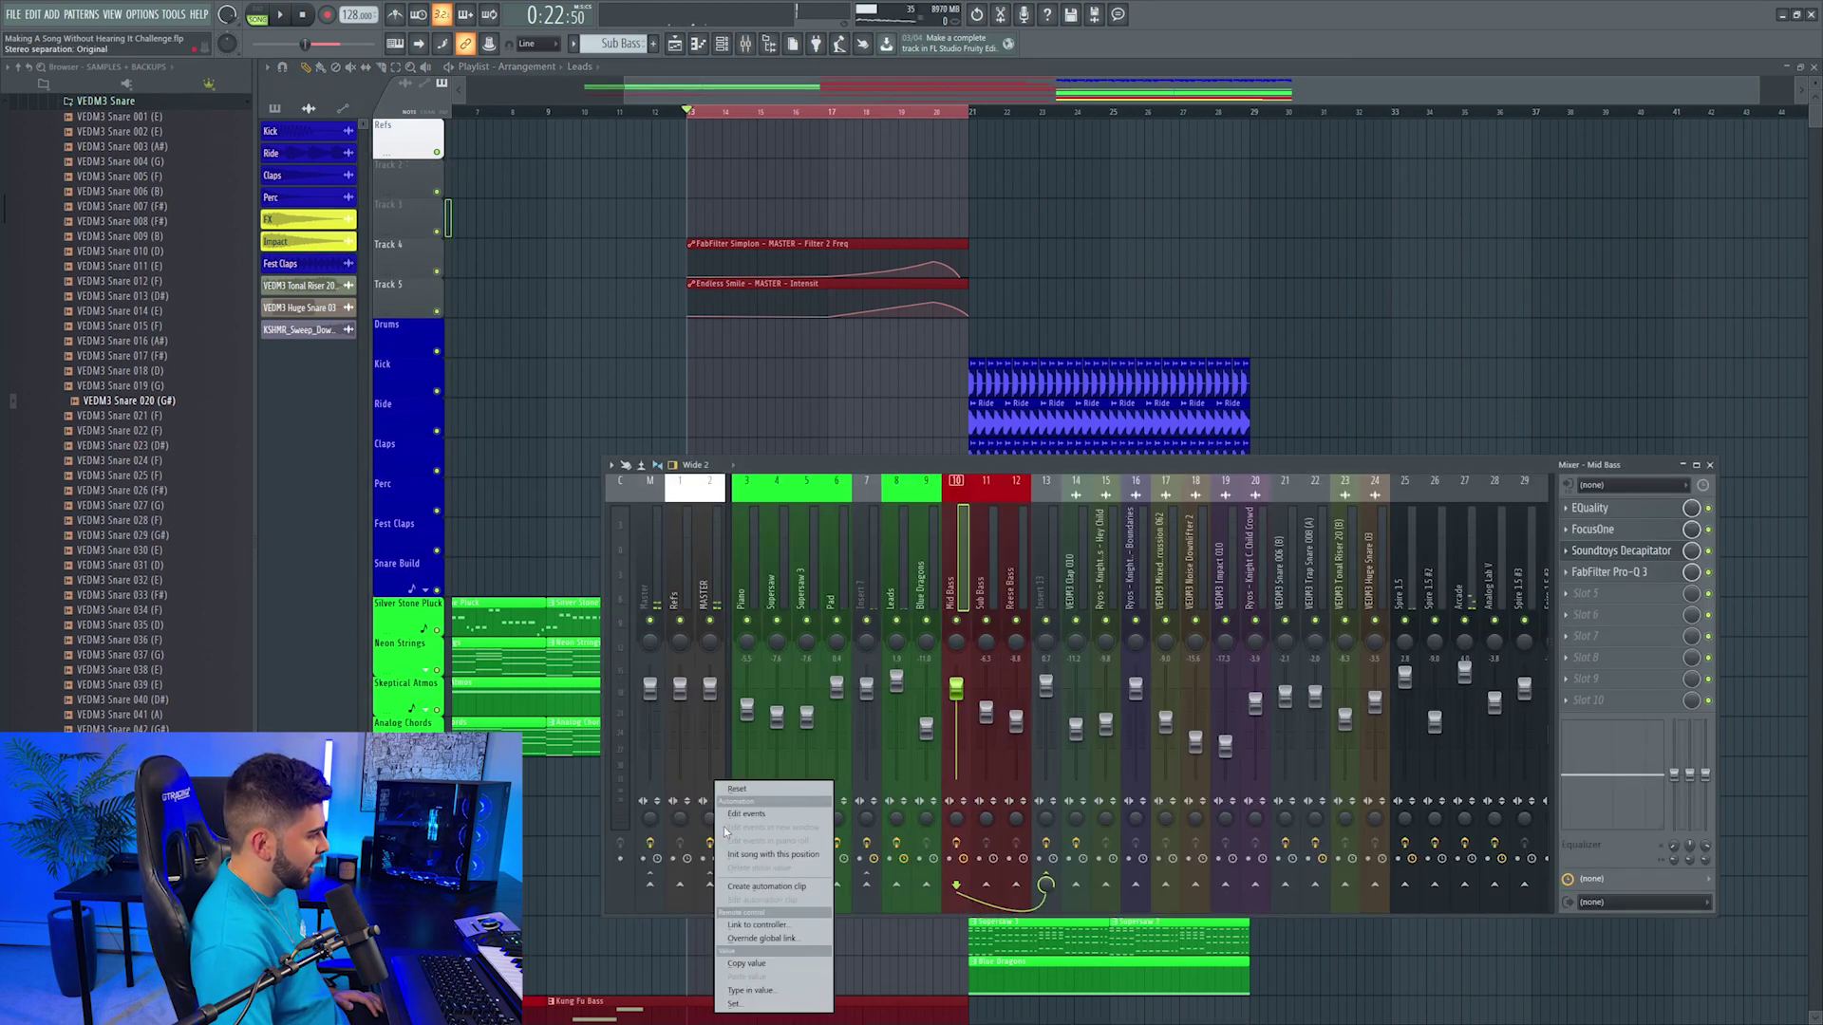
{"action": "left_click", "coordinate": [759, 886]}
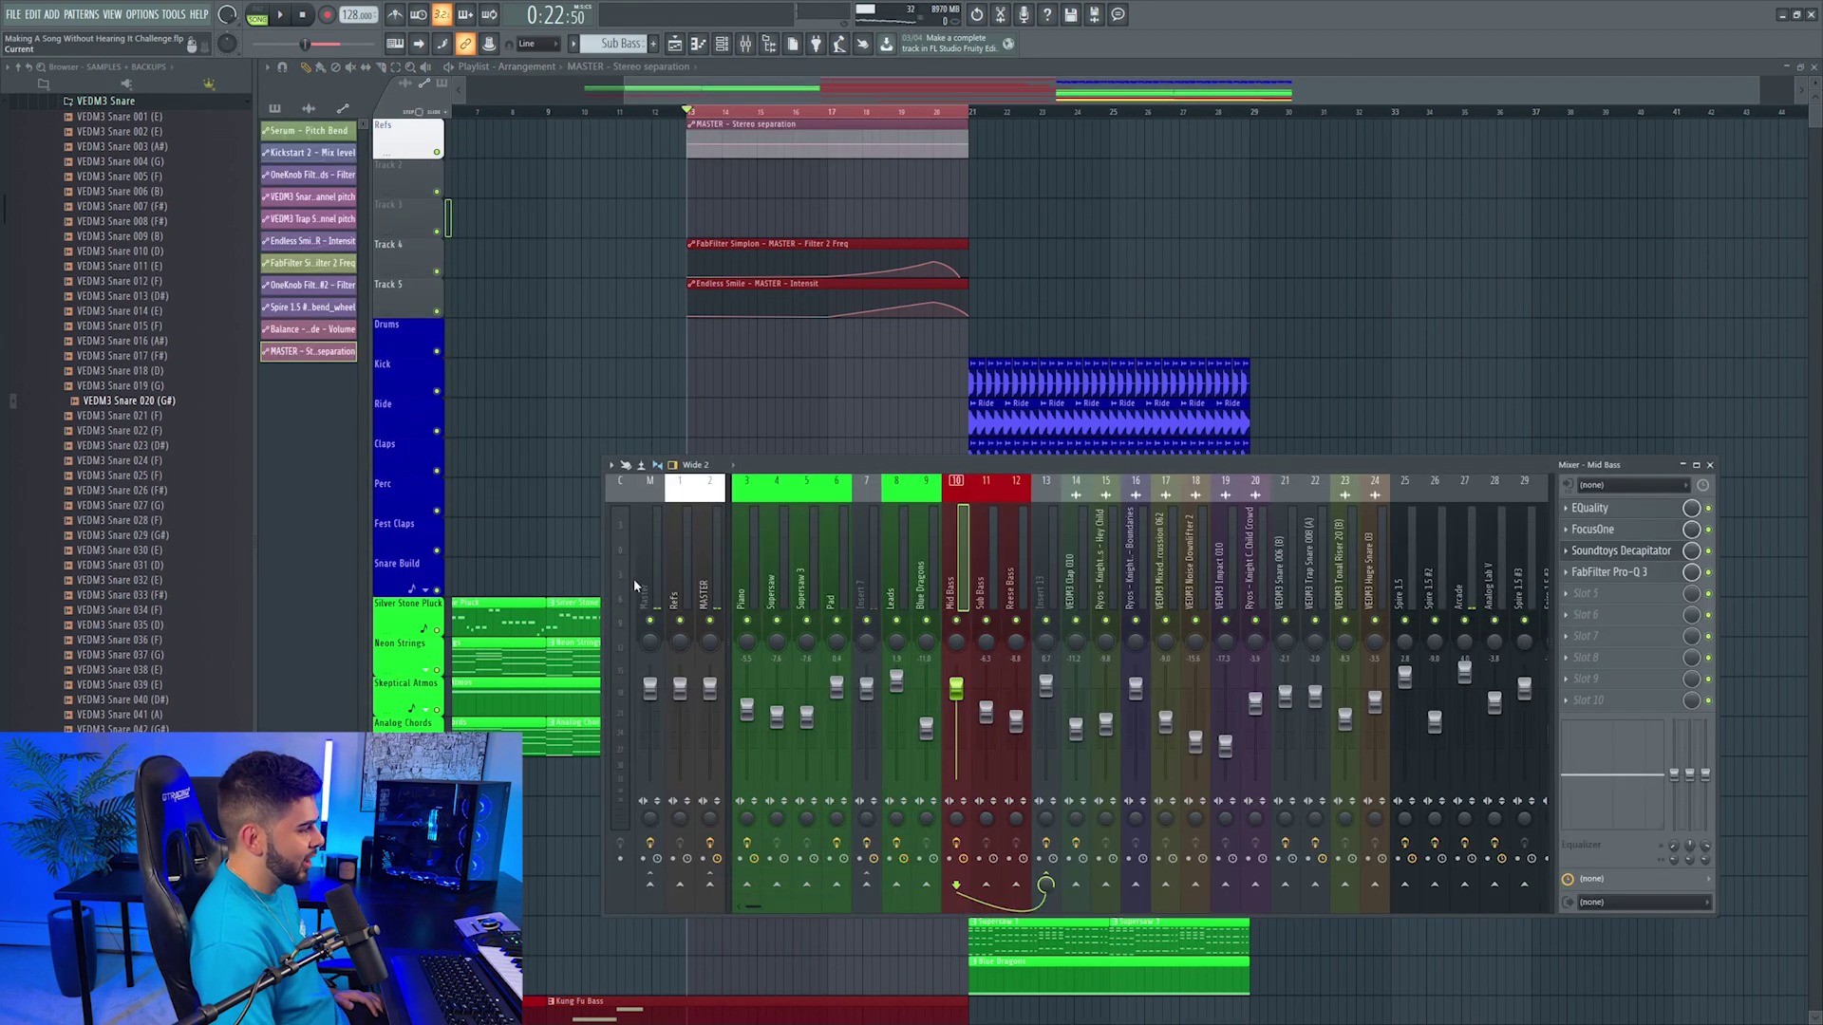
Step: Automate the Balance volume on the MASTER track across the build-up and set the automation point at bar 21 to 0.7
{"action": "left_click", "coordinate": [703, 569]}
{"action": "left_click", "coordinate": [1583, 593]}
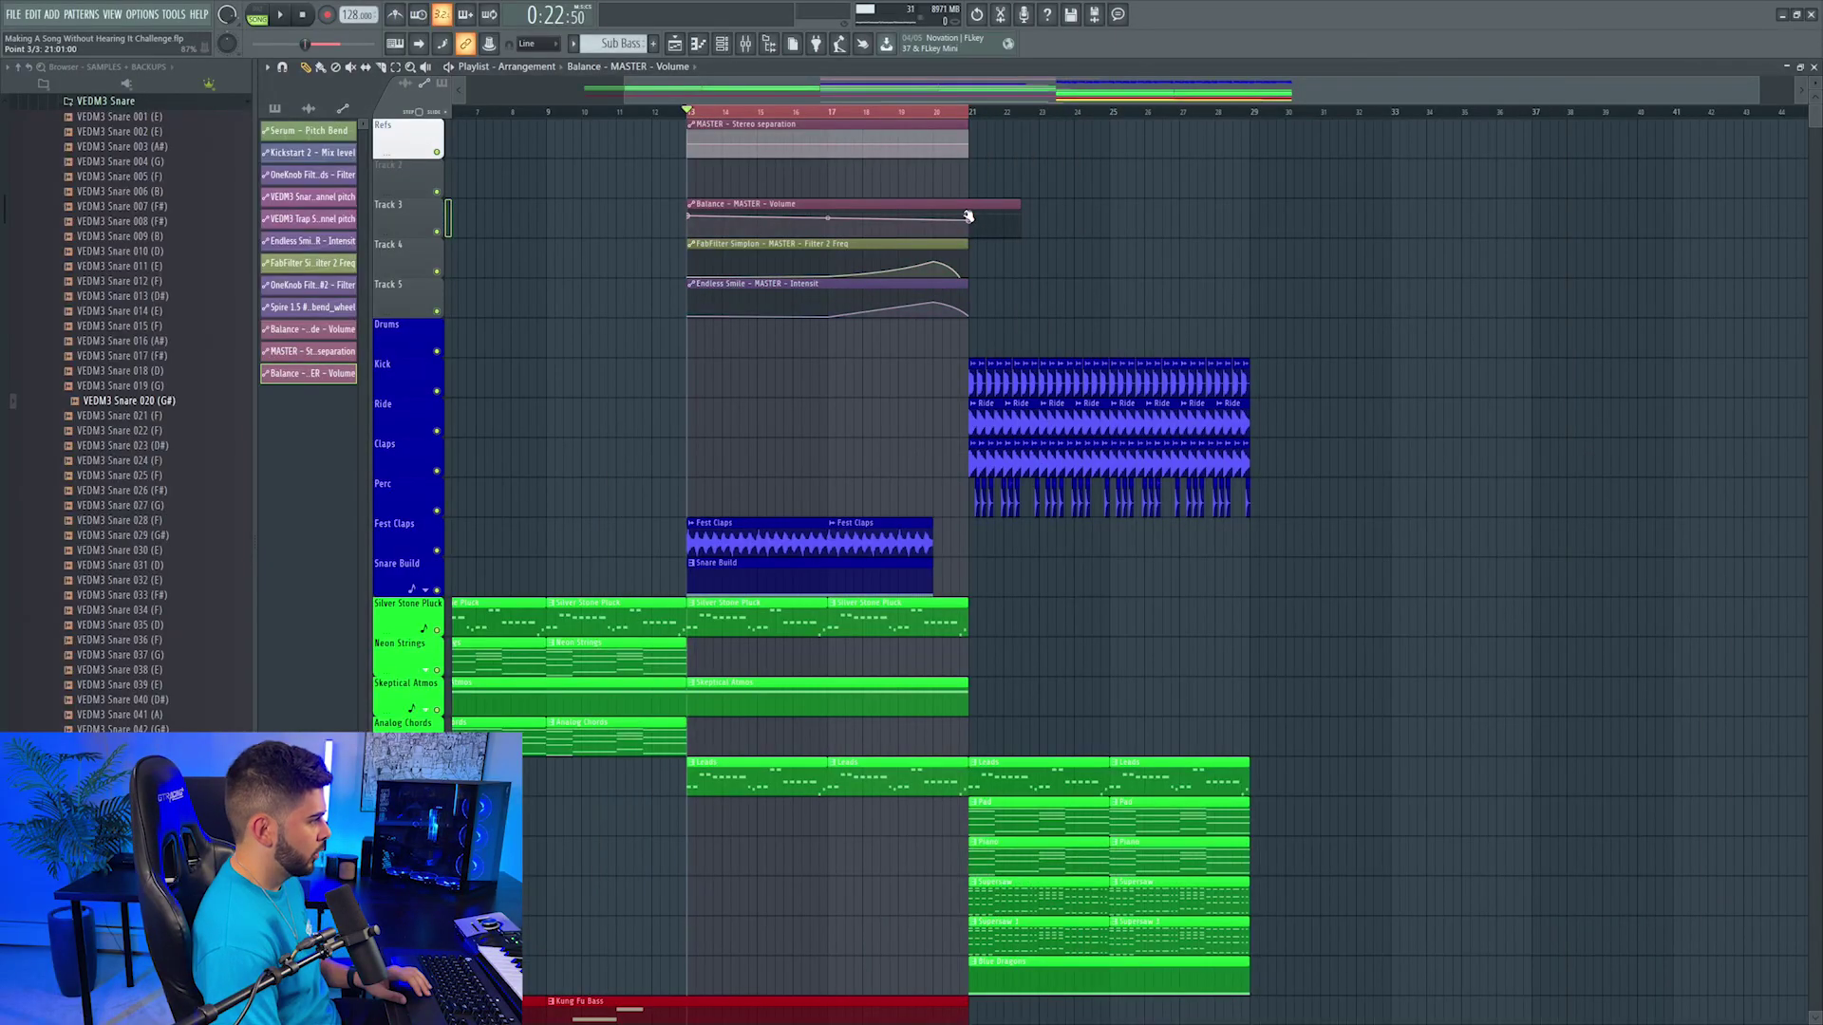
{"action": "right_click", "coordinate": [968, 219]}
{"action": "left_click", "coordinate": [1006, 475]}
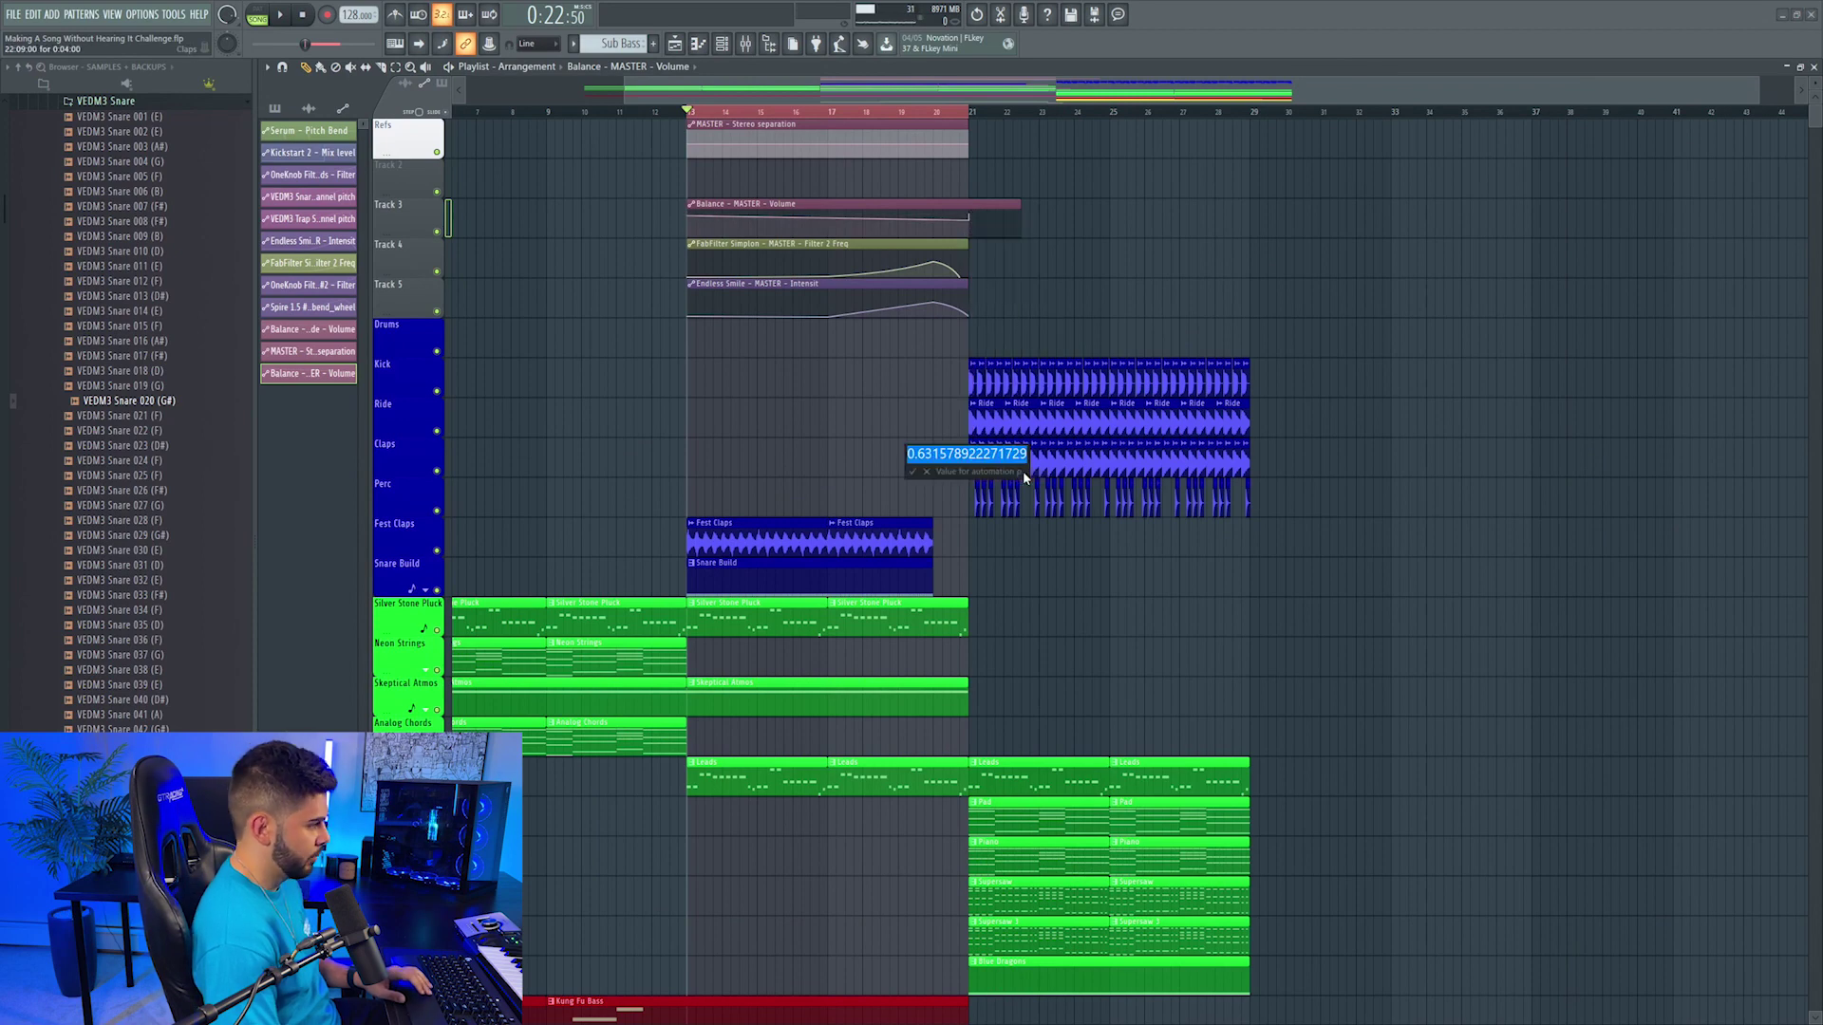
{"action": "type", "text": "0.7"}
{"action": "key", "text": "Return"}
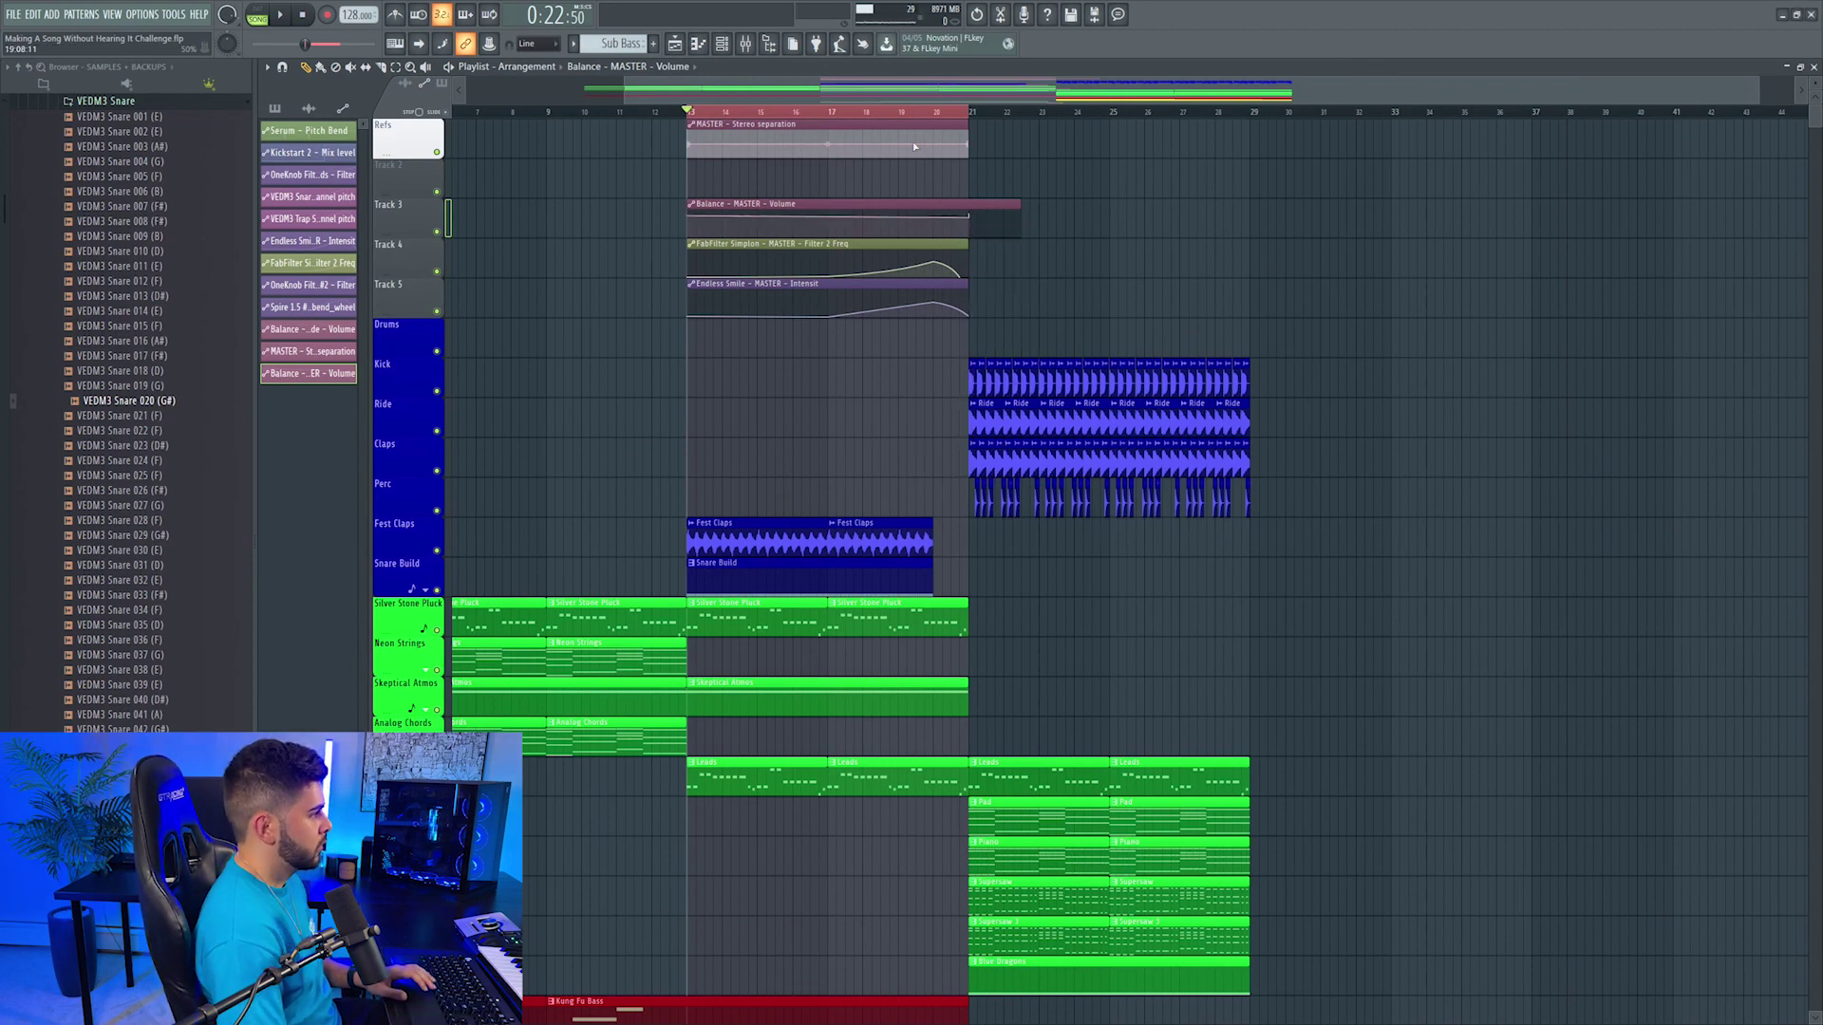
Step: Move the MASTER stereo separation clip to Track 2 and open the value entry of its point at bar 21
{"action": "left_click_drag", "start_coordinate": [905, 164], "coordinate": [909, 176]}
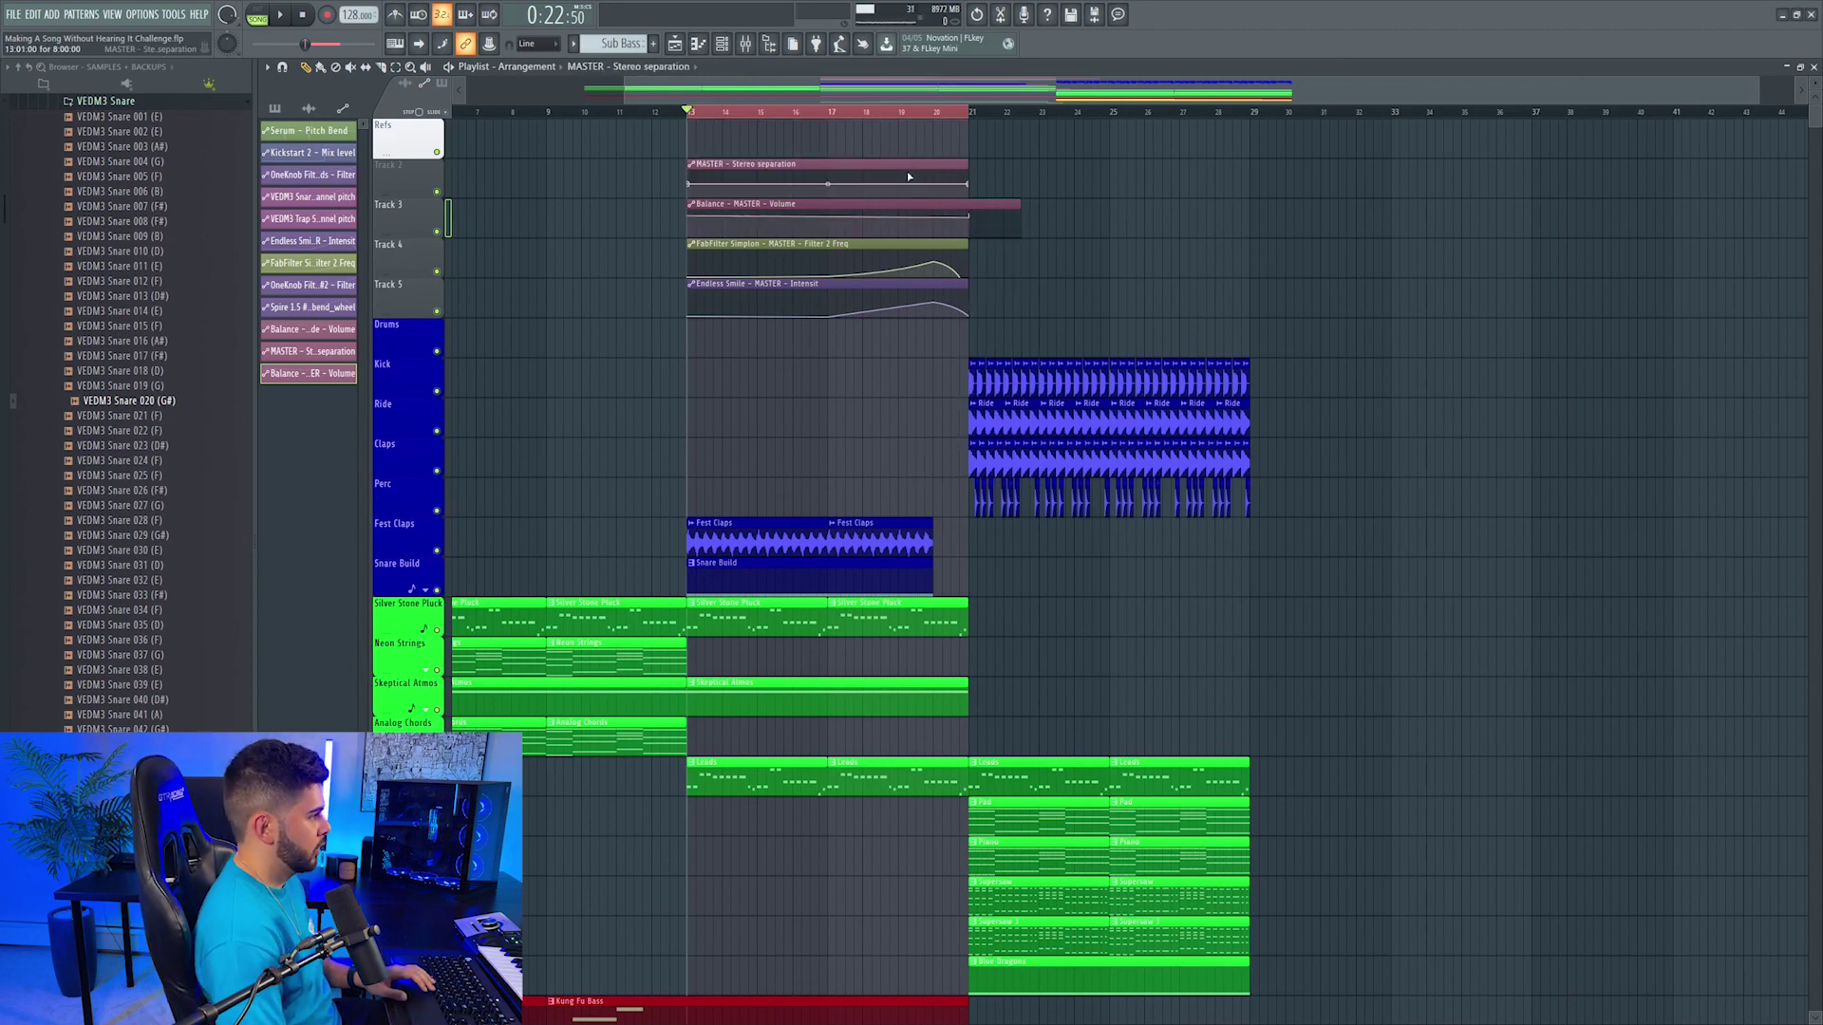
{"action": "right_click", "coordinate": [970, 189]}
{"action": "left_click", "coordinate": [1027, 425]}
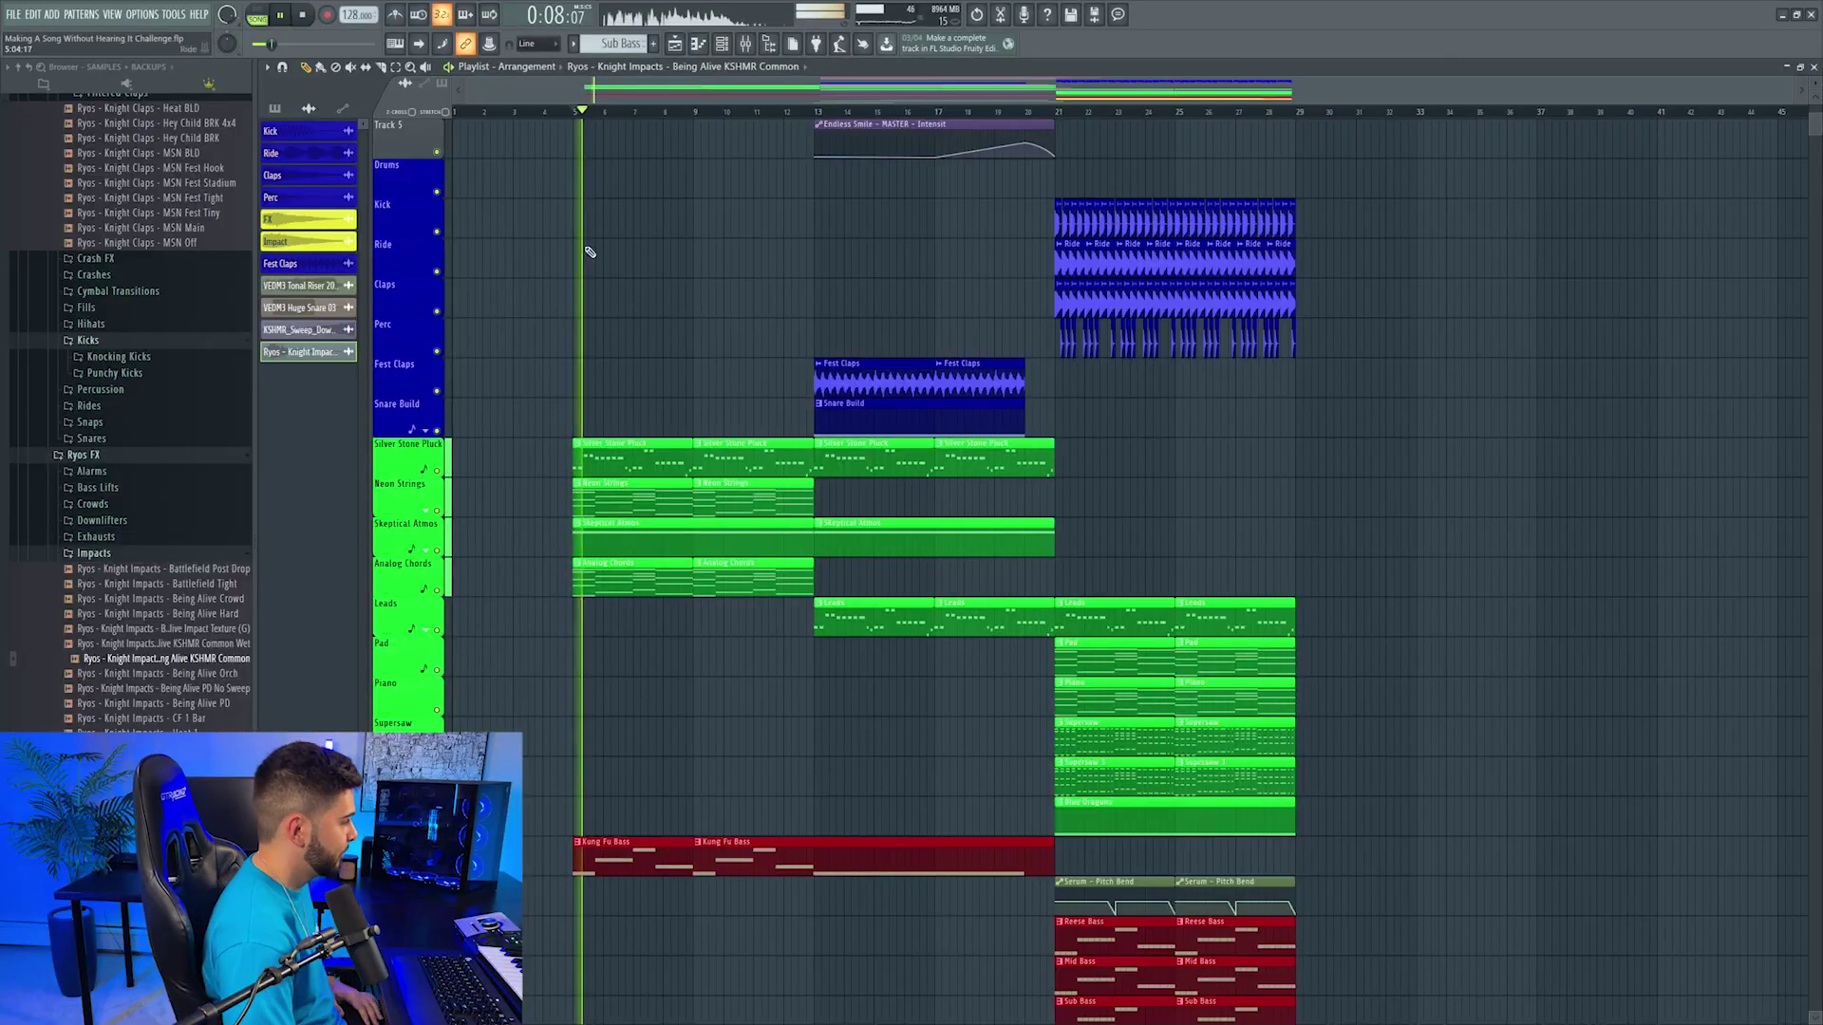
Step: Play the full arrangement from bar 5 through the build-up and drop, reviewing all tracks and automation clips
{"action": "scroll", "coordinate": [645, 304], "scroll_direction": "down", "scroll_amount": 3}
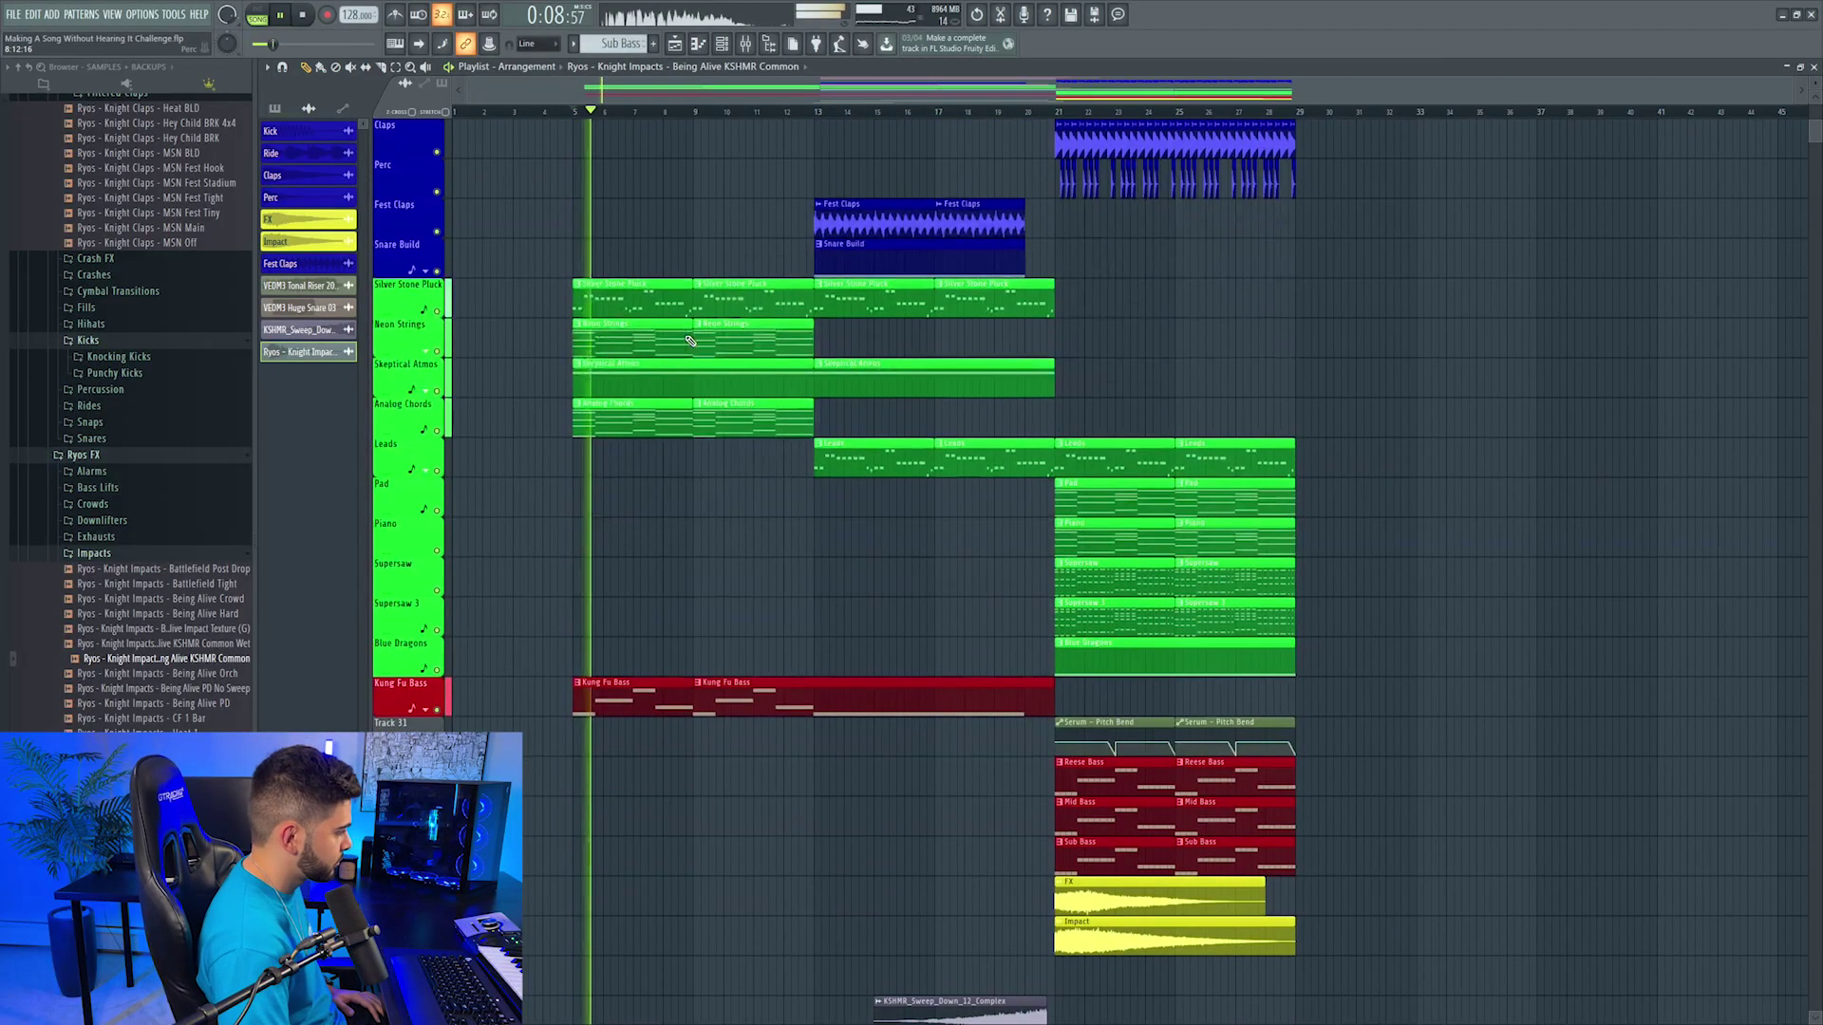
{"action": "scroll", "coordinate": [685, 350], "scroll_direction": "down", "scroll_amount": 3}
{"action": "scroll", "coordinate": [683, 356], "scroll_direction": "up", "scroll_amount": 5}
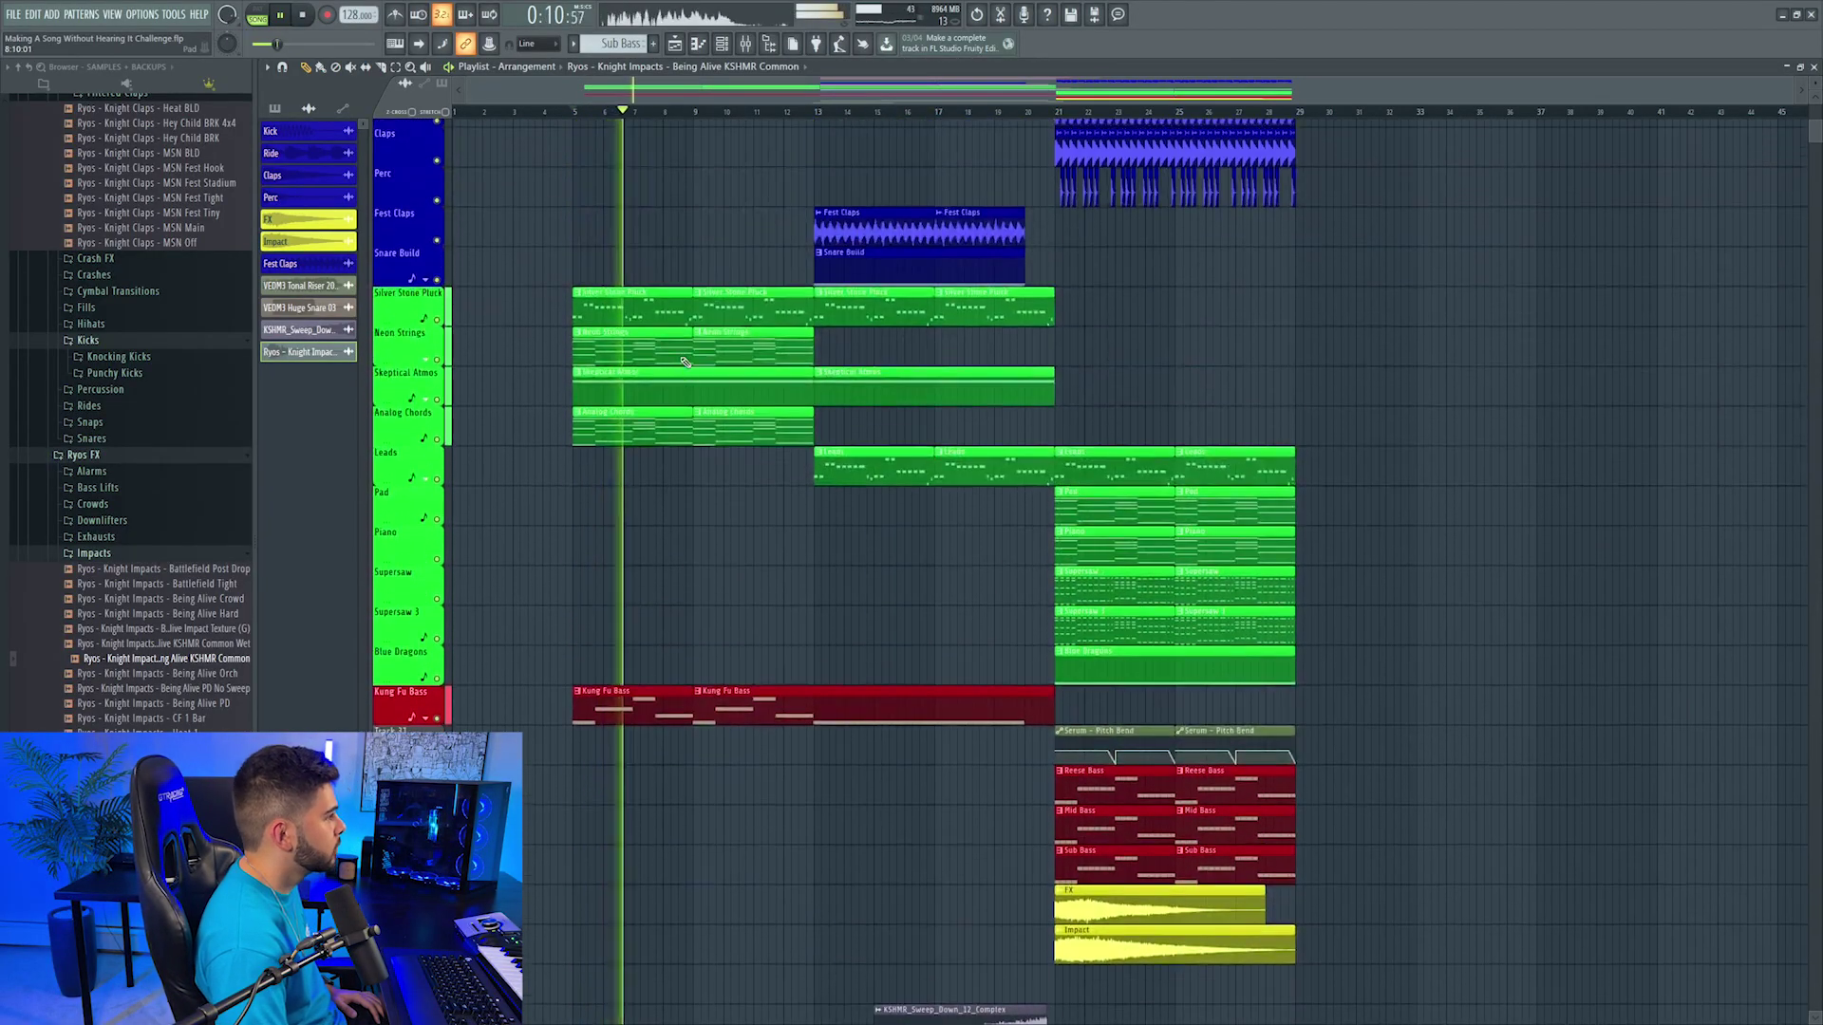
{"action": "scroll", "coordinate": [680, 362], "scroll_direction": "up", "scroll_amount": 4}
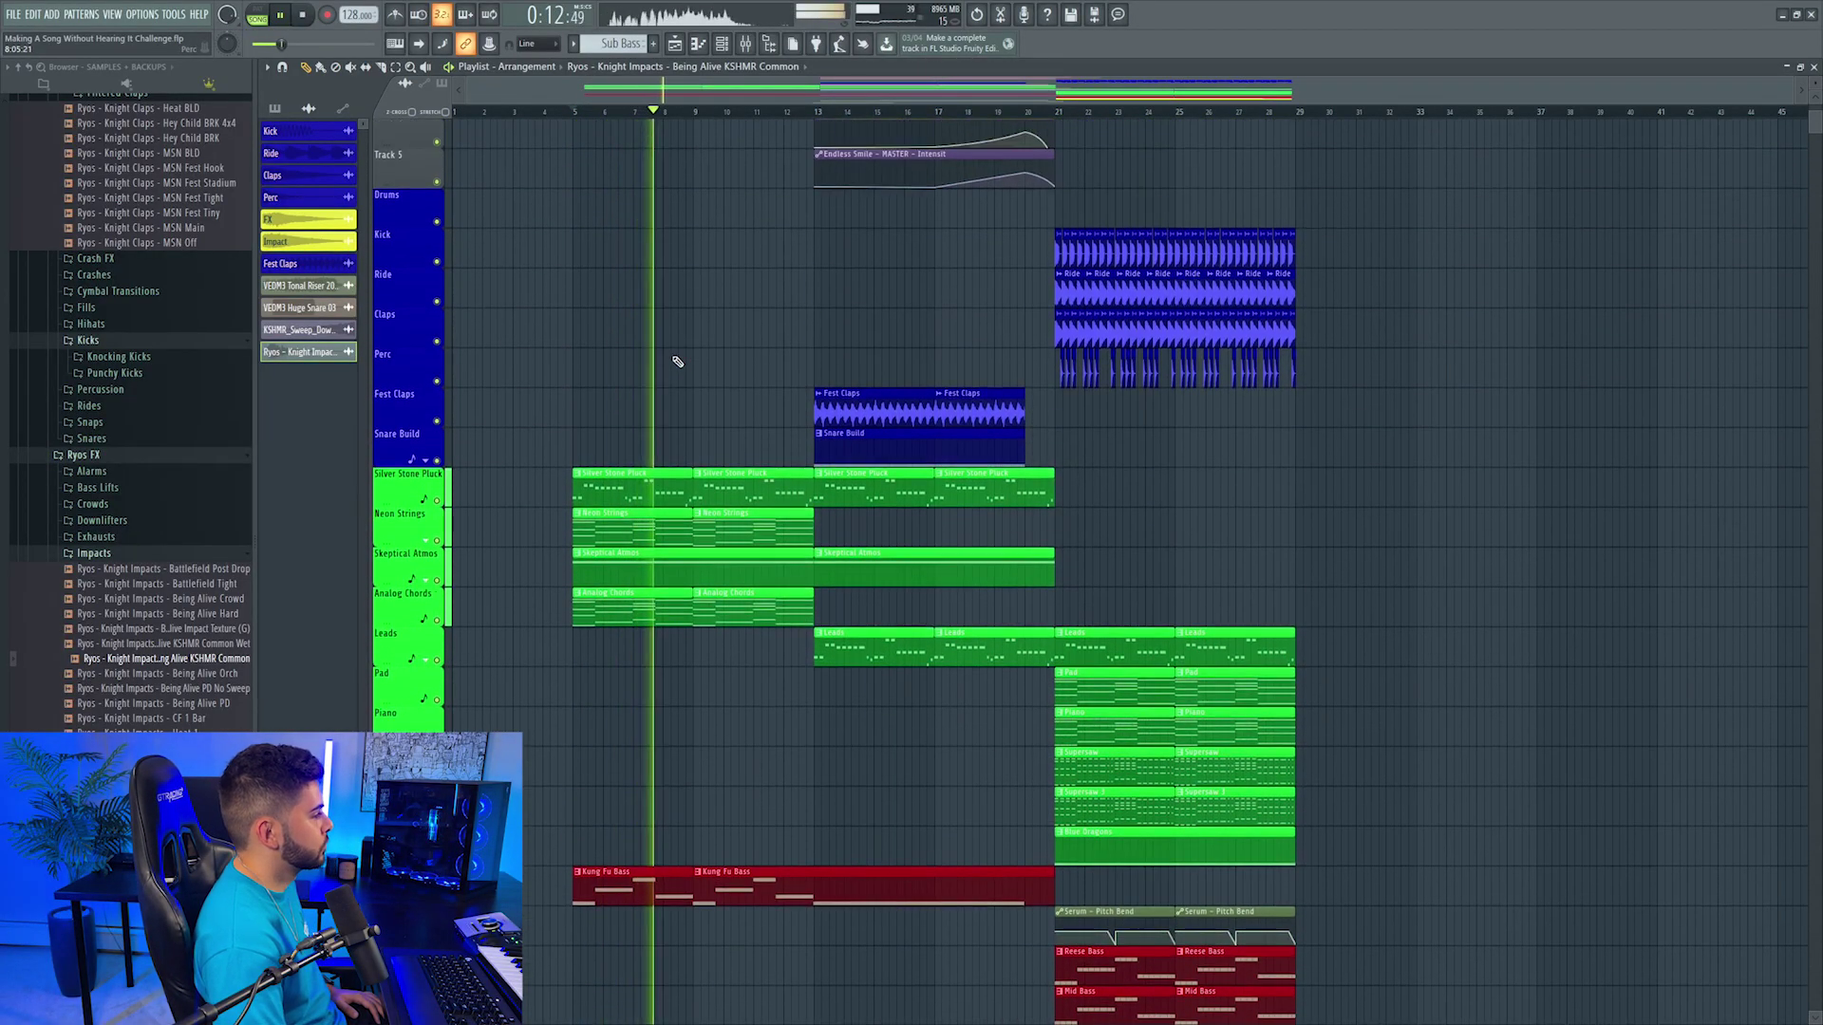
{"action": "scroll", "coordinate": [677, 362], "scroll_direction": "up", "scroll_amount": 1}
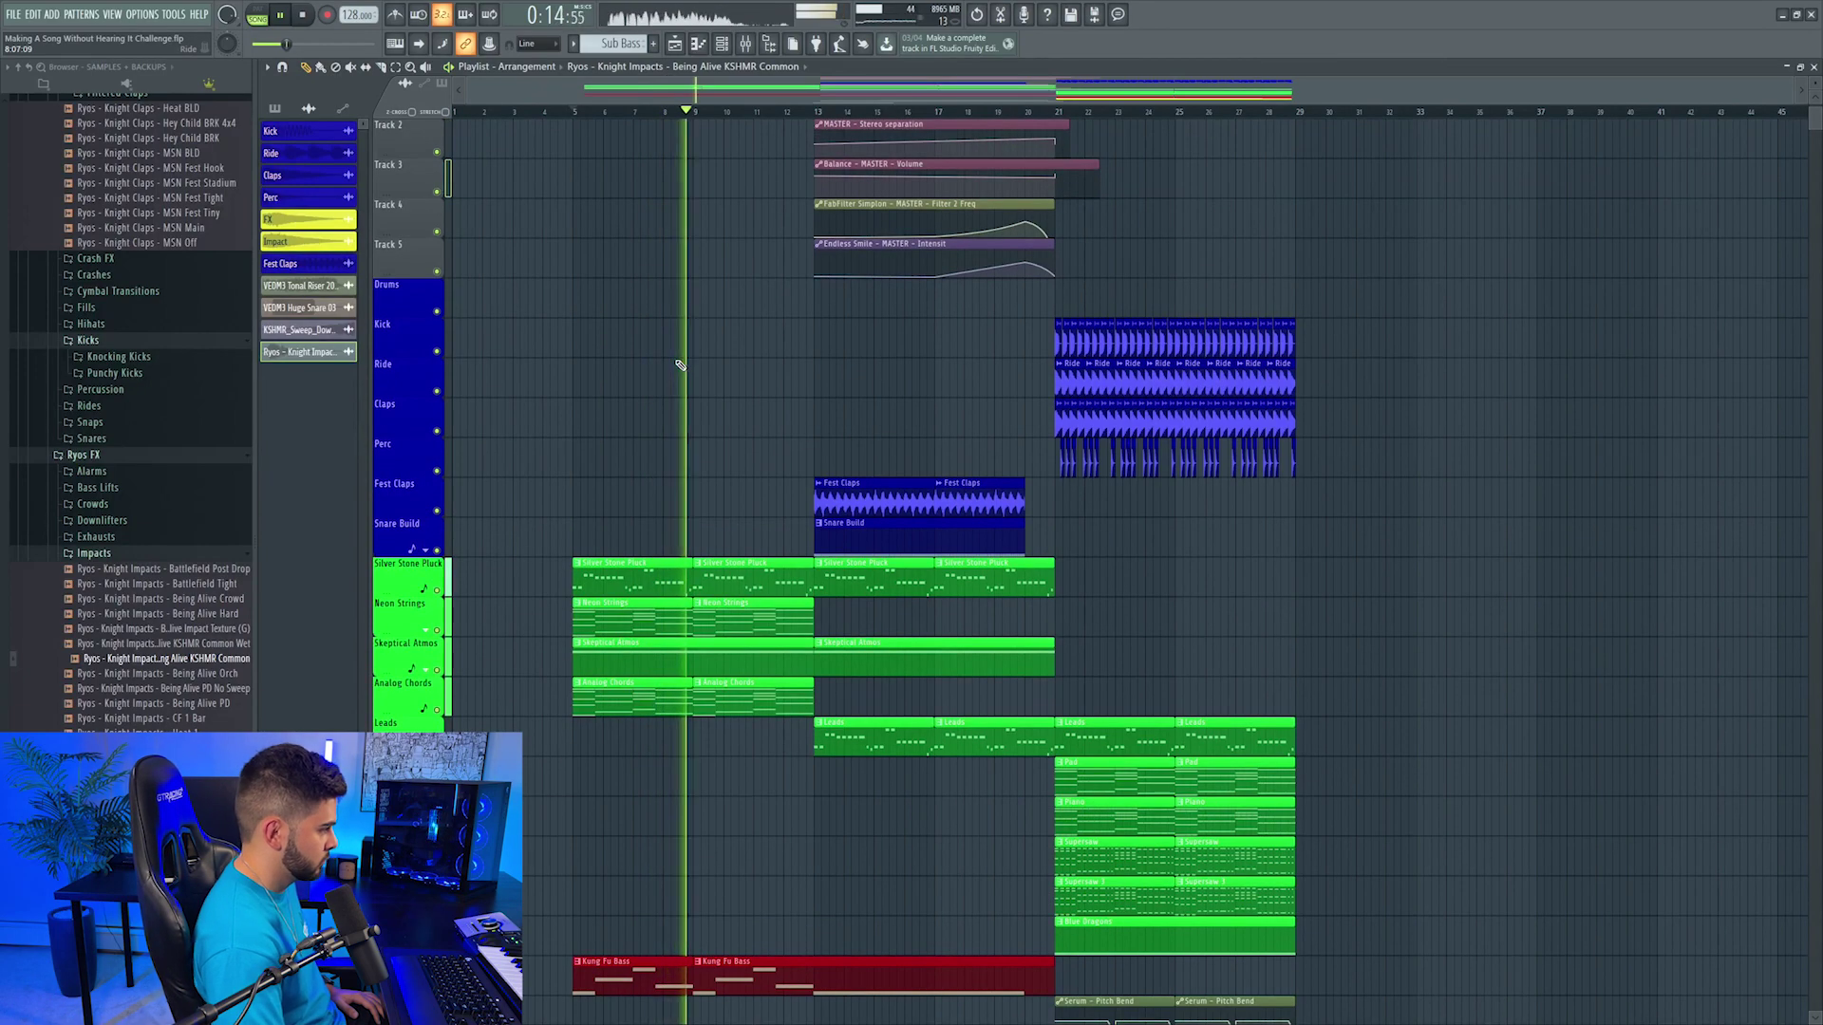
{"action": "scroll", "coordinate": [684, 367], "scroll_direction": "down", "scroll_amount": 11}
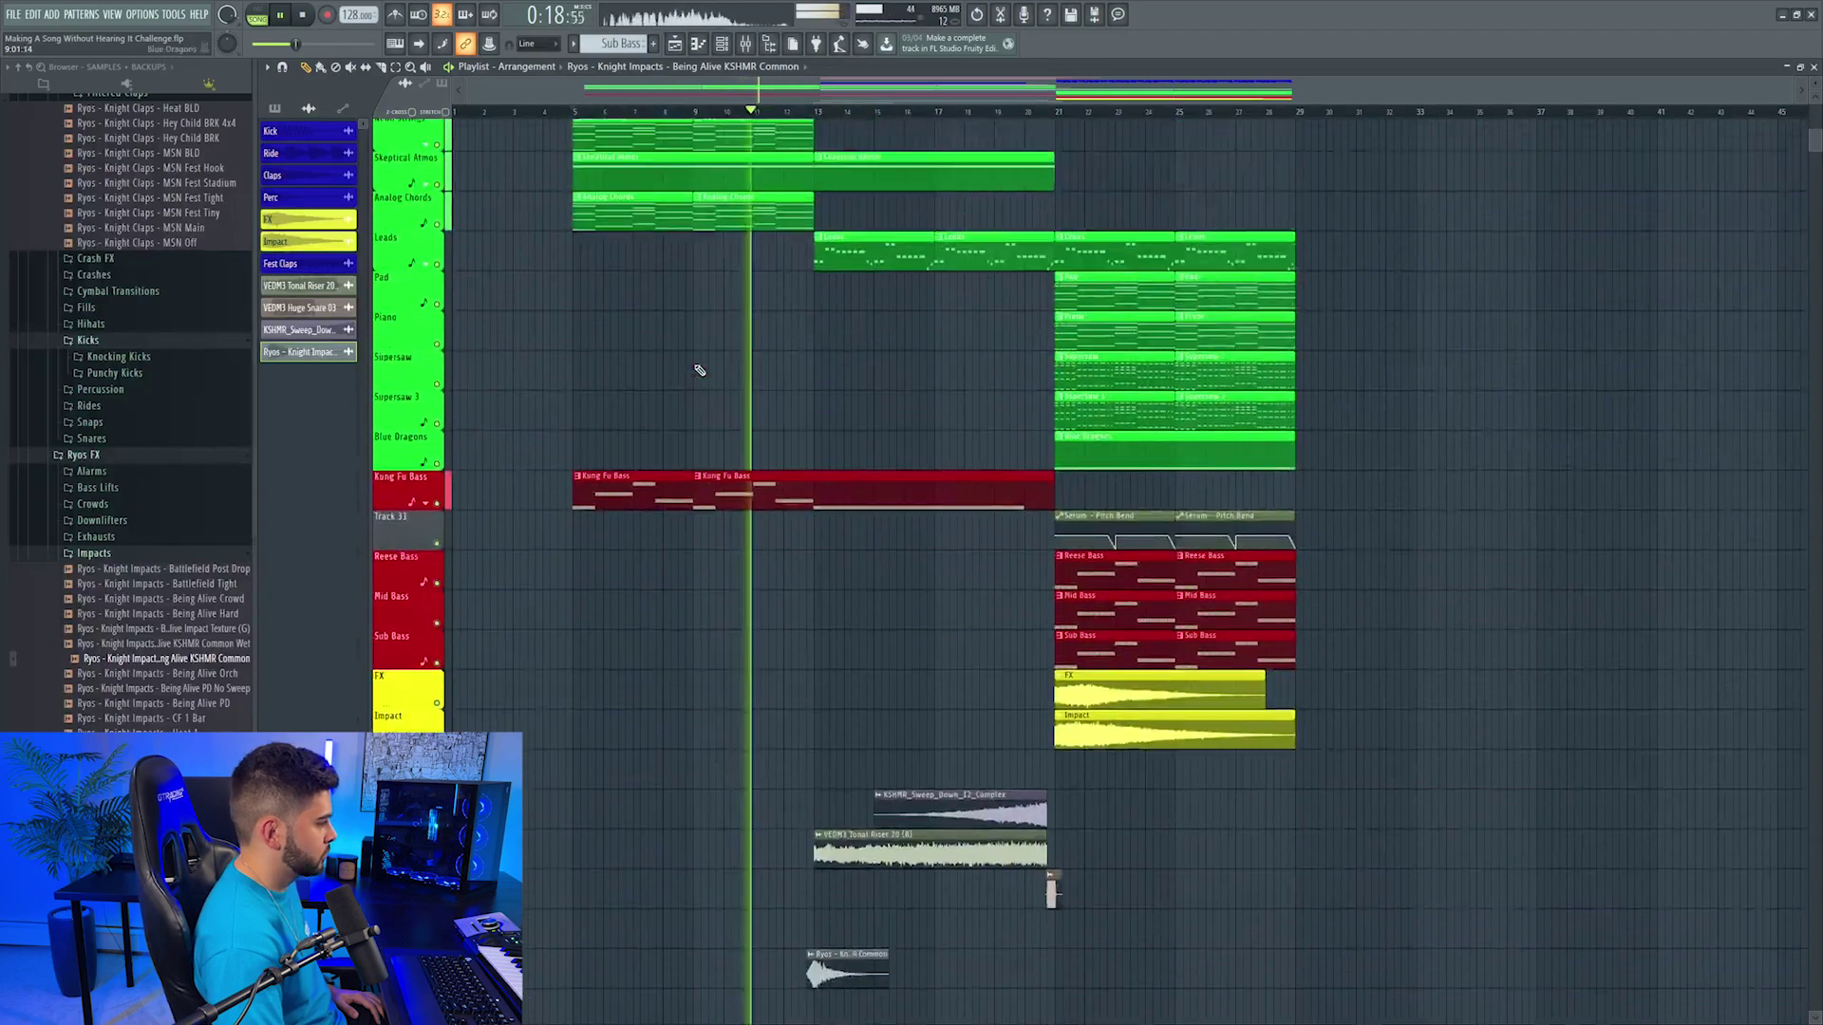
{"action": "scroll", "coordinate": [699, 369], "scroll_direction": "up", "scroll_amount": 10}
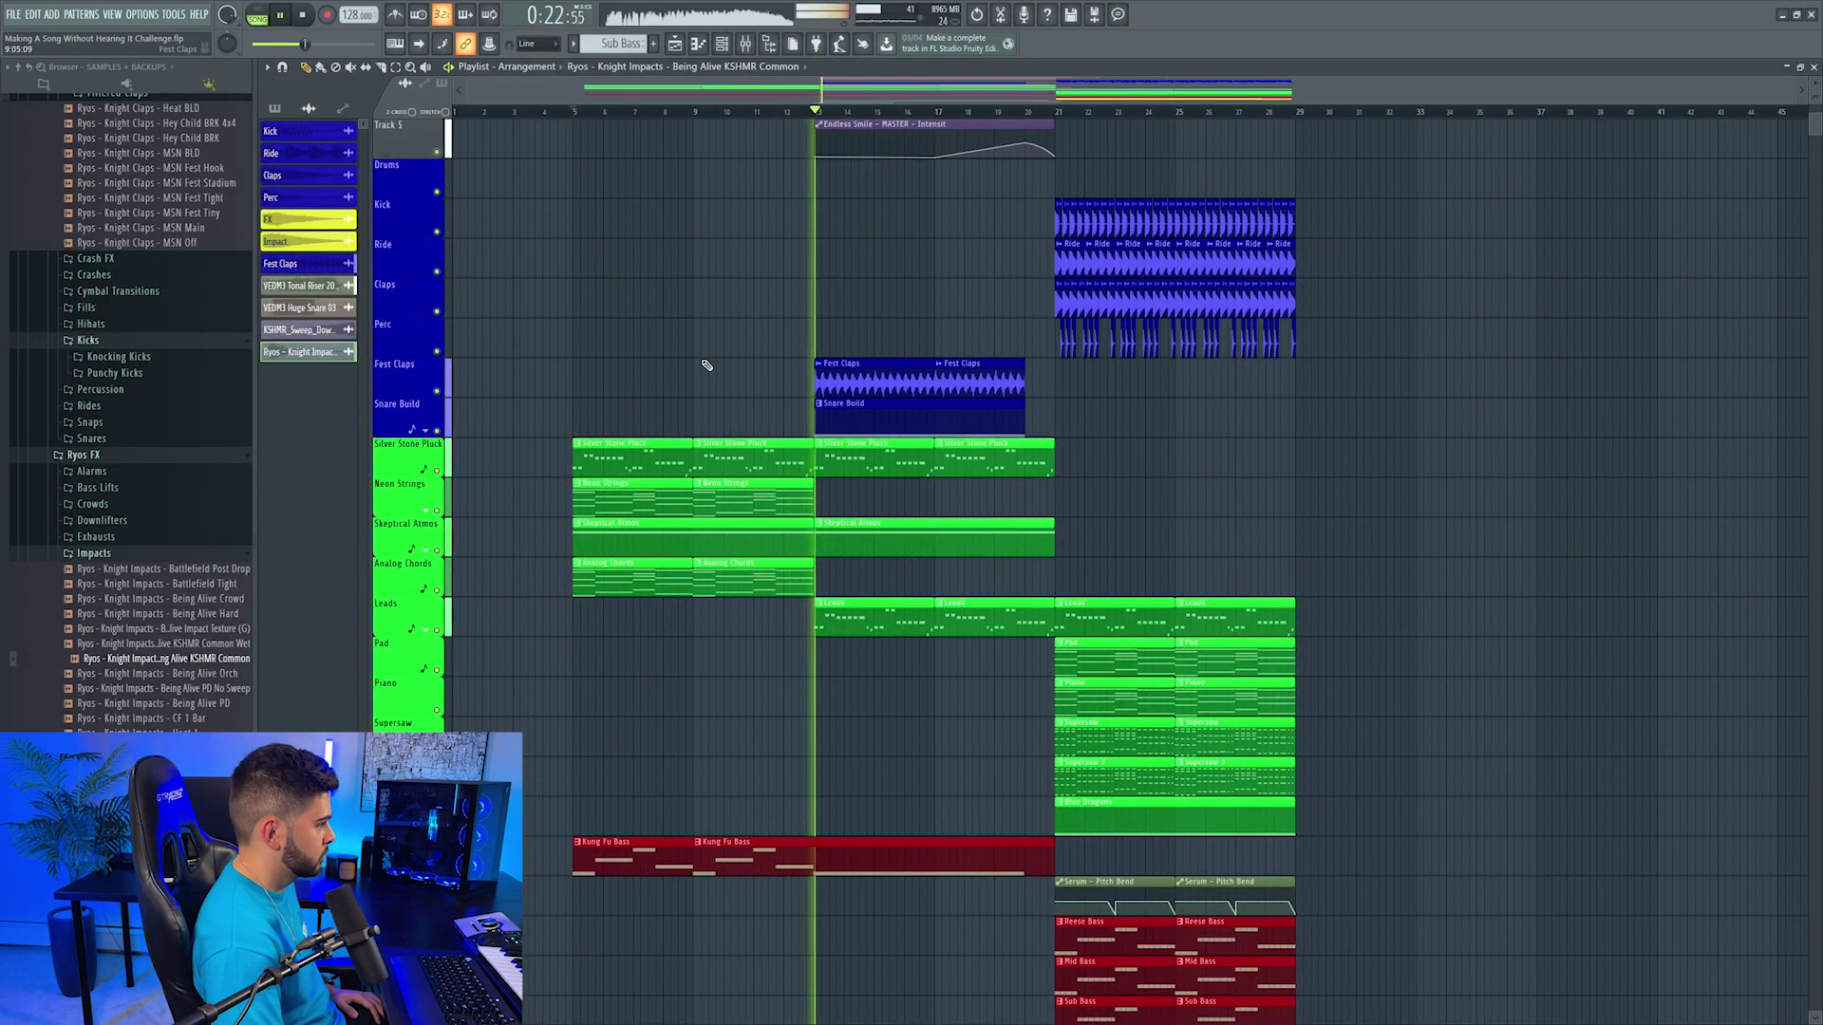
{"action": "scroll", "coordinate": [706, 365], "scroll_direction": "up", "scroll_amount": 1}
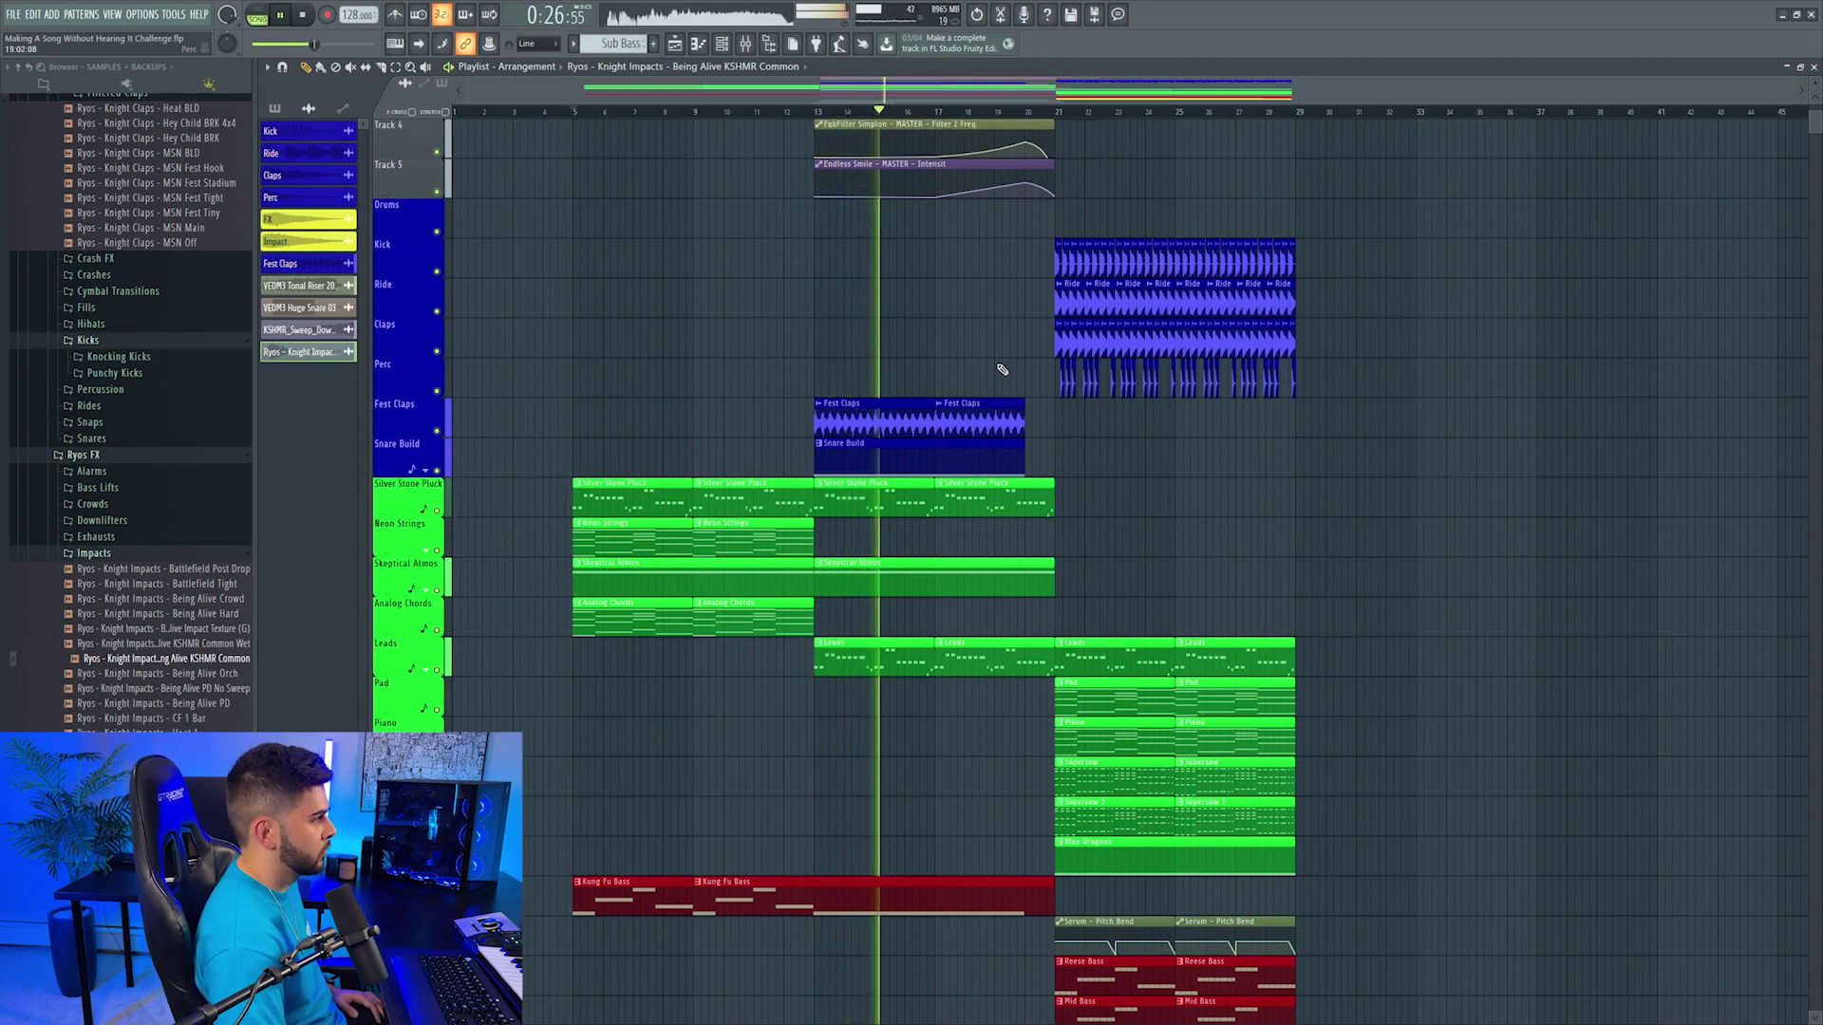
{"action": "scroll", "coordinate": [1002, 369], "scroll_direction": "down", "scroll_amount": 2}
{"action": "scroll", "coordinate": [1088, 321], "scroll_direction": "down", "scroll_amount": 10}
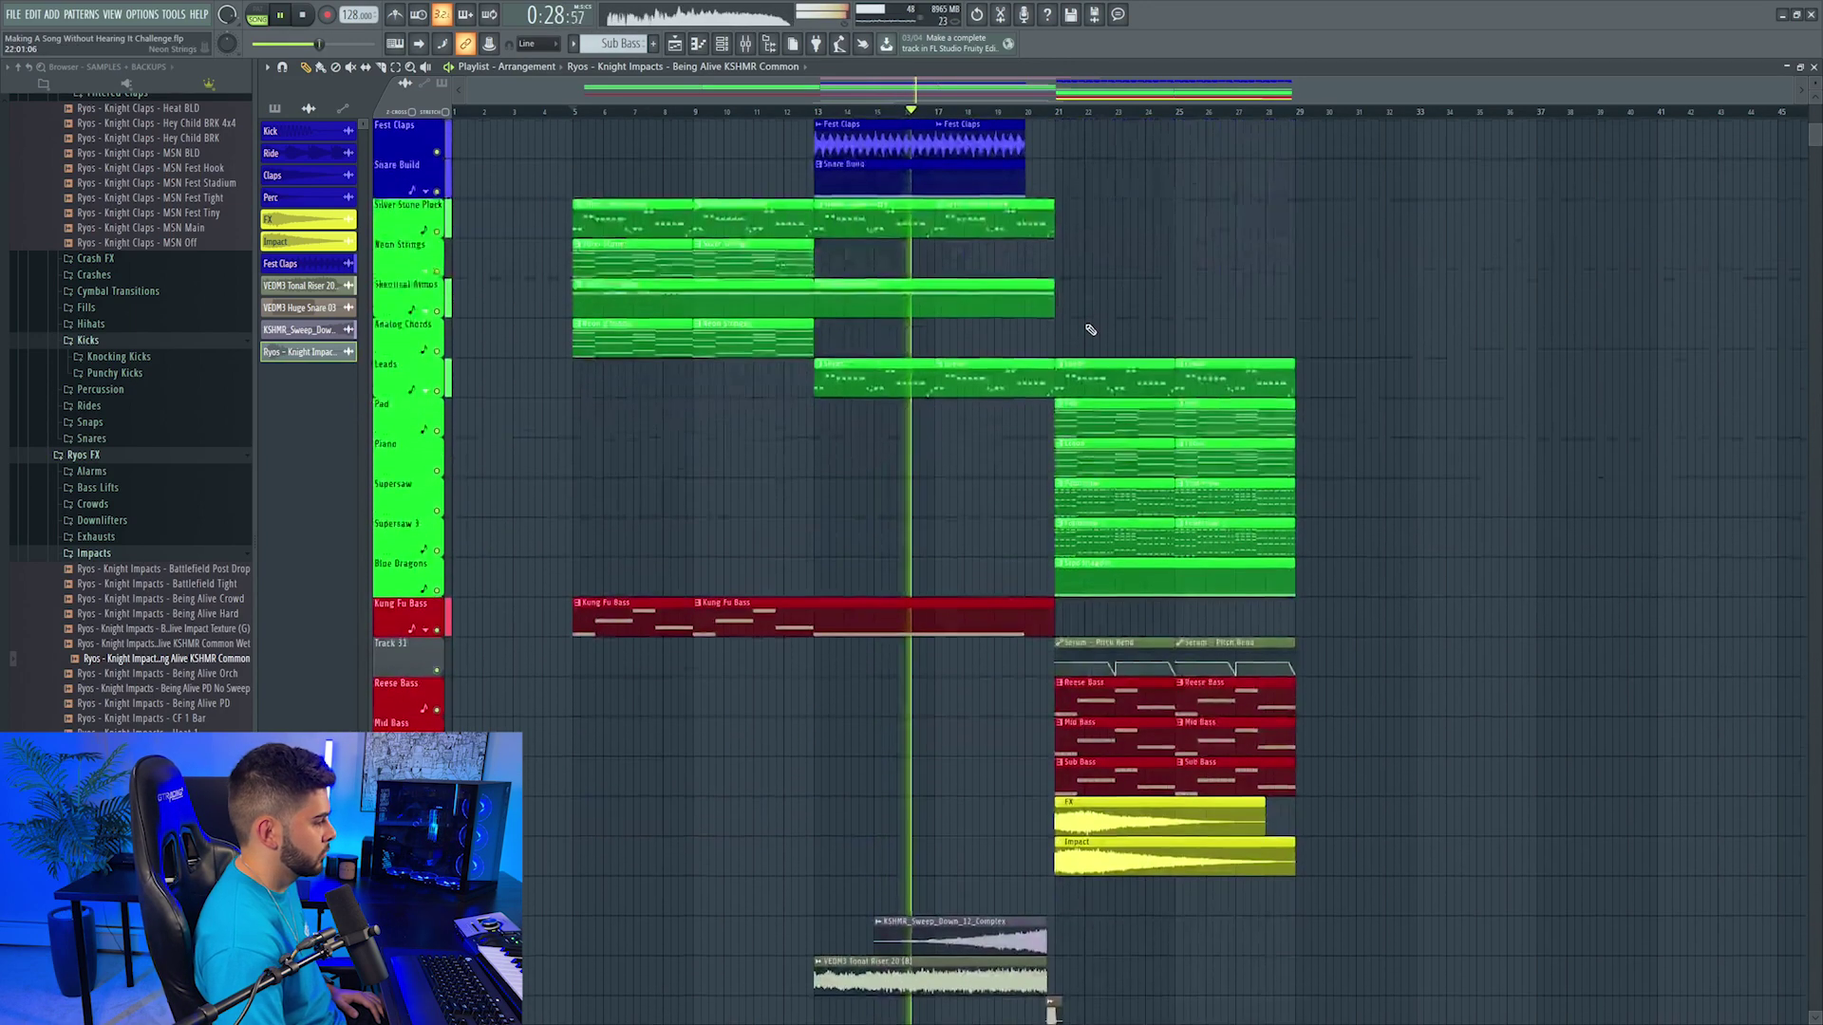
{"action": "scroll", "coordinate": [1087, 324], "scroll_direction": "up", "scroll_amount": 4}
{"action": "scroll", "coordinate": [1087, 323], "scroll_direction": "up", "scroll_amount": 9}
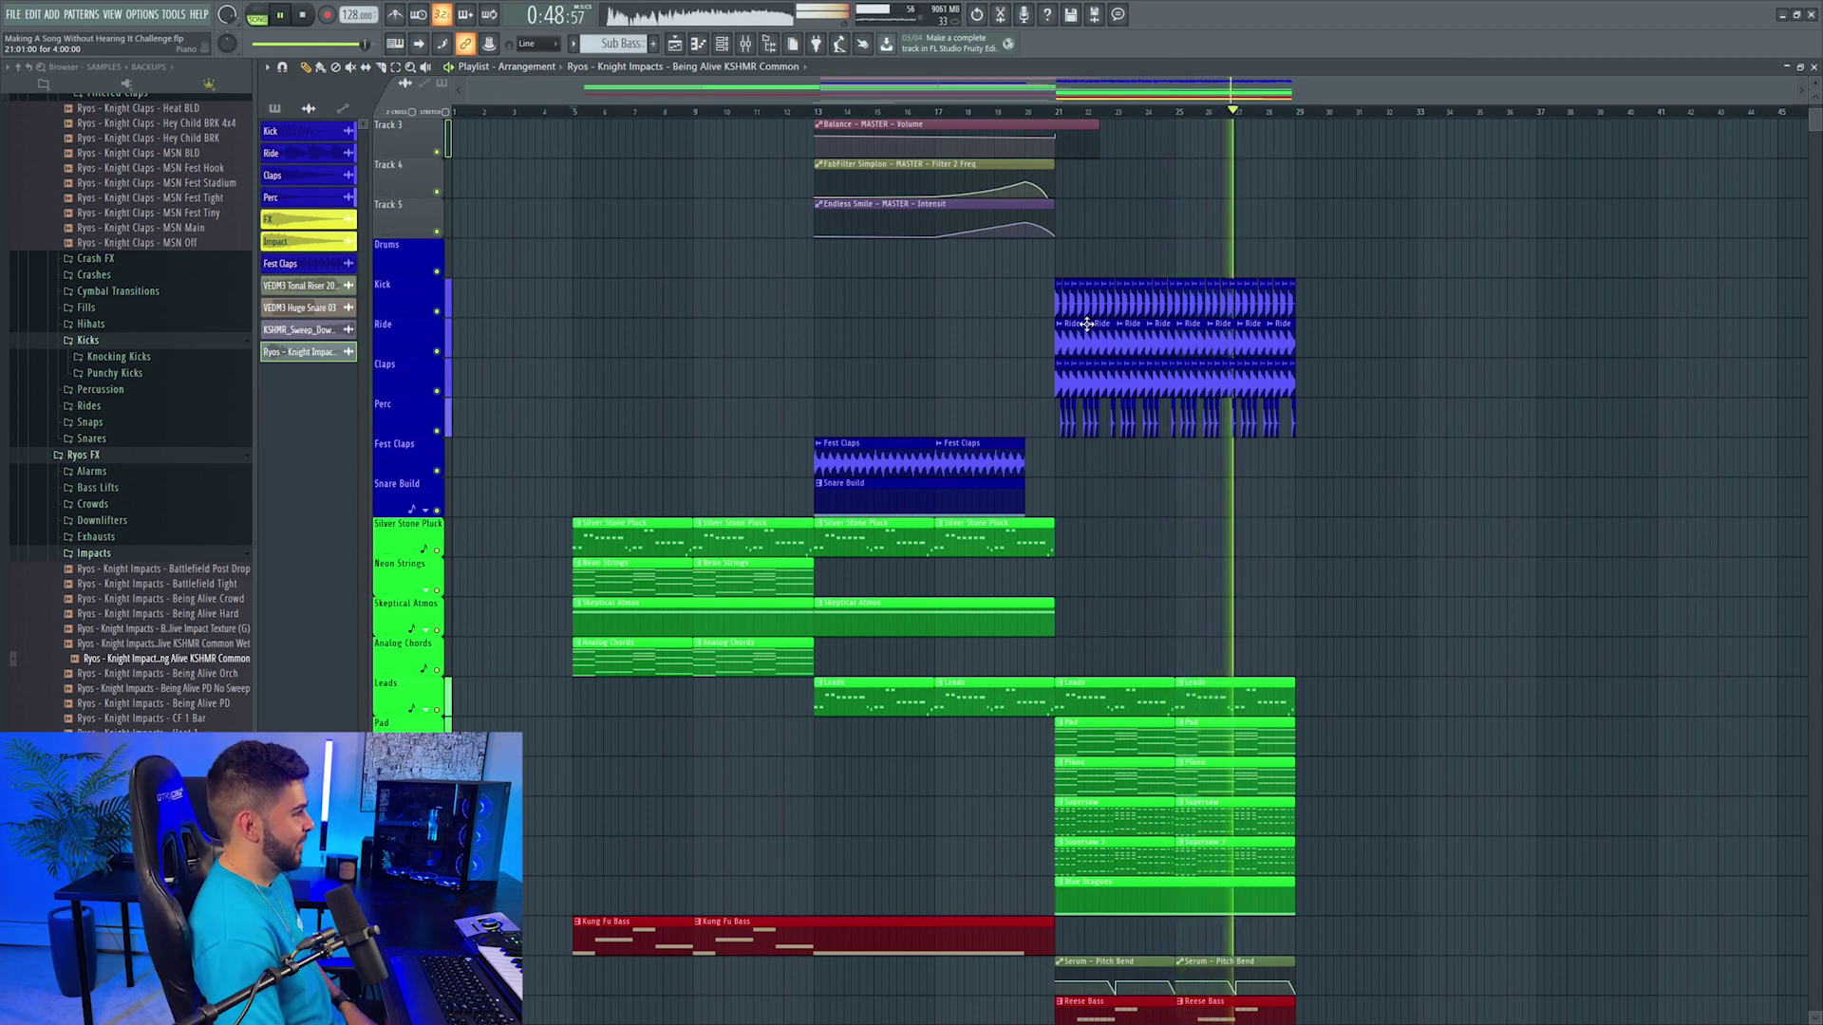
{"action": "scroll", "coordinate": [1087, 323], "scroll_direction": "down", "scroll_amount": 7}
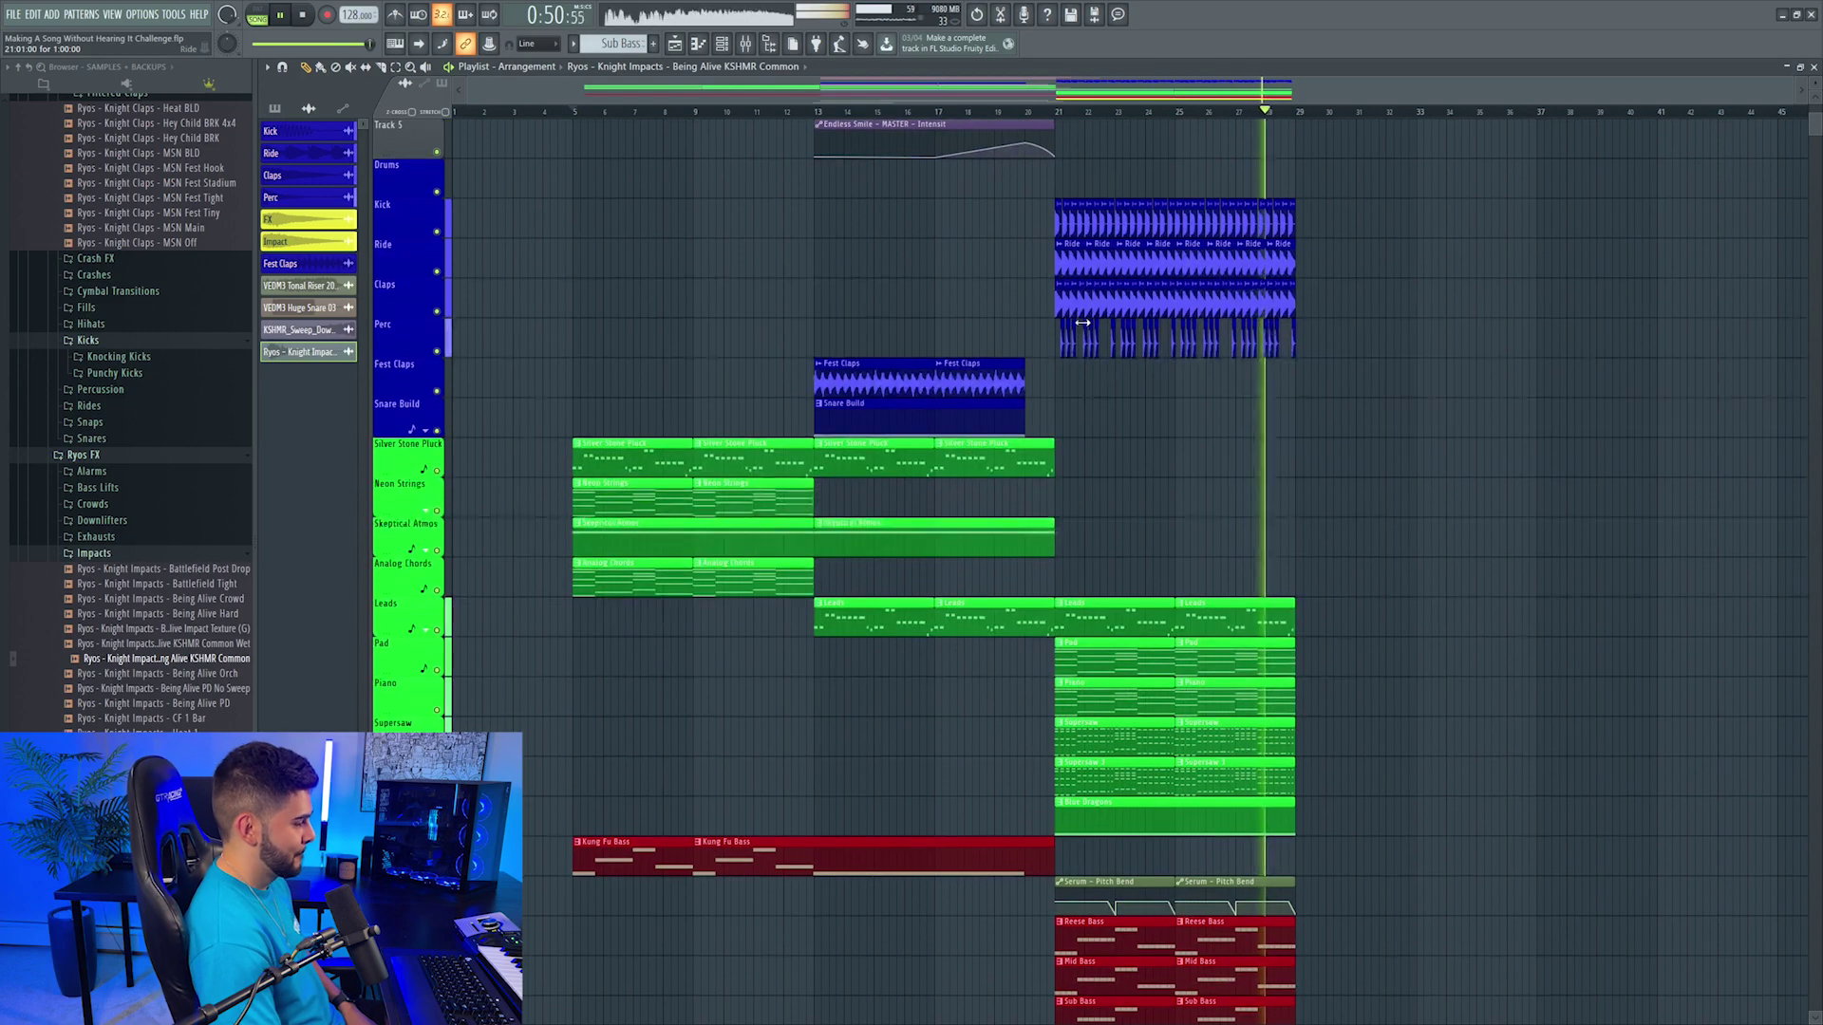